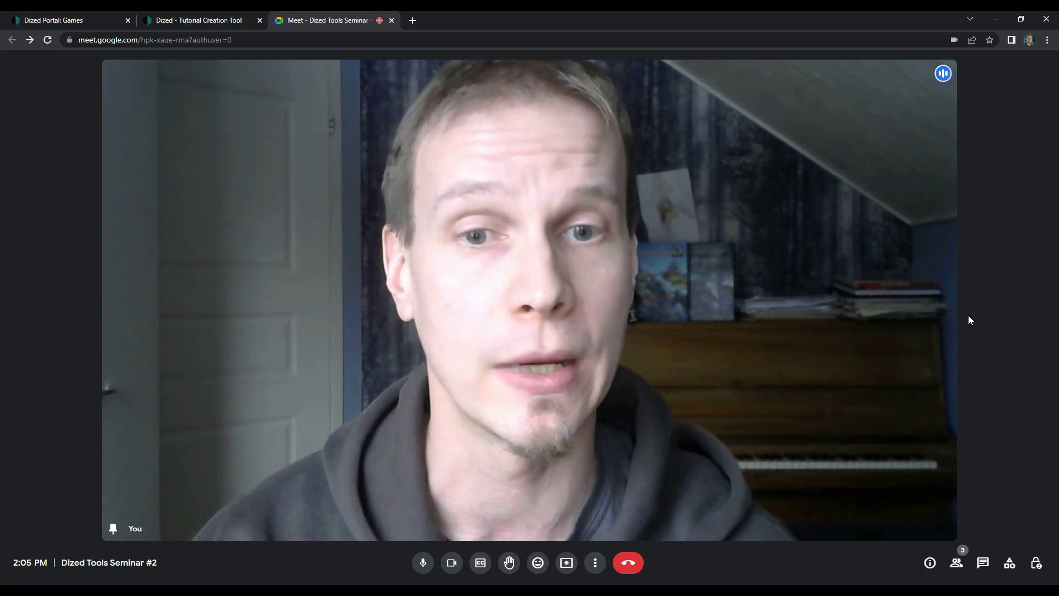
- Present the entire screen to the meeting participants
{"action": "left_click", "coordinate": [566, 562]}
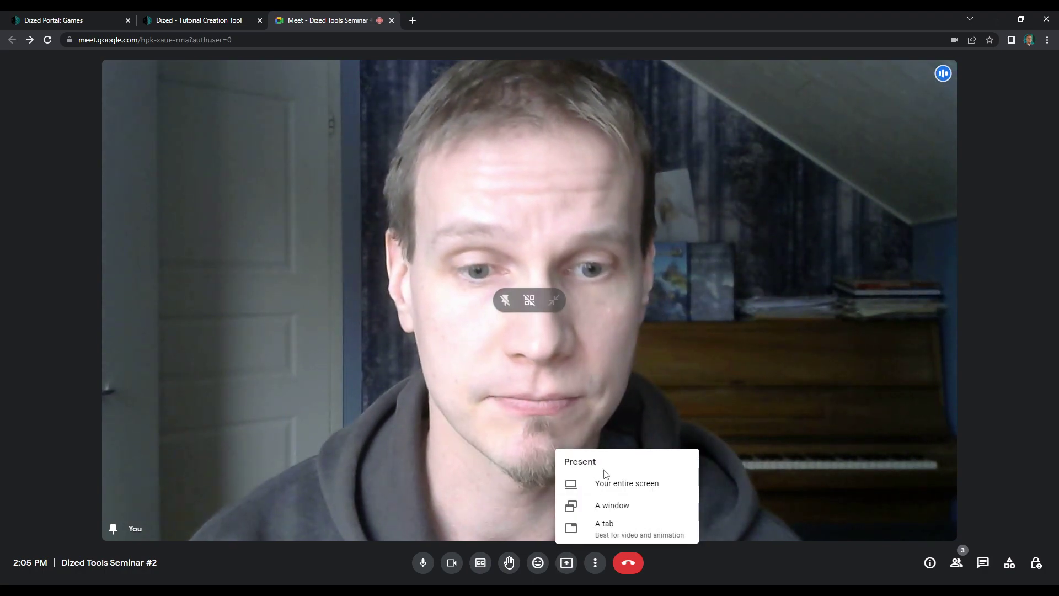
{"action": "left_click", "coordinate": [640, 489]}
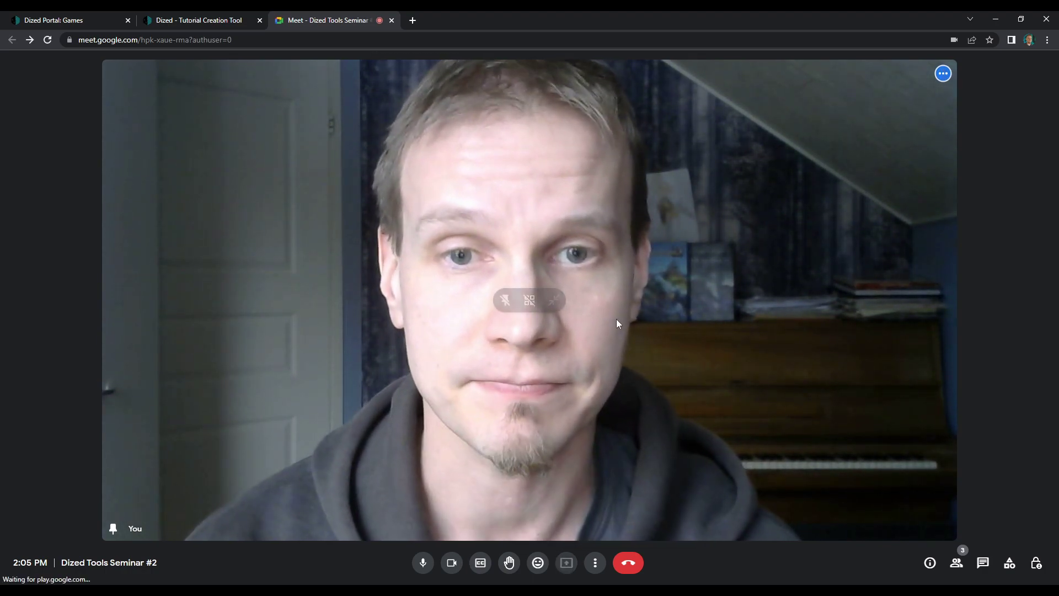
{"action": "left_click", "coordinate": [553, 226]}
{"action": "left_click", "coordinate": [626, 266]}
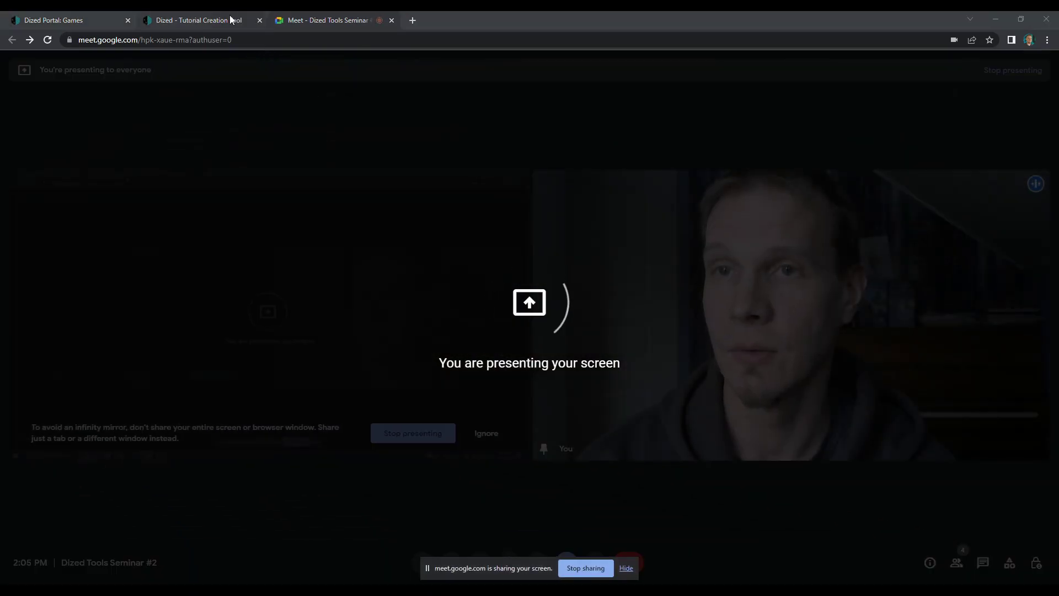
- Switch to the Dized Tutorial Creation Tool and move the screen-sharing notice clear of the block commands
{"action": "left_click", "coordinate": [213, 18]}
{"action": "left_click", "coordinate": [988, 470]}
{"action": "left_click", "coordinate": [989, 474]}
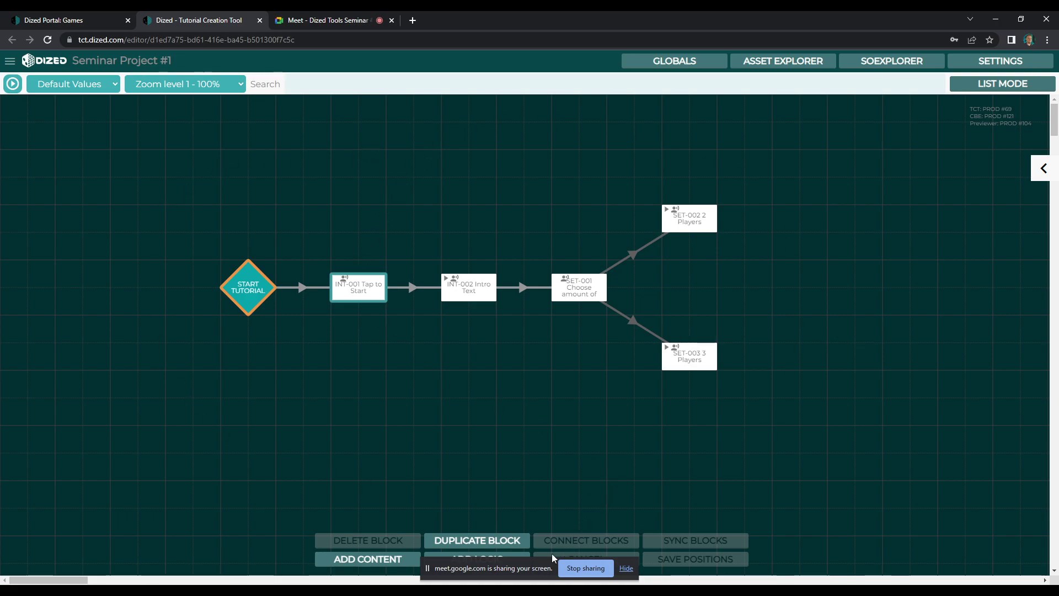
{"action": "left_click_drag", "start_coordinate": [529, 566], "coordinate": [546, 593]}
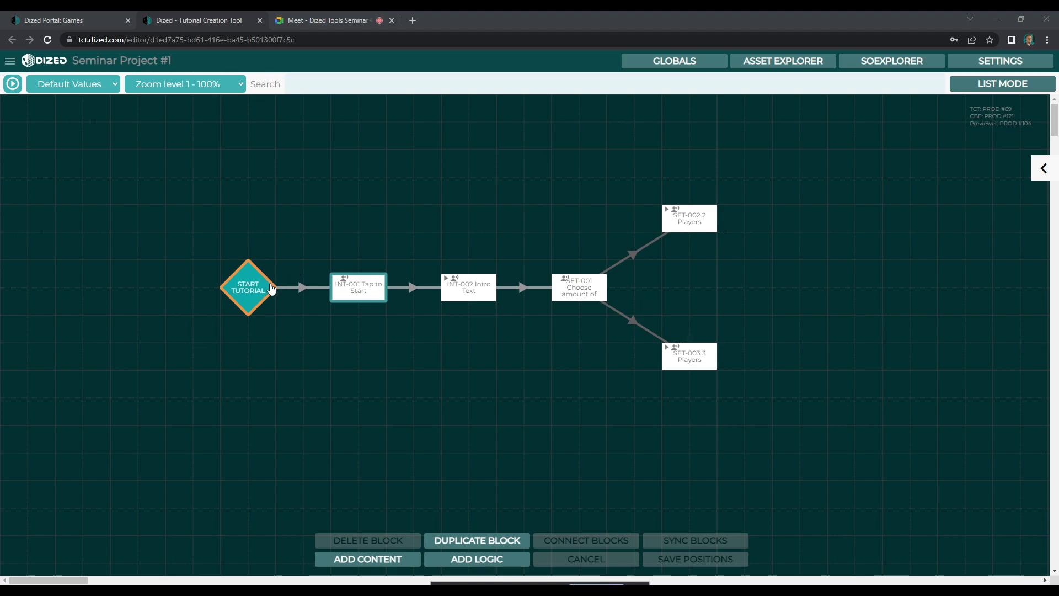
- Preview the tutorial from the Start Tutorial block, advance through the intro, choose two players, and close the preview
{"action": "left_click", "coordinate": [251, 280]}
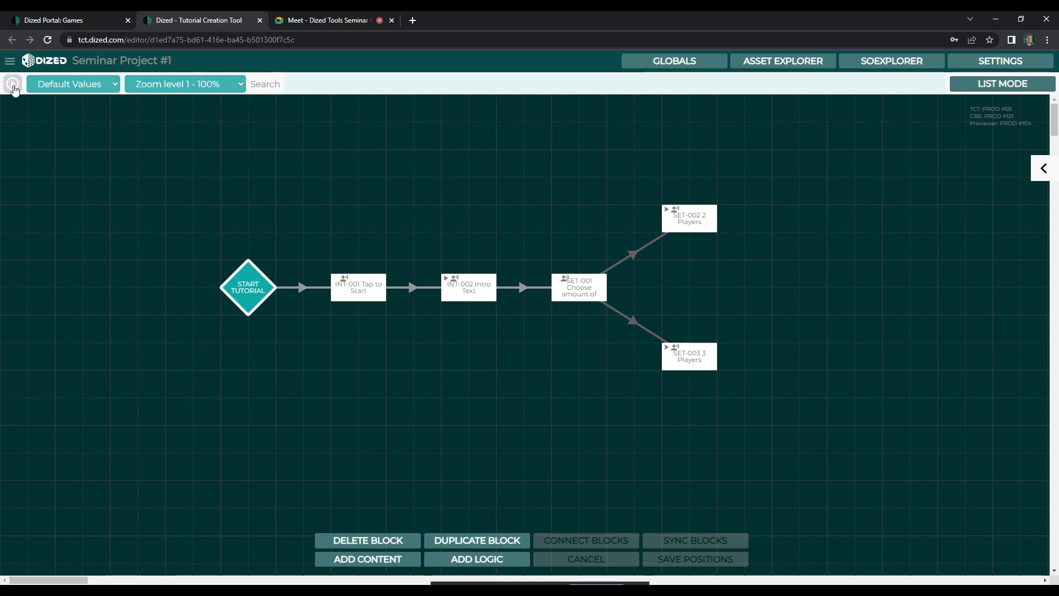
{"action": "left_click", "coordinate": [13, 86]}
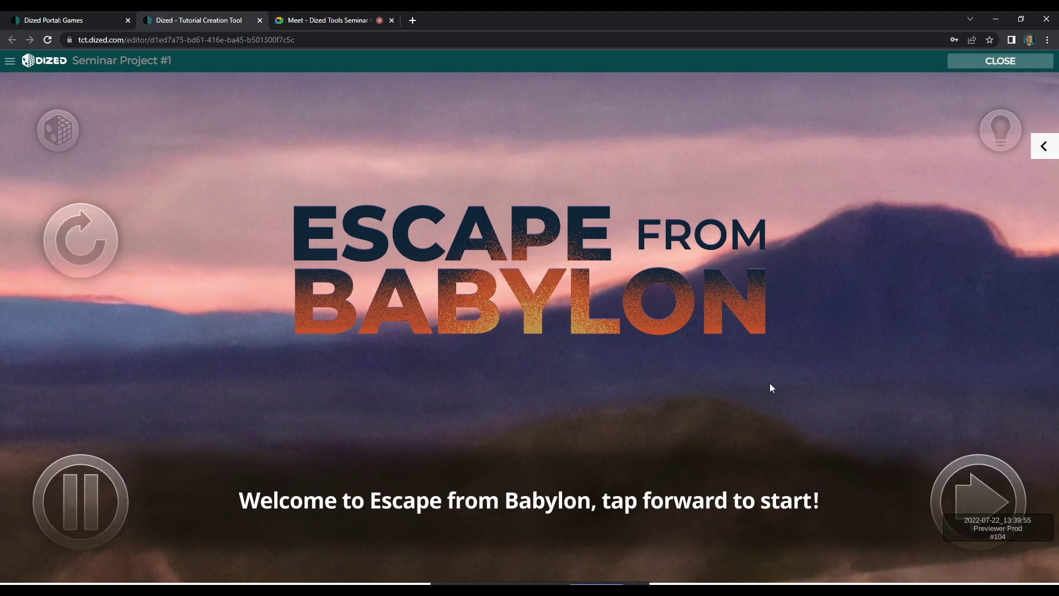
{"action": "left_click", "coordinate": [975, 497]}
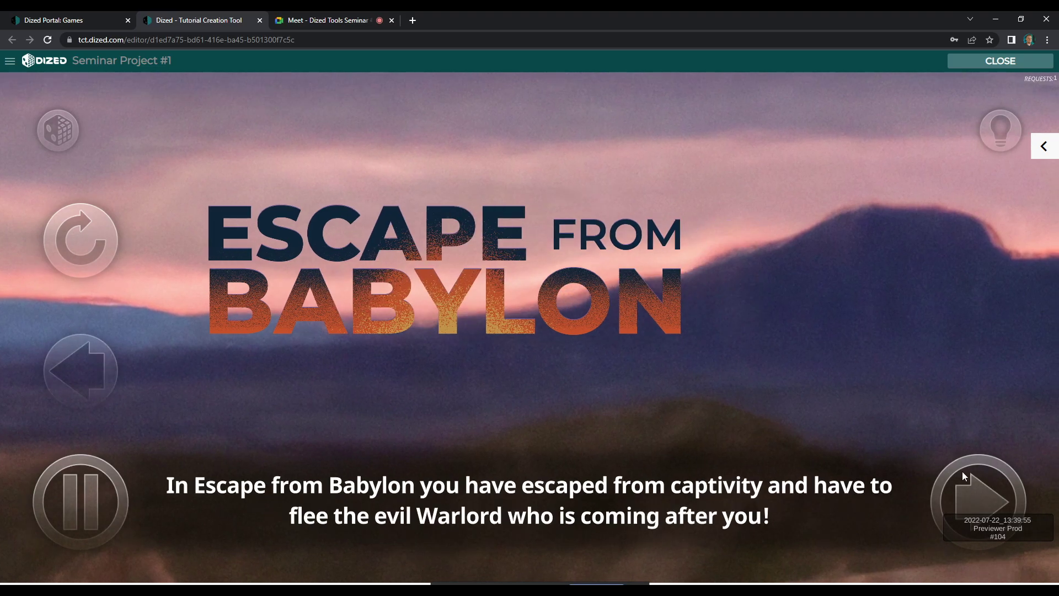
{"action": "left_click", "coordinate": [111, 499]}
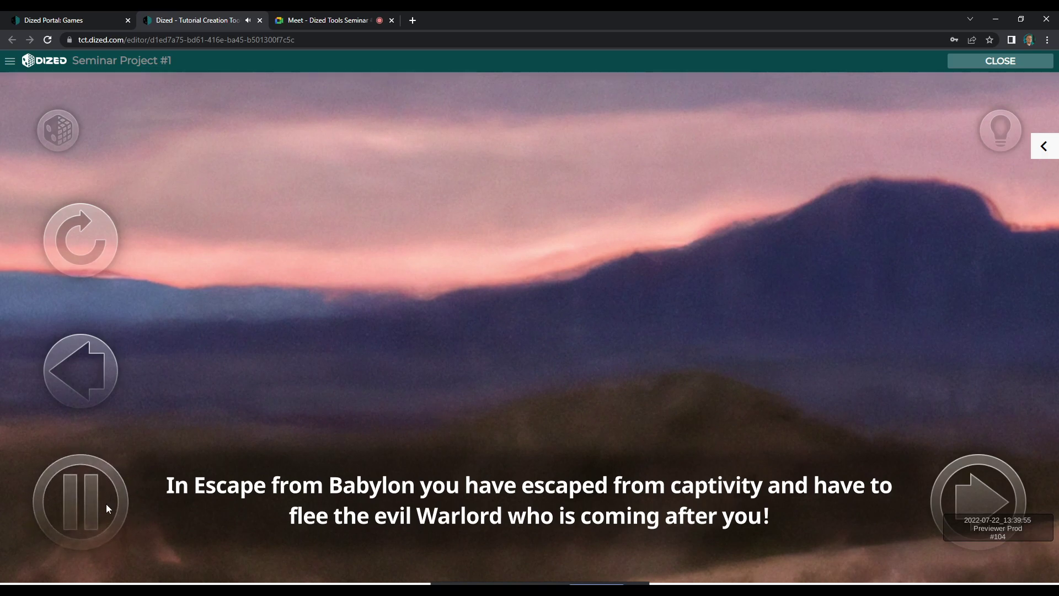
{"action": "left_click", "coordinate": [990, 497]}
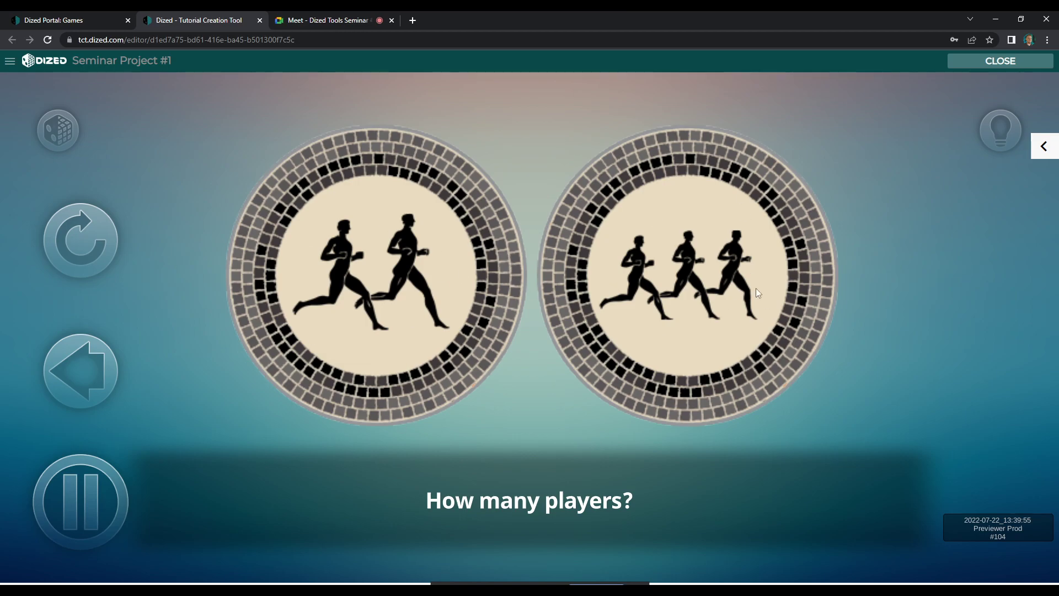
{"action": "left_click", "coordinate": [422, 281]}
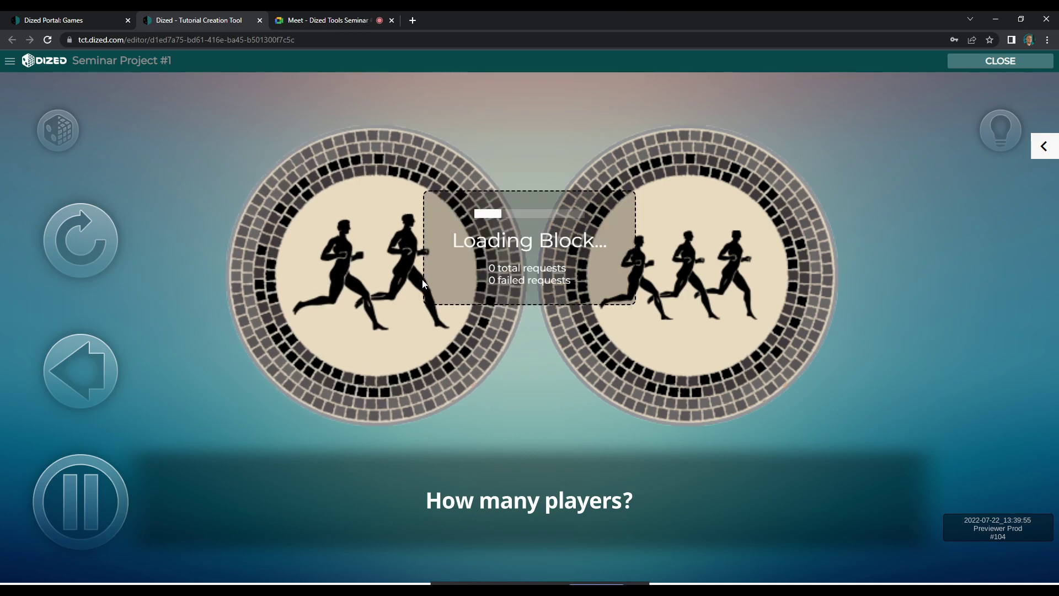
{"action": "left_click", "coordinate": [989, 62]}
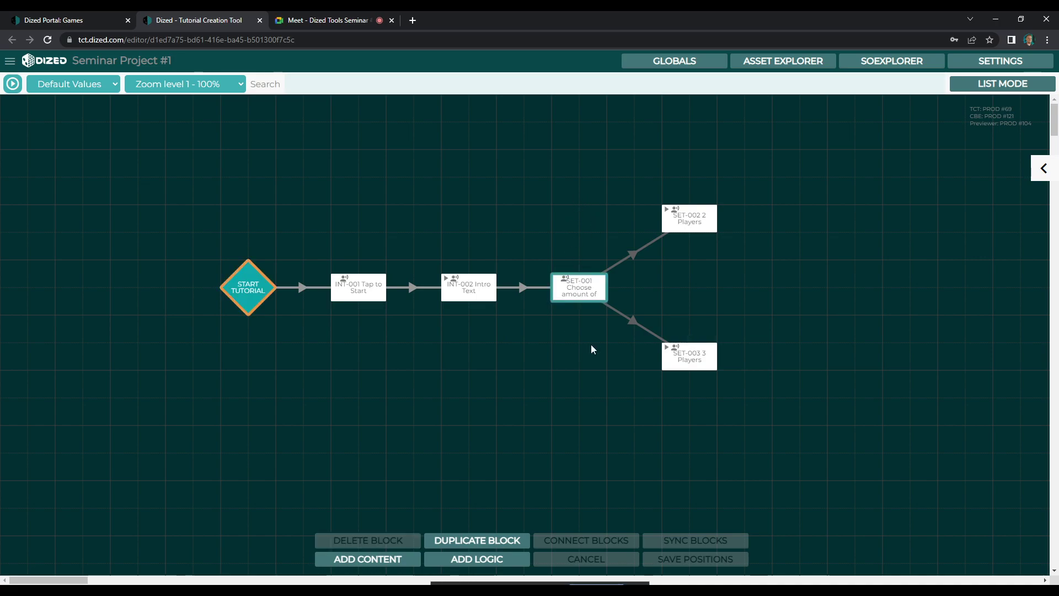
- Inspect the properties of the SET-002 2 Players content block, then hide them again
{"action": "mouse_move", "coordinate": [701, 222]}
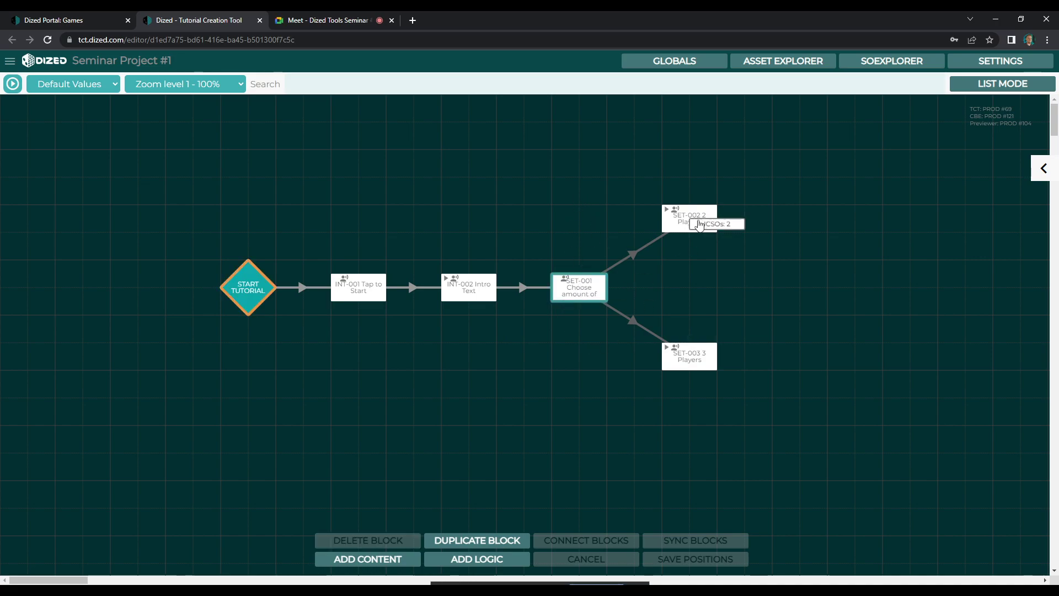
{"action": "left_click", "coordinate": [697, 224]}
{"action": "left_click", "coordinate": [1043, 176]}
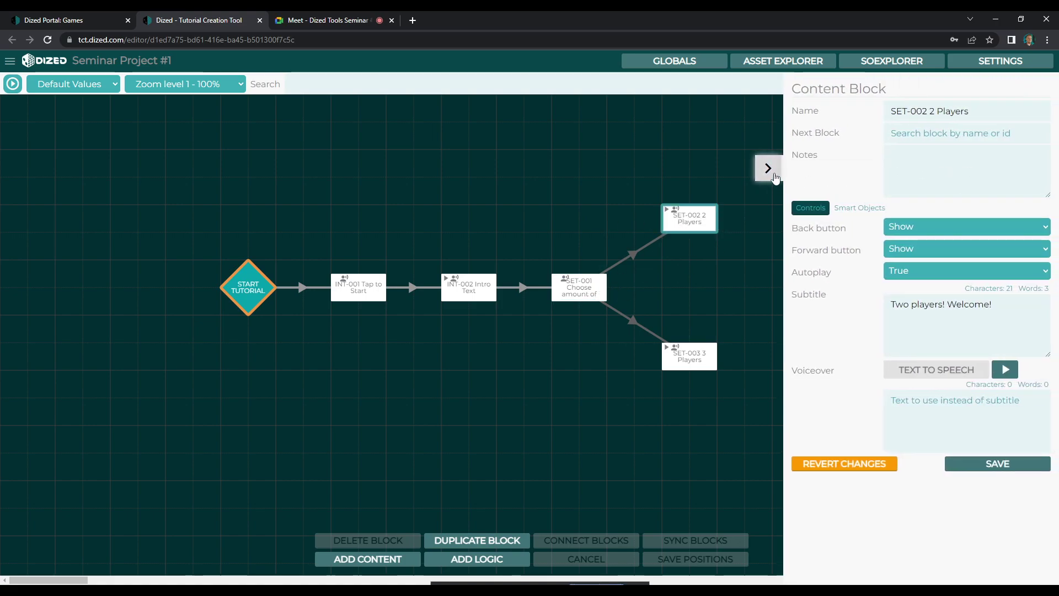
{"action": "left_click", "coordinate": [769, 169]}
- Add a content block to the flowchart, to the right of the two player-count blocks
{"action": "mouse_move", "coordinate": [60, 580]}
{"action": "left_mouse_down"}
{"action": "mouse_move", "coordinate": [72, 581]}
{"action": "mouse_move", "coordinate": [61, 581]}
{"action": "left_mouse_up"}
{"action": "left_click", "coordinate": [348, 491]}
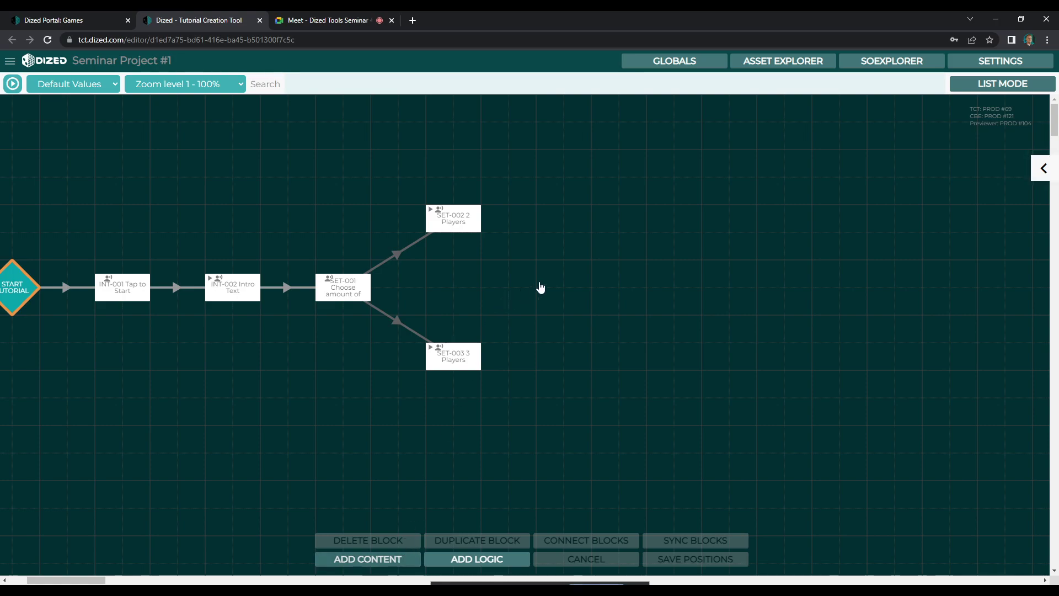
{"action": "left_click", "coordinate": [377, 558]}
{"action": "left_click_drag", "start_coordinate": [539, 303], "coordinate": [734, 295]}
{"action": "scroll", "coordinate": [306, 401], "scroll_direction": "right", "scroll_amount": 3}
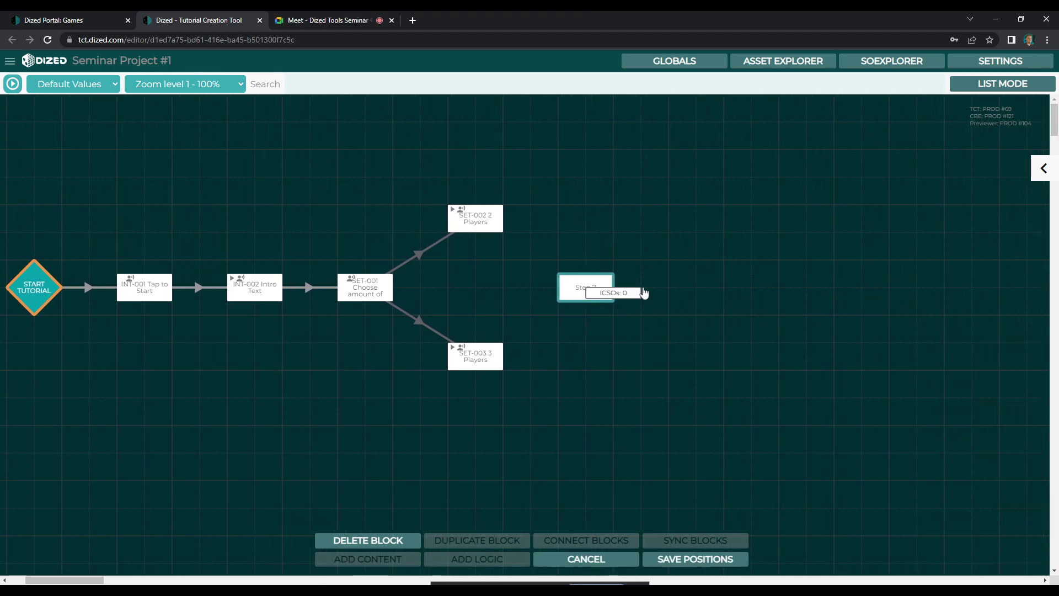
- Rename the new content block as SET-004 Shuffle, keeping its autoplay set to False
{"action": "left_click", "coordinate": [1040, 172]}
{"action": "double_click", "coordinate": [980, 111]}
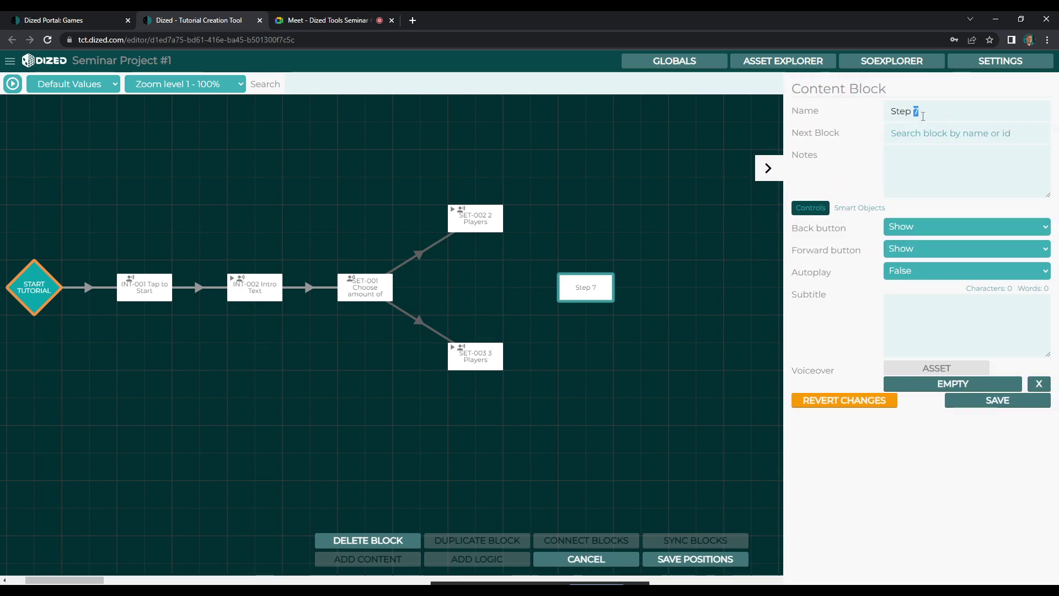
{"action": "type", "text": "SE"}
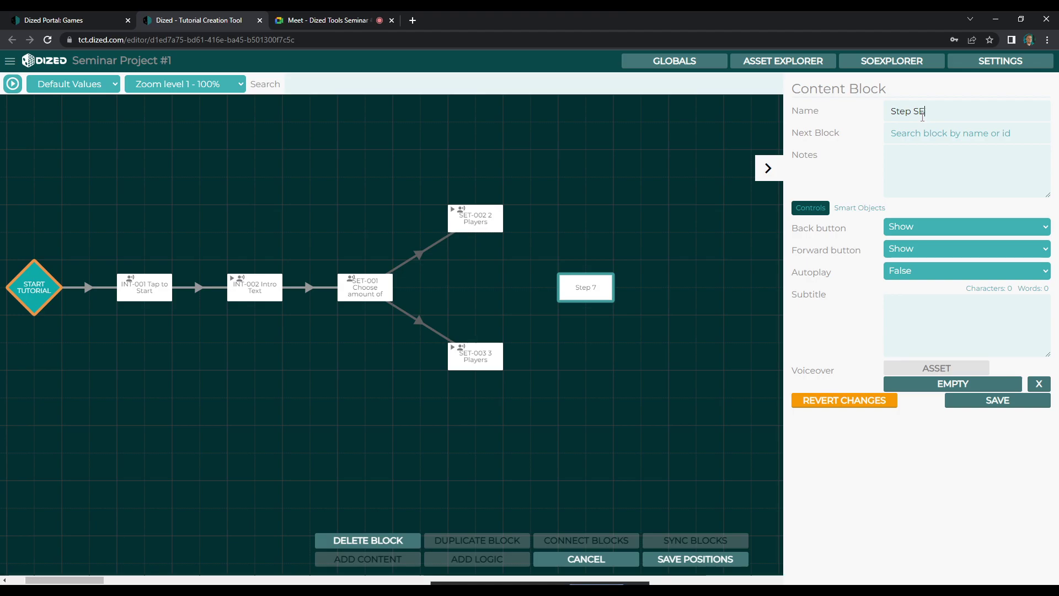
{"action": "key", "text": "ctrl+a"}
{"action": "type", "text": "SET-004 Shuffle"}
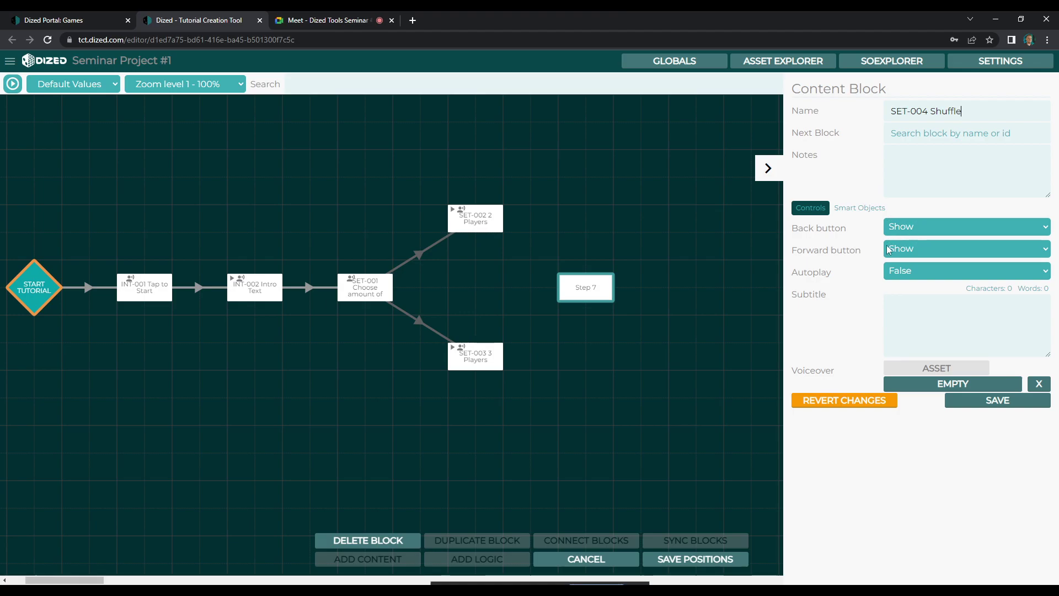
{"action": "left_click", "coordinate": [903, 276]}
{"action": "left_click", "coordinate": [904, 297]}
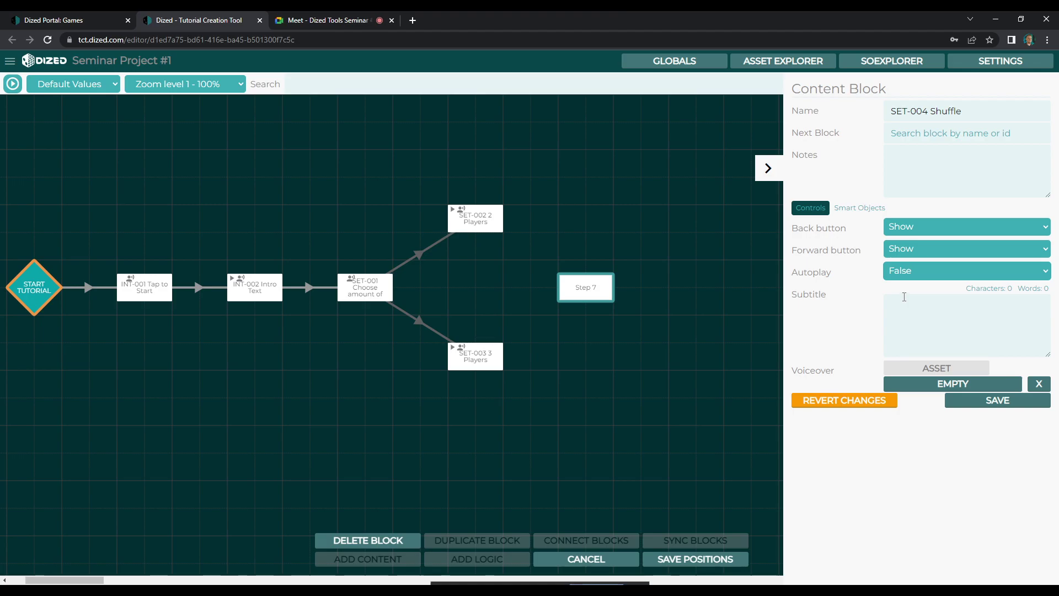
- Give the SET-004 Shuffle block the subtitle "Now shuffle the deck.", set its voiceover to Text to Speech, and save it
{"action": "left_click", "coordinate": [904, 303]}
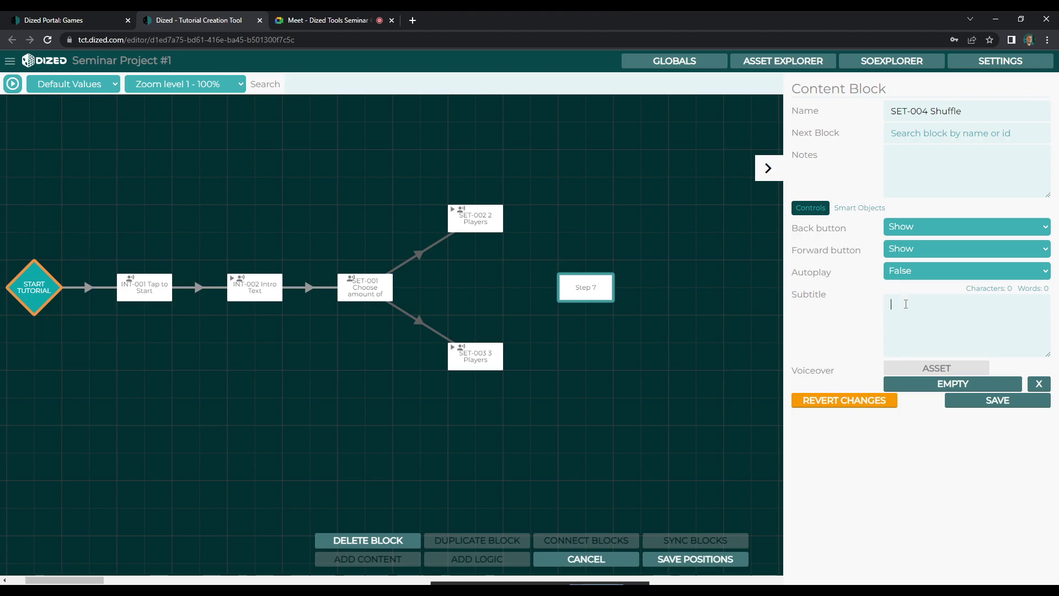
{"action": "type", "text": "Now shuffle the"}
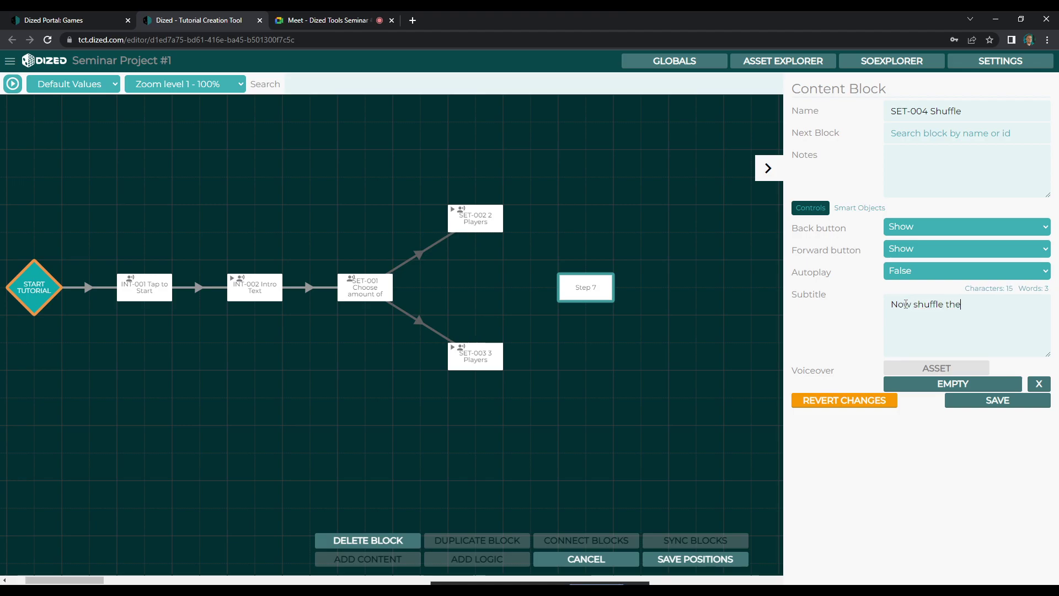
{"action": "type", "text": " deck."}
{"action": "left_click", "coordinate": [938, 368]}
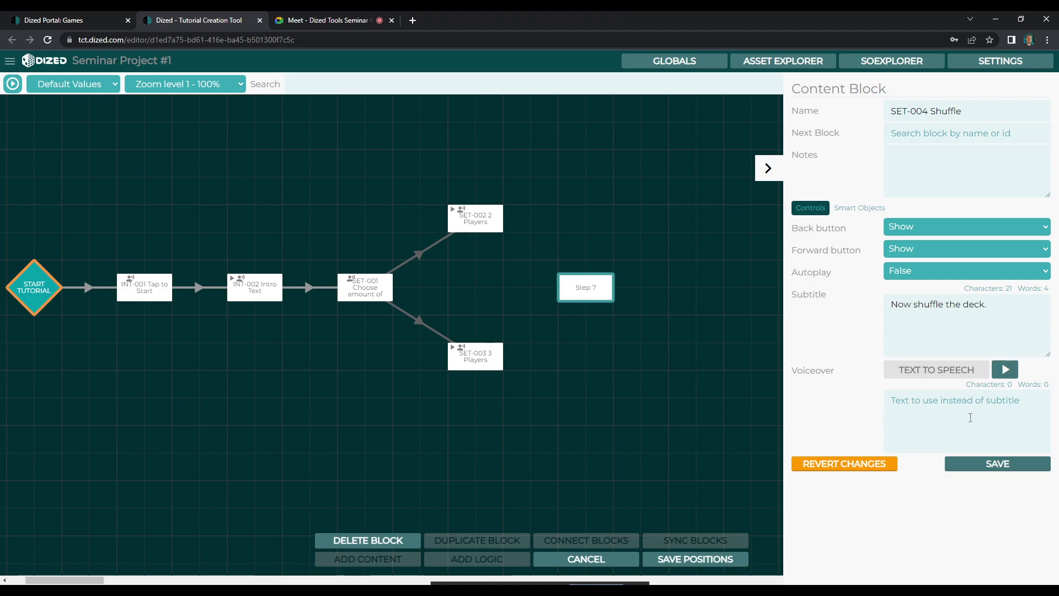
{"action": "left_click", "coordinate": [976, 467]}
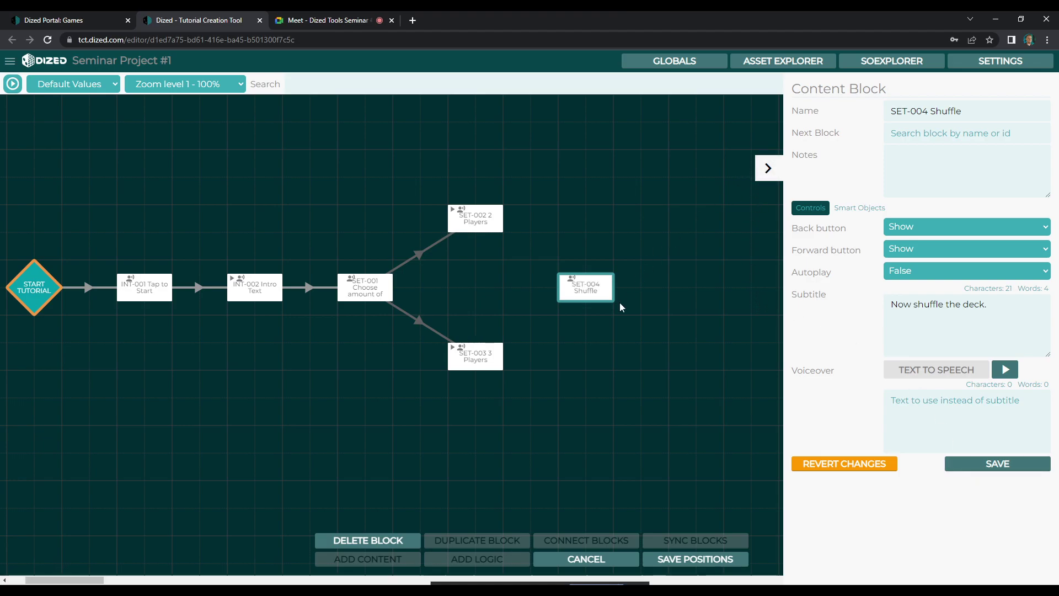
- Open the SET-004 Shuffle block for scene editing and place the Deck smart object at the scene's centre
{"action": "double_click", "coordinate": [596, 287]}
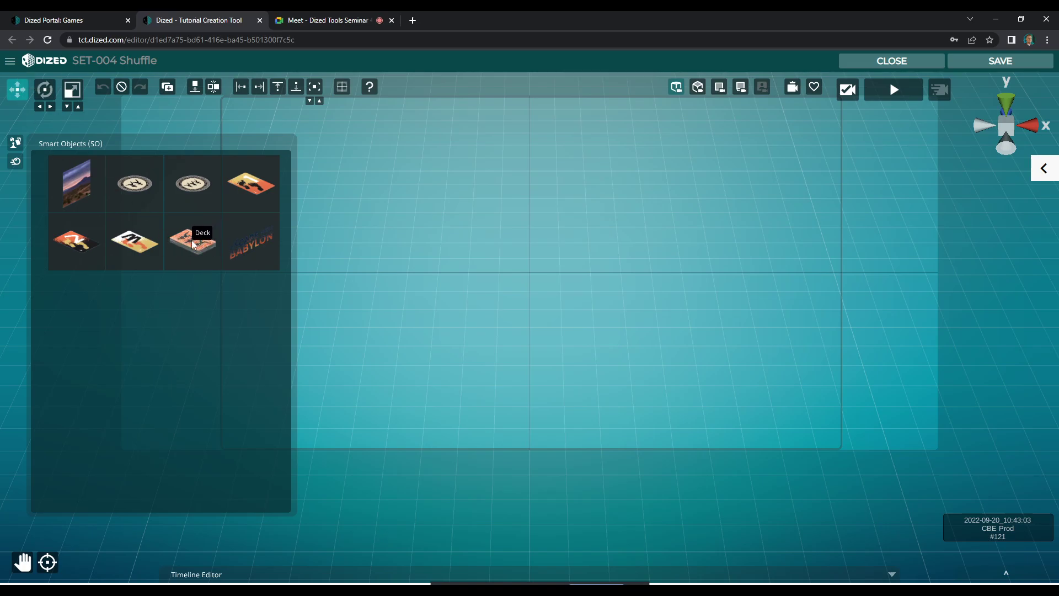
{"action": "left_click_drag", "start_coordinate": [193, 244], "coordinate": [536, 283]}
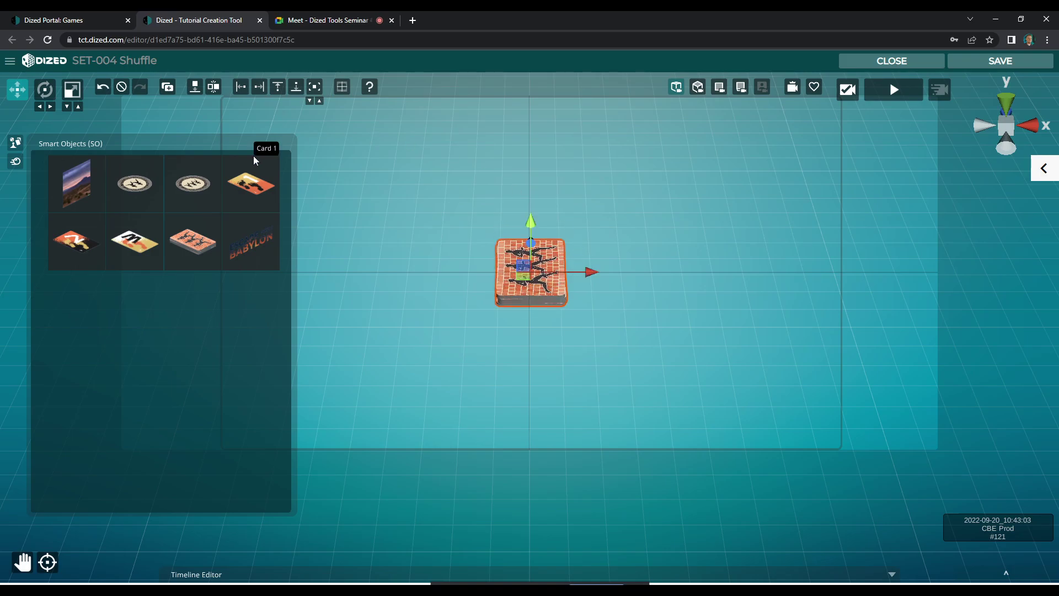
{"action": "left_click", "coordinate": [20, 145]}
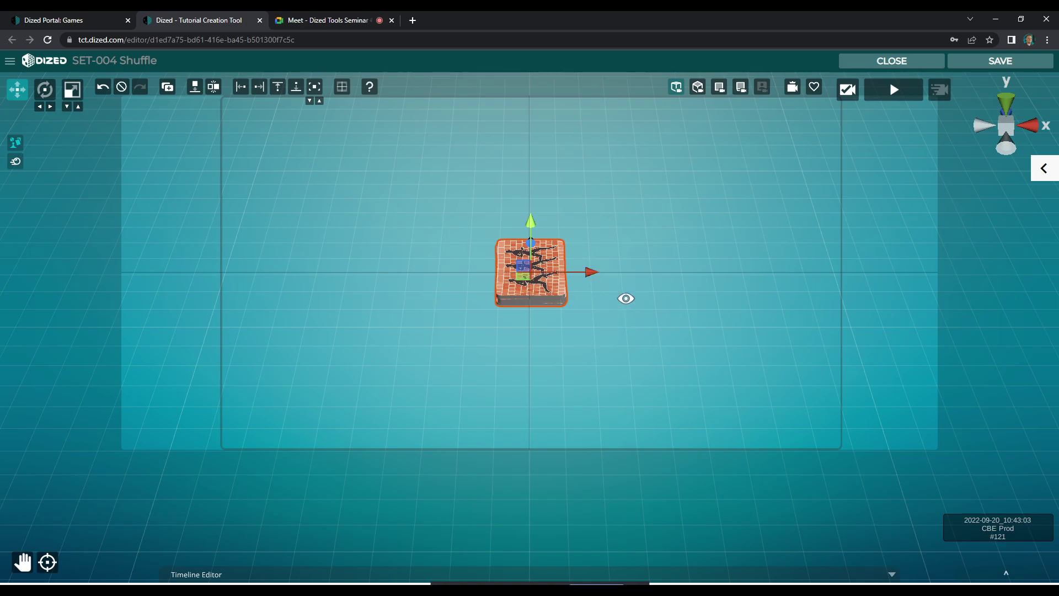
- Frame the deck in an angled close-up above the subtitle area and set that view as the block's camera, staying in the scene editor
{"action": "left_click", "coordinate": [578, 200]}
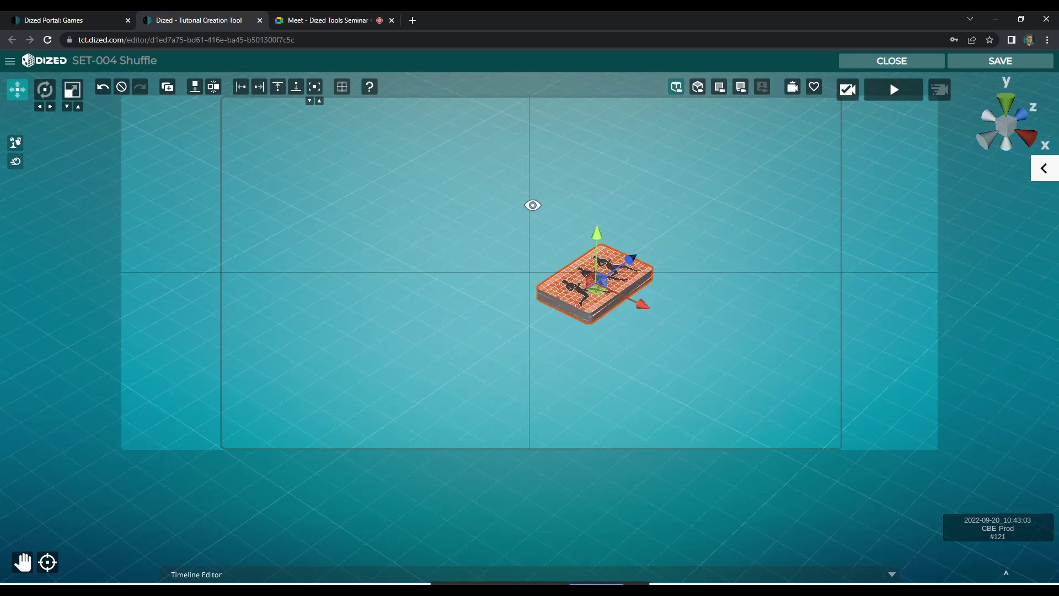
{"action": "scroll", "coordinate": [515, 246], "scroll_direction": "up", "scroll_amount": 5}
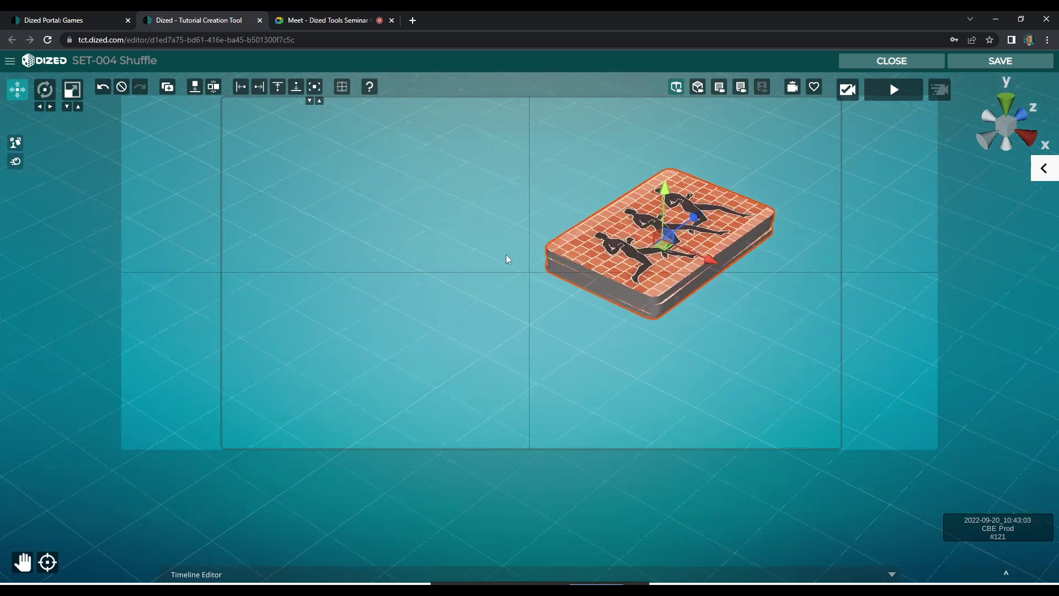
{"action": "left_click_drag", "start_coordinate": [413, 259], "coordinate": [342, 280]}
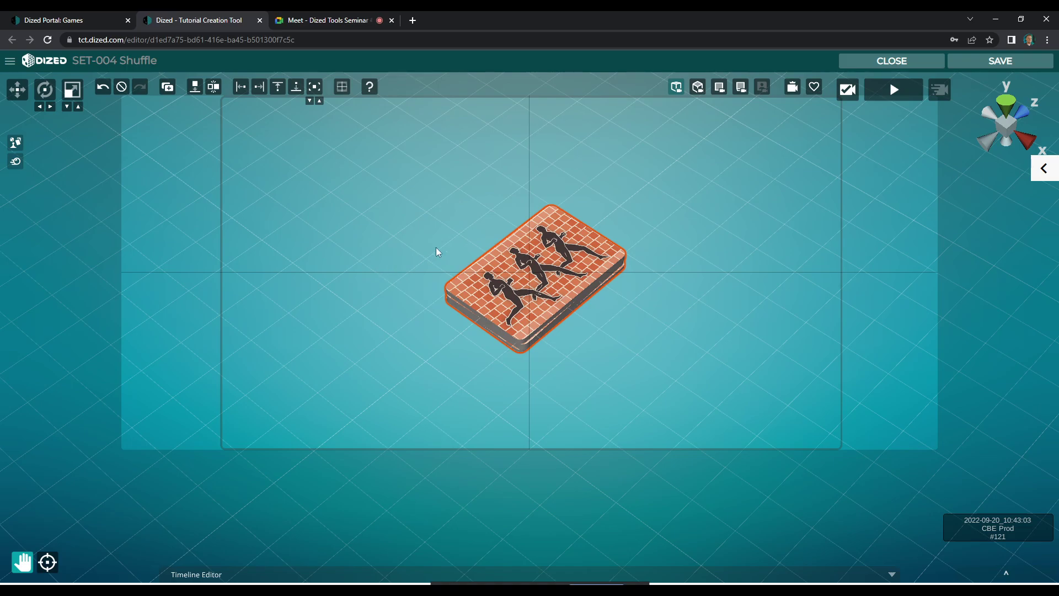
{"action": "left_click_drag", "start_coordinate": [436, 256], "coordinate": [423, 209]}
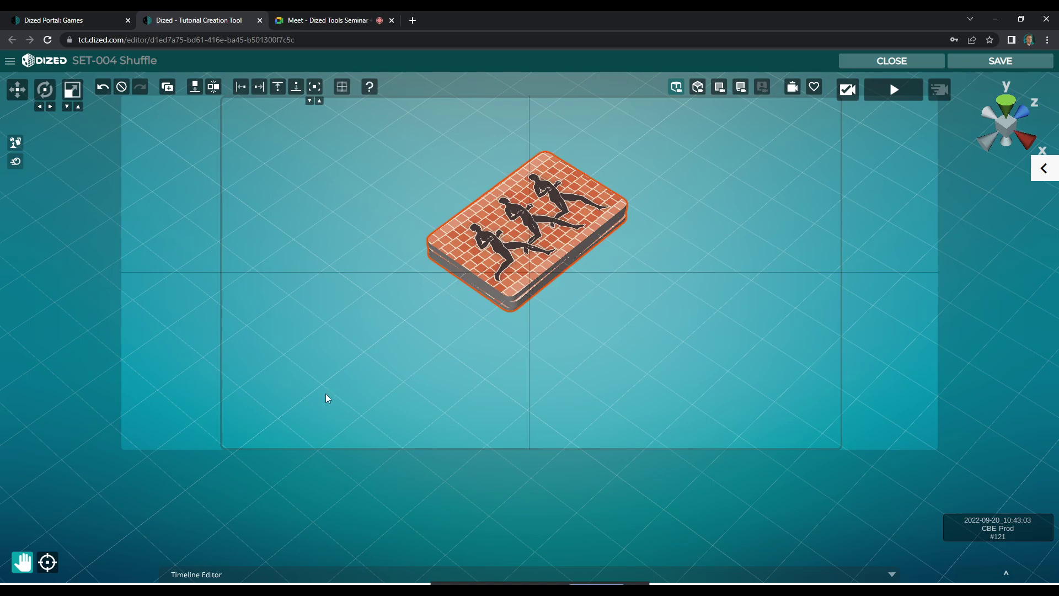
{"action": "left_click_drag", "start_coordinate": [324, 402], "coordinate": [341, 384]}
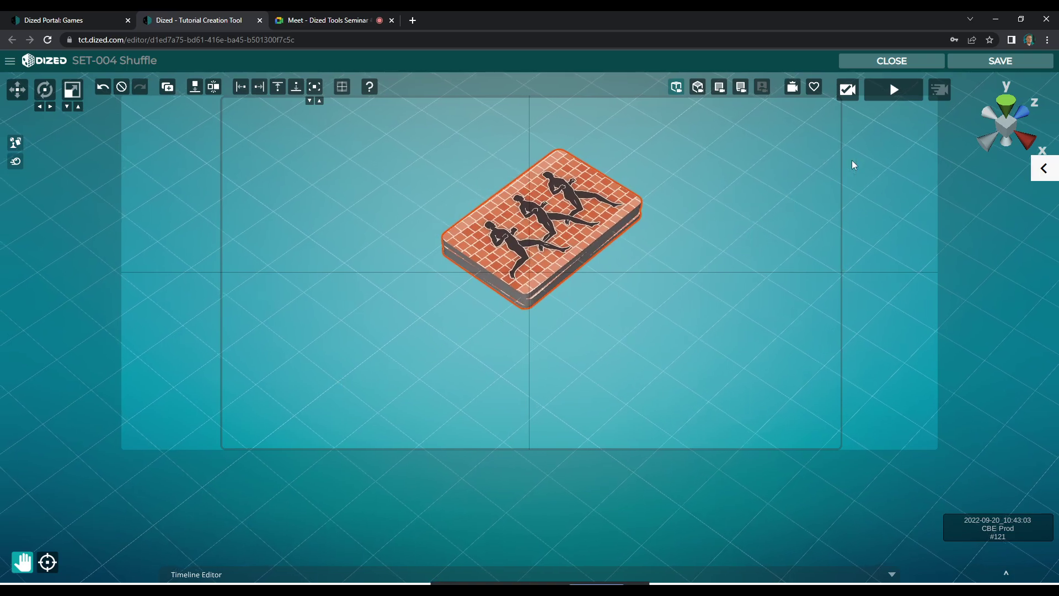
{"action": "left_click", "coordinate": [846, 93]}
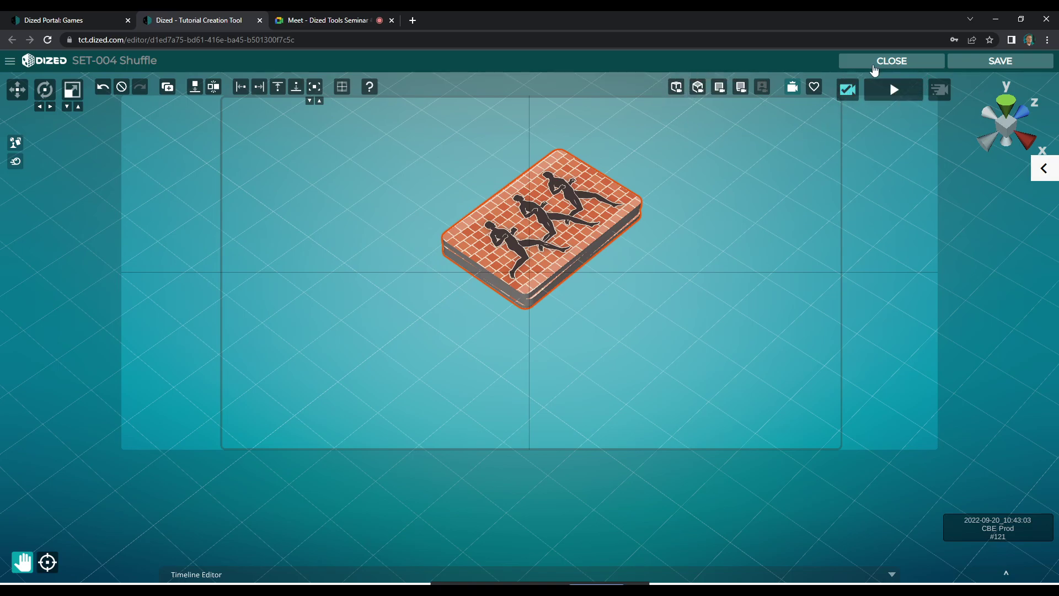
{"action": "left_click", "coordinate": [876, 67]}
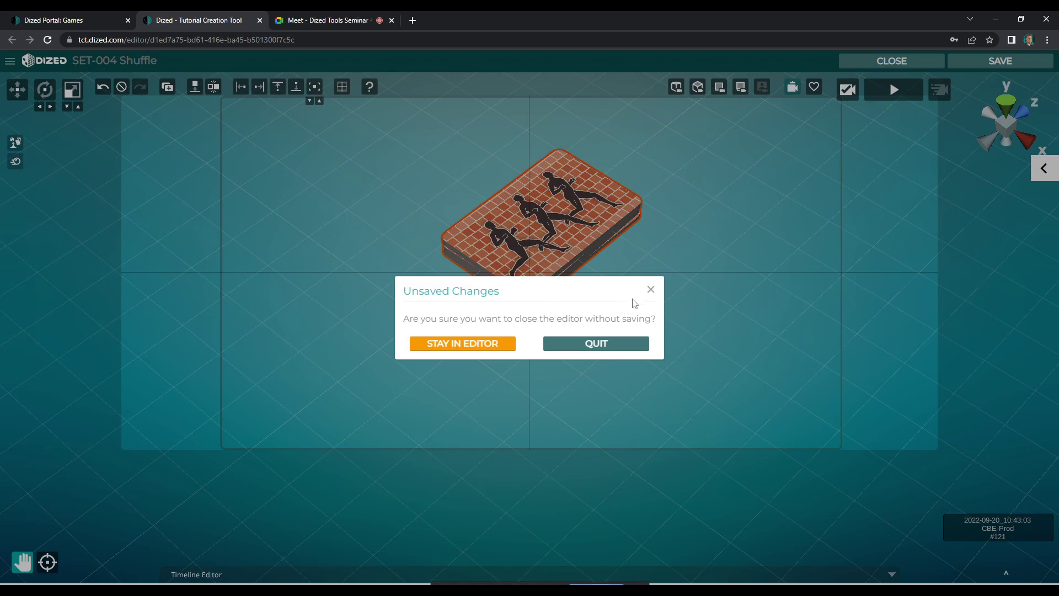
{"action": "left_click", "coordinate": [650, 291]}
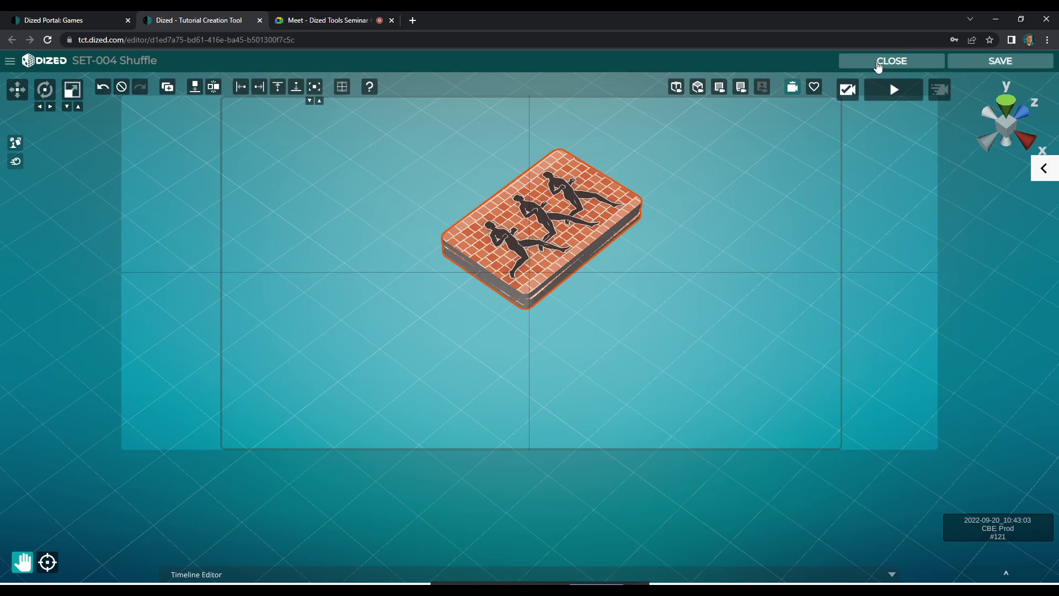
- Close the SET-004 Shuffle scene and reopen the block for scene editing
{"action": "left_click", "coordinate": [879, 65]}
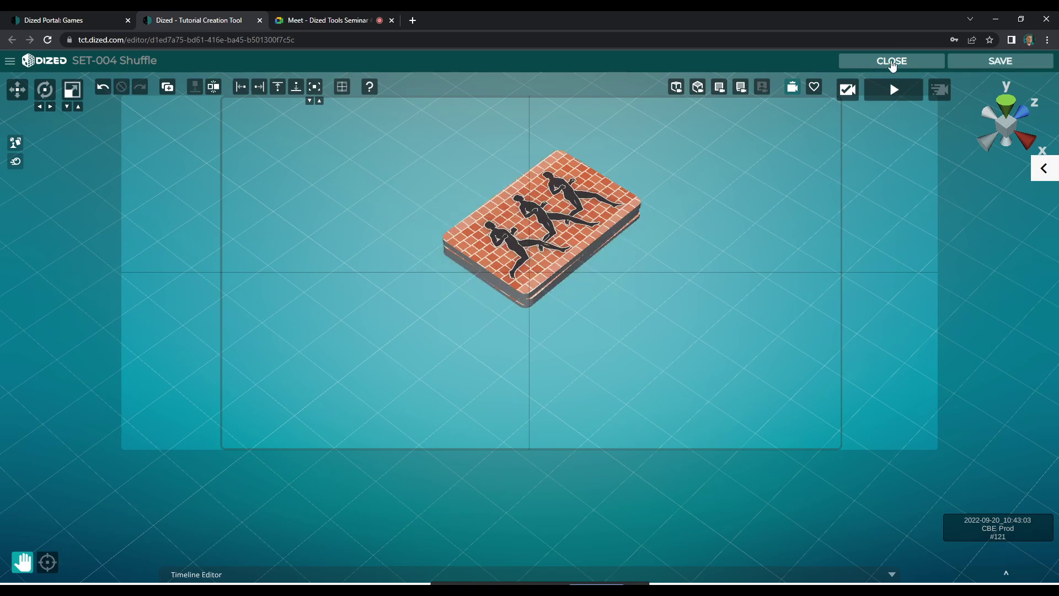
{"action": "left_click", "coordinate": [892, 69]}
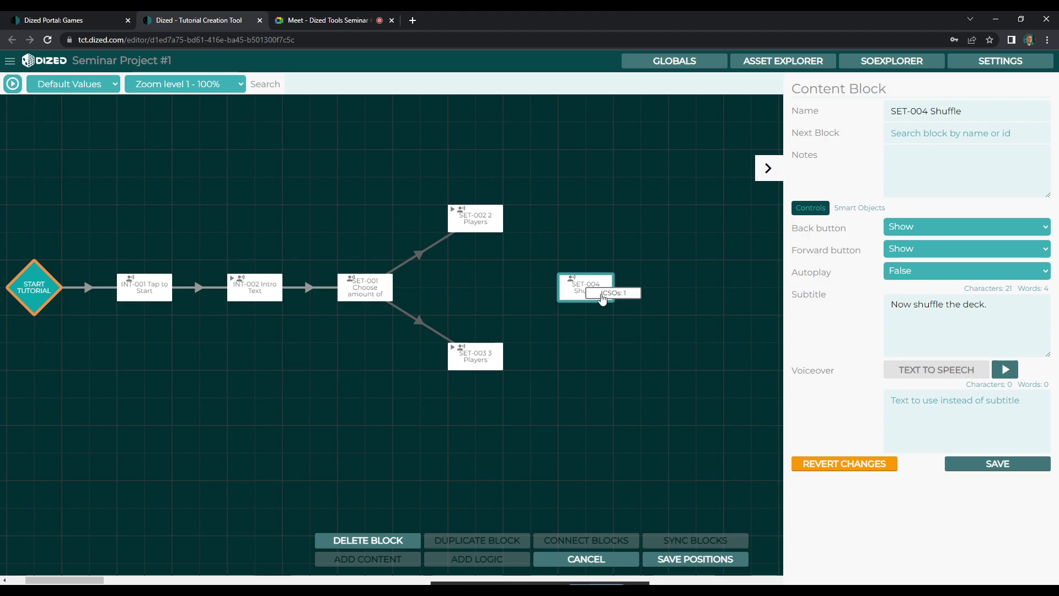
{"action": "double_click", "coordinate": [602, 298]}
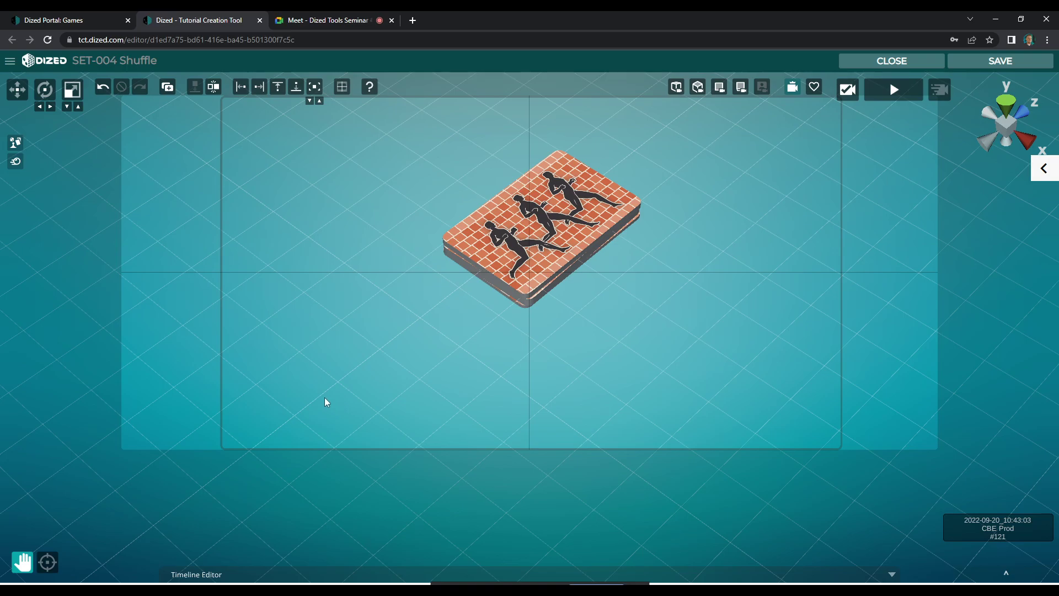
- Switch to Google Meet, admit the waiting participant to the call, and return to the Dized Tutorial Creation Tool
{"action": "left_click", "coordinate": [292, 20]}
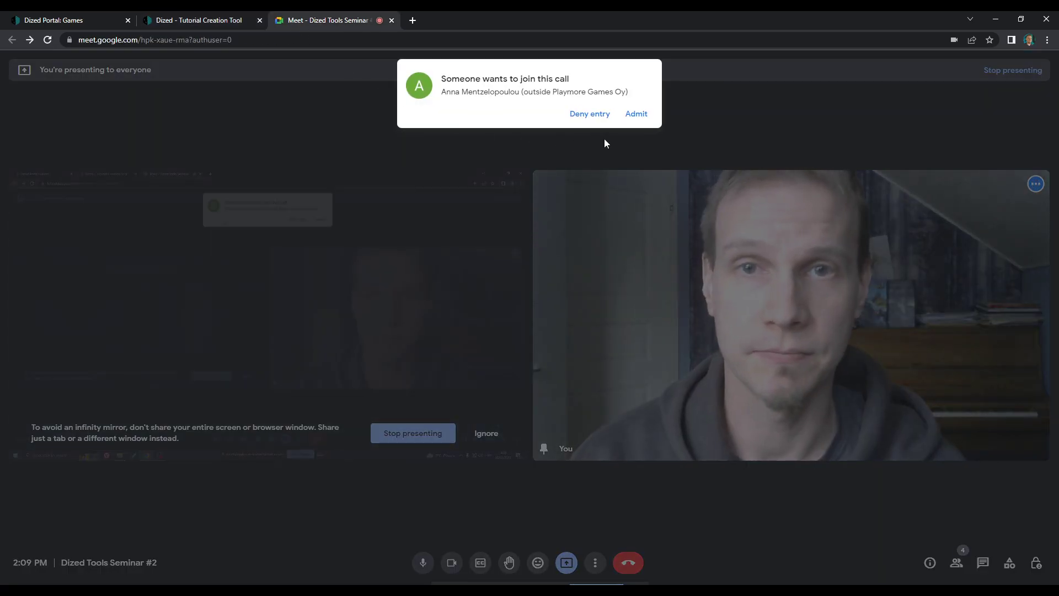
{"action": "left_click", "coordinate": [636, 114]}
{"action": "left_click", "coordinate": [210, 21]}
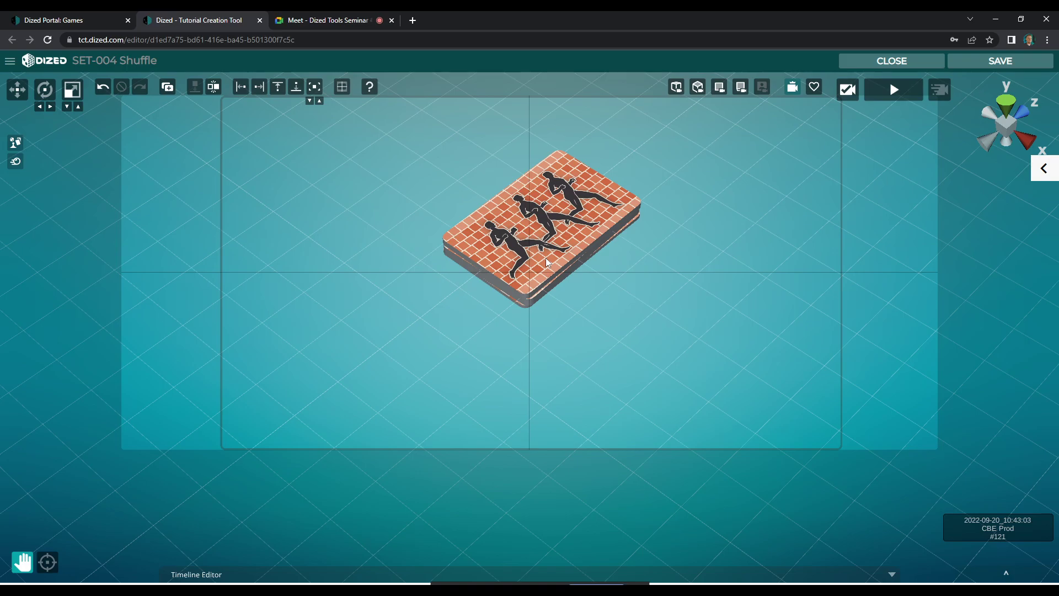
- Select the deck in the scene and snap it to the ground
{"action": "left_click", "coordinate": [17, 144]}
{"action": "left_click", "coordinate": [21, 144]}
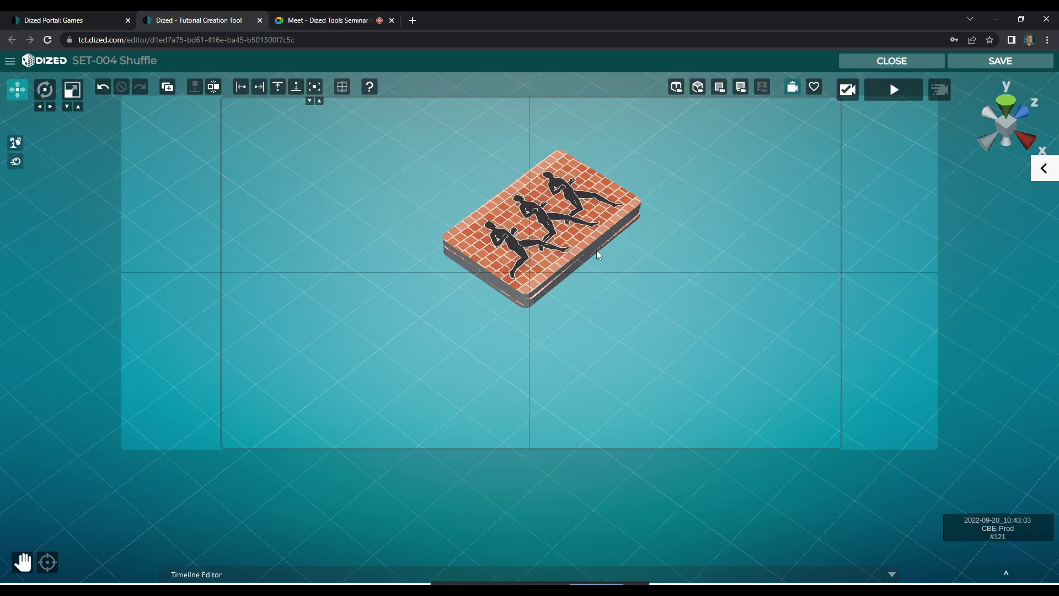
{"action": "left_click", "coordinate": [588, 231]}
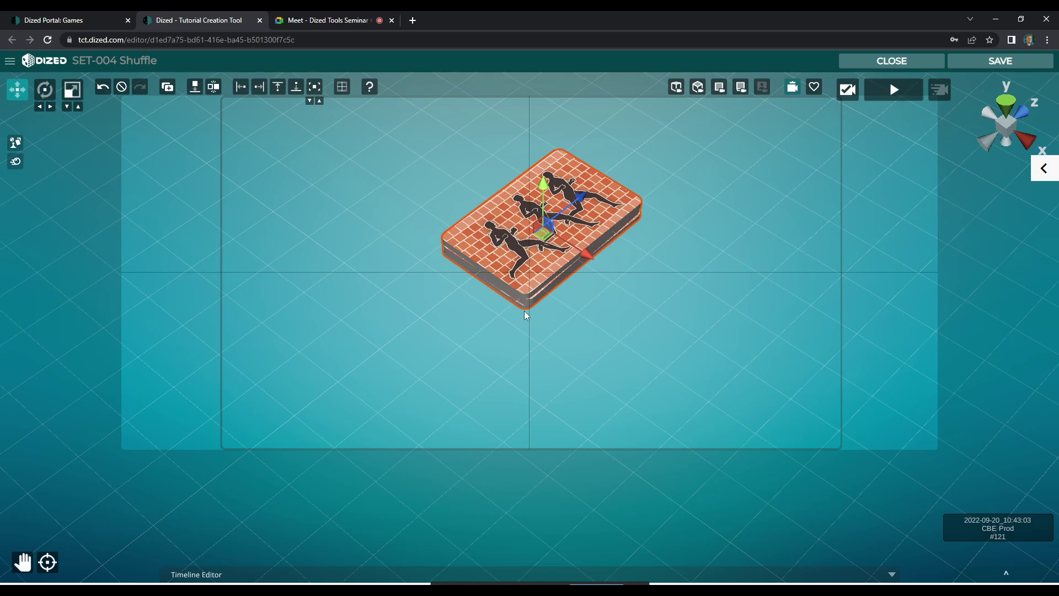
{"action": "left_click", "coordinate": [194, 88]}
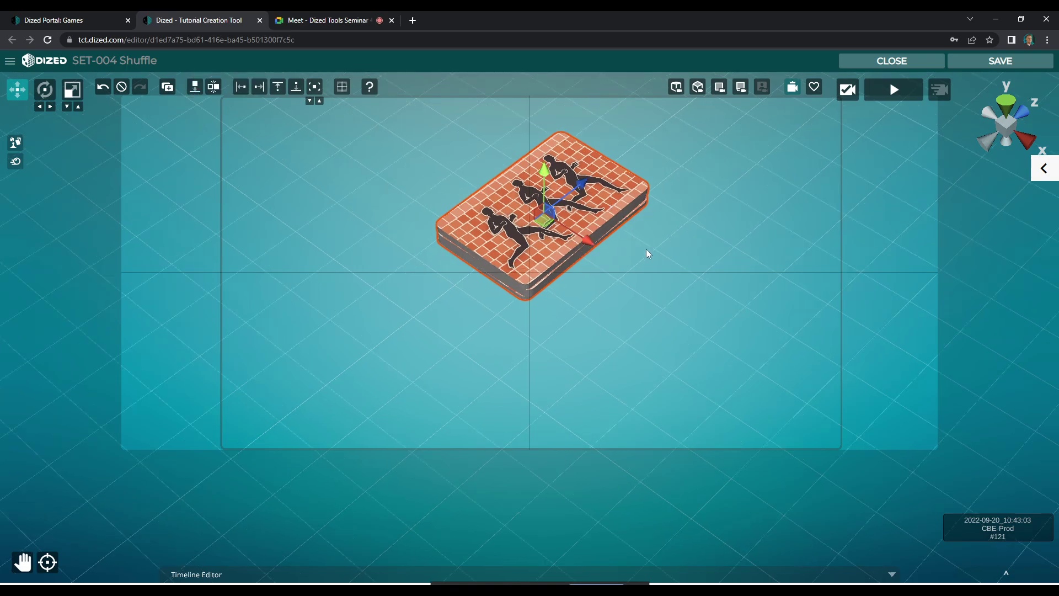
- Examine the deck at different zoom levels and from above, and return to the Tutorial View
{"action": "scroll", "coordinate": [646, 249], "scroll_direction": "up", "scroll_amount": 3}
{"action": "mouse_move", "coordinate": [643, 255]}
{"action": "left_mouse_down"}
{"action": "mouse_move", "coordinate": [652, 207]}
{"action": "mouse_move", "coordinate": [650, 239]}
{"action": "left_mouse_up"}
{"action": "scroll", "coordinate": [650, 239], "scroll_direction": "down", "scroll_amount": 3}
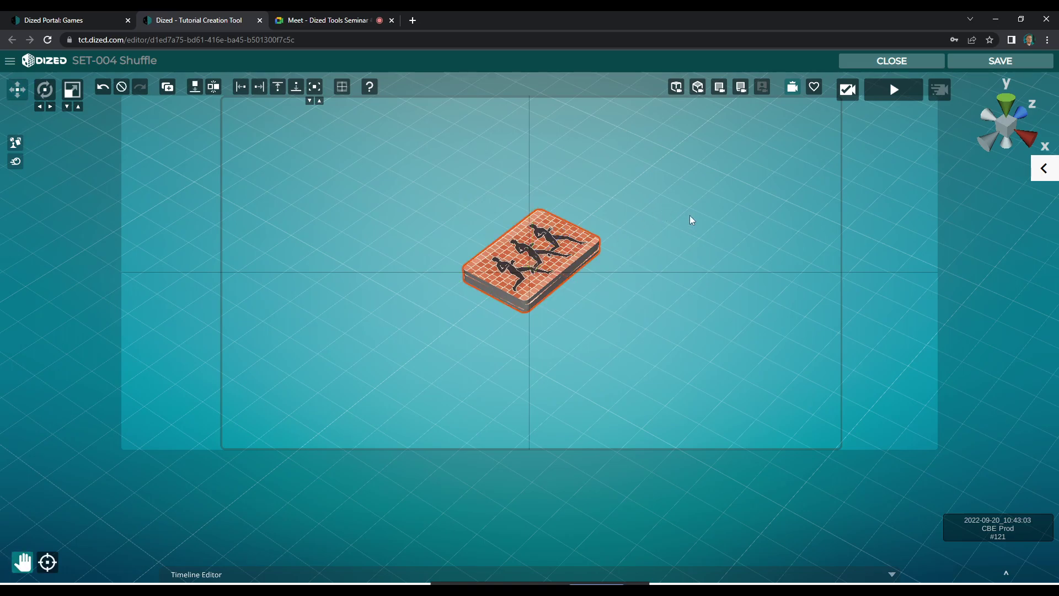
{"action": "scroll", "coordinate": [689, 215], "scroll_direction": "up", "scroll_amount": 3}
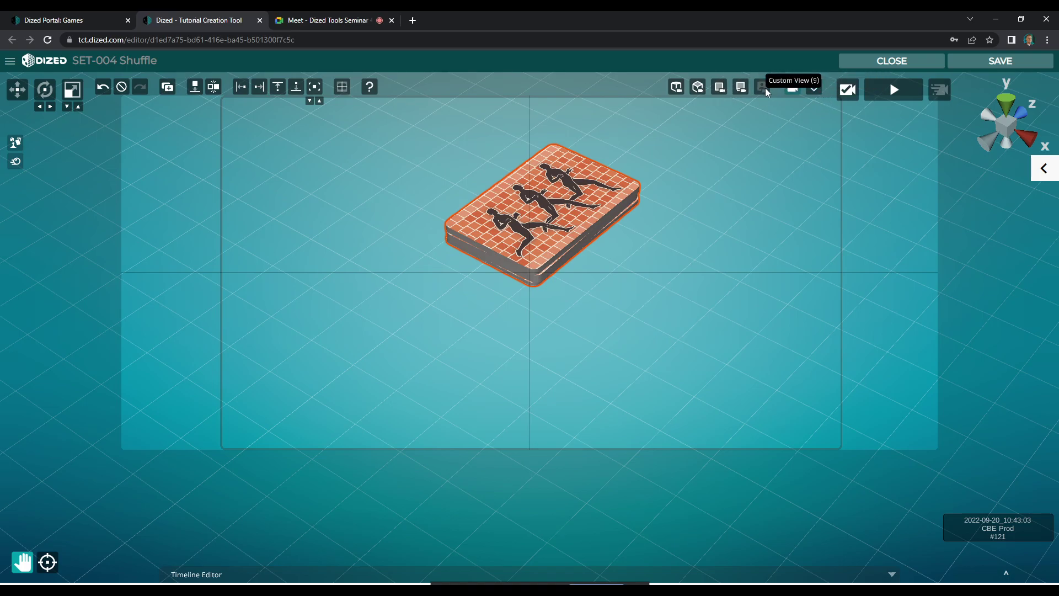
{"action": "left_click", "coordinate": [741, 87]}
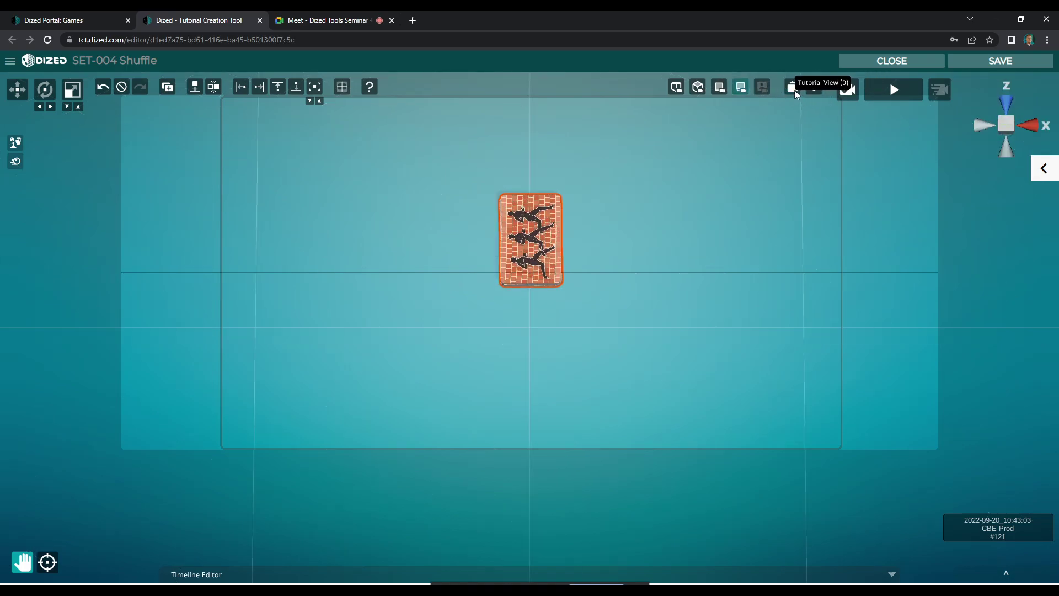
{"action": "left_click", "coordinate": [794, 90]}
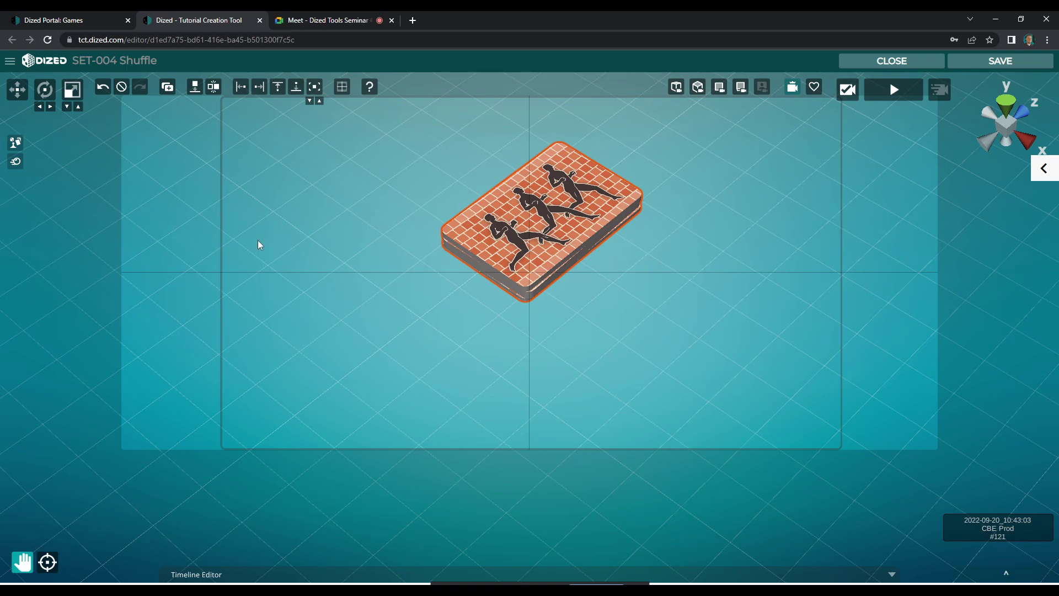
- Place the Card 1 smart object in the scene, turn it face down, and position it above the deck
{"action": "left_click", "coordinate": [15, 142]}
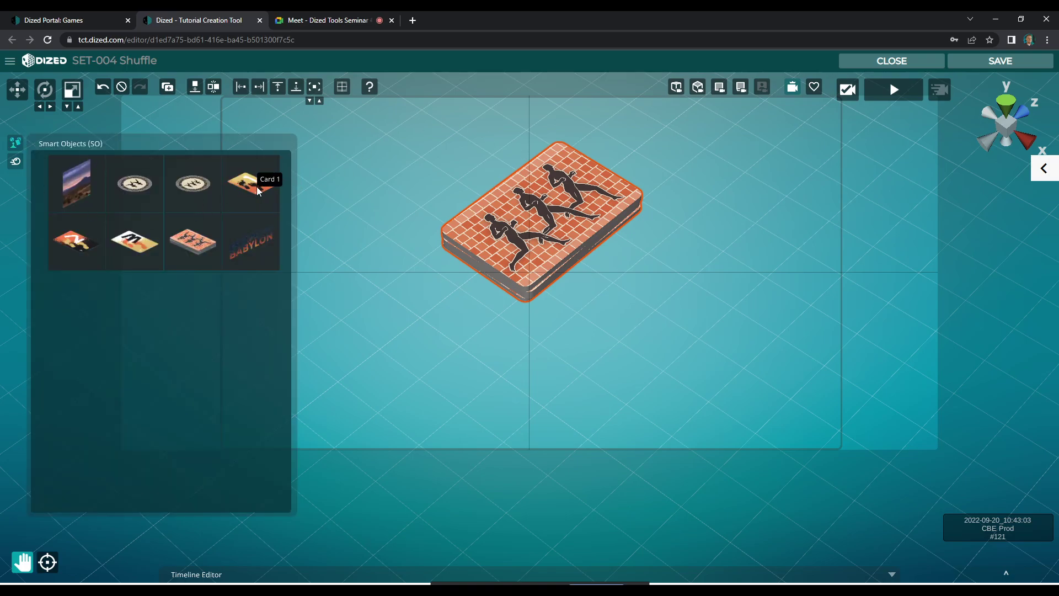
{"action": "left_click", "coordinate": [17, 89]}
{"action": "left_click_drag", "start_coordinate": [250, 186], "coordinate": [634, 307]}
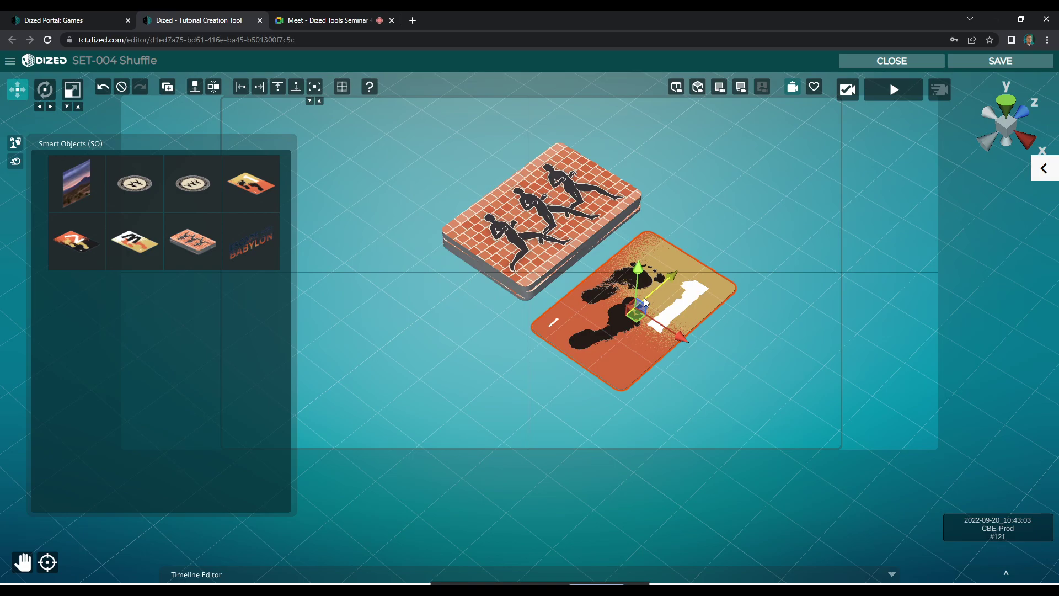
{"action": "left_click_drag", "start_coordinate": [647, 318], "coordinate": [647, 259]}
{"action": "key", "text": "e"}
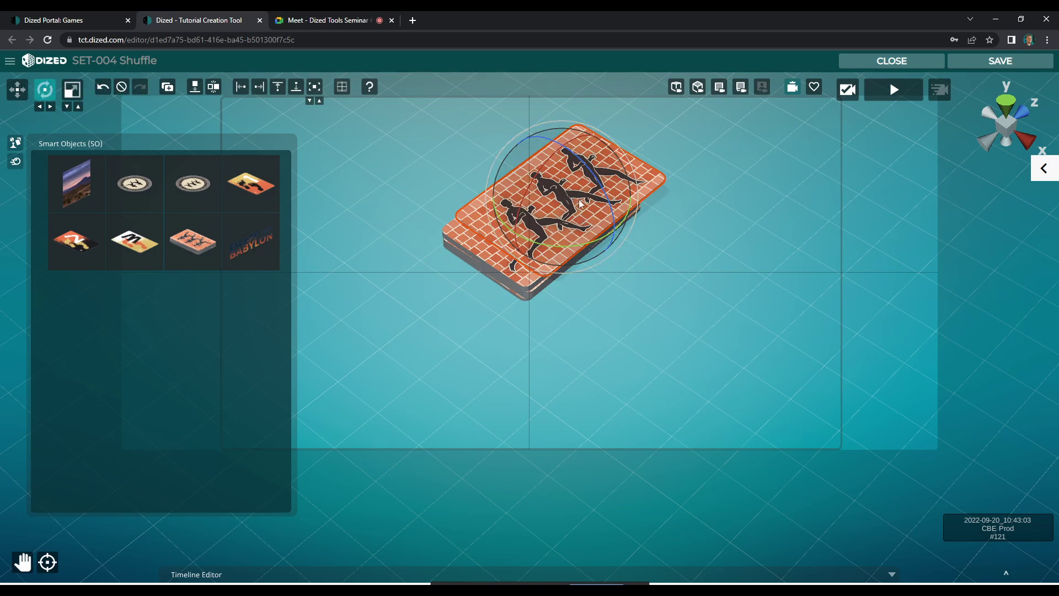
{"action": "left_click_drag", "start_coordinate": [545, 181], "coordinate": [515, 189]}
{"action": "key", "text": "w"}
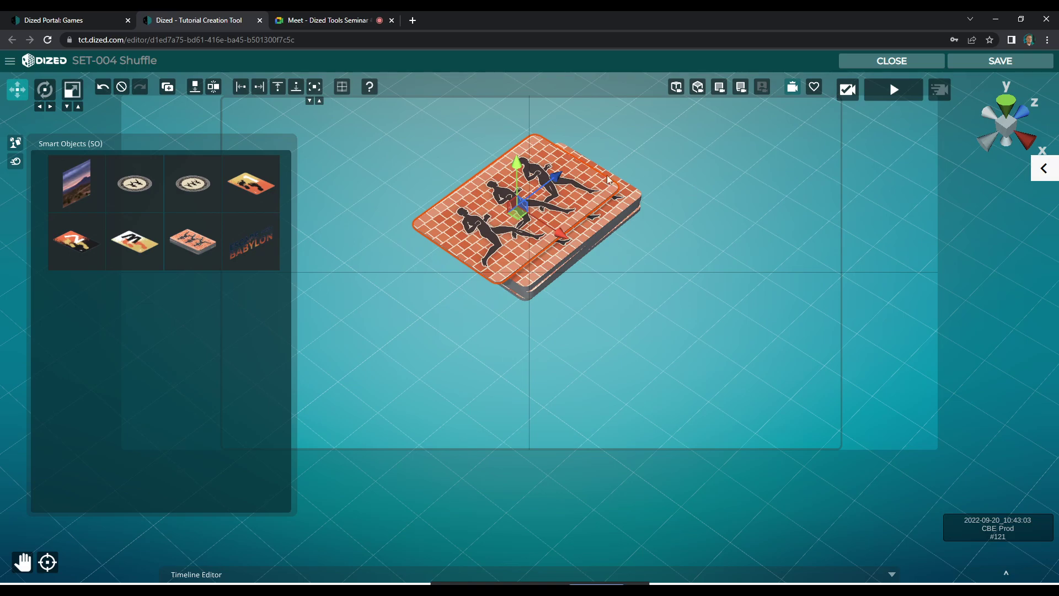
- In a side view, align the face-down card with the deck below it along the X axis
{"action": "left_click", "coordinate": [1010, 131]}
{"action": "left_click", "coordinate": [1028, 121]}
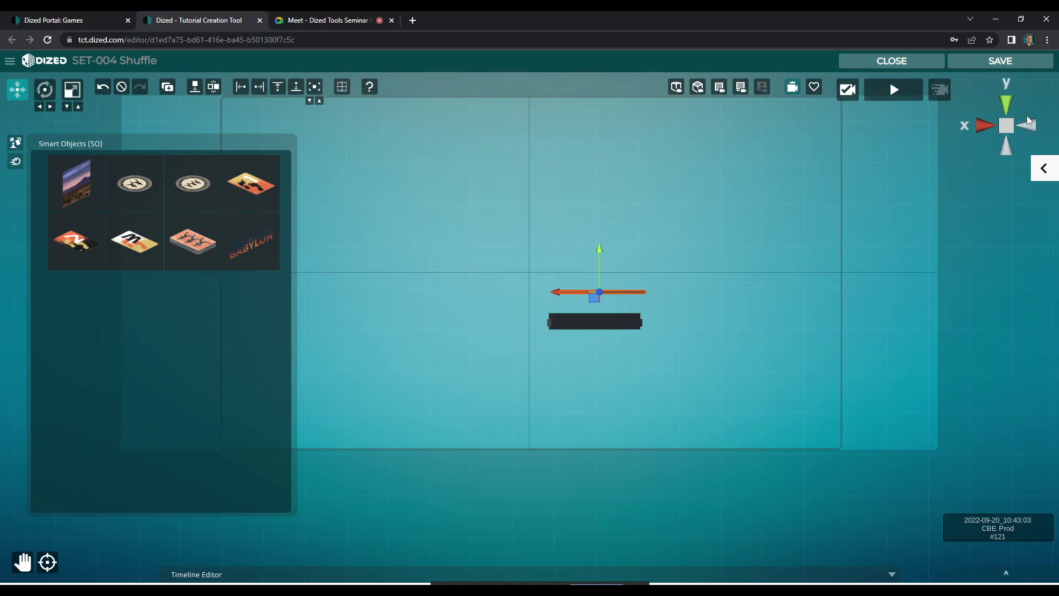
{"action": "scroll", "coordinate": [720, 241], "scroll_direction": "up", "scroll_amount": 3}
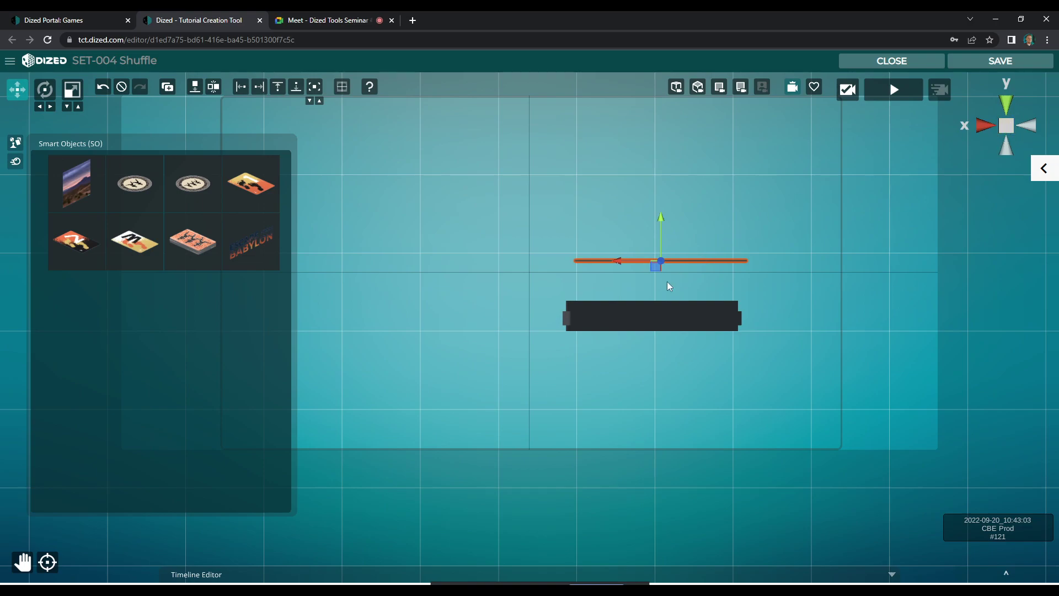
{"action": "scroll", "coordinate": [557, 292], "scroll_direction": "up", "scroll_amount": 2}
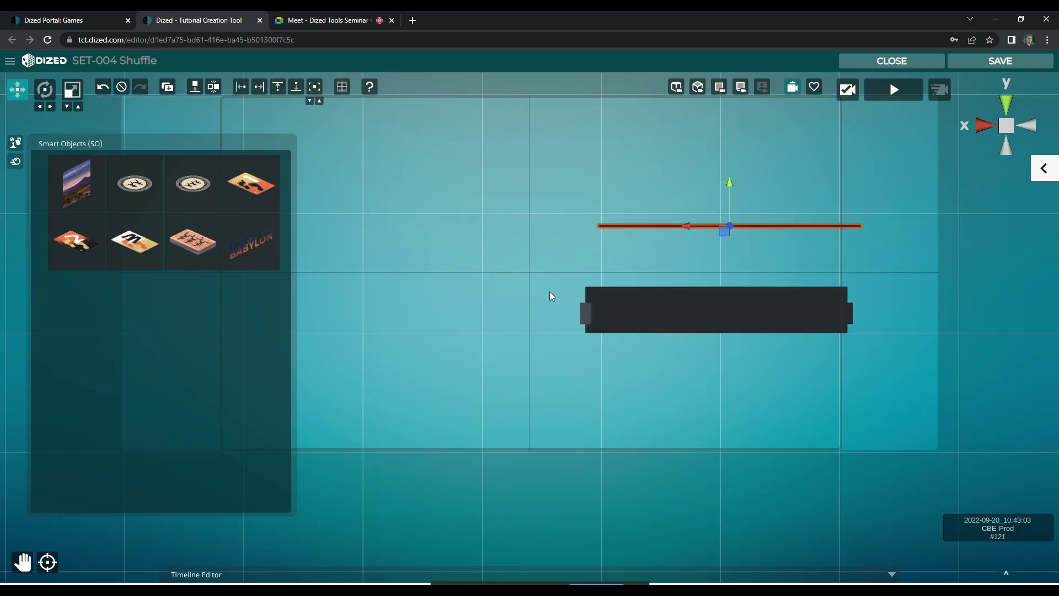
{"action": "left_click_drag", "start_coordinate": [674, 268], "coordinate": [597, 248]}
{"action": "left_click_drag", "start_coordinate": [611, 211], "coordinate": [578, 239]}
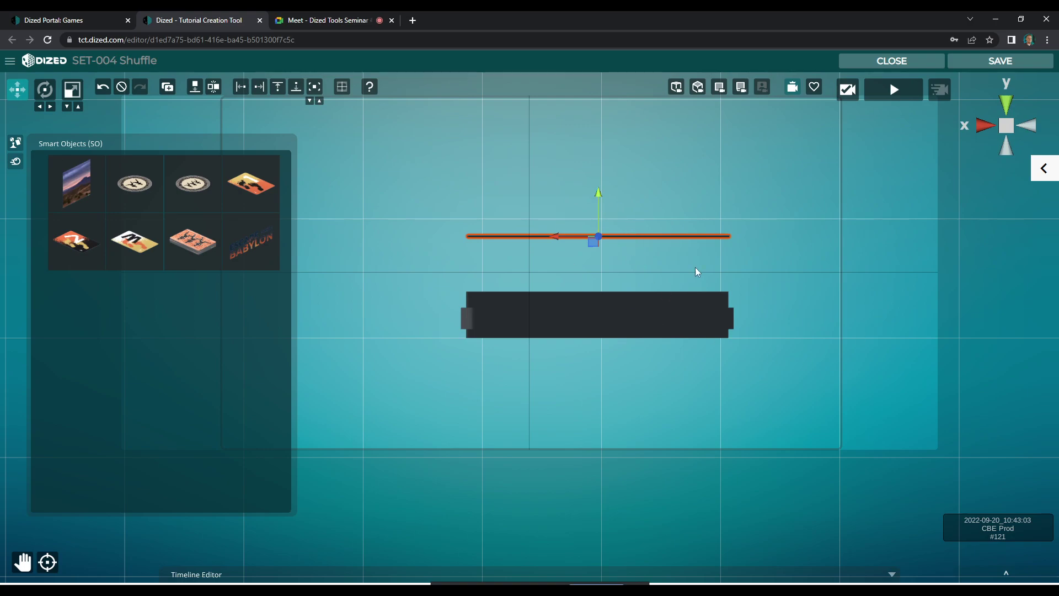
- Lower the face-down card along the vertical axis to just above the deck's top surface
{"action": "scroll", "coordinate": [610, 193], "scroll_direction": "up", "scroll_amount": 2}
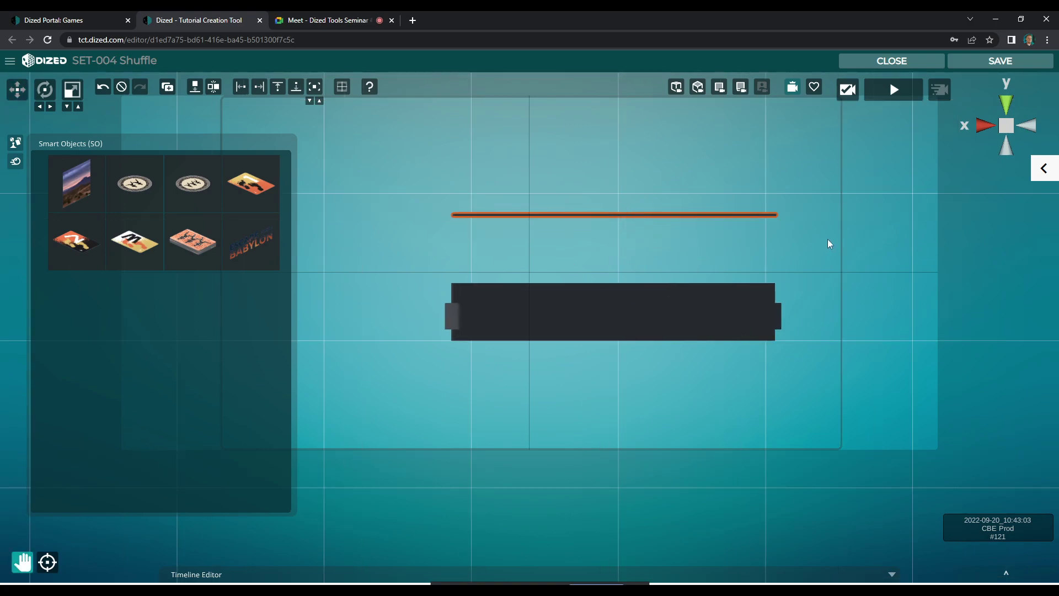
{"action": "left_click_drag", "start_coordinate": [826, 239], "coordinate": [810, 265]}
{"action": "key", "text": "w"}
{"action": "scroll", "coordinate": [729, 243], "scroll_direction": "up", "scroll_amount": 3}
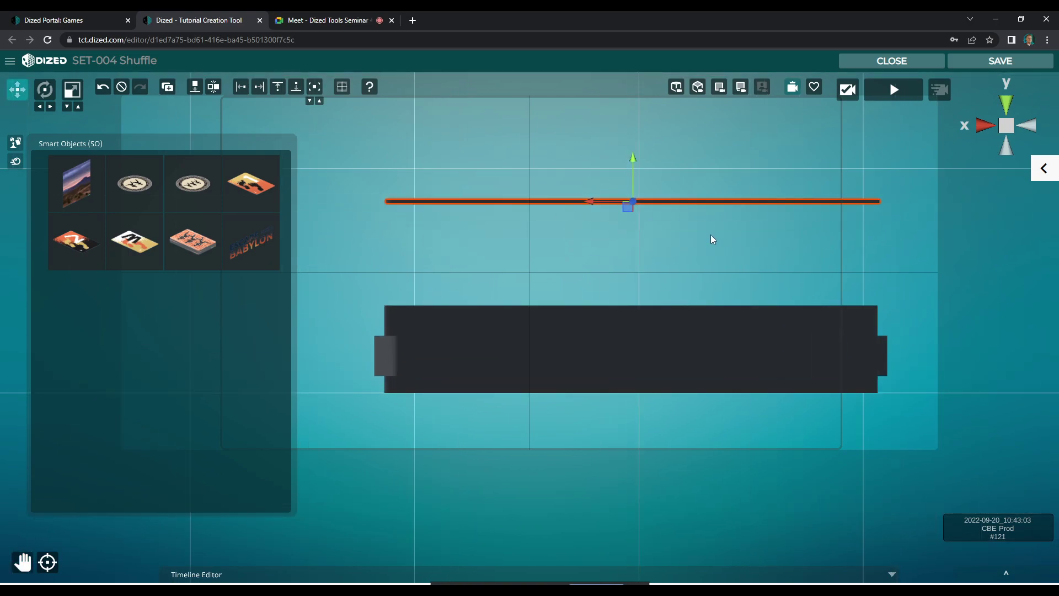
{"action": "key", "text": "q"}
{"action": "left_click_drag", "start_coordinate": [720, 267], "coordinate": [691, 285]}
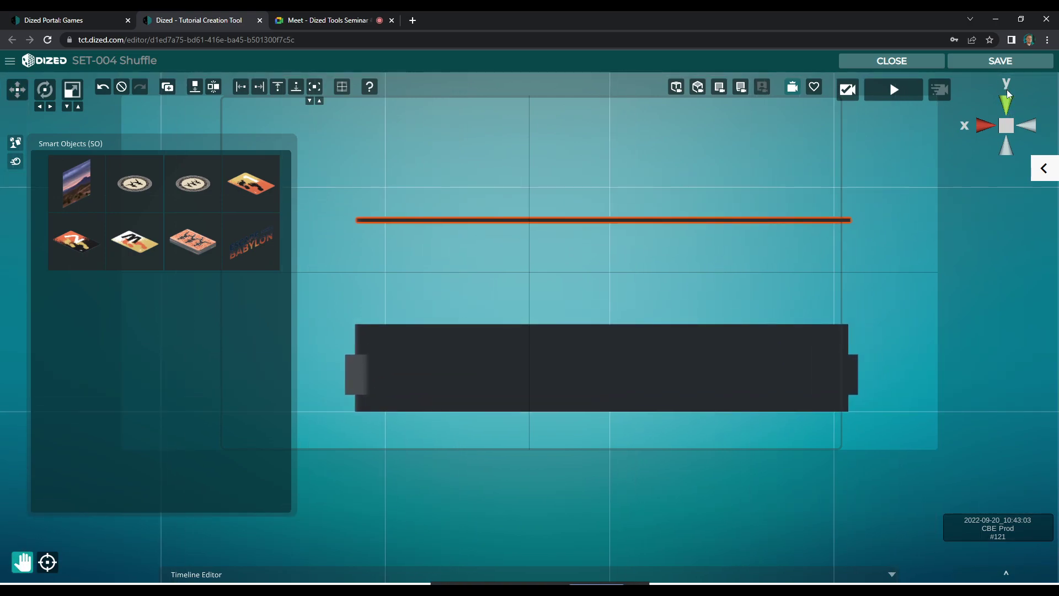
{"action": "key", "text": "w"}
{"action": "left_click_drag", "start_coordinate": [604, 180], "coordinate": [604, 279]}
{"action": "left_click", "coordinate": [604, 292]}
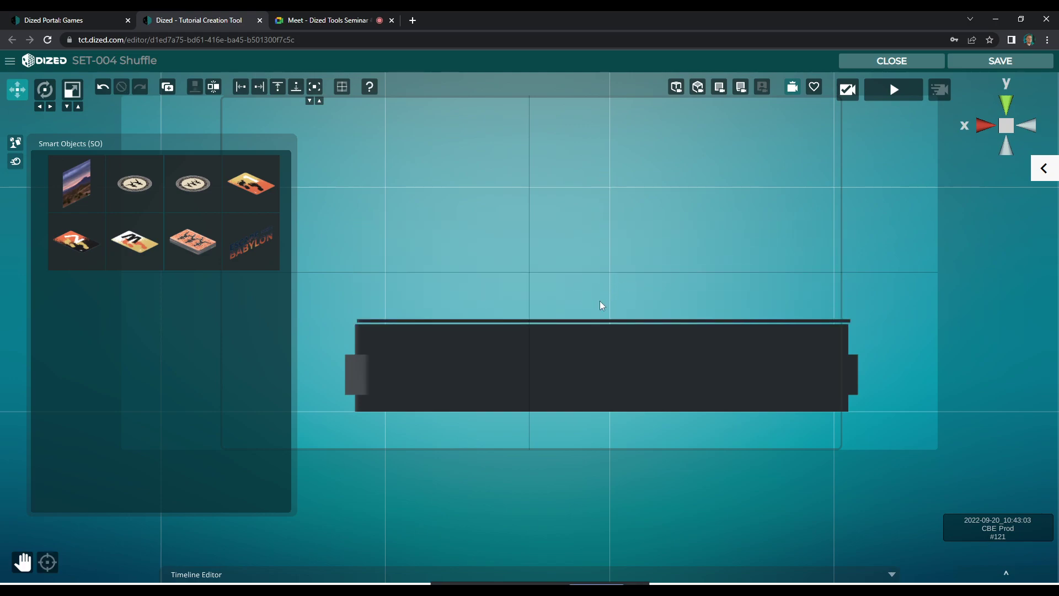
- Fine-tune the card's height so it rests directly on top of the deck
{"action": "left_click", "coordinate": [601, 322]}
{"action": "left_click_drag", "start_coordinate": [604, 305], "coordinate": [610, 299]}
{"action": "left_click", "coordinate": [592, 300]}
{"action": "left_click", "coordinate": [596, 322]}
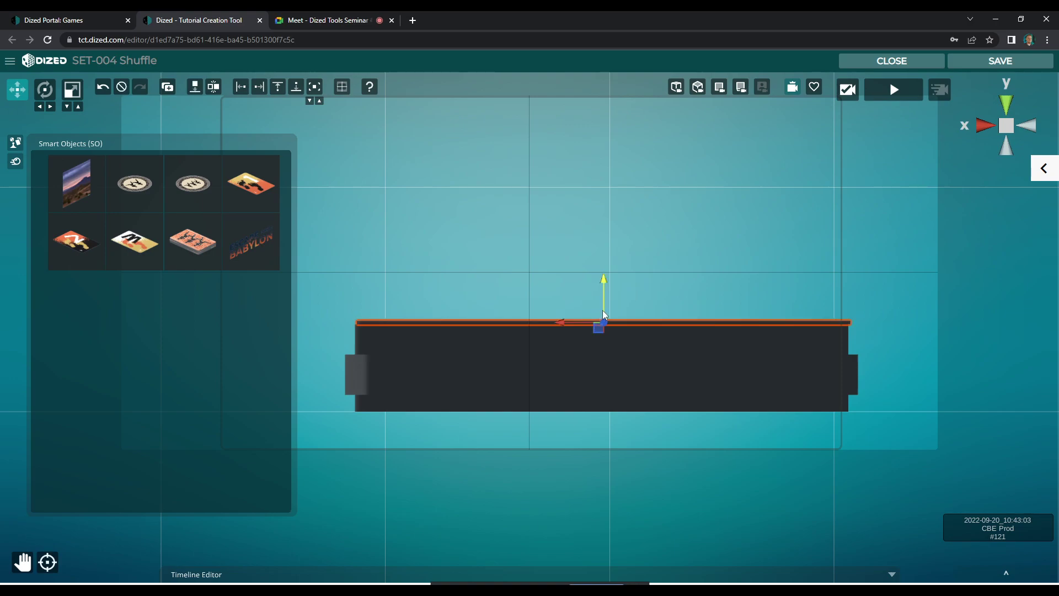
{"action": "left_click", "coordinate": [609, 309]}
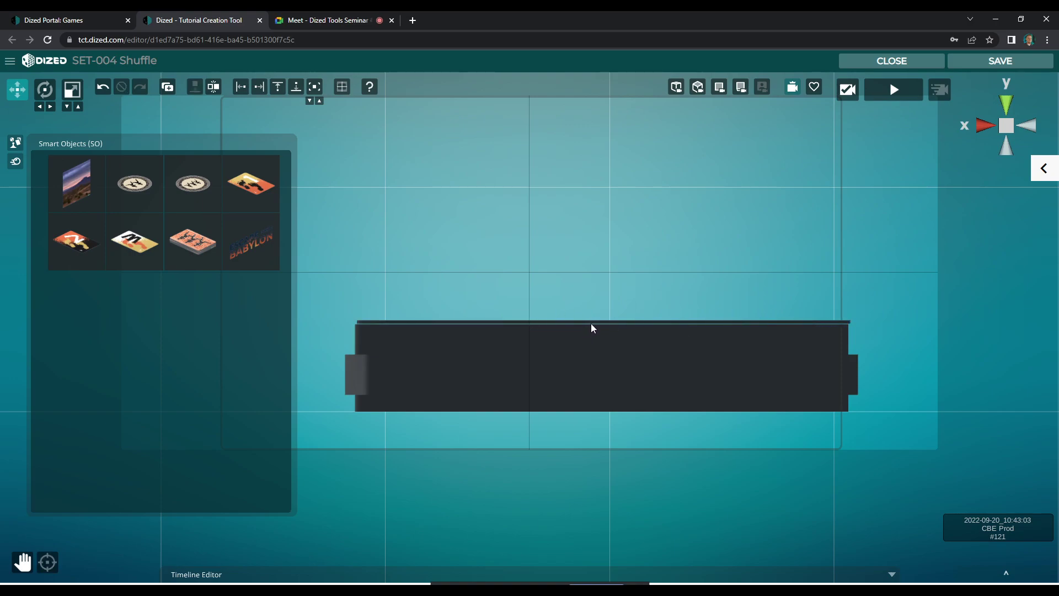
- Duplicate the face-down card and raise the copy just above the original
{"action": "left_click", "coordinate": [582, 323]}
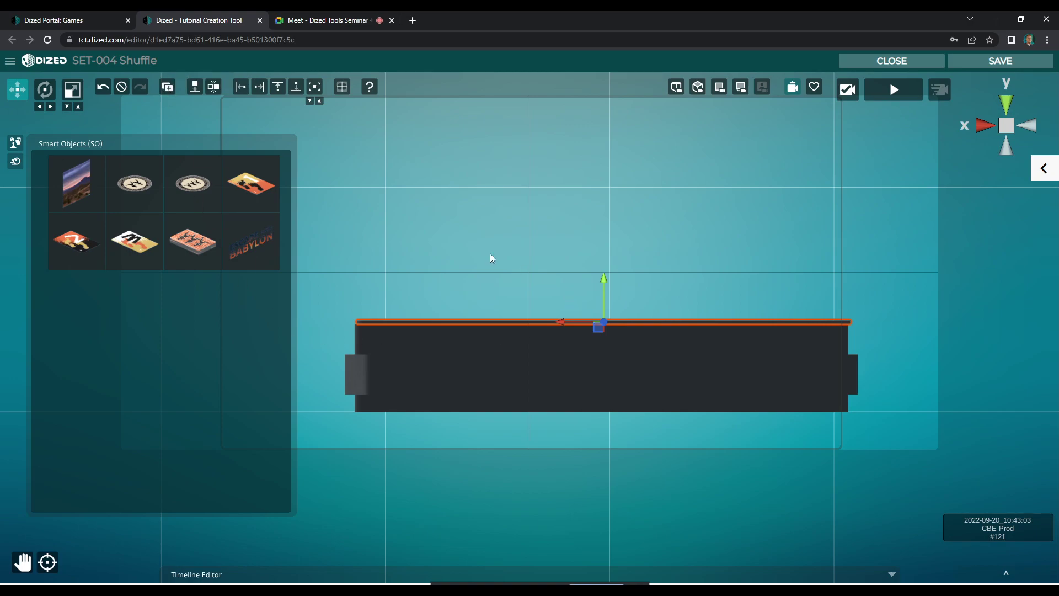
{"action": "left_click_drag", "start_coordinate": [604, 304], "coordinate": [602, 300]}
{"action": "left_click", "coordinate": [541, 279]}
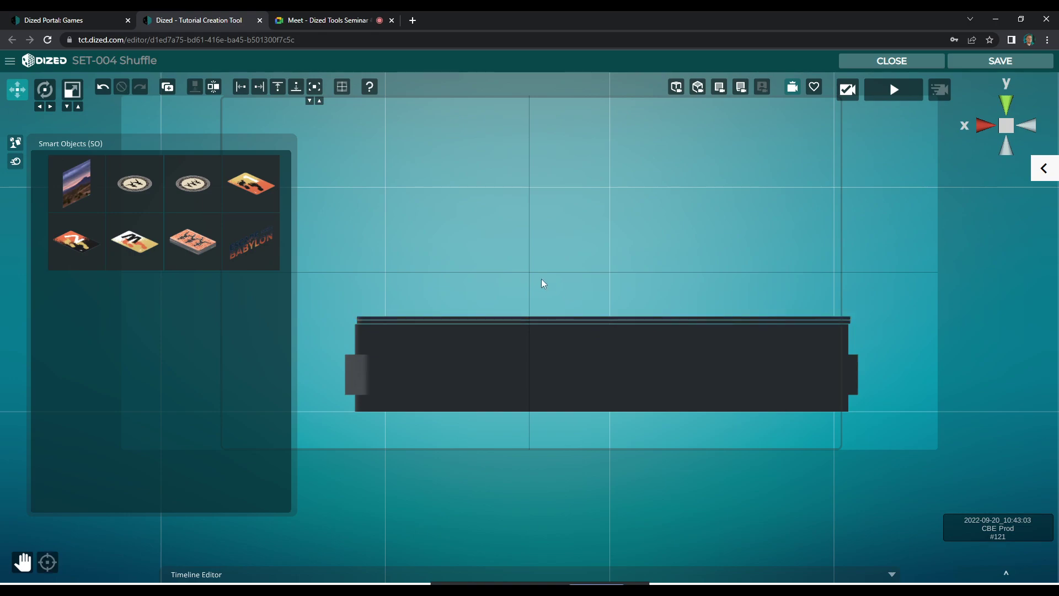
- Duplicate the upper card once more, stack the copy closely on top as a third card, and return to the Tutorial View
{"action": "left_click", "coordinate": [495, 316]}
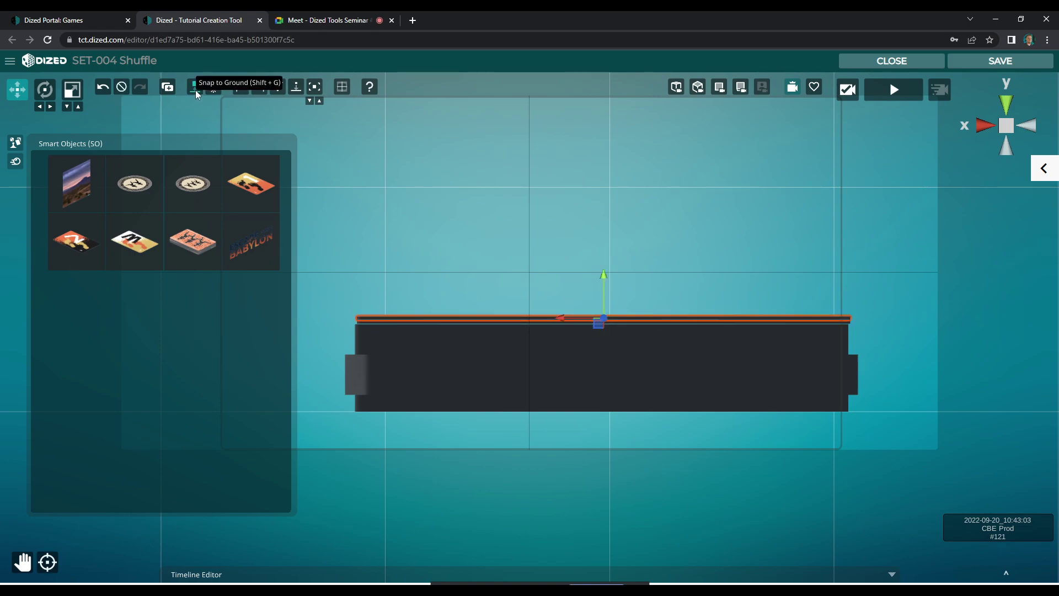
{"action": "left_click", "coordinate": [168, 87]}
{"action": "left_click_drag", "start_coordinate": [605, 293], "coordinate": [606, 290]}
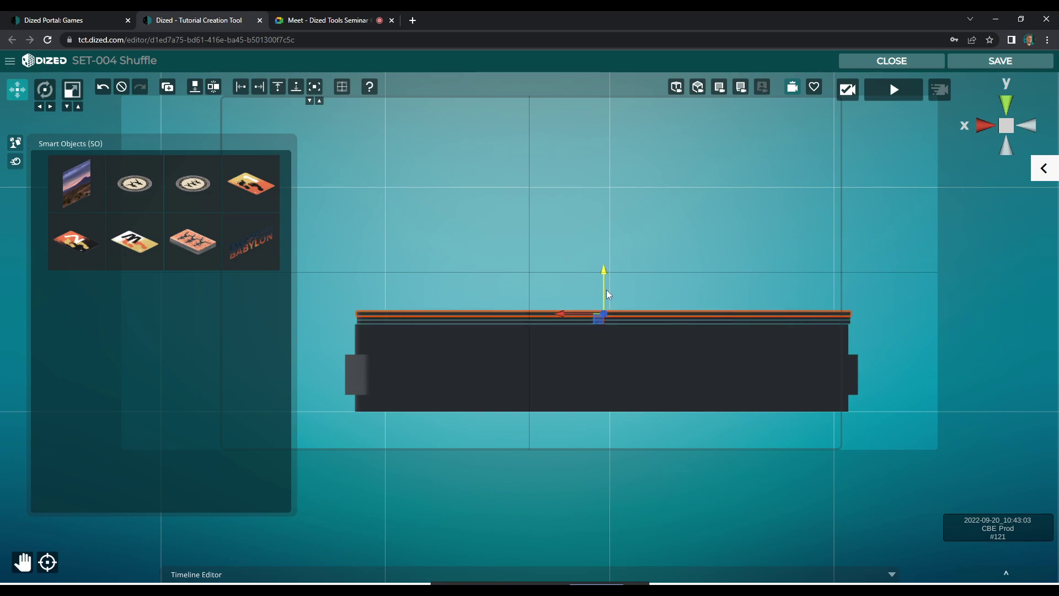
{"action": "left_click", "coordinate": [625, 301]}
{"action": "left_click", "coordinate": [618, 312]}
{"action": "left_click_drag", "start_coordinate": [604, 289], "coordinate": [607, 290]}
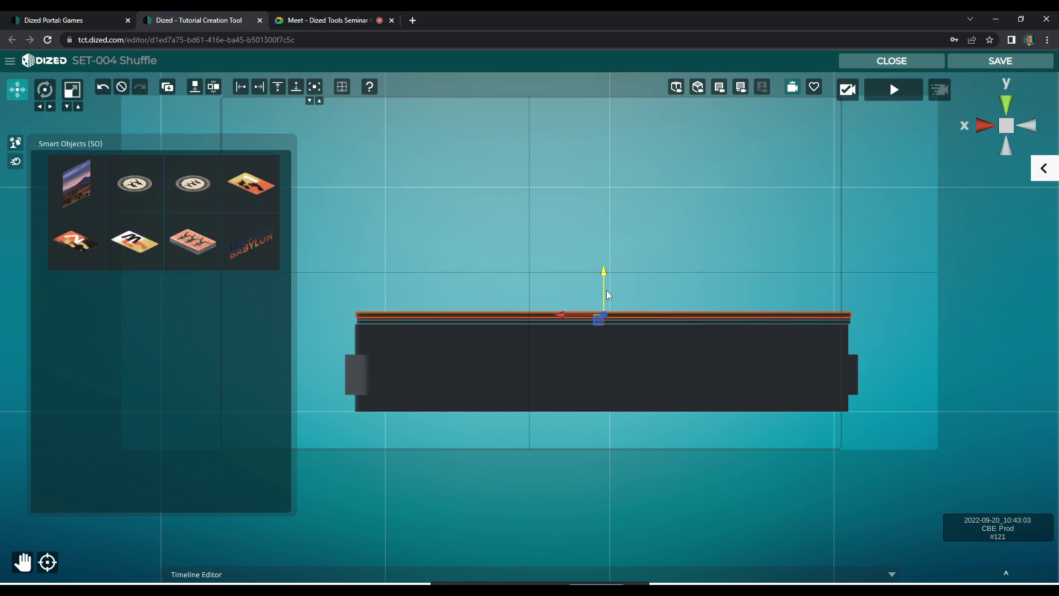
{"action": "left_click", "coordinate": [659, 277]}
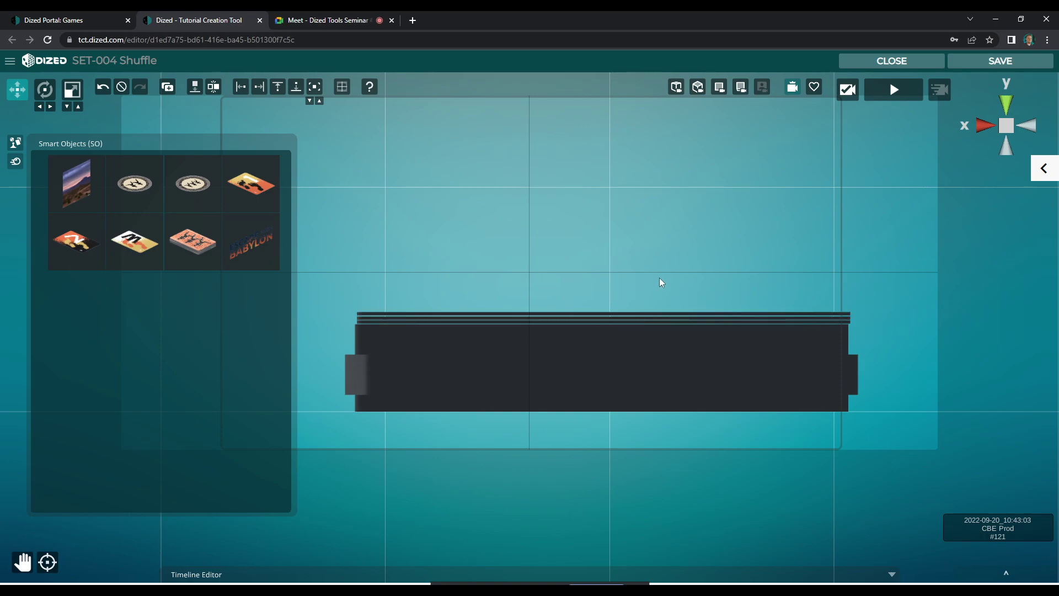
{"action": "left_click", "coordinate": [600, 316]}
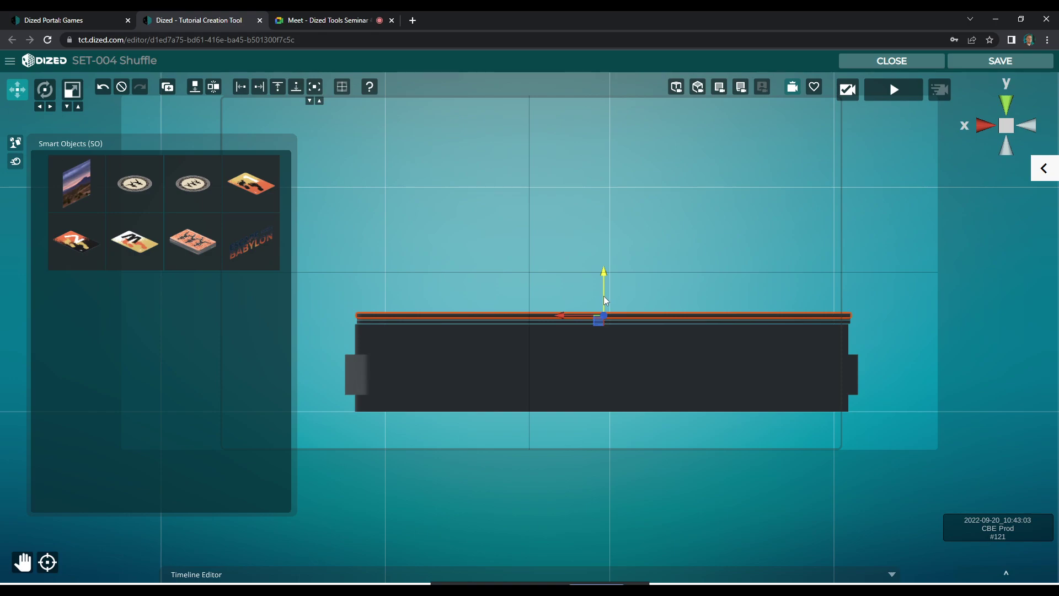
{"action": "left_click", "coordinate": [666, 289]}
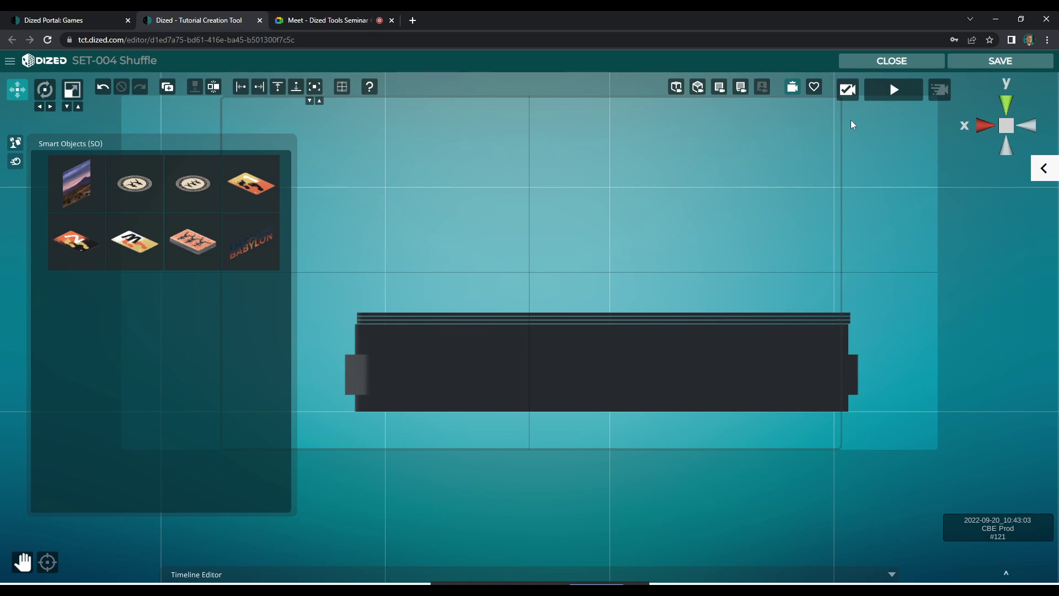
{"action": "left_click", "coordinate": [741, 88]}
{"action": "left_click", "coordinate": [792, 88]}
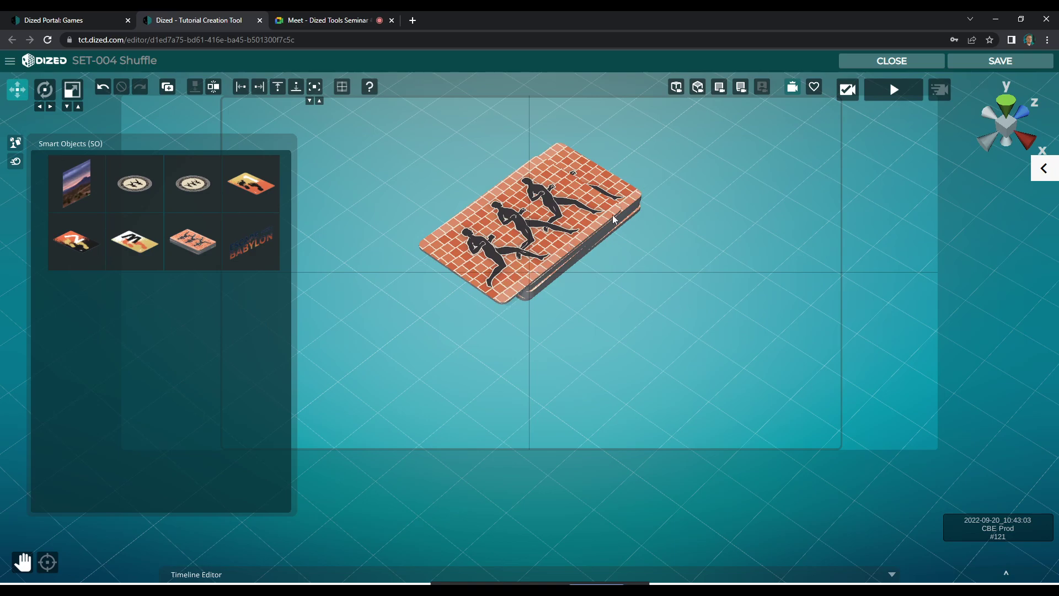
- Move the top face-down card horizontally so it sits squarely aligned over the deck
{"action": "left_click_drag", "start_coordinate": [490, 293], "coordinate": [486, 296]}
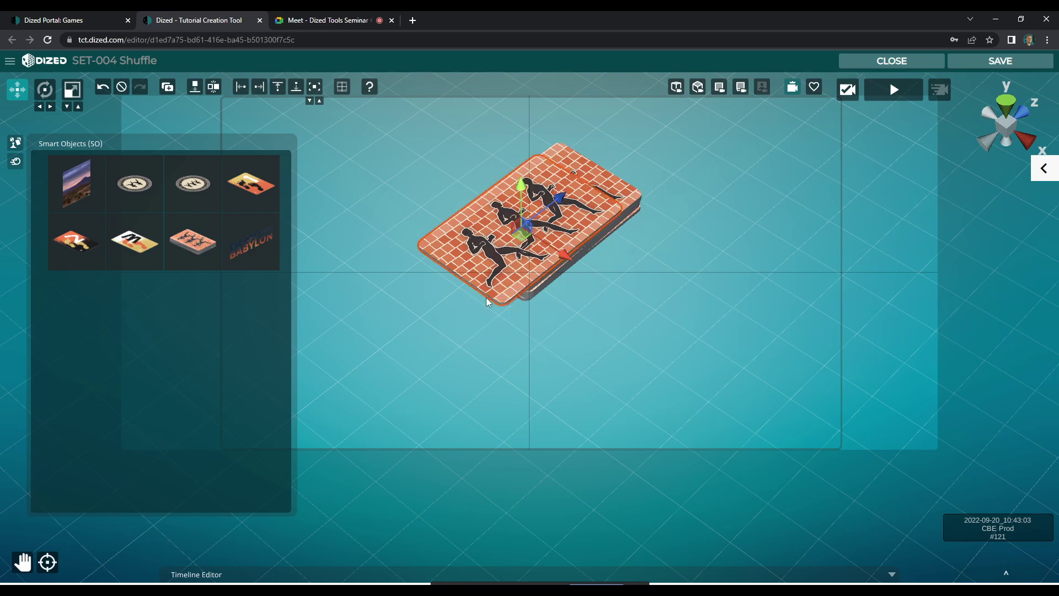
{"action": "left_click_drag", "start_coordinate": [512, 346], "coordinate": [487, 296]}
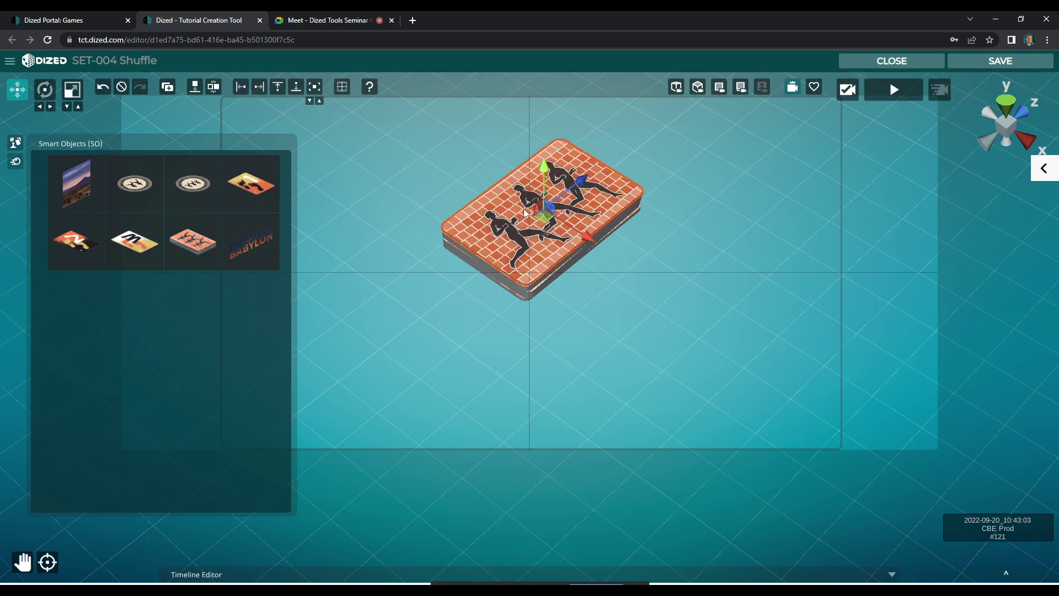
{"action": "mouse_move", "coordinate": [575, 231]}
{"action": "left_mouse_down"}
{"action": "mouse_move", "coordinate": [525, 197]}
{"action": "mouse_move", "coordinate": [578, 239]}
{"action": "left_mouse_up"}
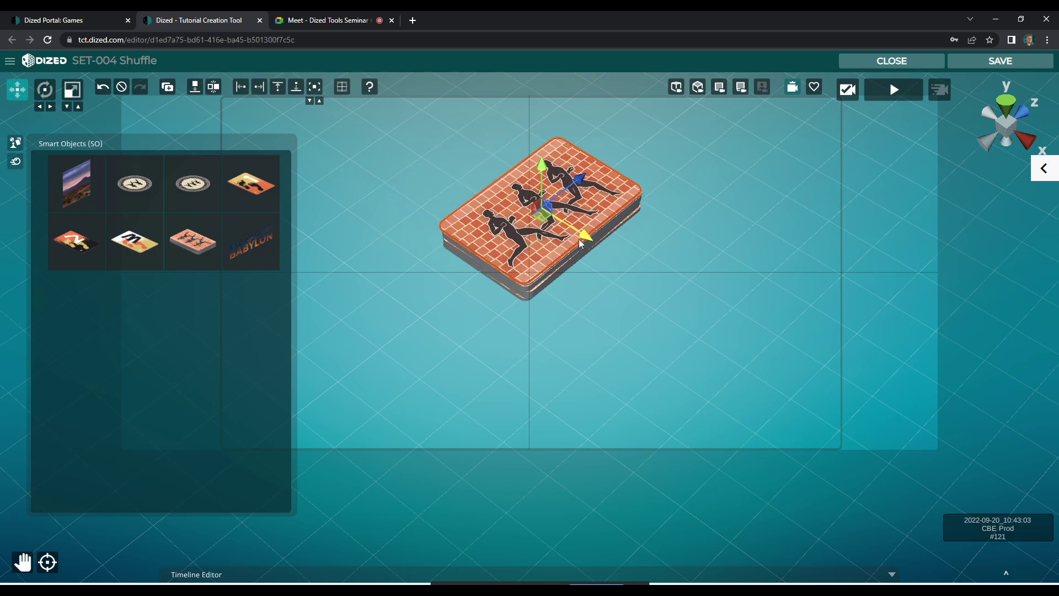
- Add the Card shuffle template animation to the top card's timeline and turn on the third loop mode
{"action": "left_click", "coordinate": [16, 164]}
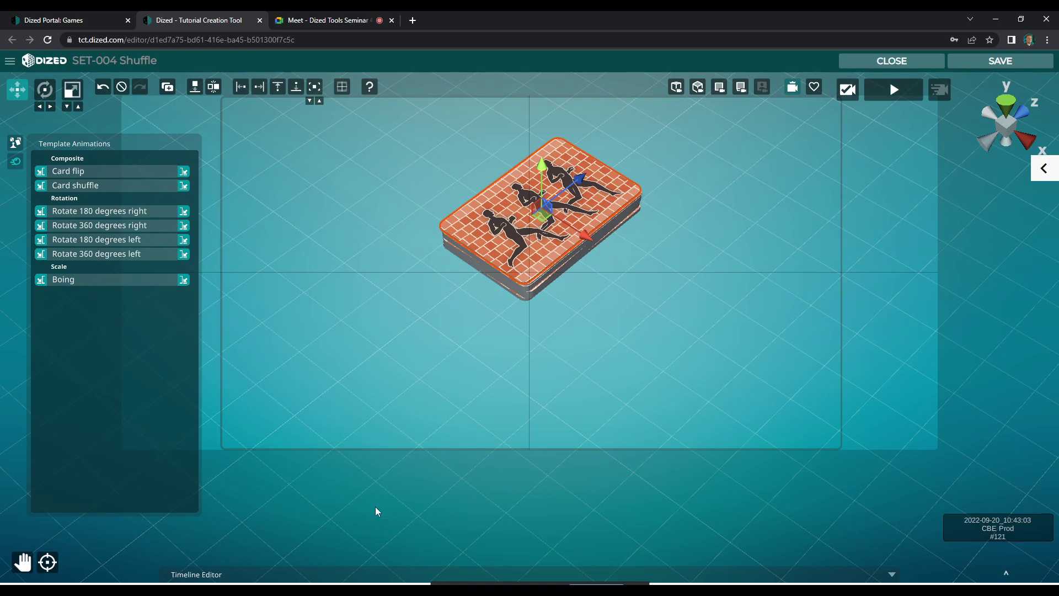
{"action": "left_click", "coordinate": [433, 576]}
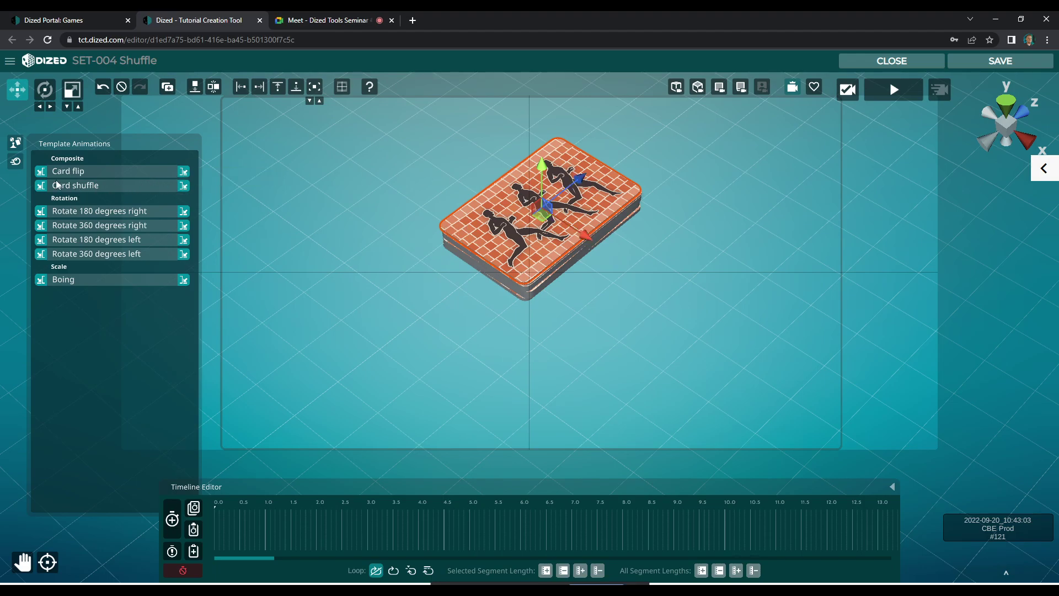
{"action": "left_click", "coordinate": [184, 187]}
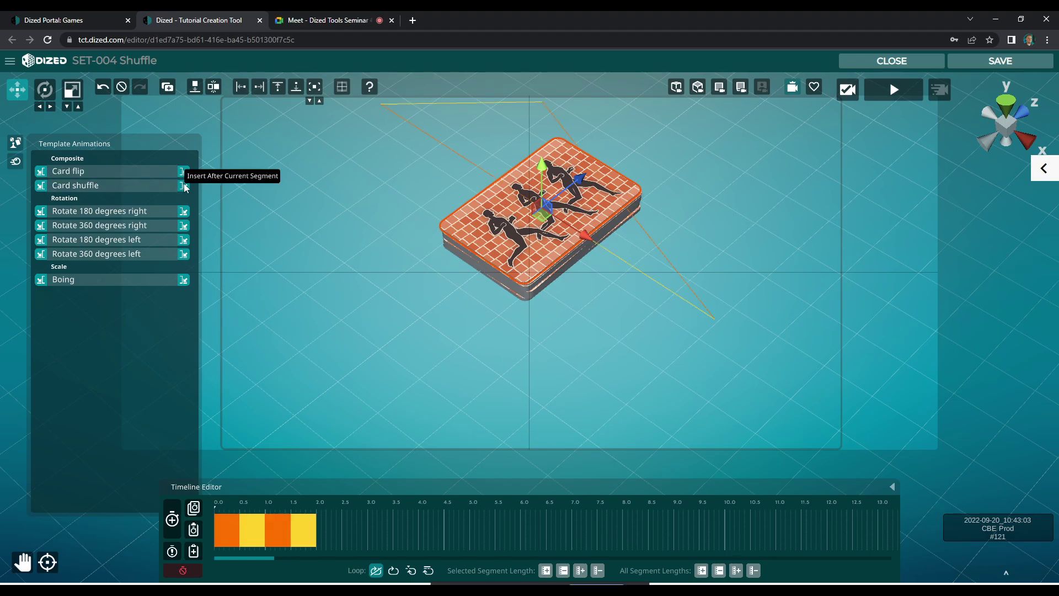
{"action": "left_click", "coordinate": [231, 510]}
{"action": "left_click_drag", "start_coordinate": [233, 511], "coordinate": [320, 524]}
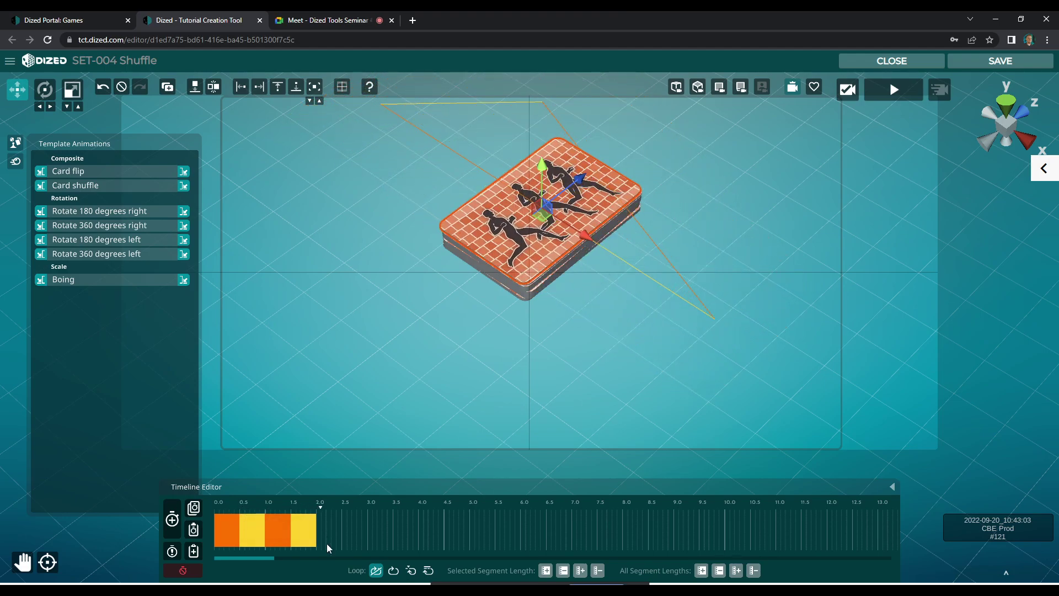
{"action": "left_click", "coordinate": [409, 573]}
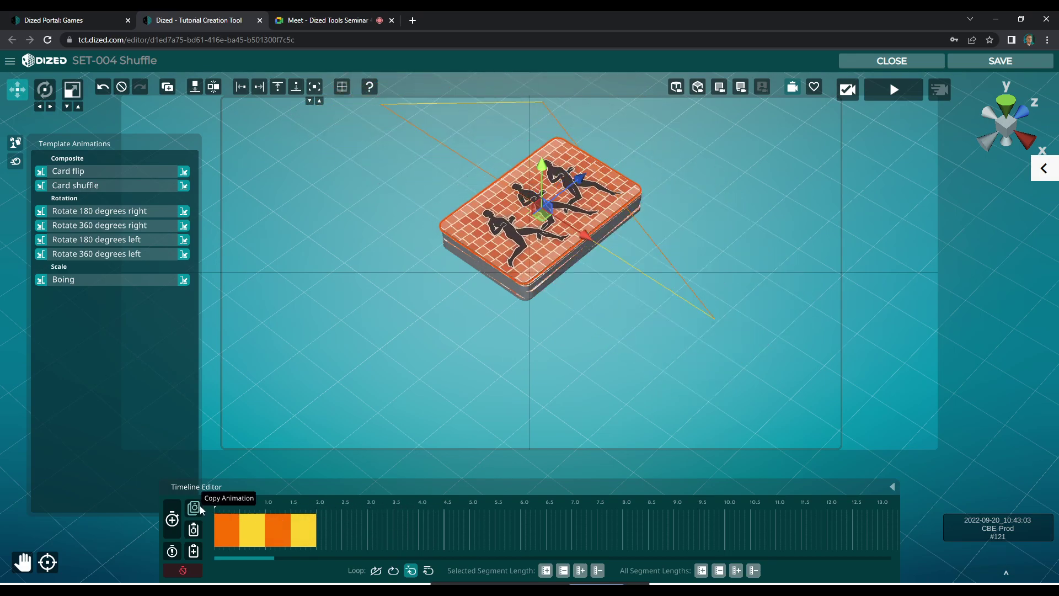
- Copy the top card's shuffle animation and select the second card beneath it as the paste target
{"action": "left_click", "coordinate": [500, 243]}
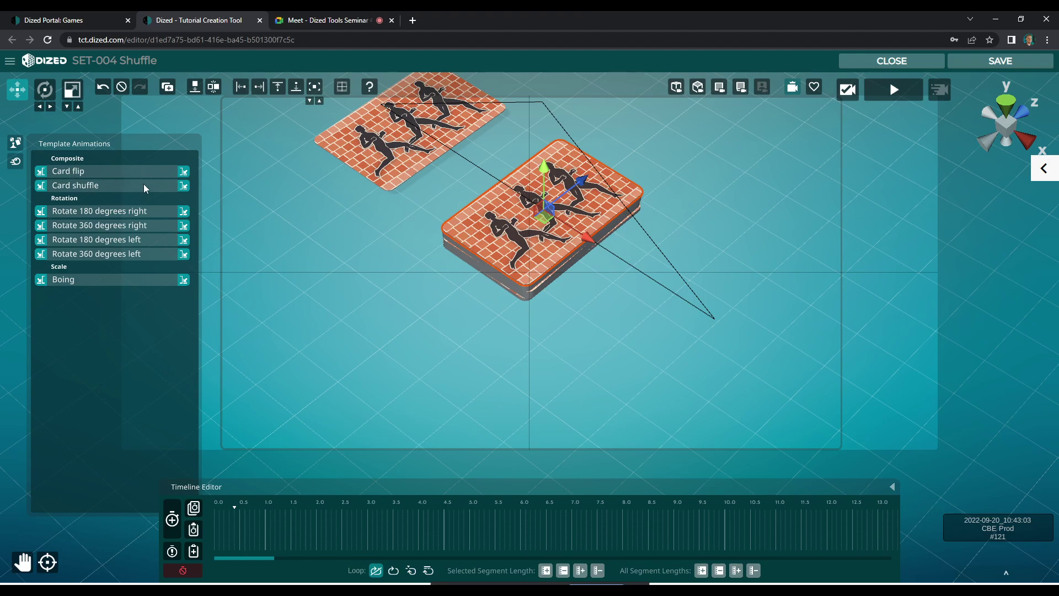
{"action": "left_click", "coordinate": [384, 172]}
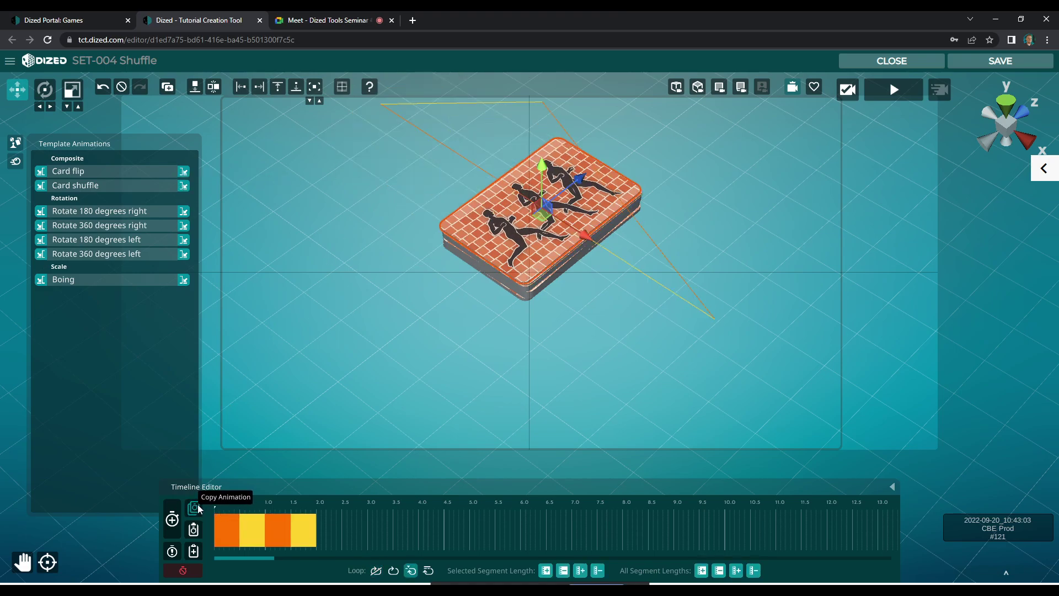
{"action": "left_click", "coordinate": [239, 516]}
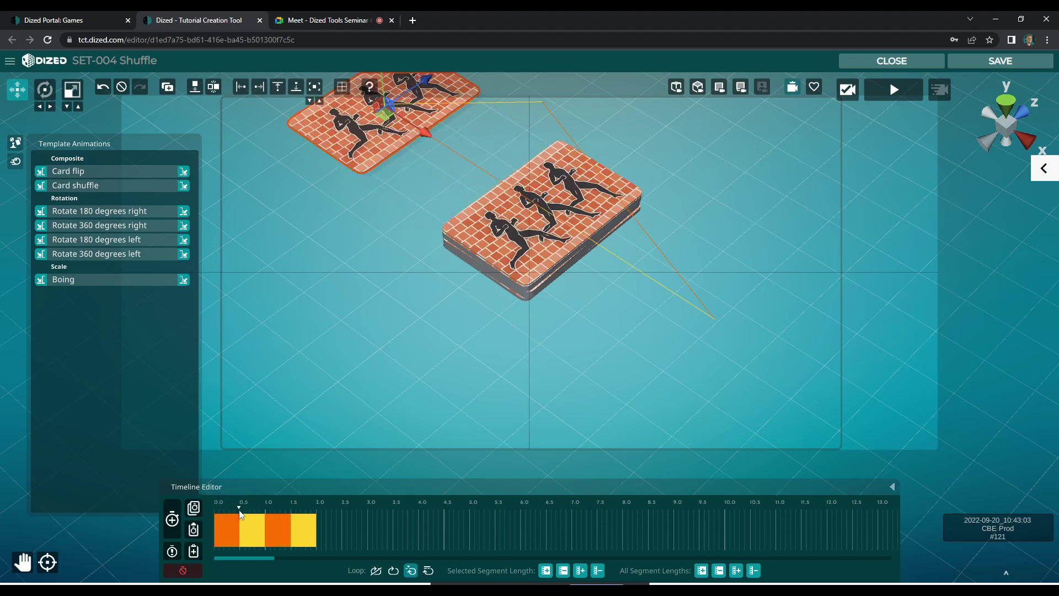
{"action": "left_click", "coordinate": [491, 233]}
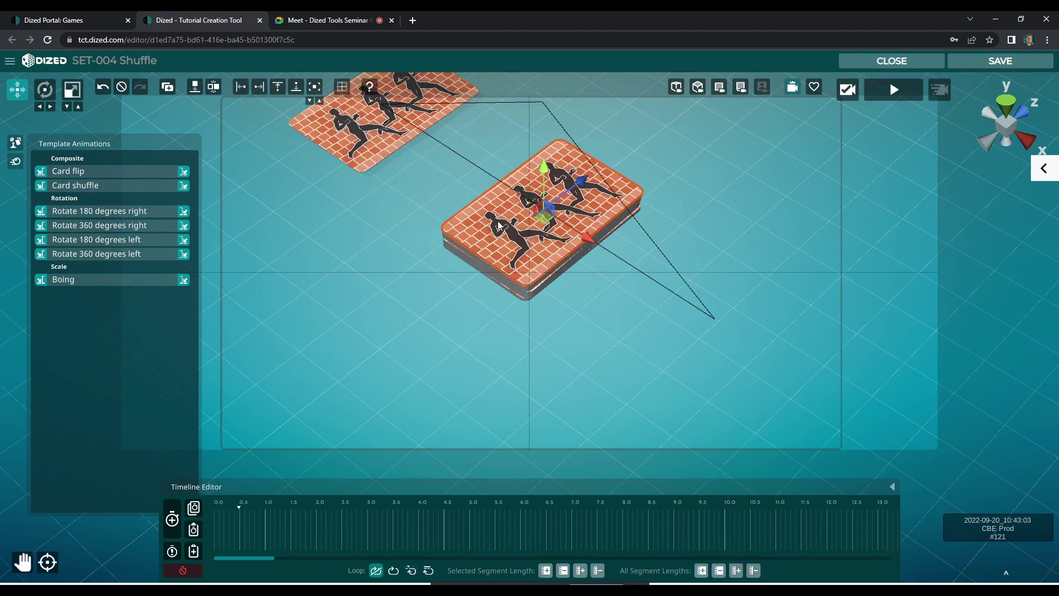
{"action": "left_click", "coordinate": [191, 536]}
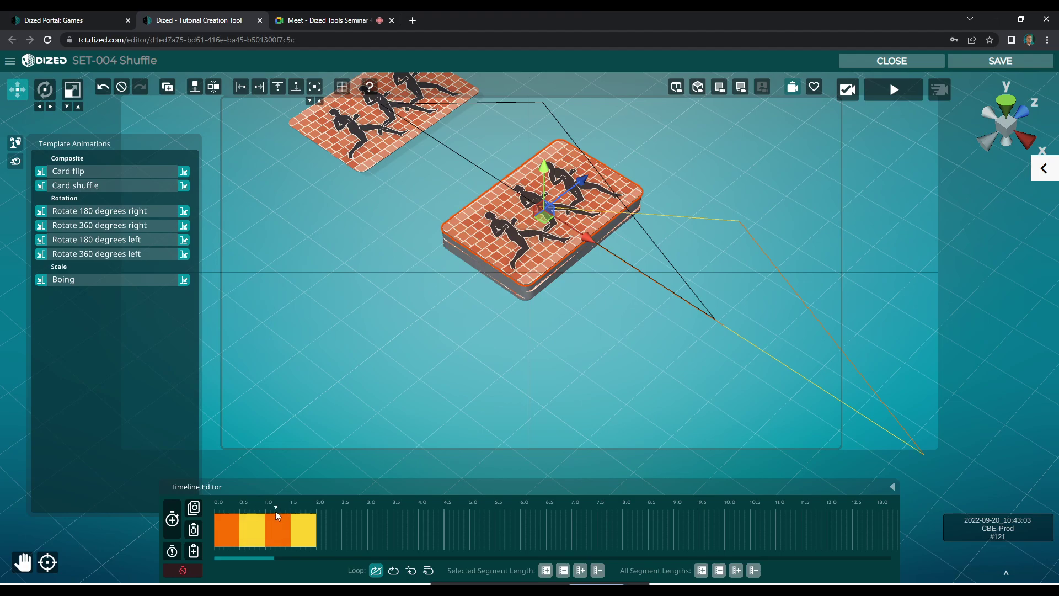
{"action": "left_click_drag", "start_coordinate": [349, 525], "coordinate": [240, 521]}
{"action": "left_click", "coordinate": [182, 569]}
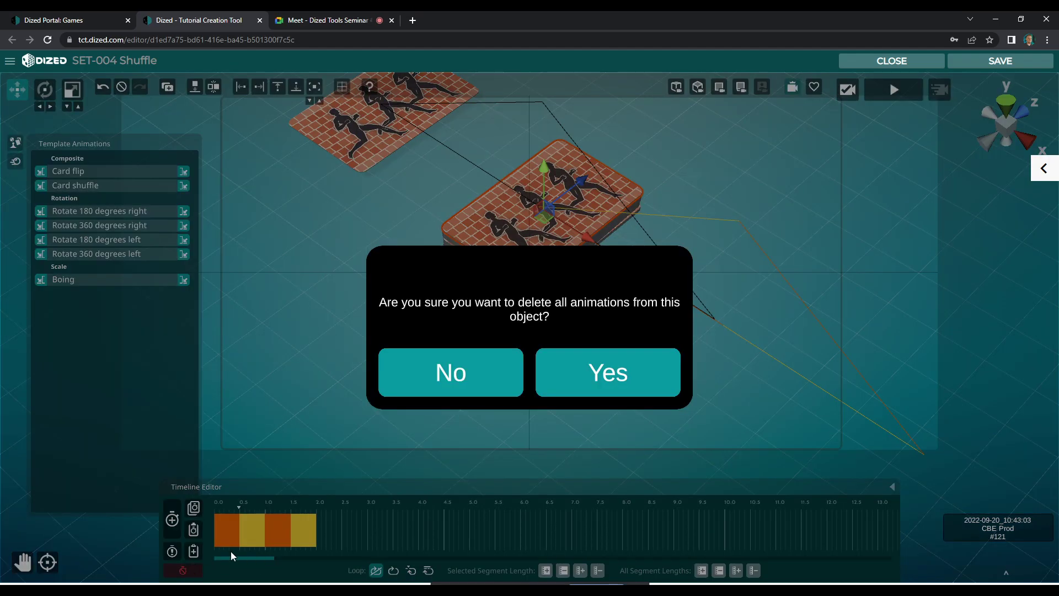
{"action": "left_click", "coordinate": [548, 383]}
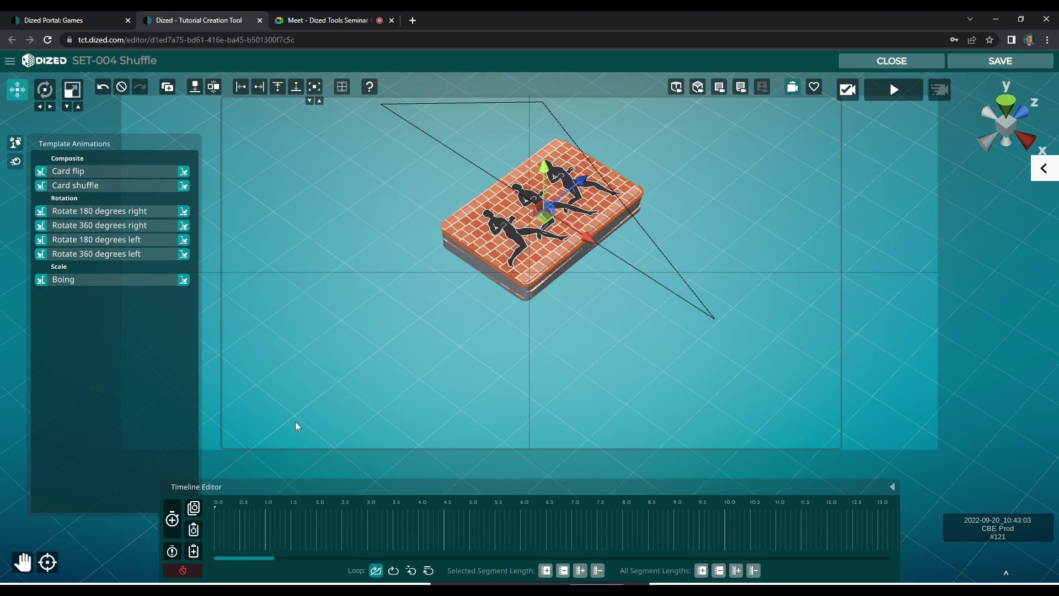
- Paste the shuffle animation onto the second card with a 0.5-second empty segment at the start and the same loop mode
{"action": "left_click", "coordinate": [200, 531]}
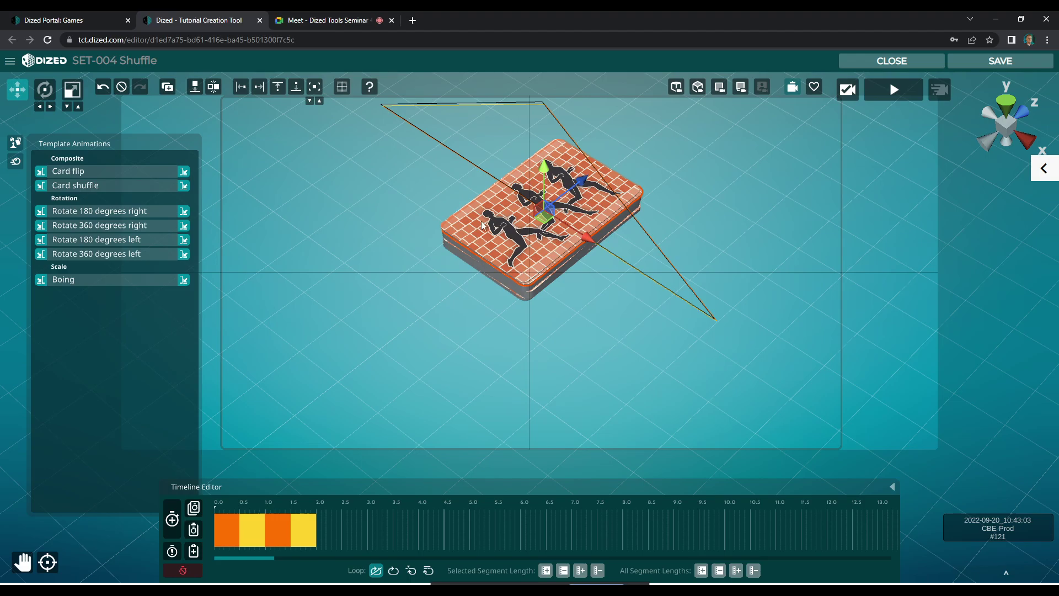
{"action": "left_click_drag", "start_coordinate": [239, 509], "coordinate": [215, 508]}
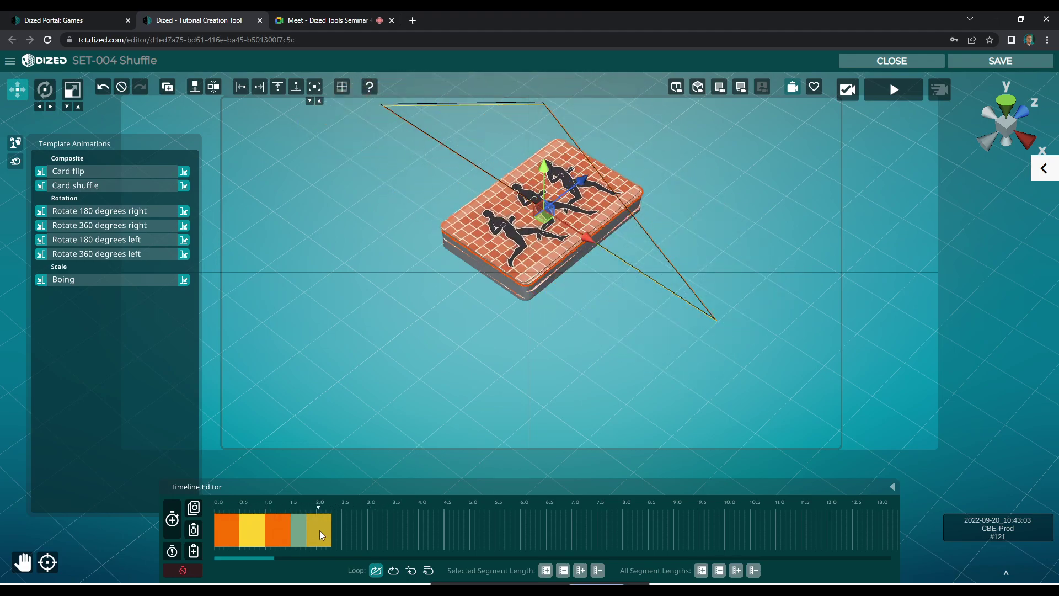
{"action": "left_click_drag", "start_coordinate": [282, 531], "coordinate": [235, 527]}
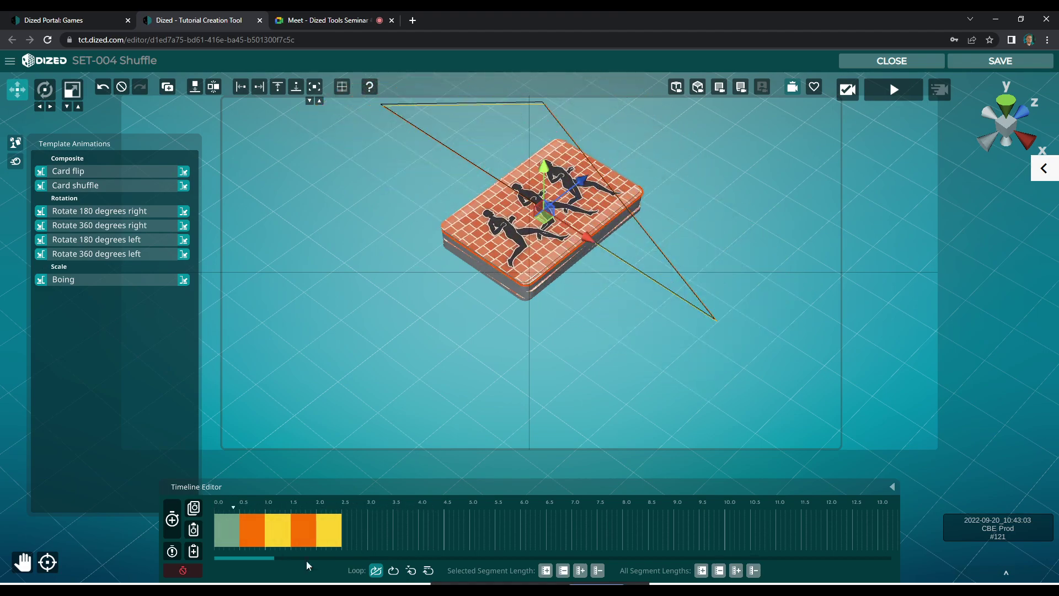
{"action": "left_click", "coordinate": [410, 570]}
- Paste the second card's animation onto the third card, extend its empty start to 1.0 second and apply the same loop mode
{"action": "left_click", "coordinate": [253, 513]}
{"action": "left_click", "coordinate": [528, 245]}
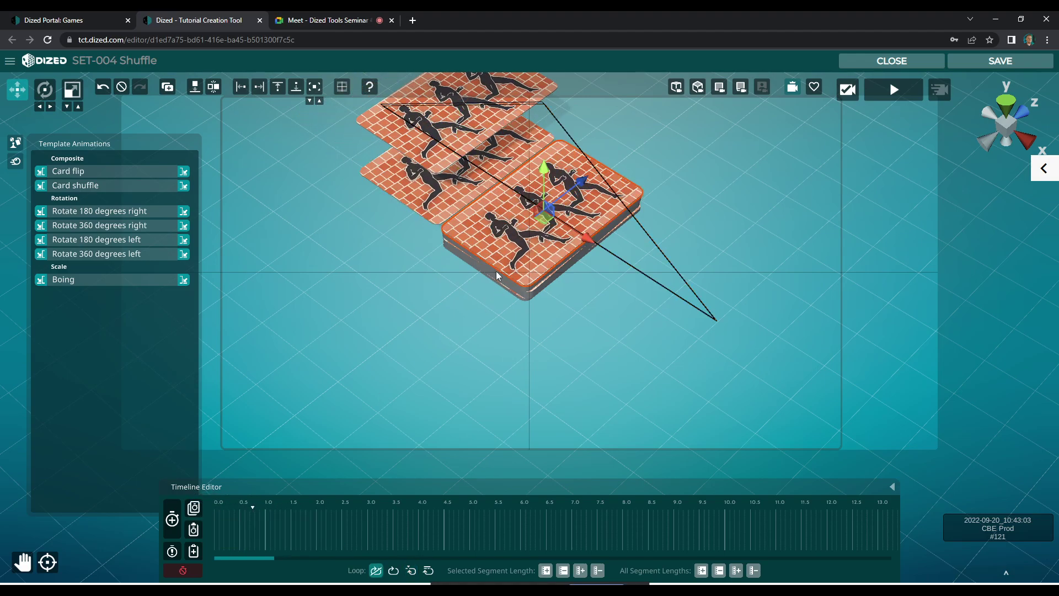
{"action": "left_click", "coordinate": [196, 532]}
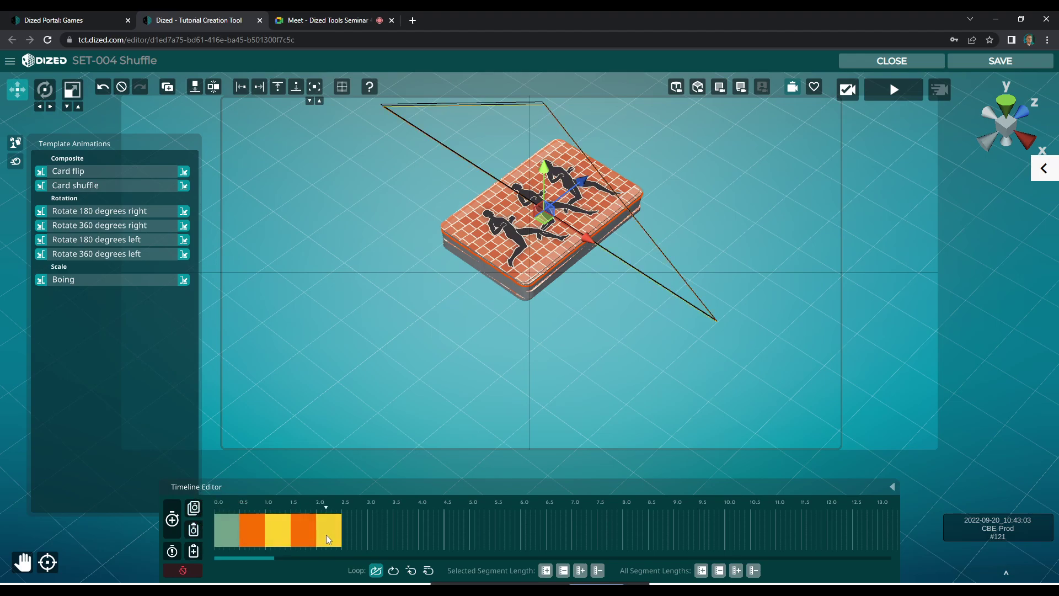
{"action": "left_click", "coordinate": [273, 534]}
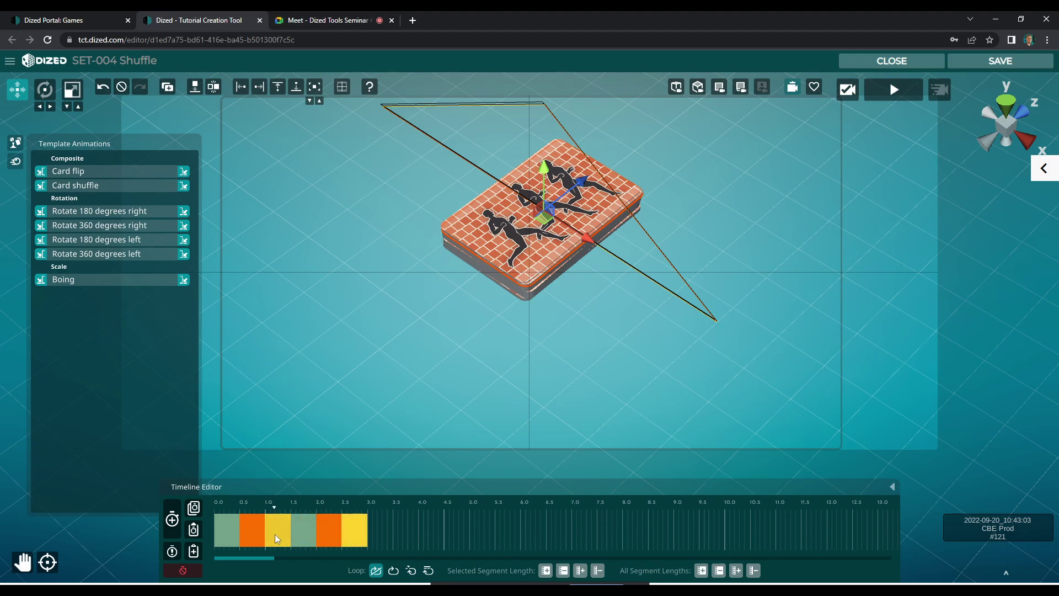
{"action": "left_click_drag", "start_coordinate": [251, 535], "coordinate": [278, 532]}
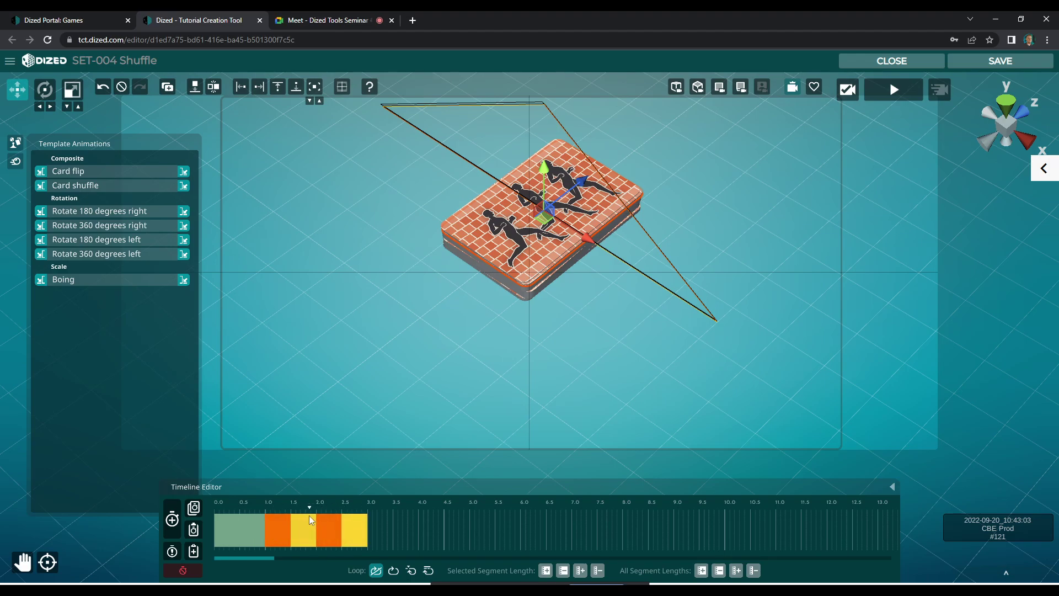
{"action": "left_click", "coordinate": [410, 569]}
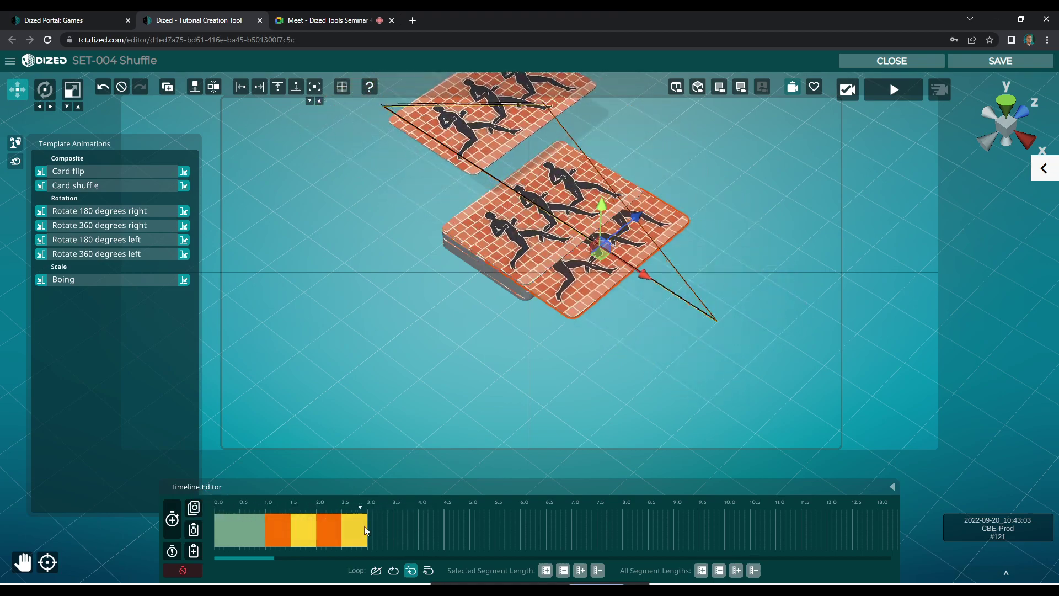
- Add a new segment after the third card's shuffle animation, extending its timeline to about 5.0 seconds
{"action": "left_click", "coordinate": [217, 518]}
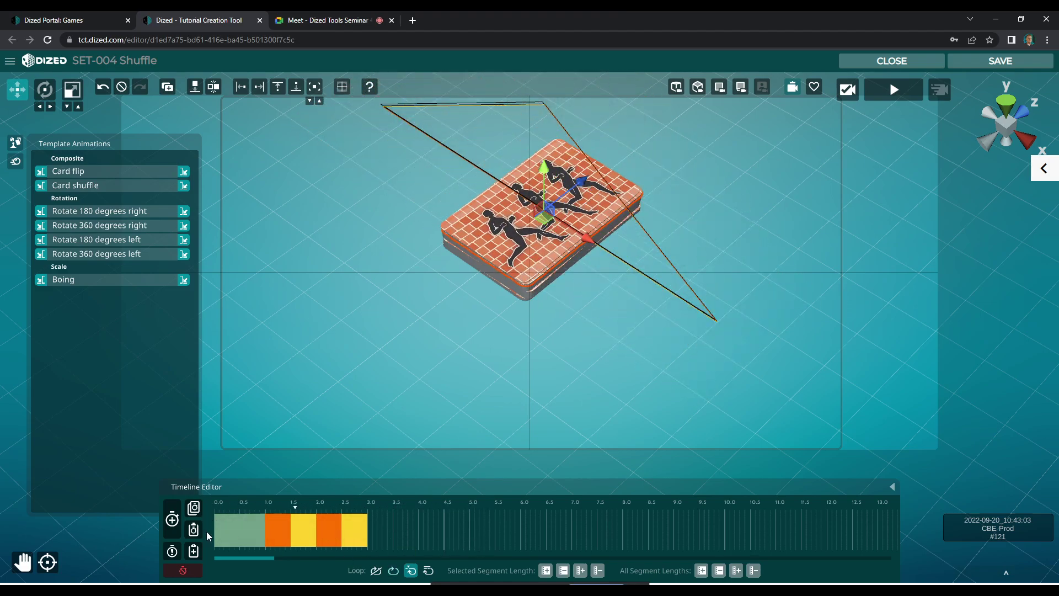
{"action": "left_click", "coordinate": [172, 519]}
{"action": "left_click_drag", "start_coordinate": [396, 536], "coordinate": [467, 538]}
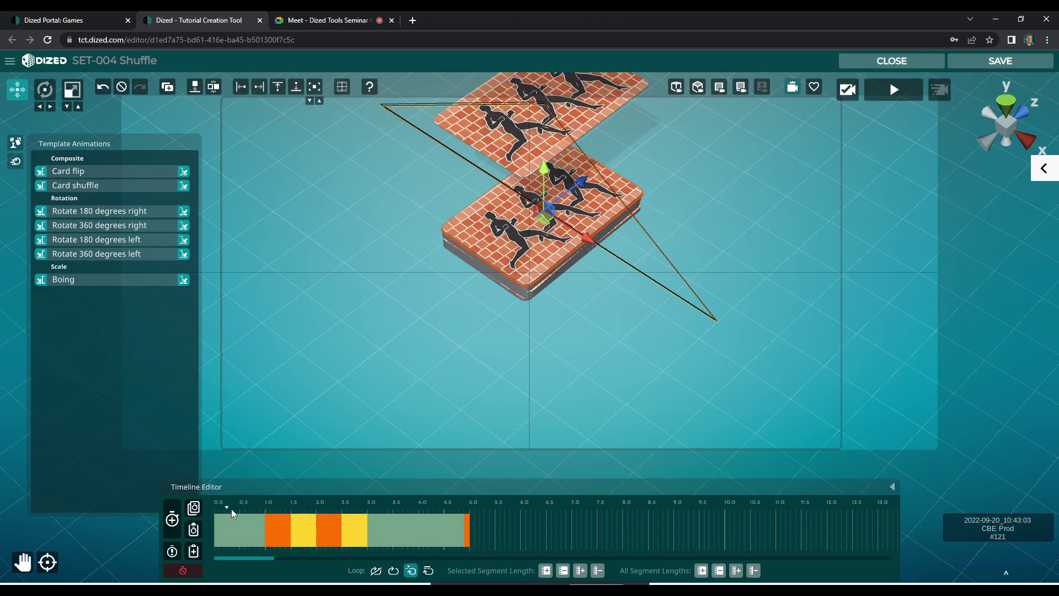
{"action": "left_click", "coordinate": [468, 525]}
- Preview the shuffle animation in the scene editor and again in the tutorial player, returning to the block flowchart
{"action": "left_click", "coordinate": [893, 90]}
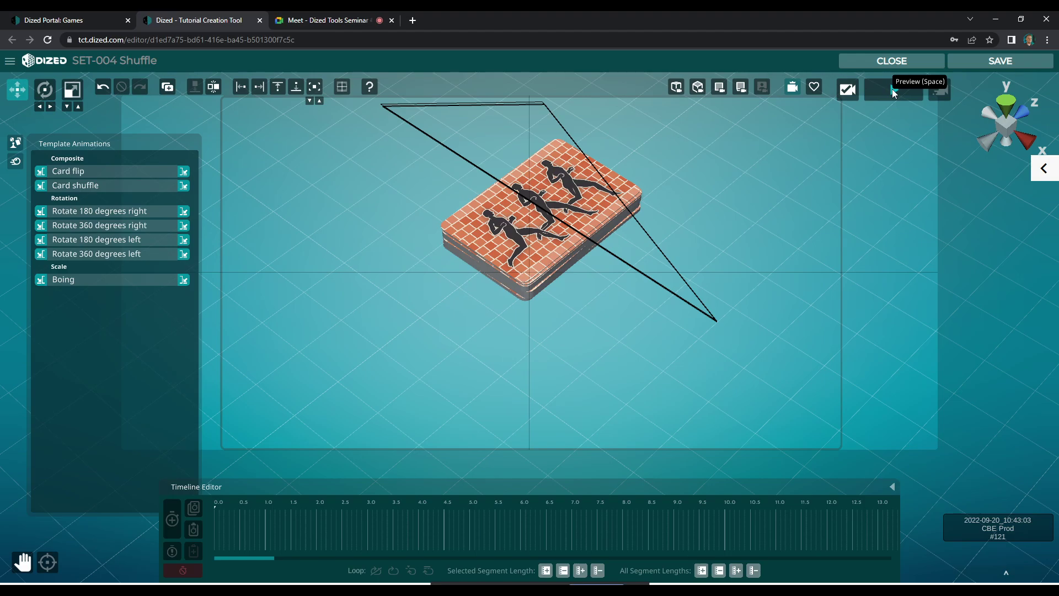
{"action": "left_click", "coordinate": [899, 91]}
{"action": "left_click", "coordinate": [893, 61]}
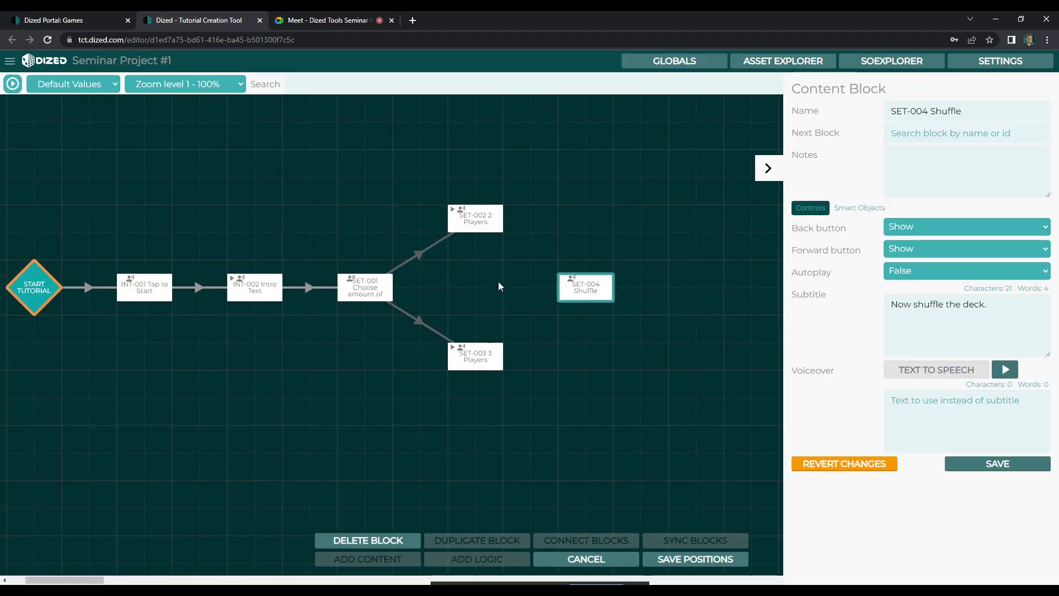
{"action": "left_click", "coordinate": [13, 85]}
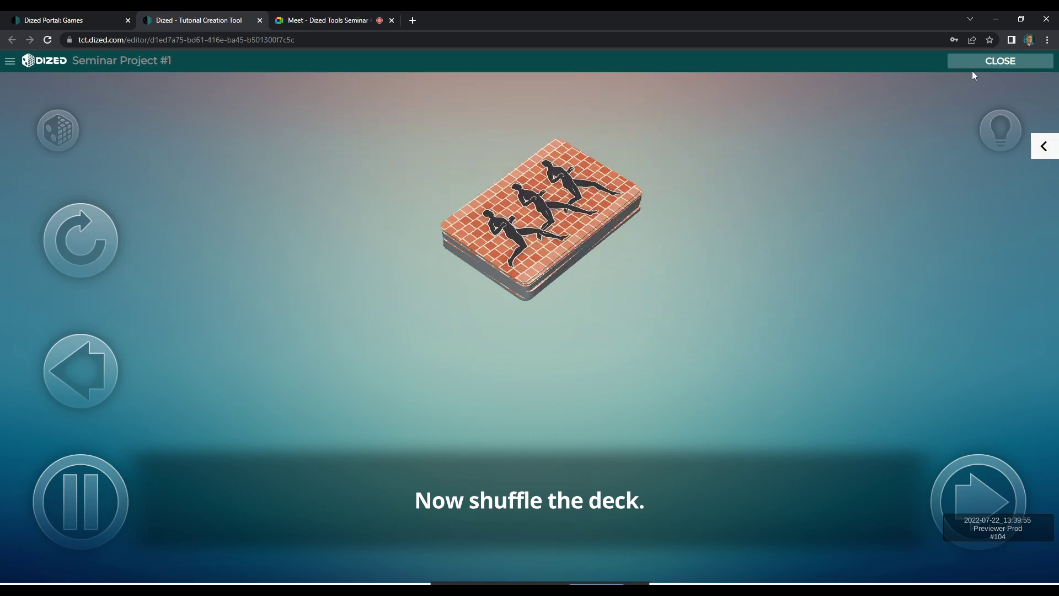
{"action": "left_click", "coordinate": [1001, 62]}
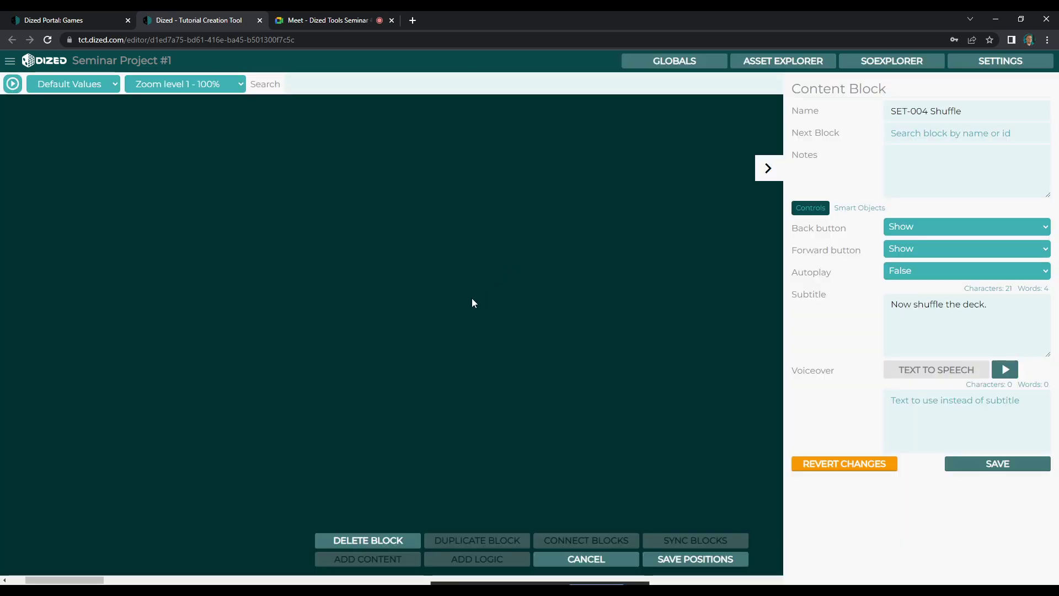
- Connect the SET-002 2 Players block to the SET-004 Shuffle block in the flowchart
{"action": "left_click", "coordinate": [768, 168]}
{"action": "left_click_drag", "start_coordinate": [61, 580], "coordinate": [69, 580]}
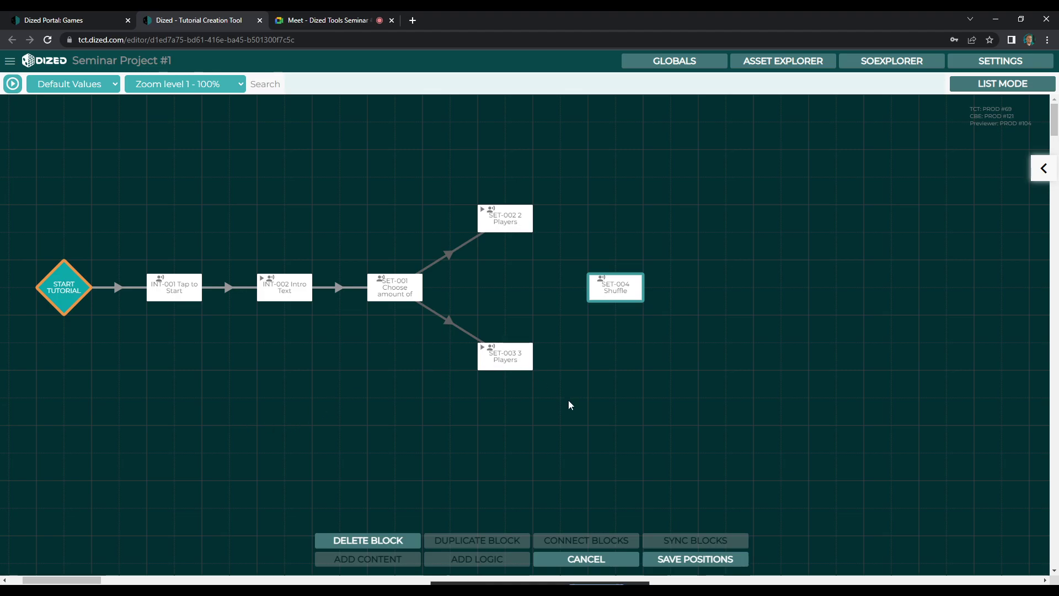
{"action": "left_click_drag", "start_coordinate": [95, 580], "coordinate": [104, 580]}
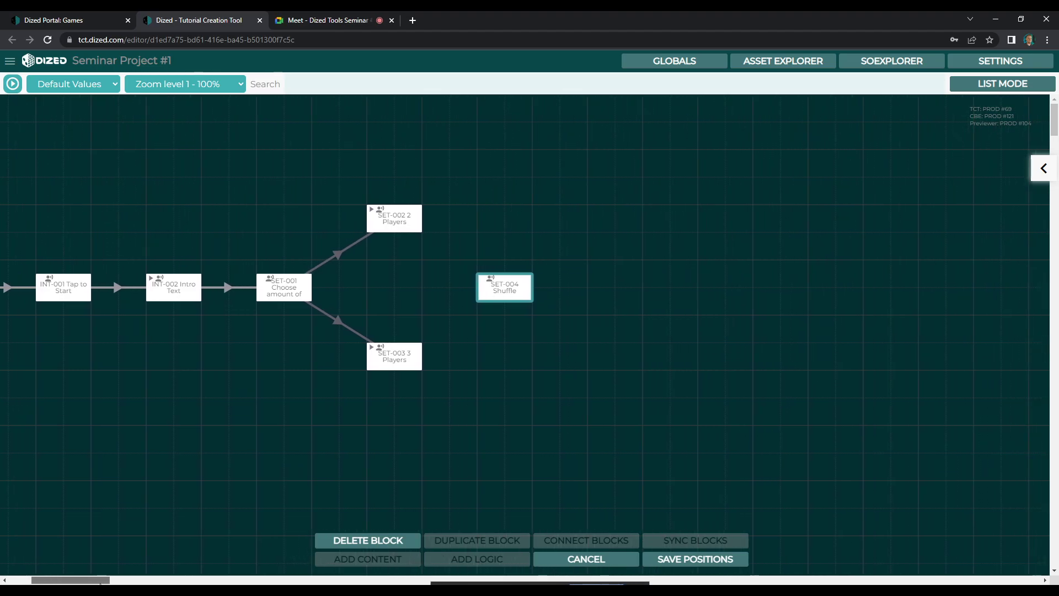
{"action": "left_click", "coordinate": [587, 324]}
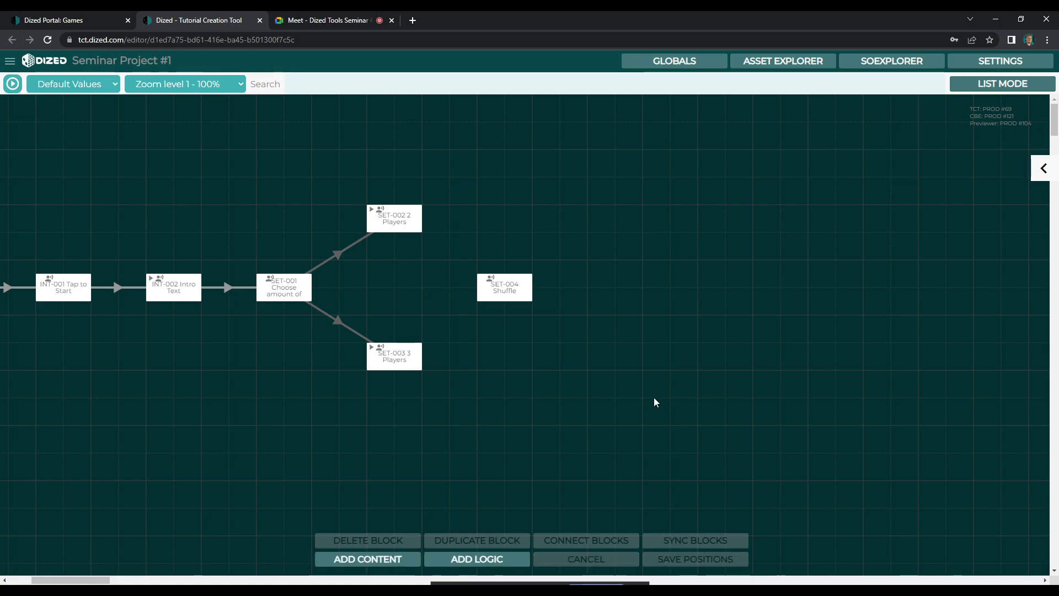
{"action": "left_click", "coordinate": [399, 220]}
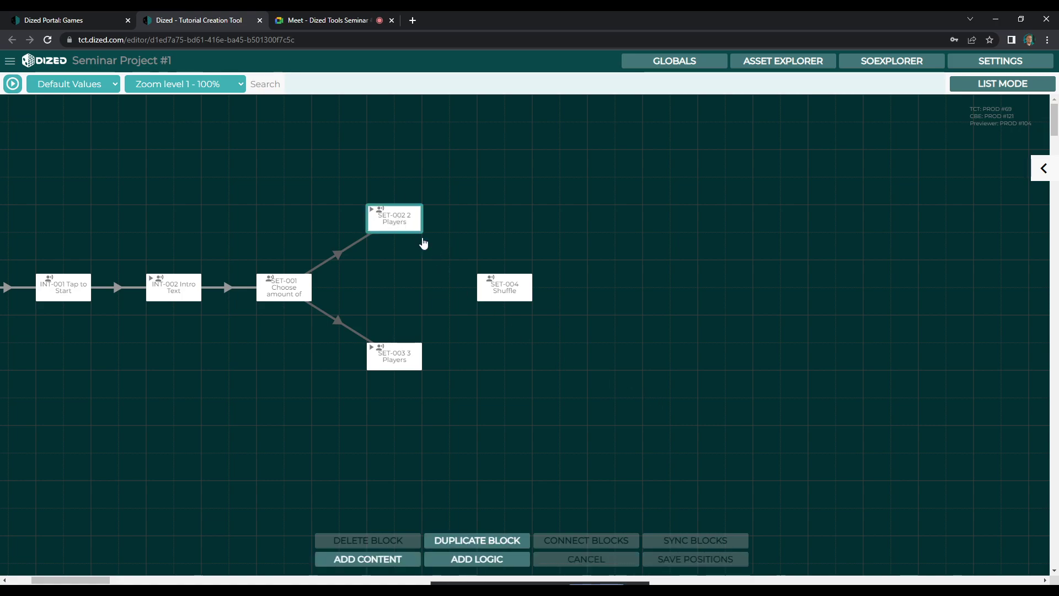
{"action": "left_click", "coordinate": [498, 291], "text": "shift"}
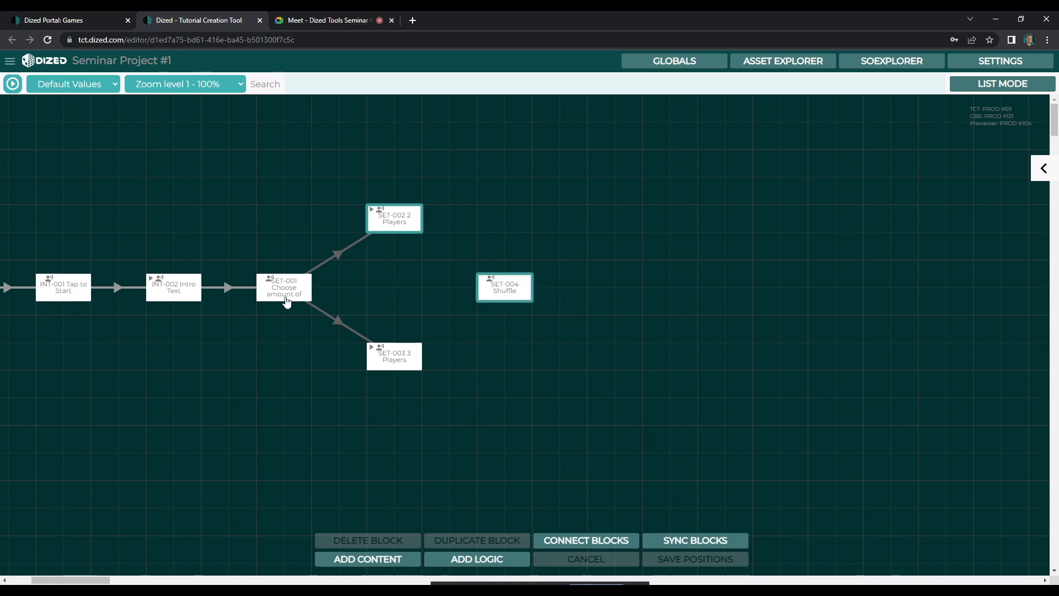
{"action": "left_click", "coordinate": [600, 539]}
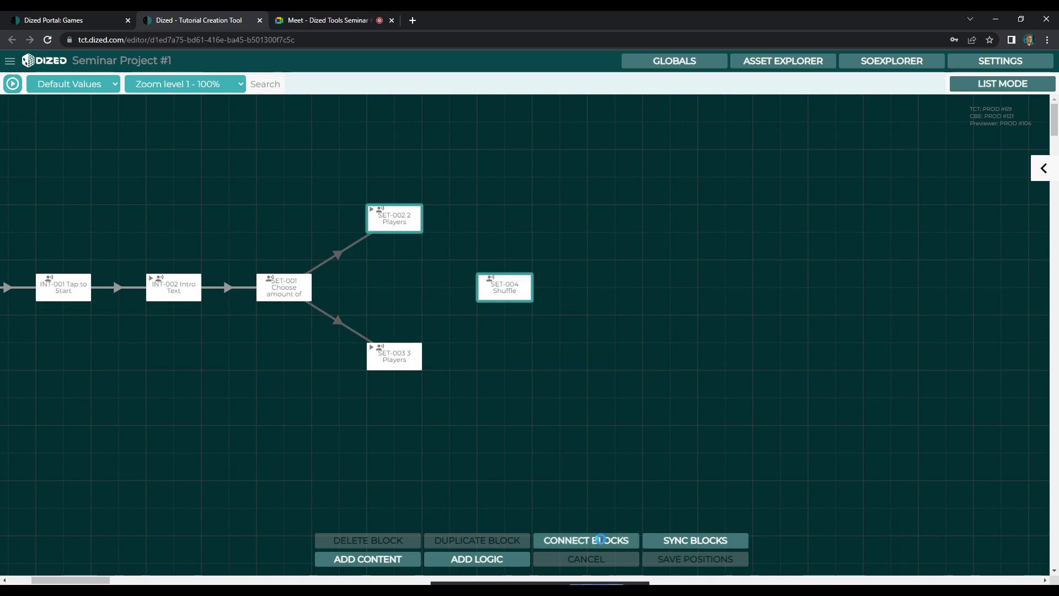
- Set the next block of SET-003 3 Players to SET-004 Shuffle and save the block
{"action": "left_click", "coordinate": [419, 229]}
{"action": "left_click", "coordinate": [407, 367]}
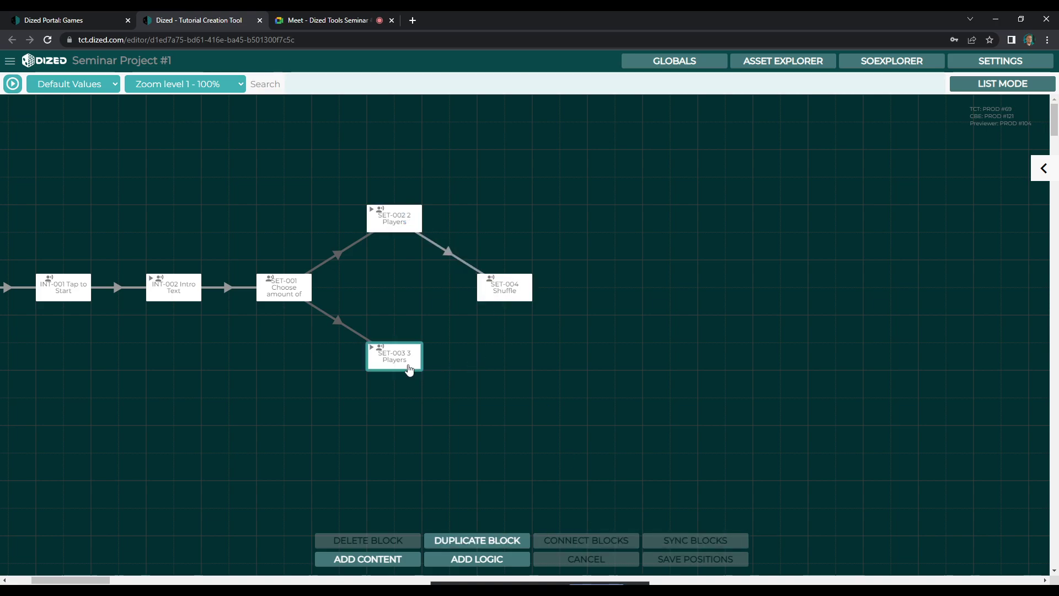
{"action": "left_click", "coordinate": [1042, 169]}
{"action": "left_click", "coordinate": [934, 131]}
{"action": "type", "text": "set-004"}
{"action": "left_click", "coordinate": [929, 150]}
{"action": "left_click", "coordinate": [983, 470]}
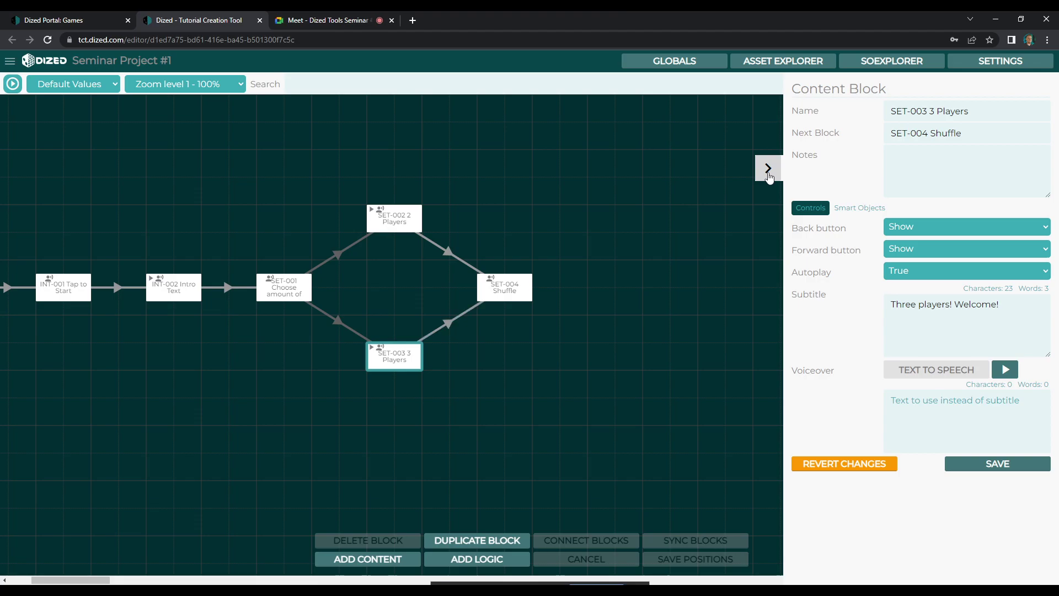
{"action": "left_click", "coordinate": [768, 170]}
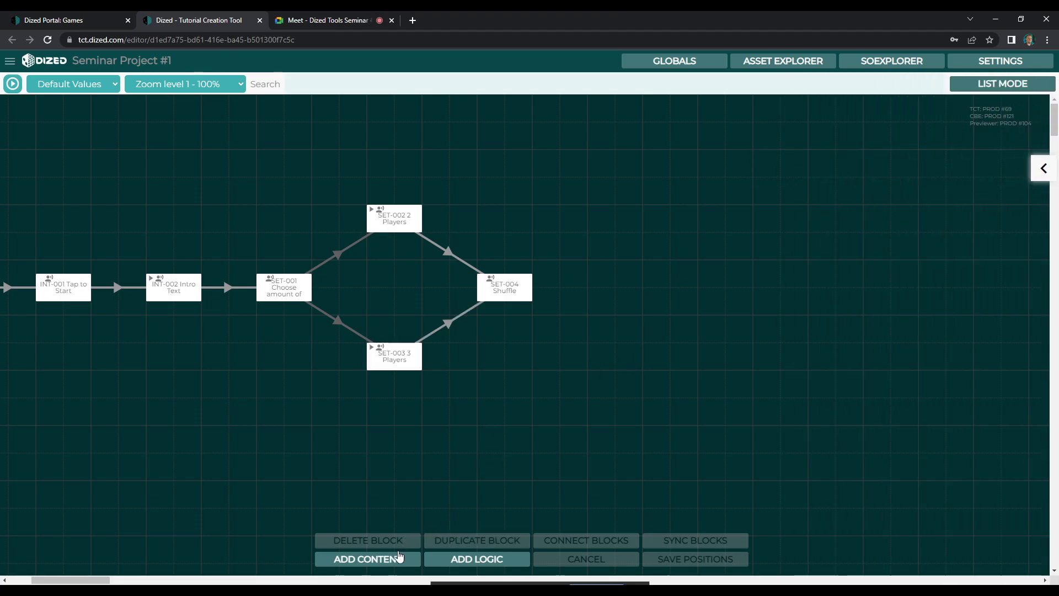
- Add a logic block after SET-004 Shuffle and connect SET-004 Shuffle to it
{"action": "left_click", "coordinate": [569, 301]}
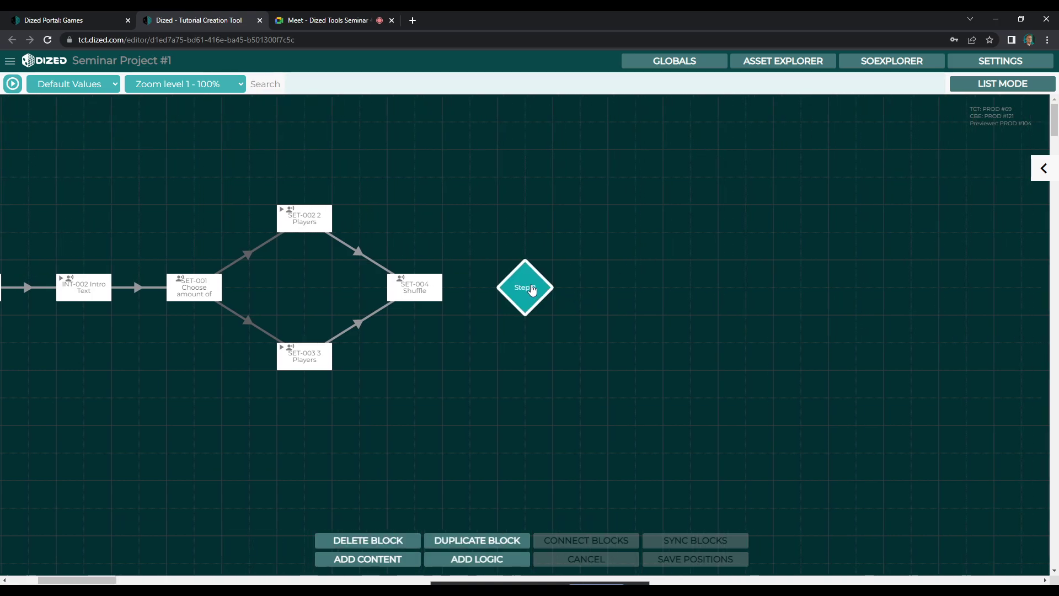
{"action": "left_click", "coordinate": [413, 287], "text": "shift"}
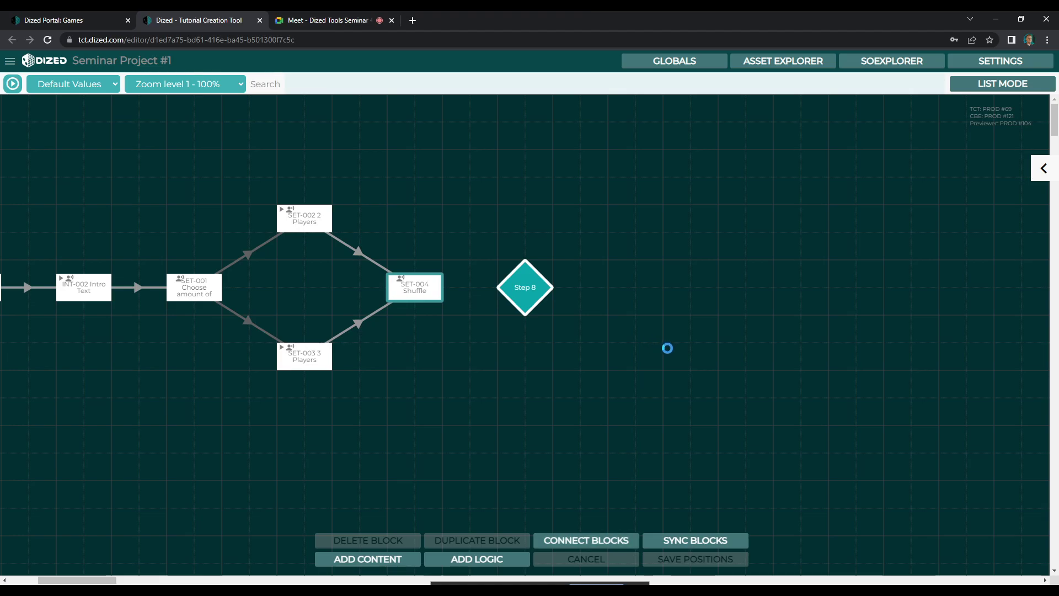
{"action": "left_click", "coordinate": [521, 296]}
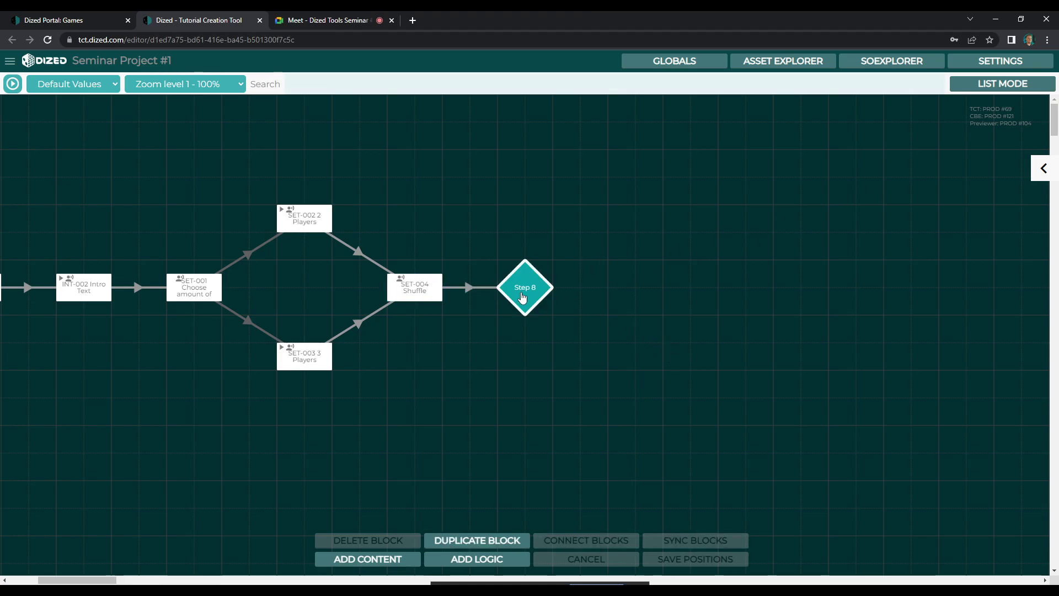
- Rename the new logic block as "Logic: How many players?" and save it
{"action": "left_click", "coordinate": [1042, 168]}
{"action": "triple_click", "coordinate": [901, 109]}
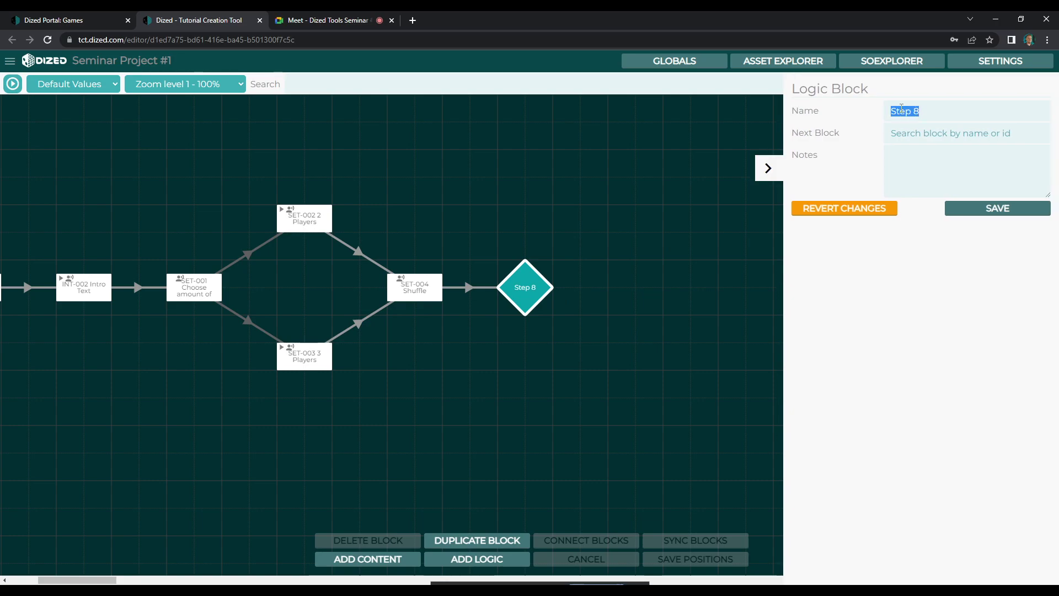
{"action": "type", "text": "Logic: How many players?"}
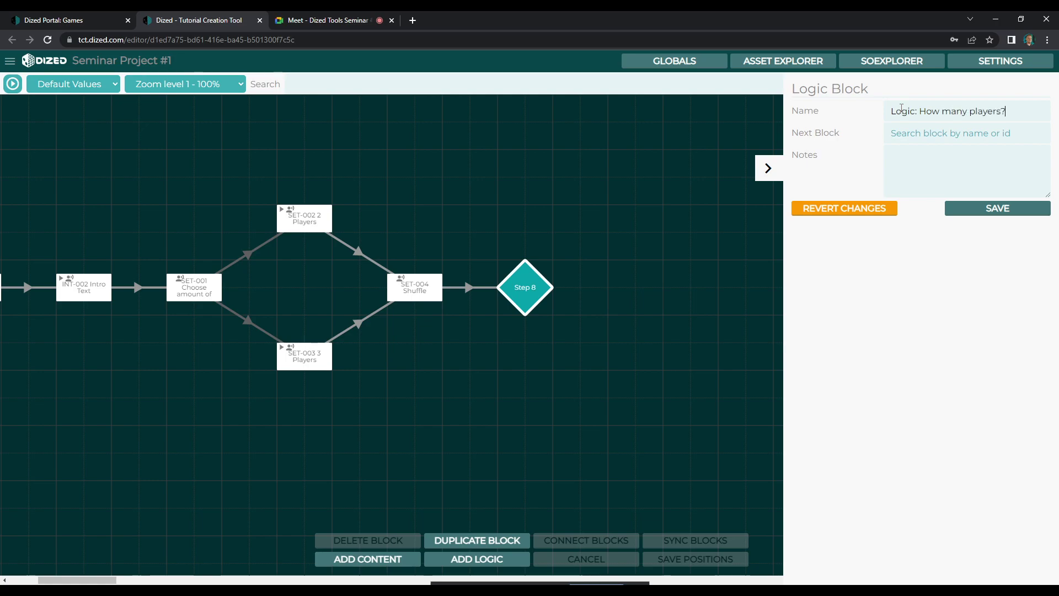
{"action": "left_click", "coordinate": [964, 208]}
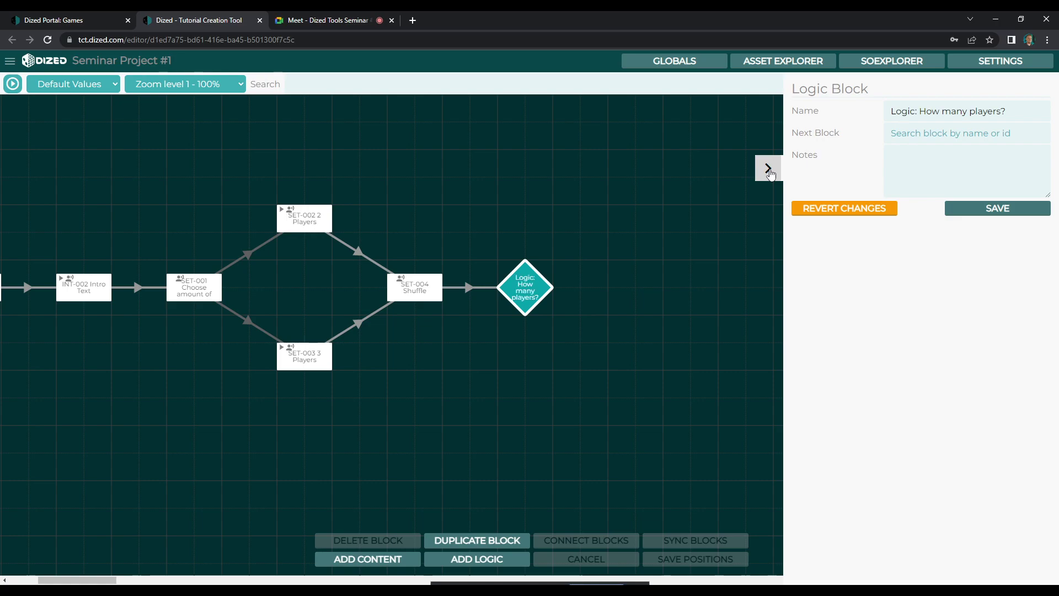
{"action": "left_click", "coordinate": [770, 172]}
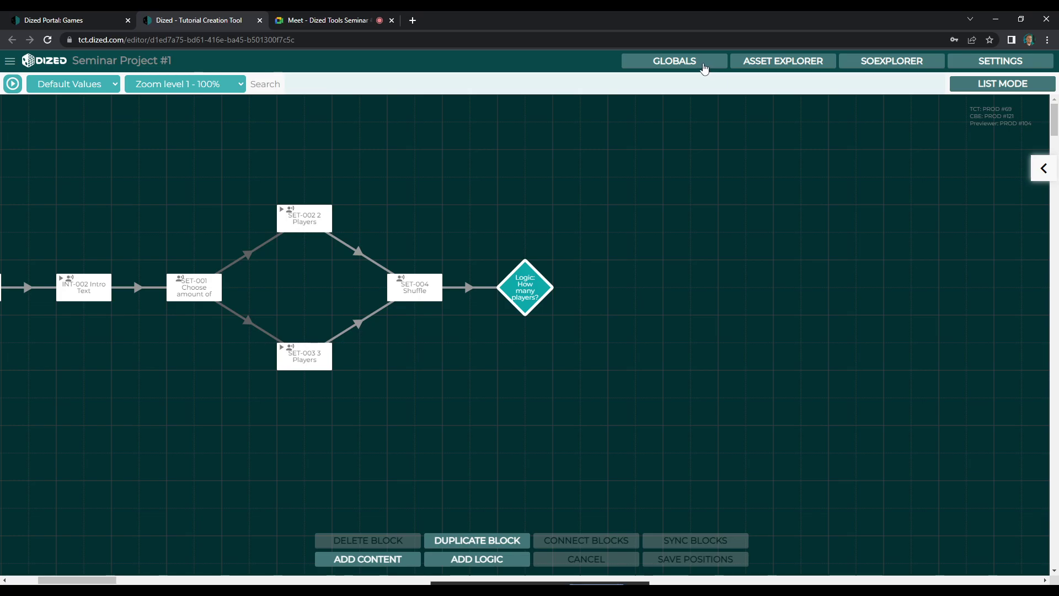
- Examine the project's global system variables, from the best practice entries down to the control variables
{"action": "left_click", "coordinate": [679, 63]}
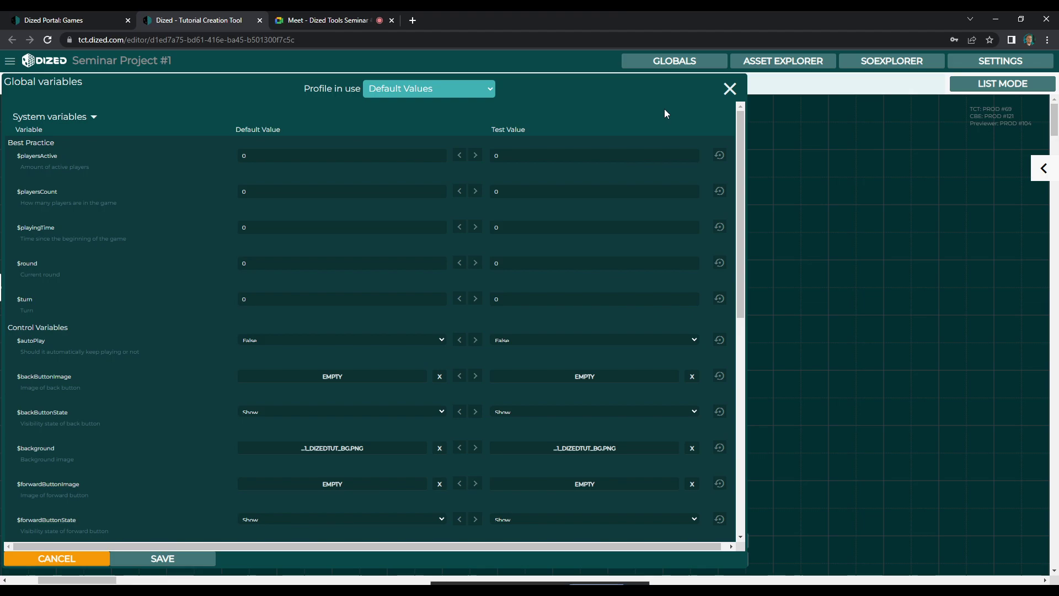
{"action": "left_click", "coordinate": [730, 89]}
{"action": "left_click", "coordinate": [195, 287]}
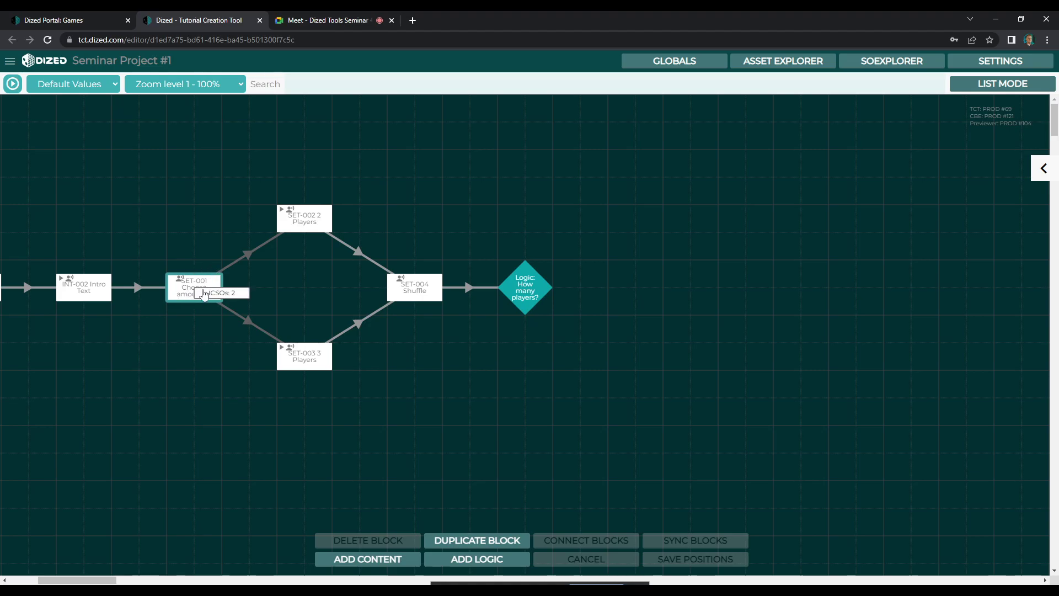
{"action": "left_click", "coordinate": [685, 63]}
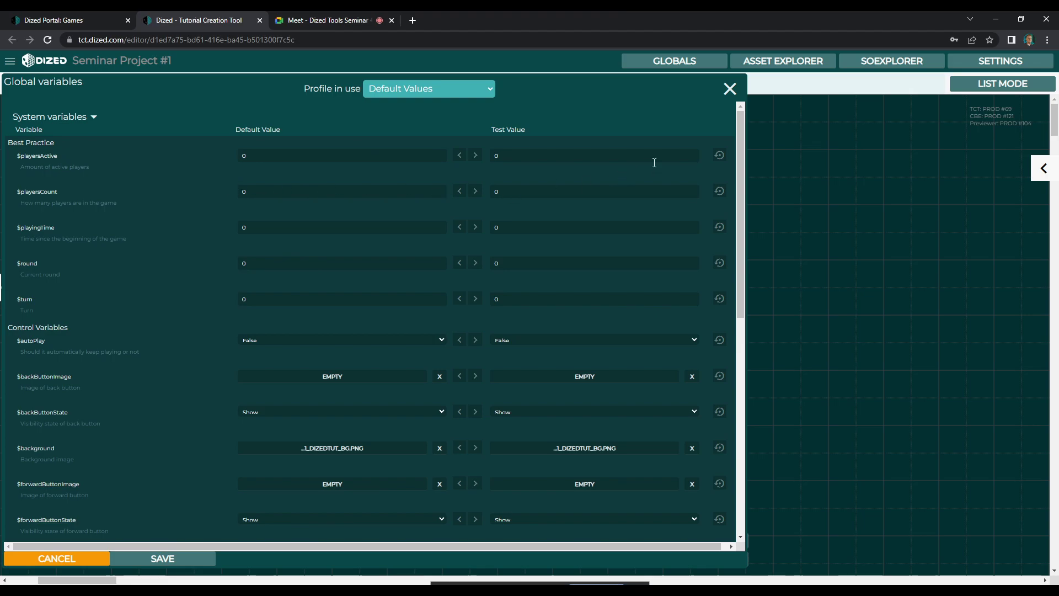
{"action": "left_click_drag", "start_coordinate": [740, 161], "coordinate": [743, 149]}
{"action": "left_click_drag", "start_coordinate": [738, 197], "coordinate": [743, 337]}
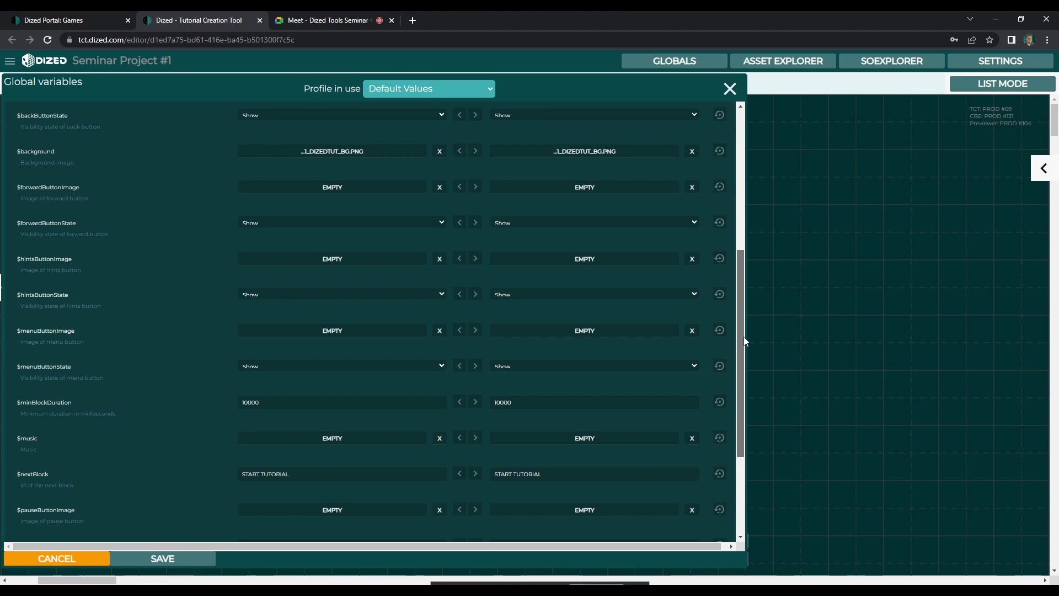
{"action": "left_click_drag", "start_coordinate": [743, 338], "coordinate": [746, 358]}
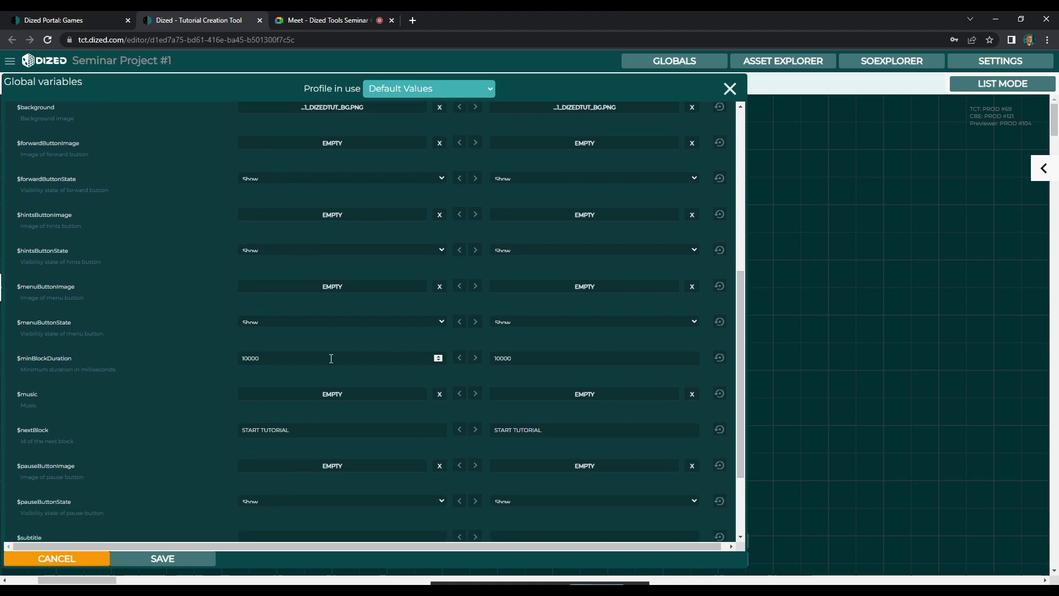
- Try a default value of 2000 for the $minBlockDuration global variable
{"action": "left_click_drag", "start_coordinate": [290, 359], "coordinate": [188, 358]}
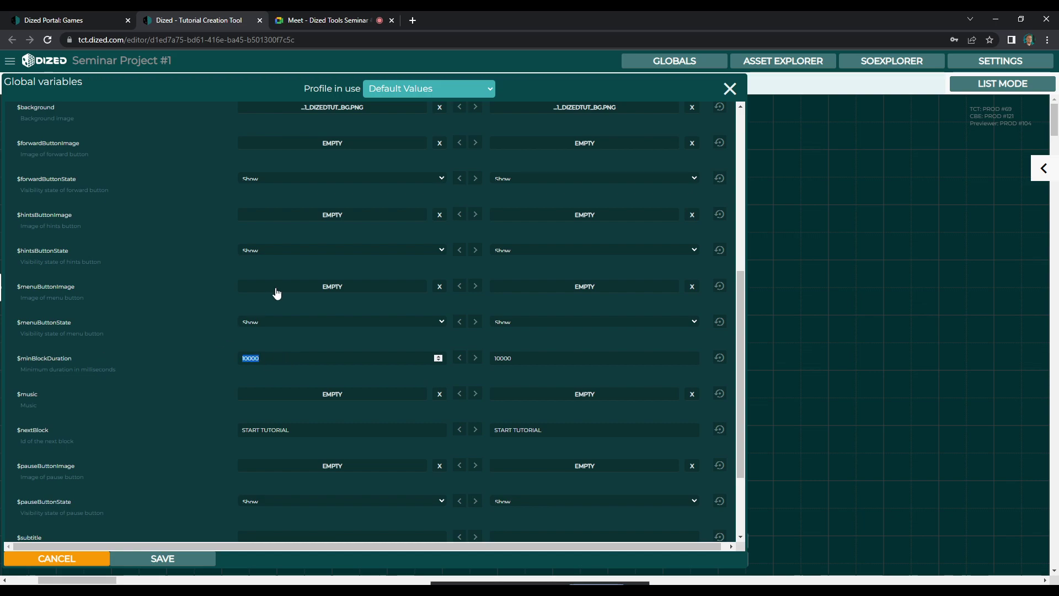
{"action": "type", "text": "20"}
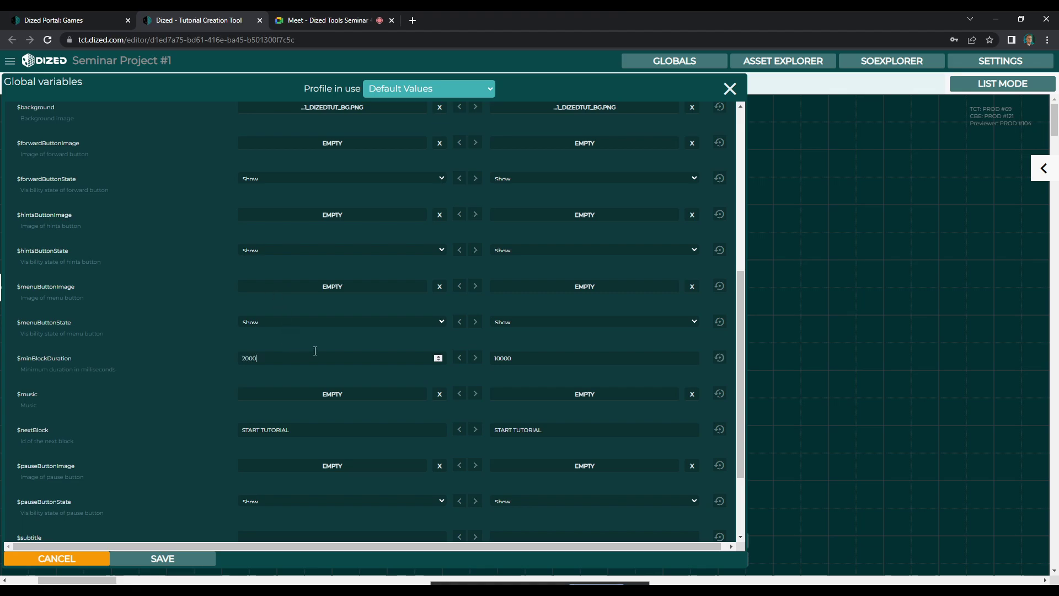
{"action": "left_click", "coordinate": [210, 360]}
- Look over the custom variables section and the $playersCount variable, then leave the global variables without saving
{"action": "left_click_drag", "start_coordinate": [739, 314], "coordinate": [737, 192]}
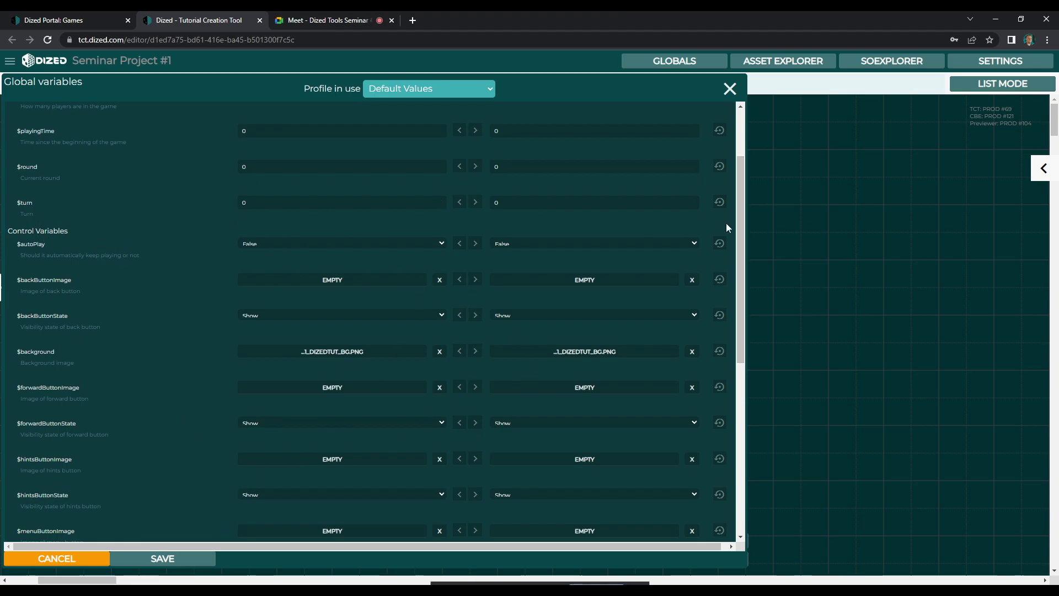
{"action": "left_click_drag", "start_coordinate": [740, 203], "coordinate": [735, 426]}
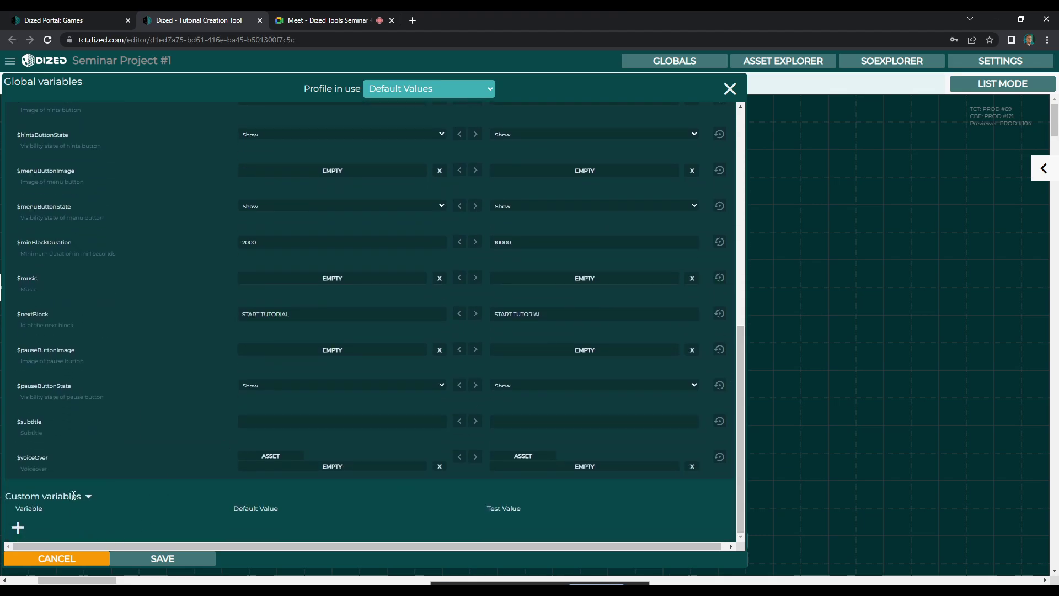
{"action": "left_click", "coordinate": [18, 528]}
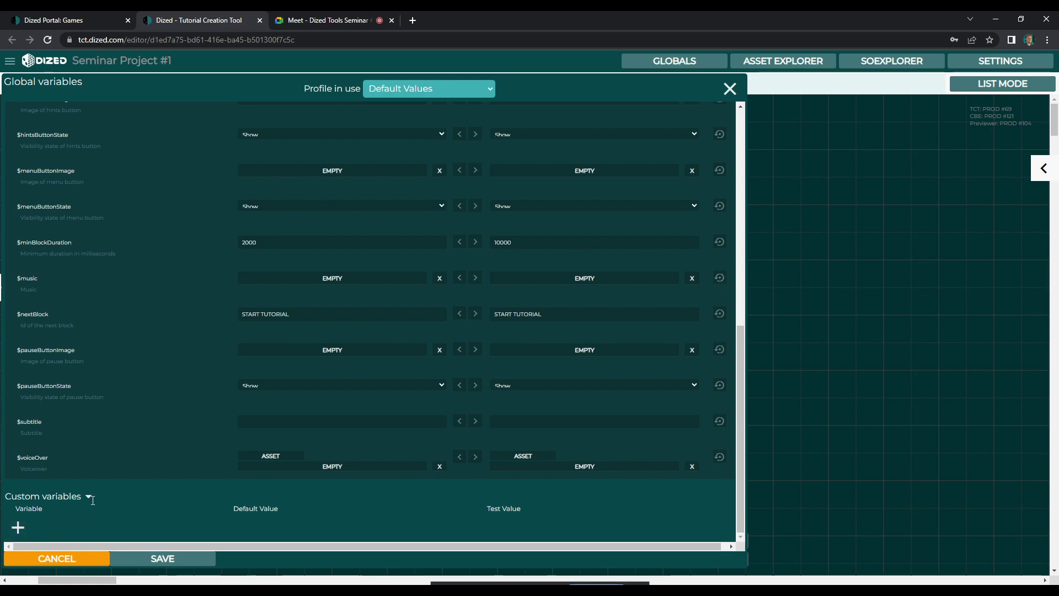
{"action": "left_click_drag", "start_coordinate": [739, 481], "coordinate": [758, 208]}
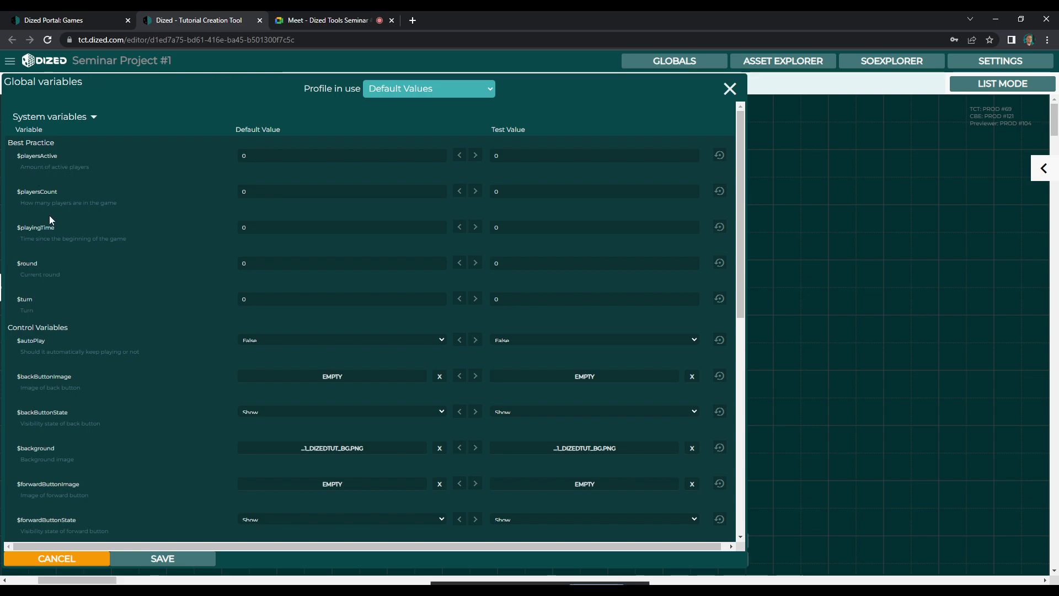
{"action": "left_click_drag", "start_coordinate": [17, 190], "coordinate": [106, 204]}
{"action": "left_click", "coordinate": [61, 193]}
{"action": "left_click", "coordinate": [111, 204]}
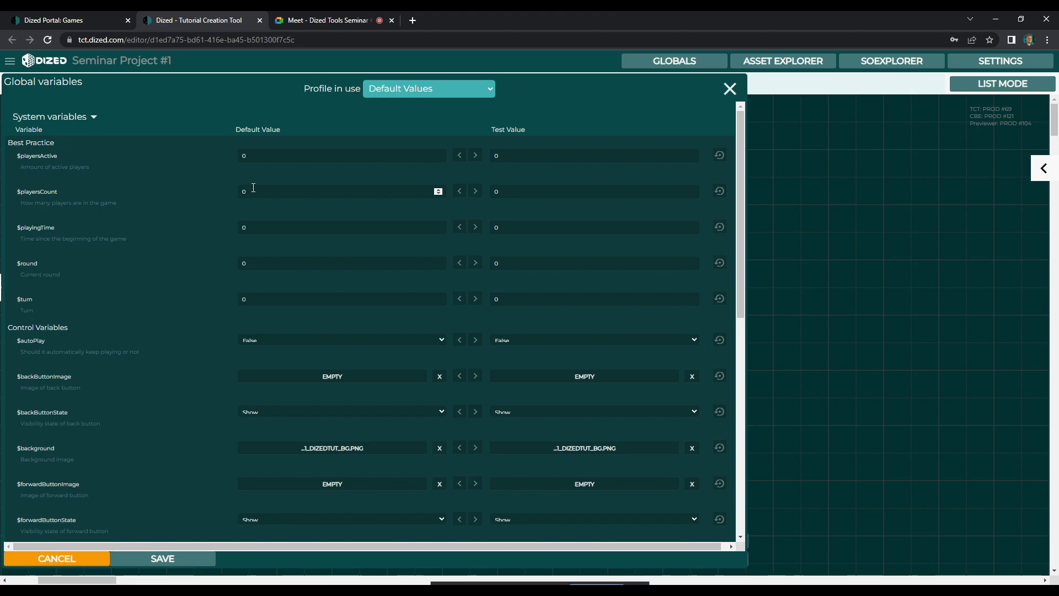
{"action": "left_click", "coordinate": [84, 559]}
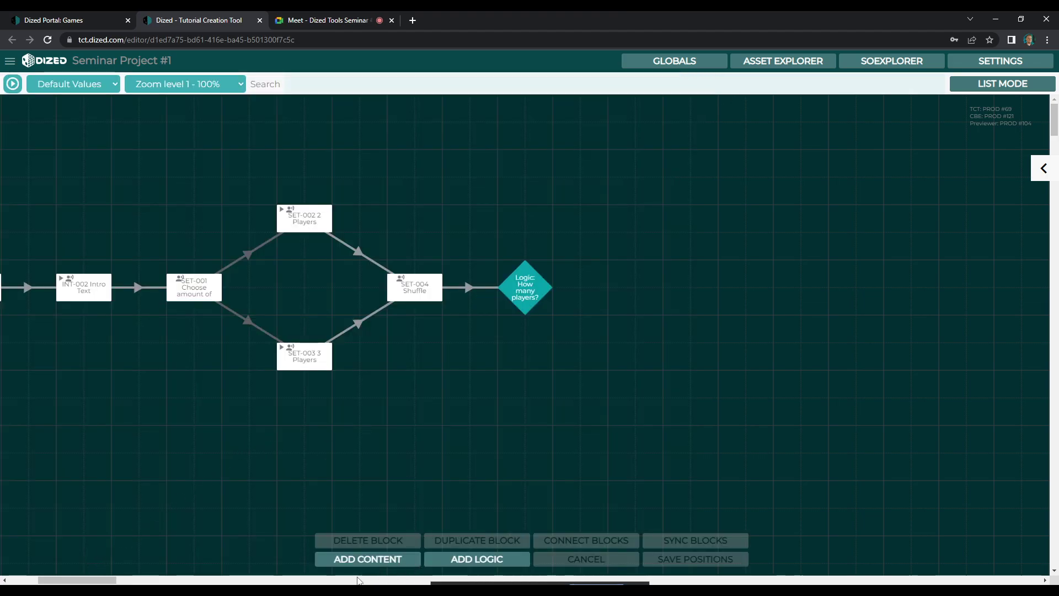
- Open the SET-001 scene and bring up the click action logic of the 2 players button
{"action": "left_click_drag", "start_coordinate": [83, 580], "coordinate": [77, 579]}
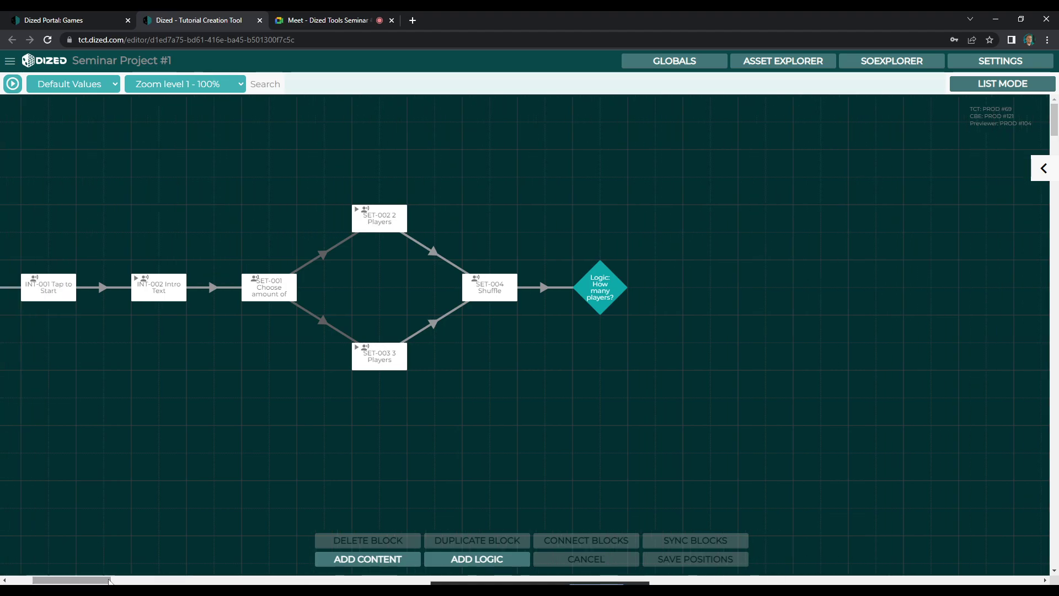
{"action": "double_click", "coordinate": [279, 284]}
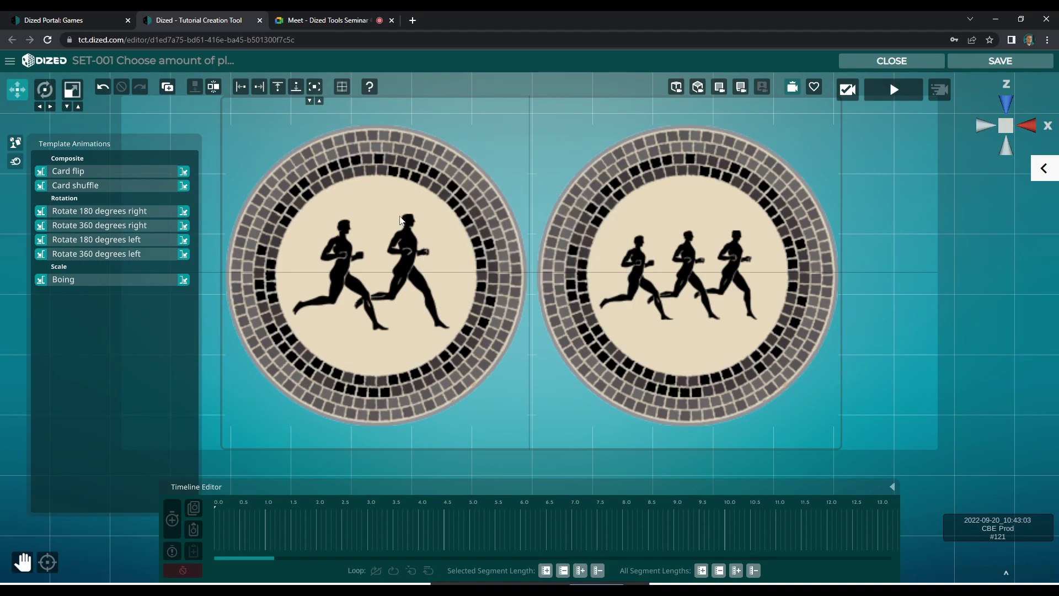
{"action": "left_click", "coordinate": [457, 260]}
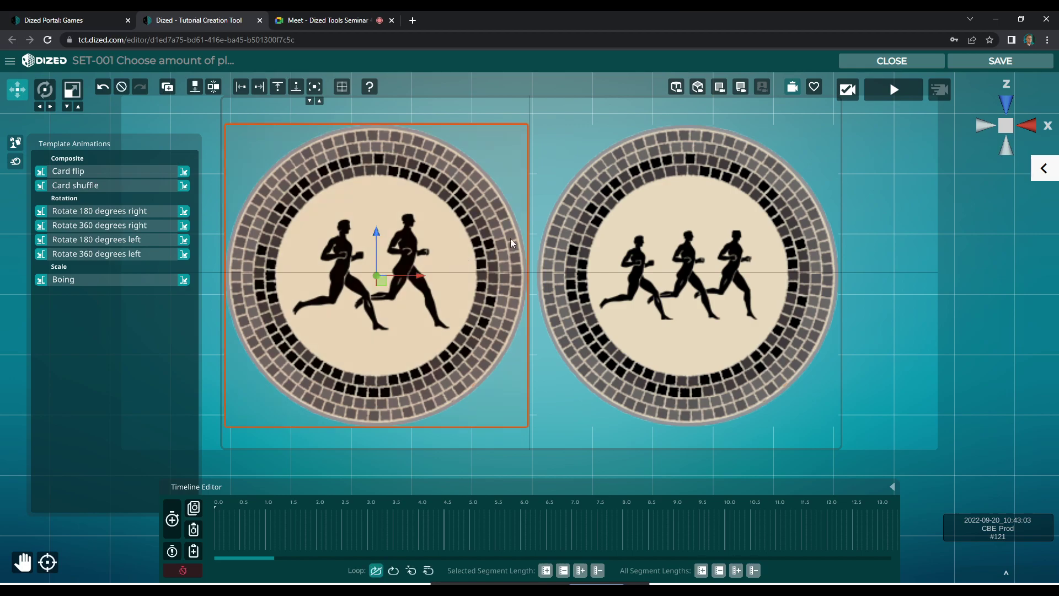
{"action": "left_click", "coordinate": [15, 161]}
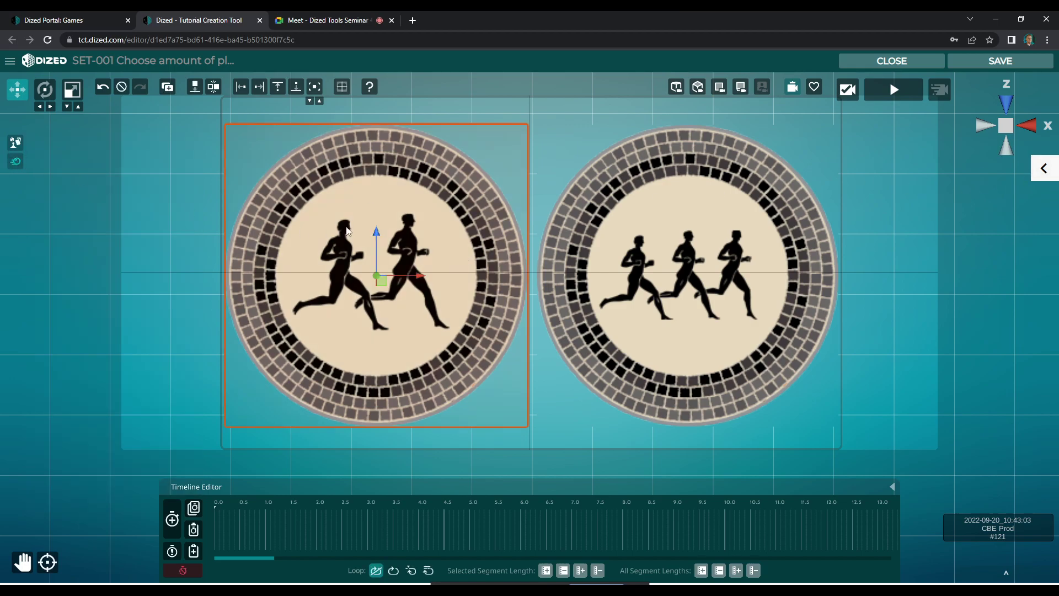
{"action": "left_click", "coordinate": [1044, 168]}
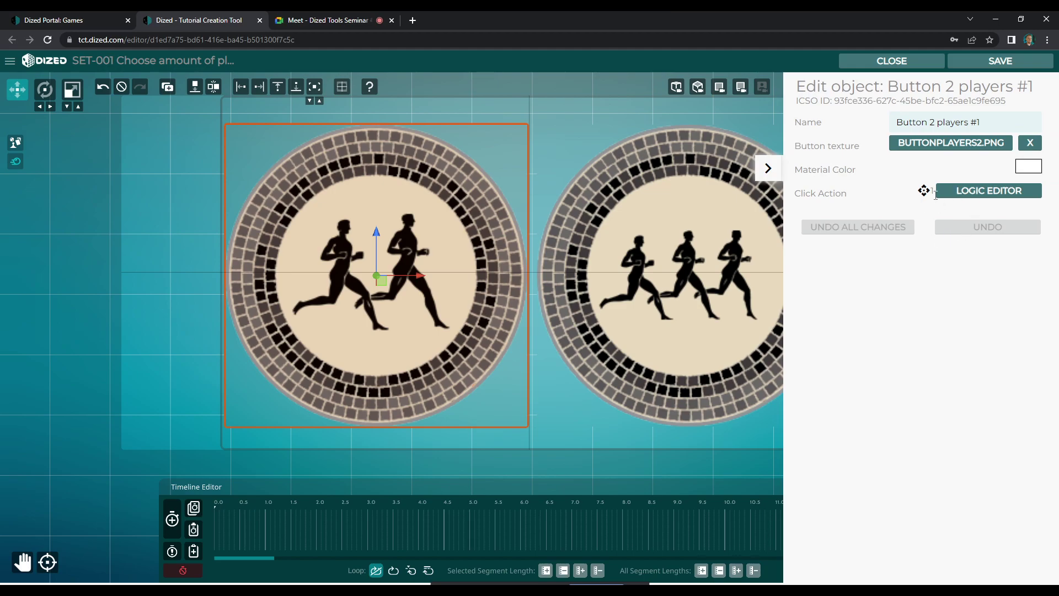
{"action": "left_click", "coordinate": [966, 194]}
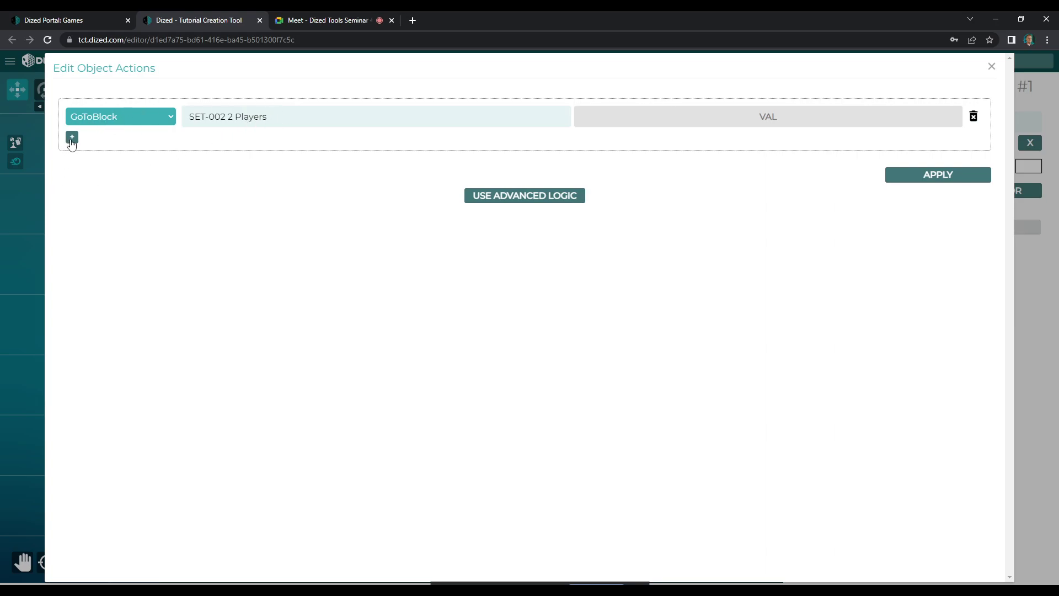
- Add a SetVariable action setting $playersCount to 2, place it before the GoToBlock action and apply the logic
{"action": "left_click", "coordinate": [71, 138]}
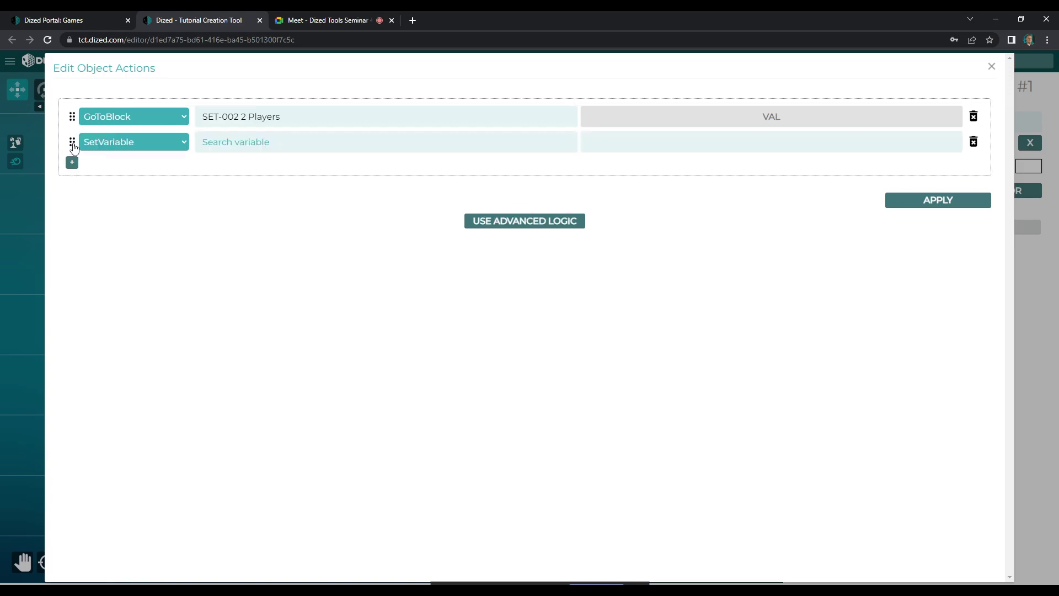
{"action": "left_click_drag", "start_coordinate": [75, 147], "coordinate": [76, 121]}
{"action": "left_click", "coordinate": [242, 117]}
{"action": "type", "text": "pla"}
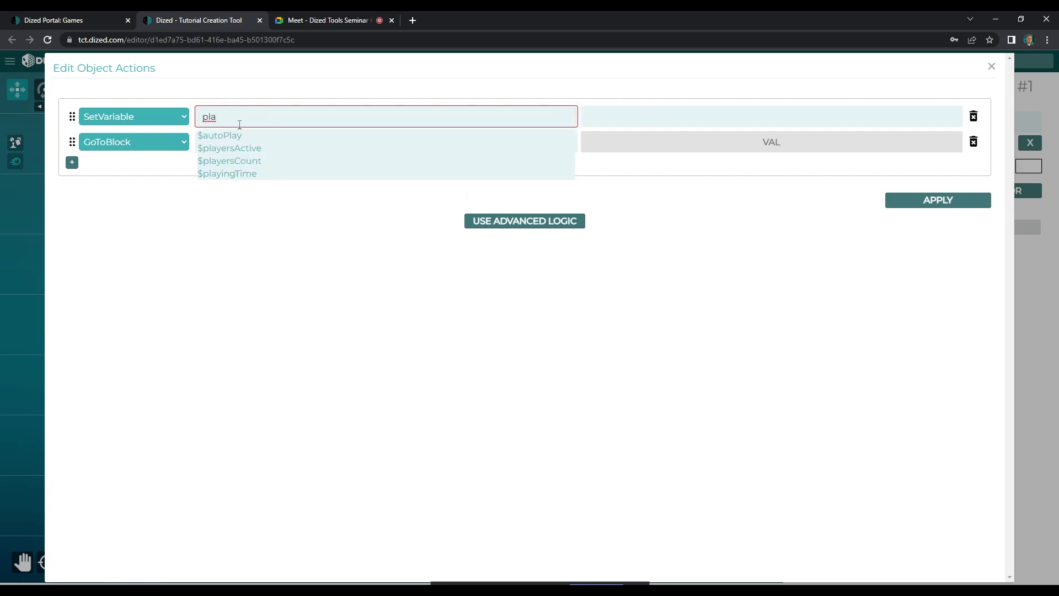
{"action": "left_click", "coordinate": [238, 161]}
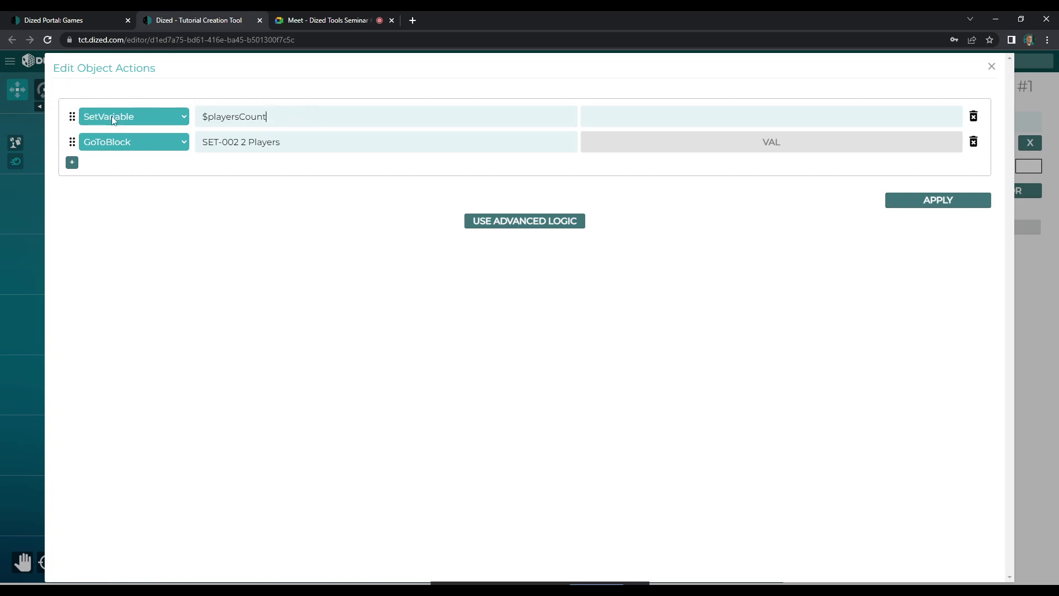
{"action": "type", "text": "2"}
{"action": "left_click", "coordinate": [893, 204]}
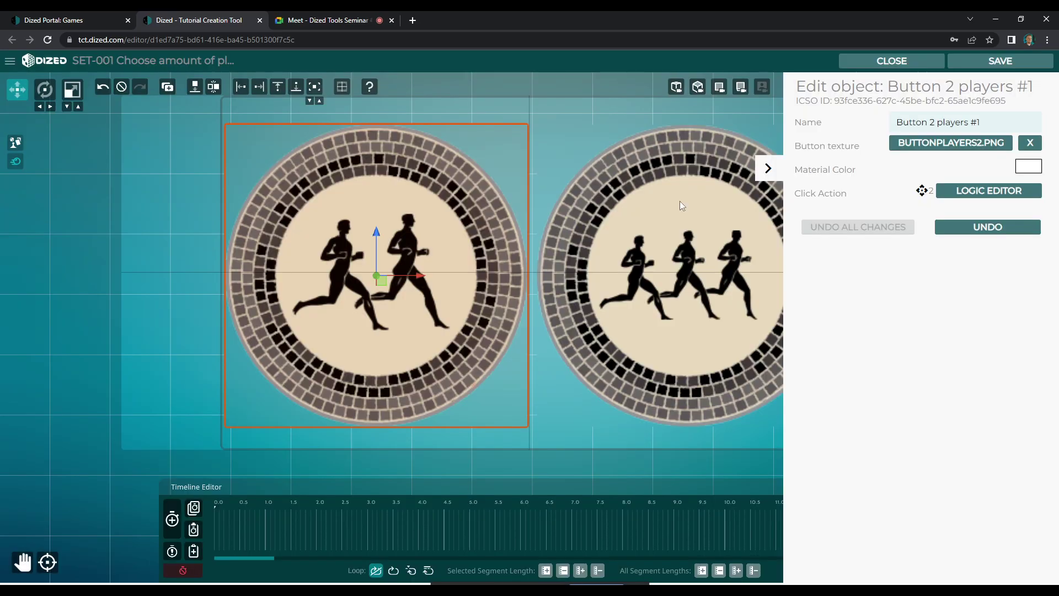
- Add a SetVariable action setting $playersCount to 3 ahead of GoToBlock in the 3 players button's click logic, and apply it
{"action": "left_click", "coordinate": [613, 211]}
{"action": "left_click", "coordinate": [979, 192]}
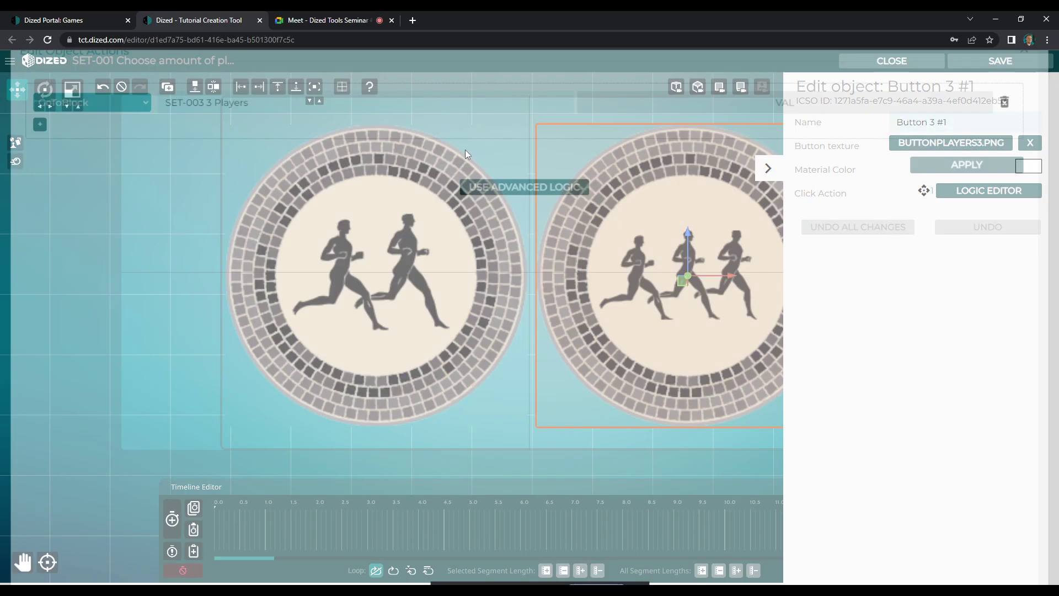
{"action": "left_click", "coordinate": [72, 136]}
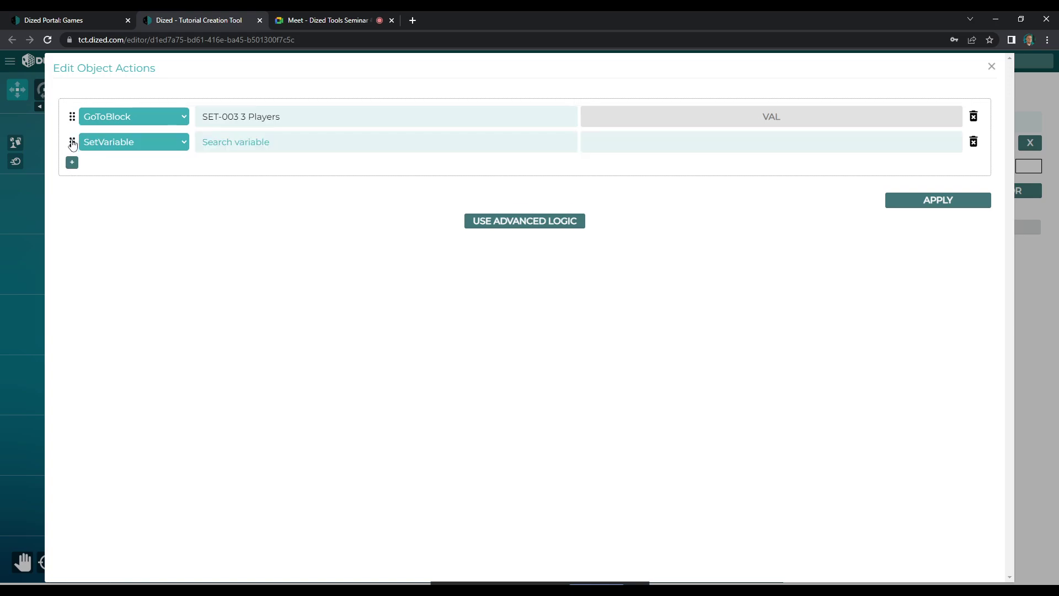
{"action": "left_click_drag", "start_coordinate": [71, 145], "coordinate": [110, 116]}
{"action": "left_click", "coordinate": [250, 122]}
{"action": "type", "text": "$pla"}
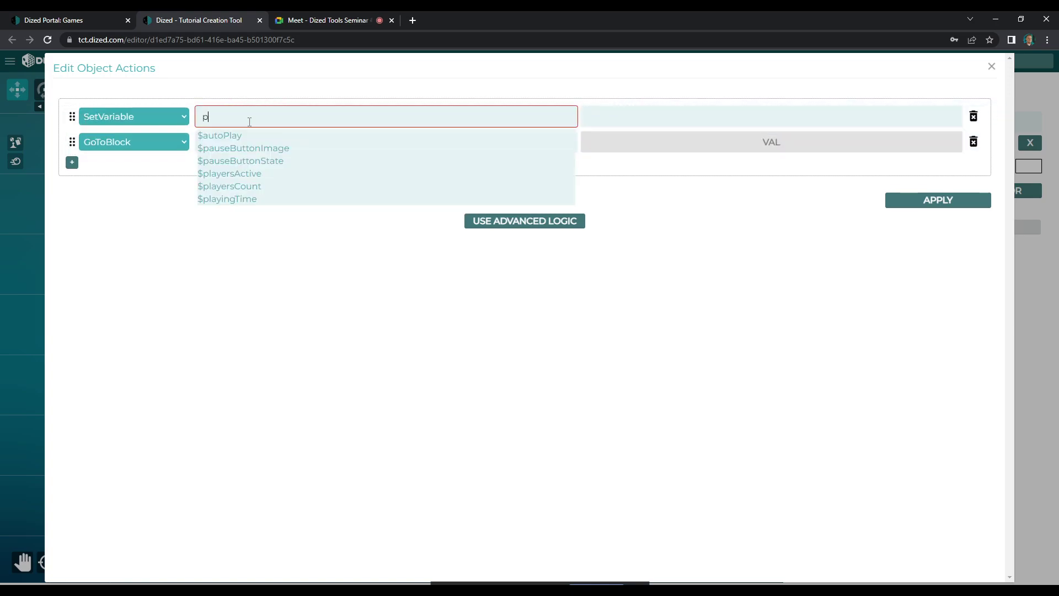
{"action": "left_click", "coordinate": [248, 163]}
{"action": "key", "text": "Tab"}
{"action": "type", "text": "3"}
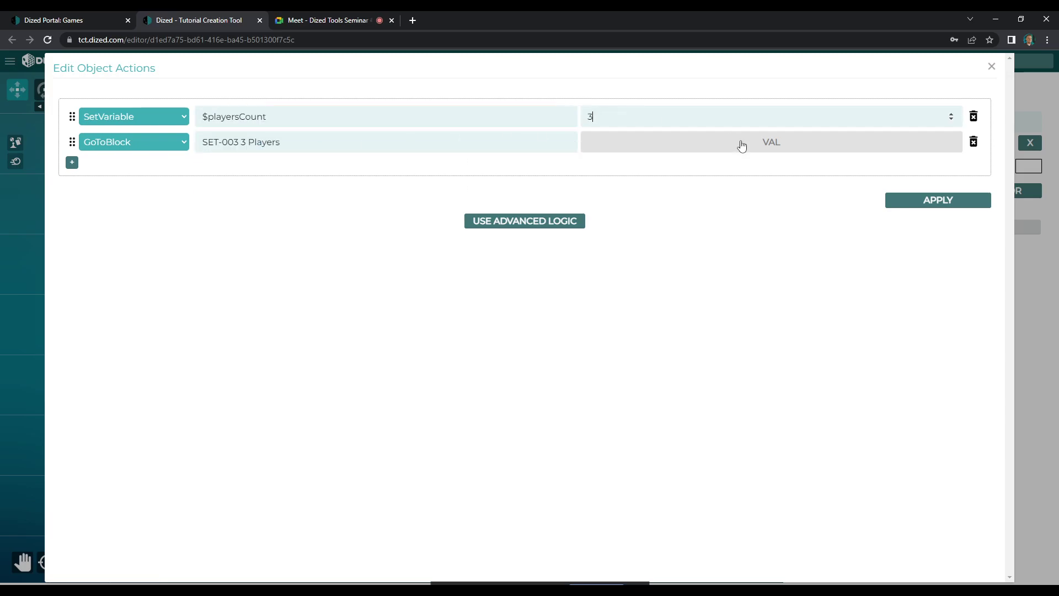
{"action": "left_click", "coordinate": [900, 204]}
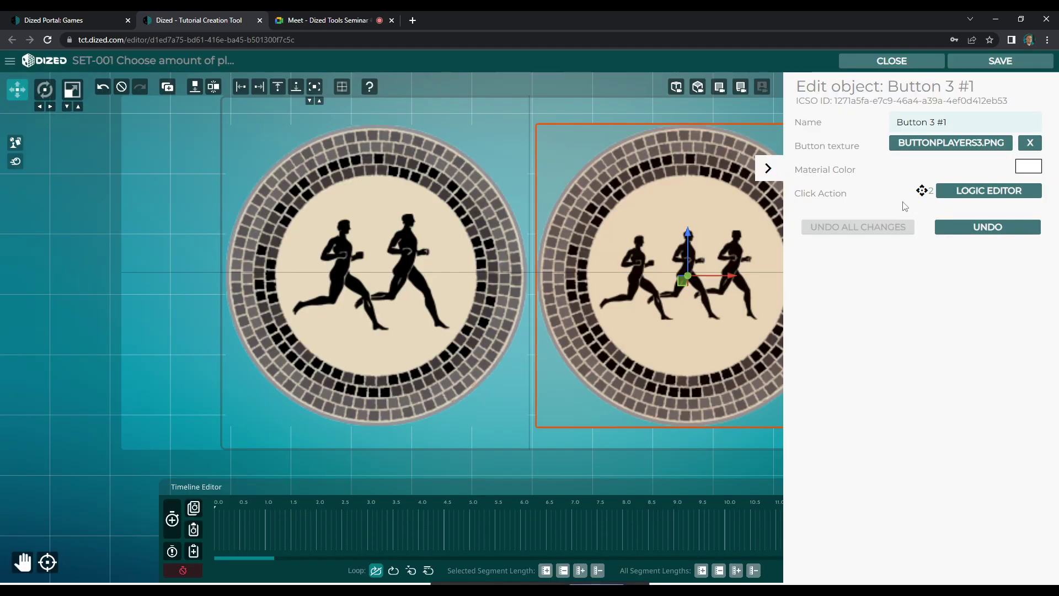
- Close the SET-001 scene and return to the project flowchart
{"action": "left_click", "coordinate": [768, 168]}
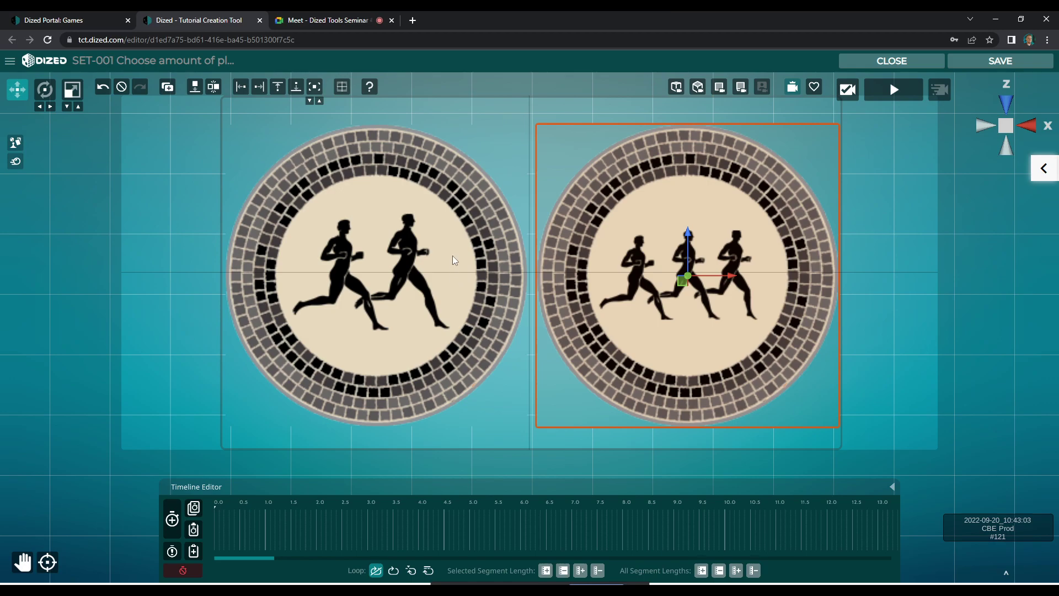
{"action": "left_click", "coordinate": [361, 229]}
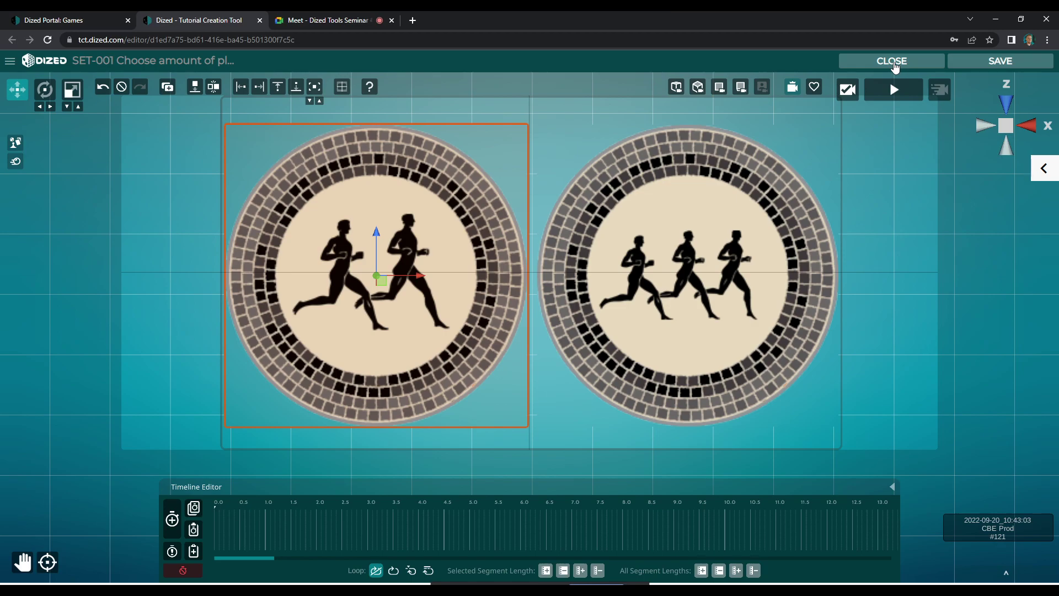
{"action": "left_click", "coordinate": [893, 61]}
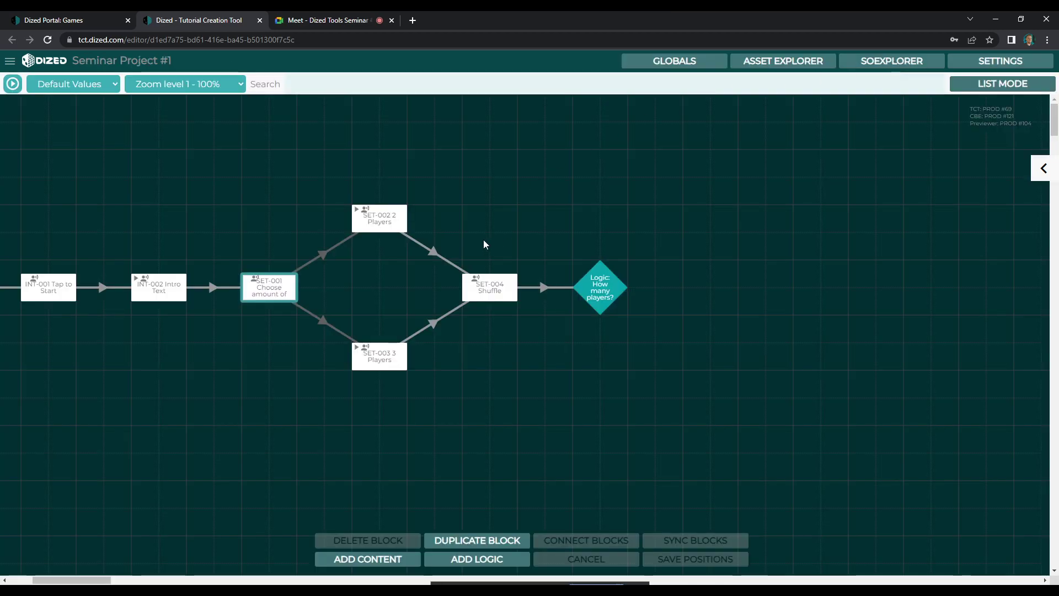
{"action": "left_click", "coordinate": [614, 287]}
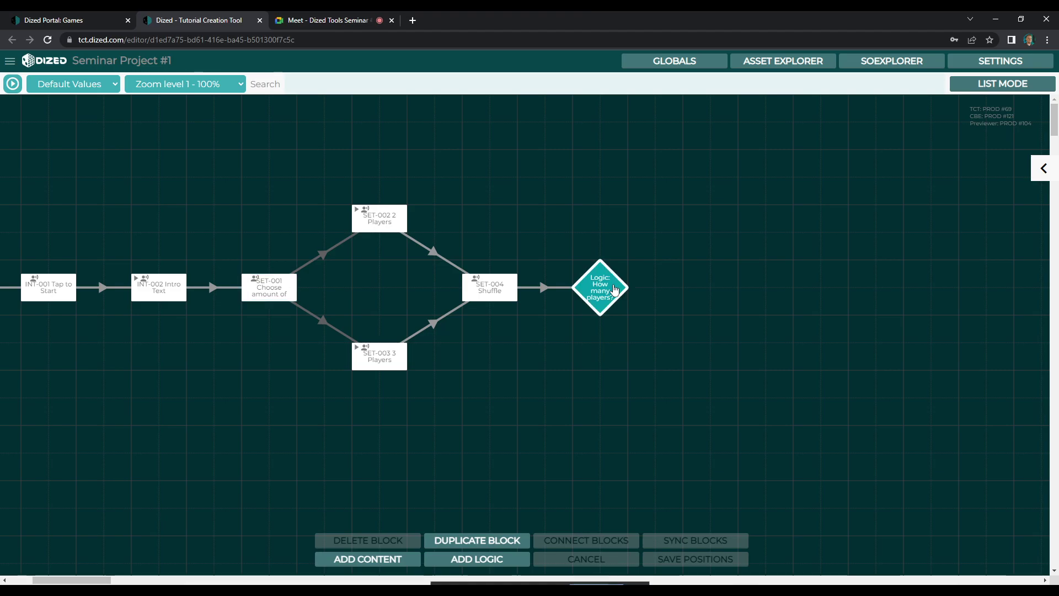
{"action": "left_click", "coordinate": [551, 336]}
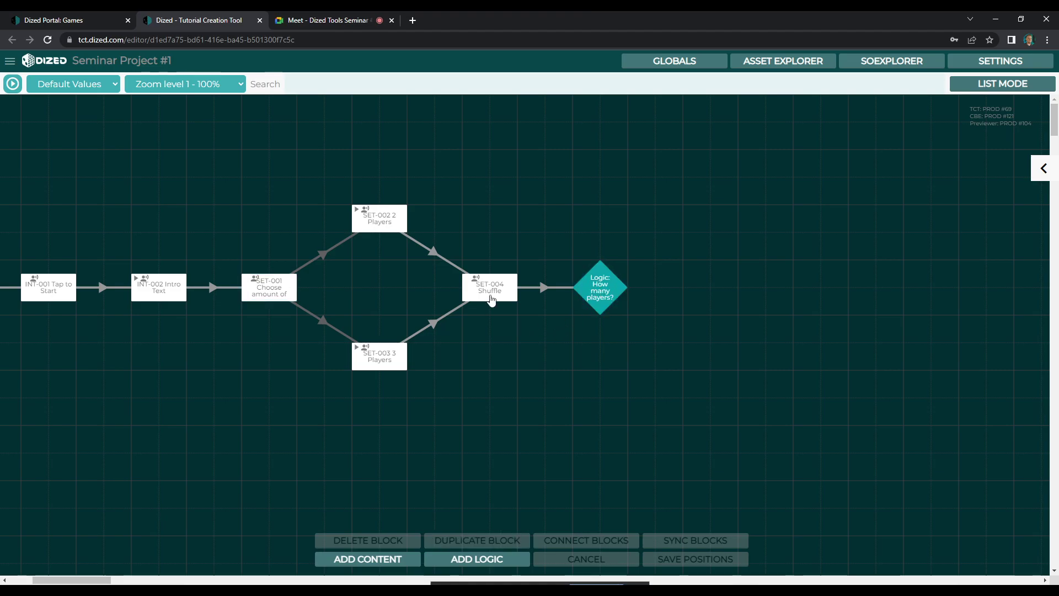
{"action": "left_click", "coordinate": [609, 297]}
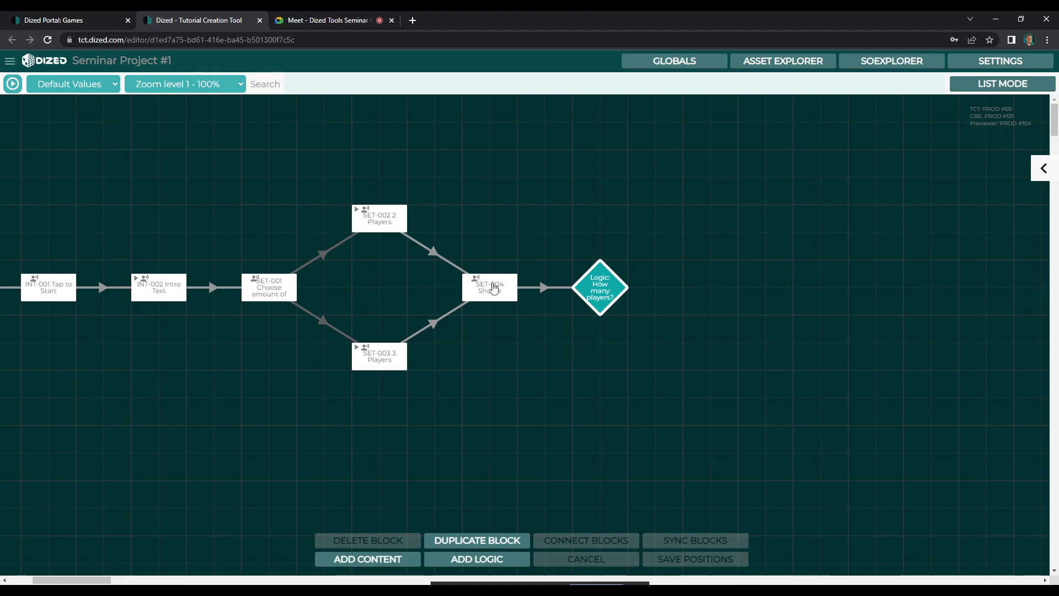
{"action": "left_click", "coordinate": [548, 253]}
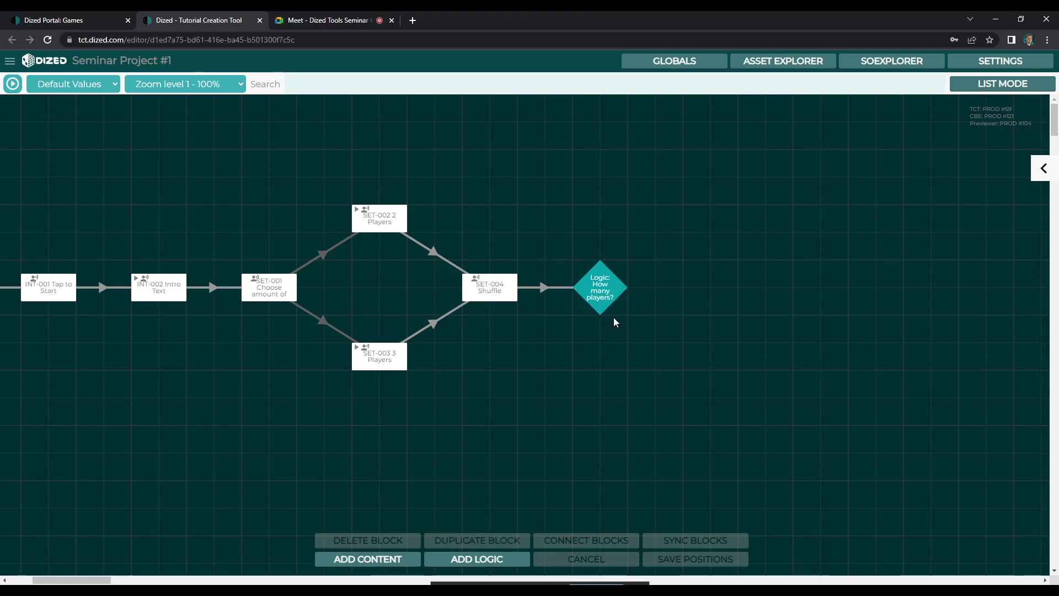
- Duplicate the SET-004 Shuffle block with Smart Object positions synced and block links cleared, placing the copy above the logic block
{"action": "left_click", "coordinate": [496, 286]}
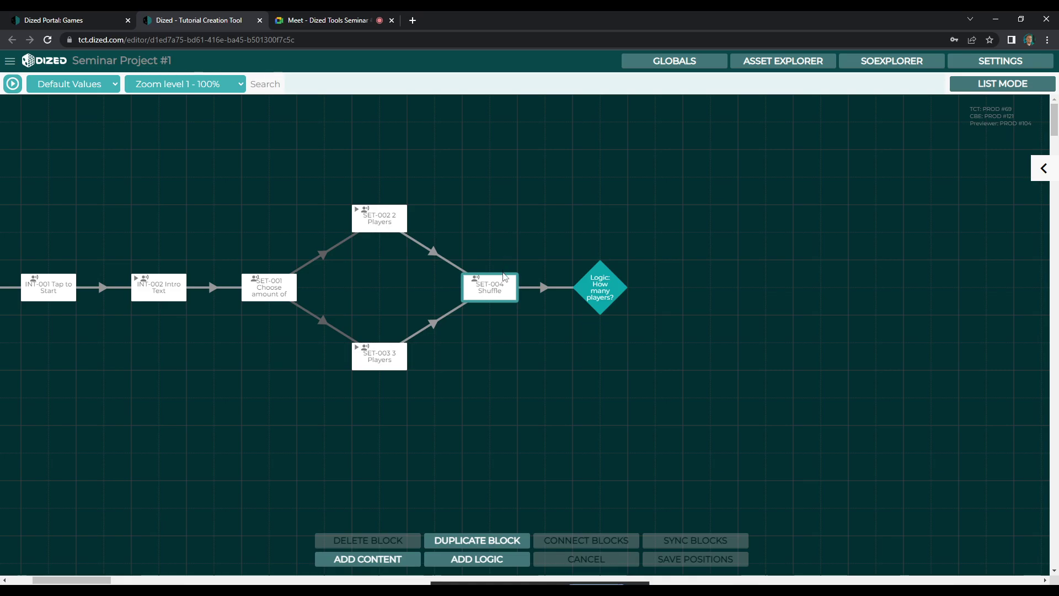
{"action": "left_click", "coordinate": [474, 543]}
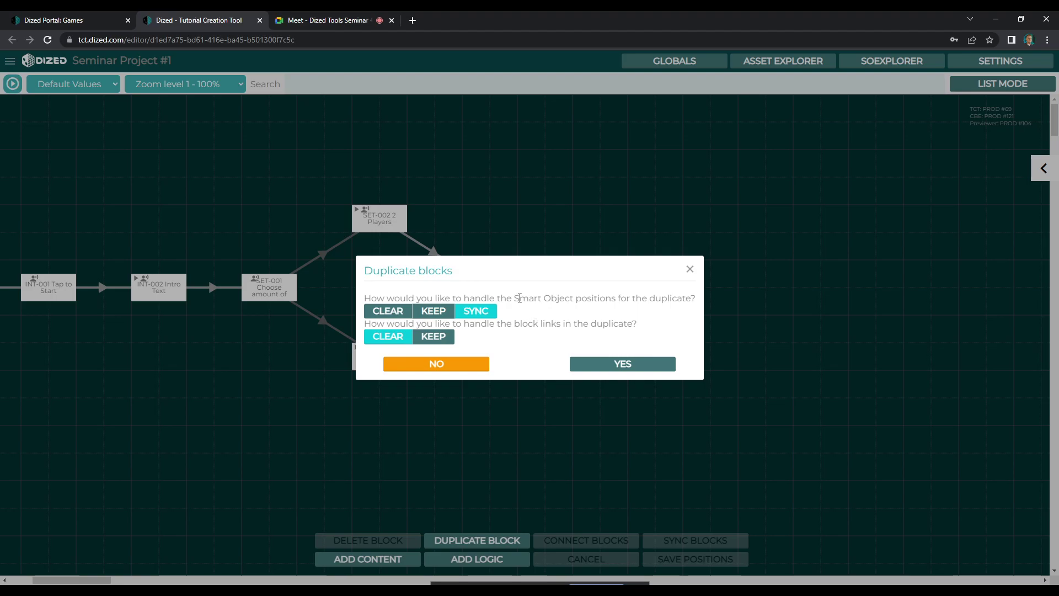
{"action": "left_click_drag", "start_coordinate": [517, 297], "coordinate": [611, 299]}
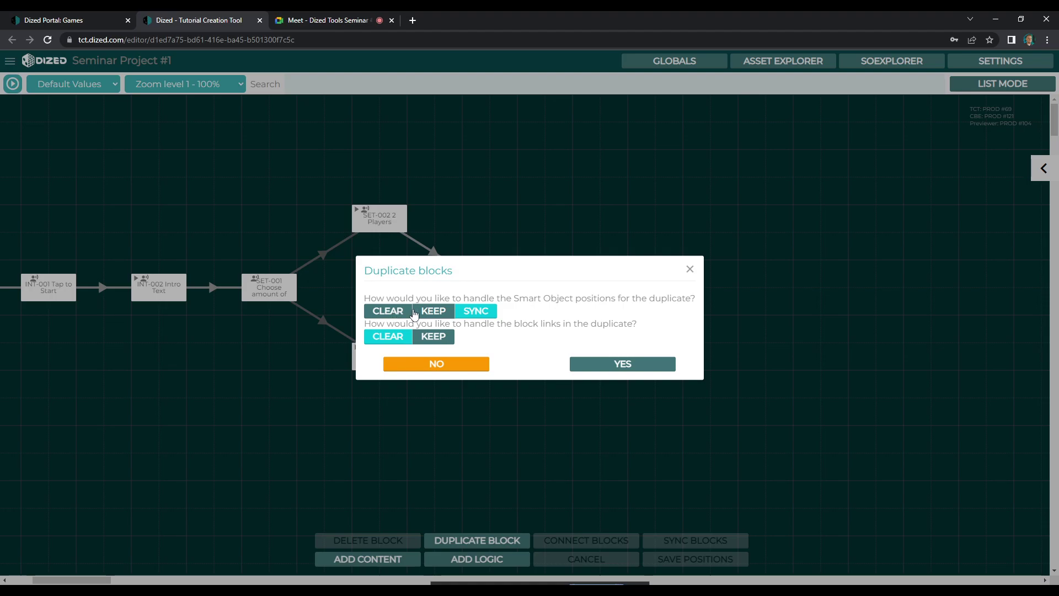
{"action": "left_click", "coordinate": [431, 313]}
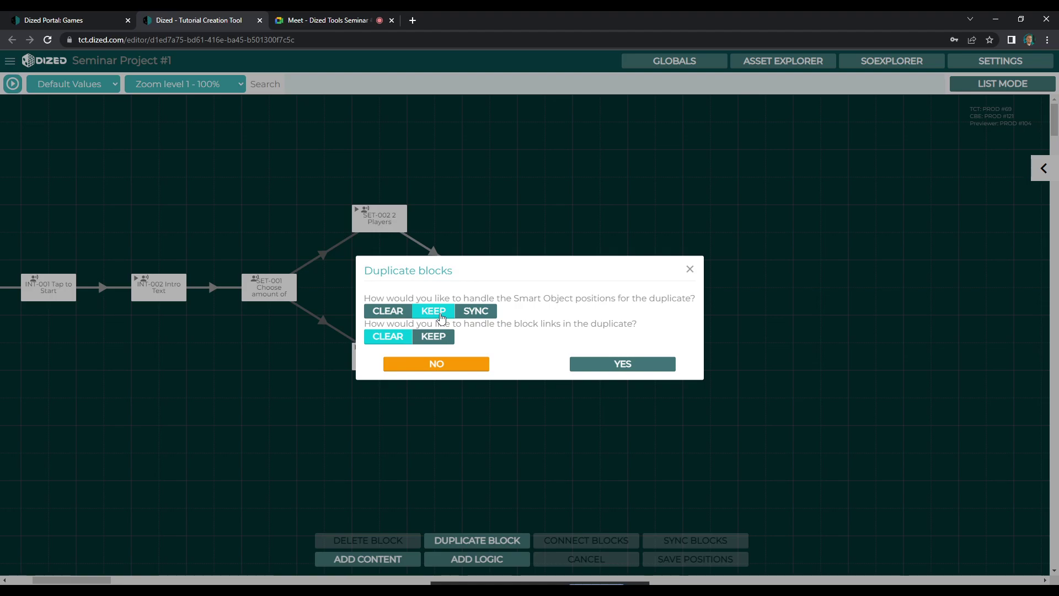
{"action": "left_click", "coordinate": [473, 315]}
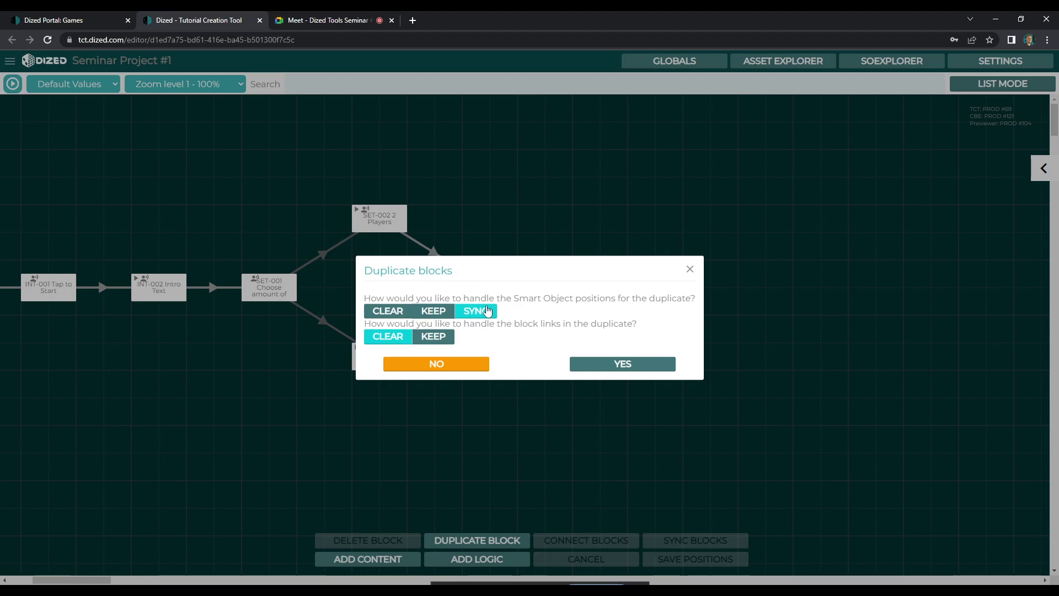
{"action": "left_click", "coordinate": [625, 362]}
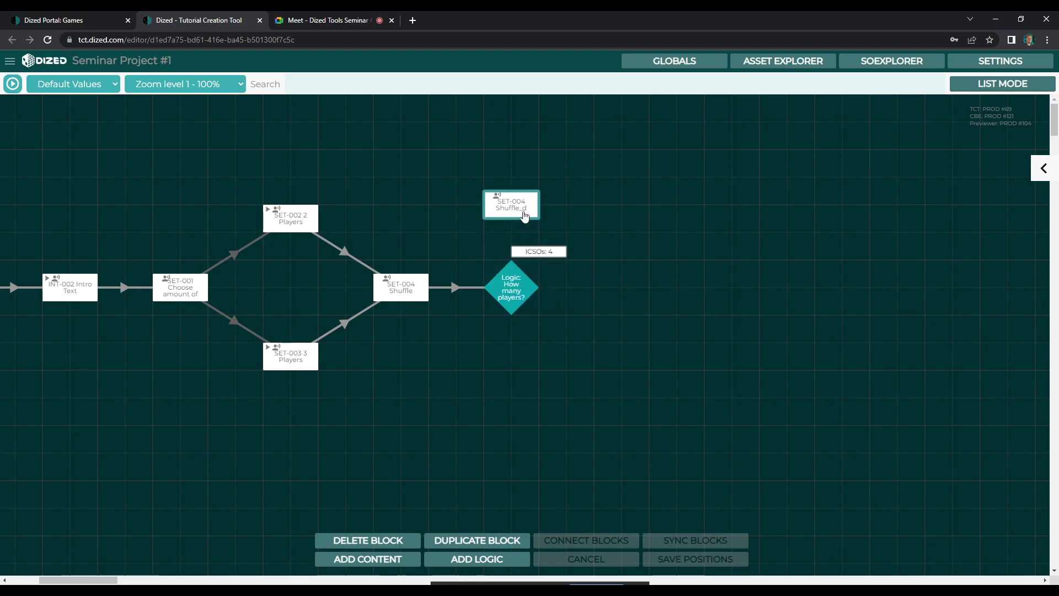
{"action": "left_click", "coordinate": [525, 229]}
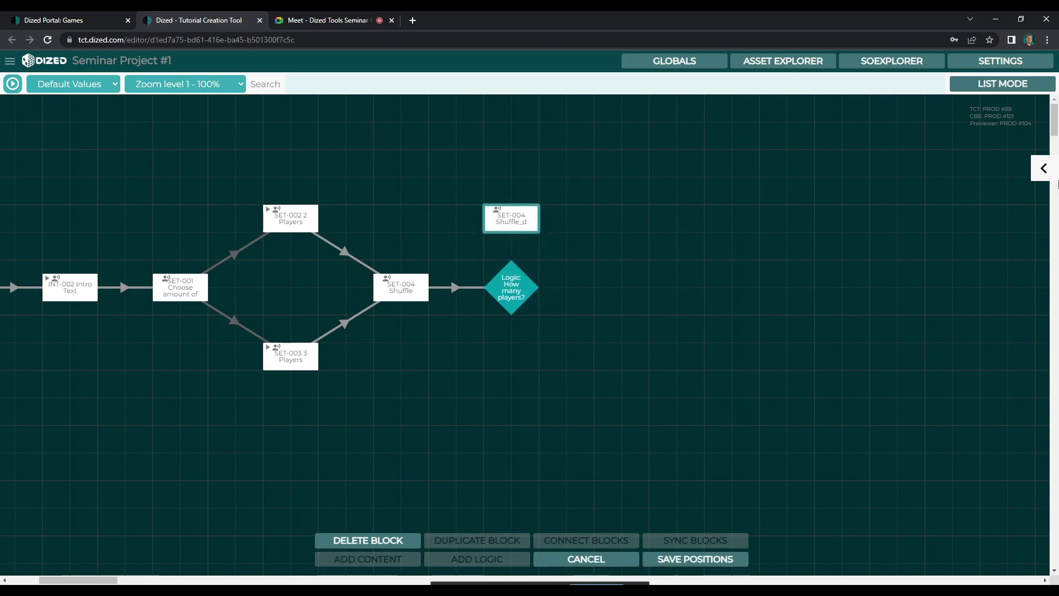
- Rename the duplicated Shuffle block as SET-005 Deal cards 2 players
{"action": "left_click", "coordinate": [1043, 168]}
{"action": "left_click_drag", "start_coordinate": [929, 111], "coordinate": [1006, 112]}
{"action": "type", "text": "5"}
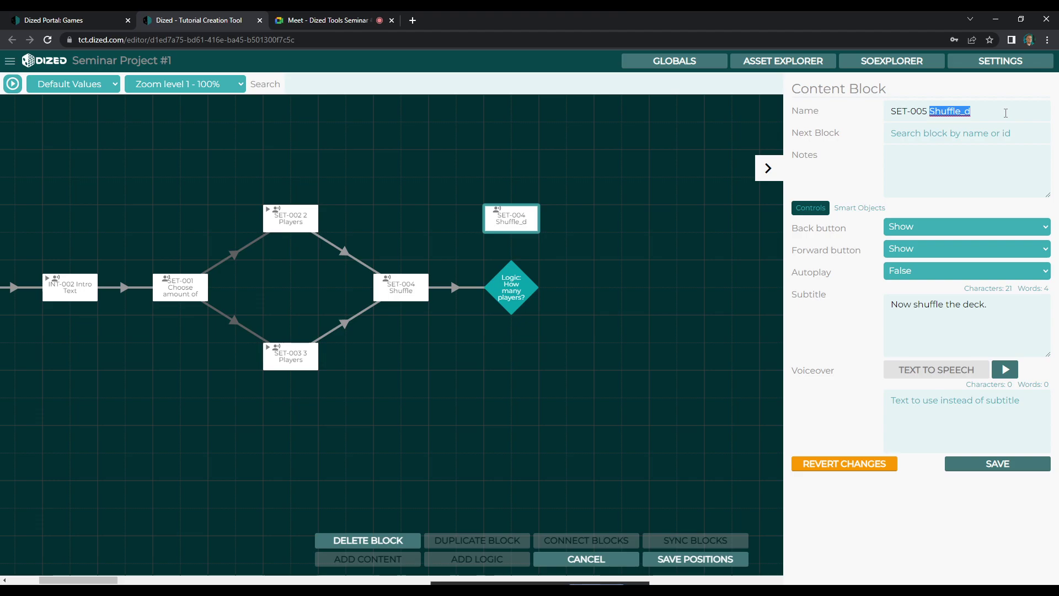
{"action": "type", "text": "Deal cards 2 plr"}
{"action": "type", "text": "yers"}
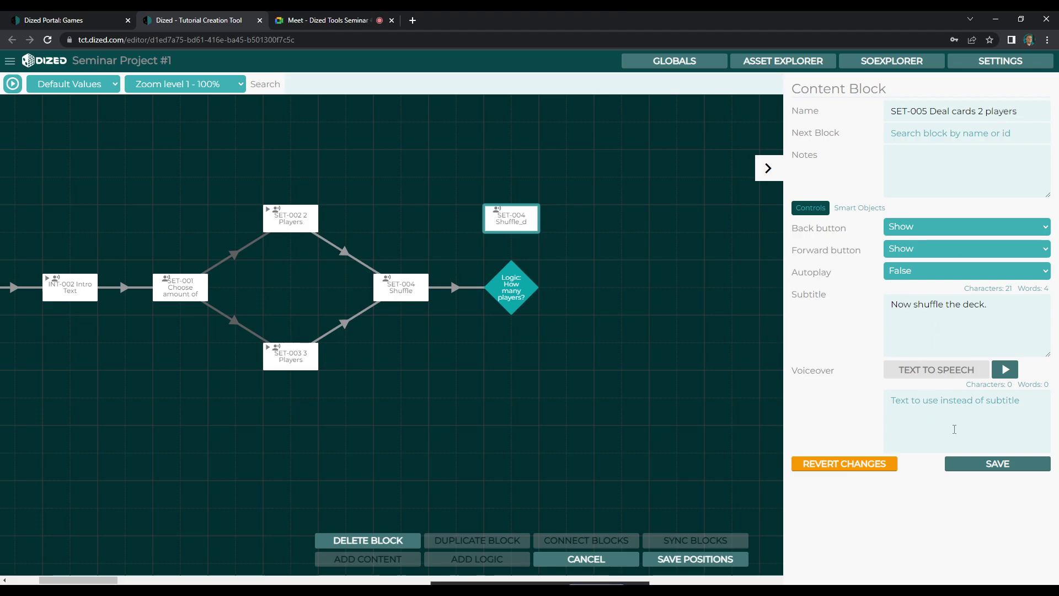
- Set the SET-005 block's subtitle to "Deal each player one card." and save the block
{"action": "left_click_drag", "start_coordinate": [997, 307], "coordinate": [747, 306]}
{"action": "type", "text": "Deal "}
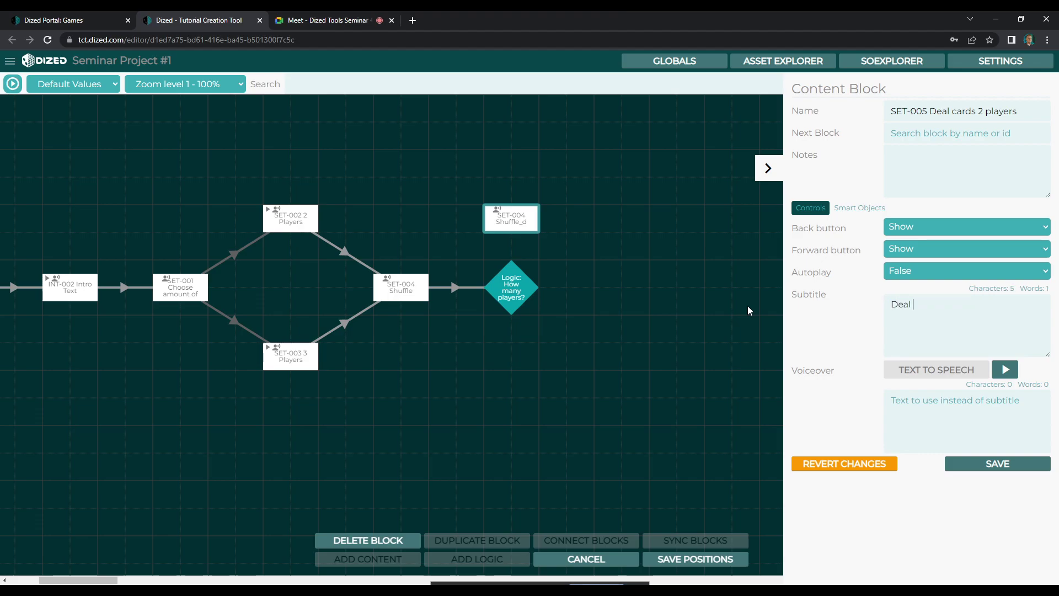
{"action": "type", "text": "each player one card."}
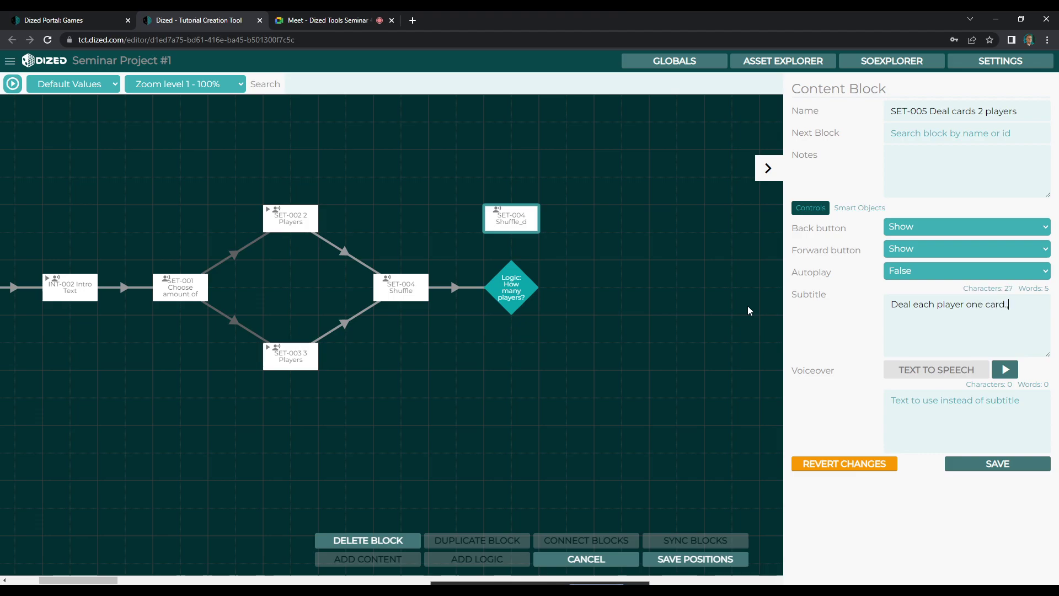
{"action": "left_click", "coordinate": [997, 466]}
{"action": "left_click", "coordinate": [767, 170]}
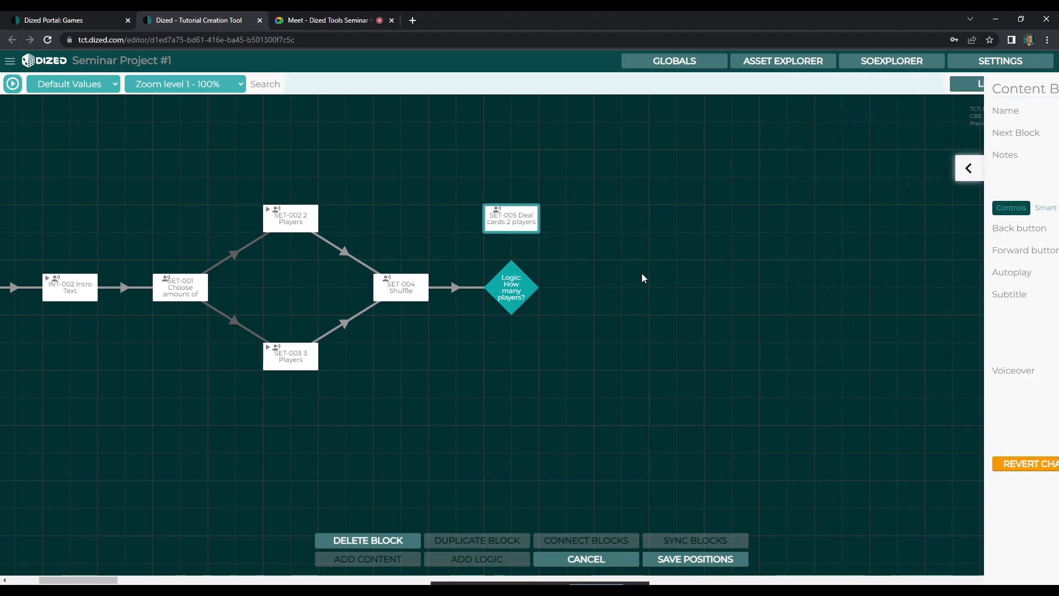
- Save the current block positions in the flowchart
{"action": "left_click", "coordinate": [506, 222]}
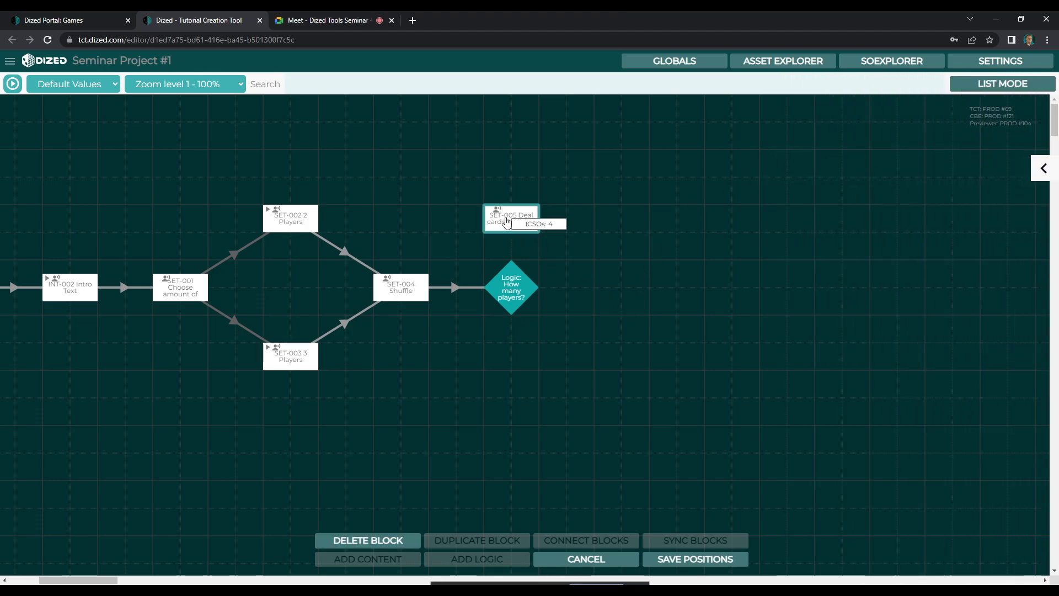
{"action": "left_click", "coordinate": [516, 302]}
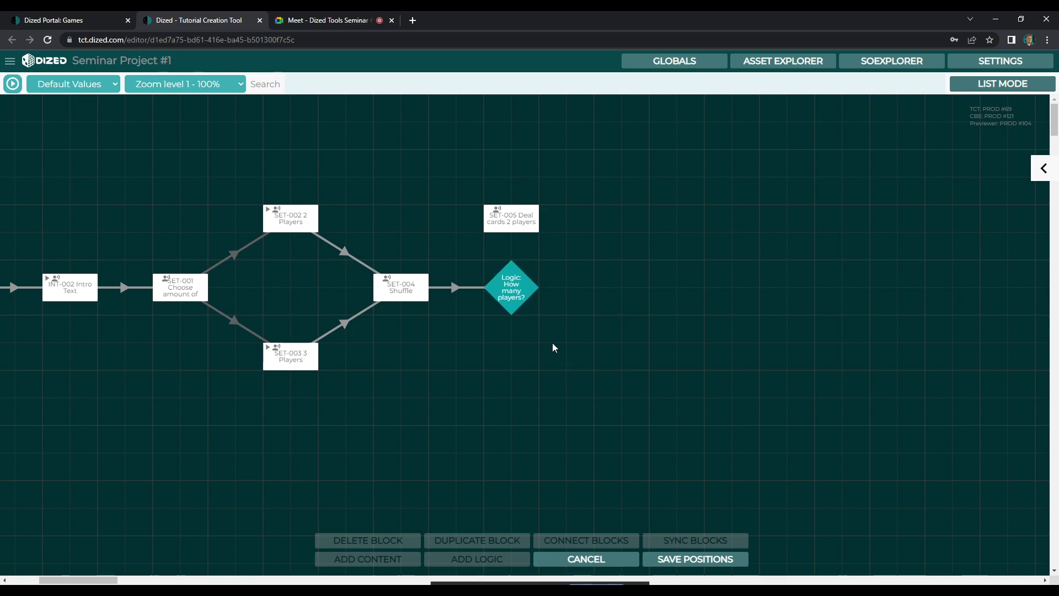
{"action": "left_click", "coordinate": [686, 563]}
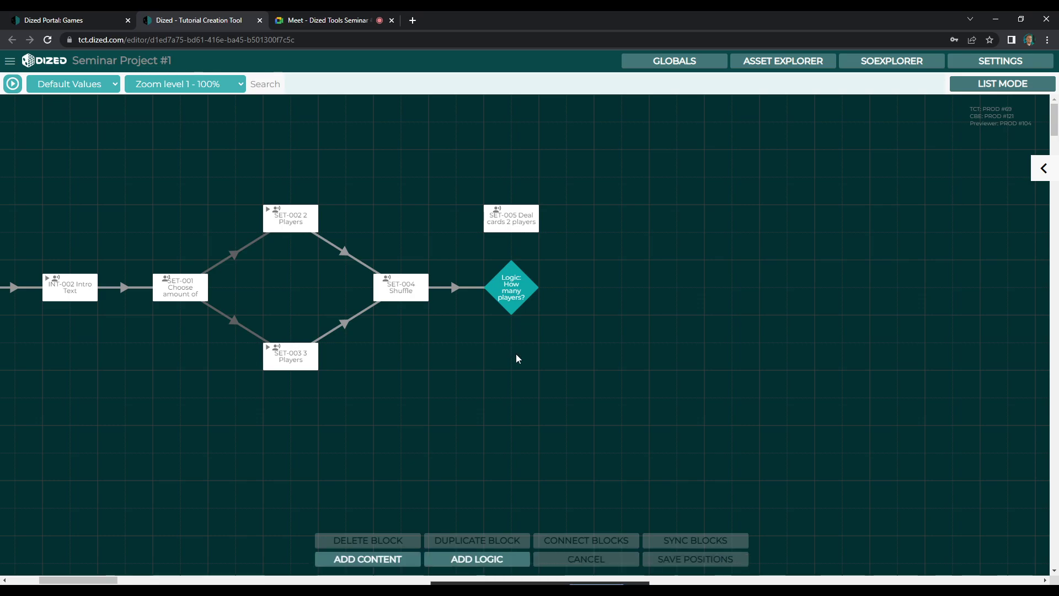
- Duplicate the SET-005 block with positions synced and links cleared, arranging the original and copy above and below, beyond the logic block
{"action": "left_click", "coordinate": [524, 223]}
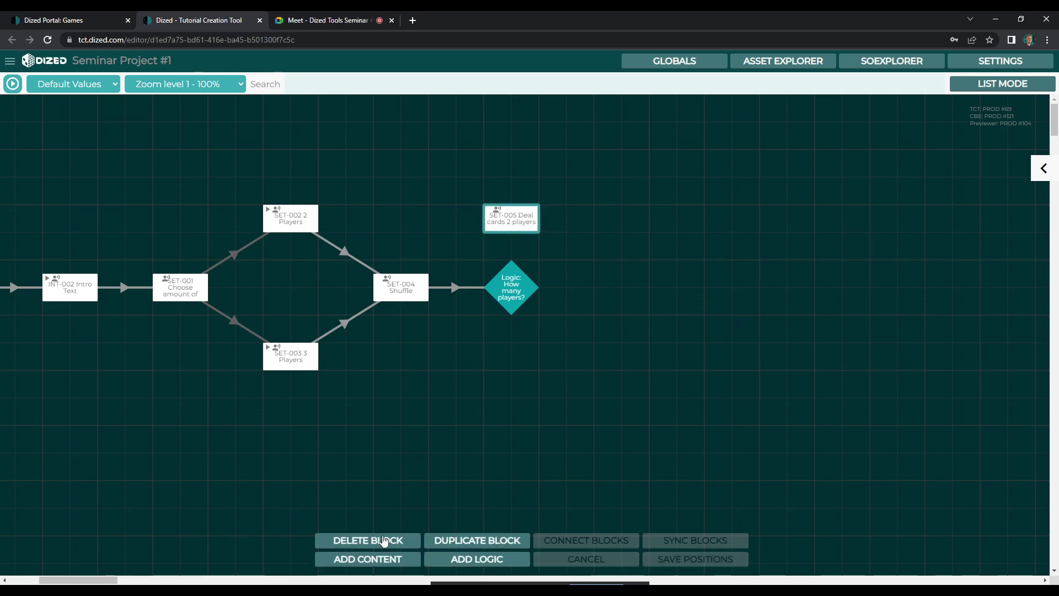
{"action": "left_click", "coordinate": [469, 544]}
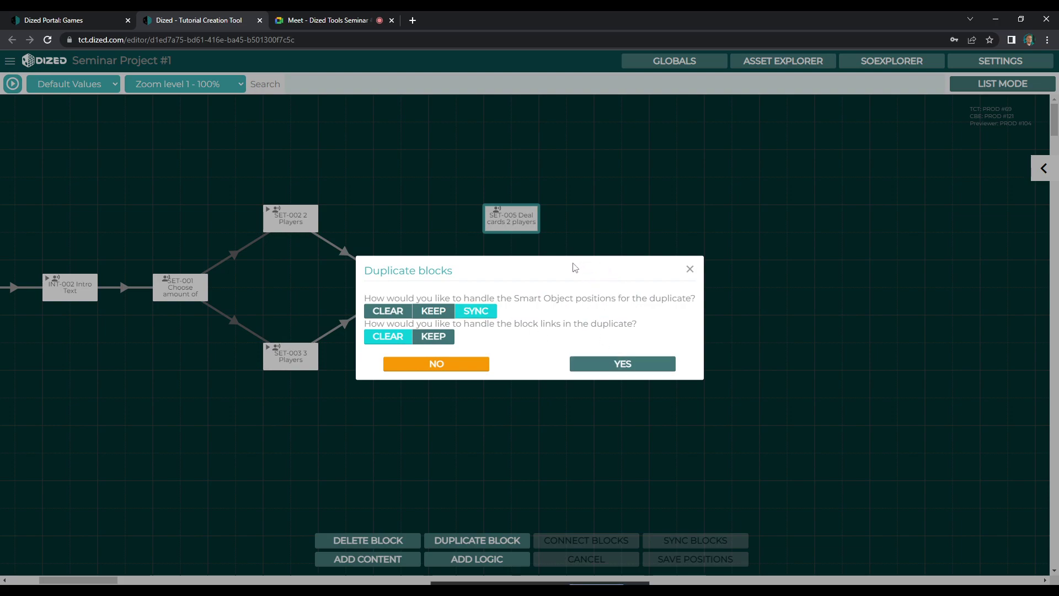
{"action": "key", "text": "Return"}
{"action": "left_click_drag", "start_coordinate": [528, 234], "coordinate": [544, 381]}
{"action": "left_click_drag", "start_coordinate": [434, 229], "coordinate": [544, 234]}
{"action": "left_click", "coordinate": [549, 369]}
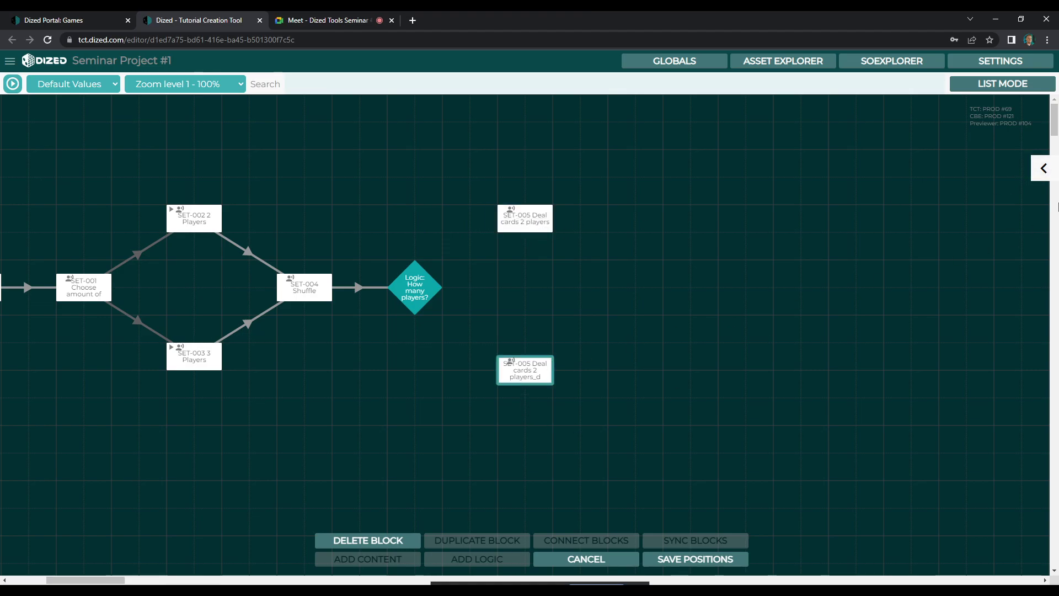
- Rename the duplicated SET-005 block as SET-006 Deal cards 3 players and save it
{"action": "left_click", "coordinate": [1043, 171]}
{"action": "left_click_drag", "start_coordinate": [929, 112], "coordinate": [923, 112]}
{"action": "type", "text": "6"}
{"action": "double_click", "coordinate": [979, 111]}
{"action": "type", "text": "3"}
{"action": "left_click_drag", "start_coordinate": [1028, 111], "coordinate": [1017, 111]}
{"action": "key", "text": "BackSpace"}
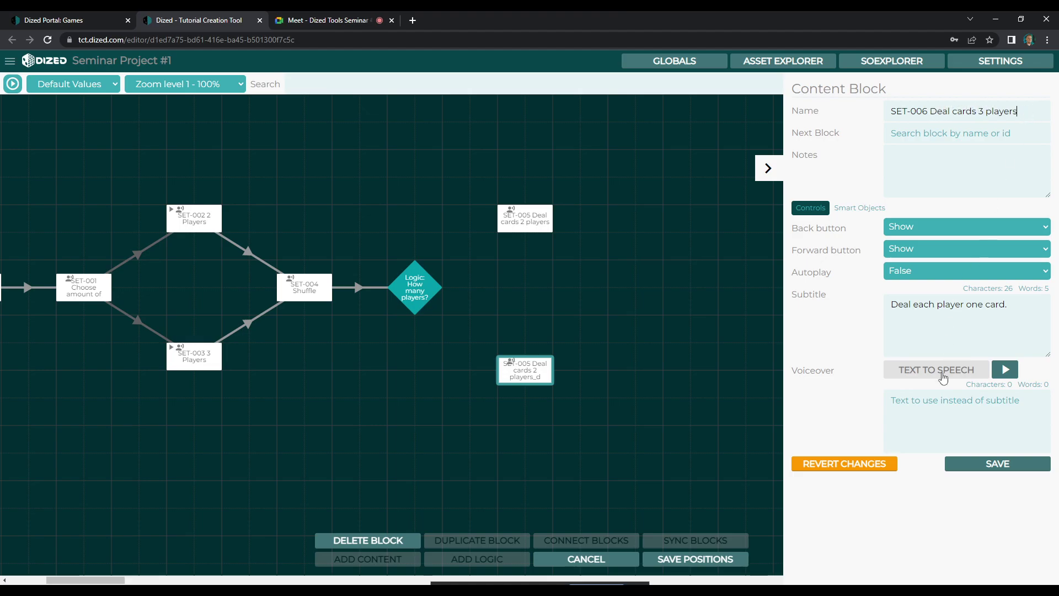
{"action": "left_click", "coordinate": [982, 468]}
{"action": "left_click", "coordinate": [768, 169]}
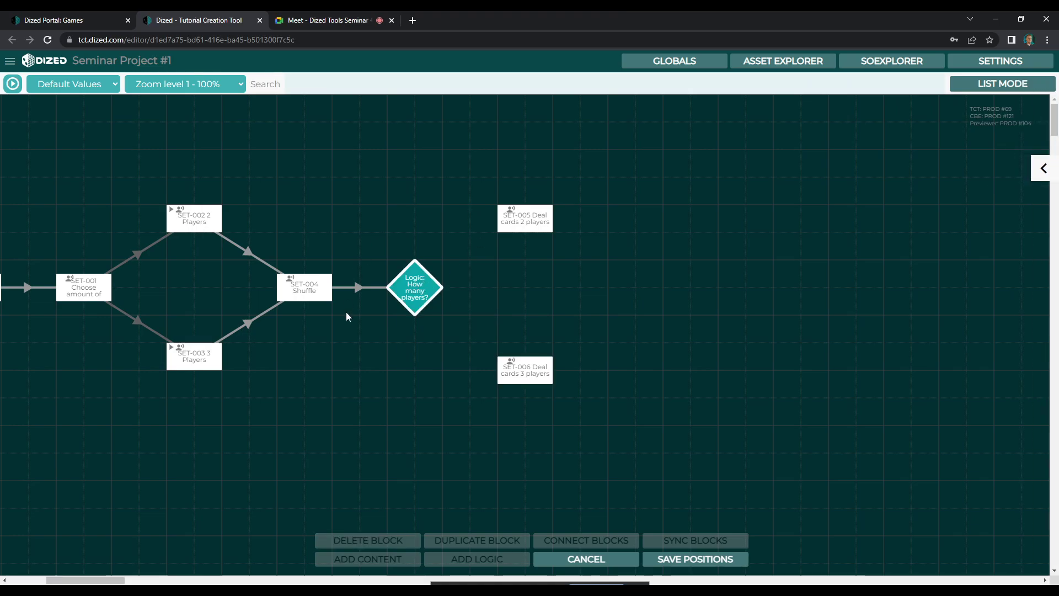
- Open the "How many players?" logic block for editing
{"action": "left_click", "coordinate": [429, 284]}
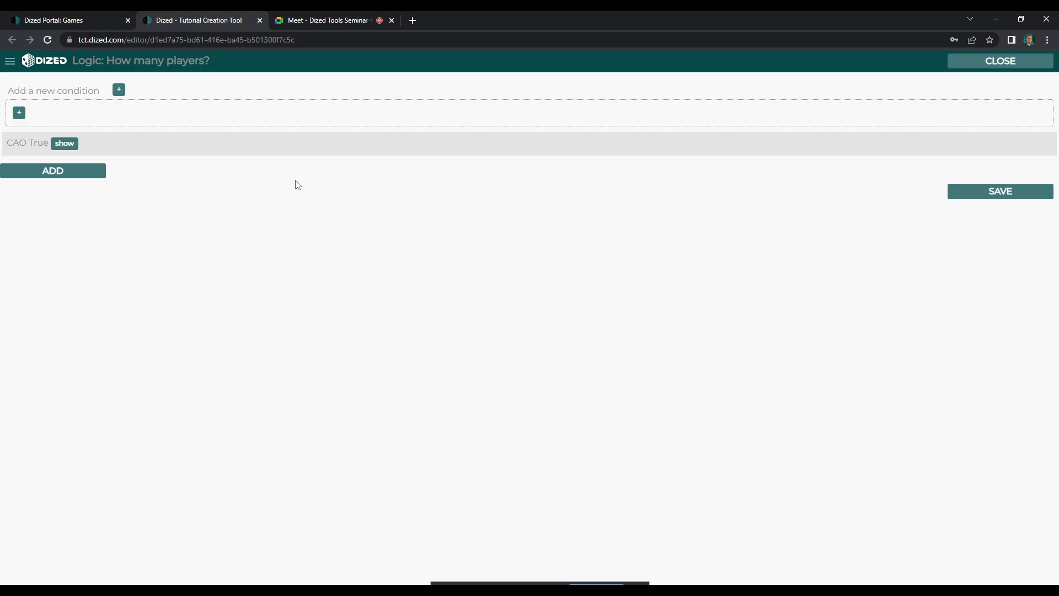
{"action": "left_click", "coordinate": [20, 113]}
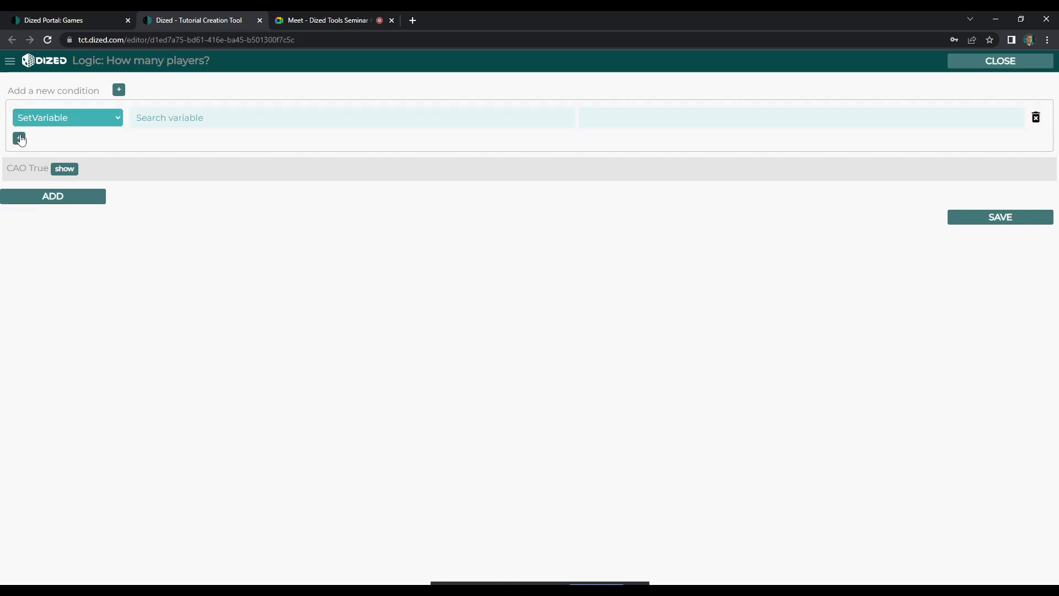
{"action": "left_click", "coordinate": [35, 118]}
{"action": "left_click", "coordinate": [34, 120]}
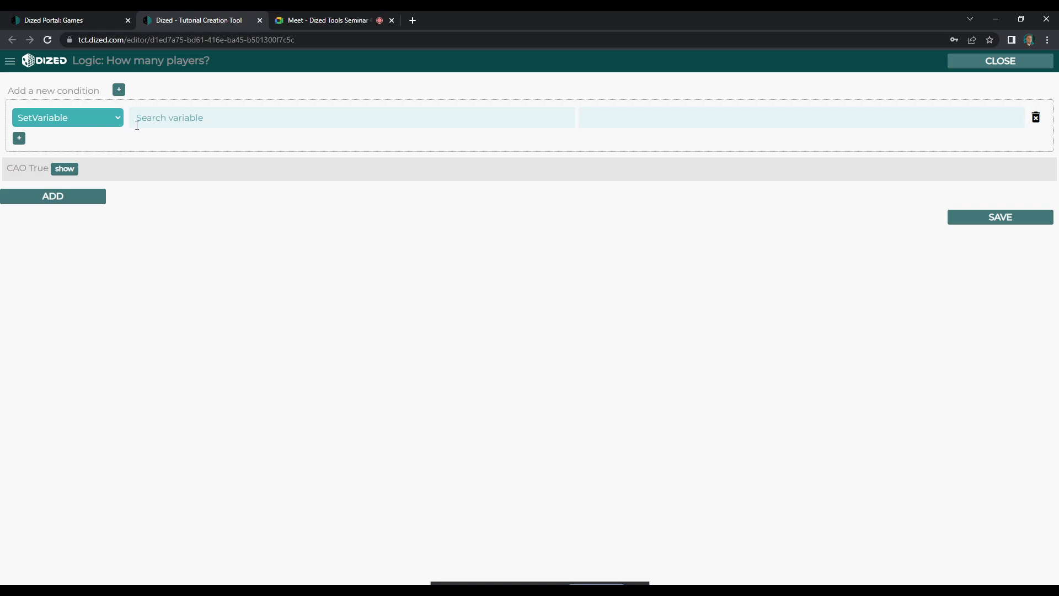
{"action": "left_click", "coordinate": [19, 139]}
{"action": "left_click", "coordinate": [39, 144]}
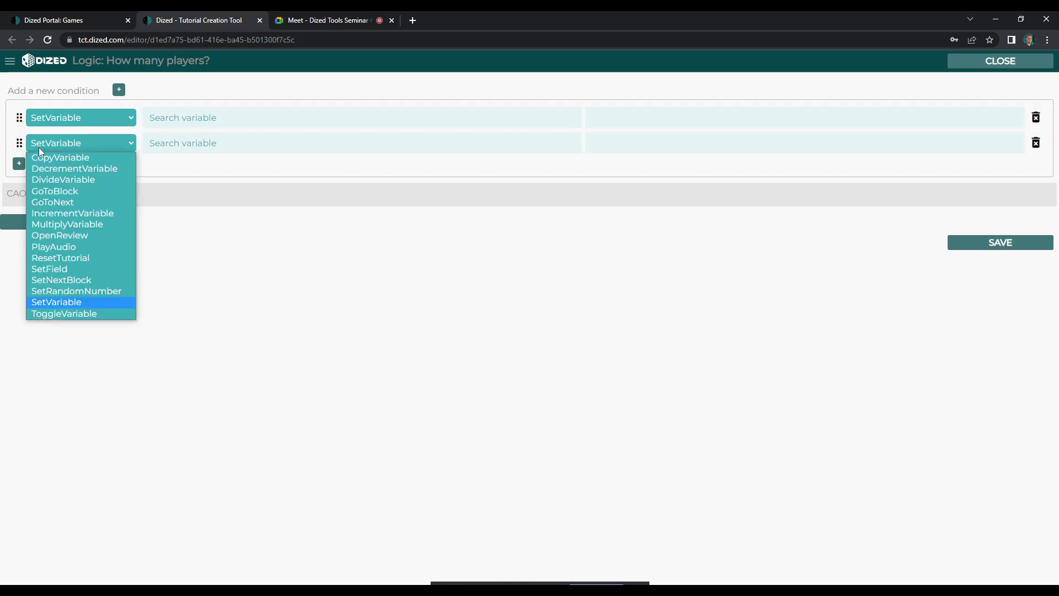
{"action": "left_click", "coordinate": [45, 191]}
{"action": "left_click", "coordinate": [66, 142]}
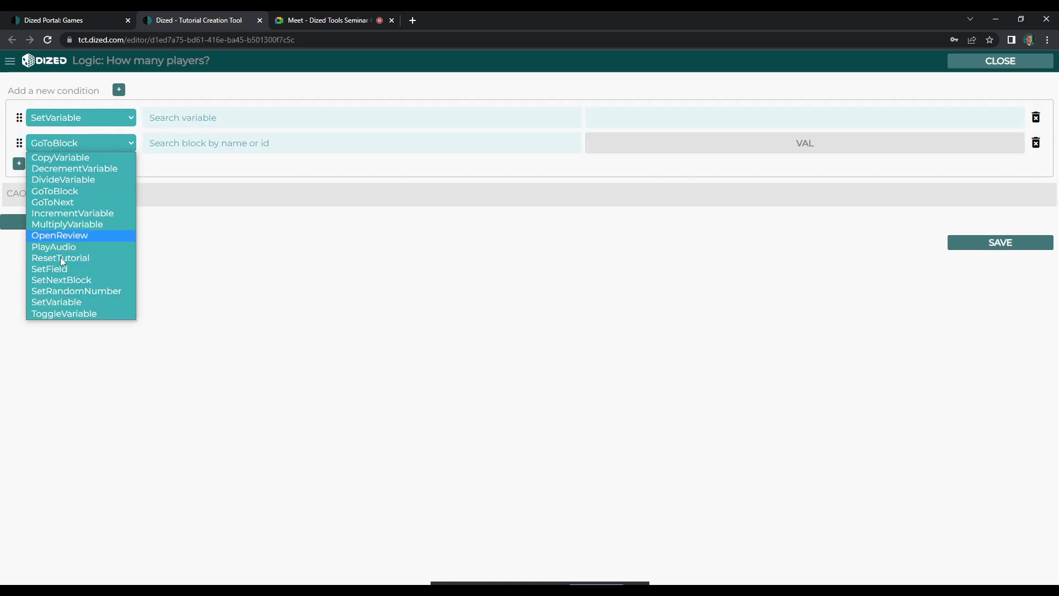
{"action": "left_click", "coordinate": [156, 170]}
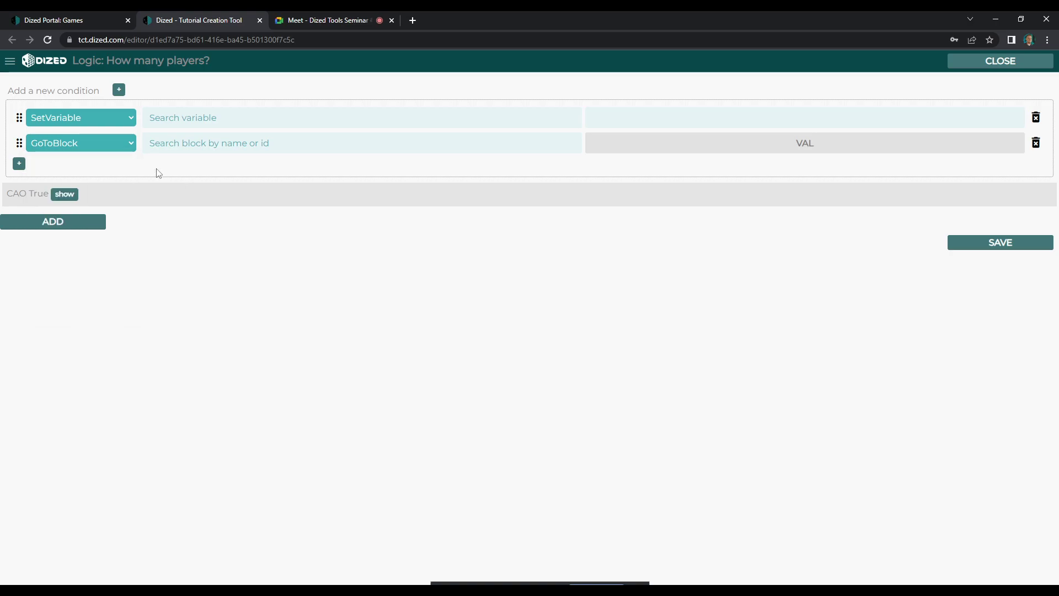
{"action": "left_click", "coordinate": [1036, 144]}
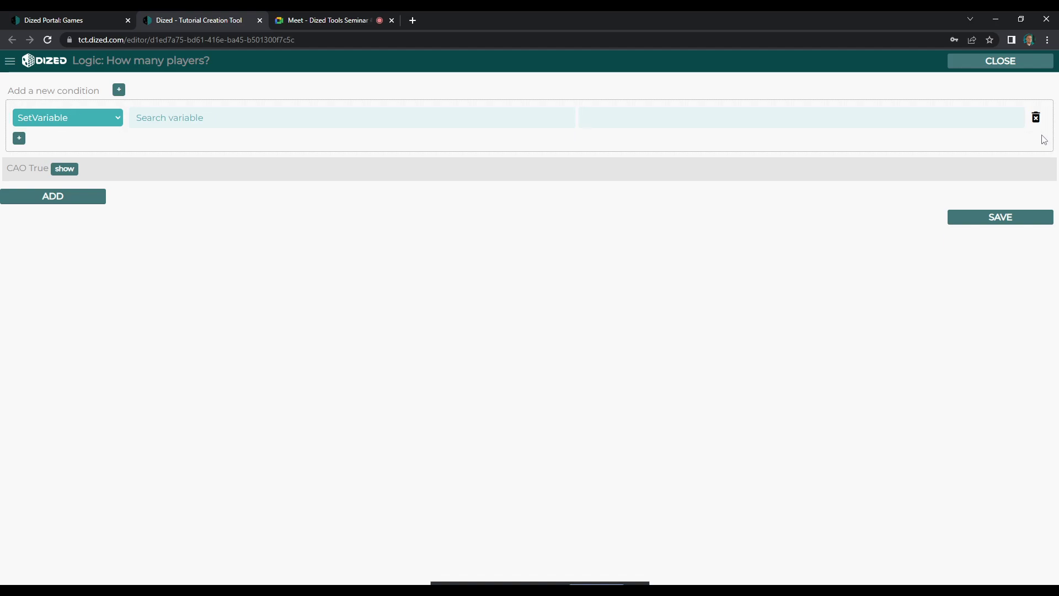
{"action": "left_click", "coordinate": [1037, 119]}
- Add a condition group to the logic block that checks whether $playersCount EQ 2
{"action": "left_click_drag", "start_coordinate": [27, 91], "coordinate": [65, 91]}
{"action": "left_click", "coordinate": [65, 90]}
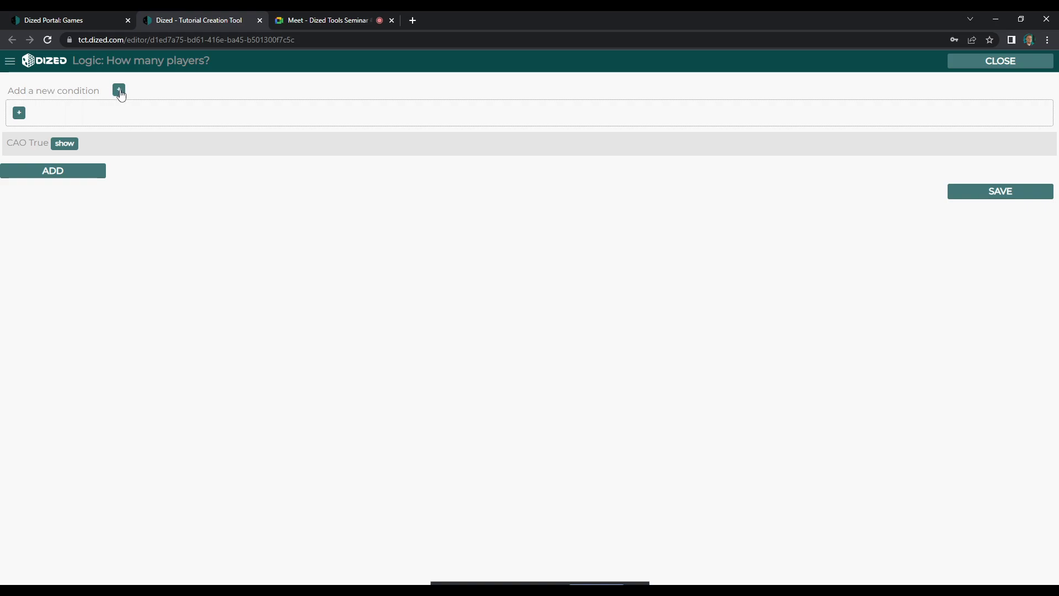
{"action": "left_click", "coordinate": [120, 92]}
{"action": "left_click_drag", "start_coordinate": [70, 134], "coordinate": [46, 138]}
{"action": "left_click", "coordinate": [164, 109]}
{"action": "left_click_drag", "start_coordinate": [71, 133], "coordinate": [45, 137]}
{"action": "type", "text": "pla"}
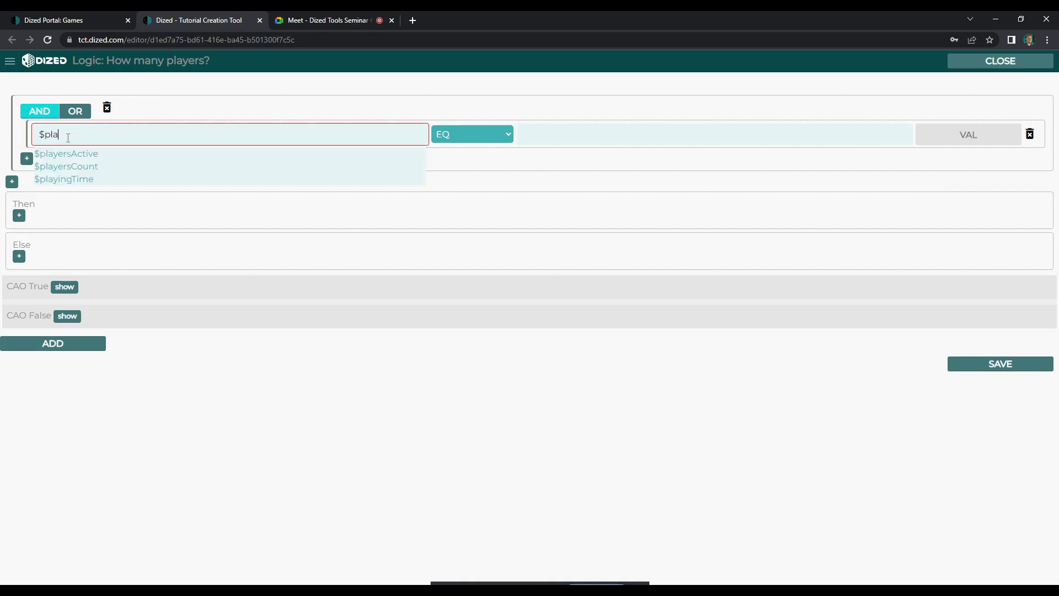
{"action": "type", "text": "y"}
{"action": "left_click", "coordinate": [85, 167]}
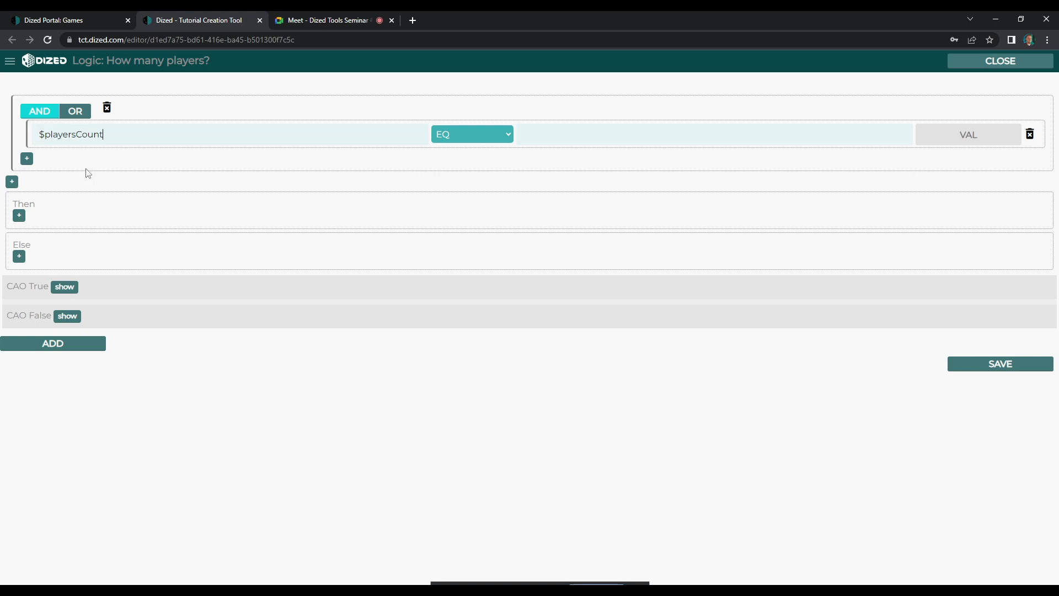
{"action": "left_click", "coordinate": [473, 133]}
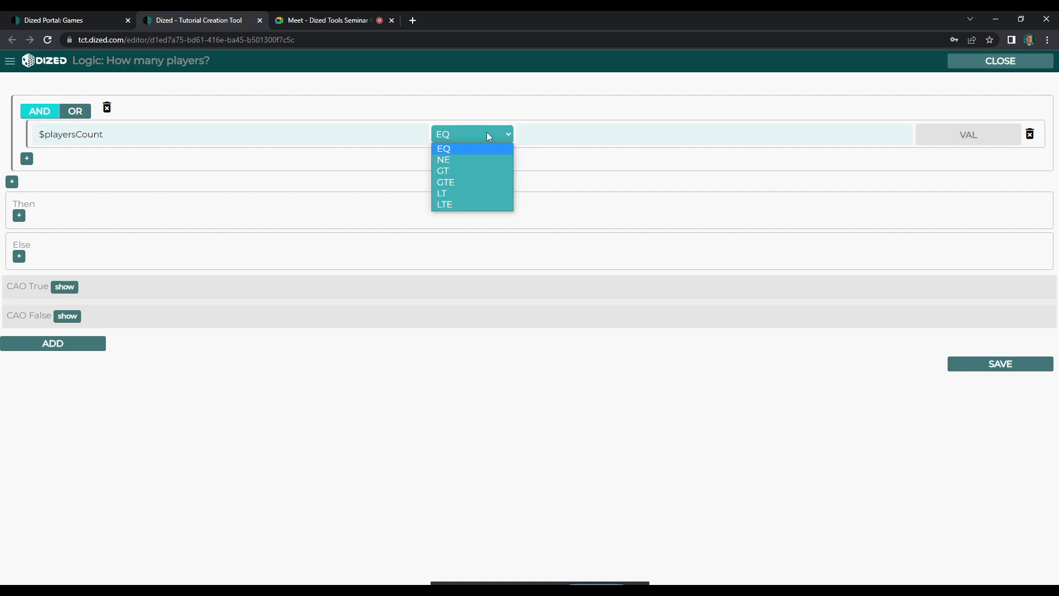
{"action": "left_click", "coordinate": [494, 118]}
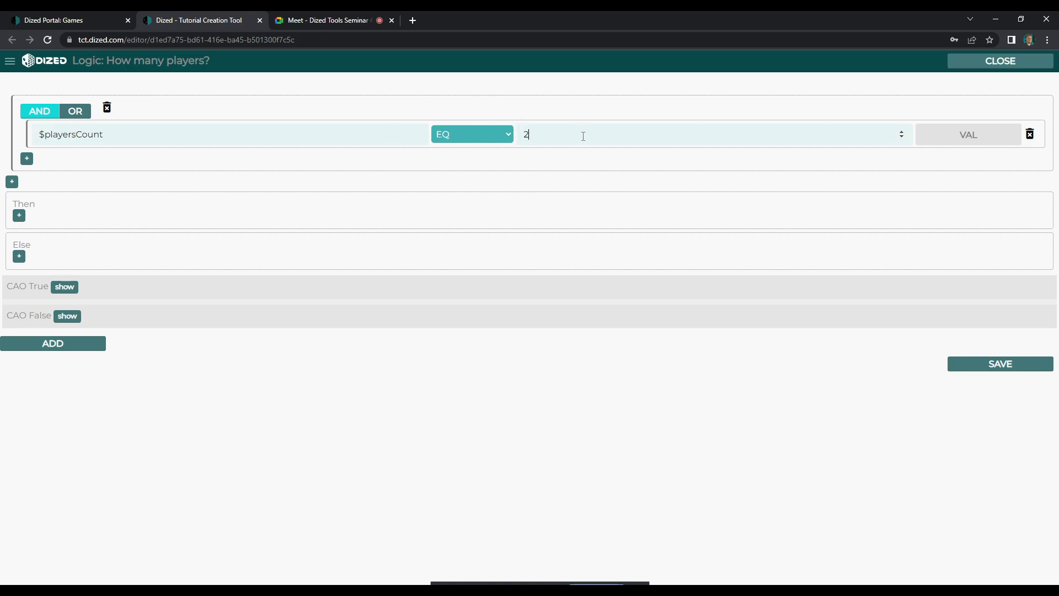
- Add a GoToBlock action under Then for the 2-player condition, targeting SET-005 Deal cards 2 players
{"action": "double_click", "coordinate": [26, 203]}
{"action": "left_click", "coordinate": [37, 210]}
{"action": "left_click", "coordinate": [19, 216]}
{"action": "left_click", "coordinate": [48, 219]}
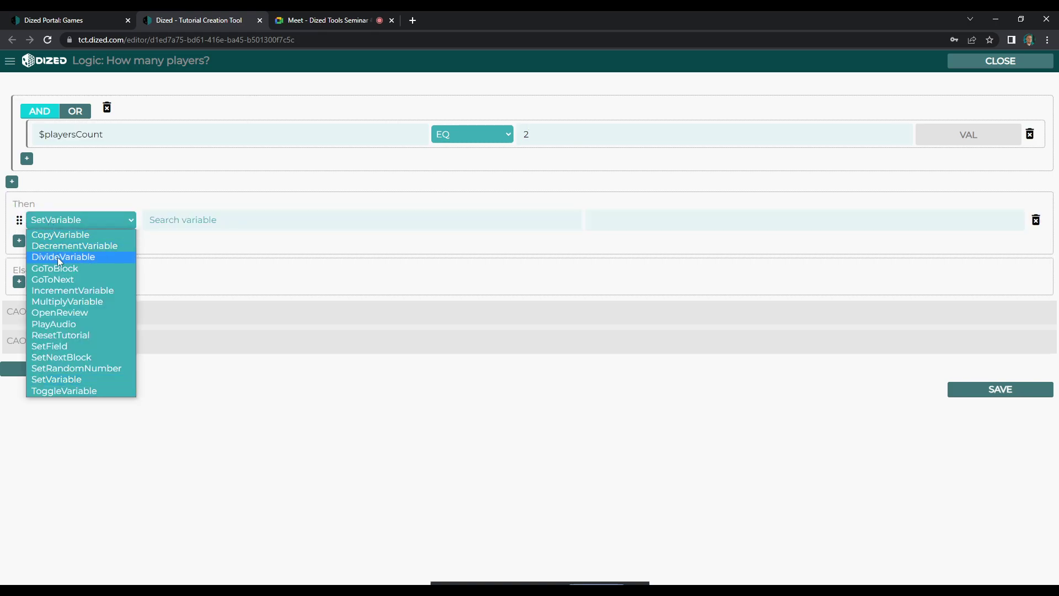
{"action": "left_click", "coordinate": [61, 268]}
{"action": "left_click", "coordinate": [205, 226]}
{"action": "type", "text": "2"}
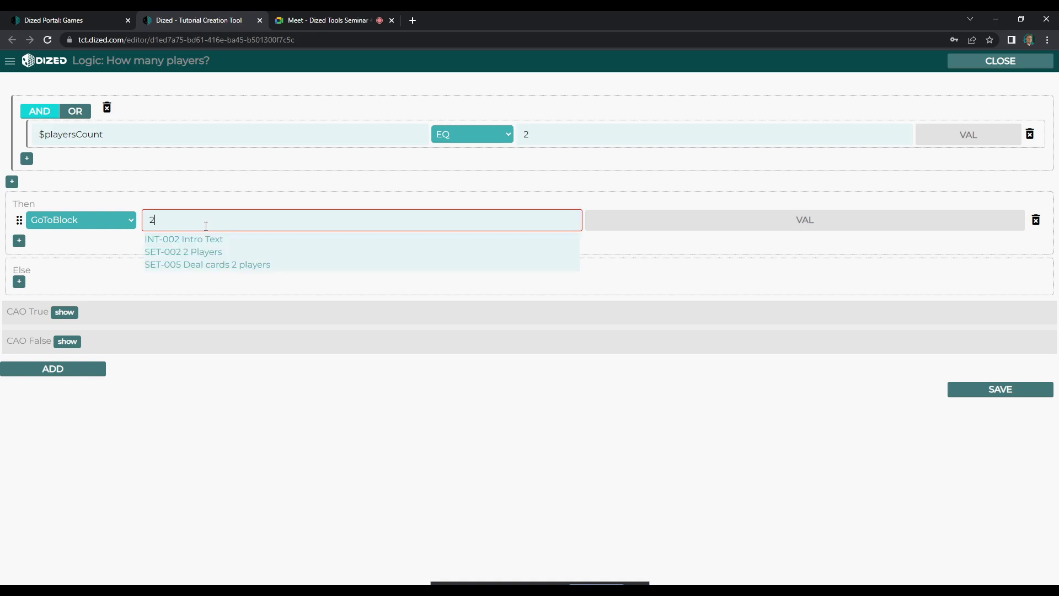
{"action": "left_click", "coordinate": [207, 268]}
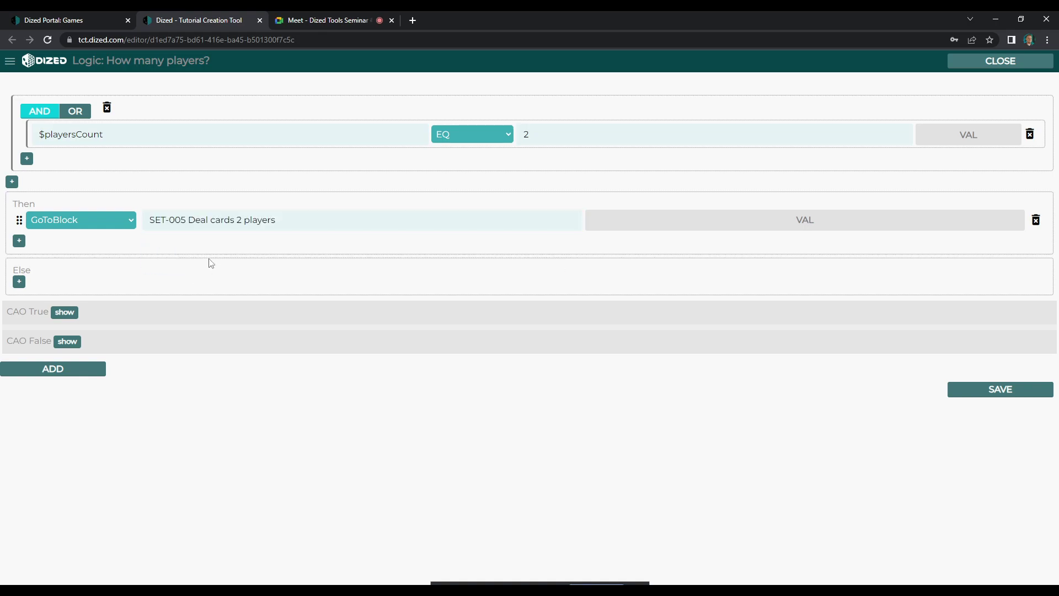
{"action": "left_click", "coordinate": [955, 392]}
{"action": "left_click", "coordinate": [18, 283]}
{"action": "left_click", "coordinate": [45, 287]}
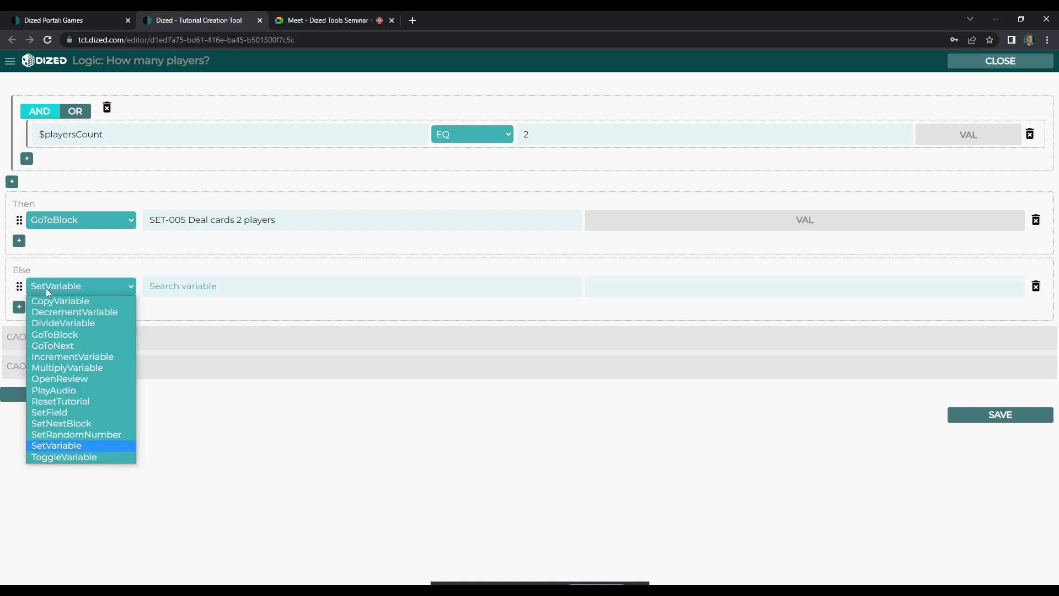
{"action": "left_click", "coordinate": [45, 334]}
{"action": "left_click", "coordinate": [182, 285]}
{"action": "type", "text": "set"}
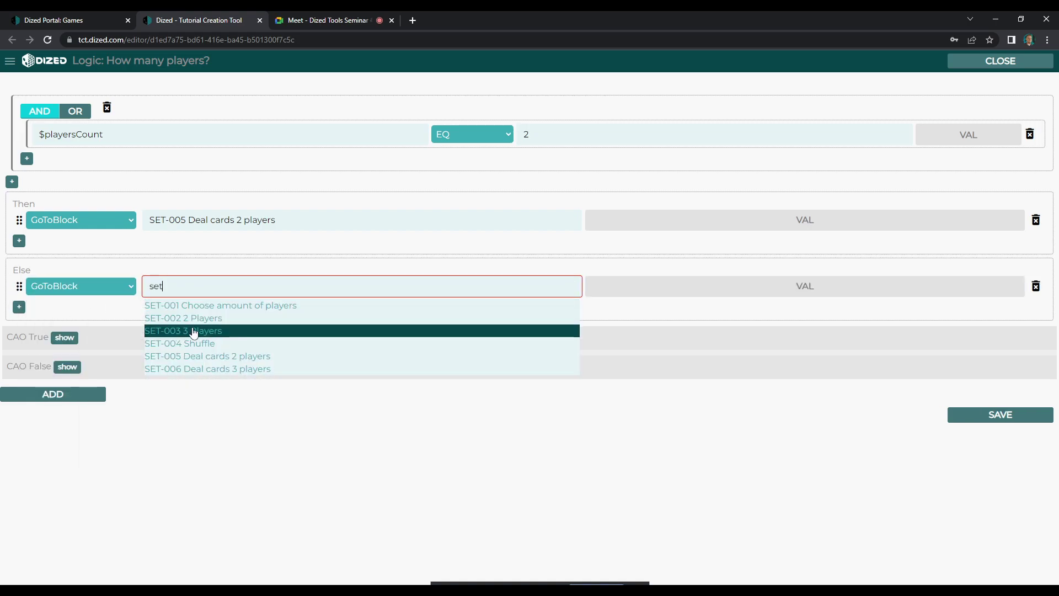
{"action": "left_click", "coordinate": [222, 369]}
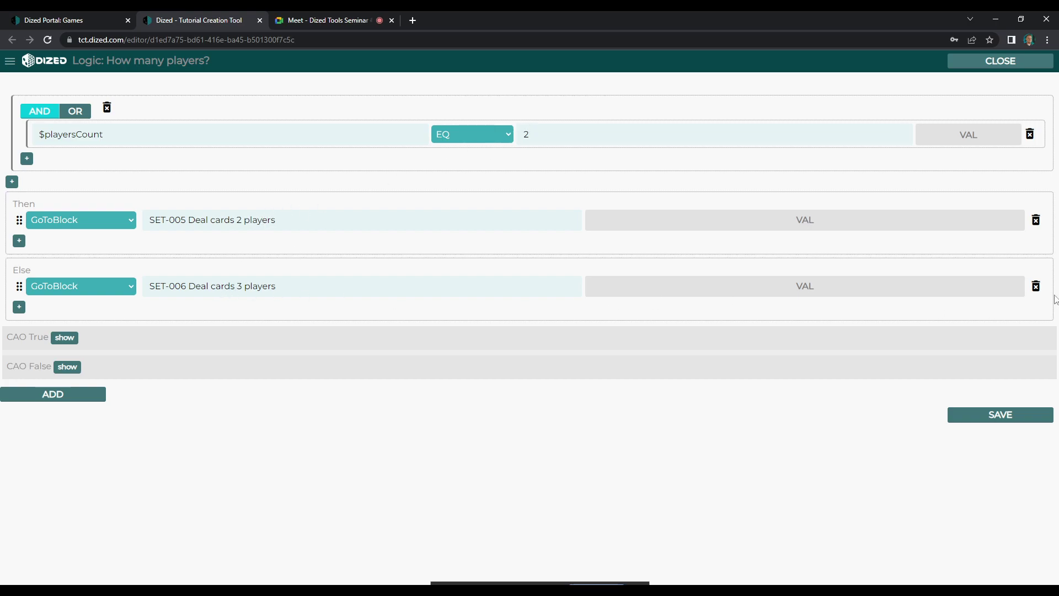
{"action": "left_click", "coordinate": [1036, 286]}
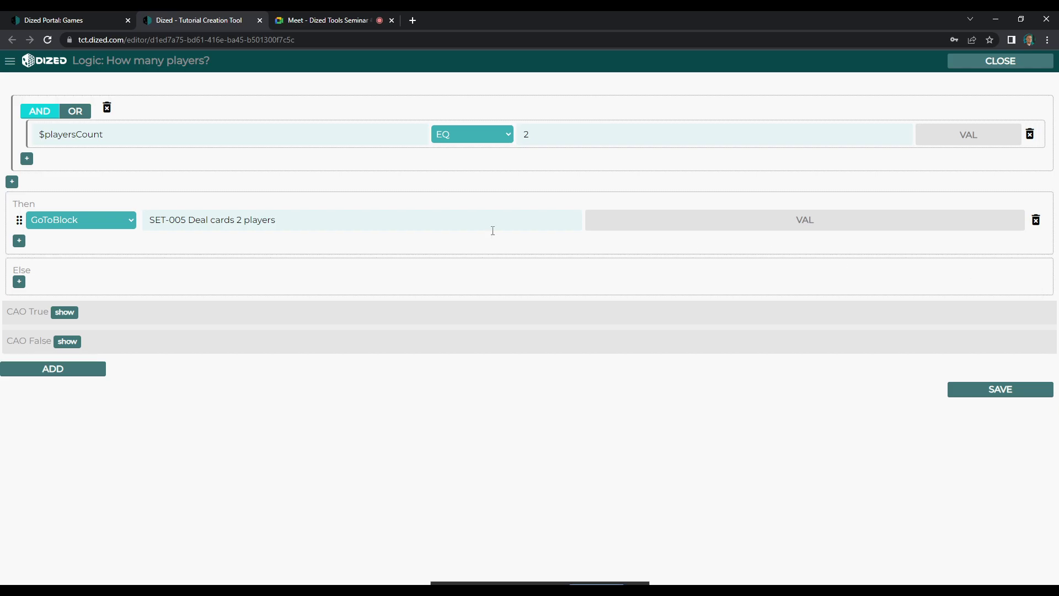
- Add a second logic section with a condition group that checks whether $playersCount EQ 3
{"action": "left_click", "coordinate": [77, 369]}
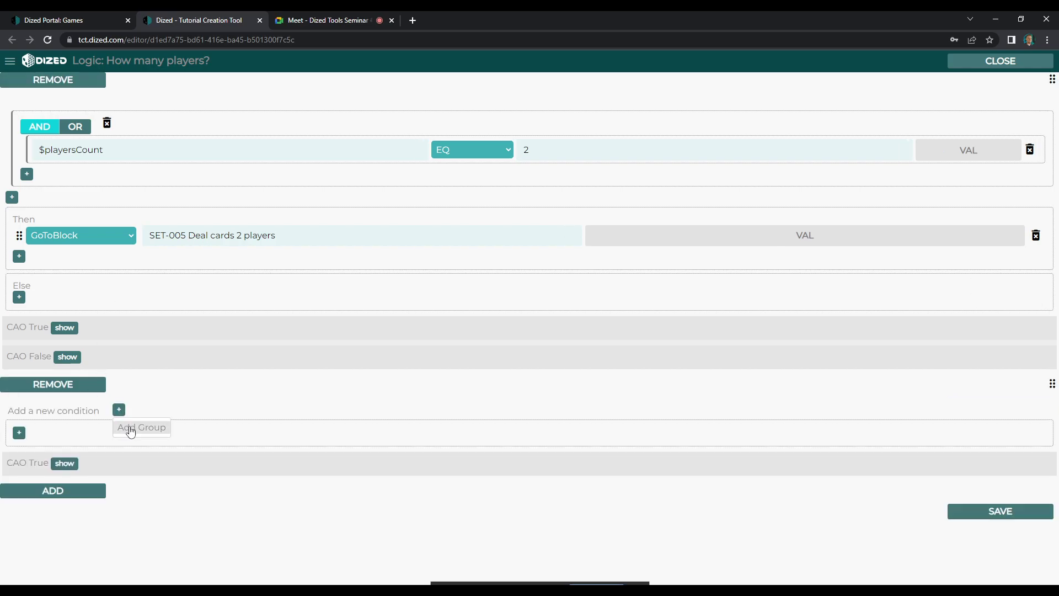
{"action": "left_click", "coordinate": [118, 410]}
{"action": "type", "text": "$turn"}
{"action": "mouse_move", "coordinate": [61, 455]}
{"action": "left_mouse_down"}
{"action": "mouse_move", "coordinate": [38, 456]}
{"action": "mouse_move", "coordinate": [47, 458]}
{"action": "left_mouse_up"}
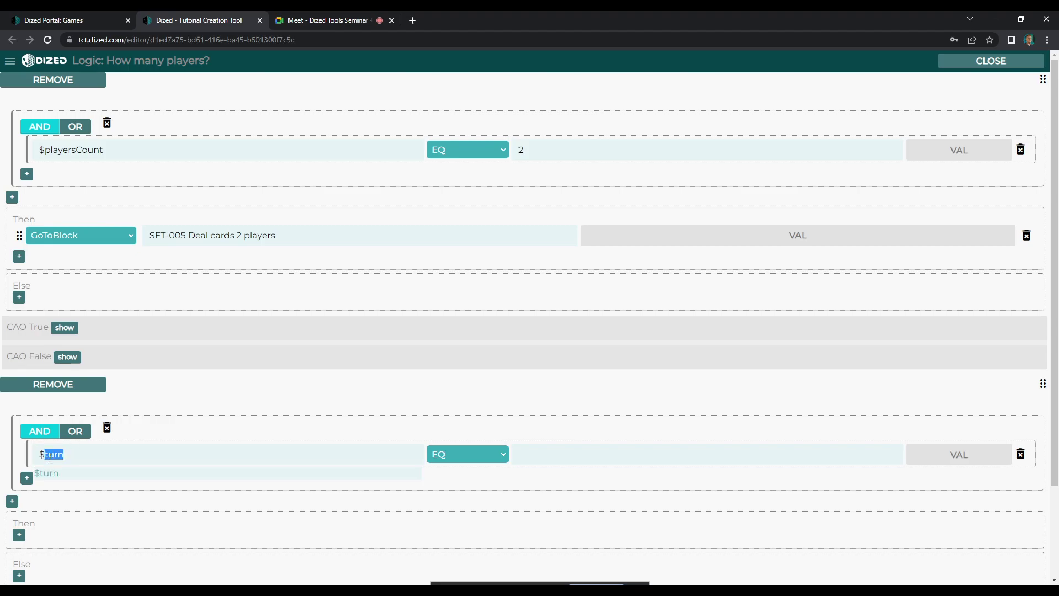
{"action": "type", "text": "play4er"}
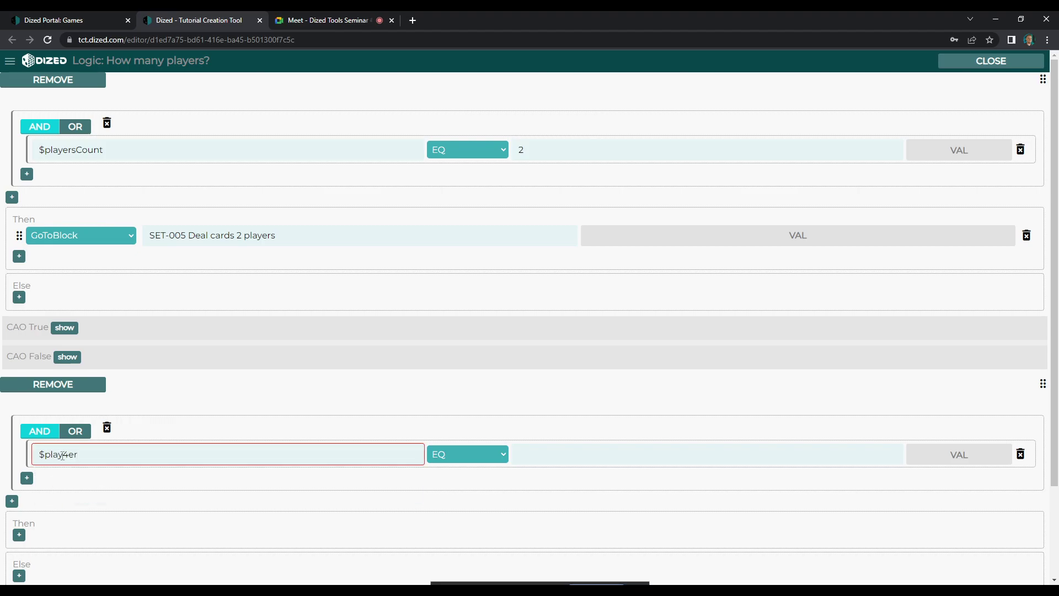
{"action": "left_click", "coordinate": [97, 485]}
{"action": "type", "text": "3"}
- Add a GoToBlock action under Then for the 3-player condition, targeting SET-006 Deal cards 3 players
{"action": "scroll", "coordinate": [505, 436], "scroll_direction": "down", "scroll_amount": 3}
{"action": "left_click", "coordinate": [21, 431]}
{"action": "left_click", "coordinate": [66, 403]}
{"action": "left_click", "coordinate": [72, 449]}
{"action": "scroll", "coordinate": [196, 486], "scroll_direction": "up", "scroll_amount": 1}
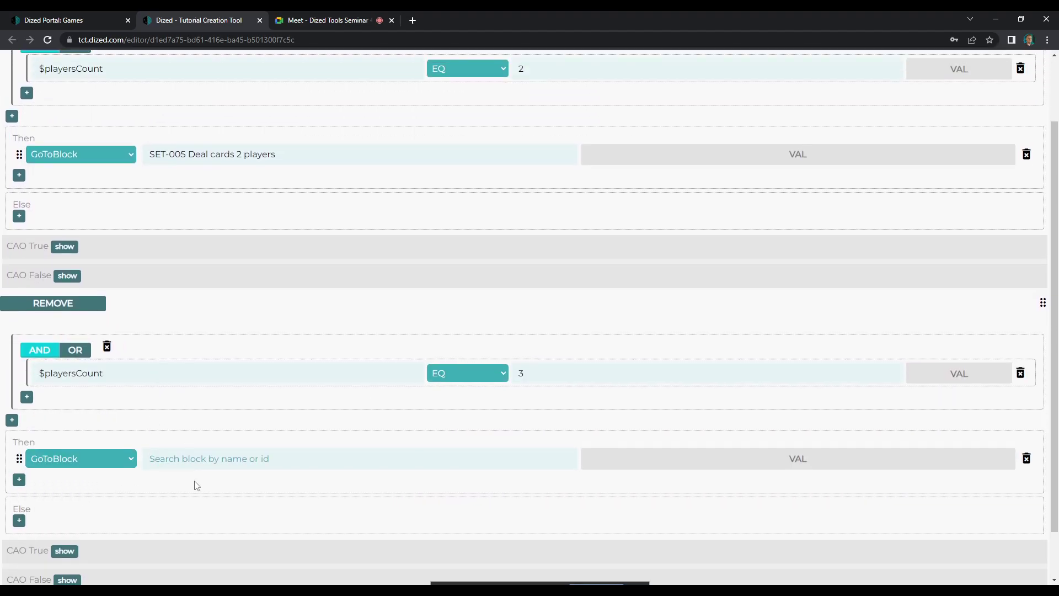
{"action": "type", "text": "set"}
{"action": "left_click", "coordinate": [207, 541]}
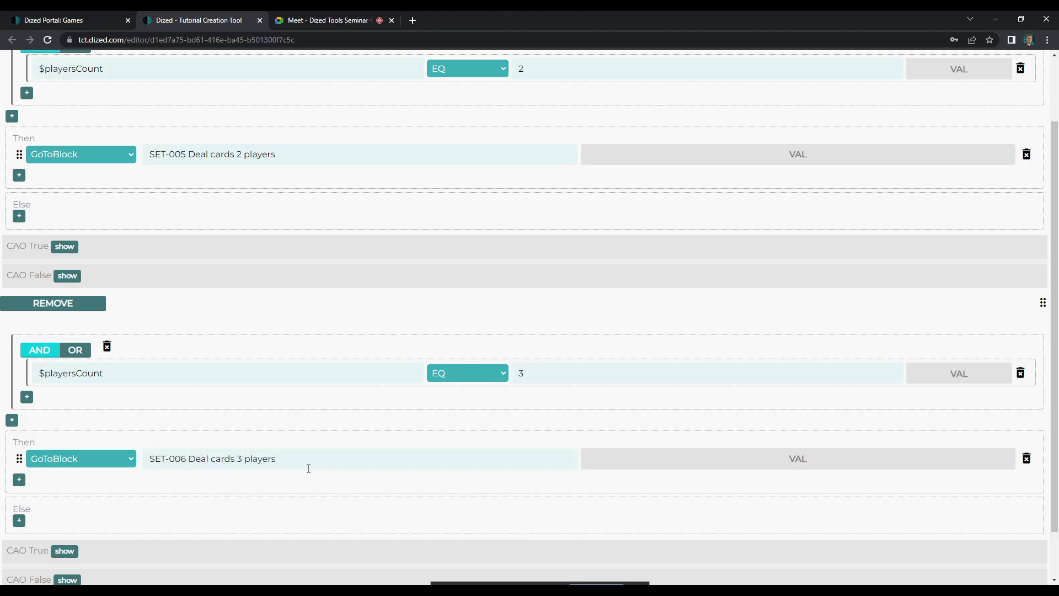
- Save the logic block with both player-count conditions and close its editor to return to the flowchart
{"action": "scroll", "coordinate": [312, 468], "scroll_direction": "up", "scroll_amount": 2}
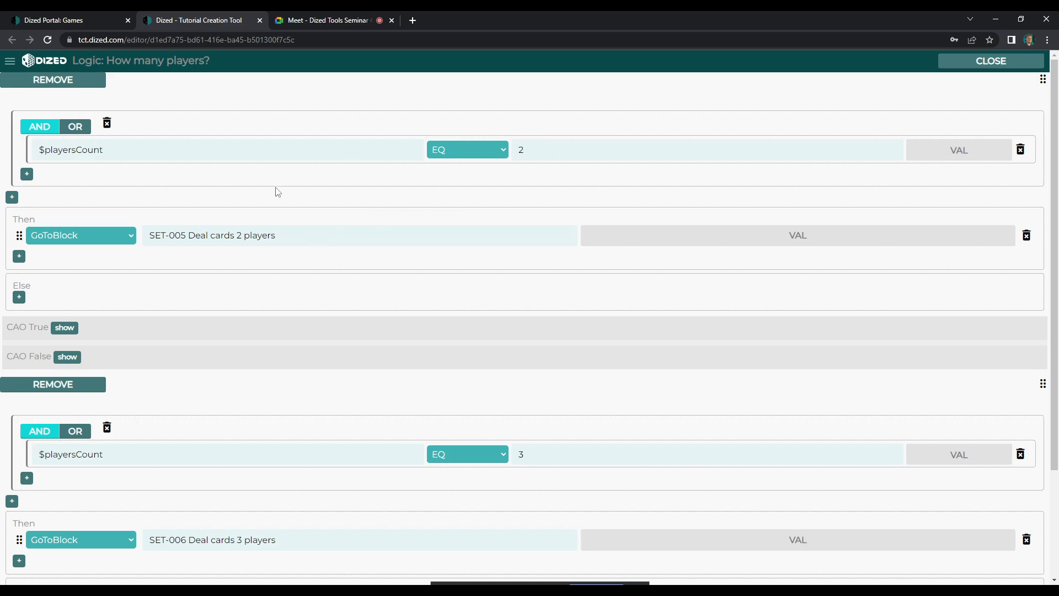
{"action": "scroll", "coordinate": [274, 198], "scroll_direction": "down", "scroll_amount": 3}
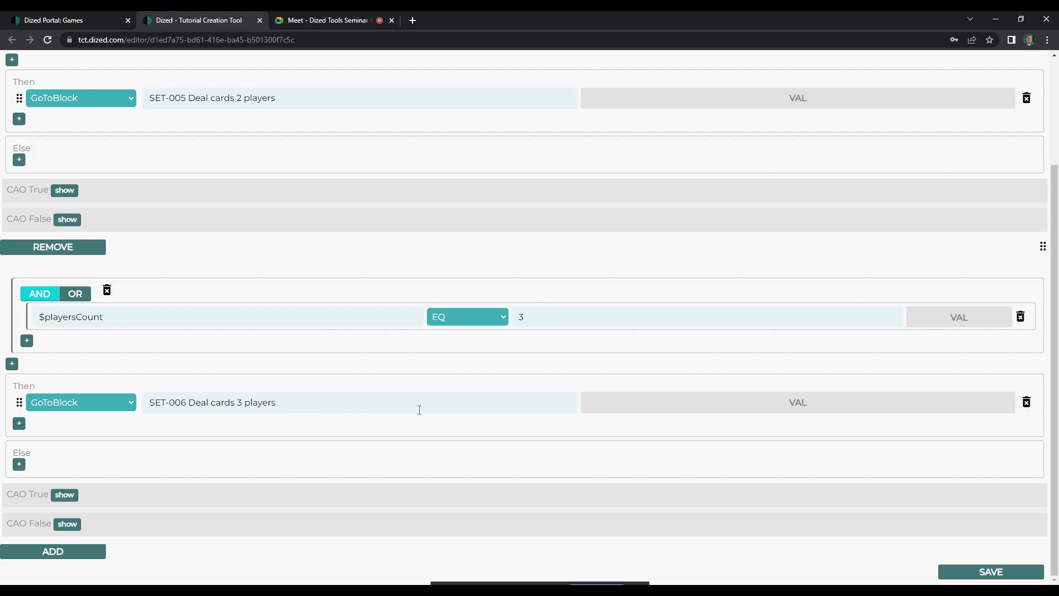
{"action": "left_click", "coordinate": [975, 574]}
{"action": "scroll", "coordinate": [469, 373], "scroll_direction": "up", "scroll_amount": 3}
{"action": "left_click", "coordinate": [991, 61]}
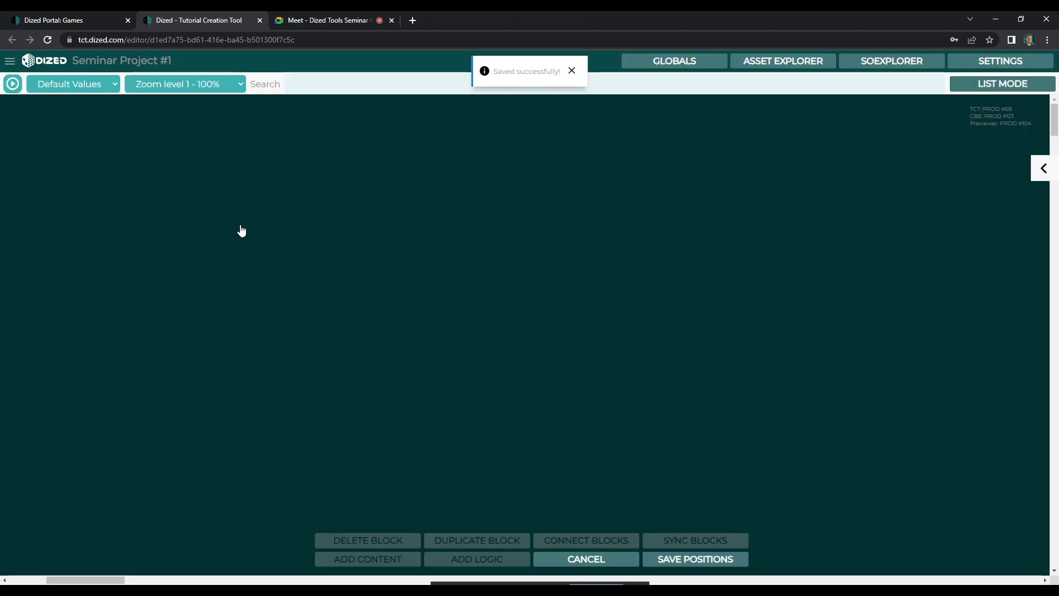
- Examine the click actions of the 3-player button in the SET-001 block, then return to the flowchart without changes
{"action": "double_click", "coordinate": [101, 294]}
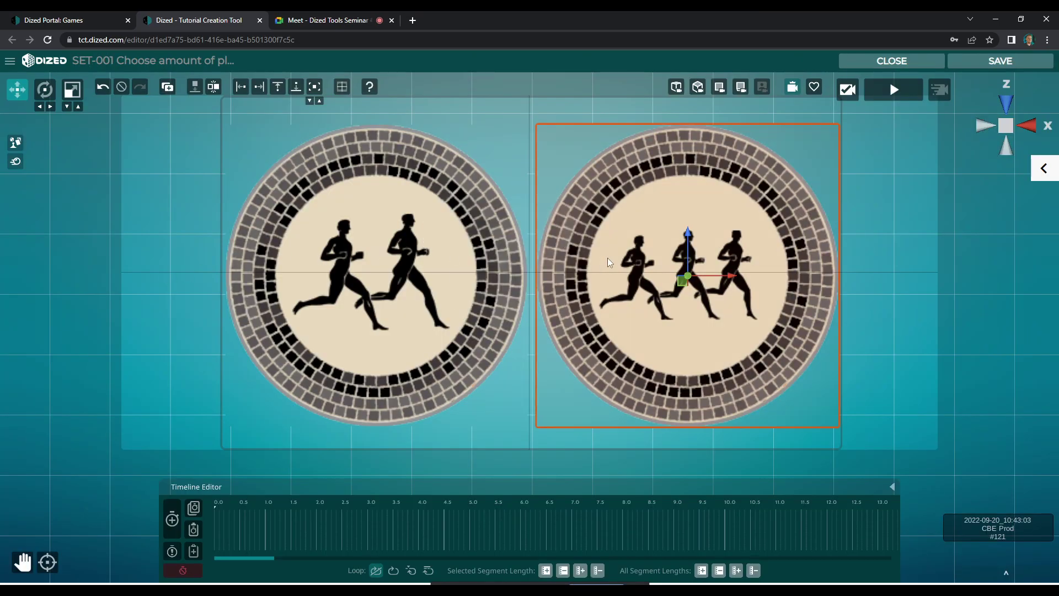
{"action": "left_click", "coordinate": [1048, 172]}
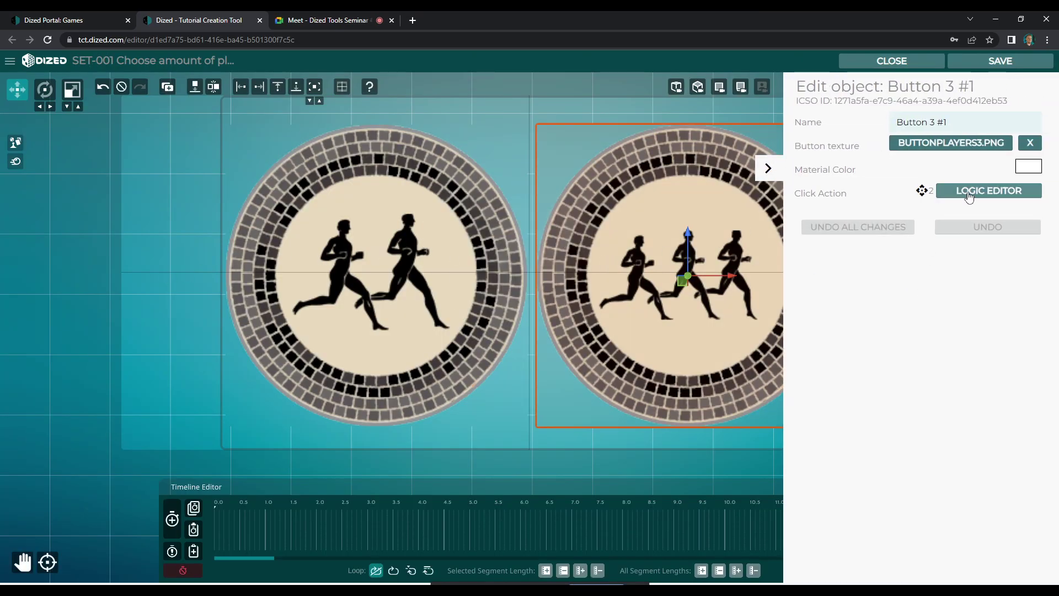
{"action": "left_click", "coordinate": [966, 192]}
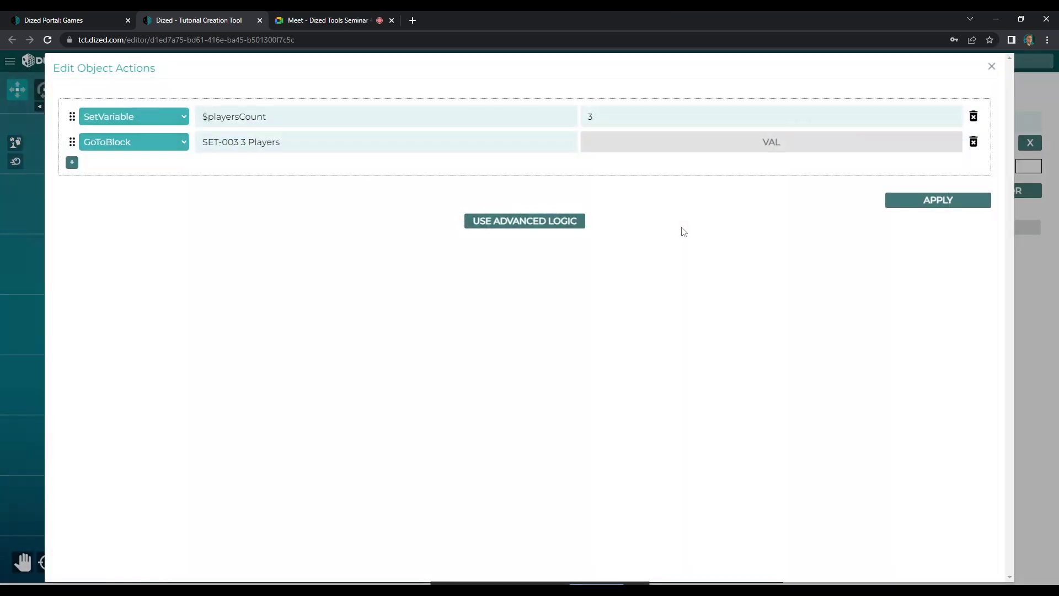
{"action": "left_click", "coordinate": [992, 67]}
{"action": "left_click", "coordinate": [891, 61]}
{"action": "left_click", "coordinate": [426, 296]}
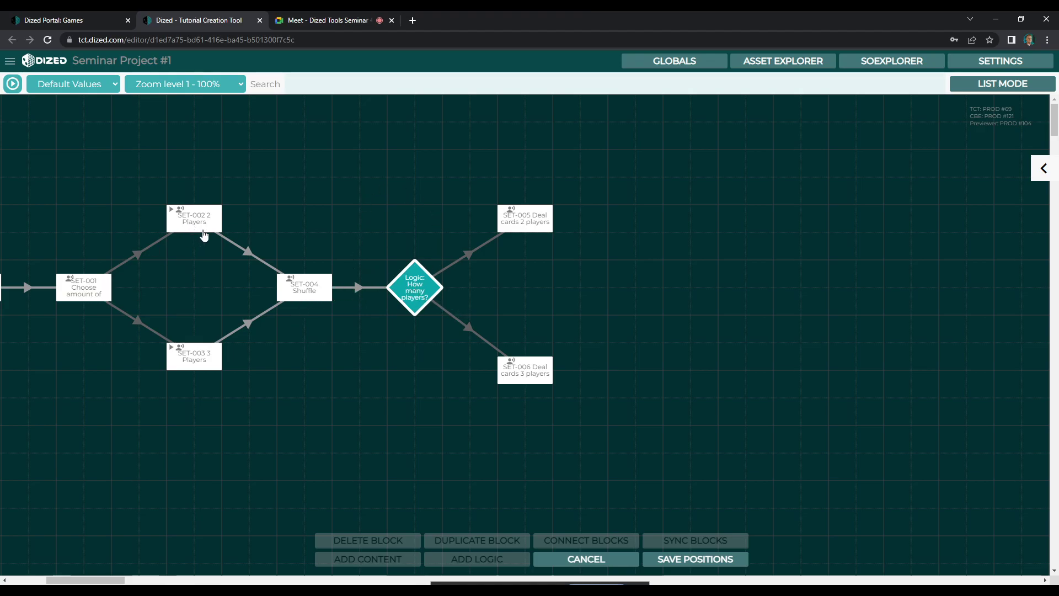
{"action": "left_click", "coordinate": [531, 221]}
{"action": "left_click", "coordinate": [83, 295]}
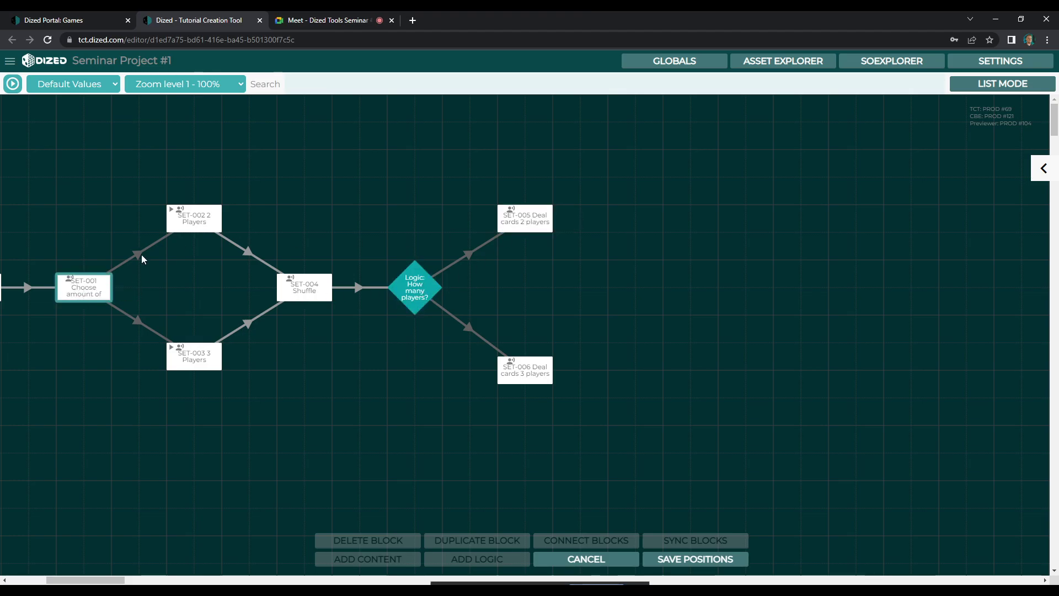
{"action": "left_click", "coordinate": [427, 294]}
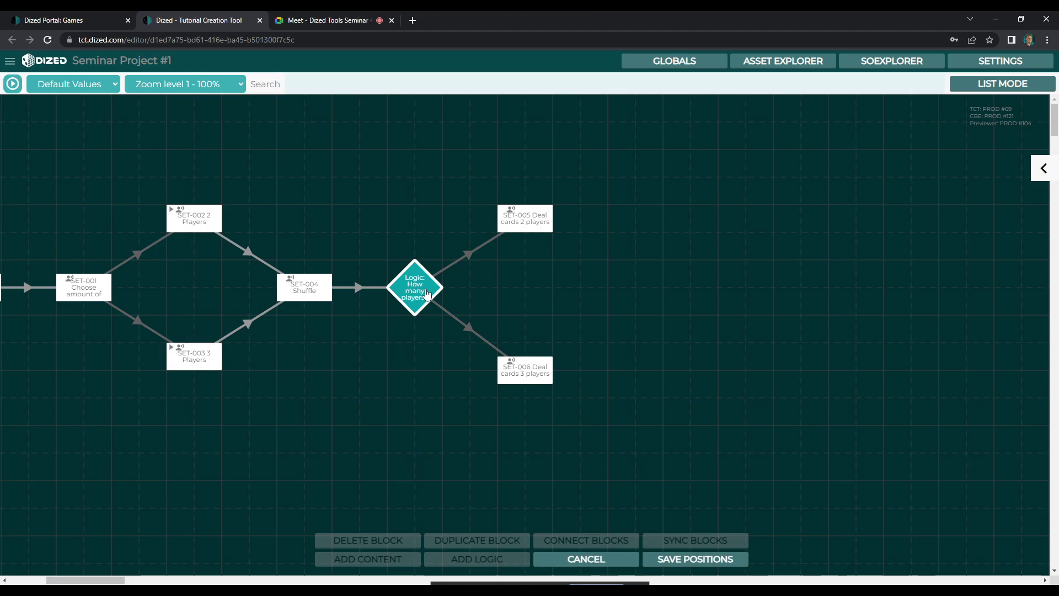
{"action": "left_click", "coordinate": [522, 374]}
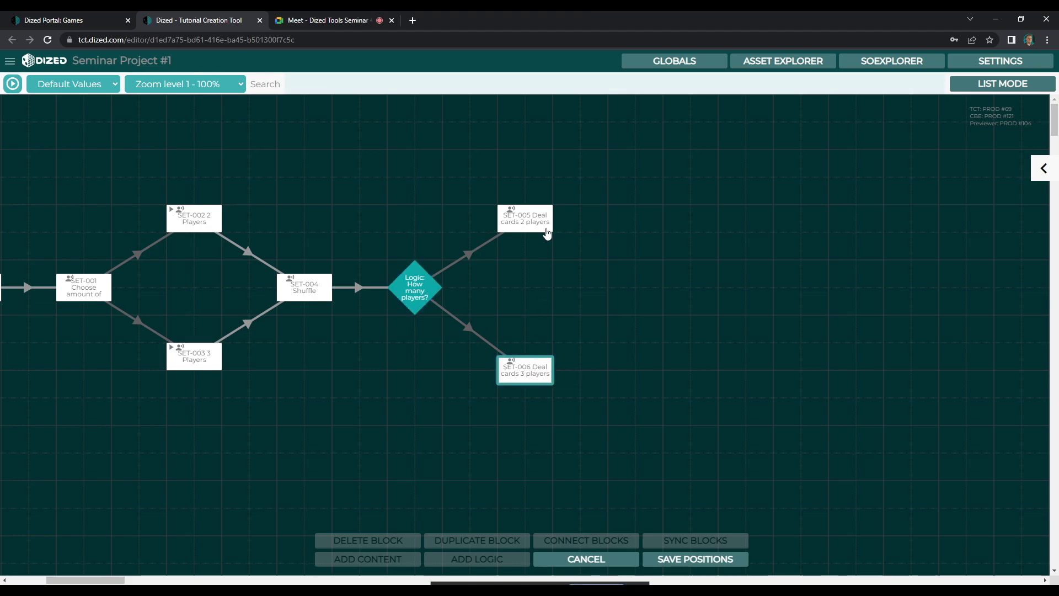
- Check the SET-005 block and close it, open SET-006 Deal cards 3 players, and collapse its content block properties
{"action": "double_click", "coordinate": [526, 222]}
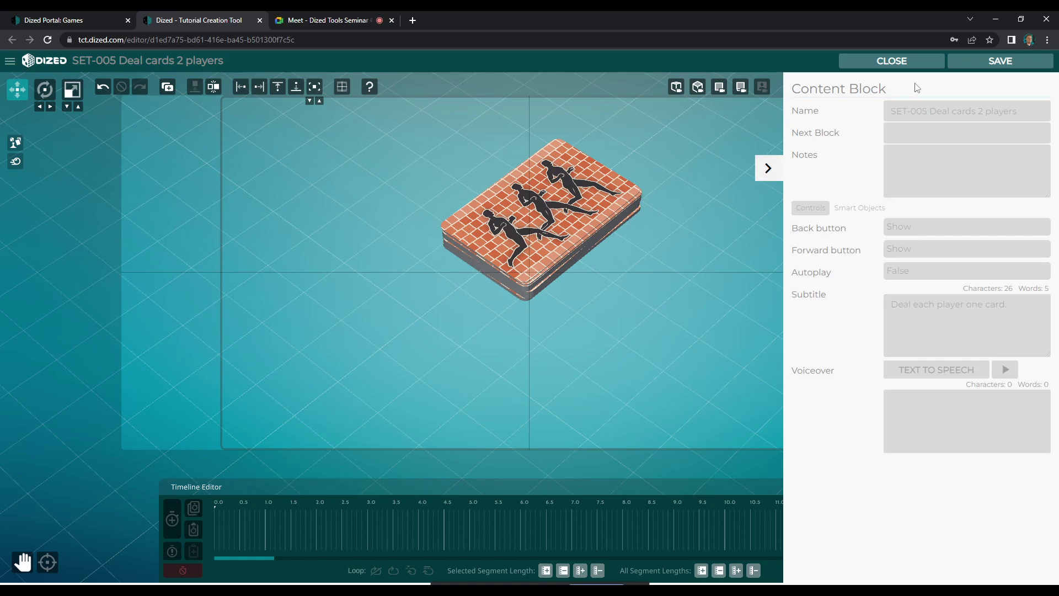
{"action": "left_click", "coordinate": [891, 61]}
{"action": "left_click", "coordinate": [527, 376]}
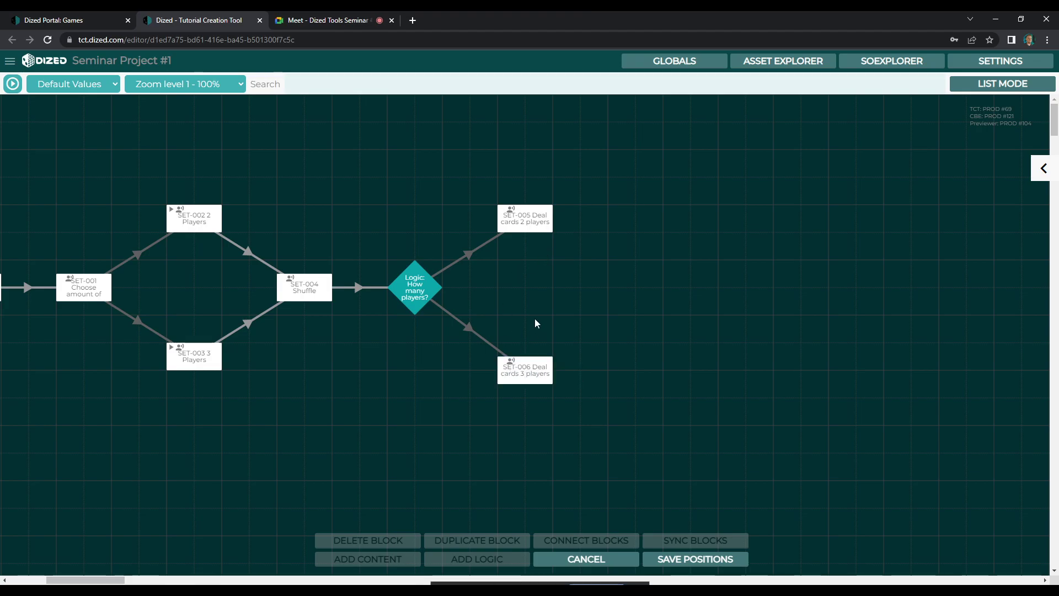
{"action": "double_click", "coordinate": [535, 369]}
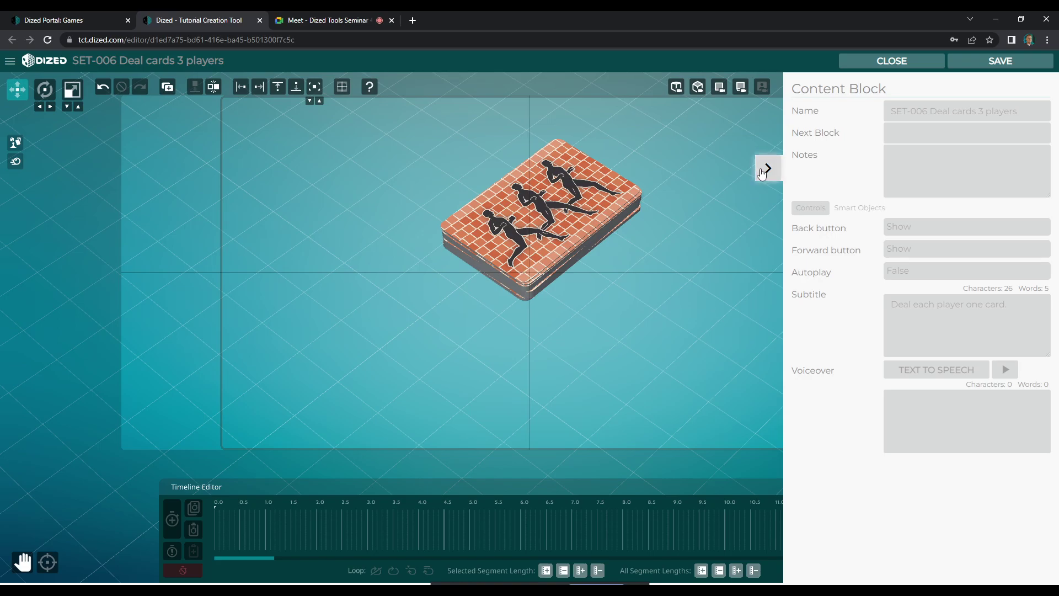
{"action": "left_click", "coordinate": [767, 169]}
{"action": "left_click", "coordinate": [565, 215]}
{"action": "left_click", "coordinate": [557, 367]}
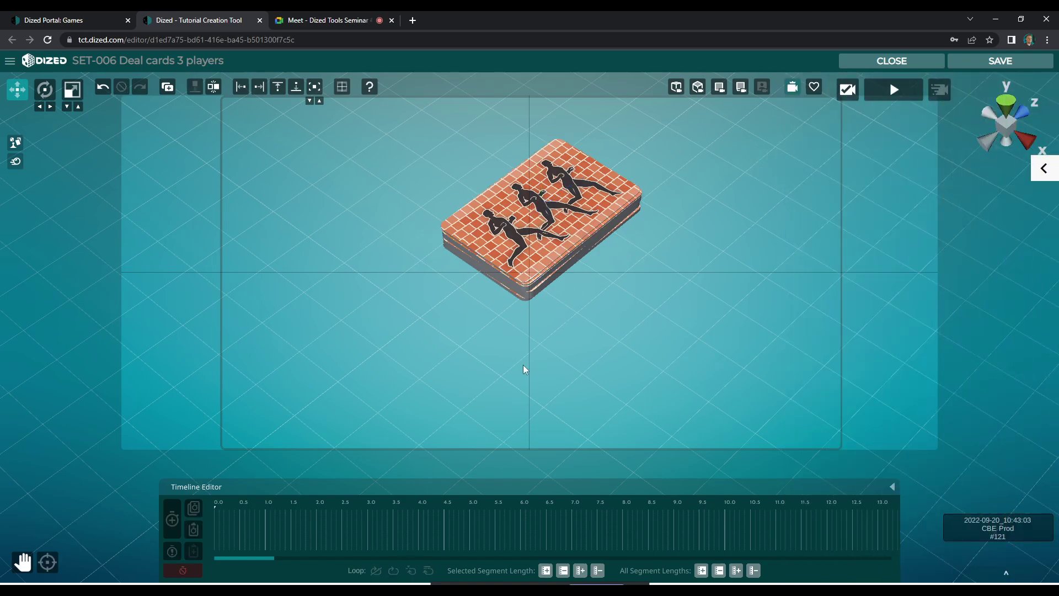
- Record an animation segment in which the deck's top card slides off toward the lower right while rotating to lie roughly horizontal
{"action": "left_click", "coordinate": [512, 247]}
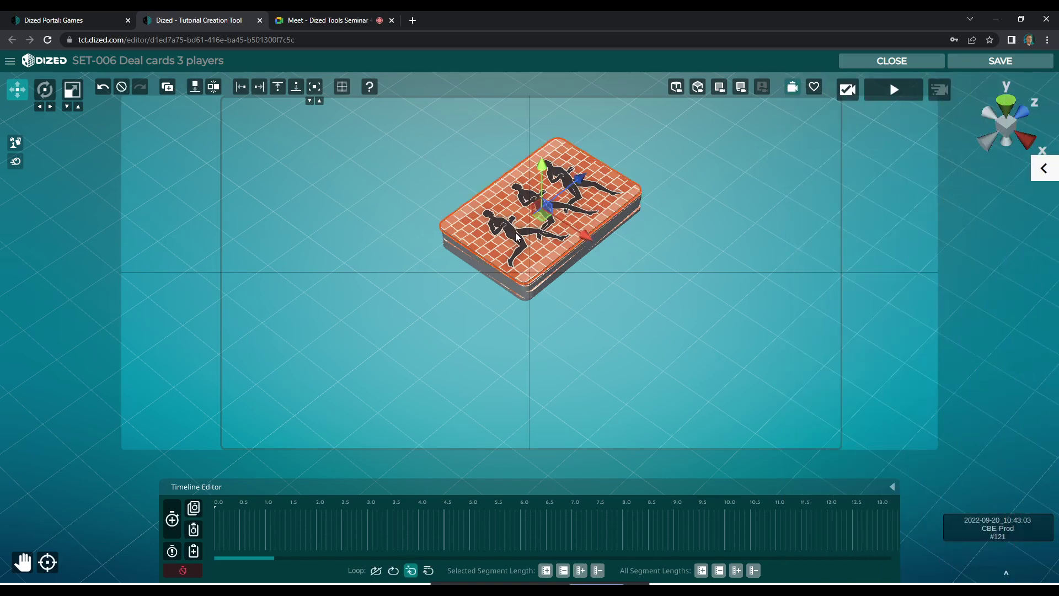
{"action": "left_click", "coordinate": [172, 518]}
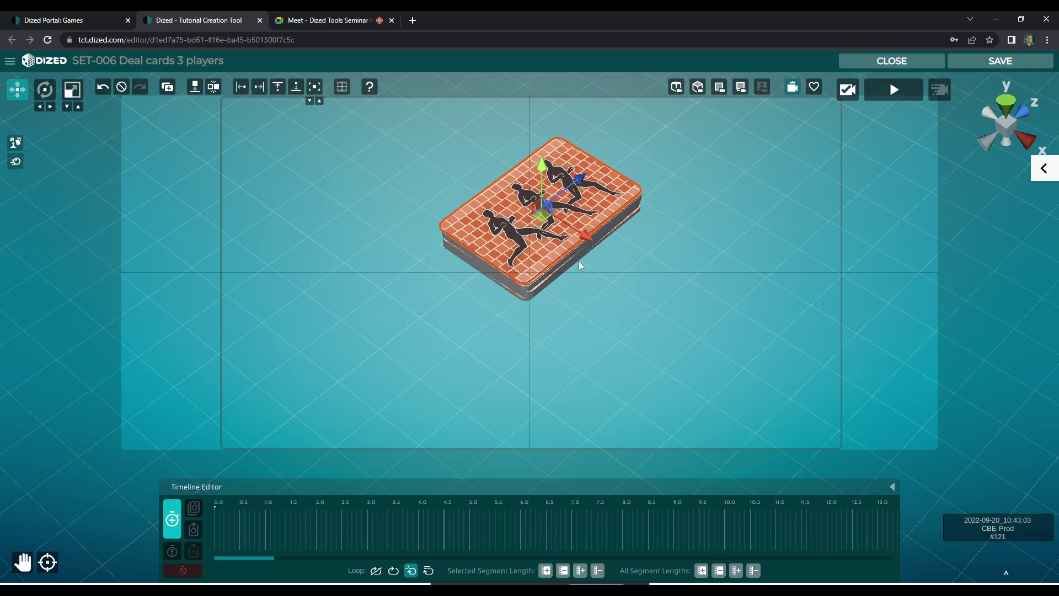
{"action": "left_click_drag", "start_coordinate": [588, 241], "coordinate": [598, 309]}
{"action": "key", "text": "e"}
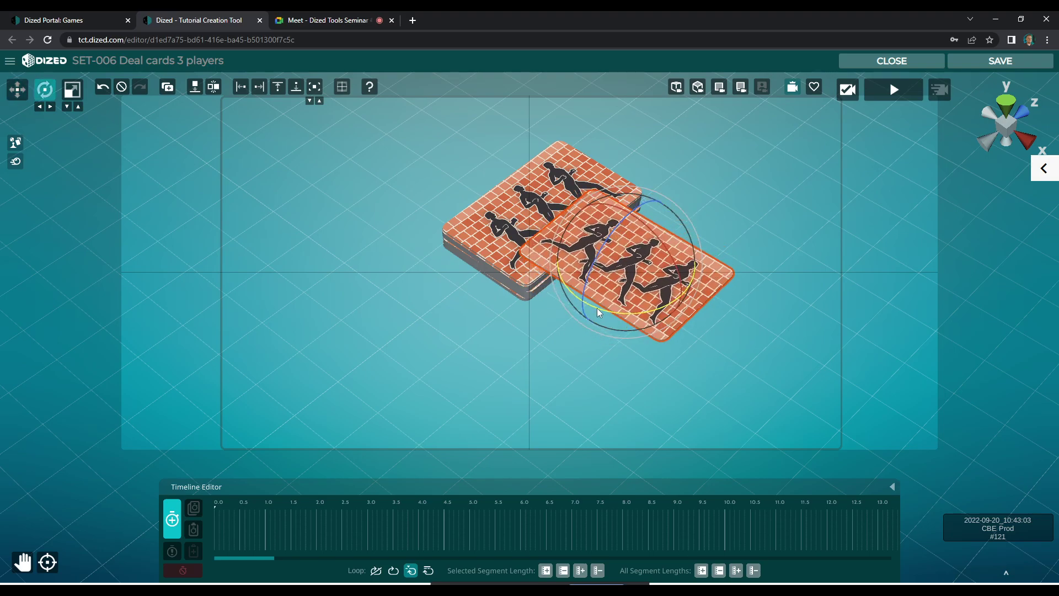
{"action": "key", "text": "w"}
{"action": "left_click_drag", "start_coordinate": [663, 290], "coordinate": [685, 304]}
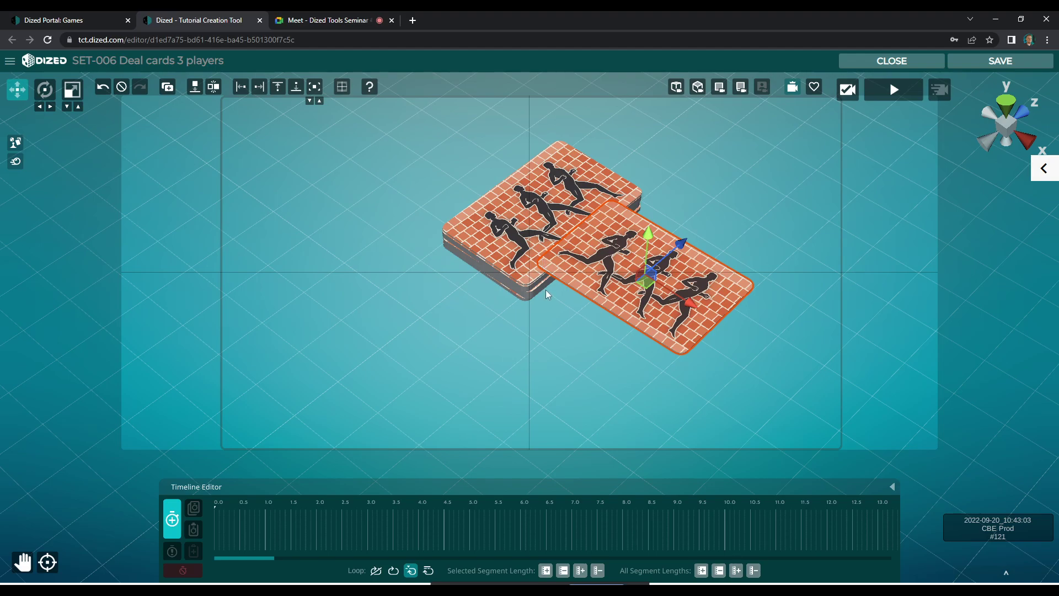
{"action": "key", "text": "e"}
{"action": "left_click_drag", "start_coordinate": [686, 320], "coordinate": [674, 323]}
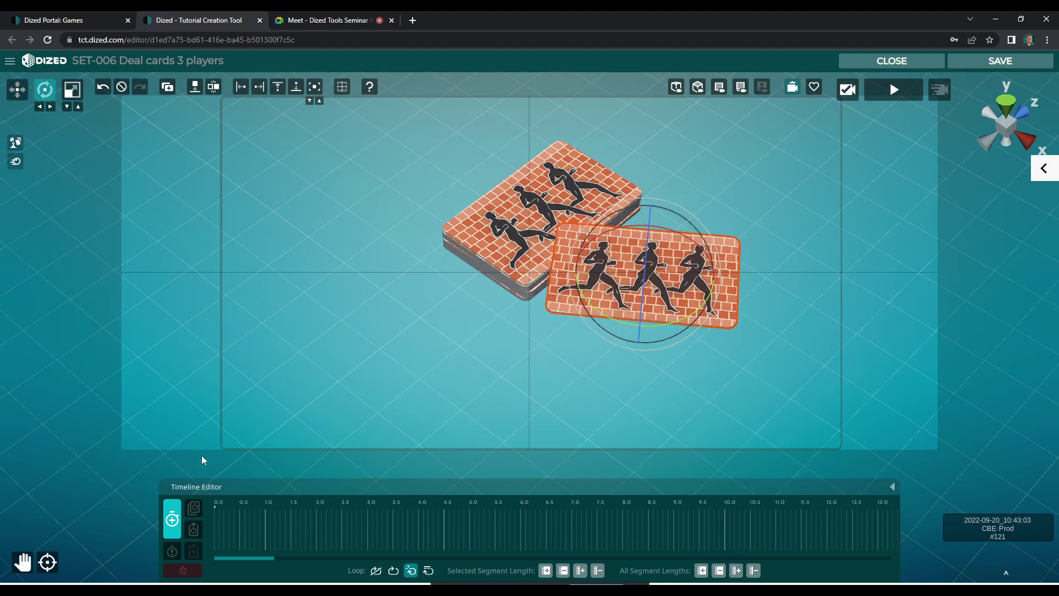
{"action": "left_click", "coordinate": [172, 519]}
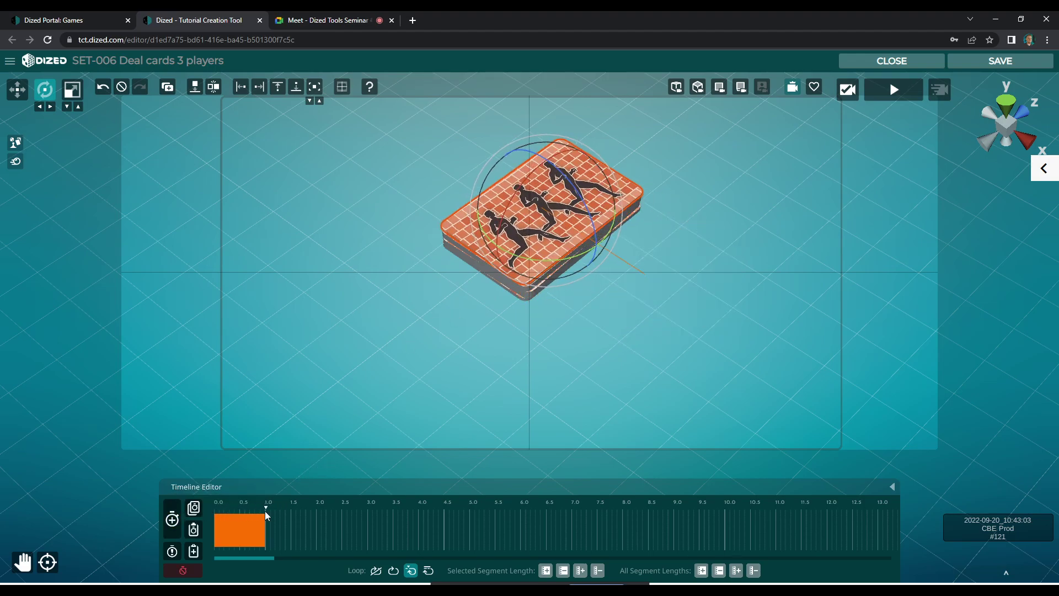
- Change the end of the first card's animation segment so the card moves farther away, clear of the deck
{"action": "left_click", "coordinate": [252, 520]}
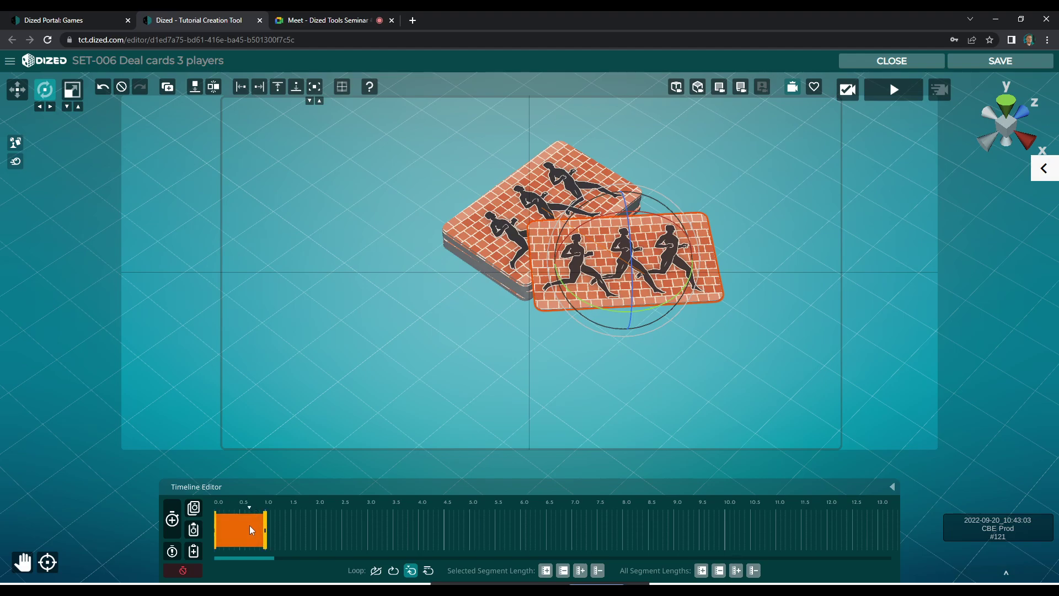
{"action": "right_click", "coordinate": [249, 529]}
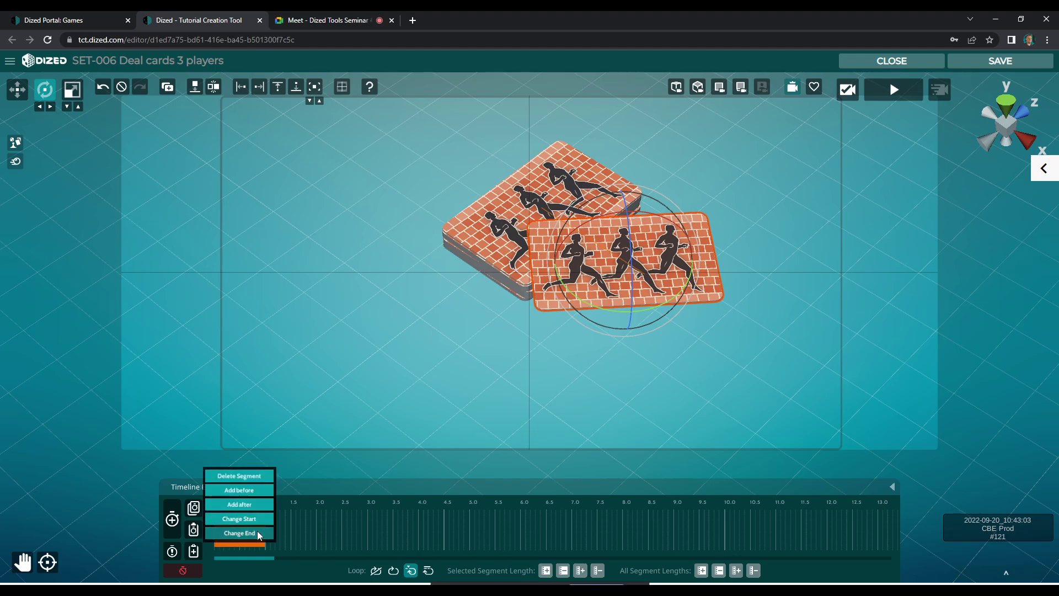
{"action": "left_click", "coordinate": [255, 531]}
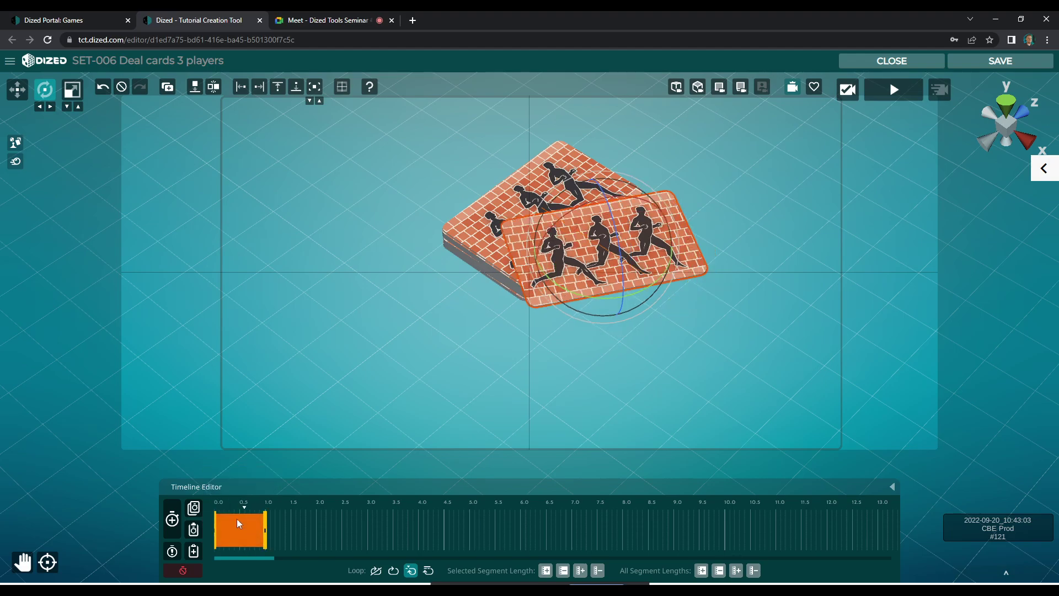
{"action": "right_click", "coordinate": [235, 530]}
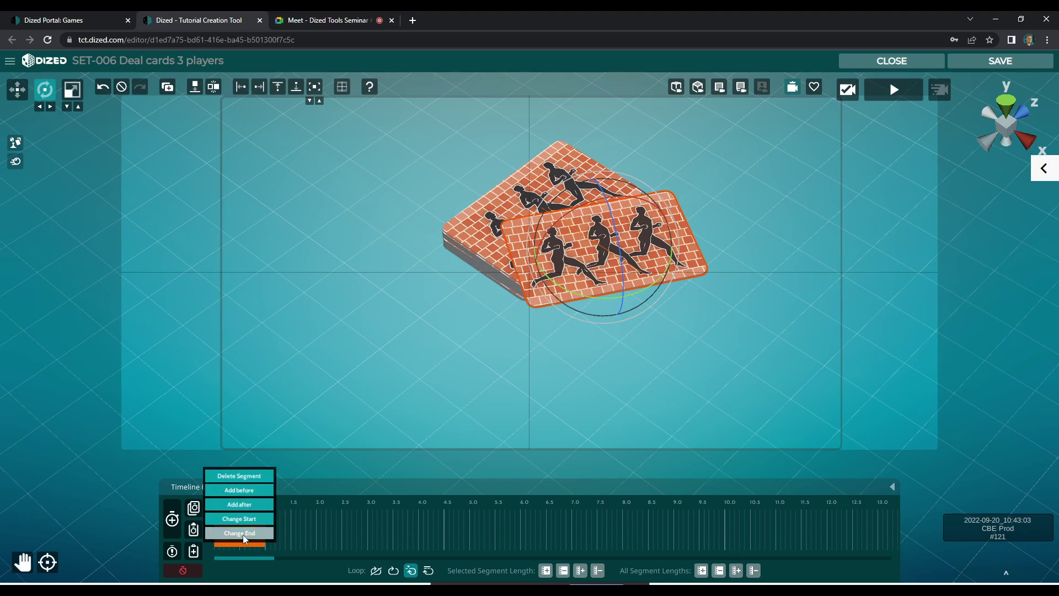
{"action": "left_click", "coordinate": [243, 535]}
{"action": "key", "text": "w"}
{"action": "left_click_drag", "start_coordinate": [665, 291], "coordinate": [689, 306]}
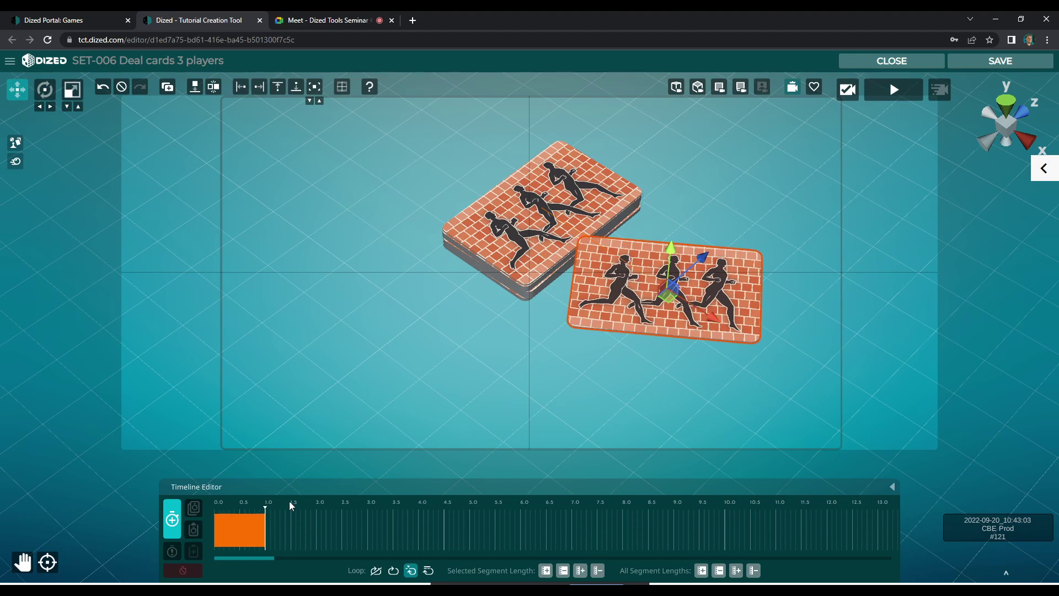
{"action": "left_click", "coordinate": [171, 522]}
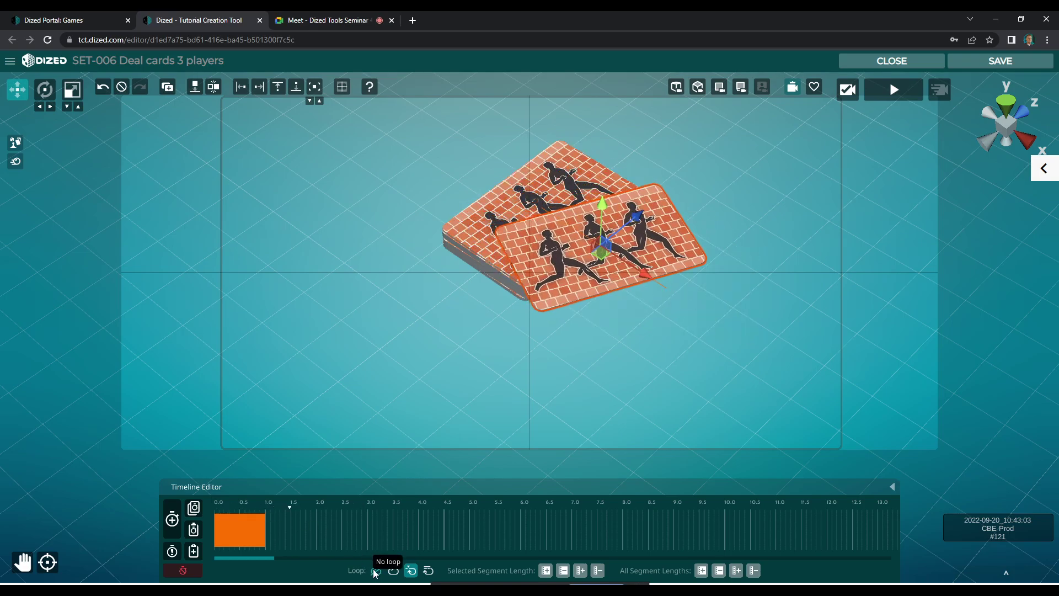
- Record a second segment that turns the dealt card further, lowers it onto the table and slides it farther toward the lower right
{"action": "left_click", "coordinate": [410, 571]}
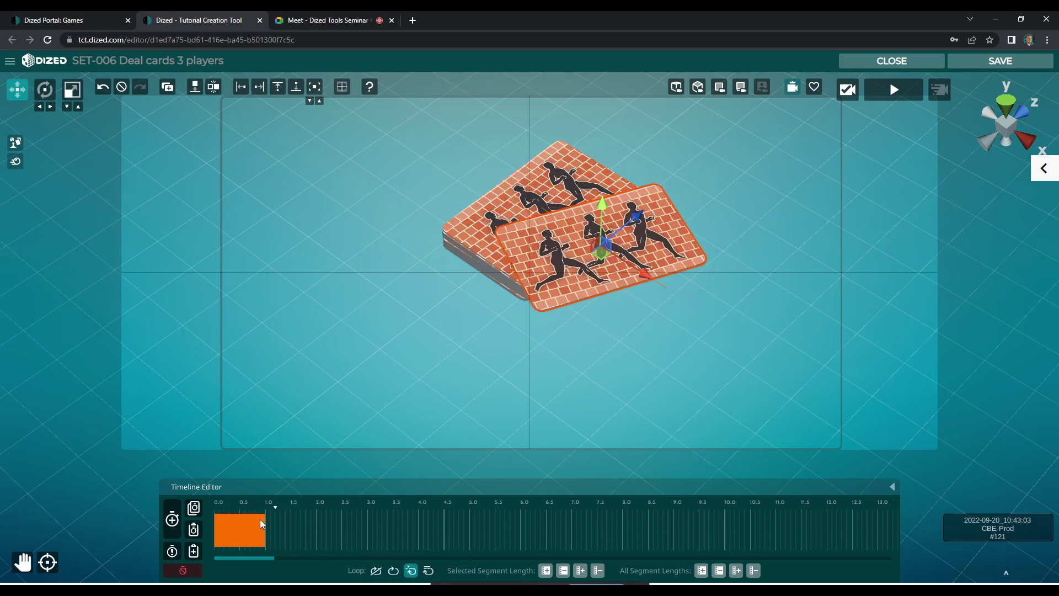
{"action": "left_click", "coordinate": [170, 523]}
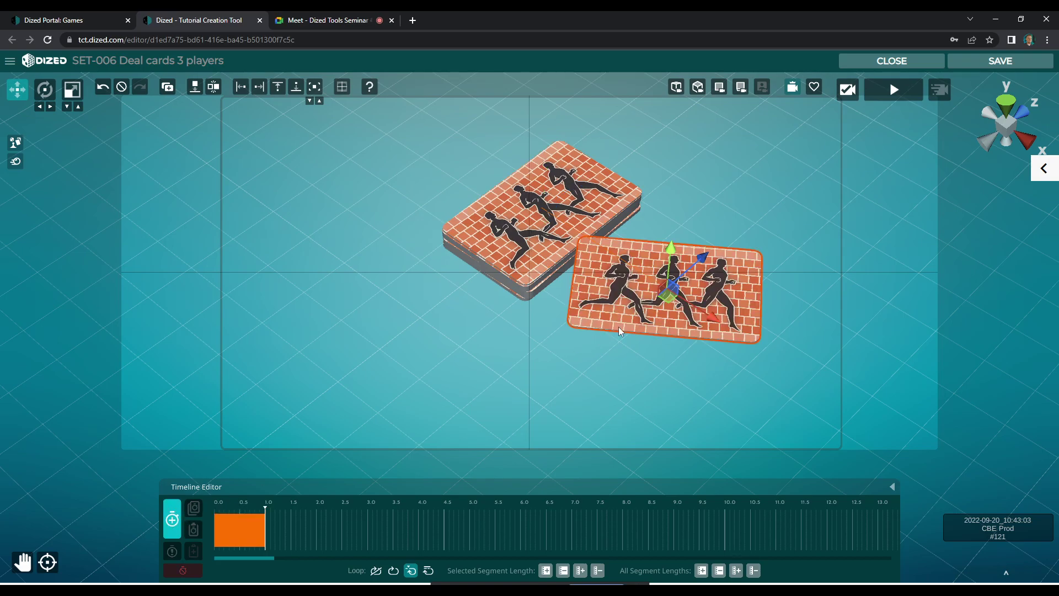
{"action": "key", "text": "e"}
{"action": "left_click_drag", "start_coordinate": [672, 339], "coordinate": [650, 341]}
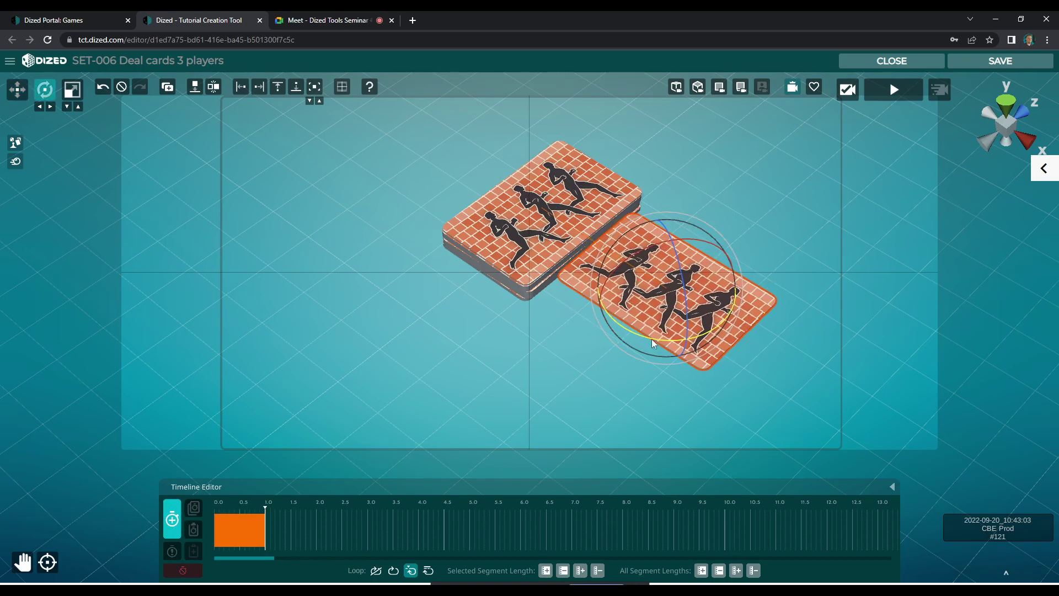
{"action": "key", "text": "w"}
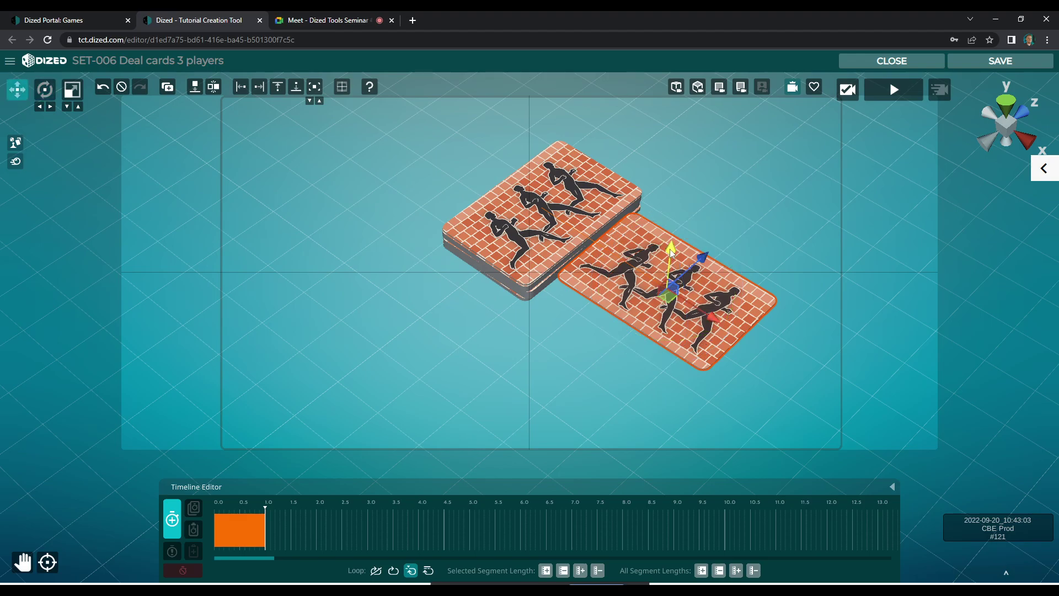
{"action": "left_click", "coordinate": [199, 90]}
{"action": "key", "text": "e"}
{"action": "key", "text": "w"}
{"action": "left_click_drag", "start_coordinate": [709, 336], "coordinate": [764, 368]}
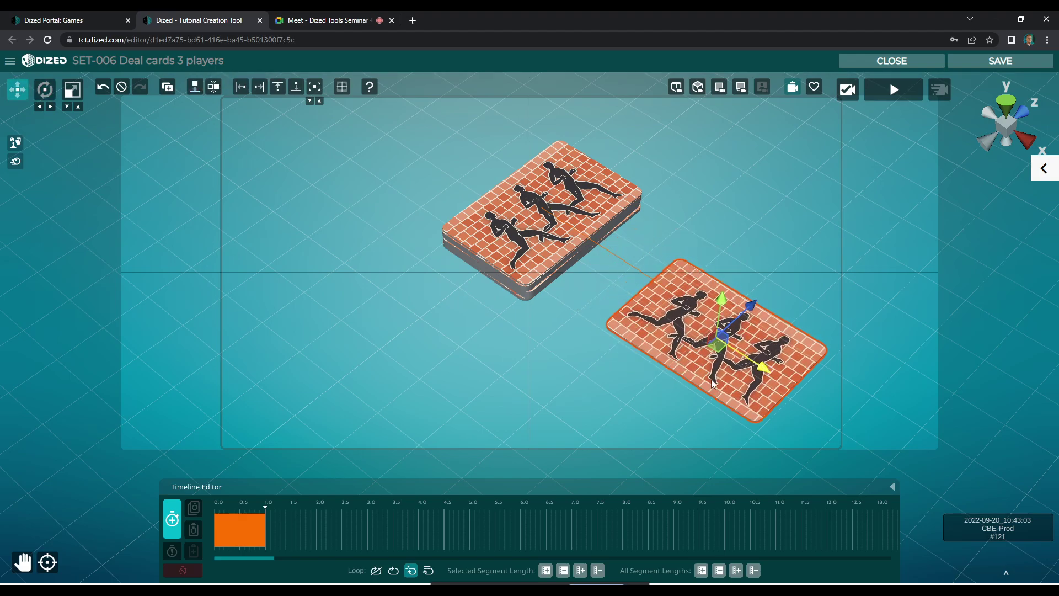
{"action": "left_click", "coordinate": [172, 518]}
- Preview the first card's dealing animation from the start of the timeline
{"action": "left_click_drag", "start_coordinate": [246, 509], "coordinate": [215, 504]}
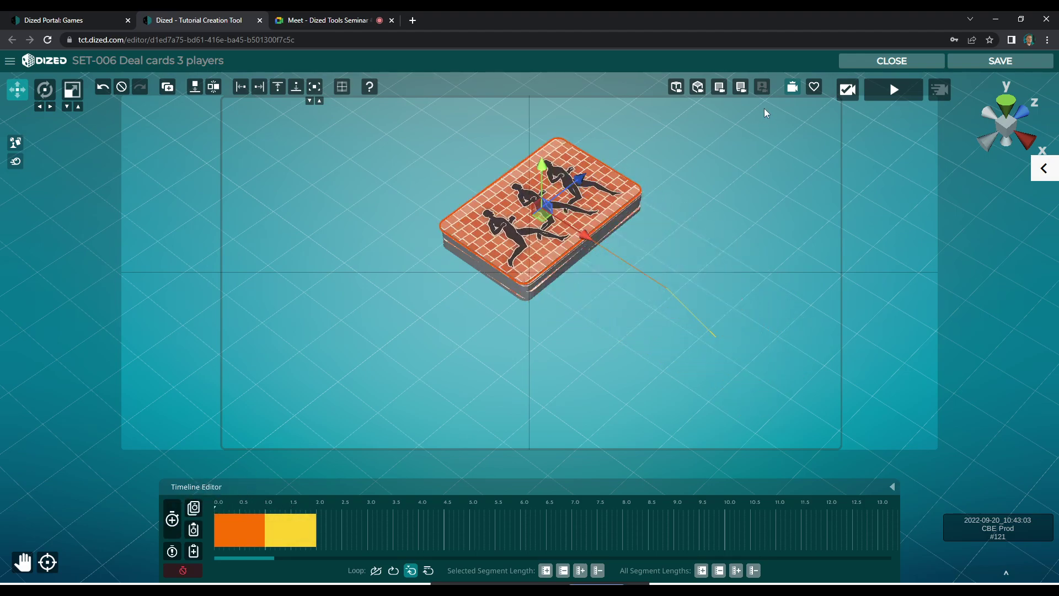
{"action": "left_click", "coordinate": [883, 92]}
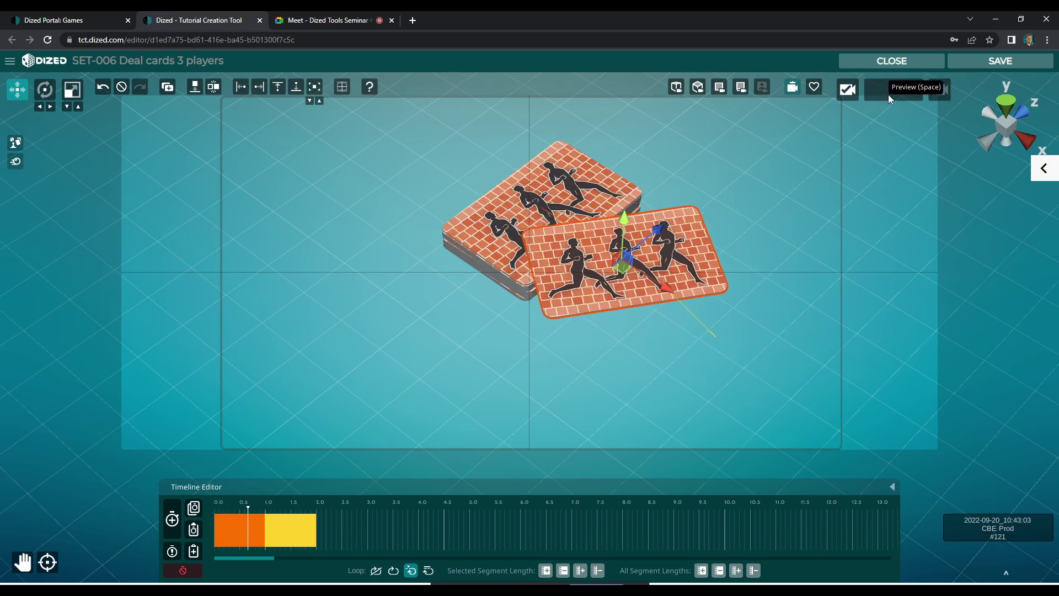
{"action": "left_click", "coordinate": [889, 99]}
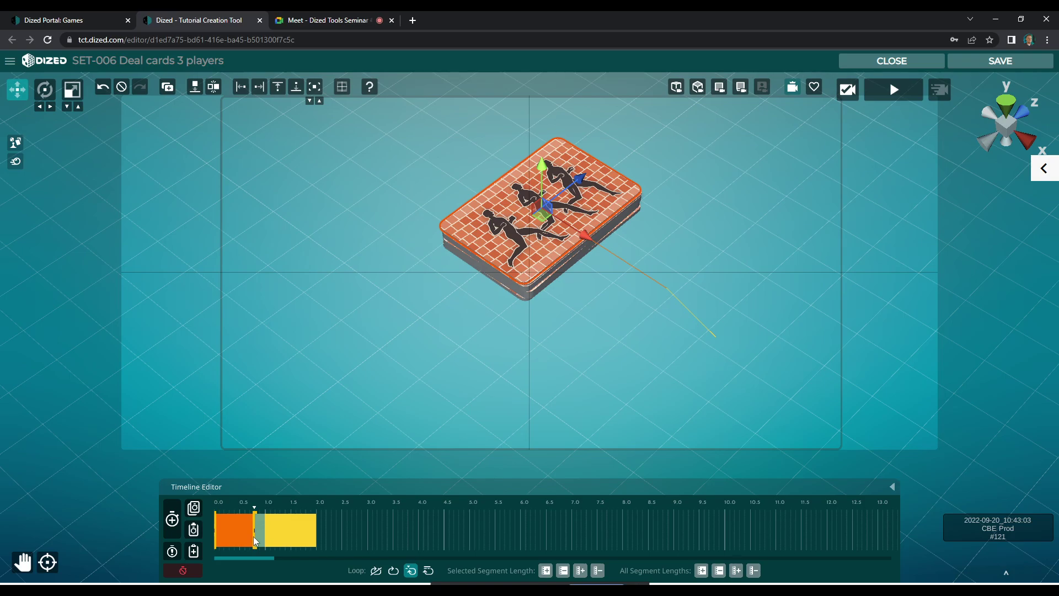
- Retime the first card's animation to start at 0.5 s with segments of about 0.7 s and 0.5 s, and preview it
{"action": "left_click", "coordinate": [281, 536]}
{"action": "mouse_move", "coordinate": [289, 535]}
{"action": "left_mouse_down"}
{"action": "mouse_move", "coordinate": [272, 535]}
{"action": "mouse_move", "coordinate": [276, 543]}
{"action": "left_mouse_up"}
{"action": "left_click", "coordinate": [302, 538]}
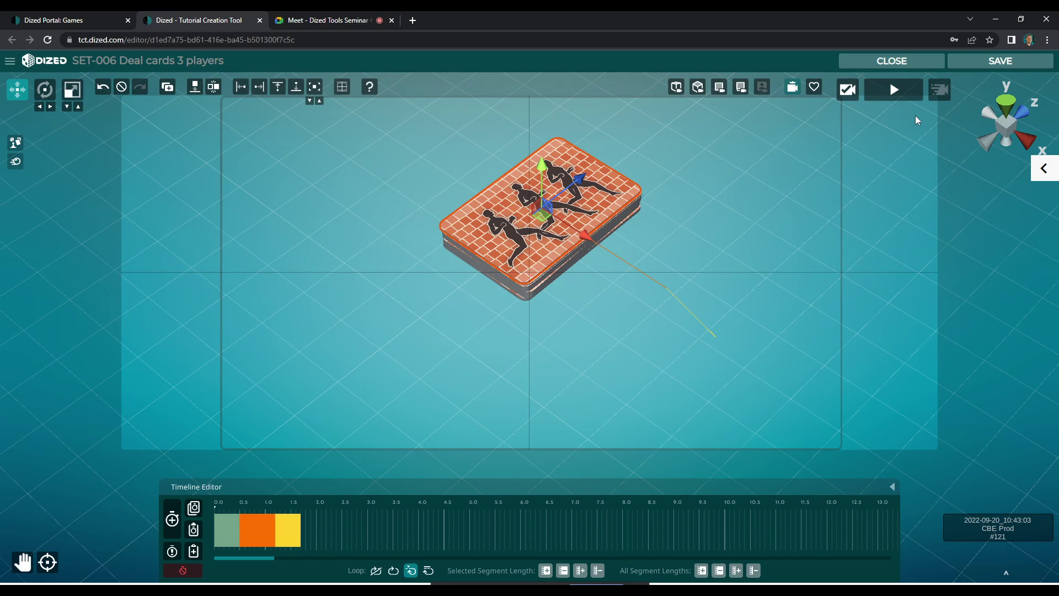
{"action": "left_click", "coordinate": [896, 91]}
- Record an animation segment for the next top card, sliding it off the deck toward the lower left
{"action": "left_click_drag", "start_coordinate": [240, 511], "coordinate": [267, 512]}
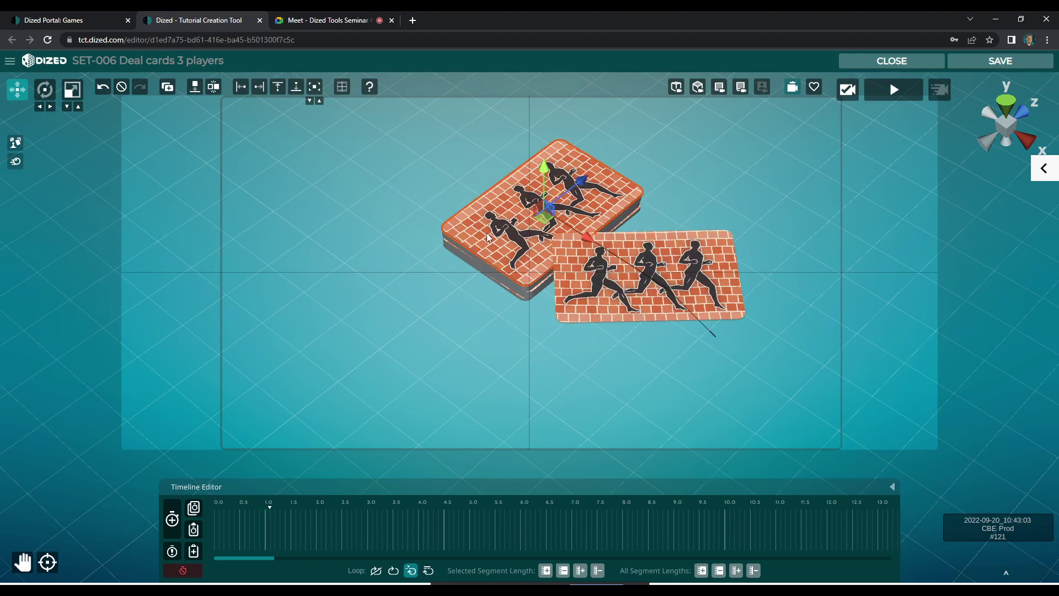
{"action": "left_click", "coordinate": [172, 519]}
{"action": "left_click_drag", "start_coordinate": [574, 190], "coordinate": [444, 301]}
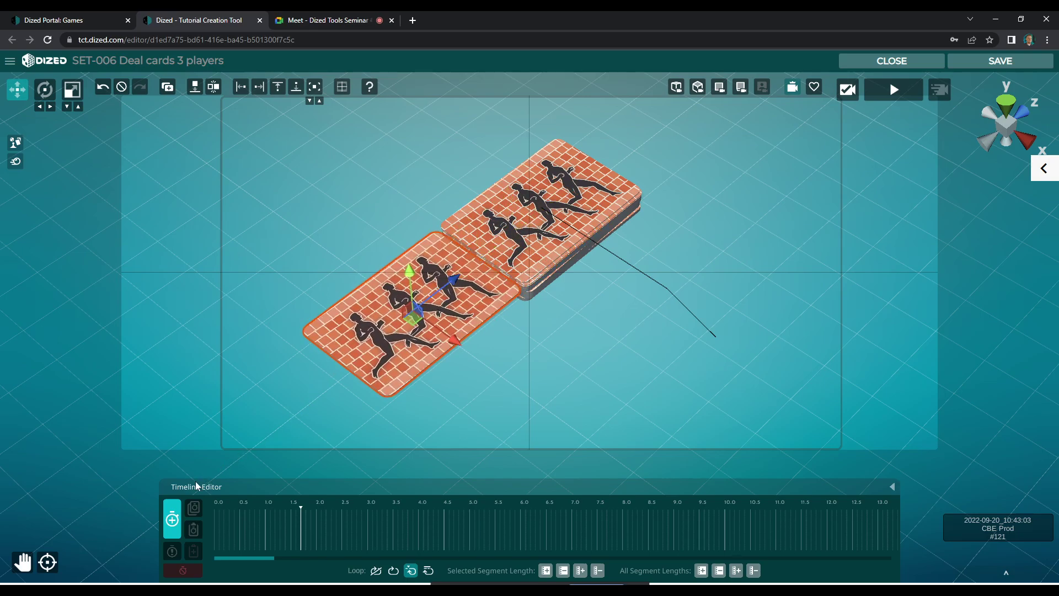
{"action": "left_click", "coordinate": [172, 519]}
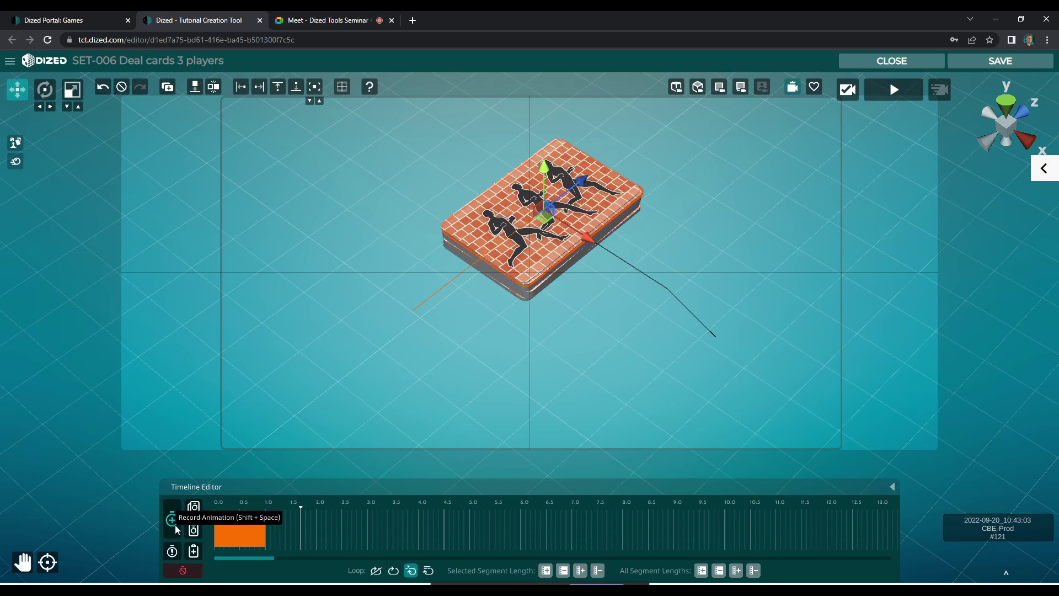
- Record a second segment that lowers the second card onto the table and slides it farther toward the lower left
{"action": "left_click", "coordinate": [174, 524]}
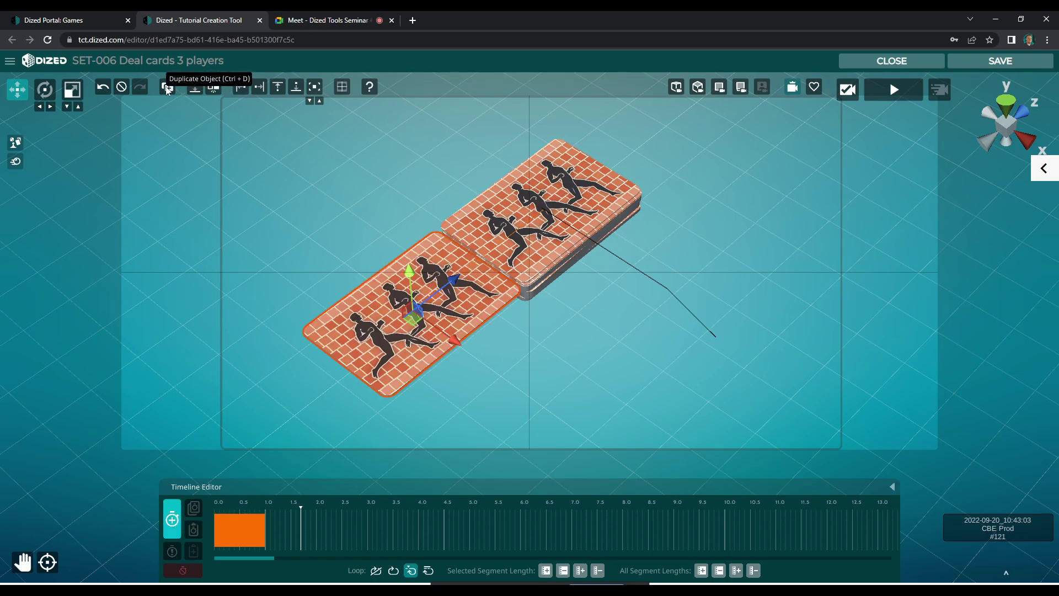
{"action": "left_click", "coordinate": [194, 87]}
{"action": "left_click_drag", "start_coordinate": [459, 292], "coordinate": [395, 342]}
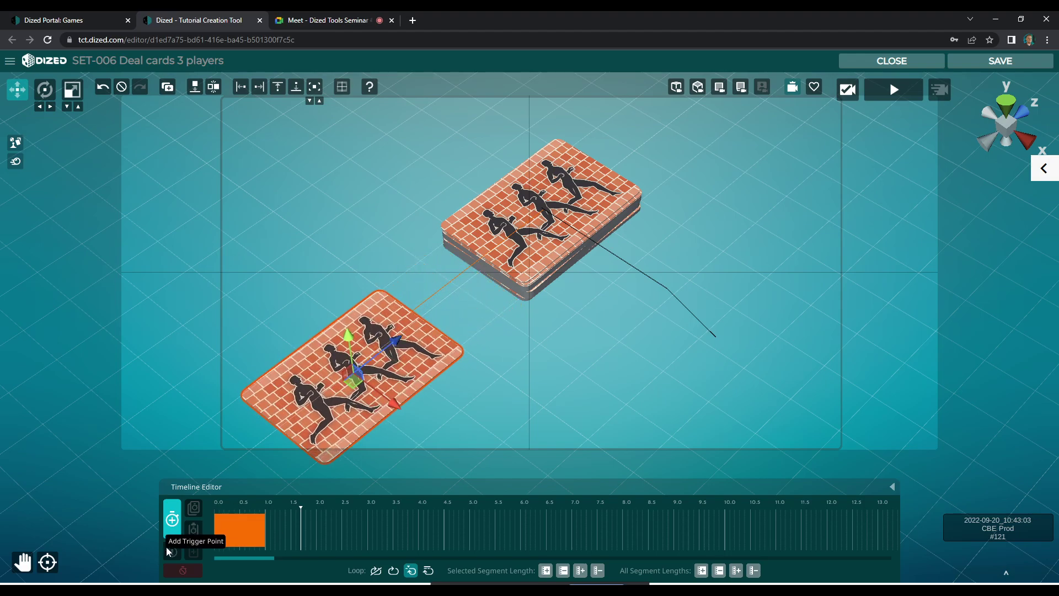
{"action": "left_click", "coordinate": [171, 523]}
- Retime the second card's animation to start at about 0.9 s with segments of about 0.7 s and 0.5 s, and preview it
{"action": "left_click", "coordinate": [262, 531]}
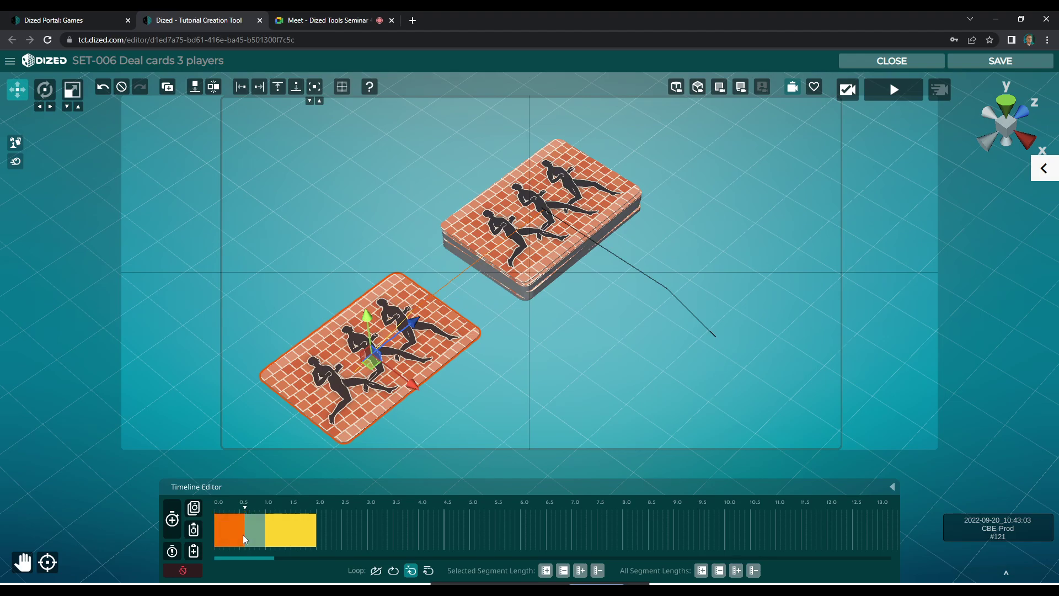
{"action": "left_click", "coordinate": [246, 530]}
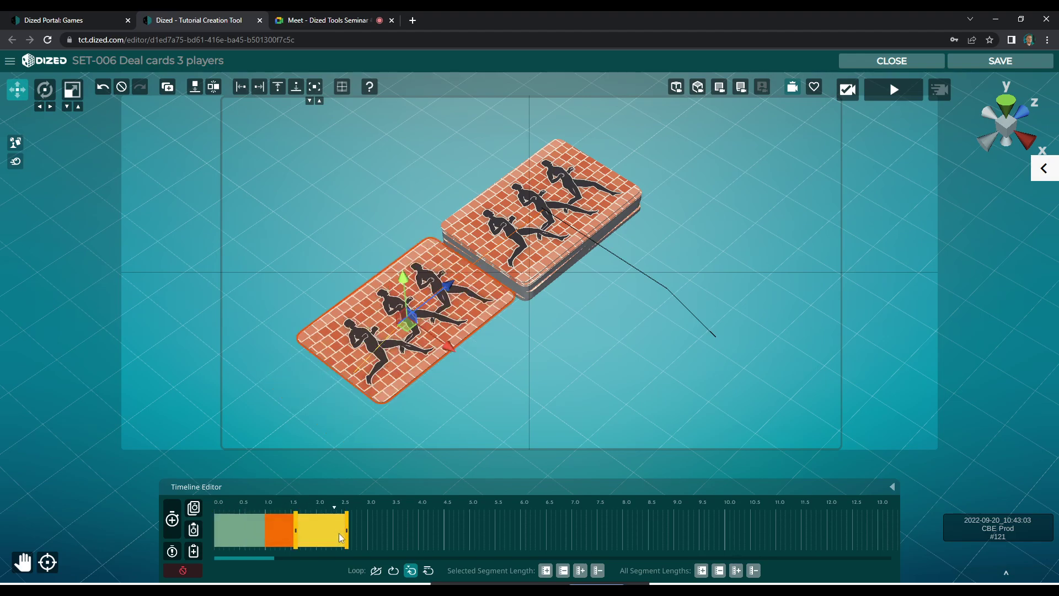
{"action": "left_click_drag", "start_coordinate": [347, 535], "coordinate": [323, 543]}
{"action": "left_click", "coordinate": [894, 90]}
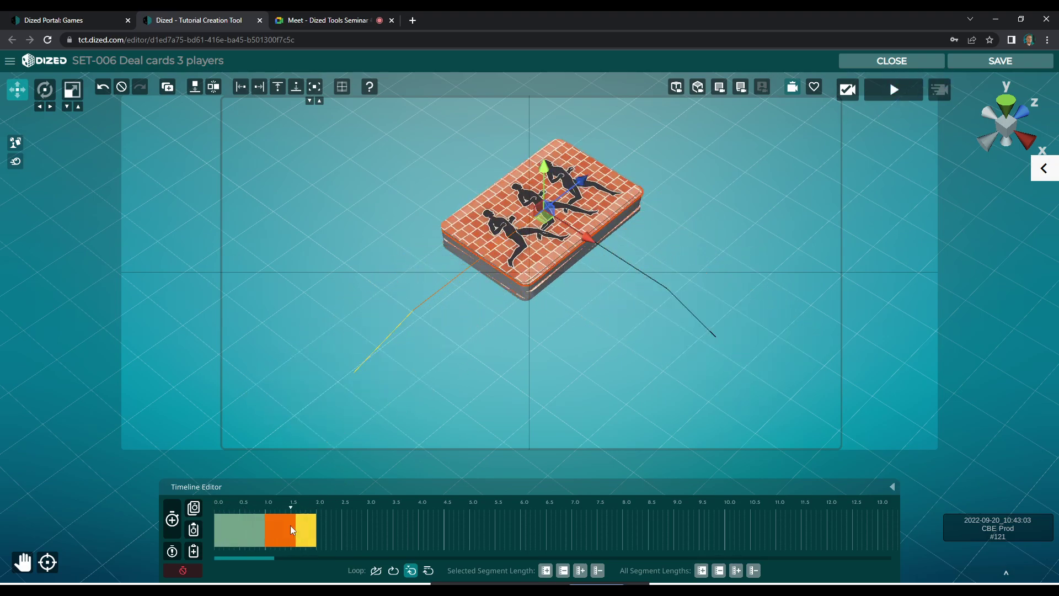
{"action": "left_click", "coordinate": [316, 536]}
{"action": "left_click", "coordinate": [894, 90]}
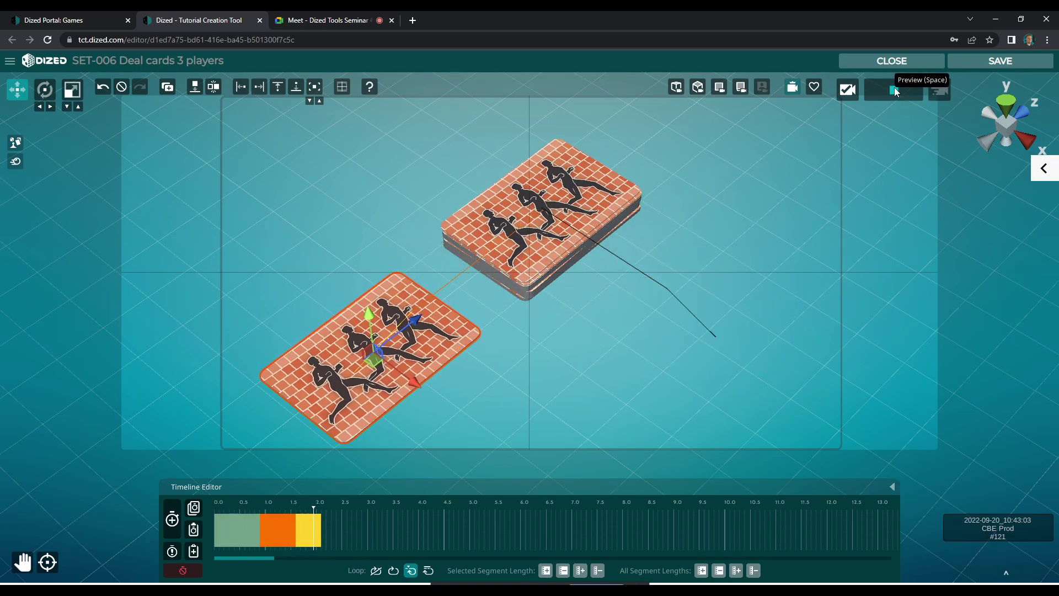
- Record an animation segment for the next top card, rotating it and sliding it off the deck toward the upper left
{"action": "left_click_drag", "start_coordinate": [230, 511], "coordinate": [278, 508]}
{"action": "left_click", "coordinate": [573, 194]}
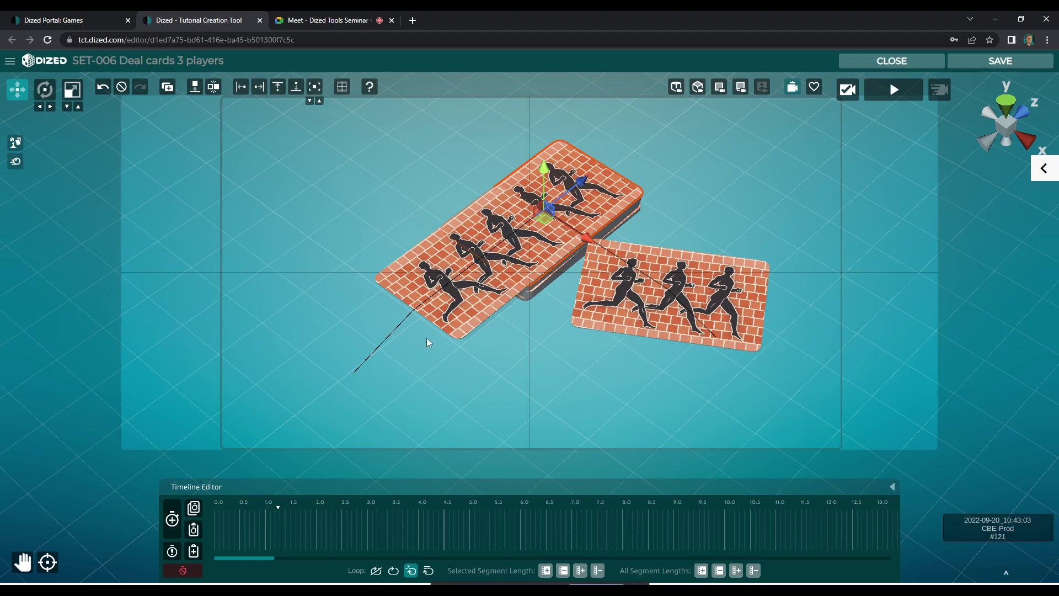
{"action": "left_click", "coordinate": [172, 518]}
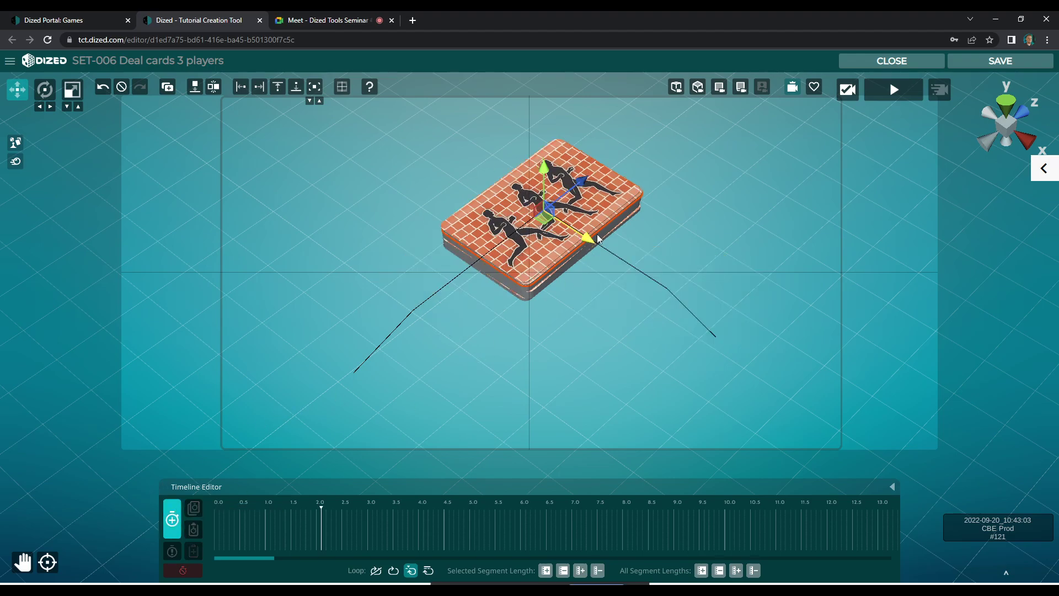
{"action": "key", "text": "e"}
{"action": "left_click_drag", "start_coordinate": [567, 255], "coordinate": [524, 254]}
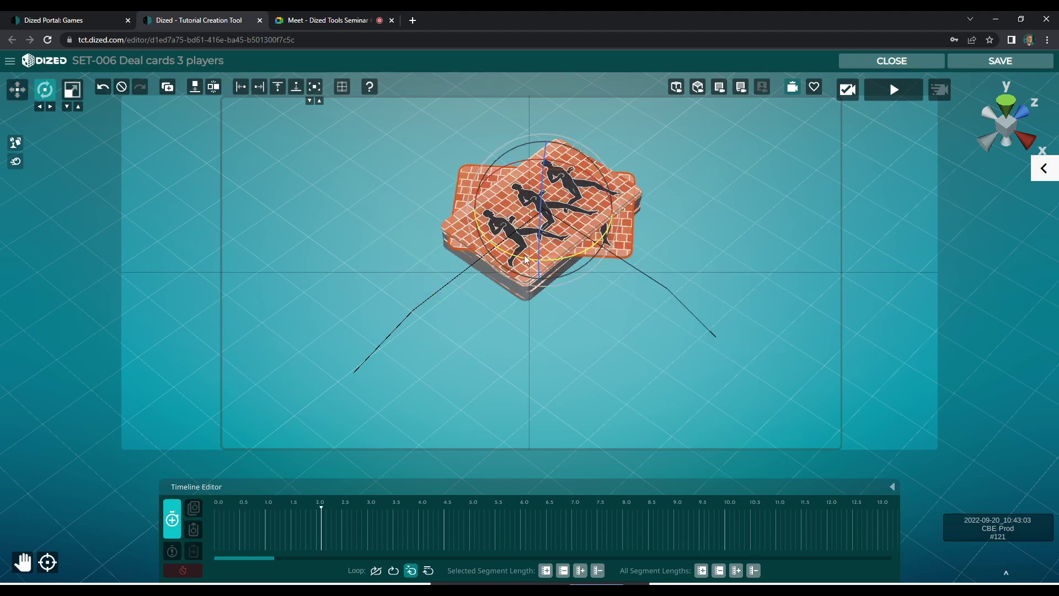
{"action": "key", "text": "w"}
{"action": "left_click_drag", "start_coordinate": [576, 227], "coordinate": [448, 157]}
{"action": "left_click", "coordinate": [172, 519]}
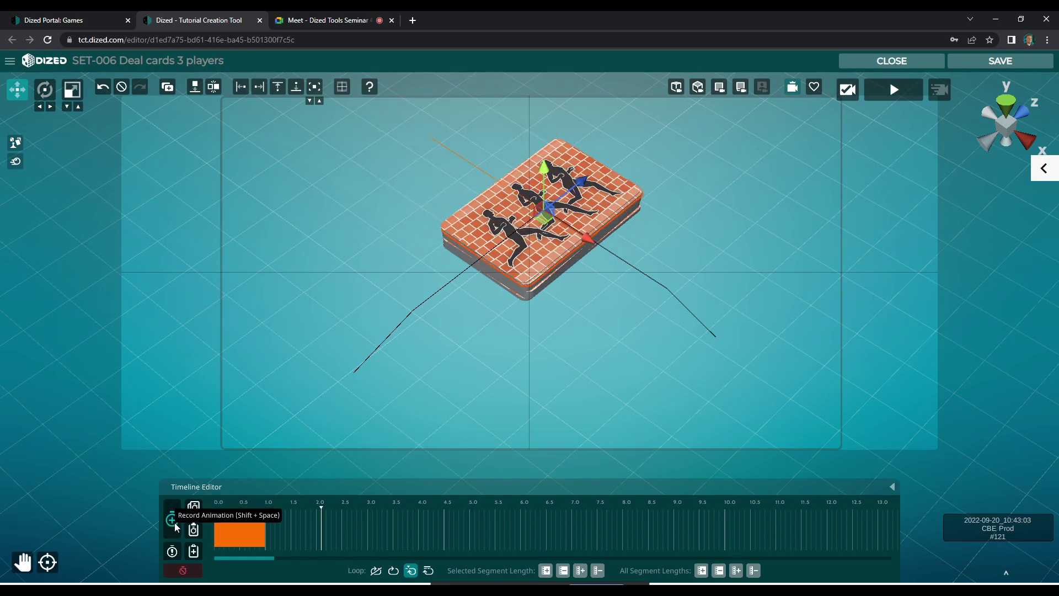
- Record a second segment that rotates the third card further, lowers it onto the table and slides it farther toward the upper left
{"action": "left_click", "coordinate": [173, 519]}
{"action": "key", "text": "e"}
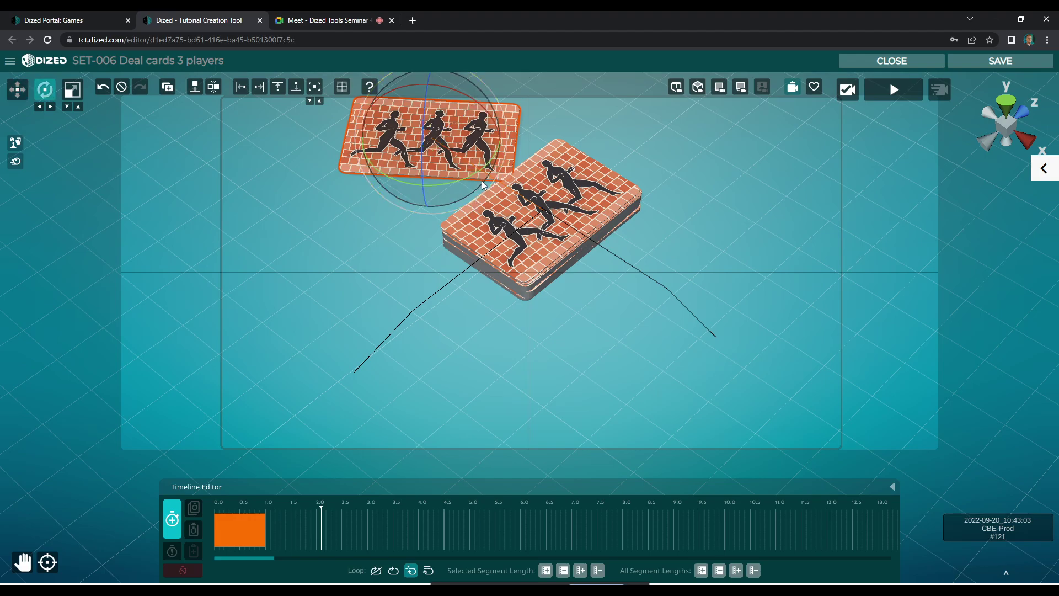
{"action": "left_click_drag", "start_coordinate": [475, 171], "coordinate": [446, 178]}
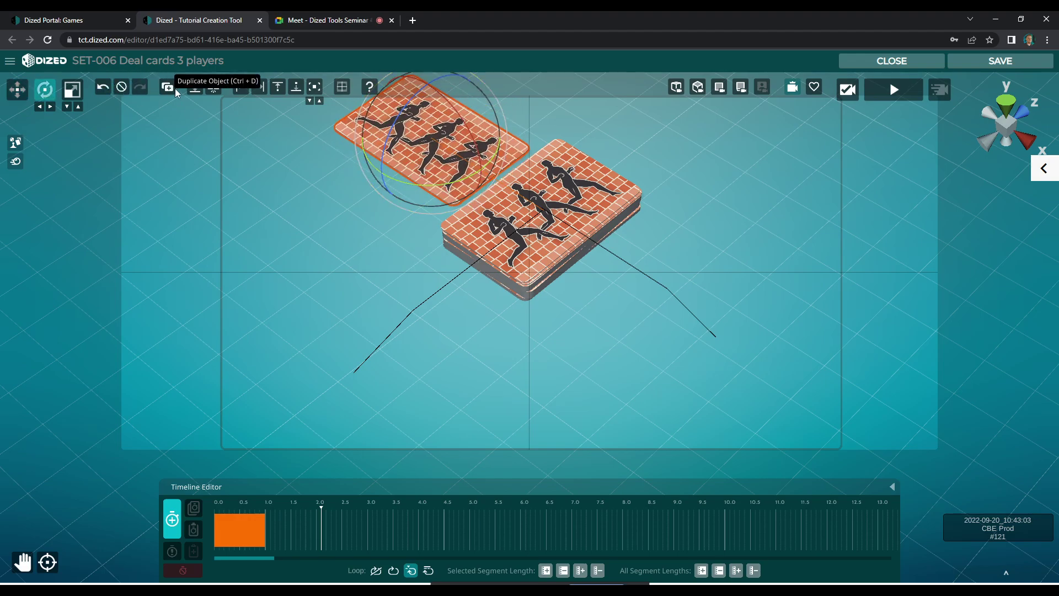
{"action": "left_click", "coordinate": [194, 88]}
{"action": "key", "text": "w"}
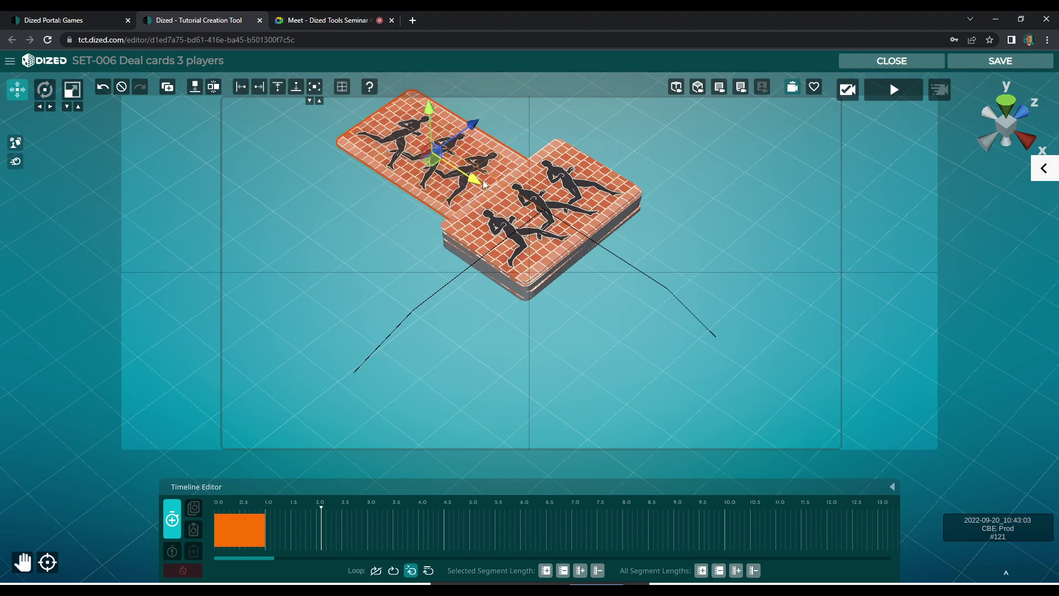
{"action": "left_click_drag", "start_coordinate": [458, 170], "coordinate": [432, 155]}
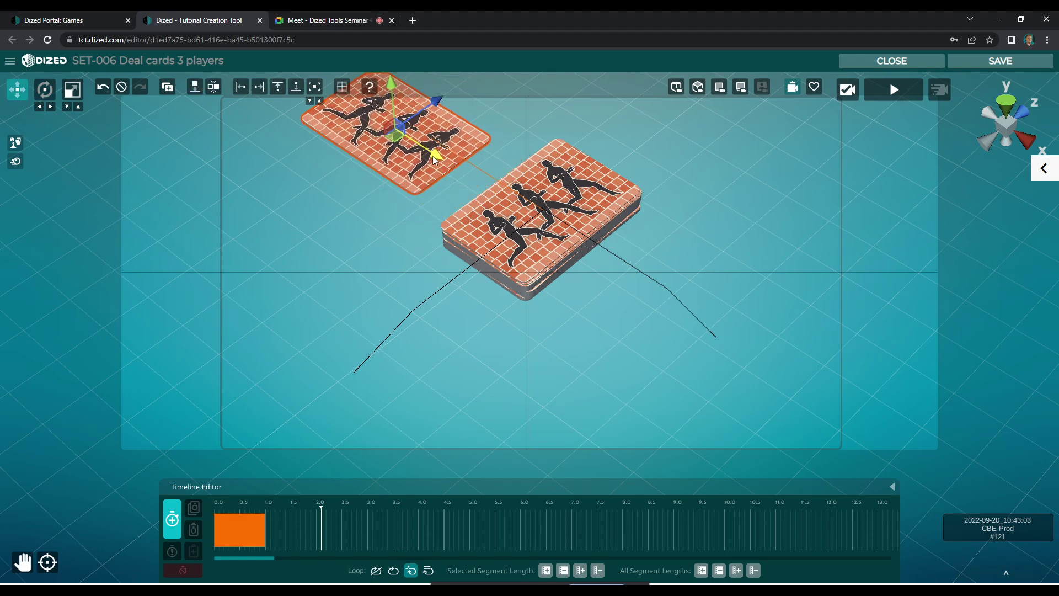
{"action": "left_click", "coordinate": [172, 519]}
- Retime the third card's animation to start at about 1.5 s with segments of about 0.7 s and 0.6 s
{"action": "left_click", "coordinate": [231, 528]}
{"action": "left_click", "coordinate": [316, 531]}
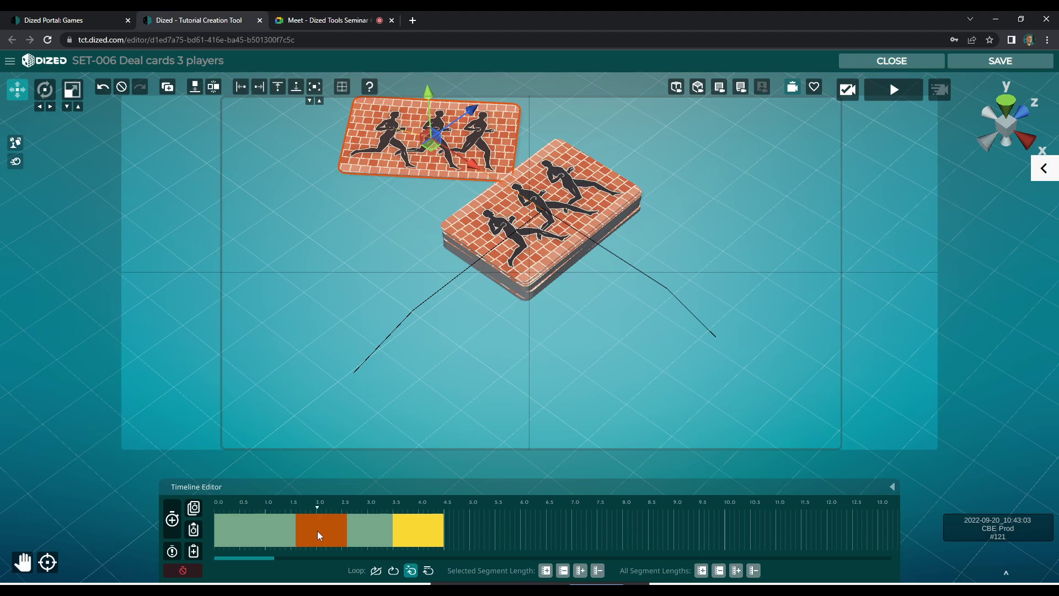
{"action": "left_click", "coordinate": [339, 527]}
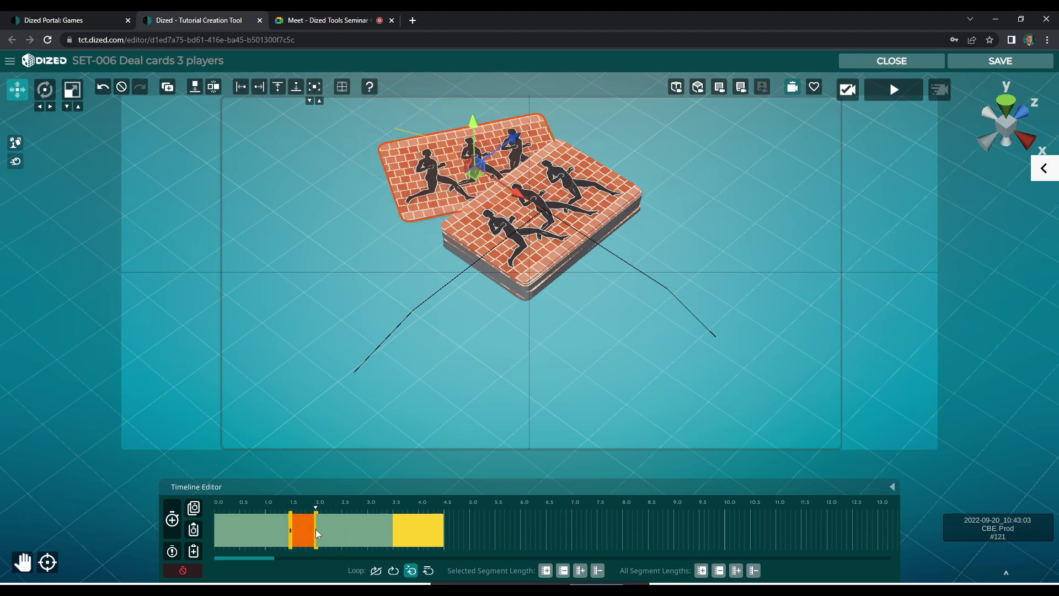
{"action": "left_click", "coordinate": [323, 534]}
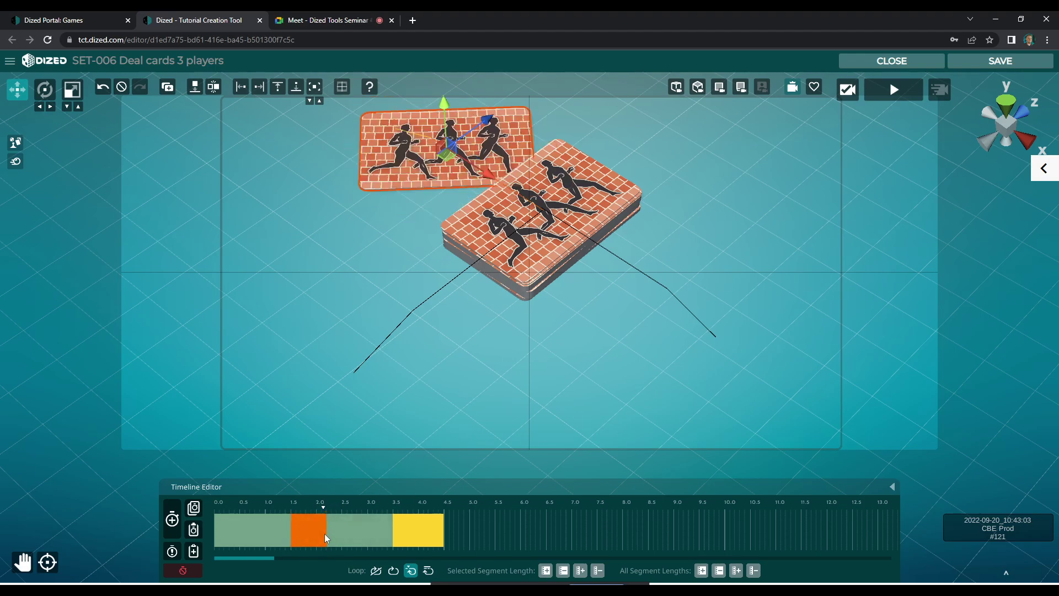
{"action": "left_click", "coordinate": [377, 534]}
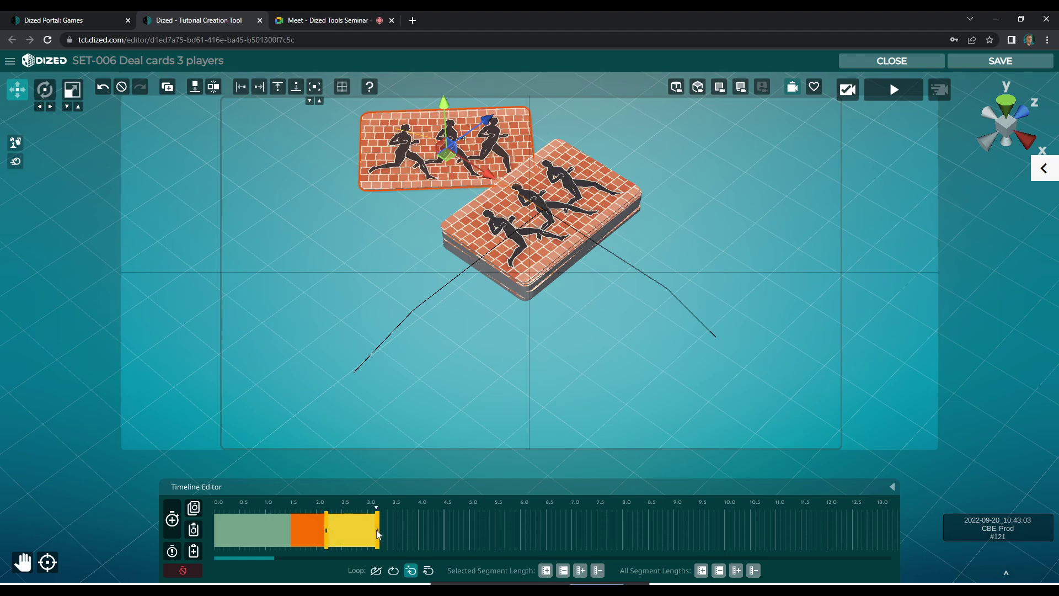
{"action": "left_click_drag", "start_coordinate": [378, 534], "coordinate": [357, 535]}
- Add a hold to the third card's animation, ending in a very short segment at about 5.5 s
{"action": "left_click", "coordinate": [385, 503]}
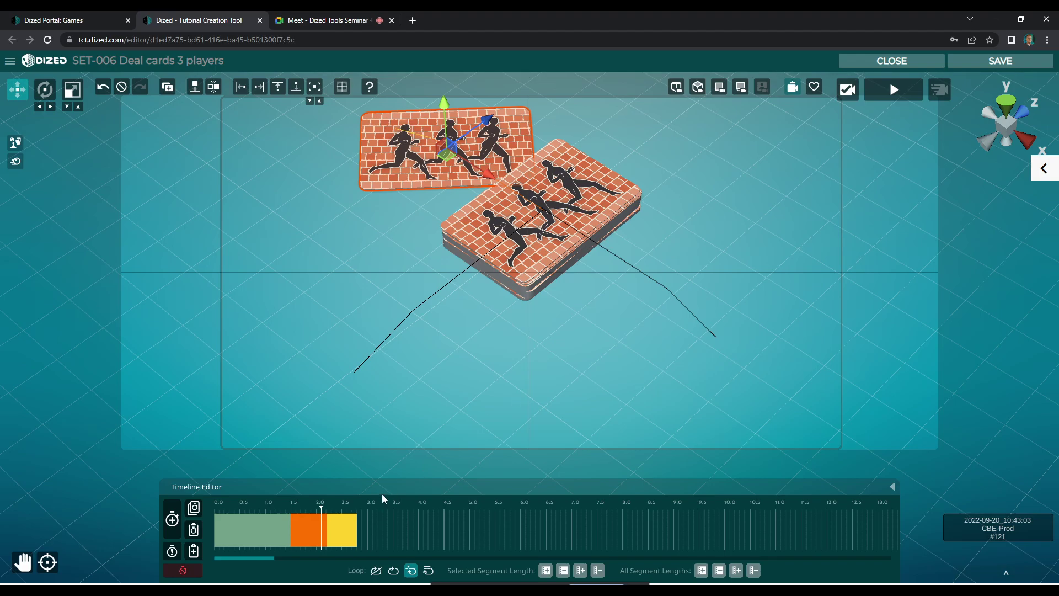
{"action": "left_click", "coordinate": [174, 528]}
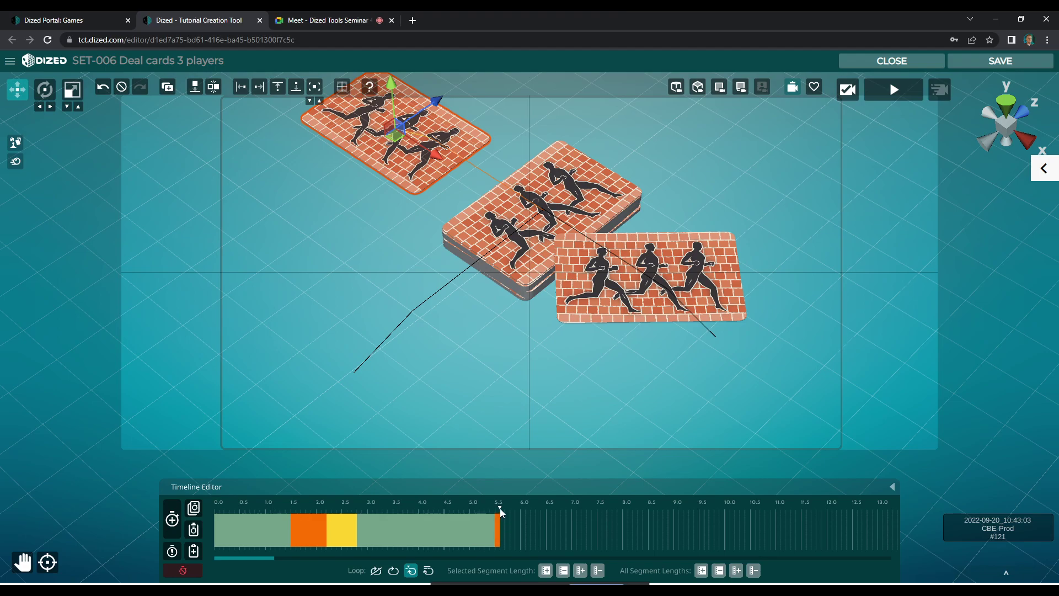
{"action": "left_click", "coordinate": [408, 574]}
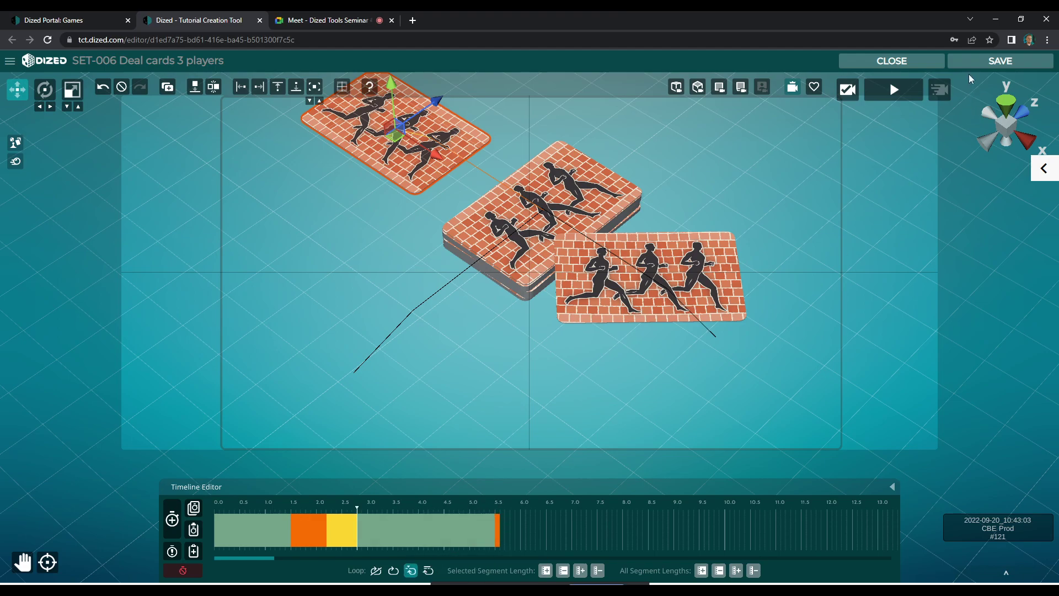
- Save and close the SET-006 scene, play the block's preview, and return to the flowchart
{"action": "left_click", "coordinate": [908, 62]}
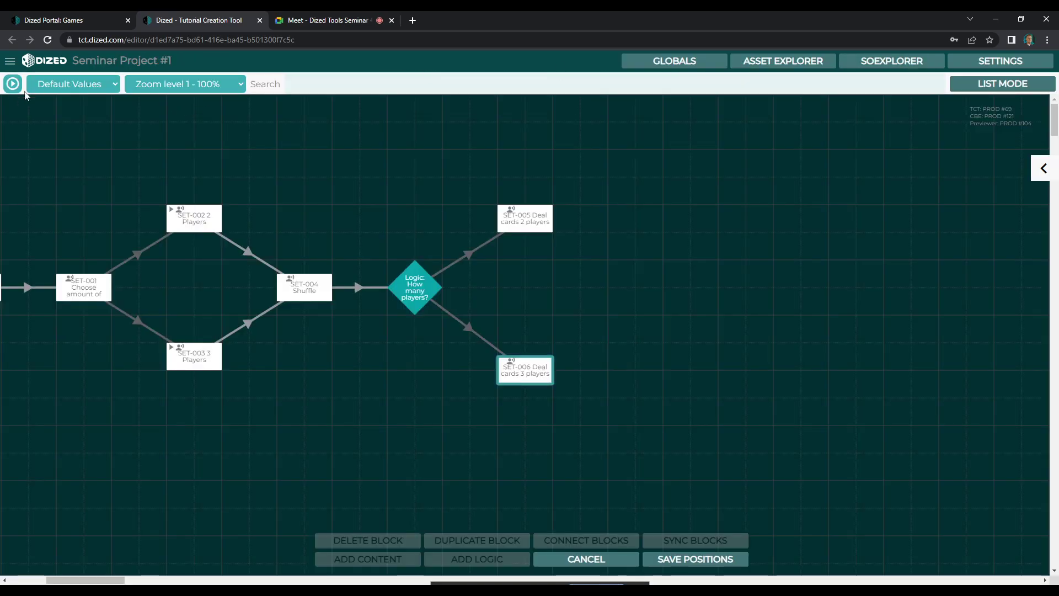
{"action": "left_click", "coordinate": [10, 87]}
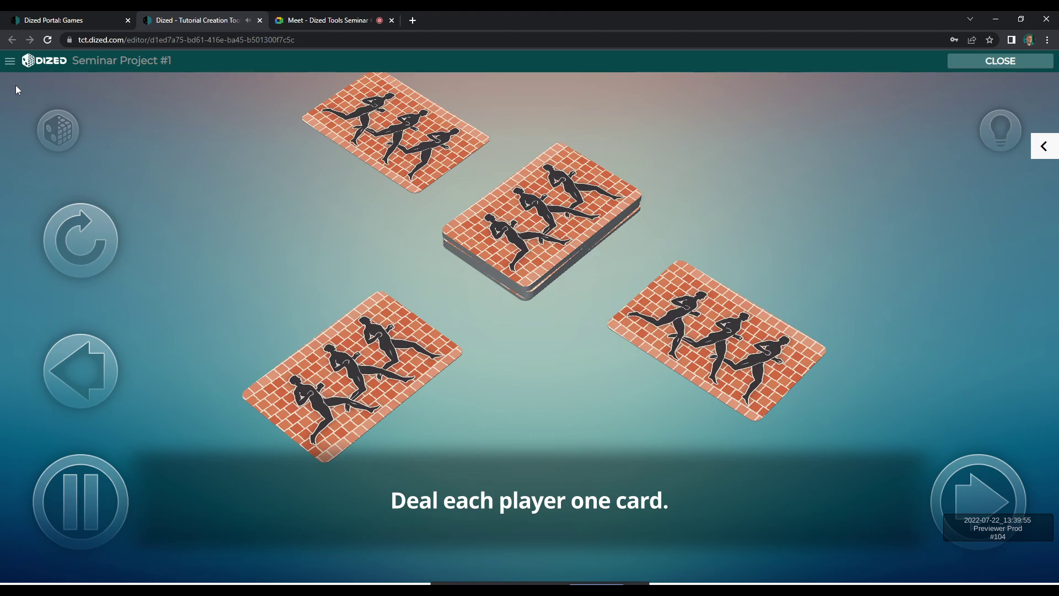
{"action": "left_click", "coordinate": [998, 64]}
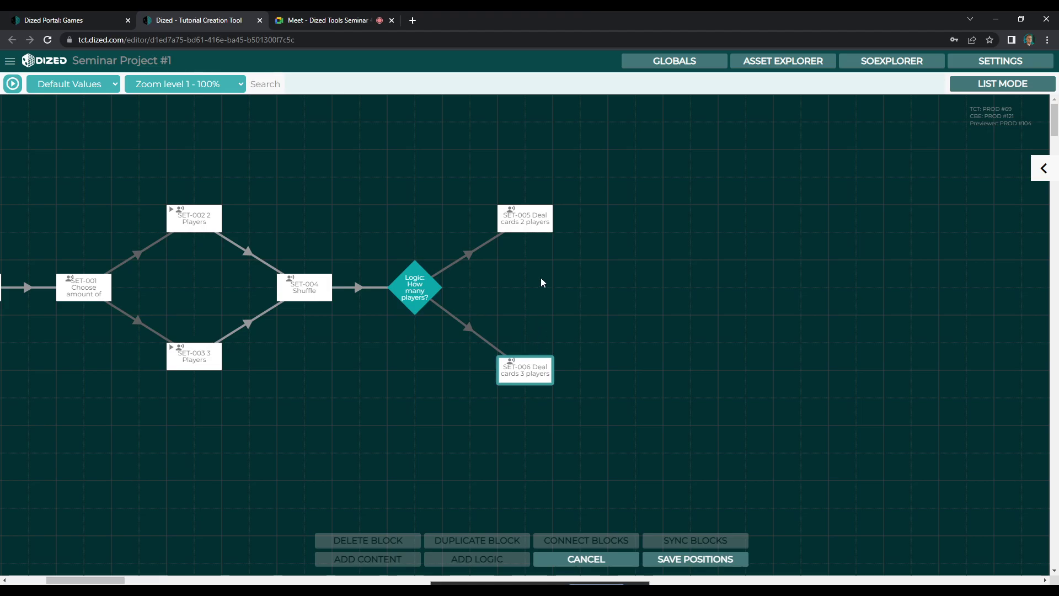
{"action": "left_click", "coordinate": [529, 224]}
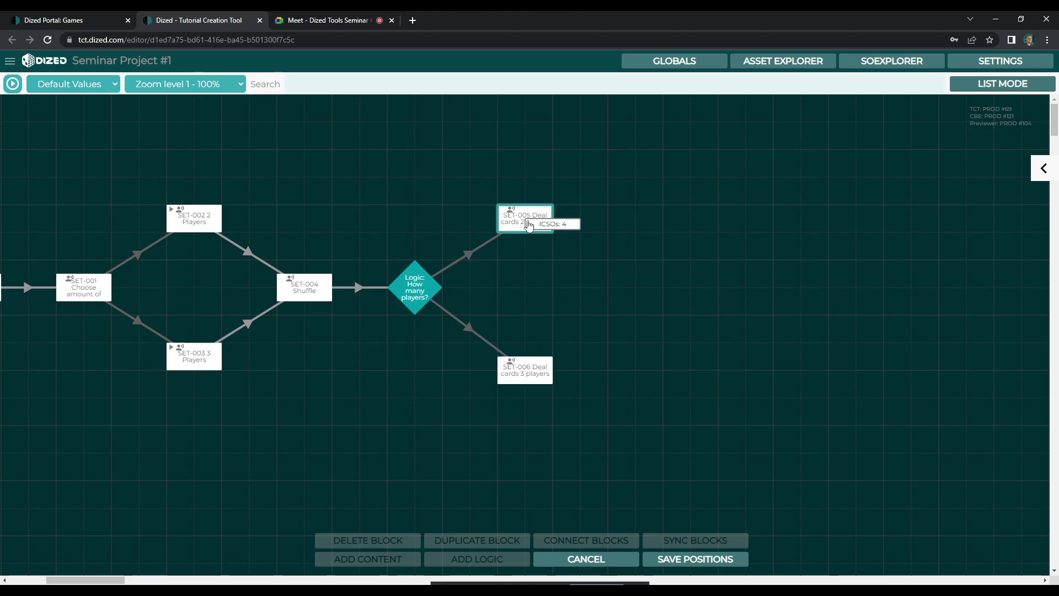
{"action": "left_click", "coordinate": [526, 373]}
{"action": "double_click", "coordinate": [526, 374]}
{"action": "left_click_drag", "start_coordinate": [395, 128], "coordinate": [708, 377]}
{"action": "key", "text": "Delete"}
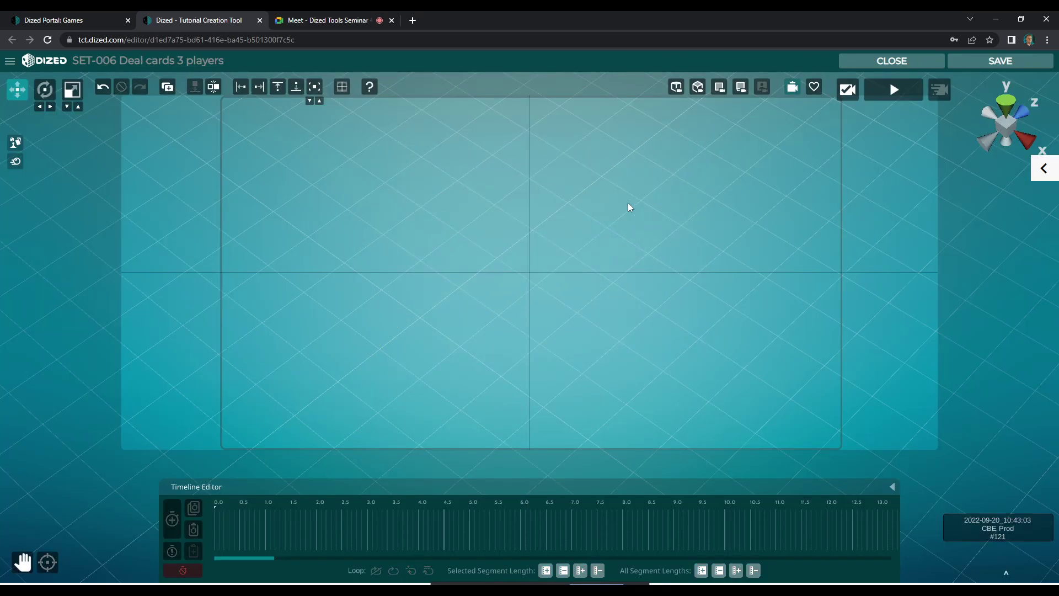
{"action": "left_click", "coordinate": [891, 60]}
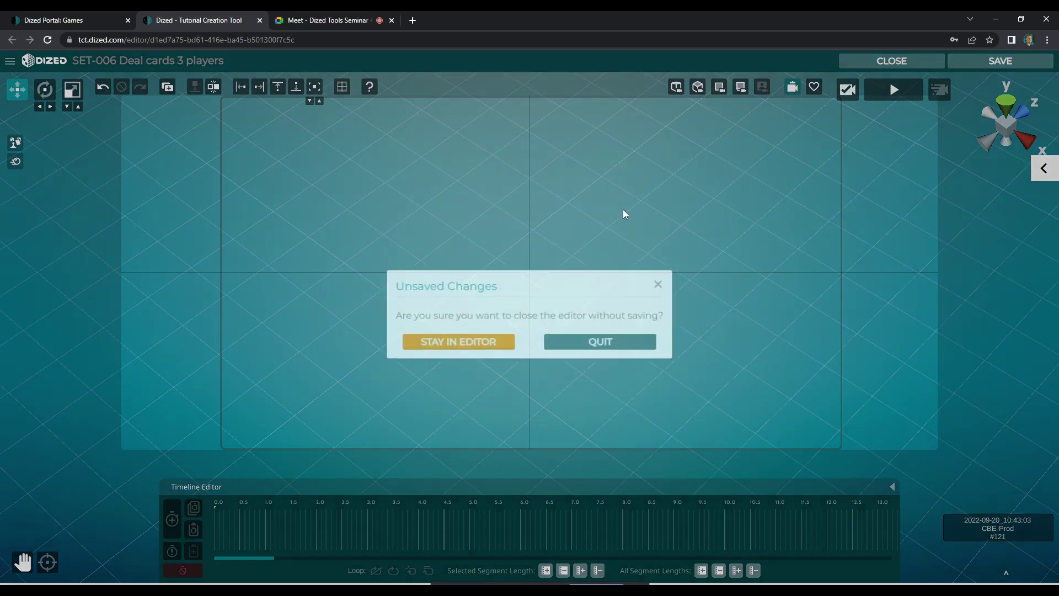
{"action": "left_click", "coordinate": [572, 351]}
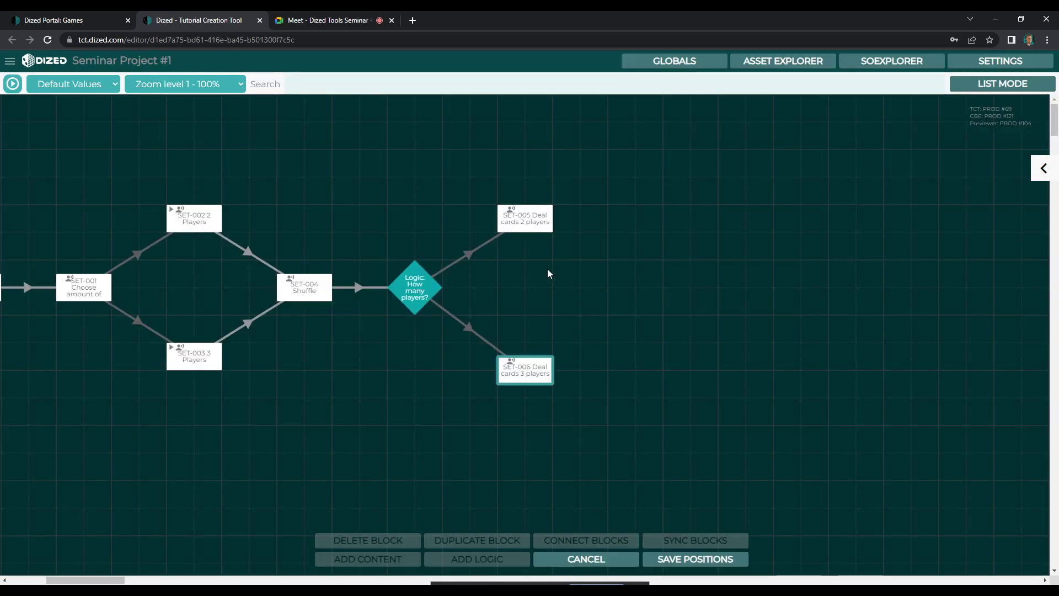
- Delete all card objects from the SET-005 Deal cards 2 players block, then save and close it
{"action": "left_click_drag", "start_coordinate": [414, 146], "coordinate": [661, 338]}
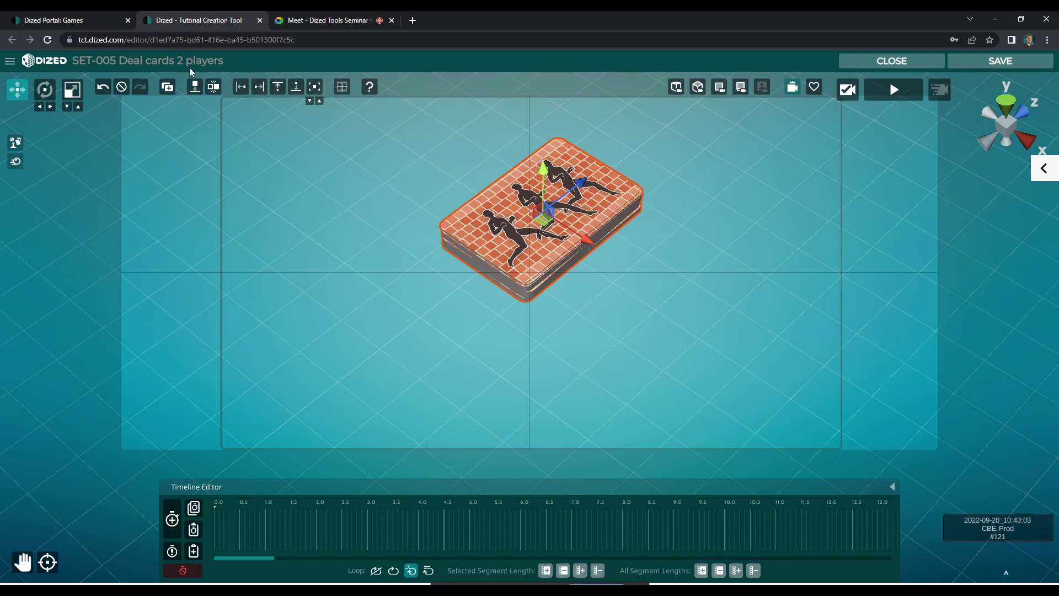
{"action": "key", "text": "Delete"}
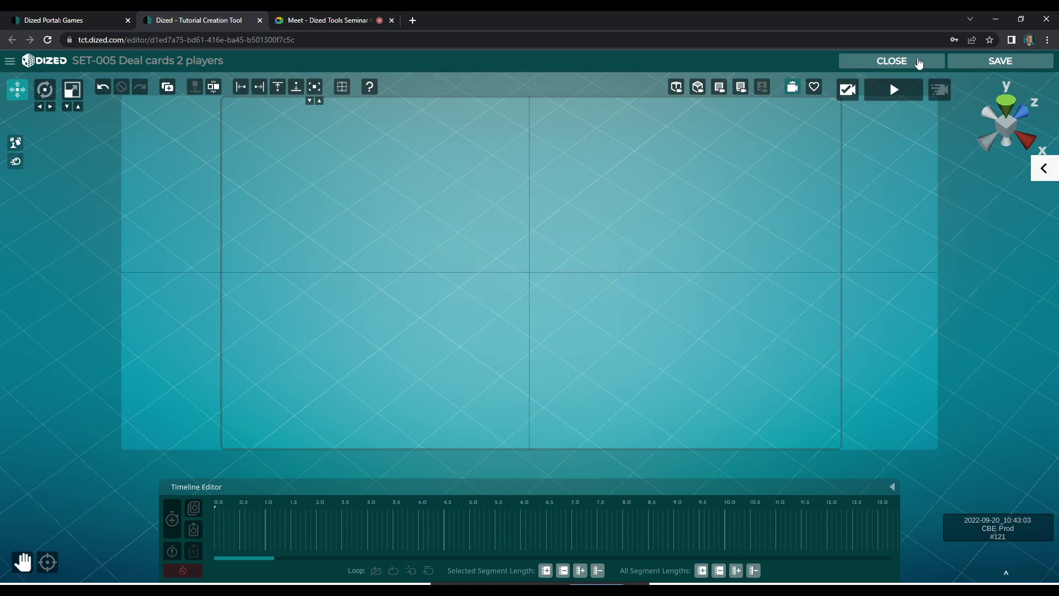
{"action": "left_click", "coordinate": [925, 67]}
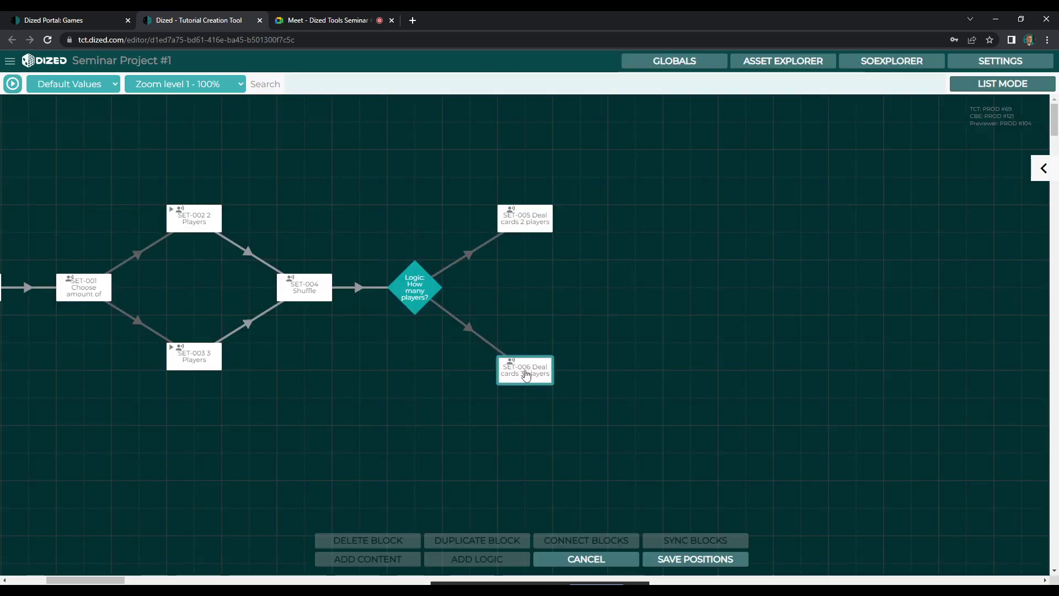
- Sync the ICSOs from SET-006 Deal cards 3 players to SET-005 Deal cards 2 players
{"action": "left_click", "coordinate": [535, 215]}
{"action": "left_click", "coordinate": [674, 542]}
{"action": "left_click", "coordinate": [503, 333]}
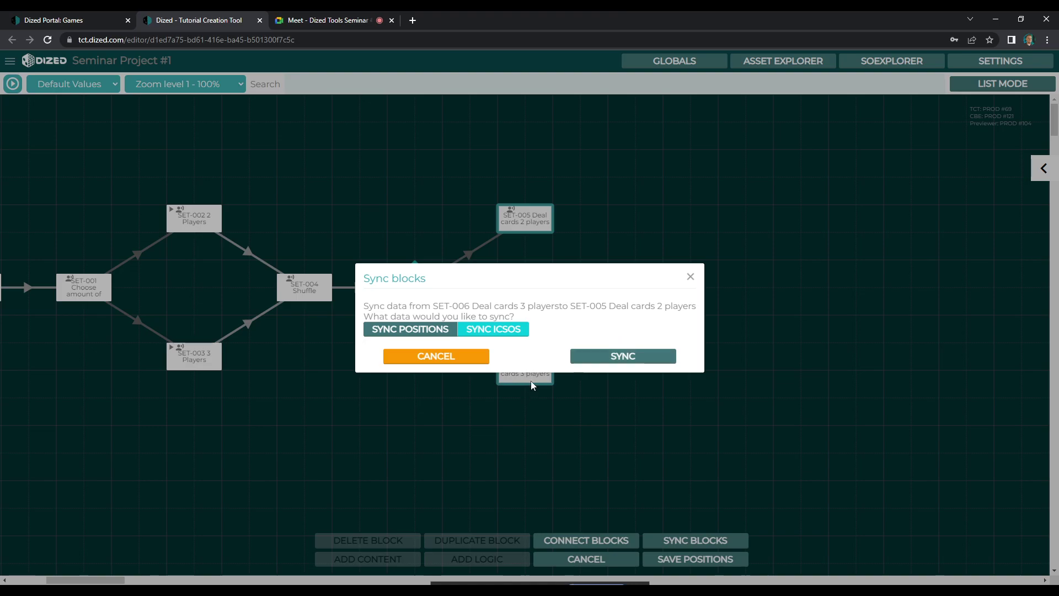
- Open SET-005 Deal cards 2 players, scrub through its animation, and remove the card dealt toward the lower right
{"action": "left_click", "coordinate": [526, 227]}
{"action": "double_click", "coordinate": [532, 223]}
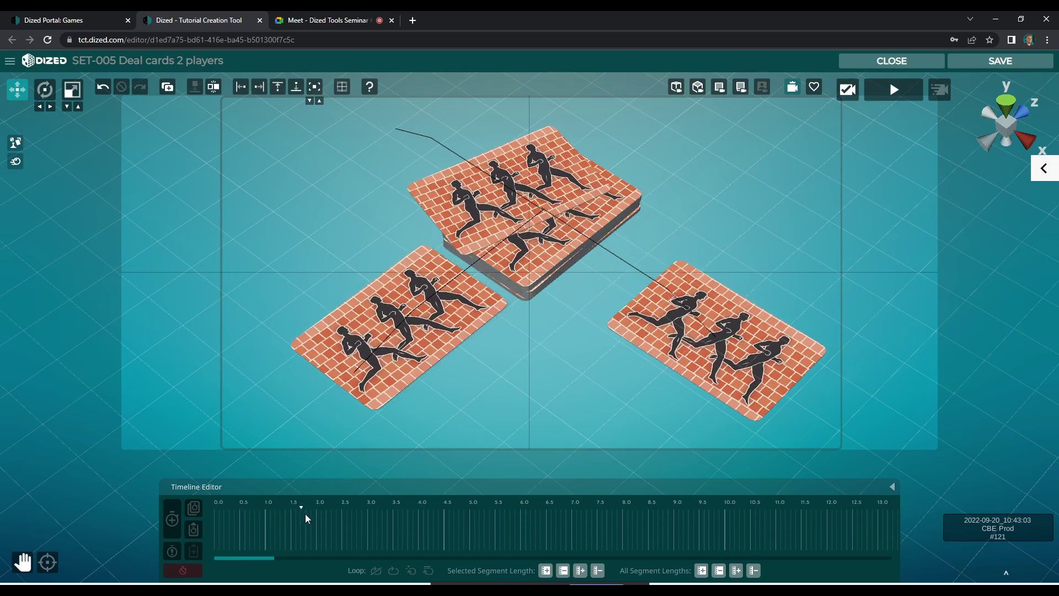
{"action": "left_click_drag", "start_coordinate": [361, 521], "coordinate": [248, 504]}
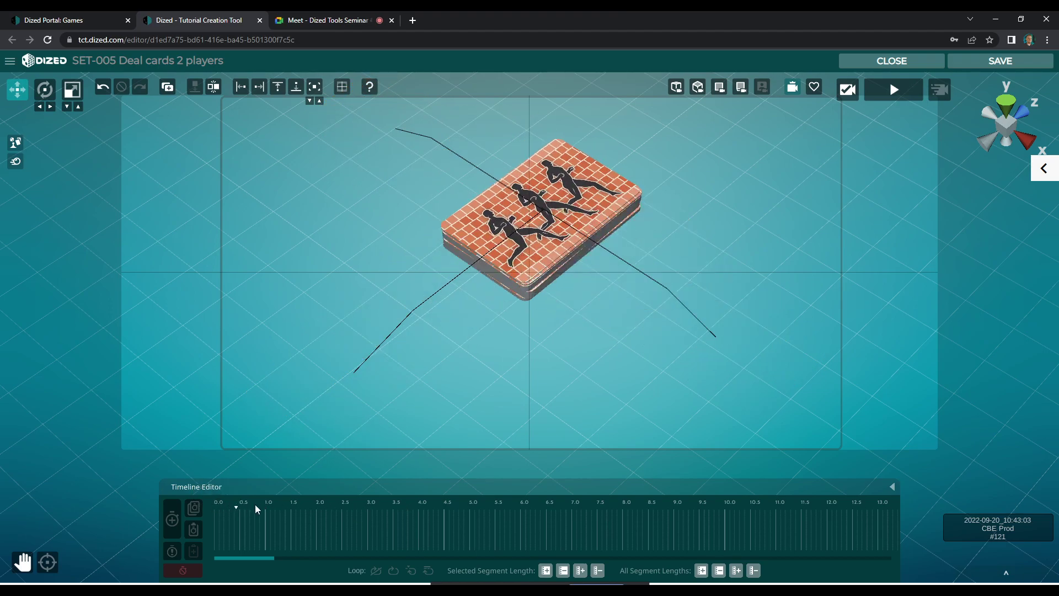
{"action": "left_click", "coordinate": [599, 310]}
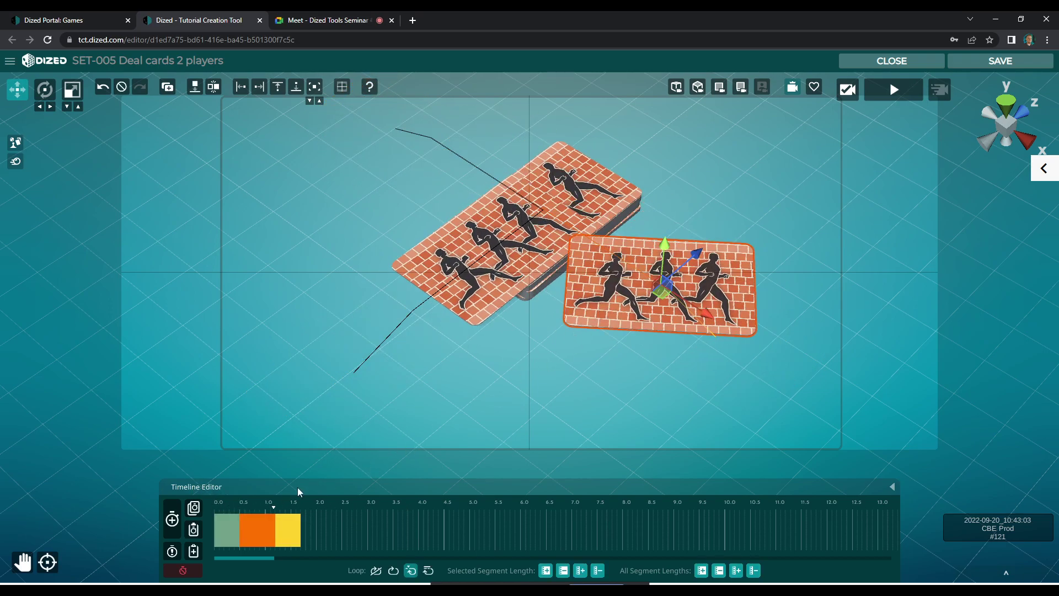
{"action": "left_click_drag", "start_coordinate": [259, 516], "coordinate": [308, 535]}
- Shorten the initial delays of the two remaining dealt cards, starting the upper-left card's movement at about 1.0 s
{"action": "left_click", "coordinate": [284, 538]}
{"action": "left_click", "coordinate": [457, 188]}
{"action": "left_click", "coordinate": [285, 535]}
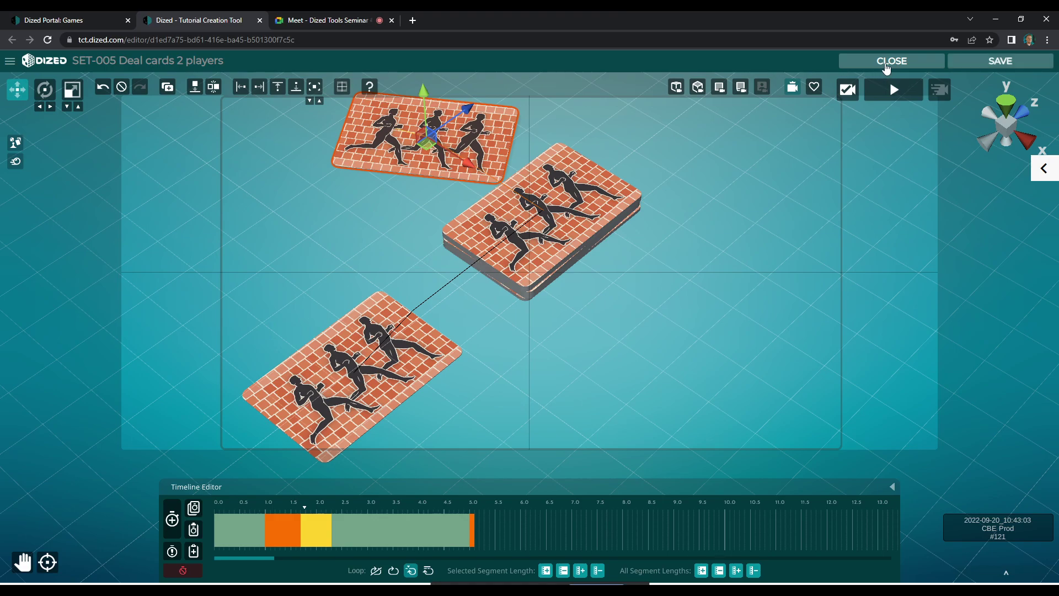
- Save and close the SET-005 scene, play the two-player deal preview, and return to the flowchart
{"action": "left_click", "coordinate": [886, 64]}
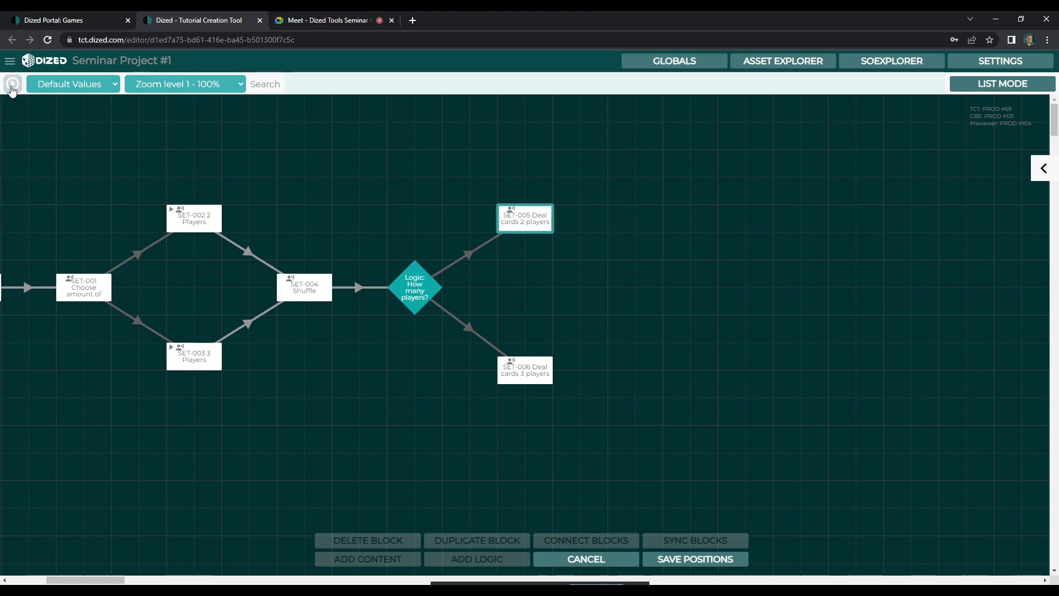
{"action": "left_click", "coordinate": [12, 85]}
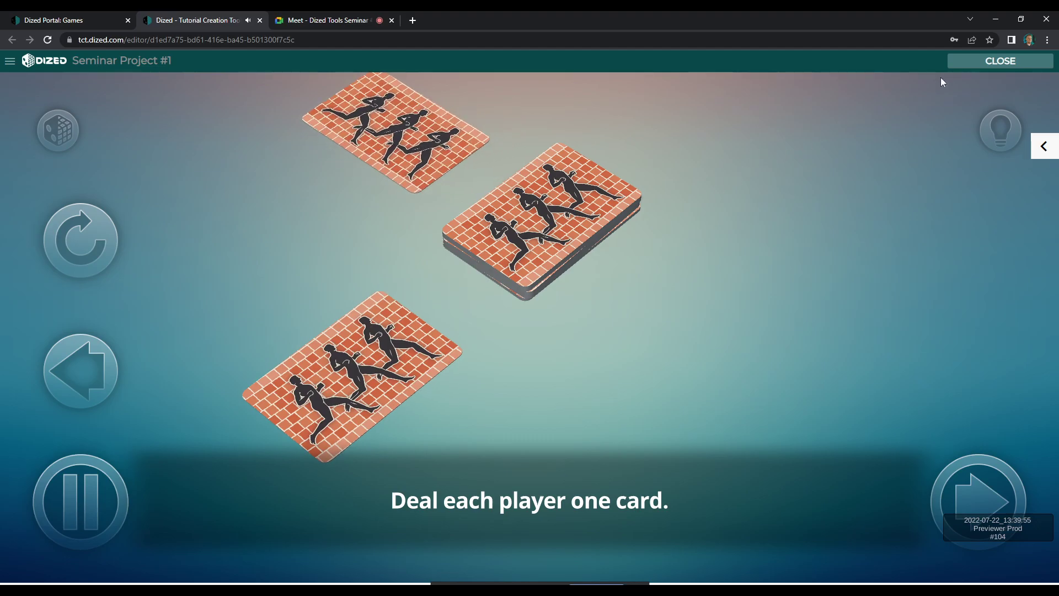
{"action": "key", "text": "Escape"}
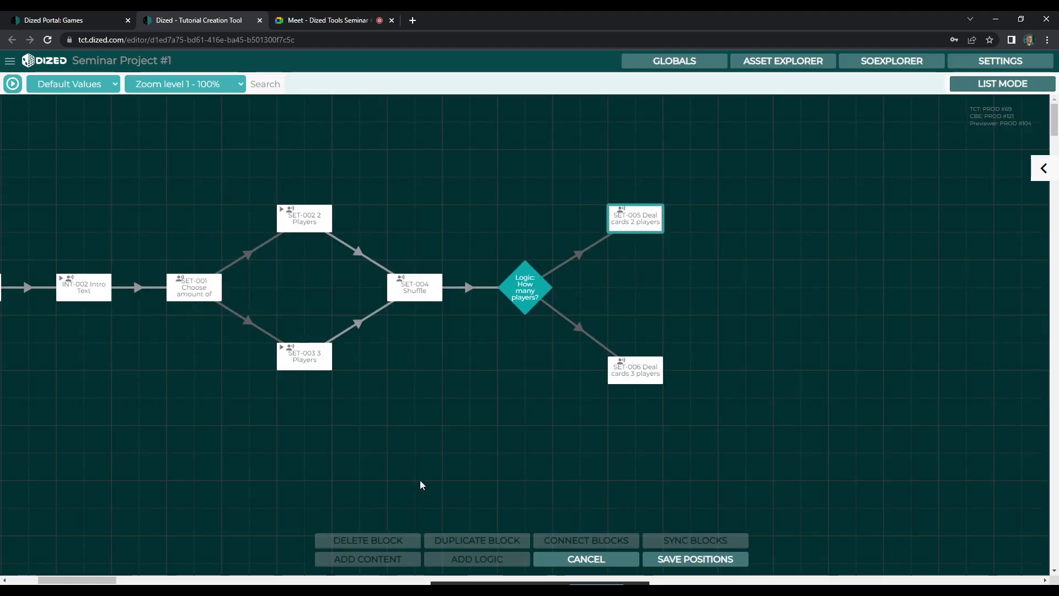
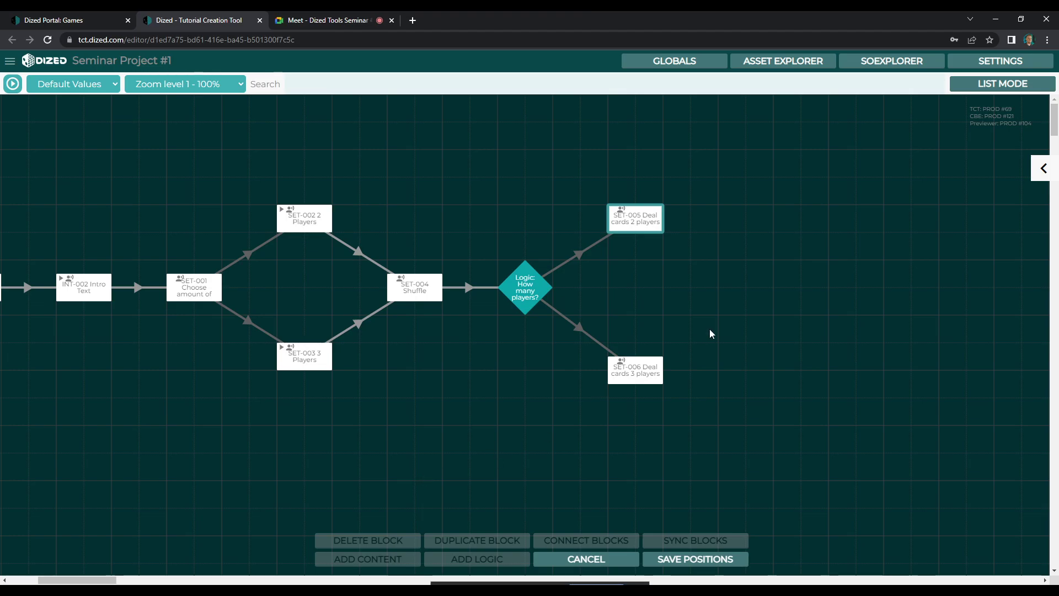
{"action": "mouse_move", "coordinate": [655, 388]}
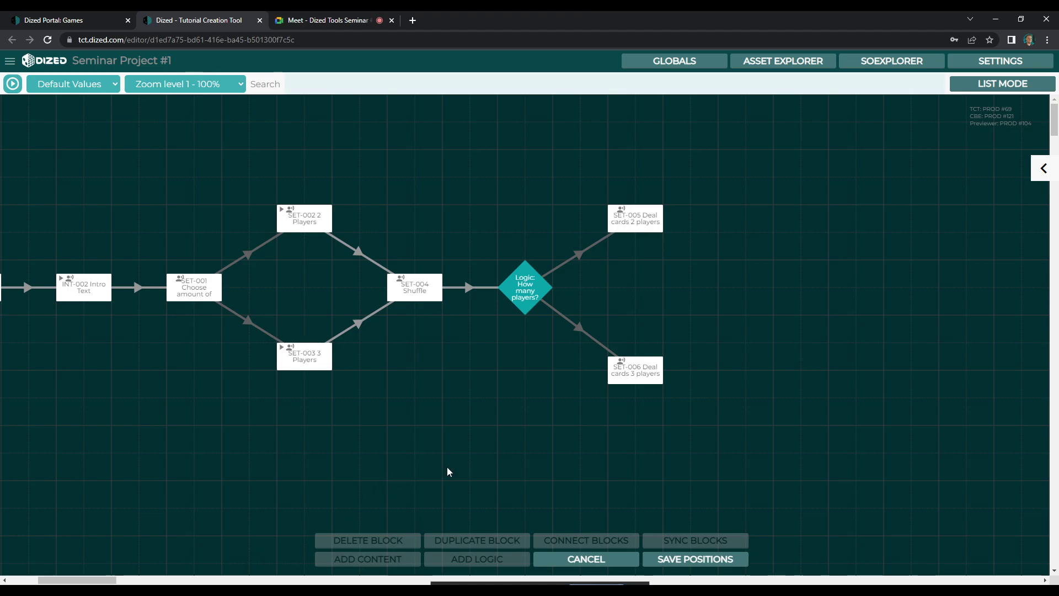
- Open the project's Components asset folder and locate the Gameboard folder in the local asset package's Components folder
{"action": "scroll", "coordinate": [463, 441], "scroll_direction": "right", "scroll_amount": 5}
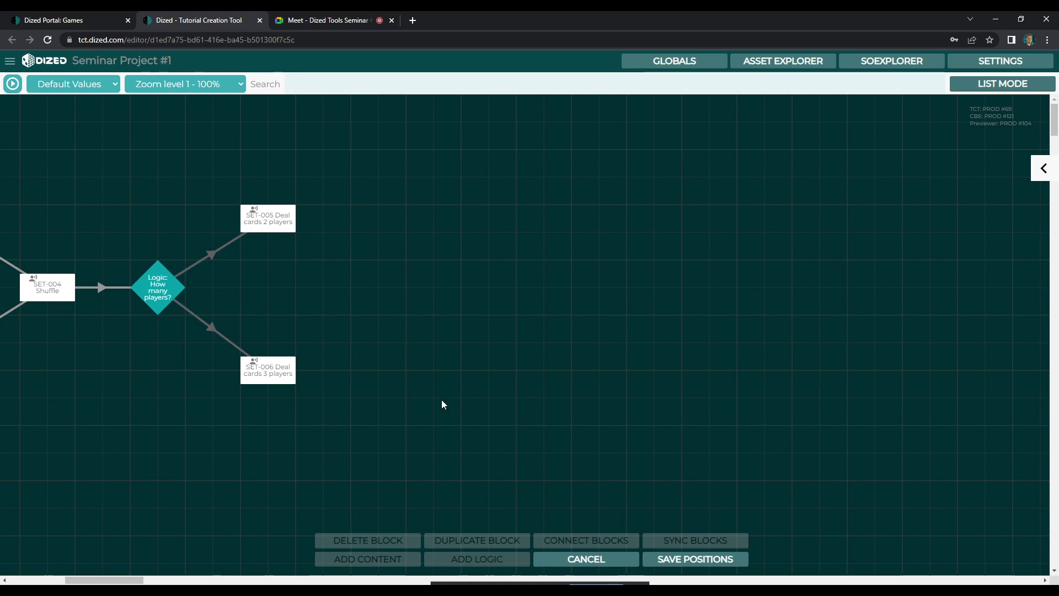
{"action": "left_click", "coordinate": [796, 63]}
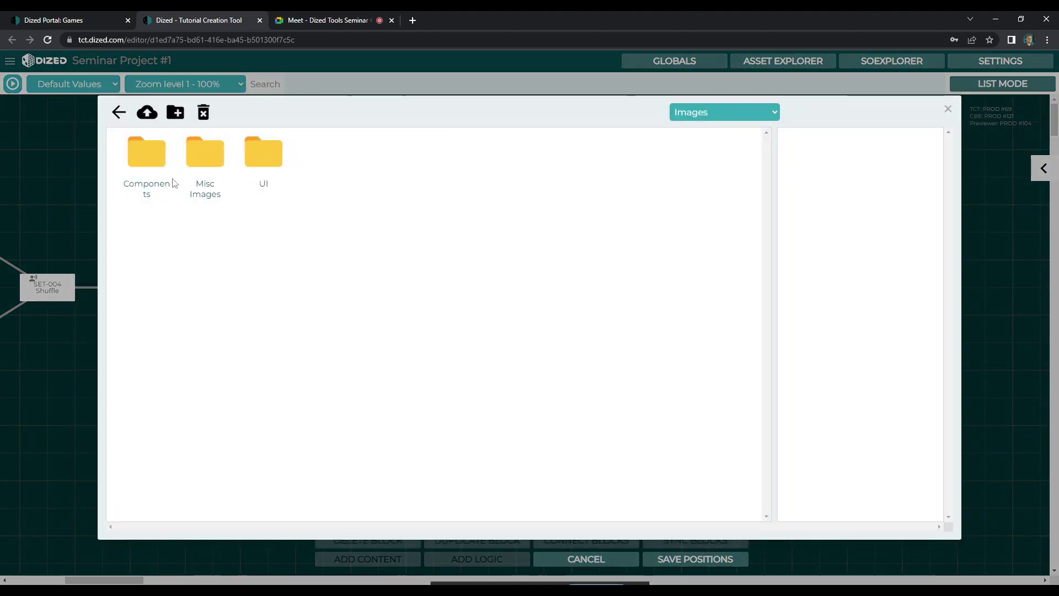
{"action": "double_click", "coordinate": [134, 156]}
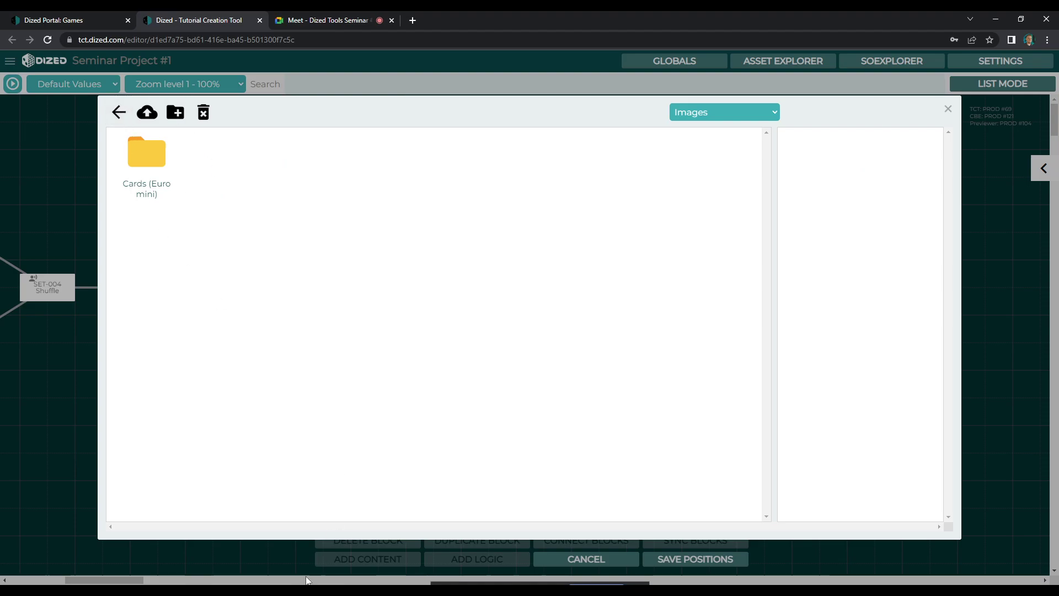
{"action": "left_click", "coordinate": [228, 543]}
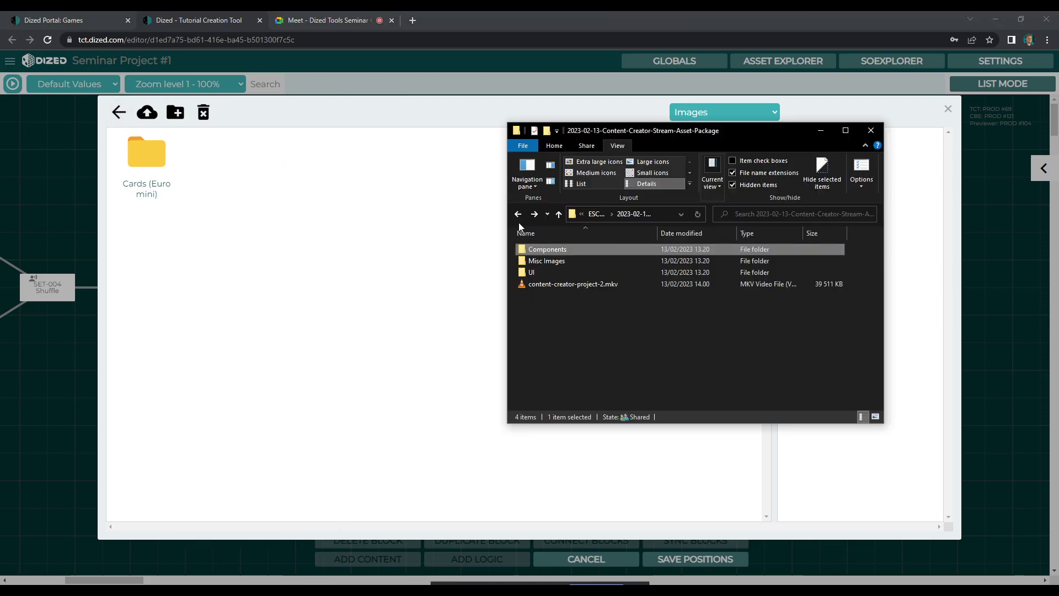
{"action": "double_click", "coordinate": [570, 250]}
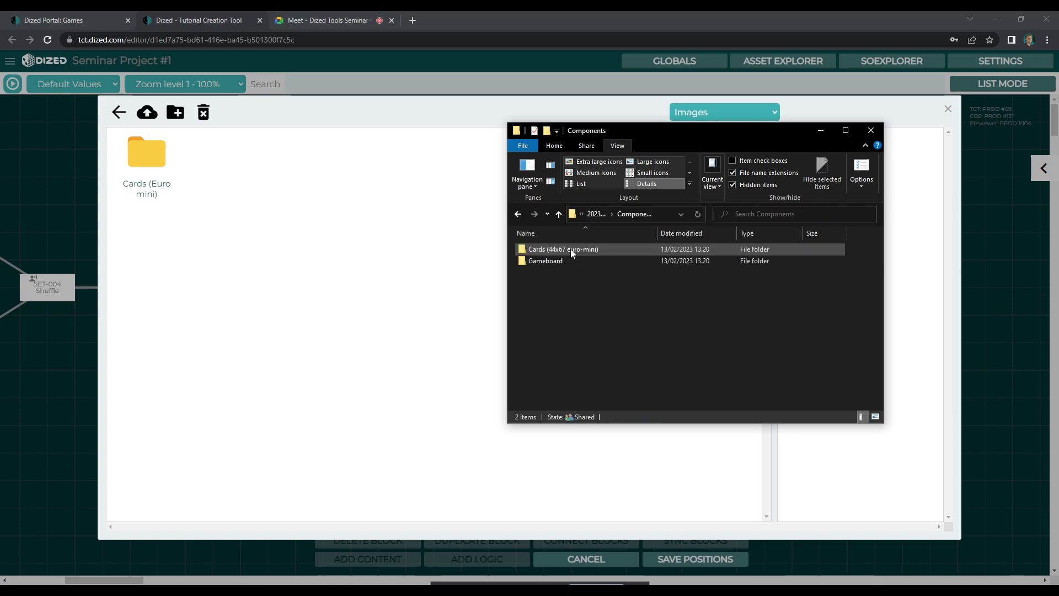
{"action": "left_click", "coordinate": [560, 261]}
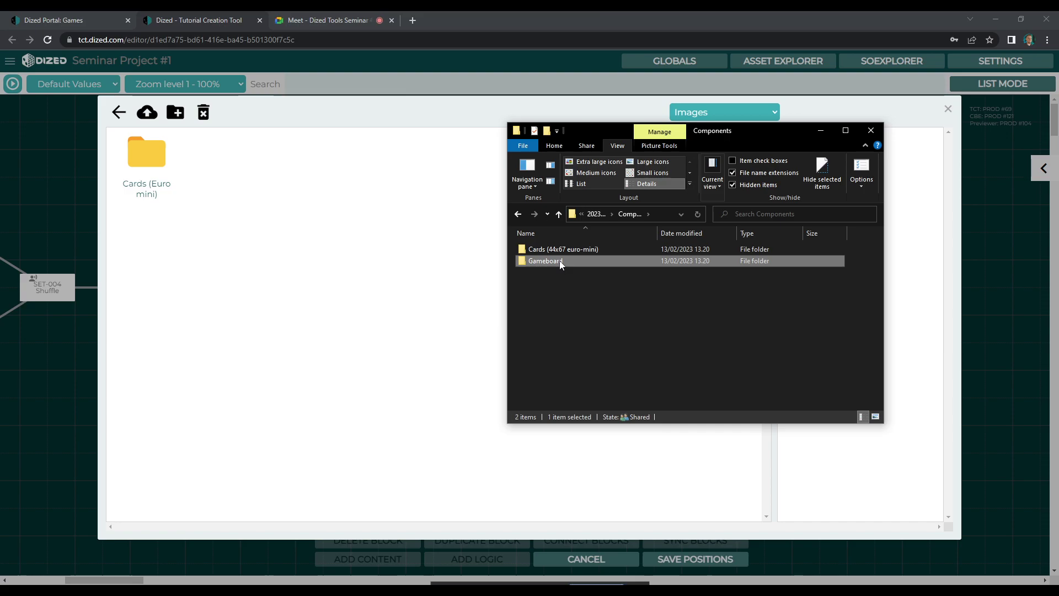
- Create a folder named Gameboard inside the project's Components asset folder and open it
{"action": "left_click", "coordinate": [323, 175]}
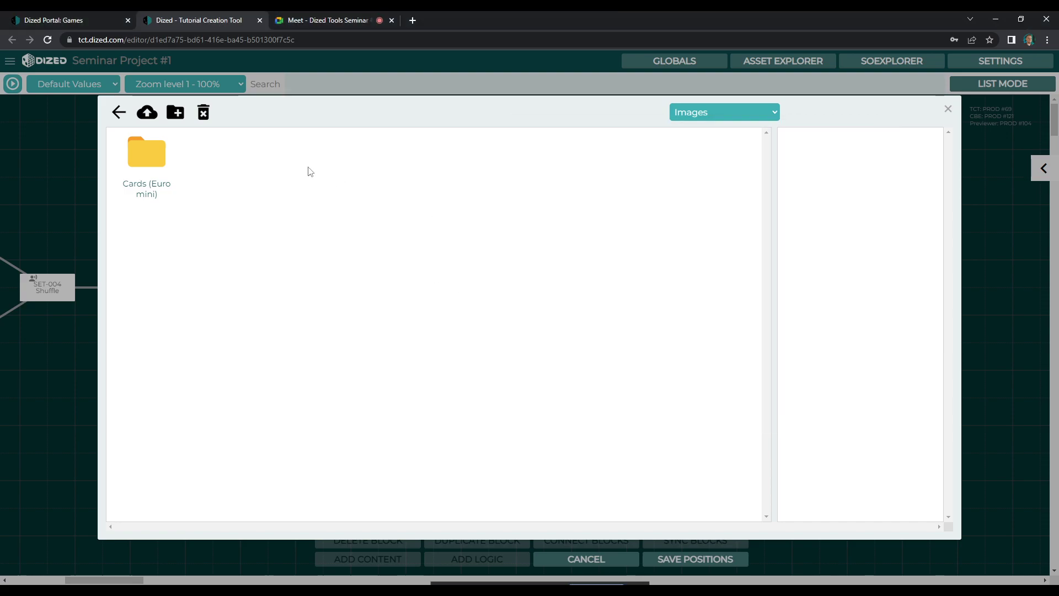
{"action": "left_click", "coordinate": [176, 113]}
{"action": "type", "text": "Gameboard"}
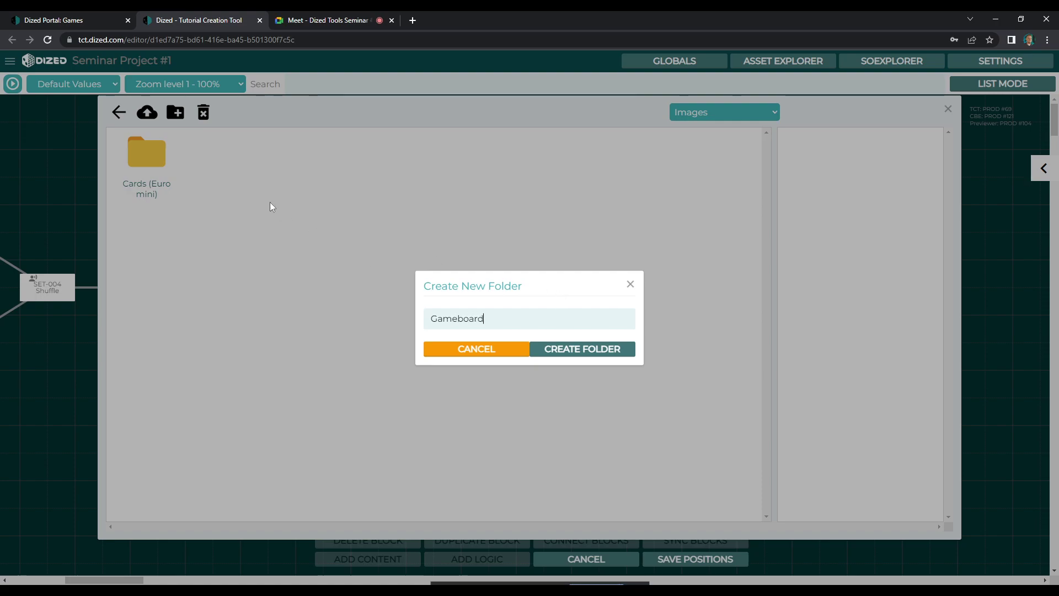
{"action": "left_click", "coordinate": [197, 167]}
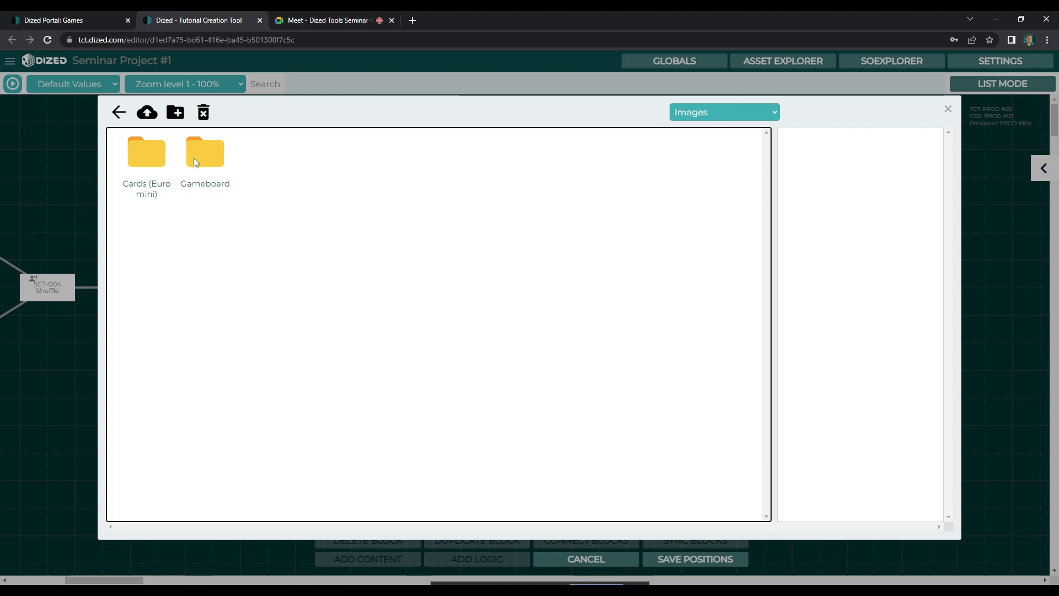
- Upload babylon_board.obj from the local Gameboard folder into the new asset folder and check it among the Other assets
{"action": "key", "text": "alt+Tab"}
{"action": "double_click", "coordinate": [547, 263]}
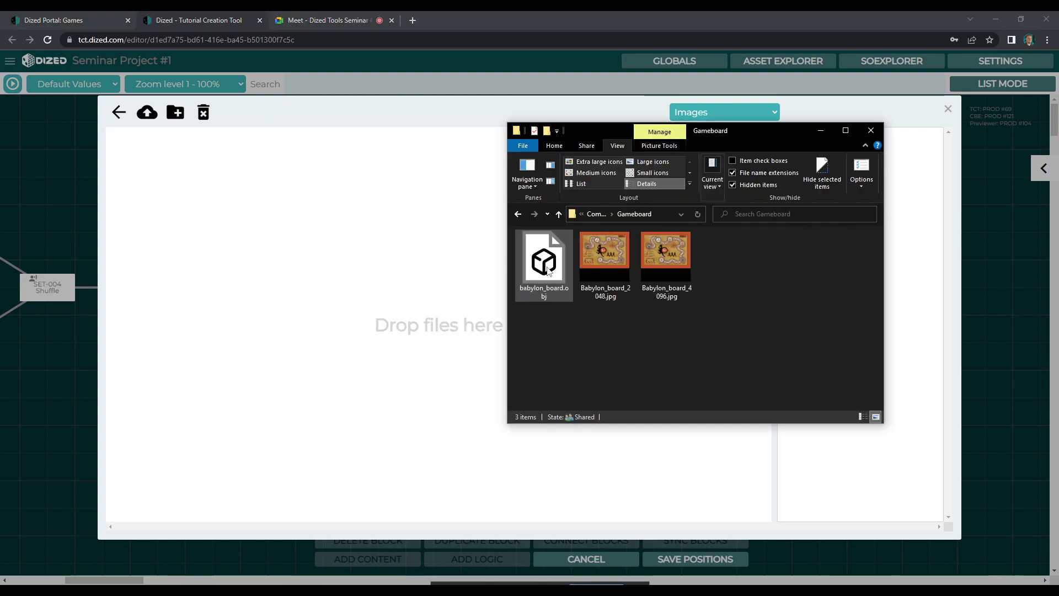
{"action": "left_click", "coordinate": [540, 279]}
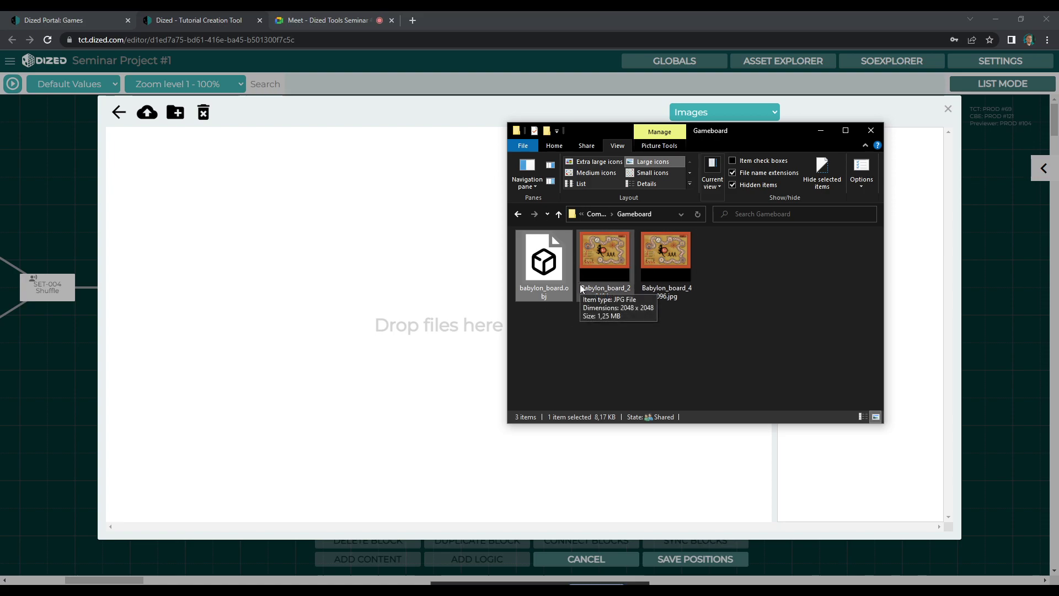
{"action": "left_click", "coordinate": [635, 334]}
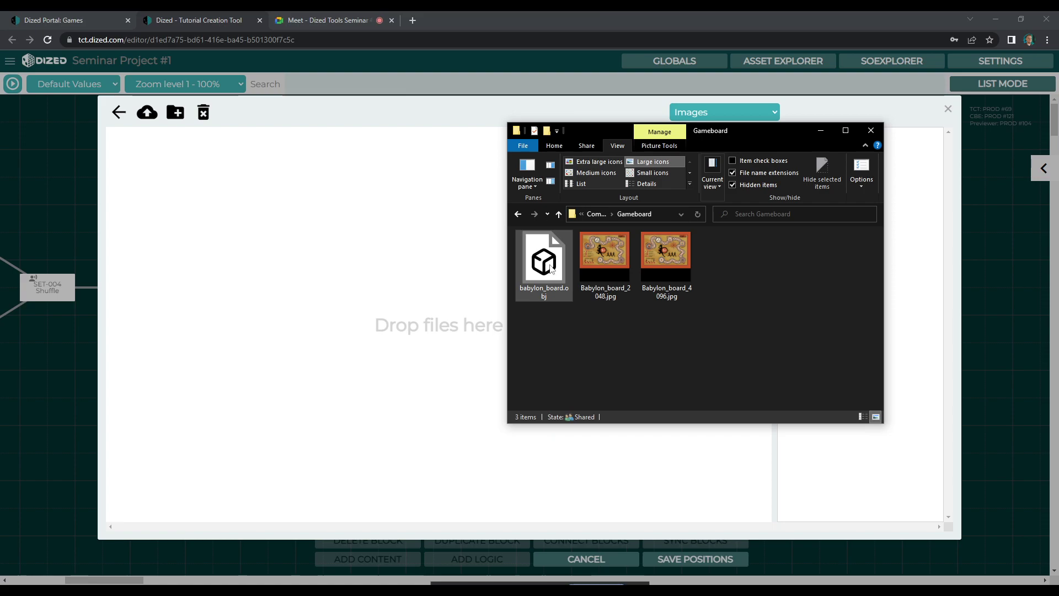
{"action": "left_click", "coordinate": [549, 281]}
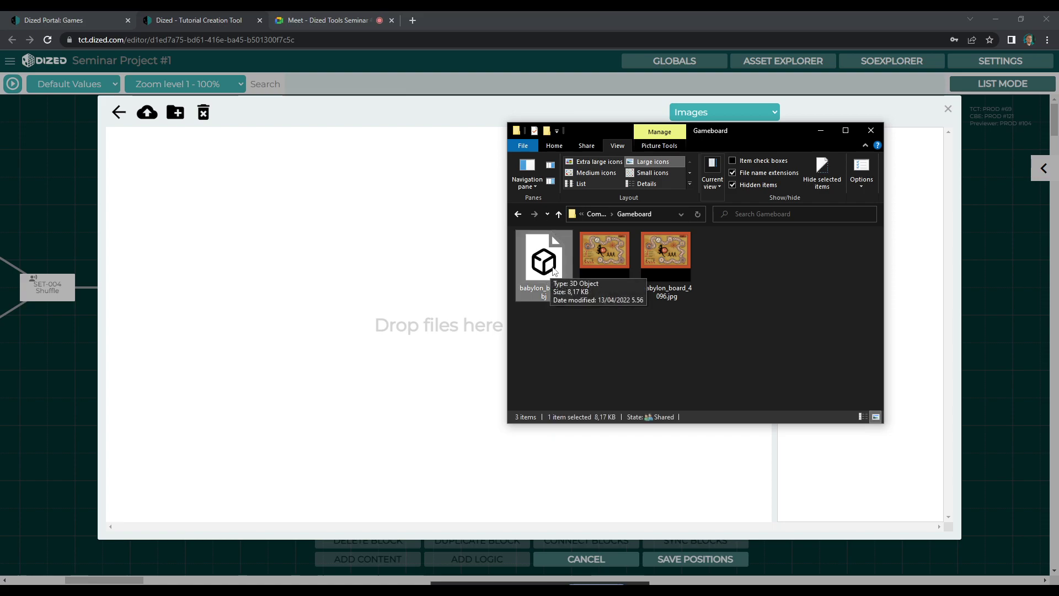
{"action": "left_click_drag", "start_coordinate": [553, 270], "coordinate": [229, 218]}
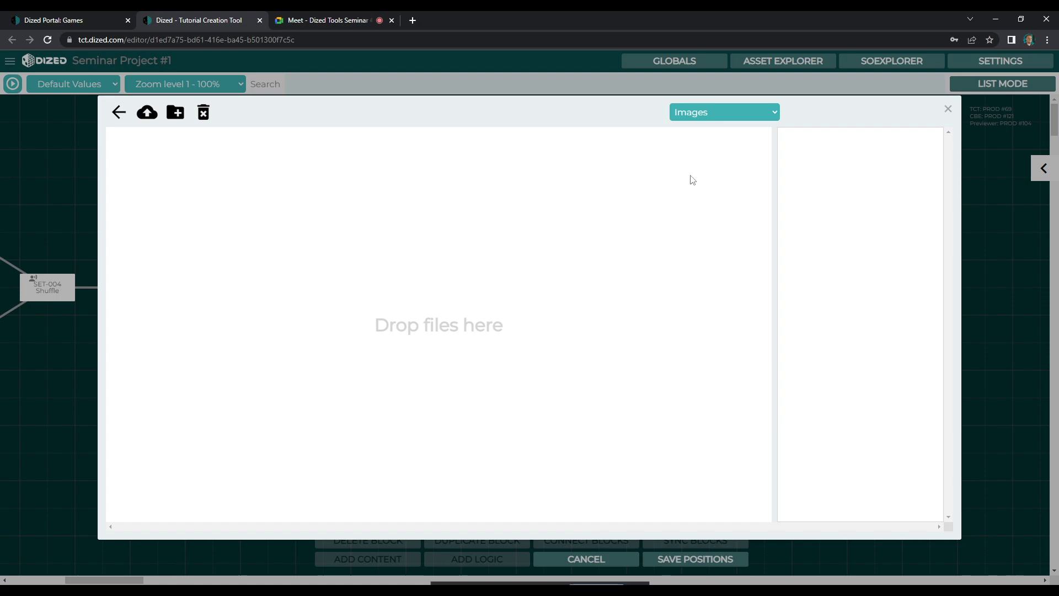
{"action": "left_click", "coordinate": [724, 112]}
{"action": "left_click", "coordinate": [720, 161]}
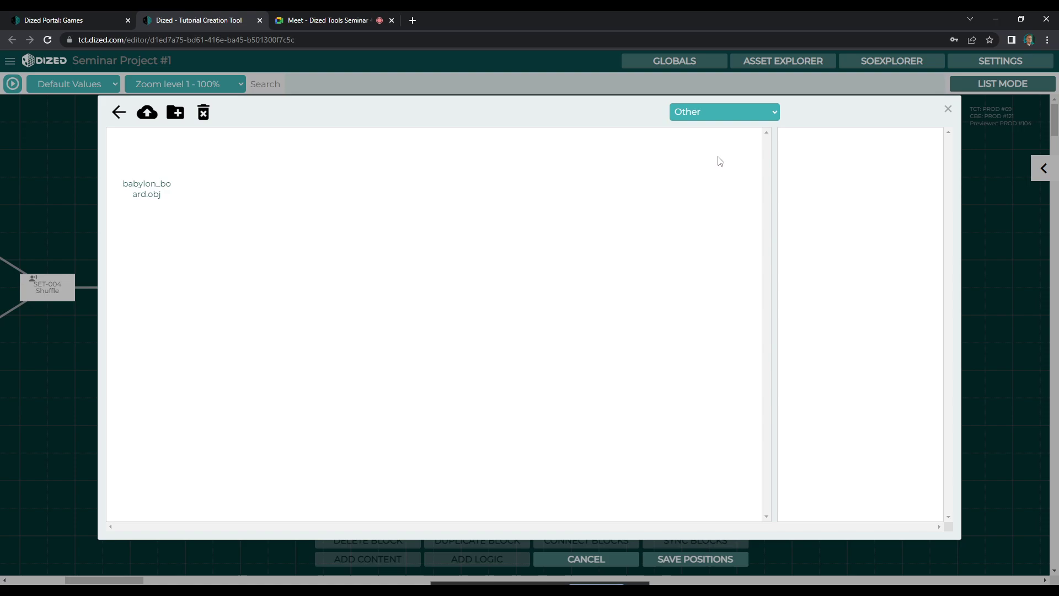
{"action": "left_click", "coordinate": [144, 165]}
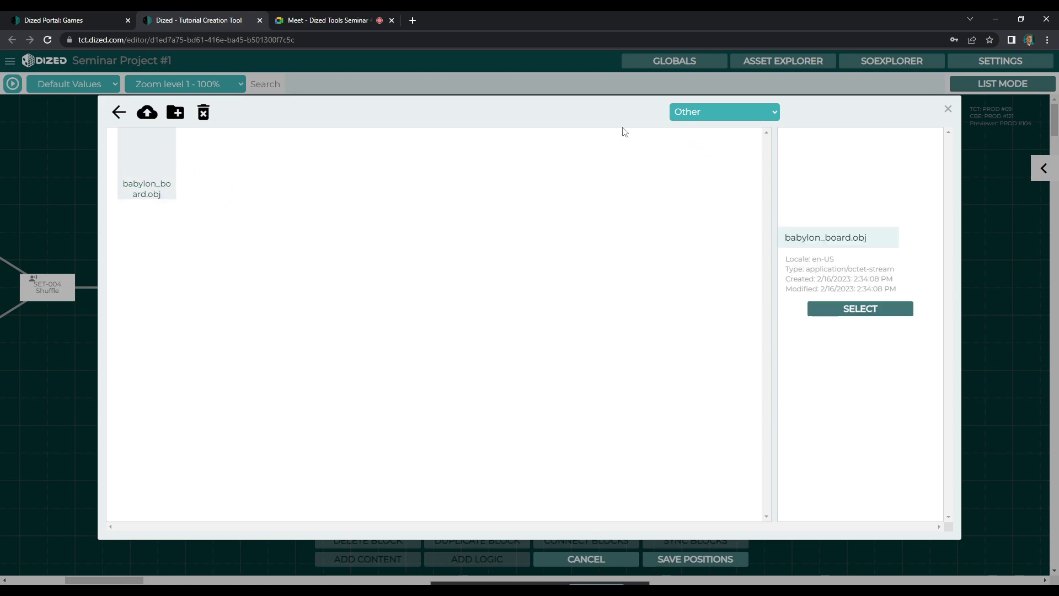
- Upload Babylon_board_2048.jpg and Babylon_board_4096.jpg to the Gameboard folder as images, and close the asset explorer
{"action": "left_click", "coordinate": [697, 115]}
{"action": "left_click", "coordinate": [697, 126]}
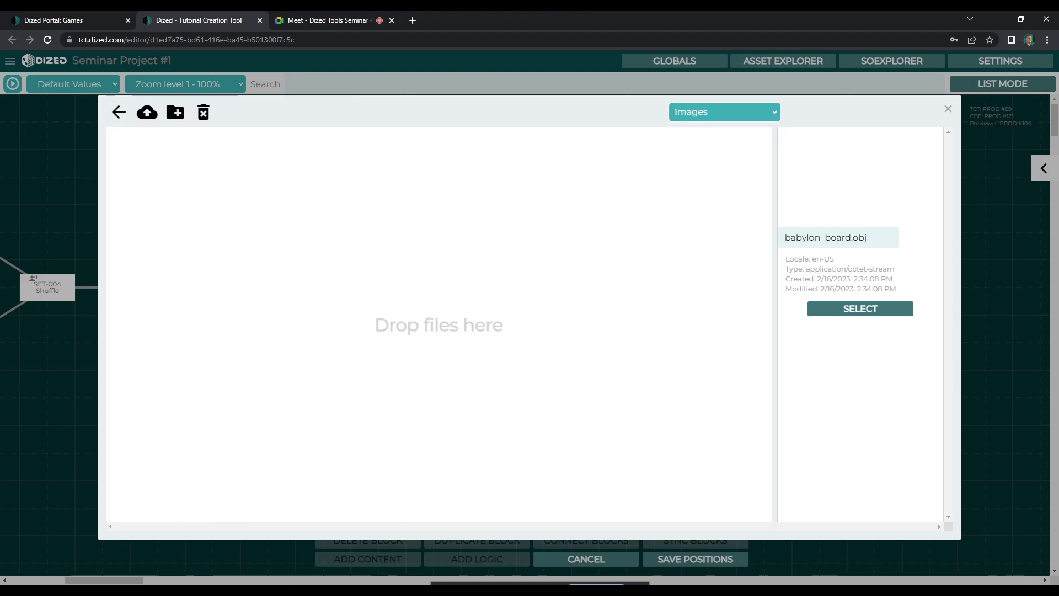
{"action": "key", "text": "alt+Tab"}
{"action": "left_click", "coordinate": [607, 259]}
{"action": "left_click", "coordinate": [667, 259], "text": "ctrl"}
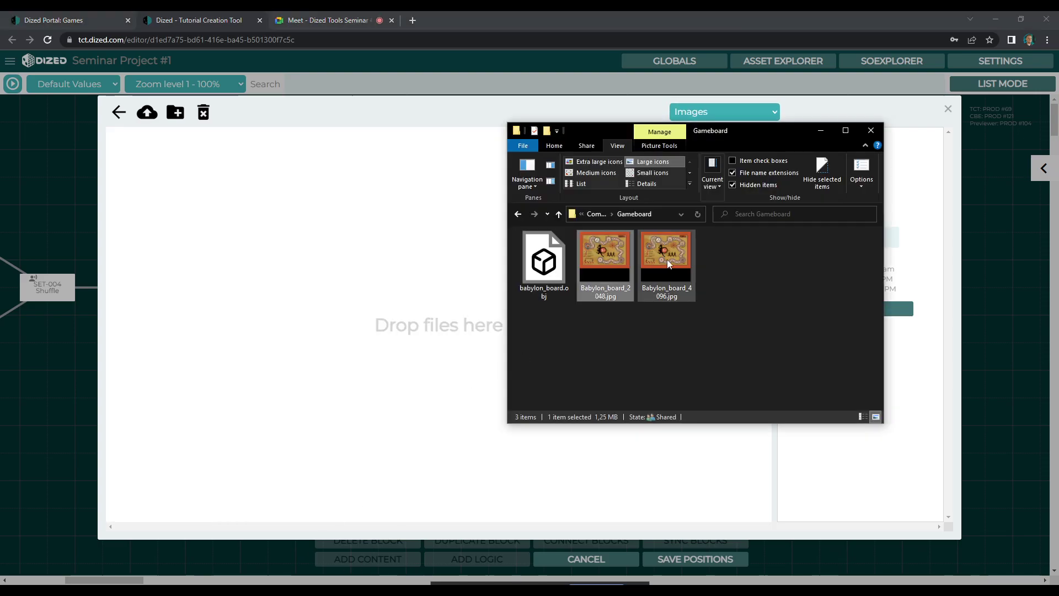
{"action": "left_click_drag", "start_coordinate": [614, 256], "coordinate": [290, 242]}
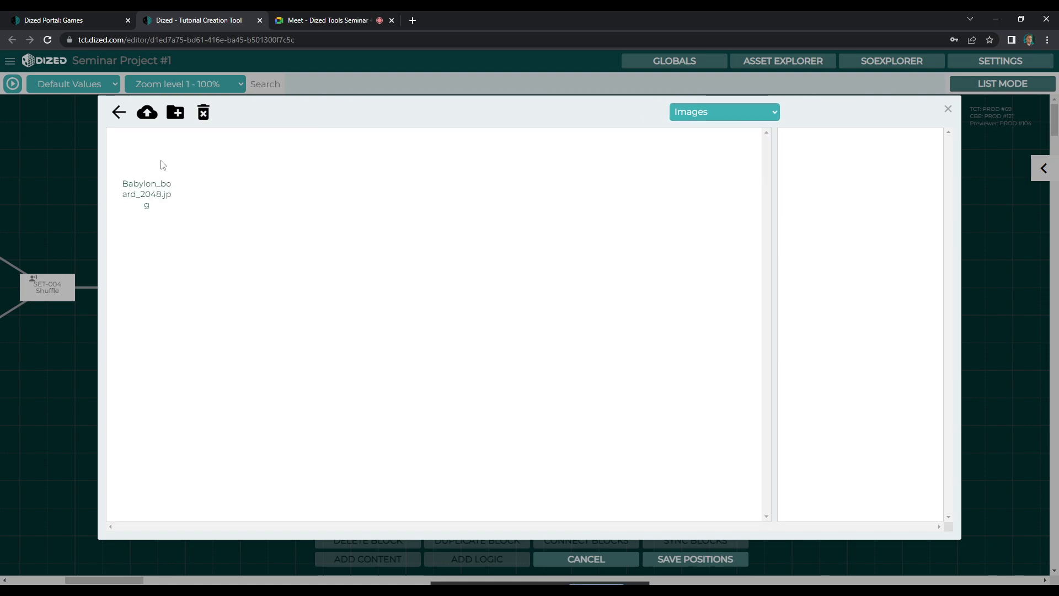
{"action": "left_click", "coordinate": [948, 110]}
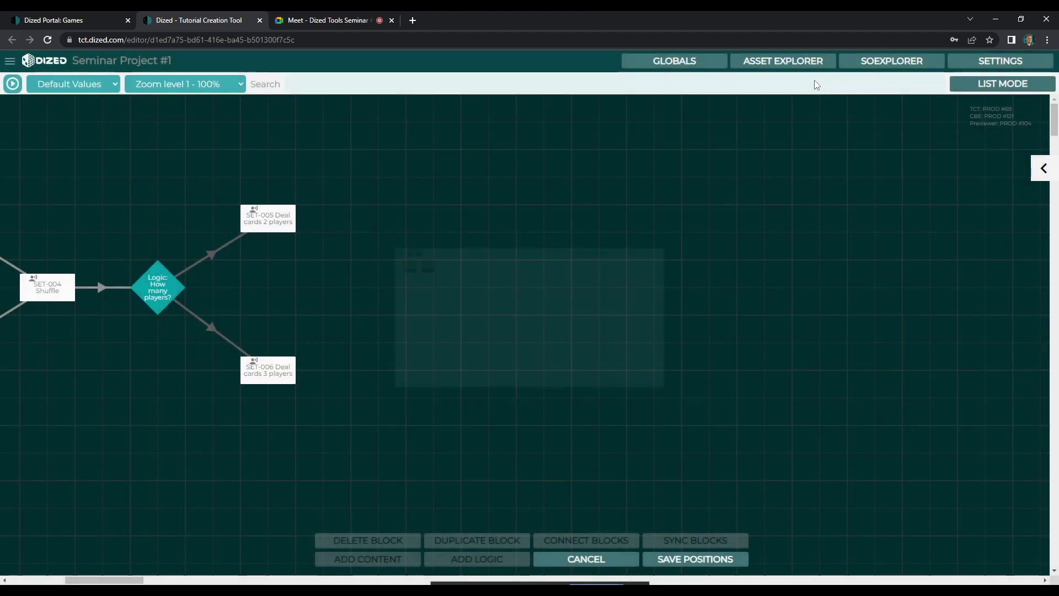
- Create a new scene object from the Custom Object base model and name it Gameboard
{"action": "left_click", "coordinate": [872, 64]}
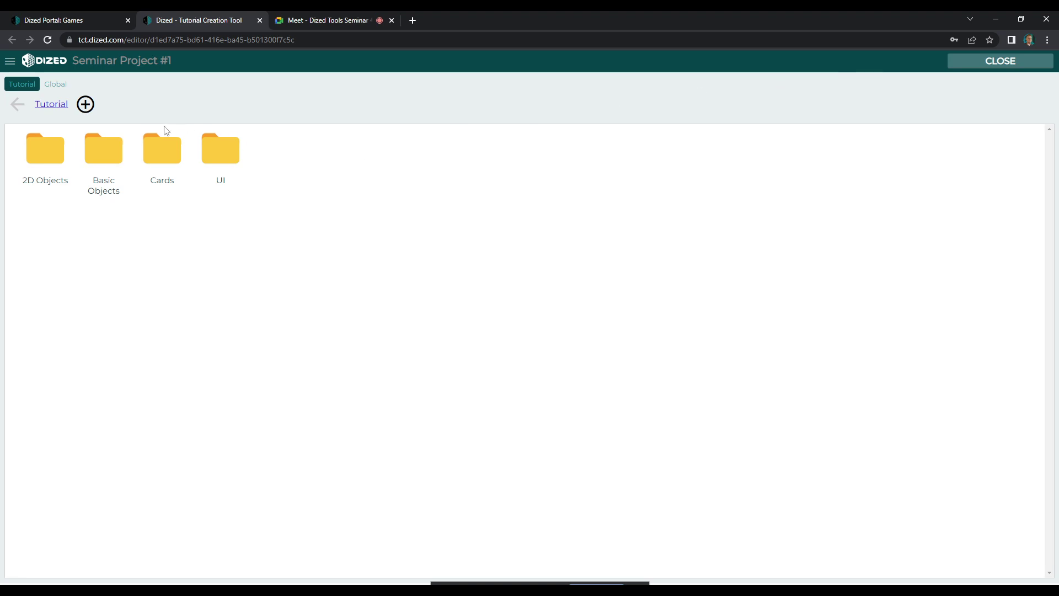
{"action": "left_click", "coordinate": [85, 105]}
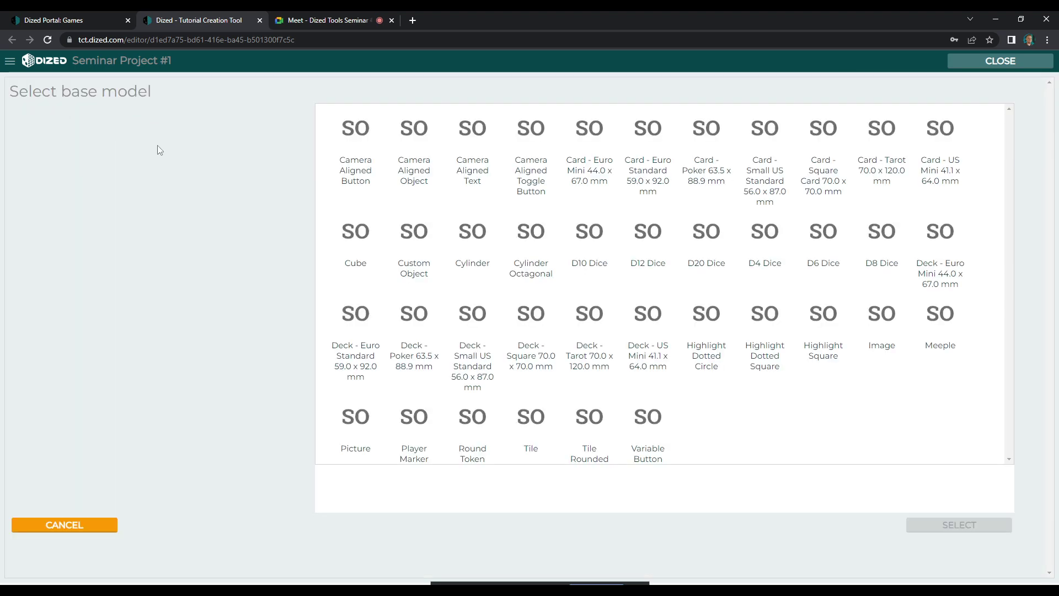
{"action": "left_click", "coordinate": [423, 243]}
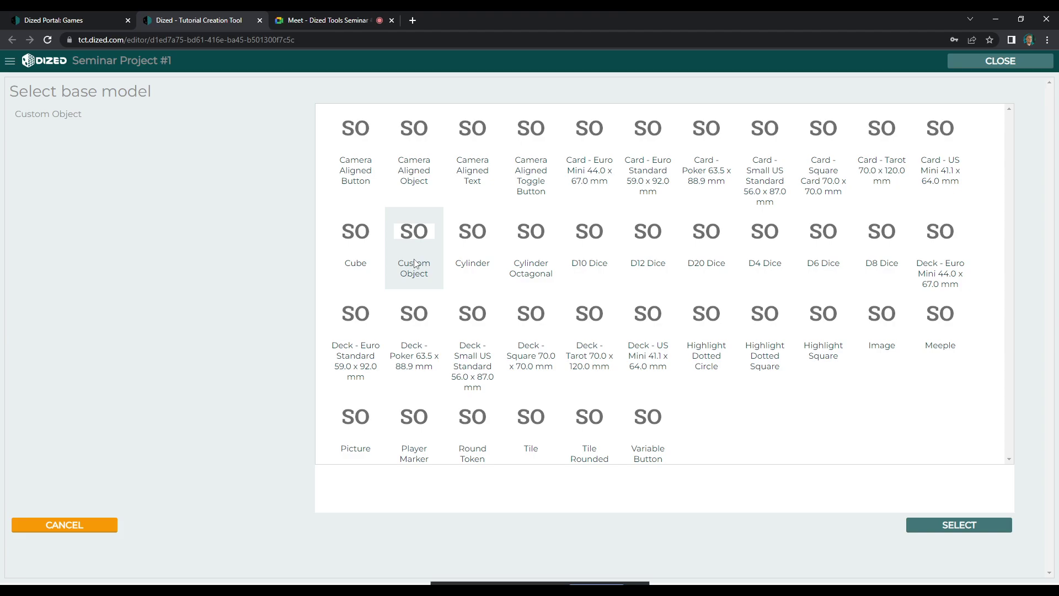
{"action": "left_click", "coordinate": [943, 521]}
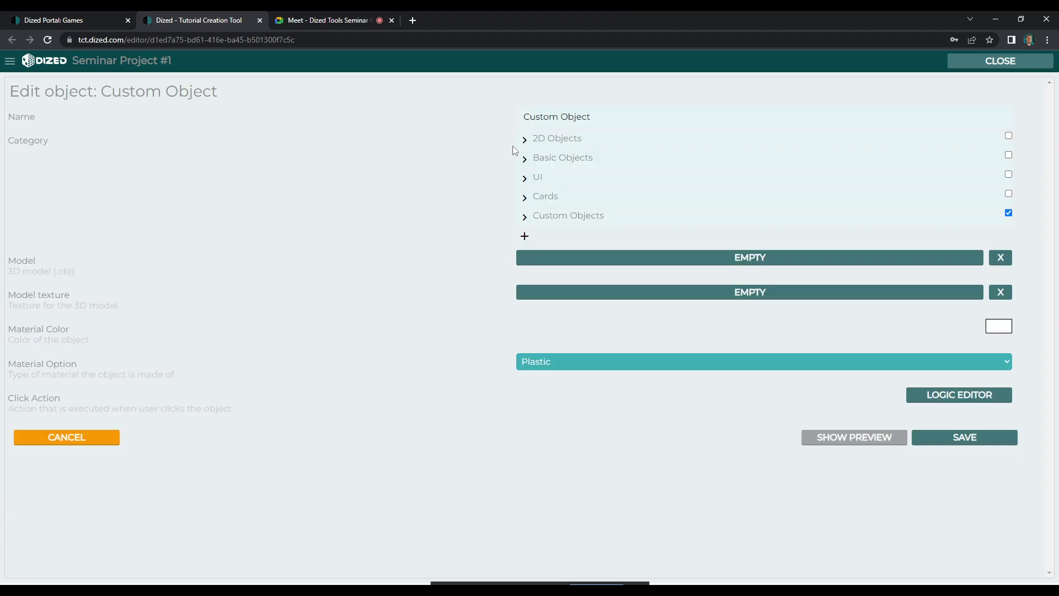
{"action": "left_click_drag", "start_coordinate": [605, 117], "coordinate": [449, 114]}
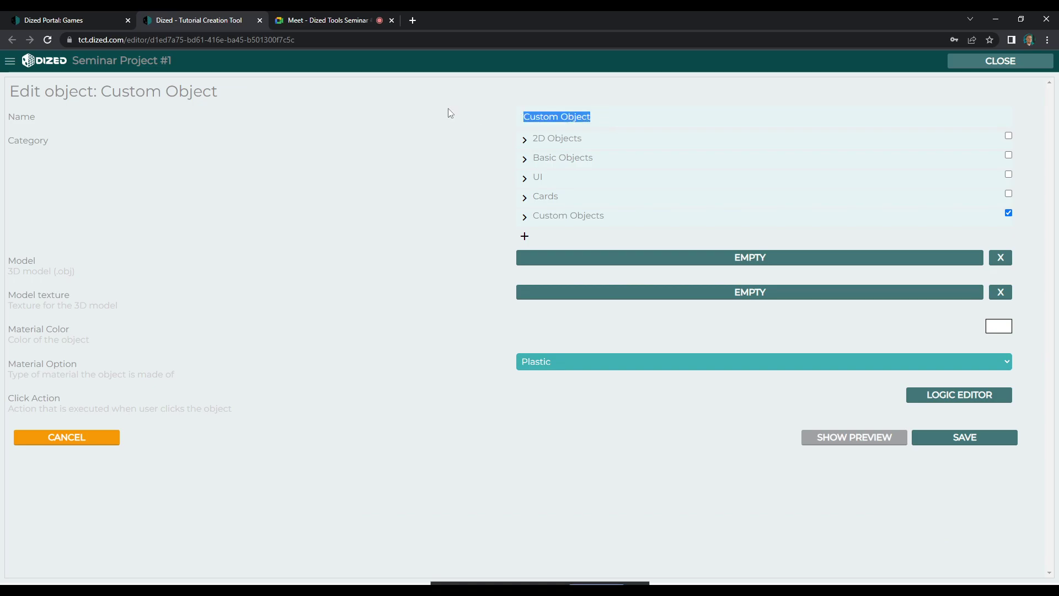
{"action": "type", "text": "Gameboard"}
- Assign babylon_board.obj as the Gameboard object's 3D model
{"action": "left_click", "coordinate": [584, 258]}
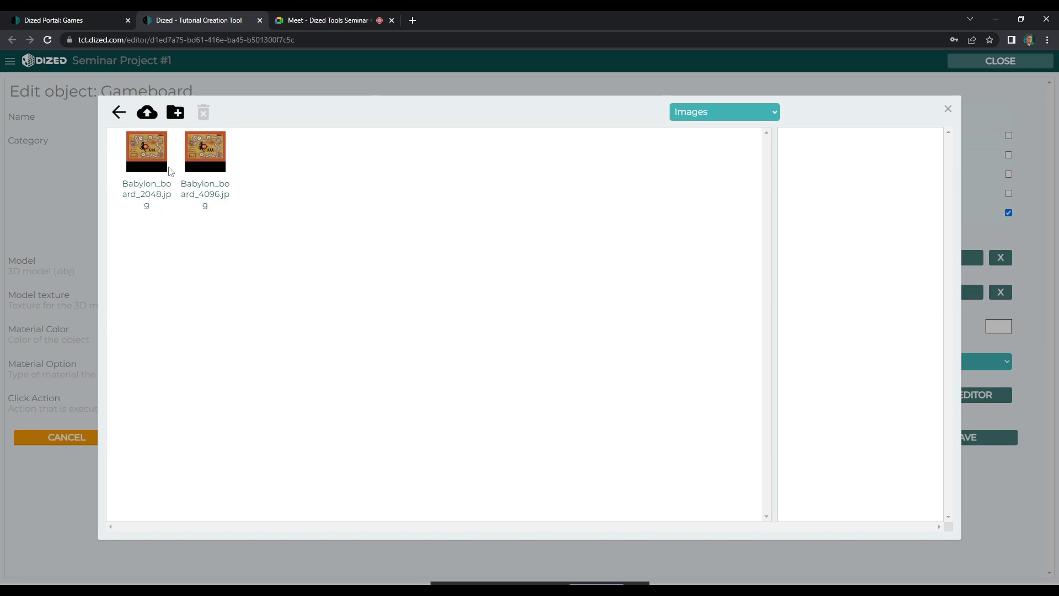
{"action": "left_click", "coordinate": [712, 117]}
{"action": "left_click", "coordinate": [707, 161]}
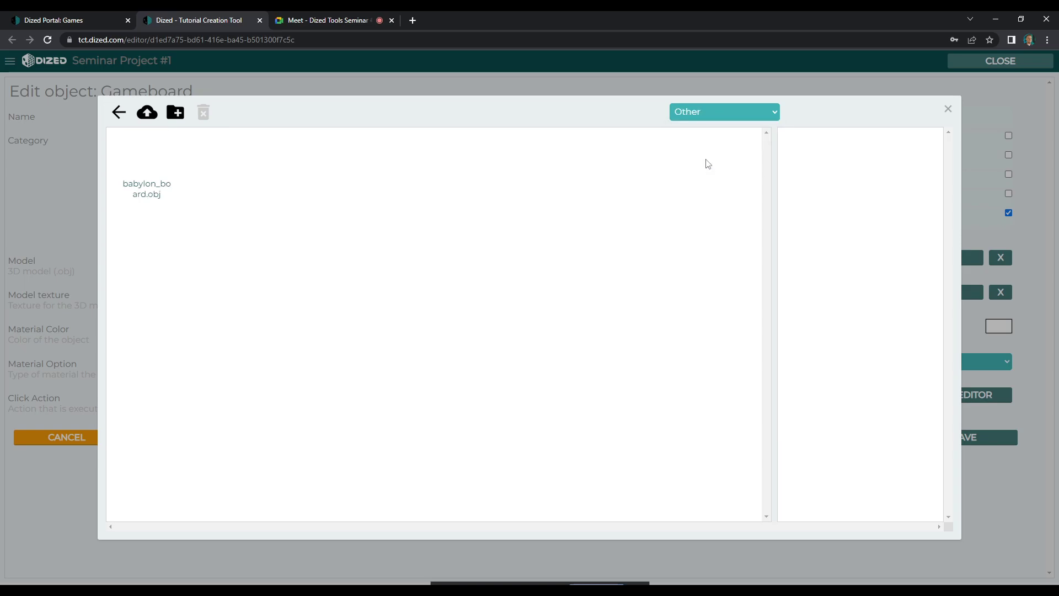
{"action": "left_click", "coordinate": [155, 164]}
{"action": "left_click", "coordinate": [813, 312]}
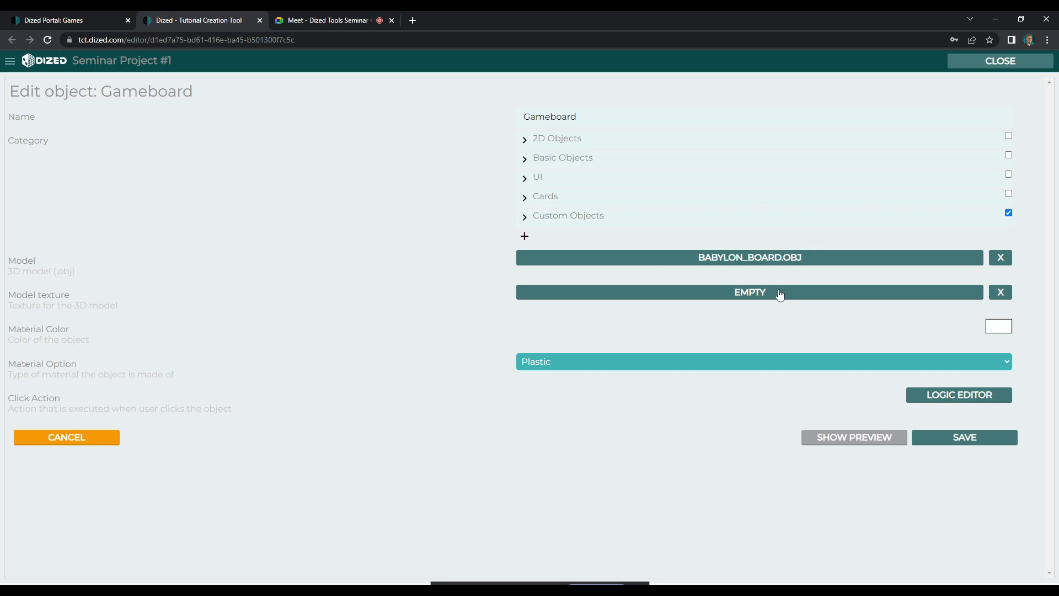
- Assign Babylon_board_2048.jpg as the Gameboard object's model texture
{"action": "double_click", "coordinate": [80, 299]}
{"action": "left_click", "coordinate": [80, 300]}
{"action": "left_click", "coordinate": [601, 298]}
{"action": "left_click", "coordinate": [686, 110]}
{"action": "left_click", "coordinate": [689, 126]}
{"action": "left_click", "coordinate": [152, 172]}
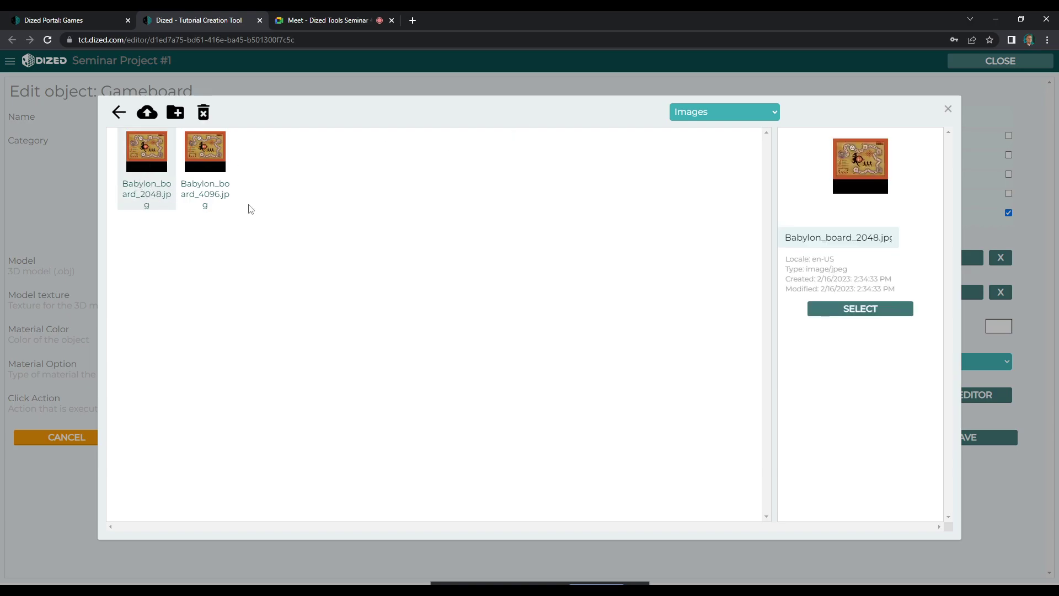
{"action": "left_click", "coordinate": [847, 311]}
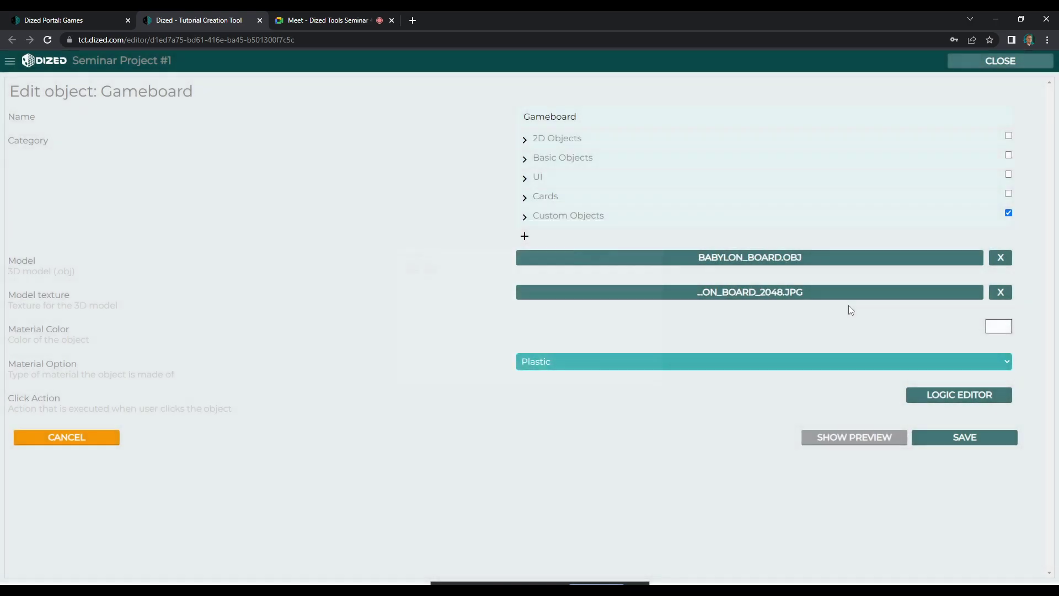
- Set the Gameboard's material option to Wood, save the object, and return to the flowchart
{"action": "left_click", "coordinate": [544, 365]}
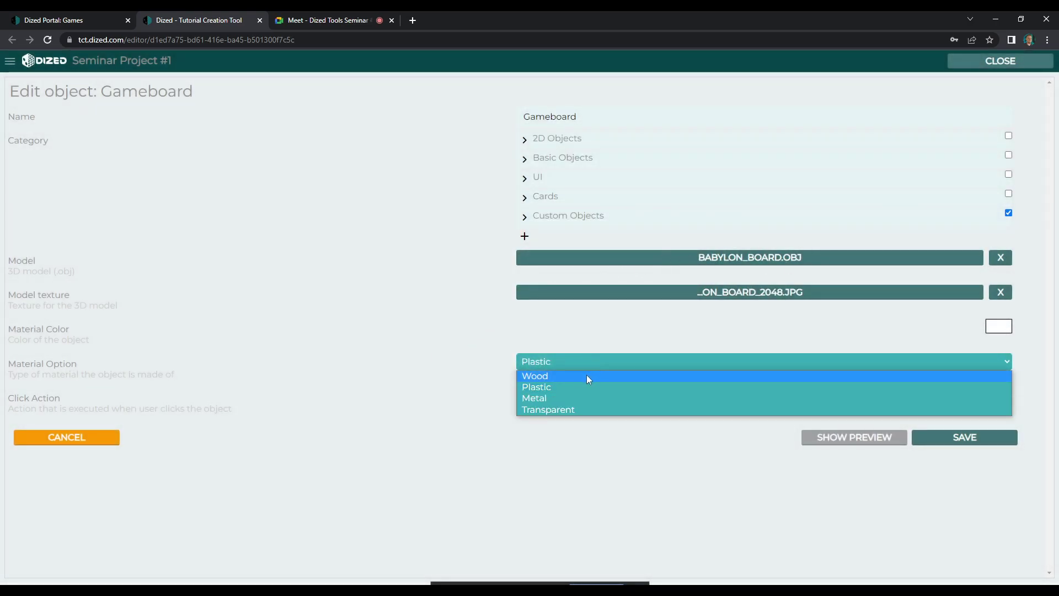
{"action": "left_click", "coordinate": [587, 375]}
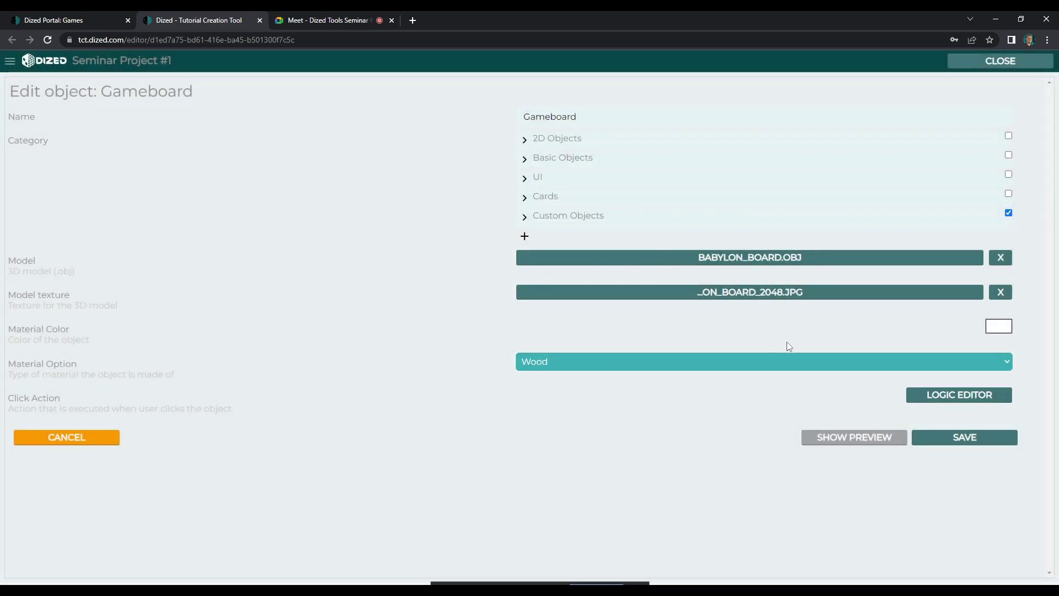
{"action": "left_click", "coordinate": [953, 439]}
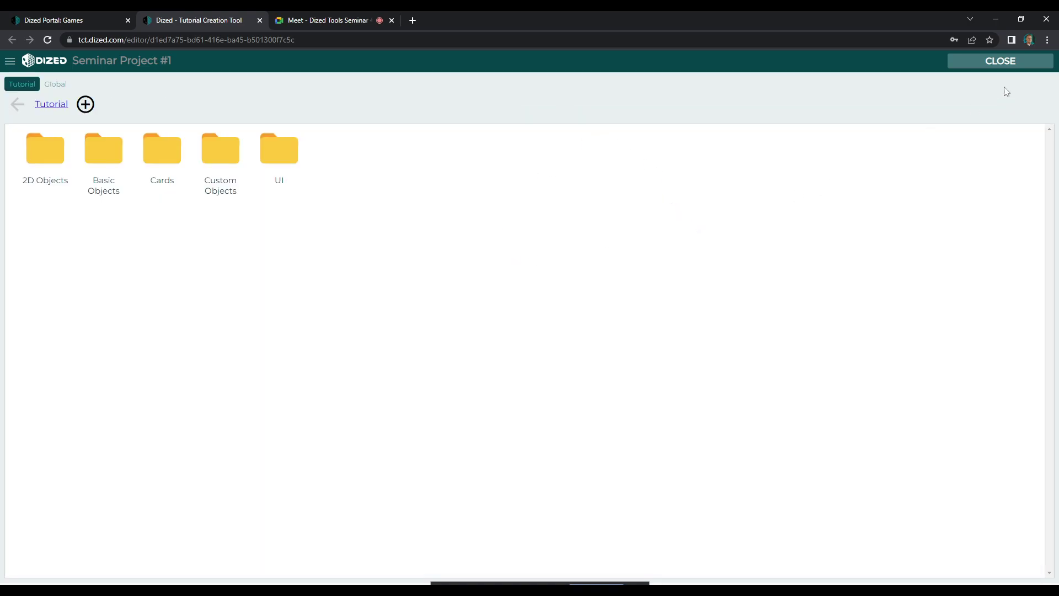
{"action": "left_click", "coordinate": [1009, 65]}
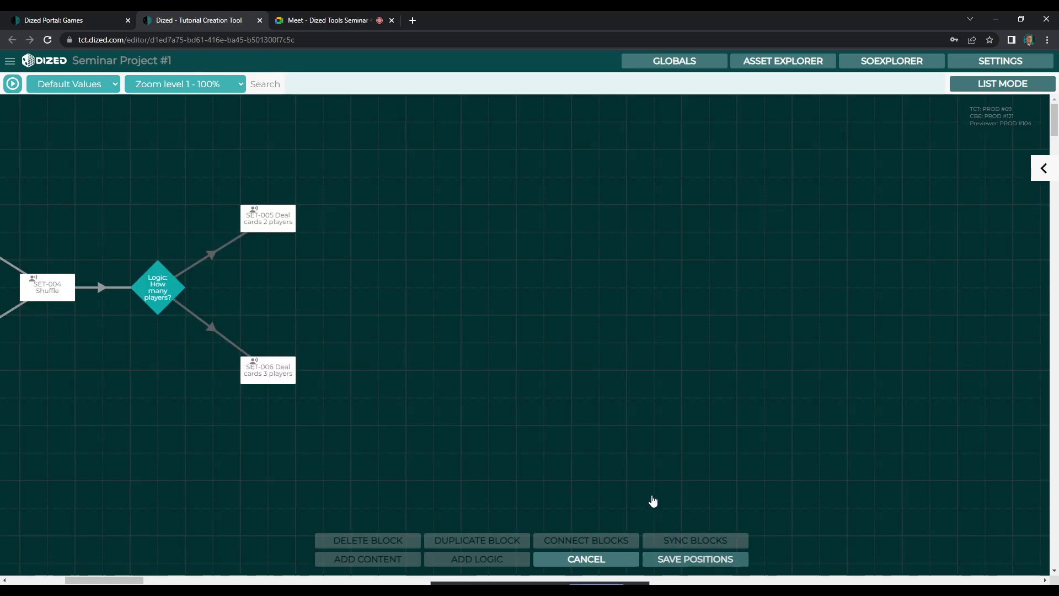
- Add a new content block to the flowchart, placed beyond and between the SET-005 and SET-006 deal blocks
{"action": "left_click", "coordinate": [391, 559]}
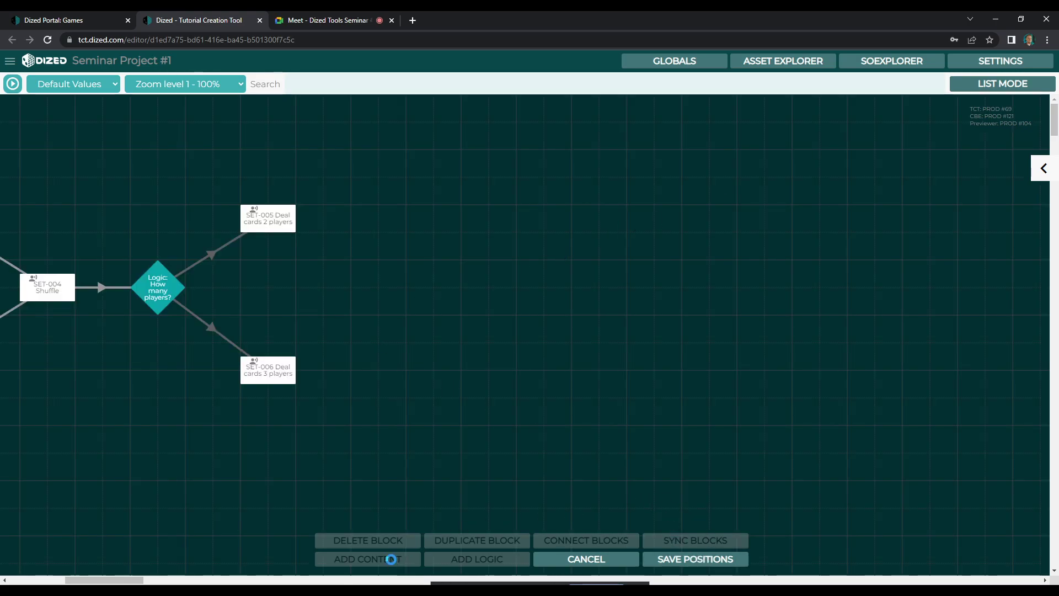
{"action": "left_click", "coordinate": [390, 560]}
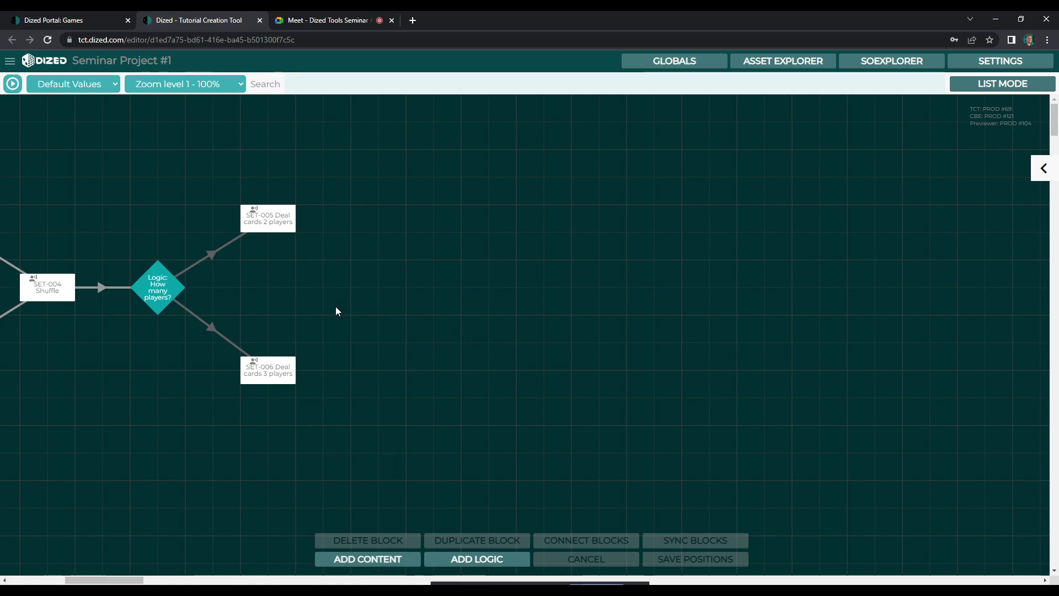
{"action": "left_click_drag", "start_coordinate": [535, 338], "coordinate": [536, 278]}
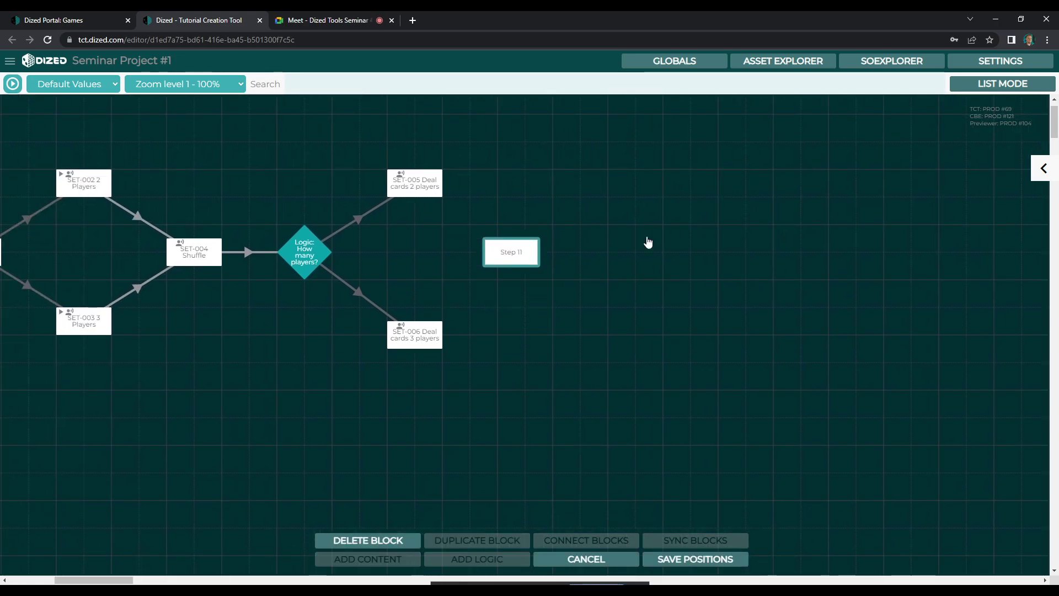
- Name the Step 11 block "SET-007 Gameboard" and give it the subtitle "Place the gameboard on the table." with text-to-speech voiceover
{"action": "left_click", "coordinate": [1043, 168]}
{"action": "left_click", "coordinate": [811, 113]}
{"action": "type", "text": "SET-007 Gameboard"}
{"action": "left_click", "coordinate": [910, 309]}
{"action": "type", "text": "Pl"}
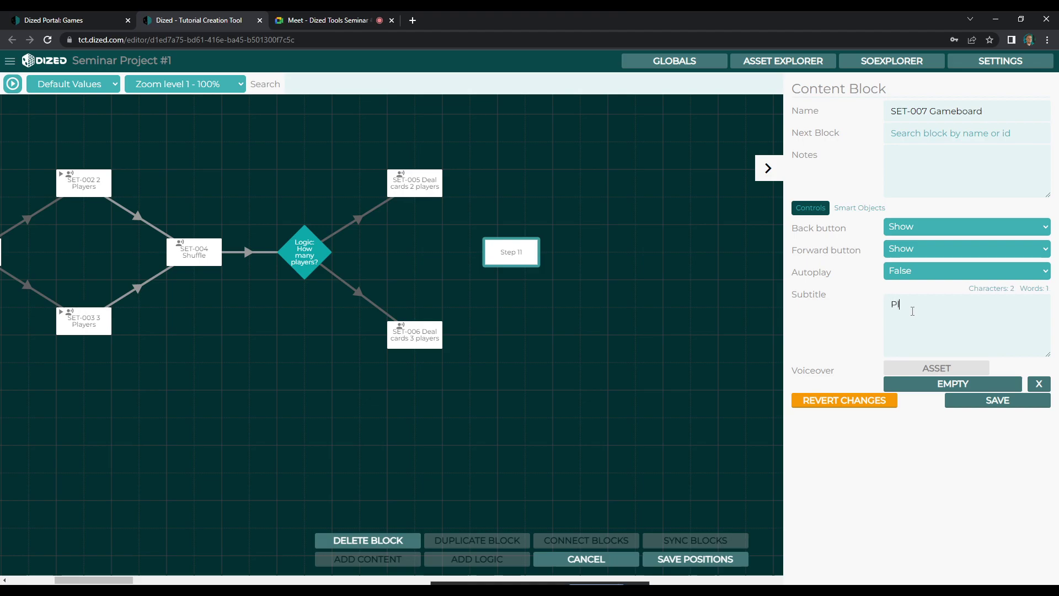
{"action": "type", "text": "ace the gameboard on the table."}
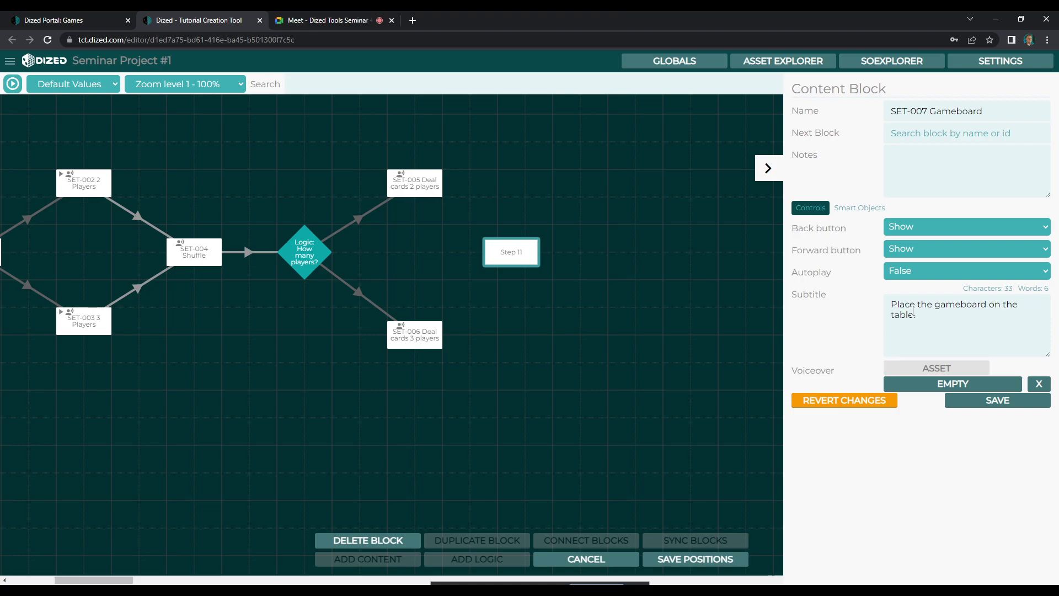
{"action": "left_click", "coordinate": [940, 368]}
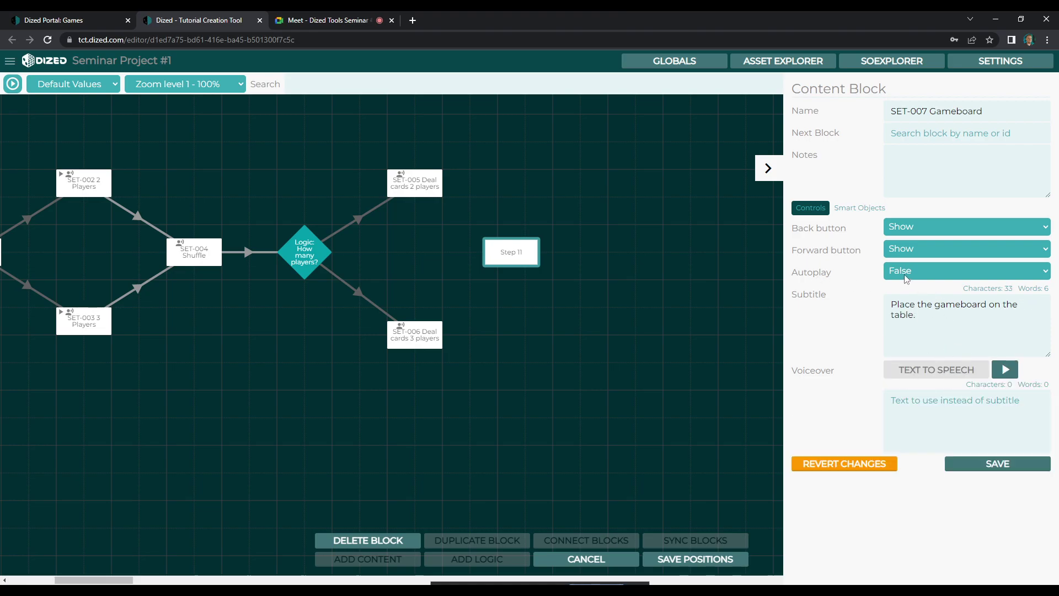
{"action": "left_click", "coordinate": [1012, 463]}
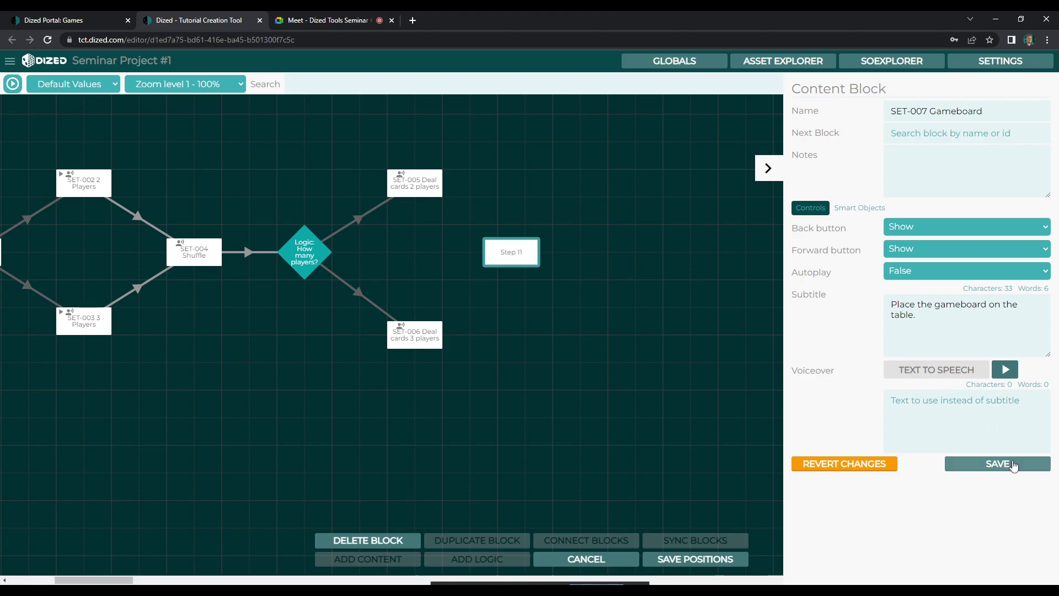
- Connect both the SET-005 and SET-006 deal-cards blocks to the SET-007 Gameboard block
{"action": "left_click", "coordinate": [768, 168]}
{"action": "left_click", "coordinate": [496, 249]}
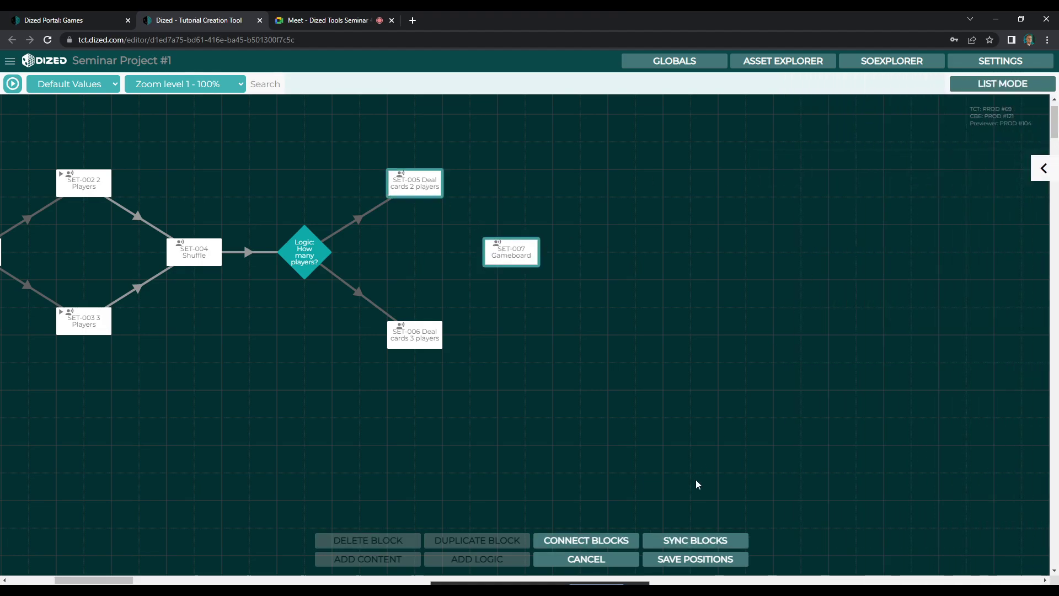
{"action": "left_click", "coordinate": [606, 541]}
{"action": "left_click", "coordinate": [438, 342]}
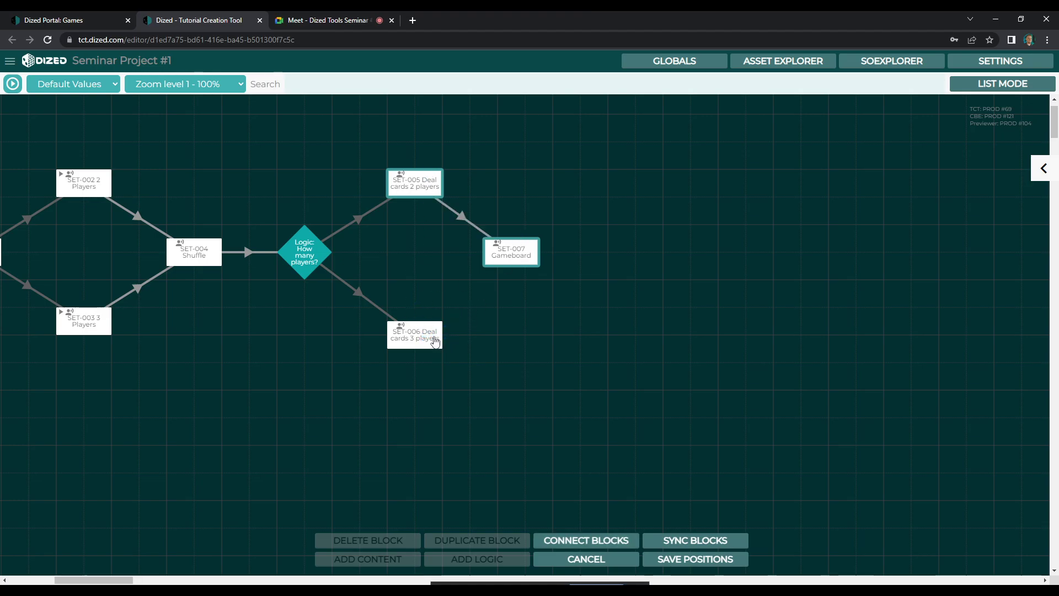
{"action": "left_click", "coordinate": [511, 265]}
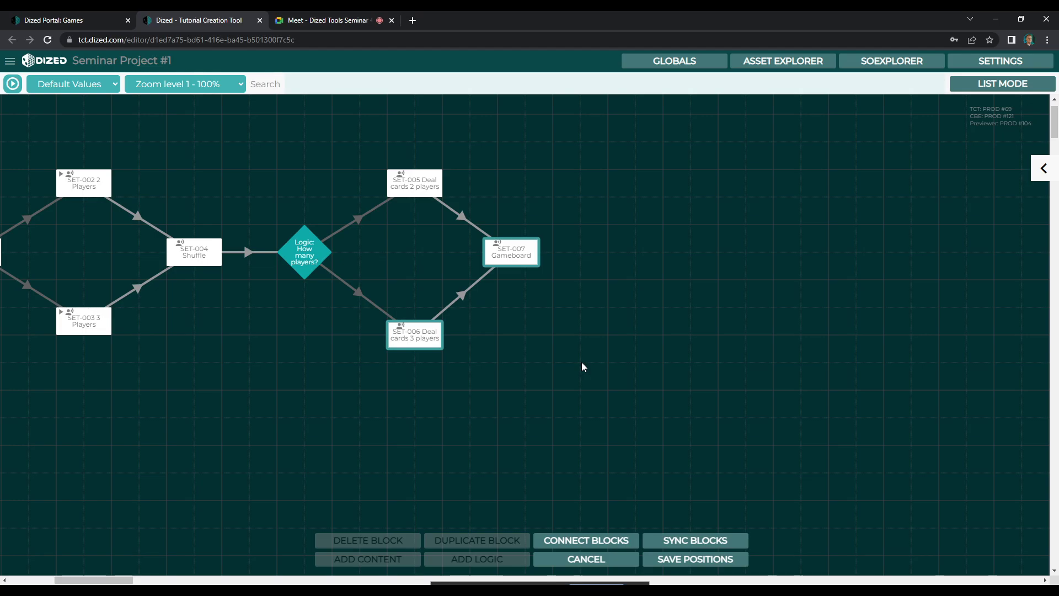
- Open the SET-007 Gameboard block's scene and add the gameboard smart object to it
{"action": "double_click", "coordinate": [531, 259]}
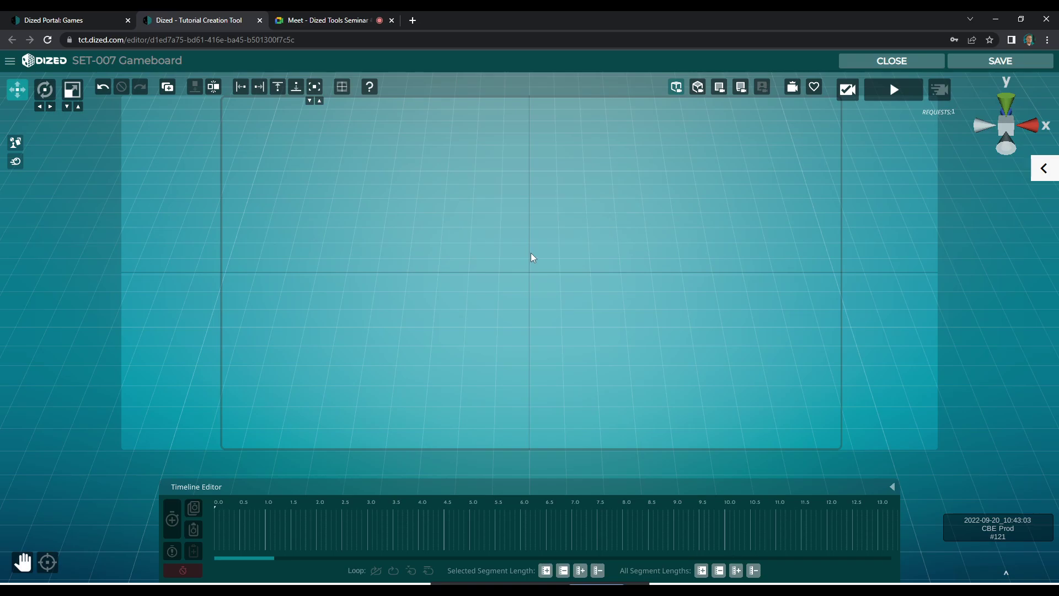
{"action": "left_click", "coordinate": [18, 143]}
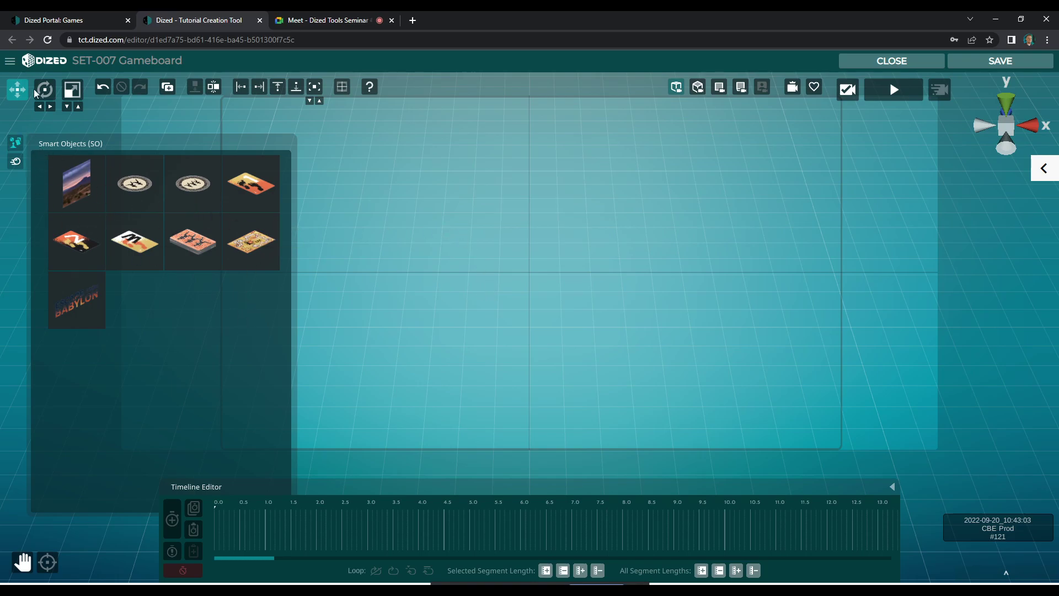
{"action": "left_click", "coordinate": [275, 246]}
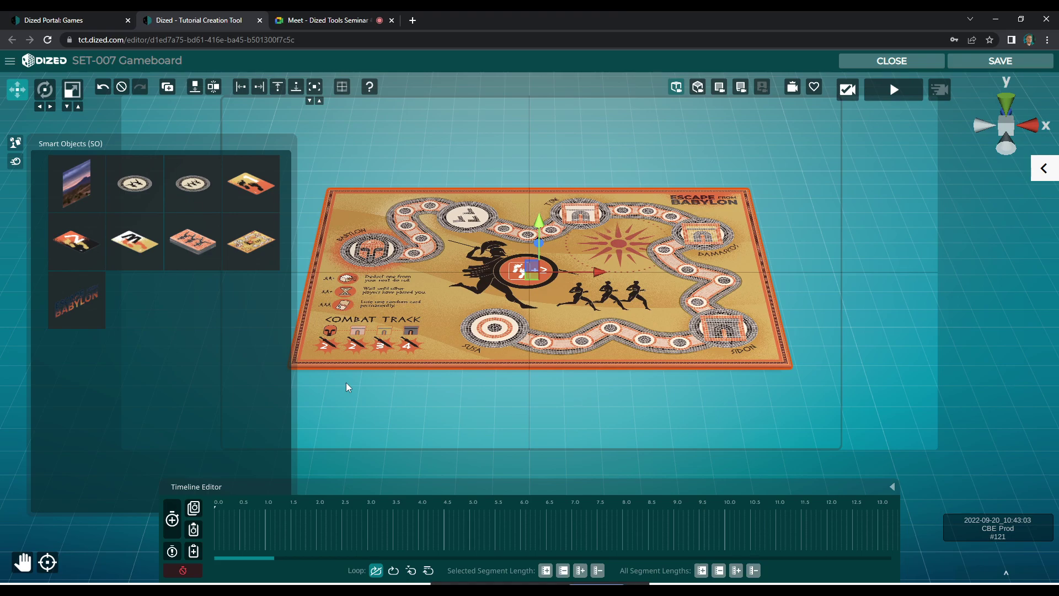
{"action": "left_click", "coordinate": [451, 143]}
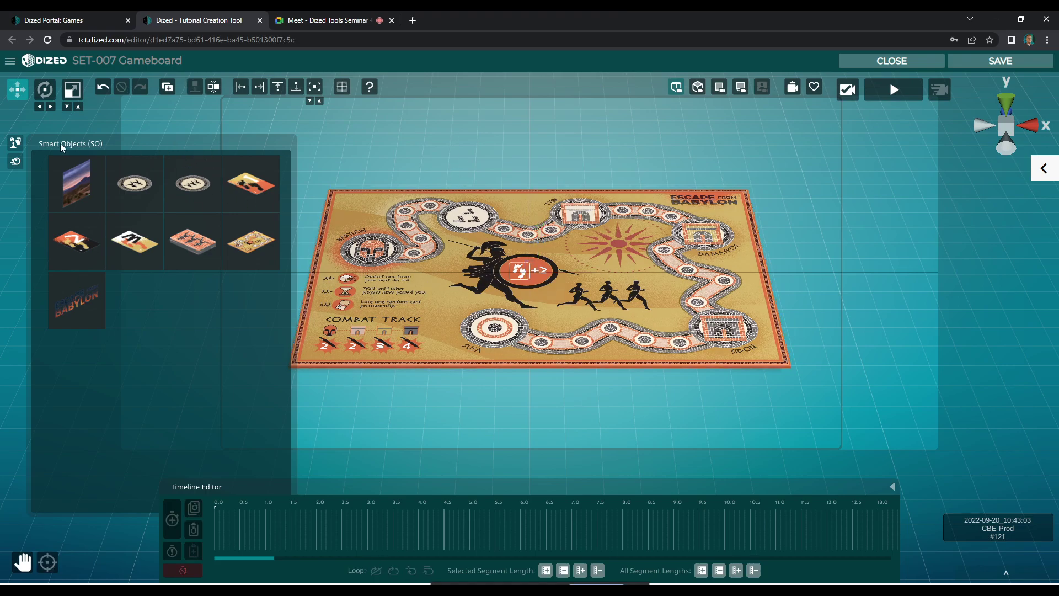
- Set the scene camera to a closer, rotated view of the gameboard and drop the board onto the ground
{"action": "left_click_drag", "start_coordinate": [539, 366], "coordinate": [480, 351]}
{"action": "scroll", "coordinate": [479, 353], "scroll_direction": "up", "scroll_amount": 3}
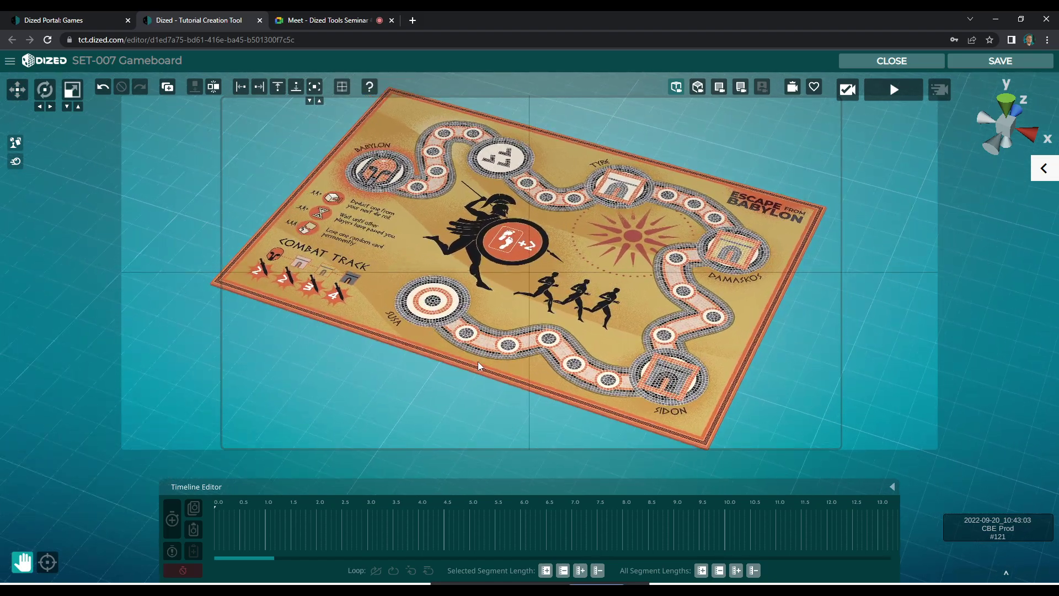
{"action": "scroll", "coordinate": [473, 366], "scroll_direction": "up", "scroll_amount": 3}
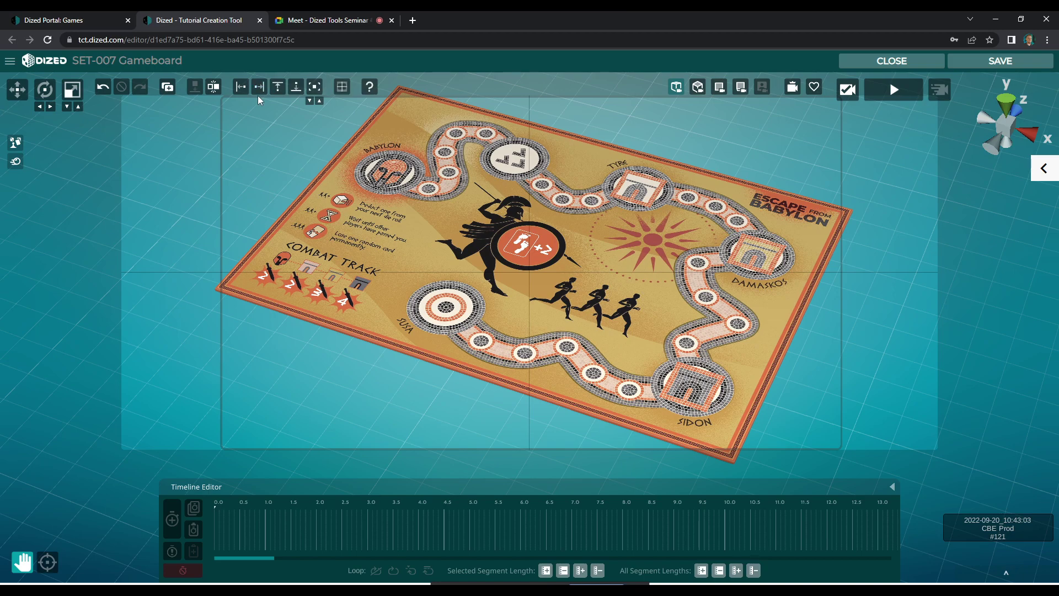
{"action": "left_click_drag", "start_coordinate": [272, 174], "coordinate": [268, 173]}
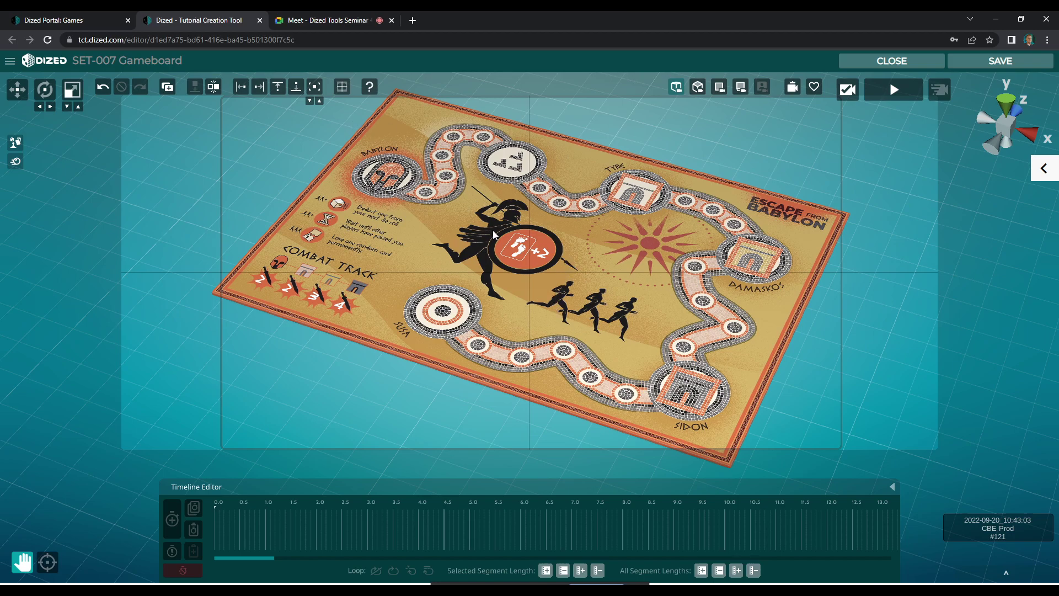
{"action": "left_click", "coordinate": [583, 309]}
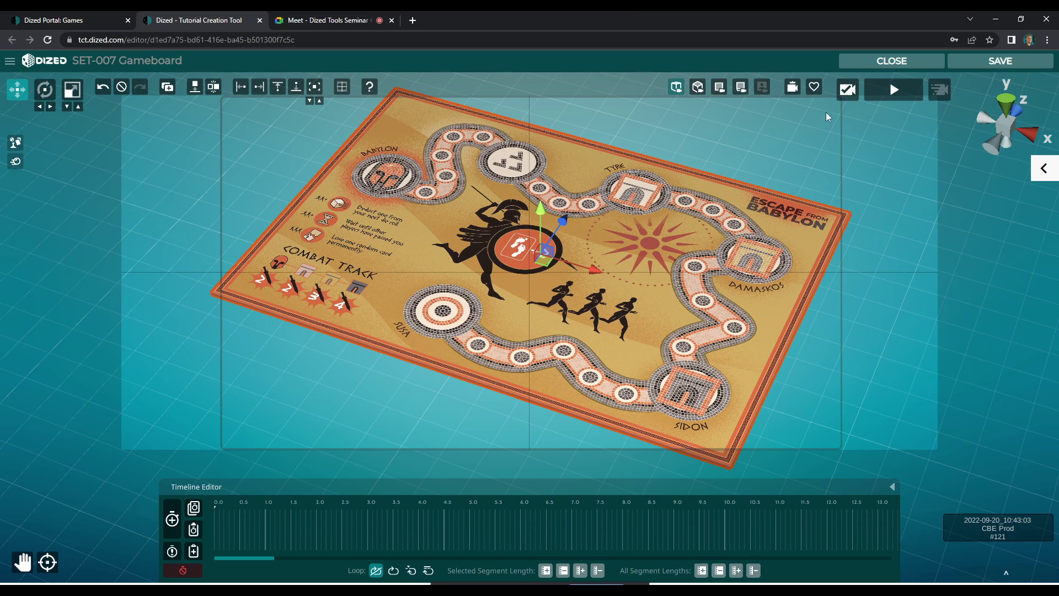
{"action": "left_click", "coordinate": [845, 90]}
{"action": "left_click", "coordinate": [196, 89]}
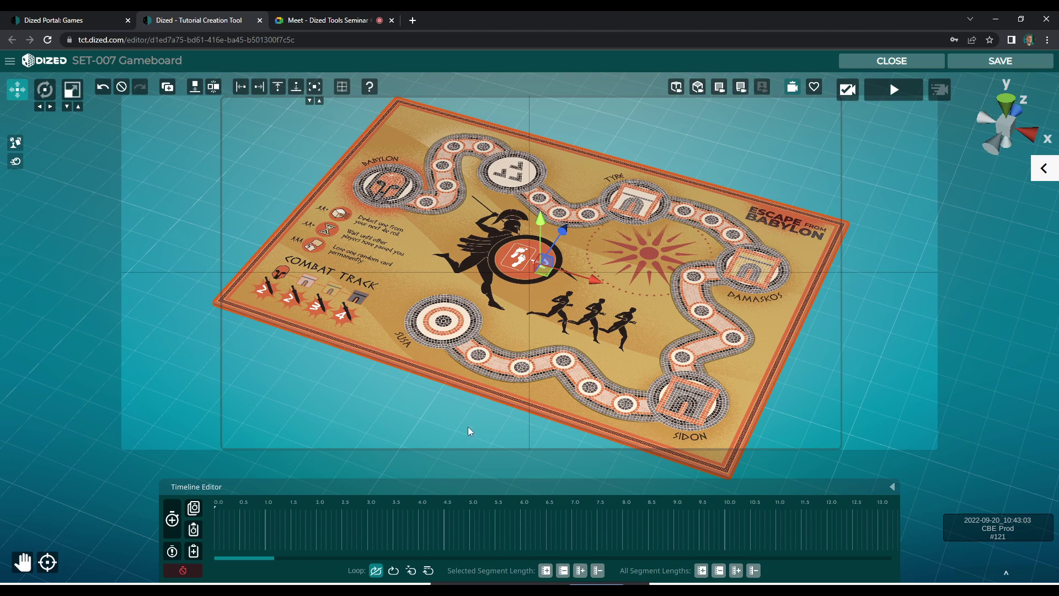
{"action": "left_click_drag", "start_coordinate": [456, 428], "coordinate": [458, 412]}
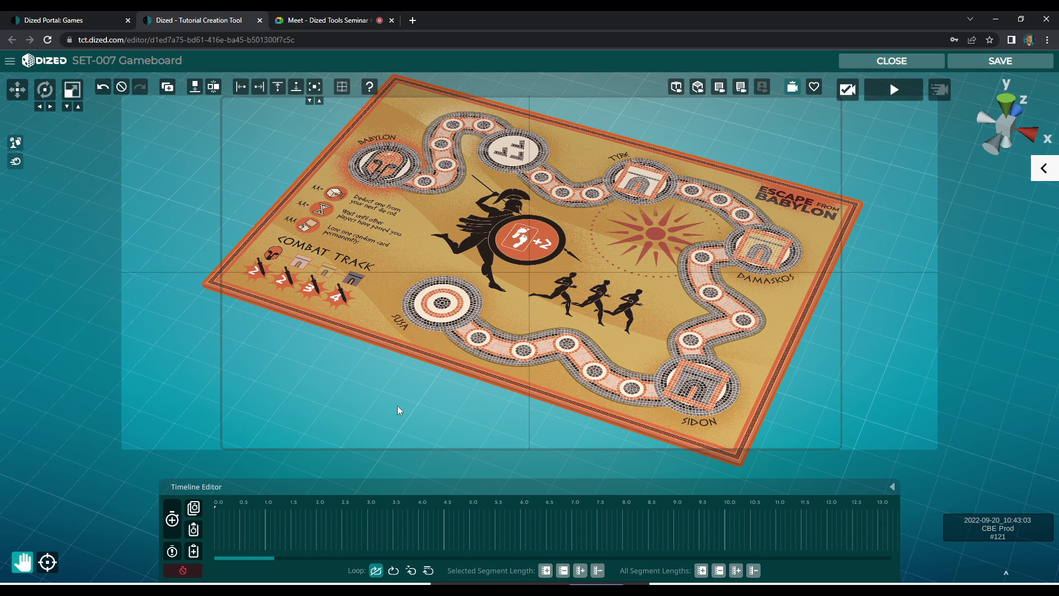
{"action": "left_click", "coordinate": [414, 327]}
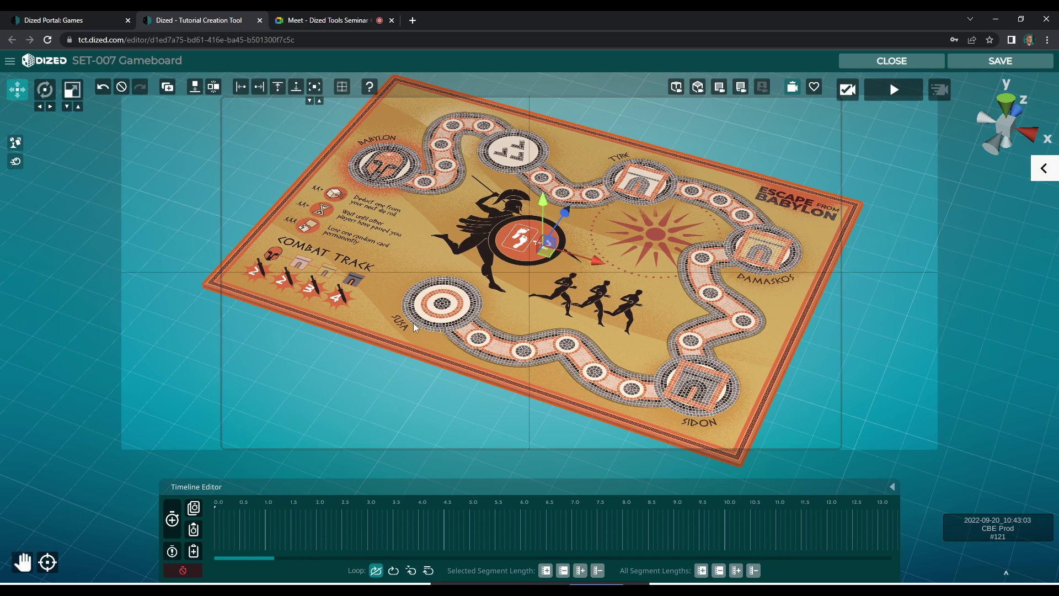
- Record a one-second animation segment for the gameboard and change its start so the board begins outside the view at the top
{"action": "left_click", "coordinate": [173, 519]}
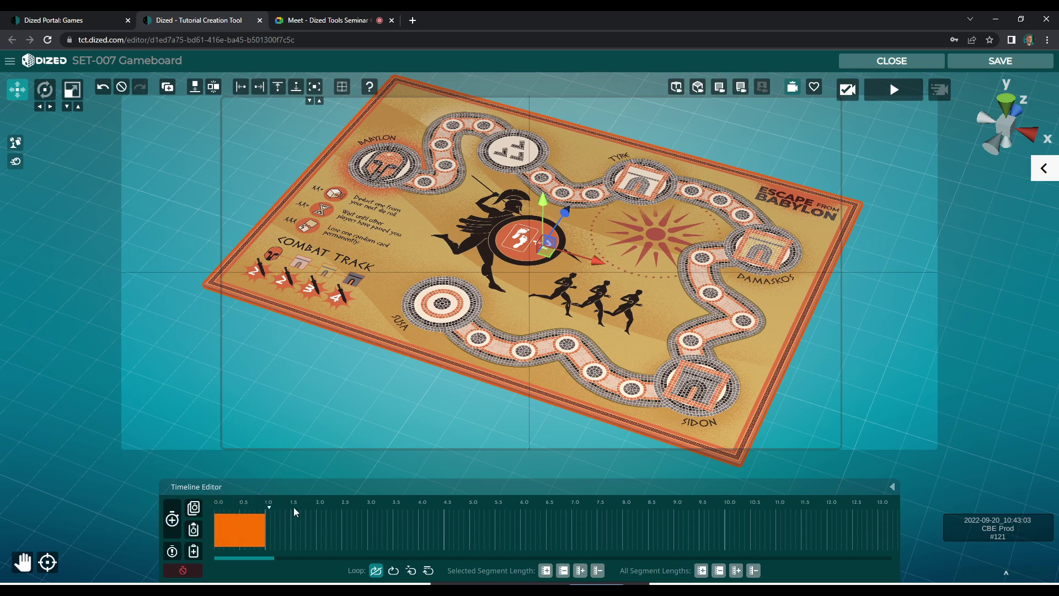
{"action": "right_click", "coordinate": [232, 535]}
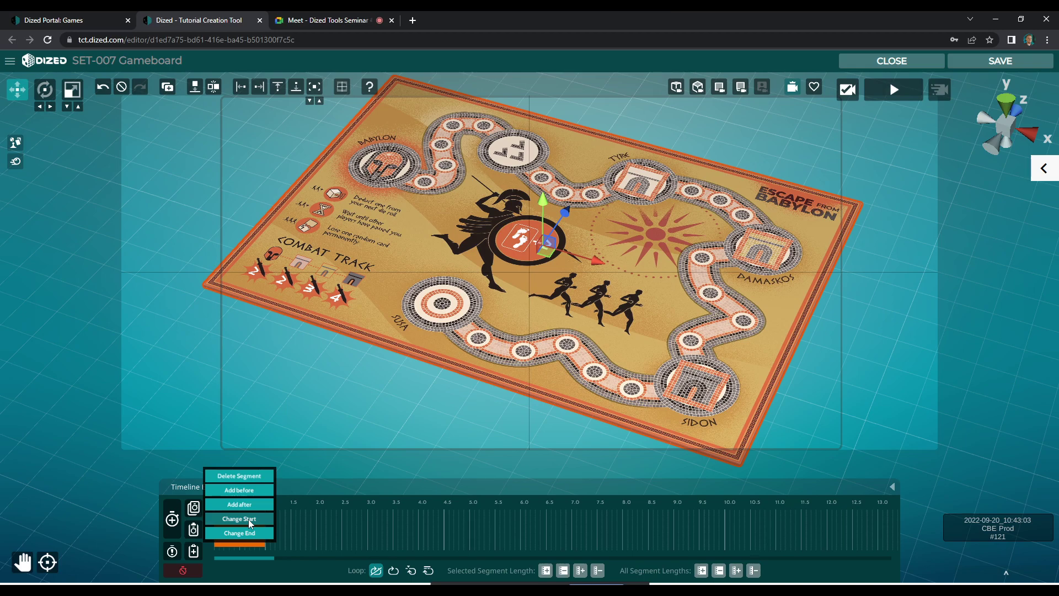
{"action": "left_click", "coordinate": [250, 520]}
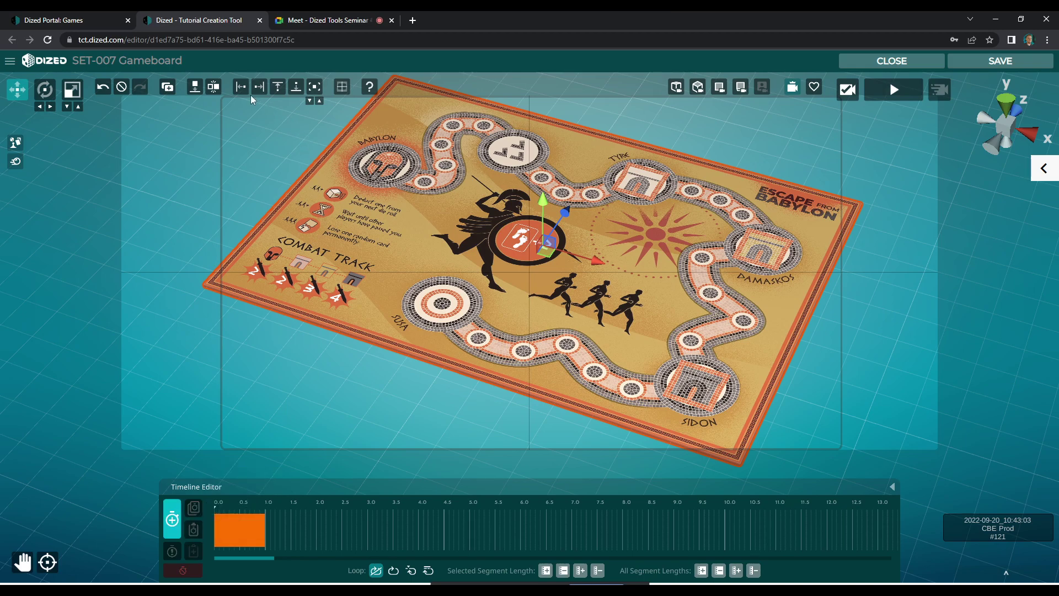
{"action": "left_click", "coordinate": [283, 91]}
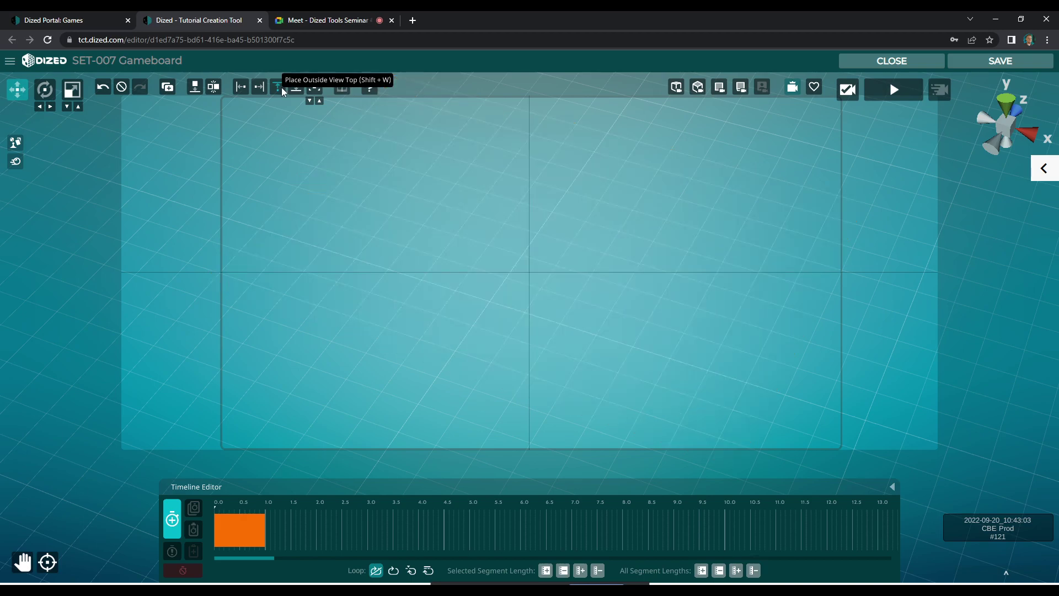
{"action": "left_click", "coordinate": [172, 519]}
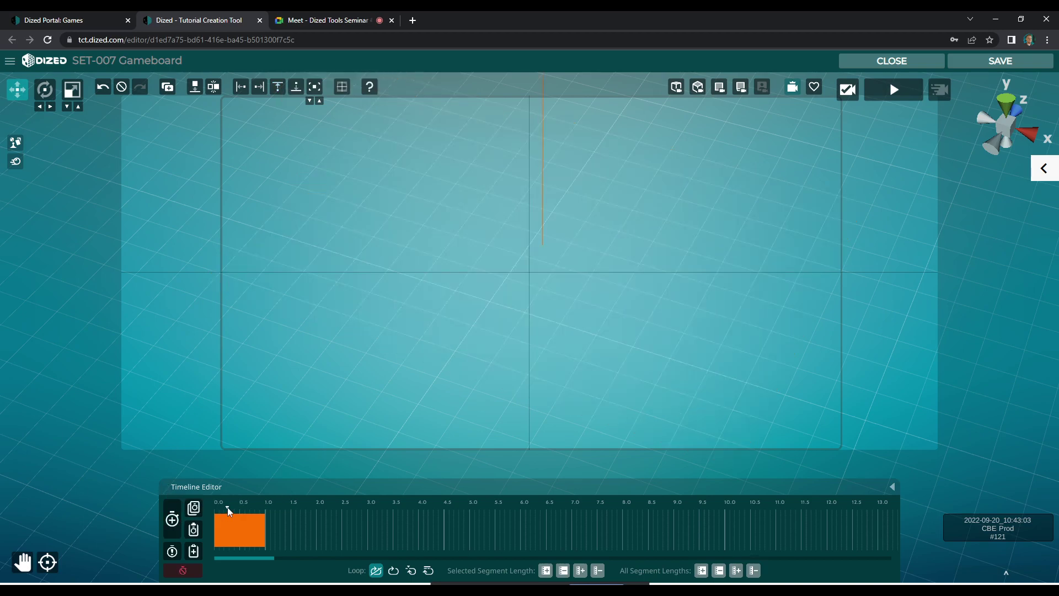
- Retime the gameboard's entry segment to run from about 0.5 to 1.1 seconds, previewing the animation
{"action": "left_click_drag", "start_coordinate": [221, 509], "coordinate": [280, 506]}
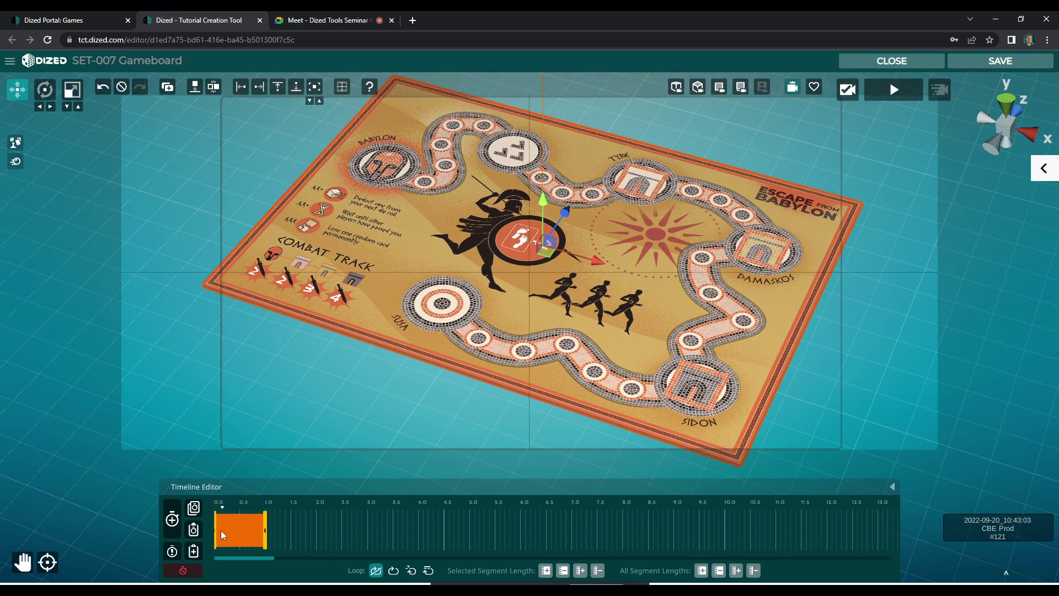
{"action": "left_click_drag", "start_coordinate": [216, 535], "coordinate": [239, 535]}
{"action": "left_click", "coordinate": [891, 98]}
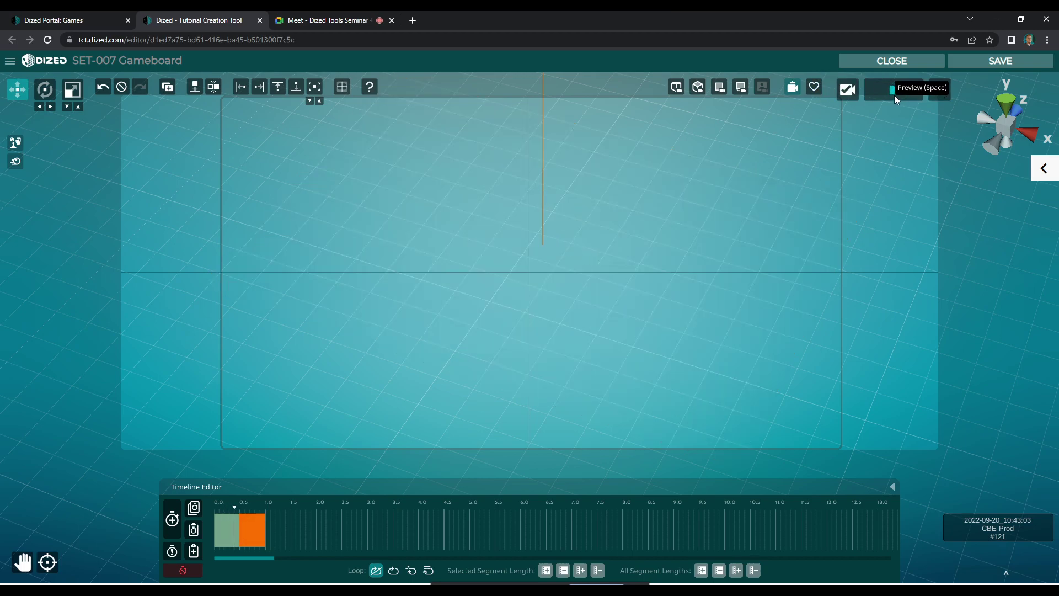
{"action": "left_click", "coordinate": [248, 532]}
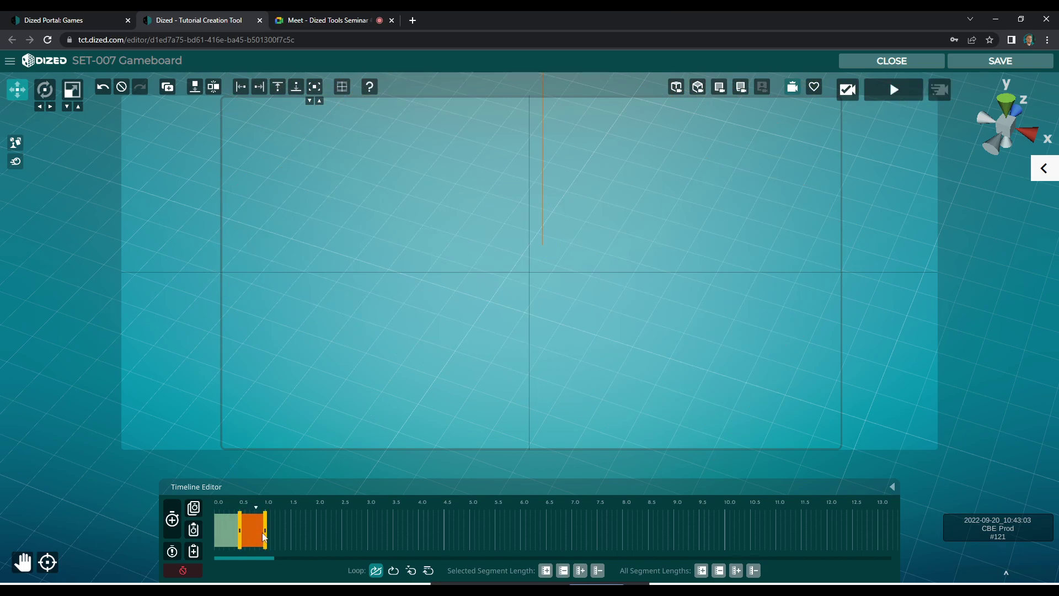
{"action": "left_click_drag", "start_coordinate": [270, 536], "coordinate": [276, 517]}
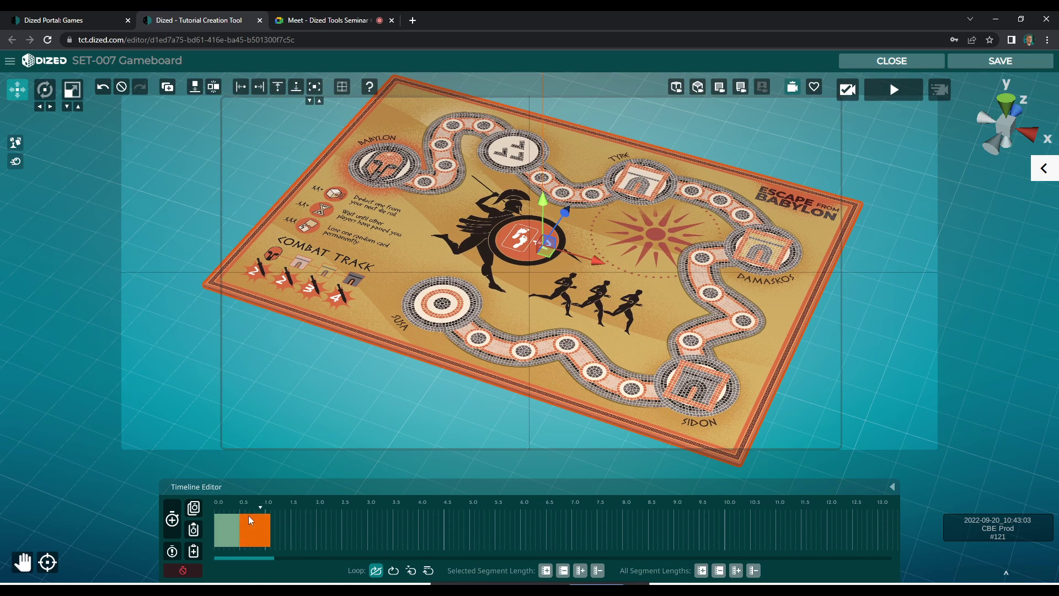
- Add two more one-second segments after the entry and change the first one's end so the gameboard lifts slightly
{"action": "left_click", "coordinate": [175, 524]}
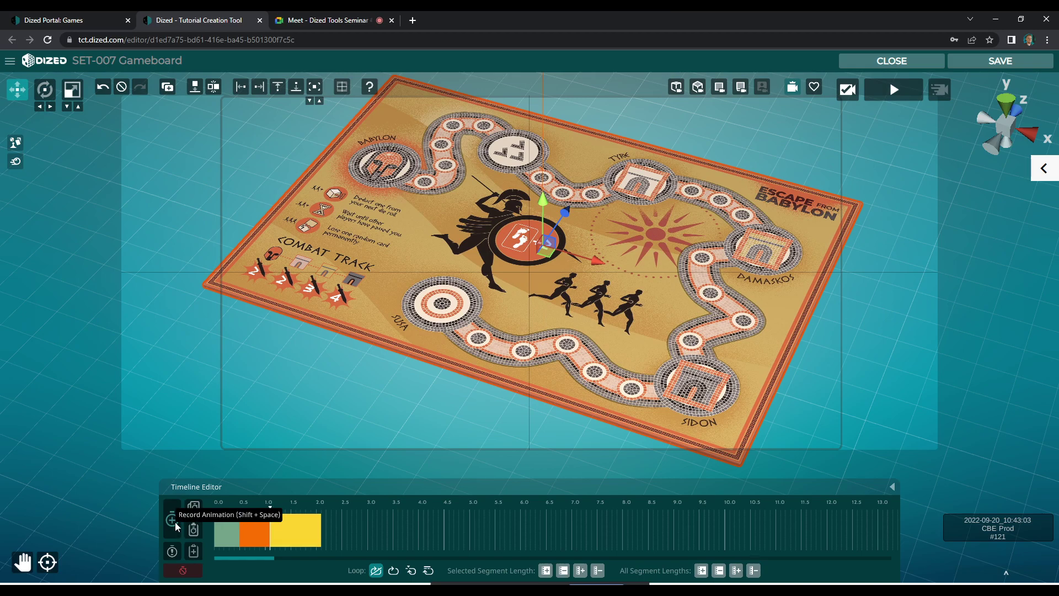
{"action": "left_click", "coordinate": [176, 526]}
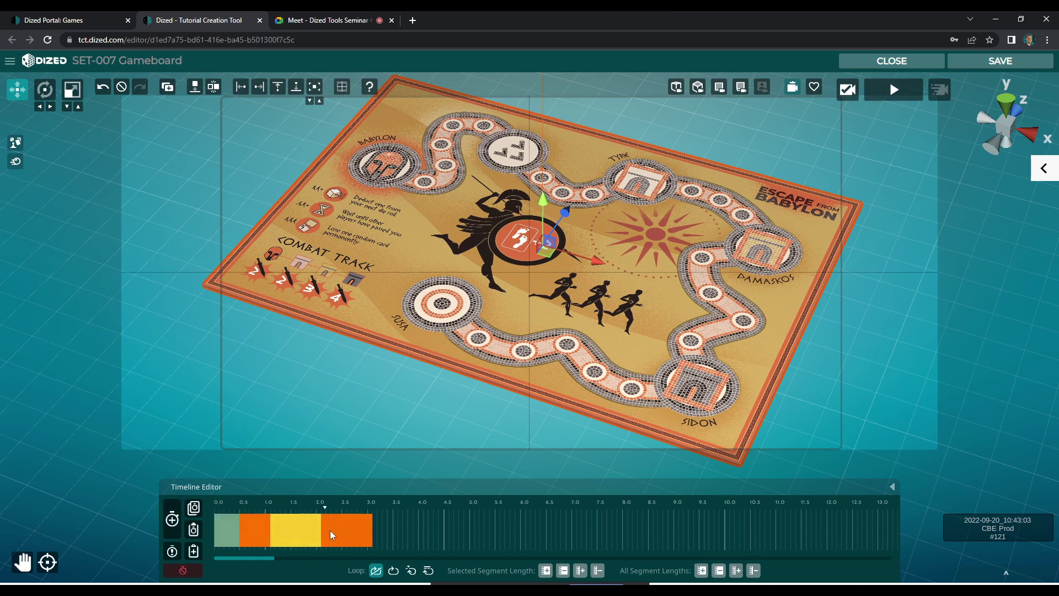
{"action": "left_click", "coordinate": [302, 534]}
{"action": "right_click", "coordinate": [303, 535]}
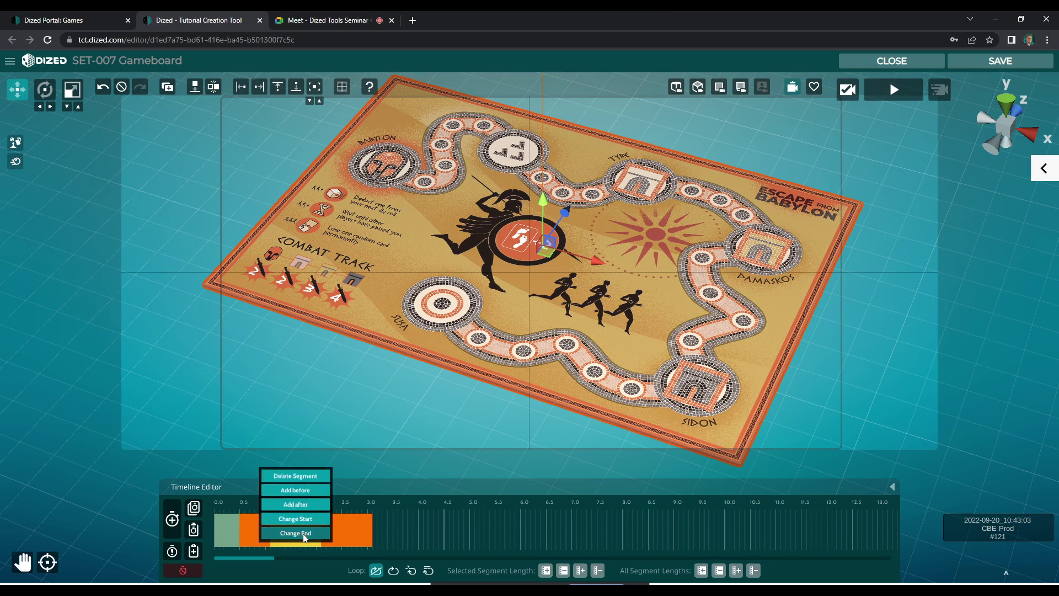
{"action": "left_click", "coordinate": [305, 538]}
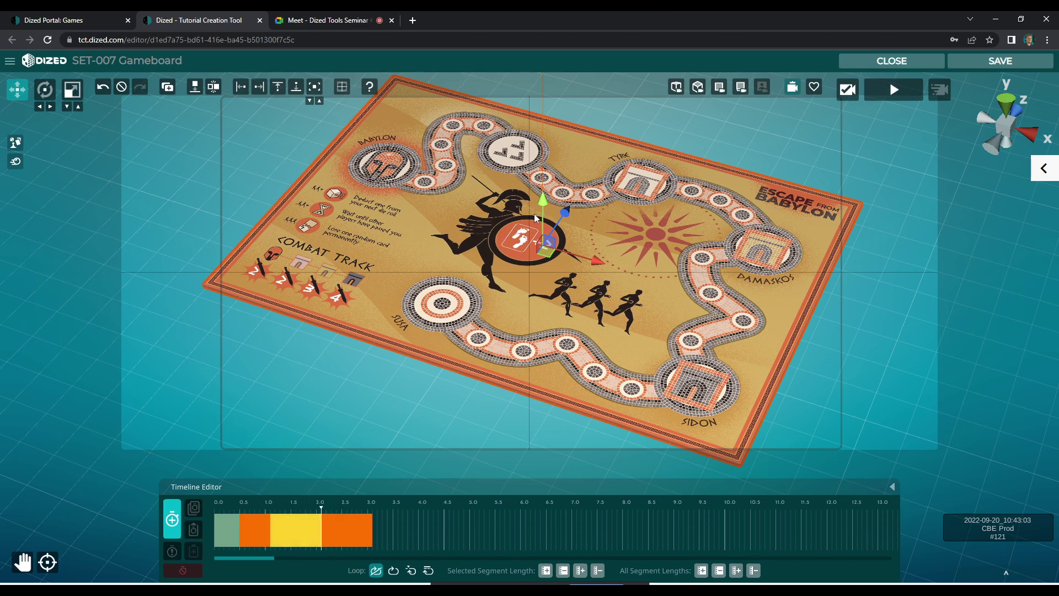
{"action": "left_click_drag", "start_coordinate": [542, 214], "coordinate": [542, 208]}
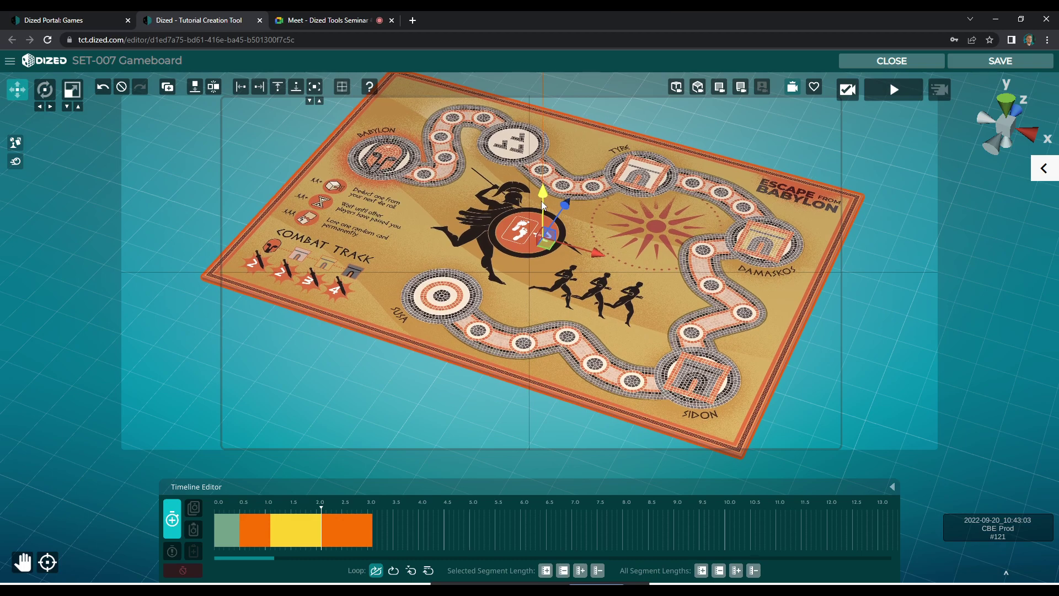
{"action": "left_click", "coordinate": [172, 521]}
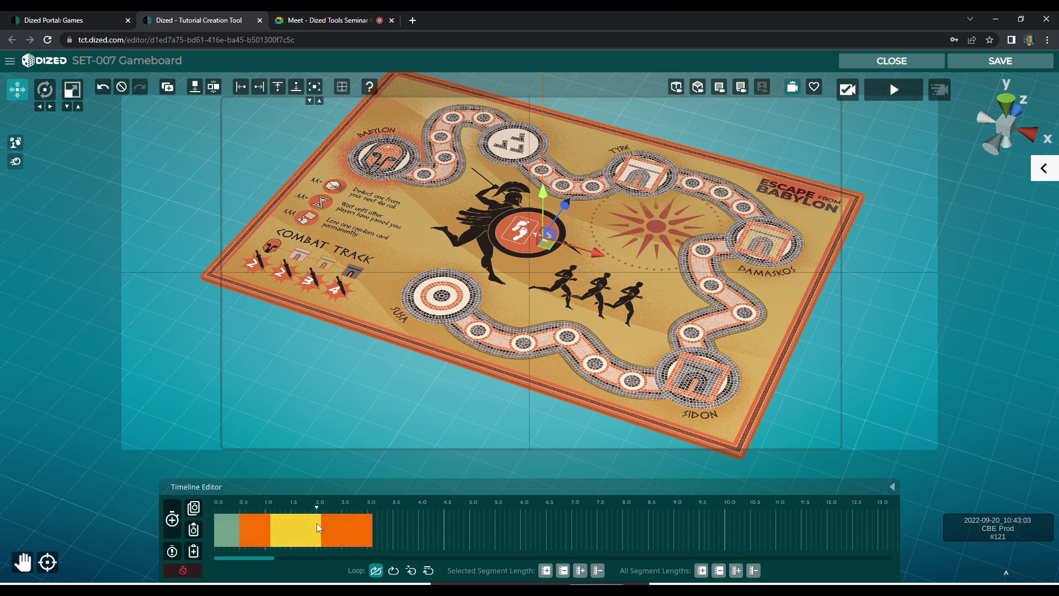
- Shorten the two bounce segments to about 0.1 second each so they follow the entry directly
{"action": "left_click", "coordinate": [331, 529]}
{"action": "left_click", "coordinate": [331, 530]}
{"action": "left_click", "coordinate": [324, 519]}
{"action": "left_click_drag", "start_coordinate": [324, 513], "coordinate": [281, 534]}
{"action": "left_click", "coordinate": [323, 532]}
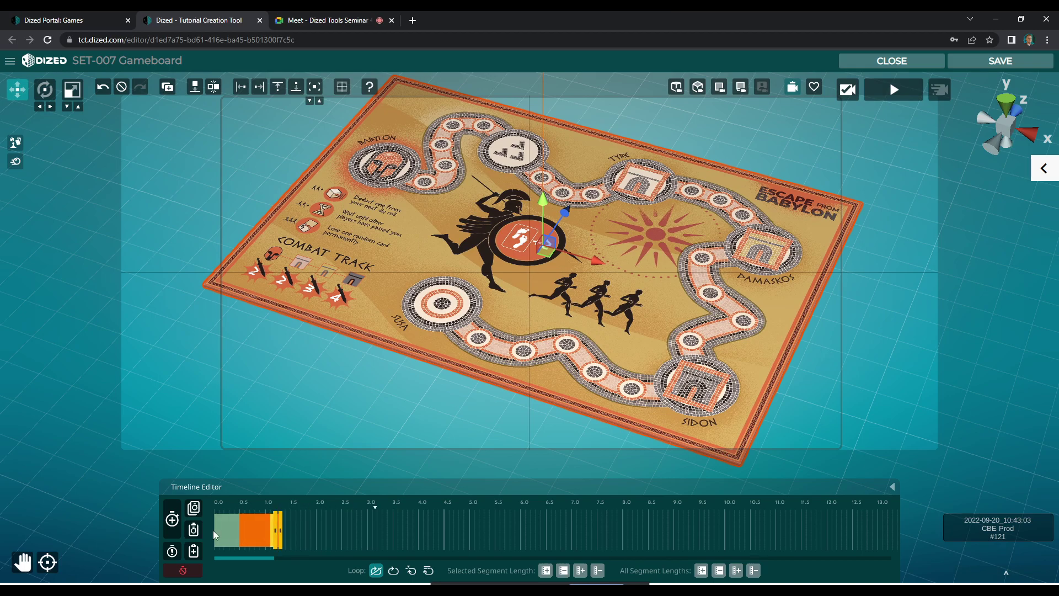
- Turn on looping for the gameboard's animation and add a short closing segment ending at about 5.0 seconds
{"action": "left_click", "coordinate": [411, 570]}
{"action": "left_click", "coordinate": [172, 519]}
{"action": "left_click_drag", "start_coordinate": [303, 538], "coordinate": [468, 537]}
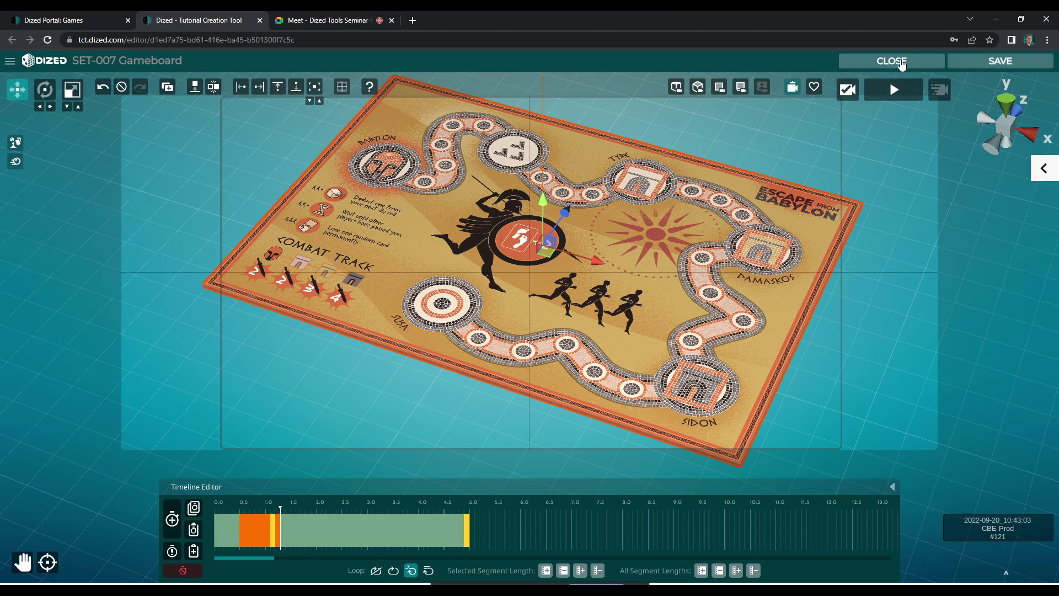
- Close the gameboard scene and preview the SET-007 Gameboard step from the flow
{"action": "left_click", "coordinate": [901, 63]}
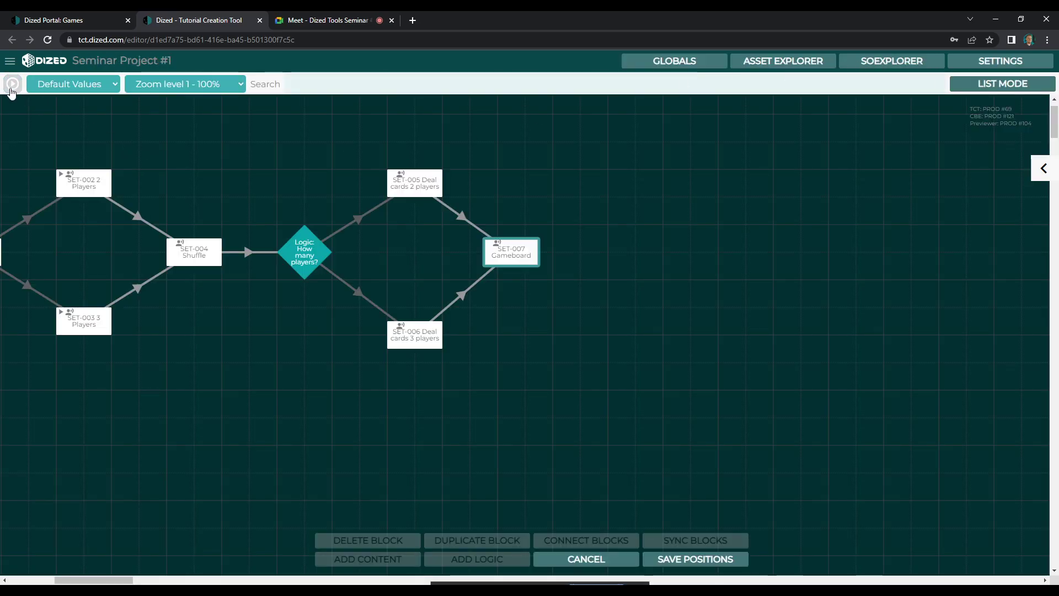
{"action": "left_click", "coordinate": [13, 89]}
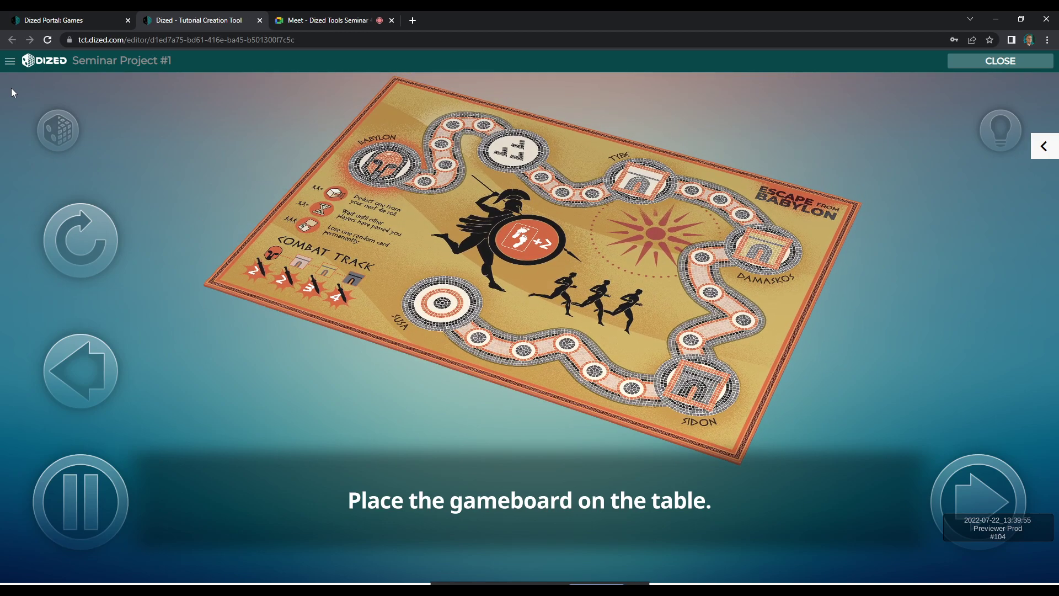
{"action": "left_click", "coordinate": [965, 61]}
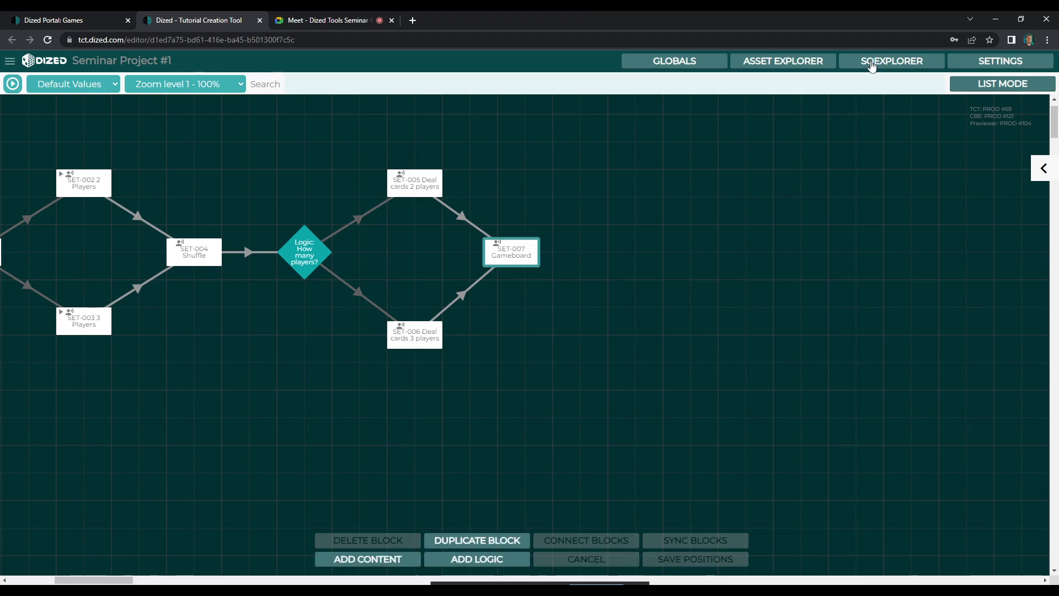
- Create a new smart object from the Meeple base model and name it Meeple Green
{"action": "left_click", "coordinate": [871, 65]}
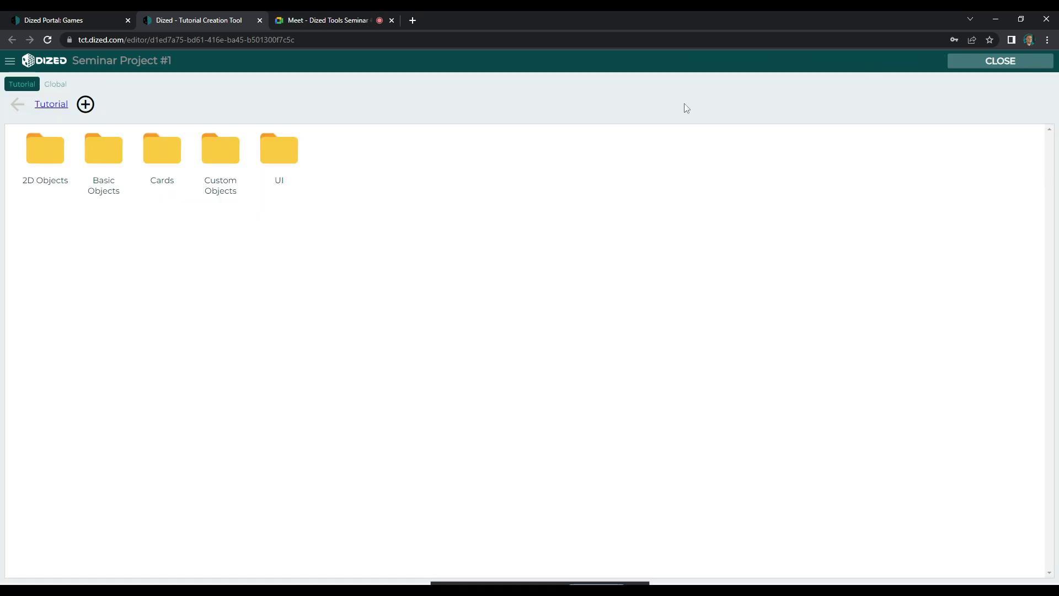
{"action": "left_click", "coordinate": [91, 108]}
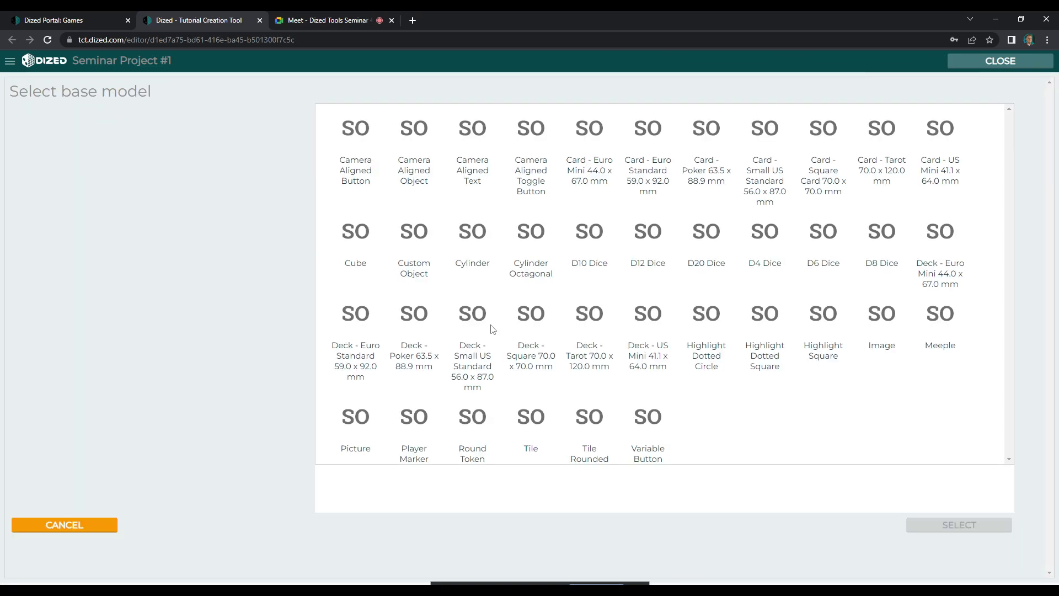
{"action": "left_click", "coordinate": [926, 333]}
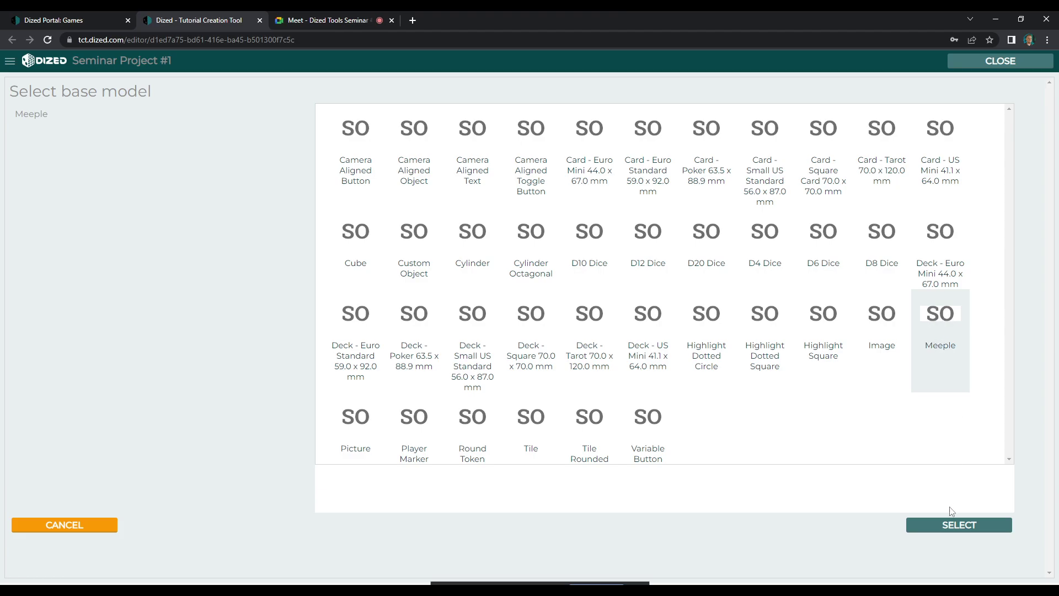
{"action": "left_click", "coordinate": [958, 524]}
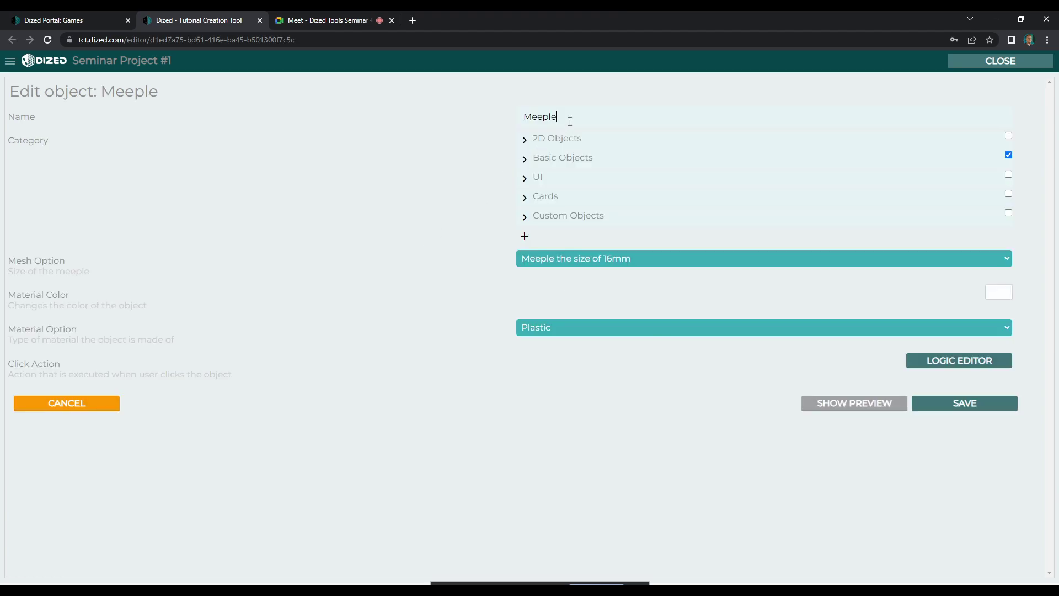
{"action": "type", "text": "Green"}
{"action": "left_click", "coordinate": [607, 256]}
{"action": "left_click", "coordinate": [609, 259]}
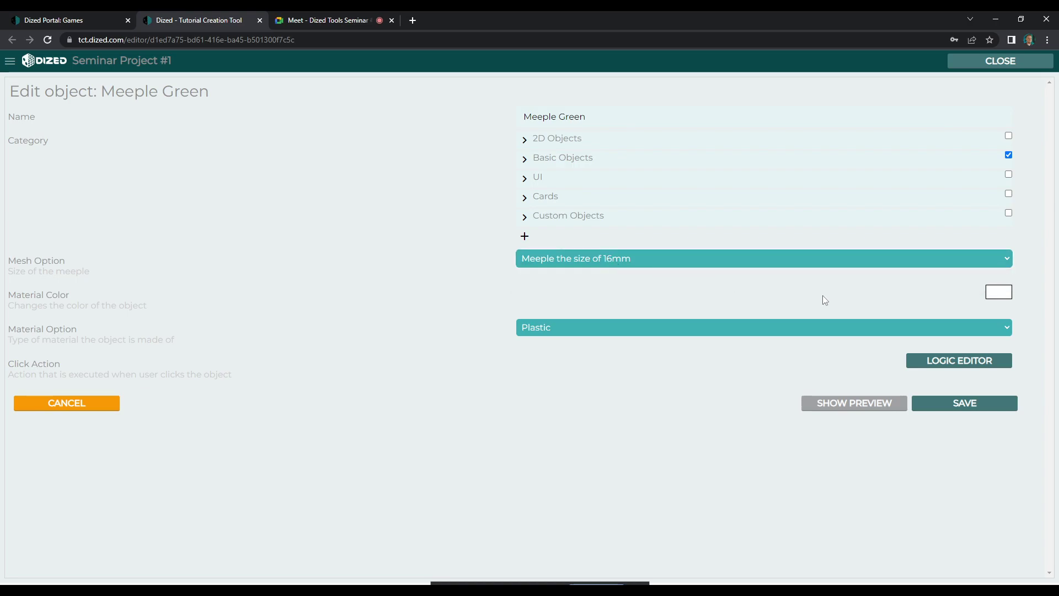
- Set Meeple Green's material color to bright green and its material option to Wood, and save the object
{"action": "left_click", "coordinate": [994, 299]}
{"action": "left_click", "coordinate": [991, 381]}
{"action": "left_click", "coordinate": [1036, 306]}
{"action": "left_click", "coordinate": [844, 309]}
{"action": "left_click", "coordinate": [824, 327]}
{"action": "left_click", "coordinate": [813, 342]}
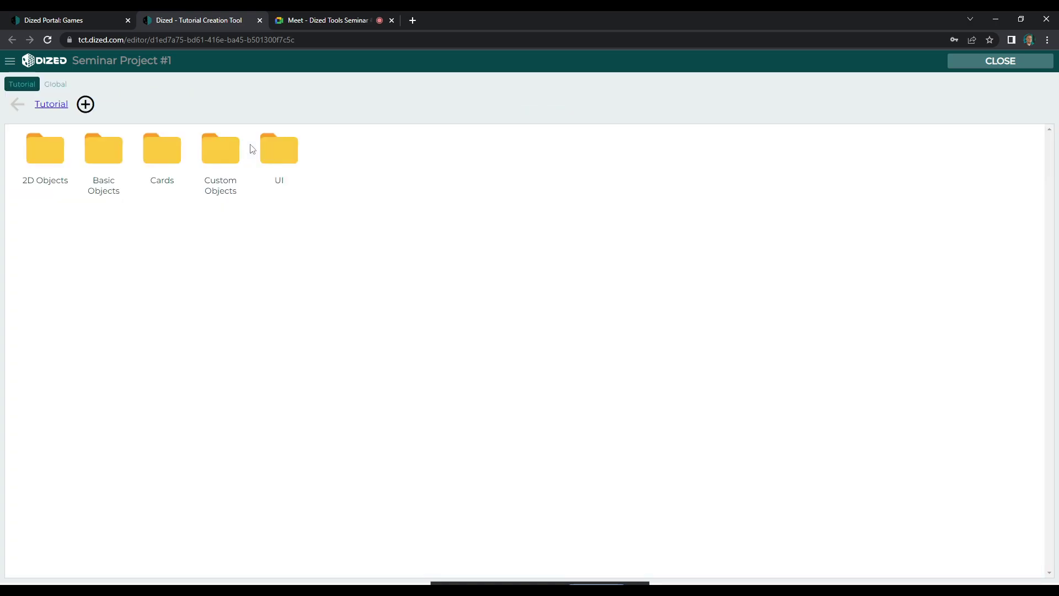
- Copy Meeple Green from Basic Objects under the name Meeple Red and open the copy for editing
{"action": "double_click", "coordinate": [99, 154]}
{"action": "left_click", "coordinate": [119, 165]}
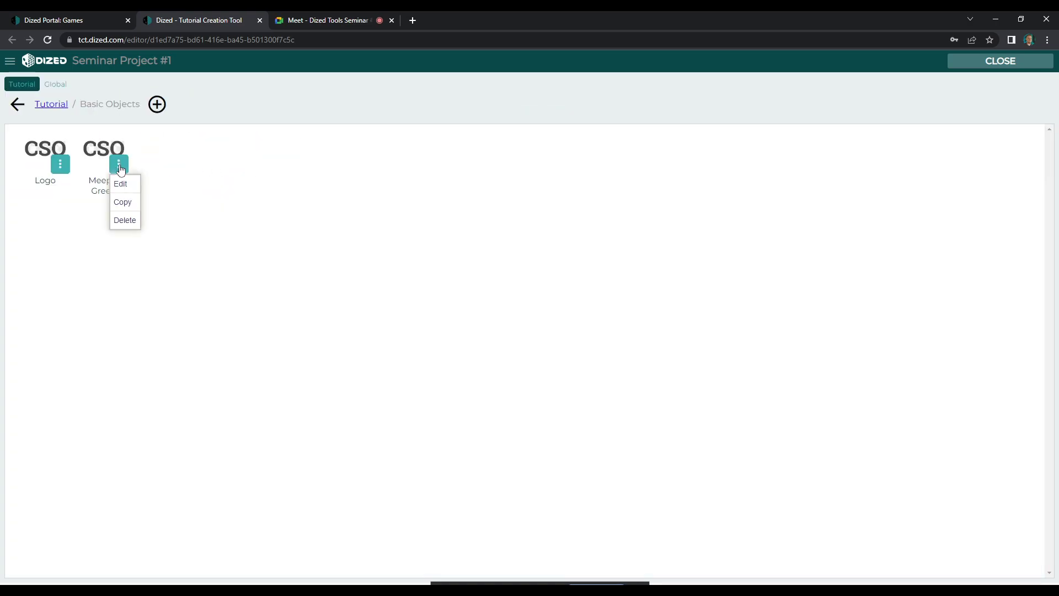
{"action": "left_click", "coordinate": [122, 201]}
{"action": "left_click_drag", "start_coordinate": [559, 116], "coordinate": [677, 133]}
{"action": "type", "text": "Red"}
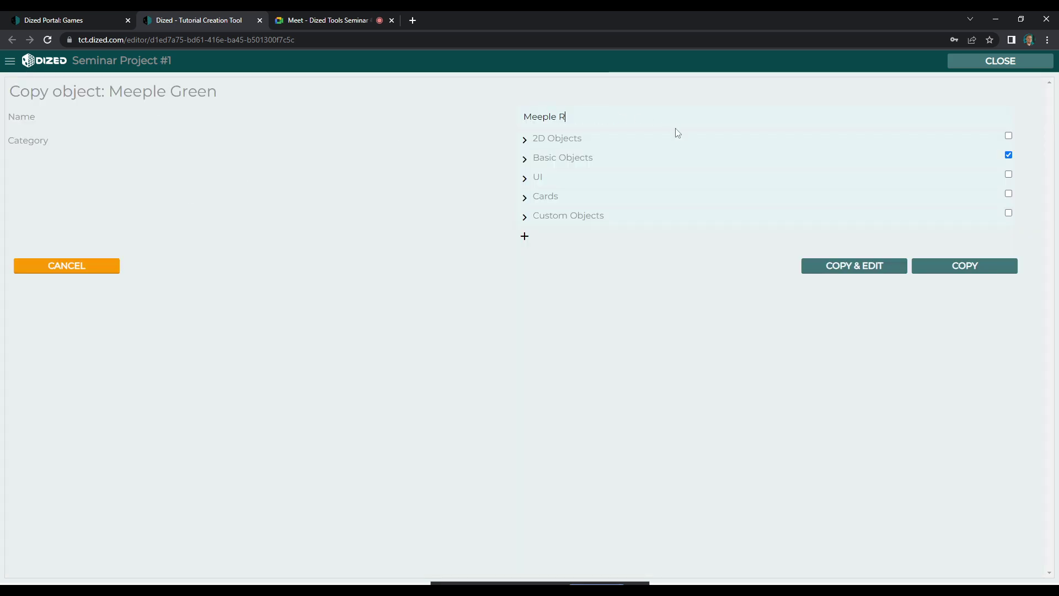
{"action": "left_click", "coordinate": [859, 266]}
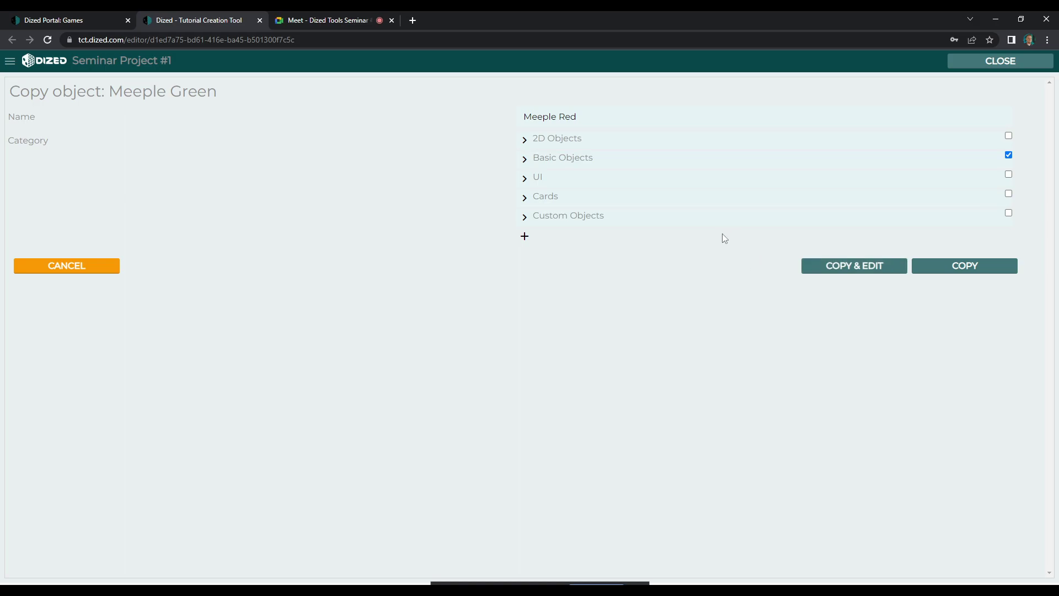
- Change Meeple Red's material color to red and save the object
{"action": "left_click", "coordinate": [995, 292]}
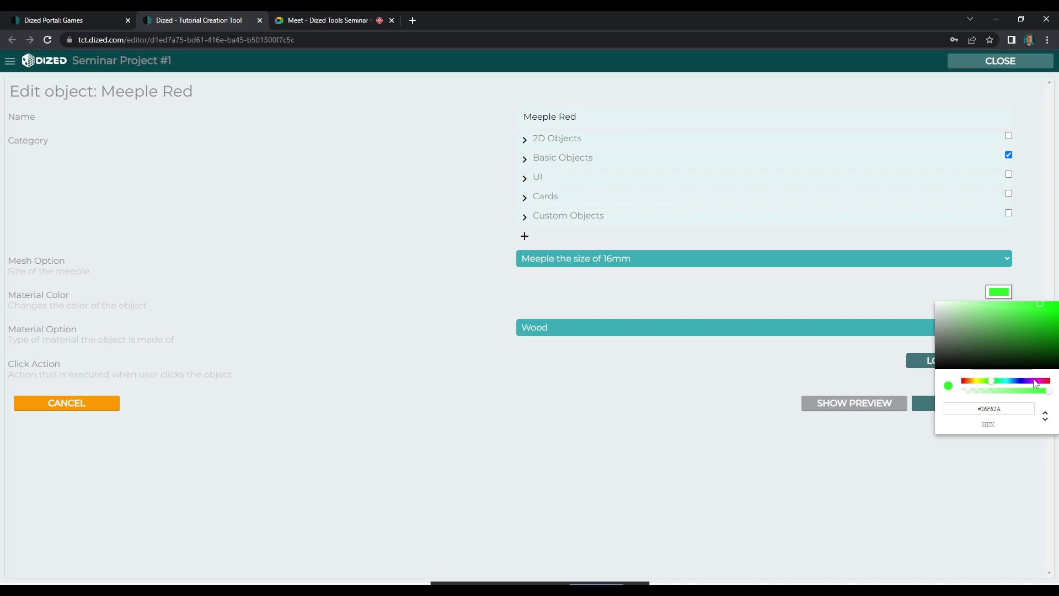
{"action": "left_click_drag", "start_coordinate": [987, 381], "coordinate": [1049, 381]}
{"action": "left_click", "coordinate": [1040, 312]}
{"action": "left_click_drag", "start_coordinate": [1019, 313], "coordinate": [1047, 303]}
{"action": "left_click", "coordinate": [870, 363]}
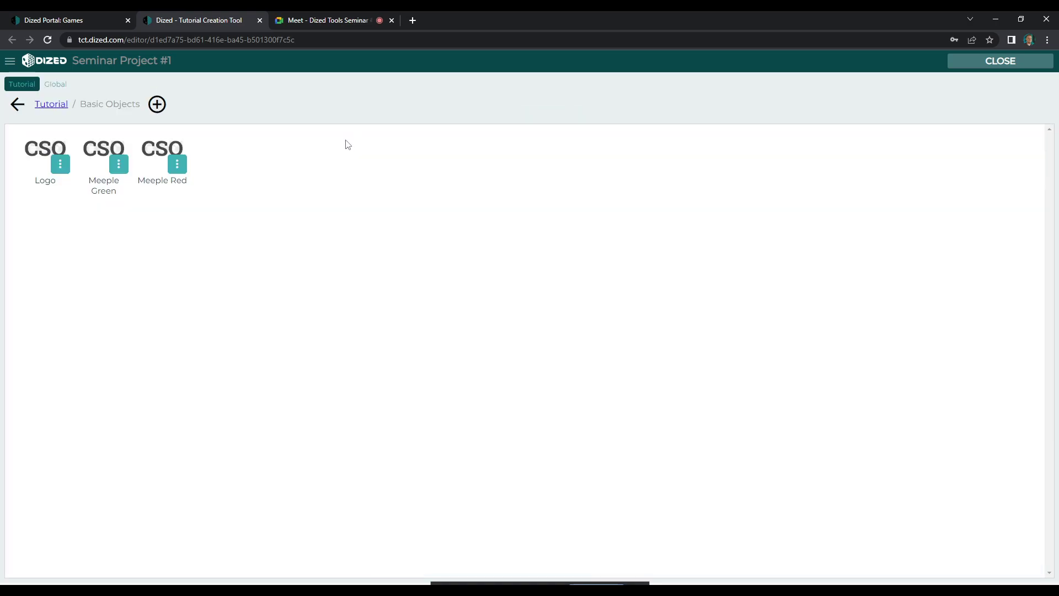
- Copy Meeple Red under the name Meeple Blue and open the copy for editing
{"action": "left_click", "coordinate": [177, 164]}
{"action": "left_click", "coordinate": [187, 203]}
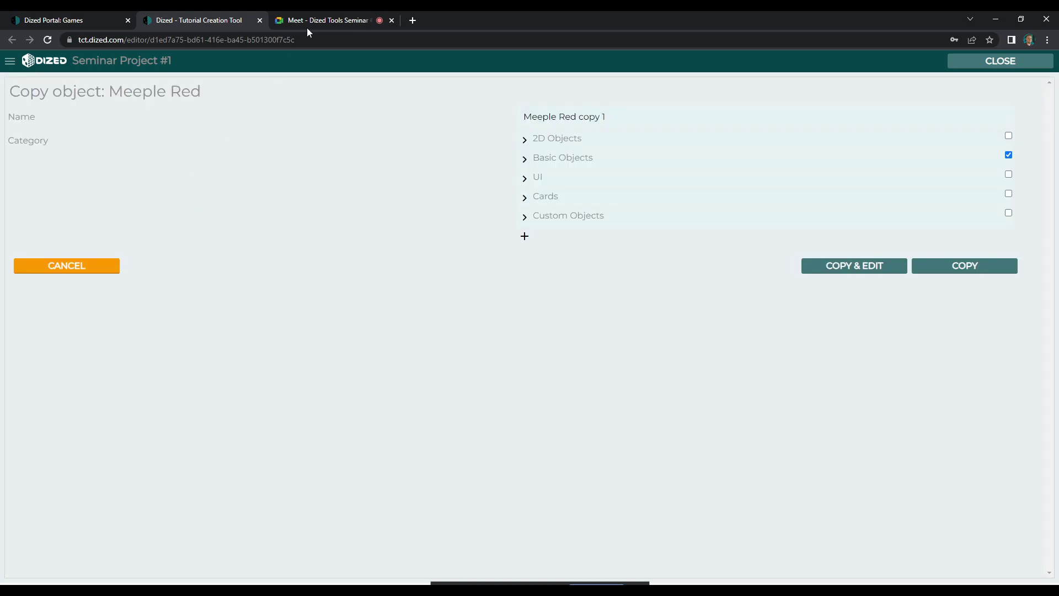
{"action": "left_click_drag", "start_coordinate": [560, 117], "coordinate": [691, 132]}
{"action": "type", "text": "Blue"}
{"action": "left_click", "coordinate": [828, 265]}
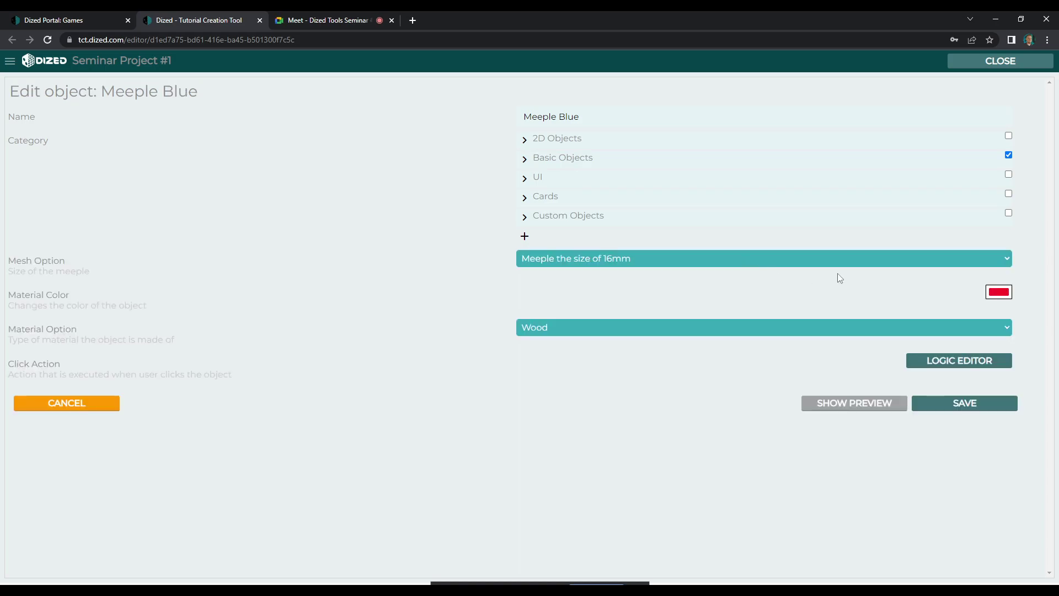
- Change Meeple Blue's material color to blue, save the object, and return to the tutorial flow
{"action": "left_click", "coordinate": [1002, 294]}
{"action": "left_click", "coordinate": [1017, 381]}
{"action": "left_click_drag", "start_coordinate": [1016, 331], "coordinate": [1030, 299]}
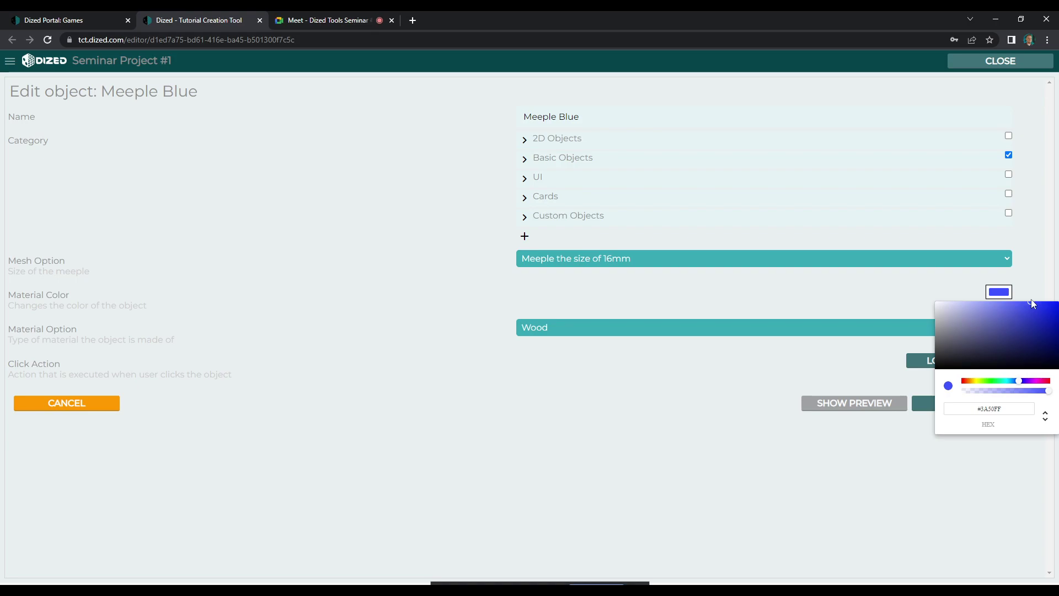
{"action": "left_click", "coordinate": [843, 360]}
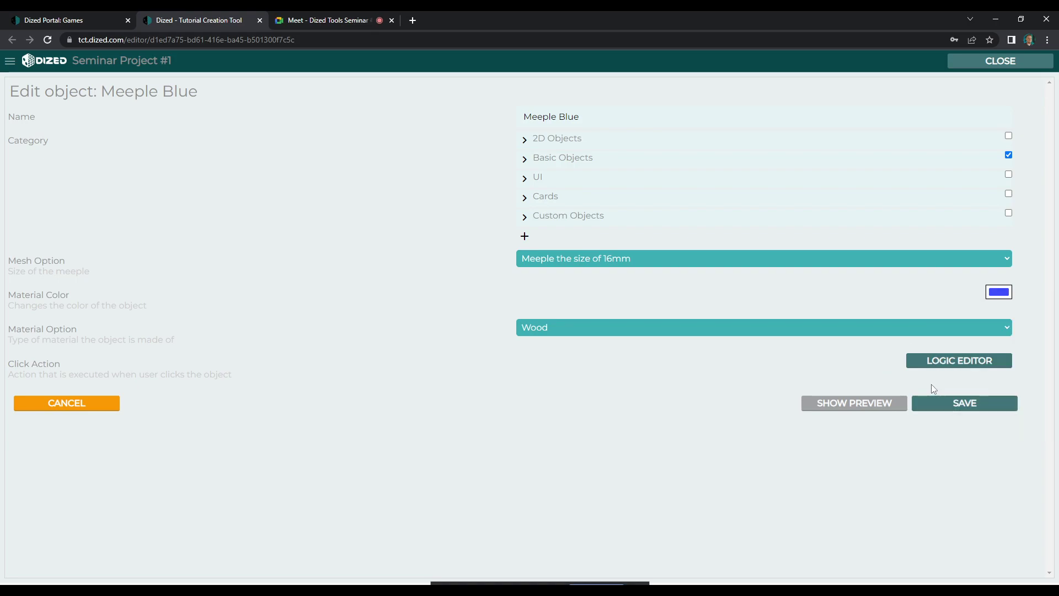
{"action": "left_click", "coordinate": [949, 399]}
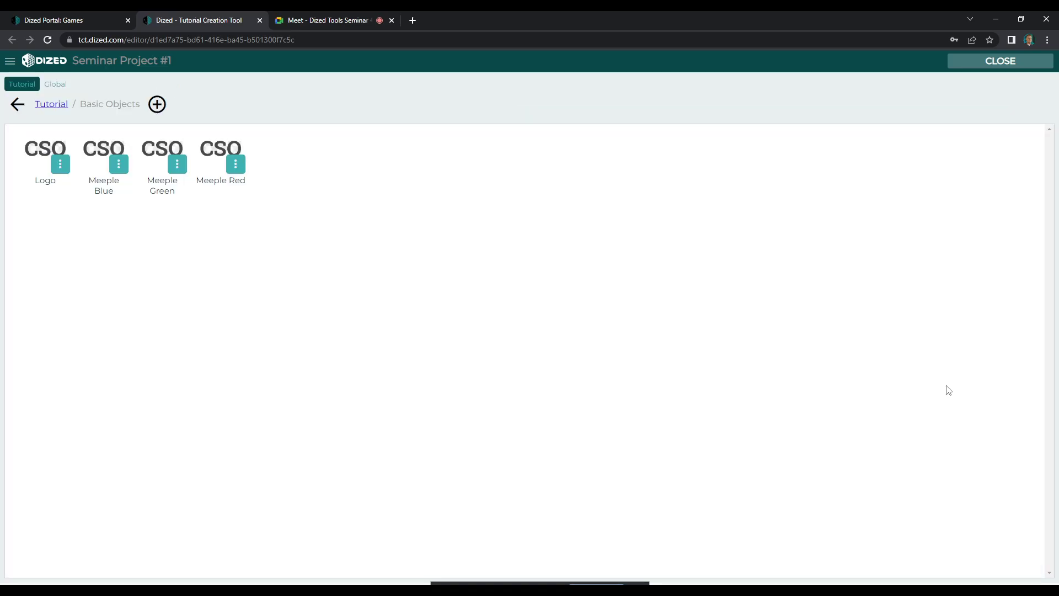
{"action": "left_click", "coordinate": [1007, 62]}
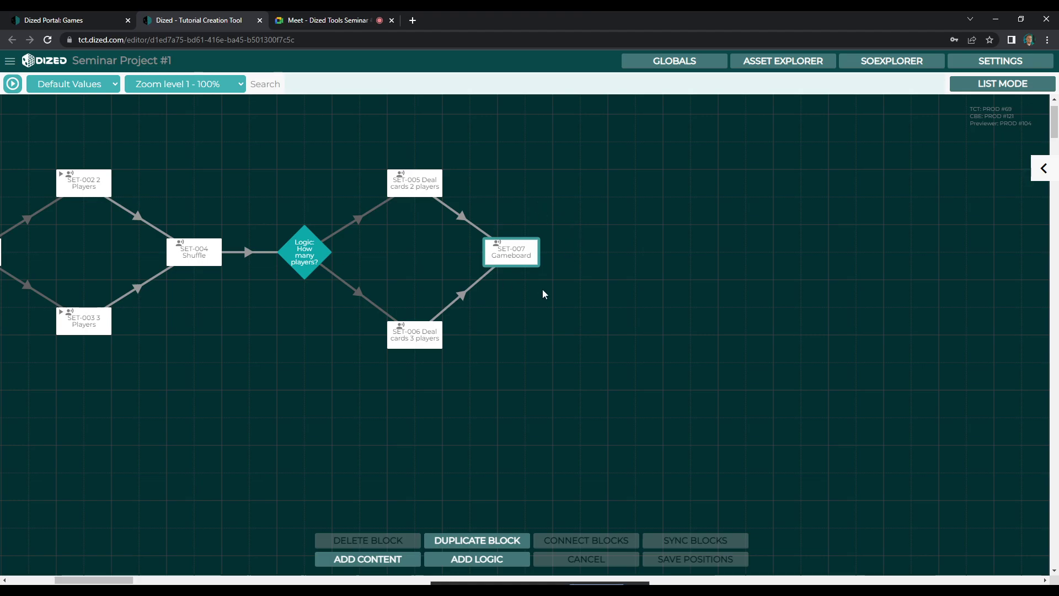
- Duplicate the SET-007 Gameboard block with synced Smart Object positions and cleared block links
{"action": "left_click", "coordinate": [600, 260]}
{"action": "left_click", "coordinate": [509, 258]}
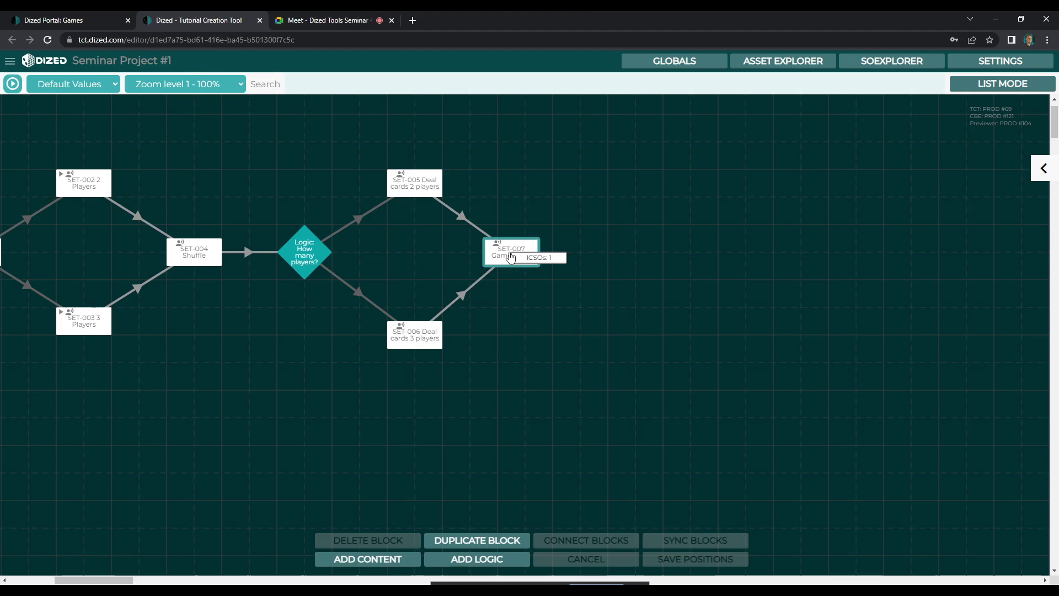
{"action": "left_click", "coordinate": [510, 252]}
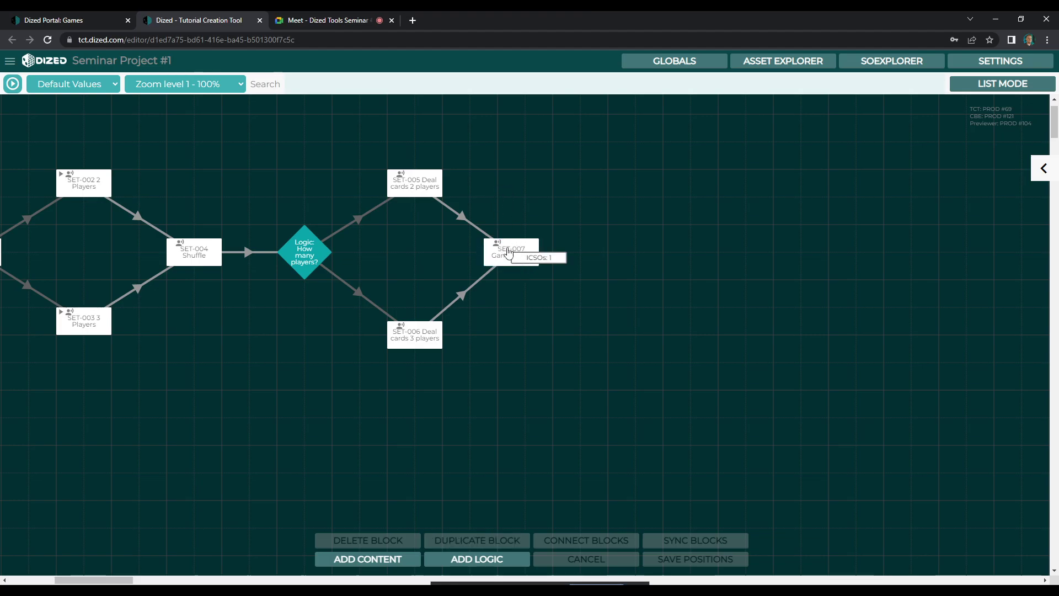
{"action": "left_click", "coordinate": [509, 255]}
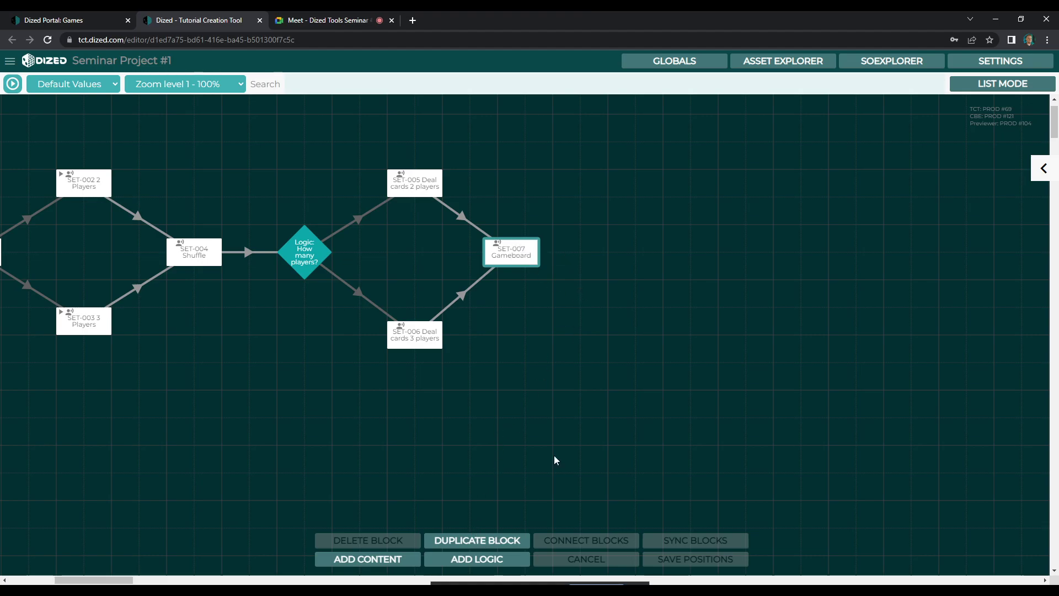
{"action": "left_click", "coordinate": [487, 541]}
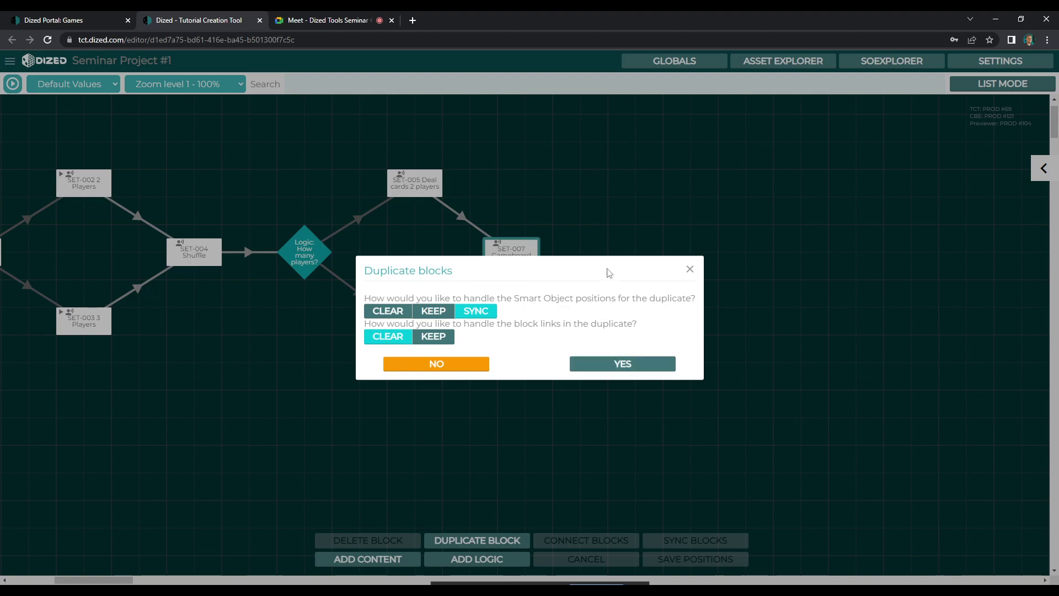
{"action": "key", "text": "Return"}
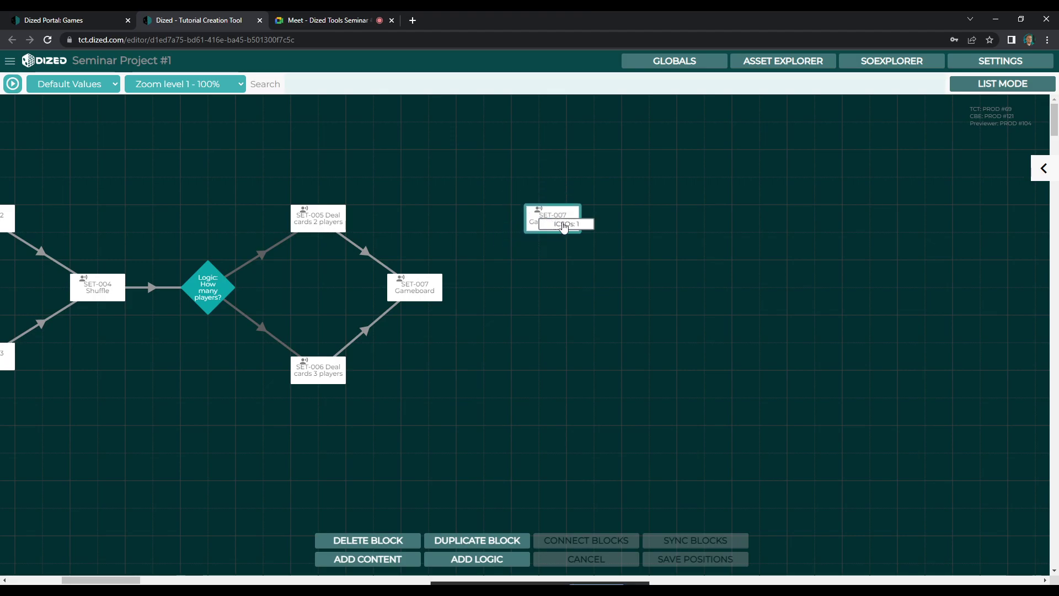
- Duplicate the copied gameboard block with synced positions and cleared links, and place the new copy below the first one
{"action": "left_click", "coordinate": [561, 235]}
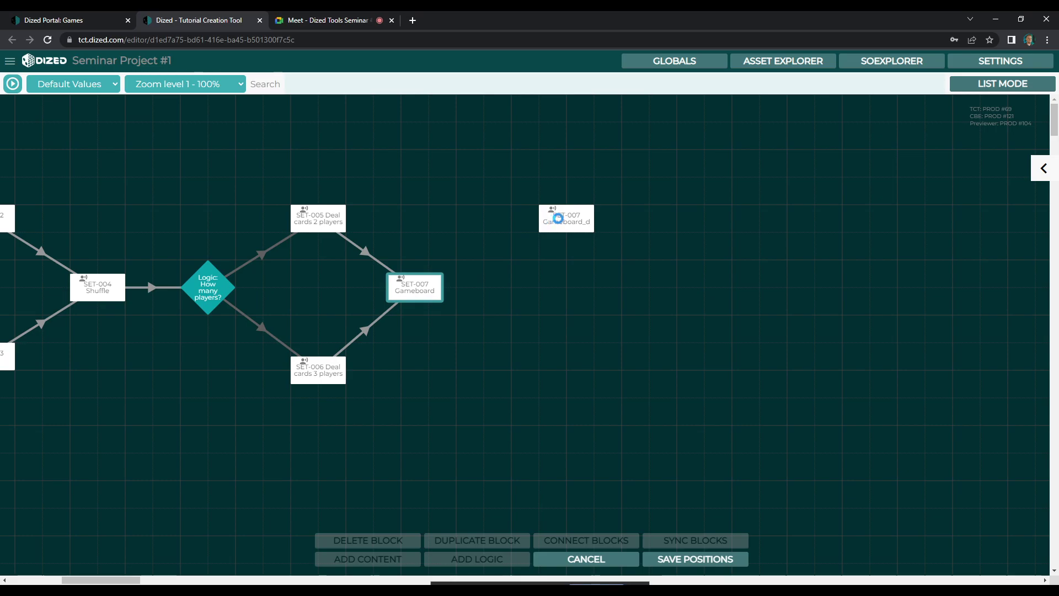
{"action": "left_click", "coordinate": [558, 219]}
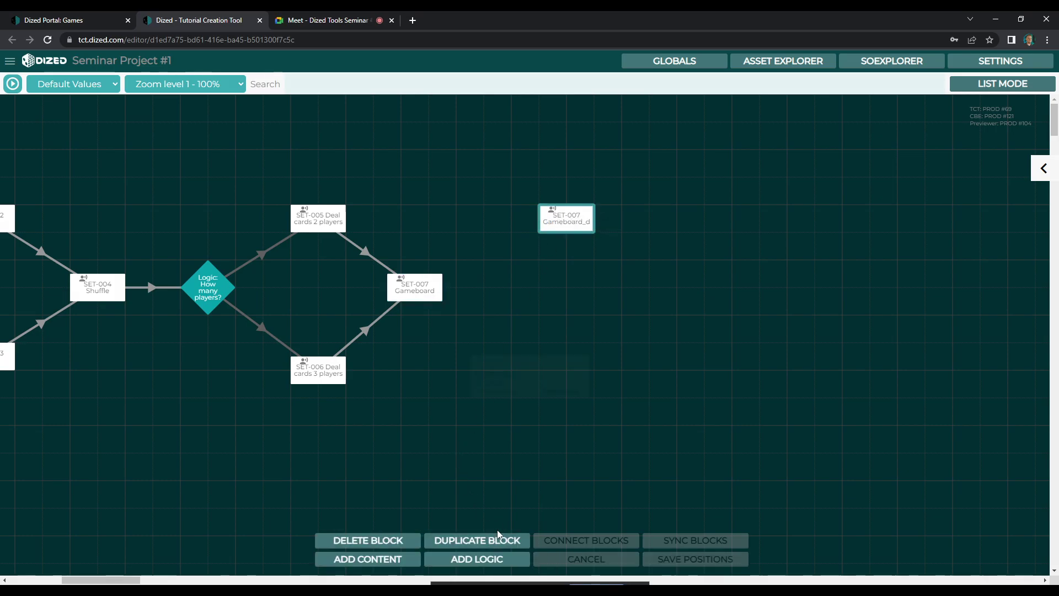
{"action": "left_click", "coordinate": [496, 540]}
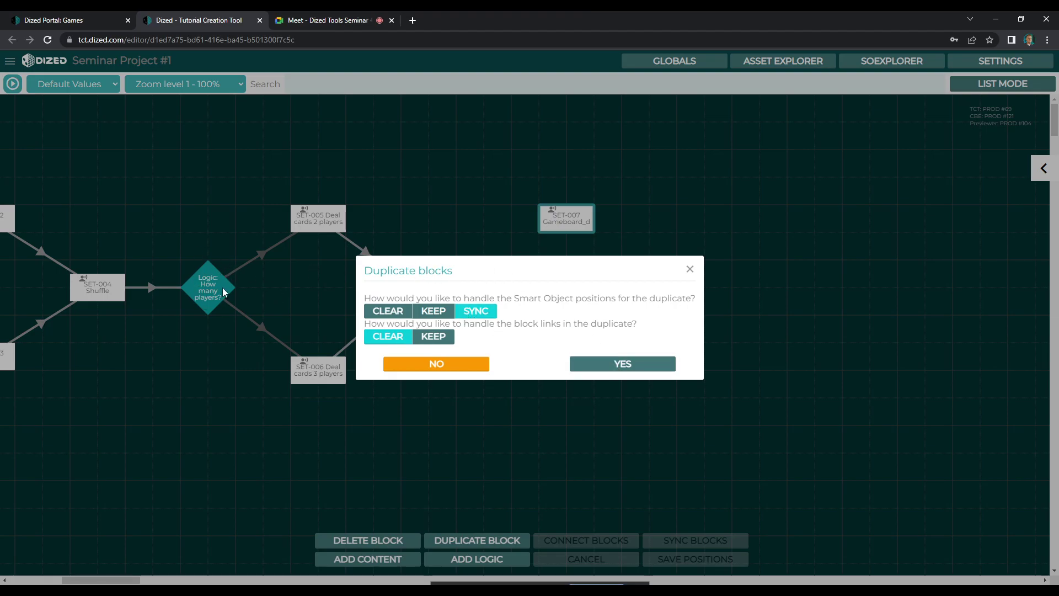
{"action": "key", "text": "Return"}
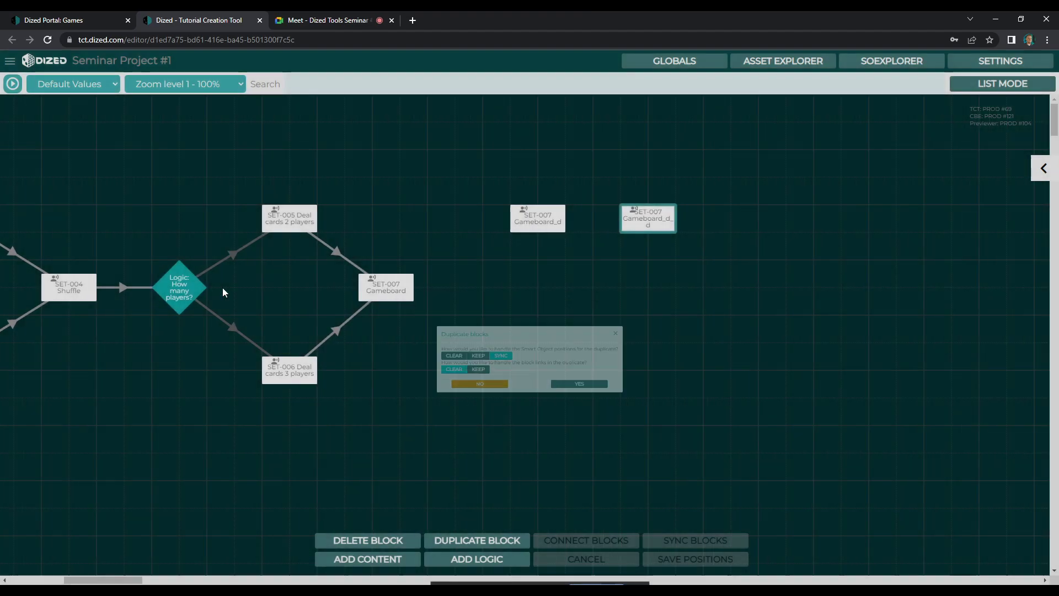
{"action": "left_click_drag", "start_coordinate": [527, 227], "coordinate": [427, 380]}
- Rename the upper duplicate block SET-008 Meeples 2 players and copy that name
{"action": "left_click", "coordinate": [421, 225]}
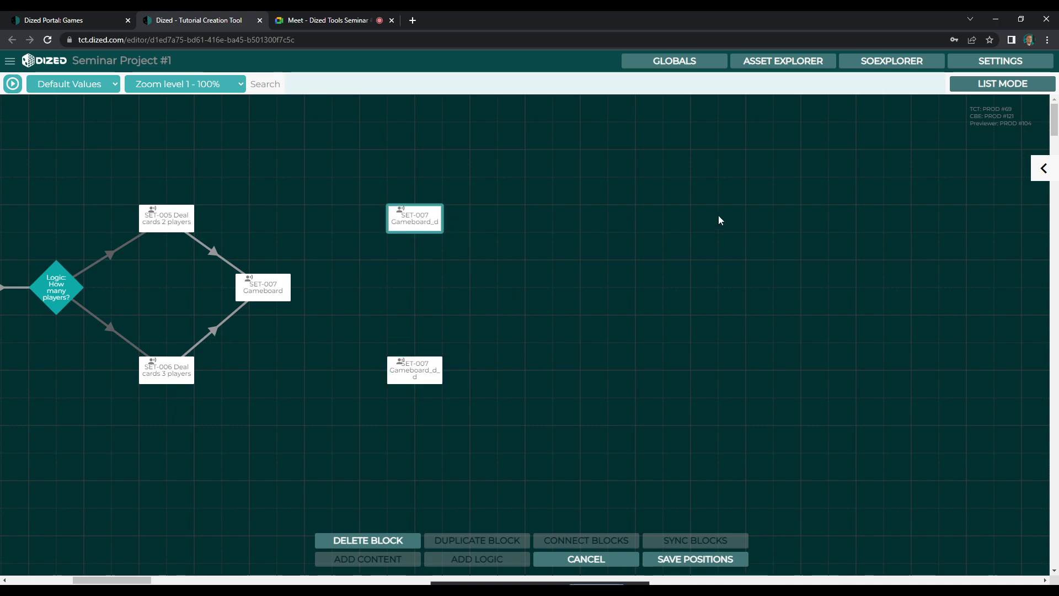
{"action": "left_click", "coordinate": [1042, 168]}
{"action": "left_click", "coordinate": [922, 112]}
{"action": "type", "text": "8"}
{"action": "left_click_drag", "start_coordinate": [930, 112], "coordinate": [1045, 114]}
{"action": "type", "text": "Meeples 2 players"}
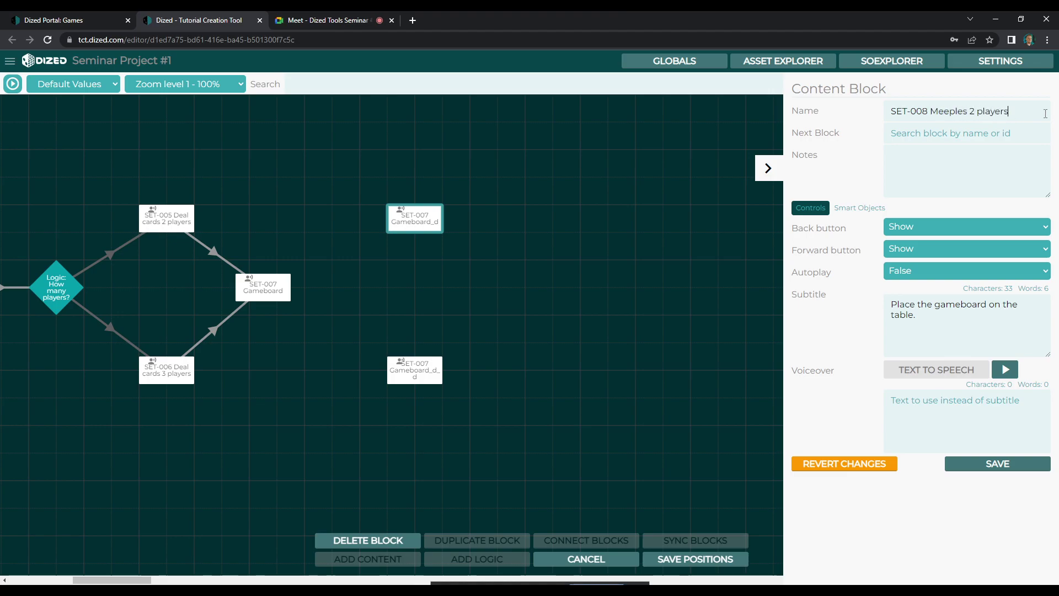
{"action": "key", "text": "ctrl+a"}
{"action": "key", "text": "ctrl+c"}
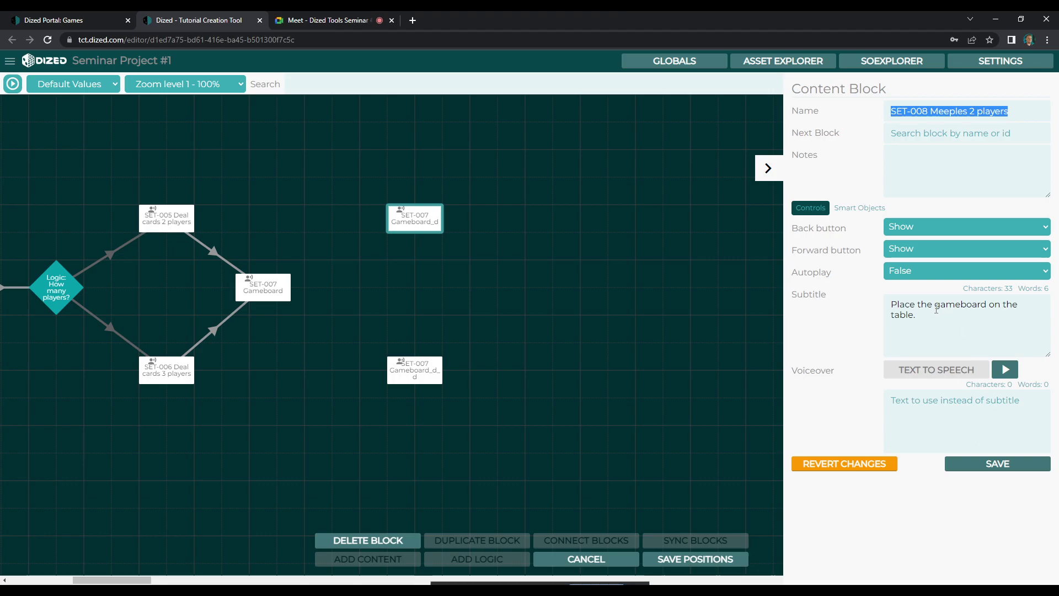
- Change the SET-008 block's subtitle to "Place two meeples on the space with arrows."
{"action": "left_click", "coordinate": [937, 310]}
{"action": "double_click", "coordinate": [935, 307]}
{"action": "left_click", "coordinate": [933, 306]}
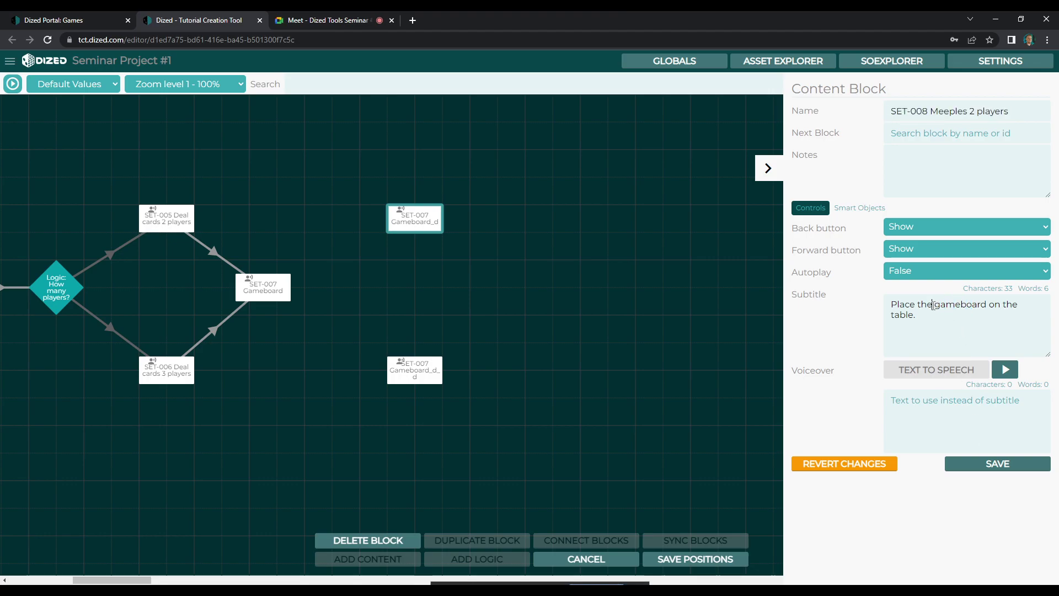
{"action": "left_click_drag", "start_coordinate": [923, 305], "coordinate": [932, 306]}
{"action": "type", "text": "wo"}
{"action": "key", "text": "ctrl+shift+End"}
{"action": "type", "text": "meeples on t"}
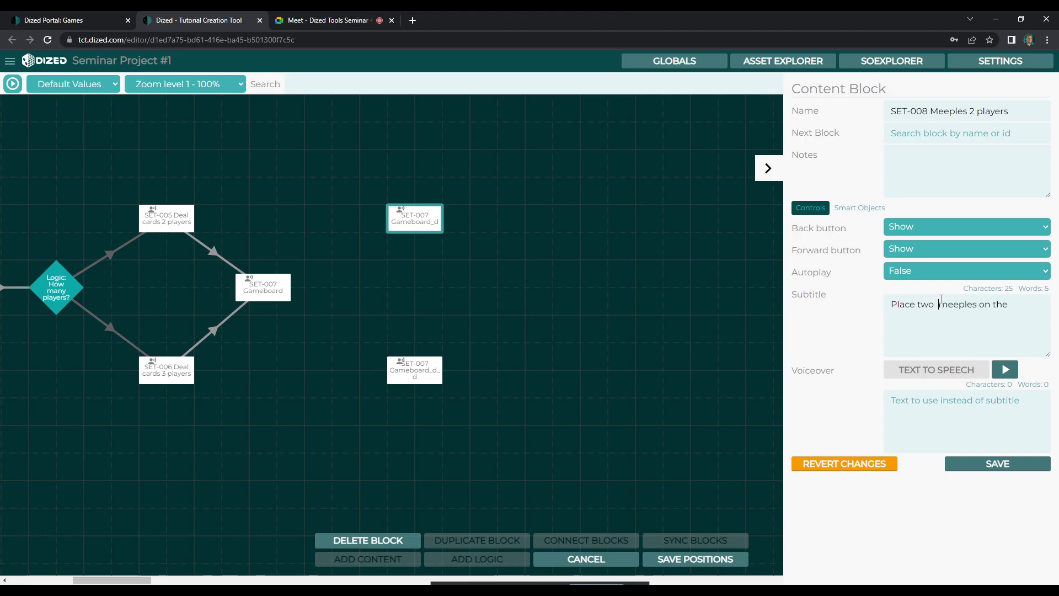
{"action": "key", "text": "BackSpace"}
{"action": "type", "text": "space with arrows."}
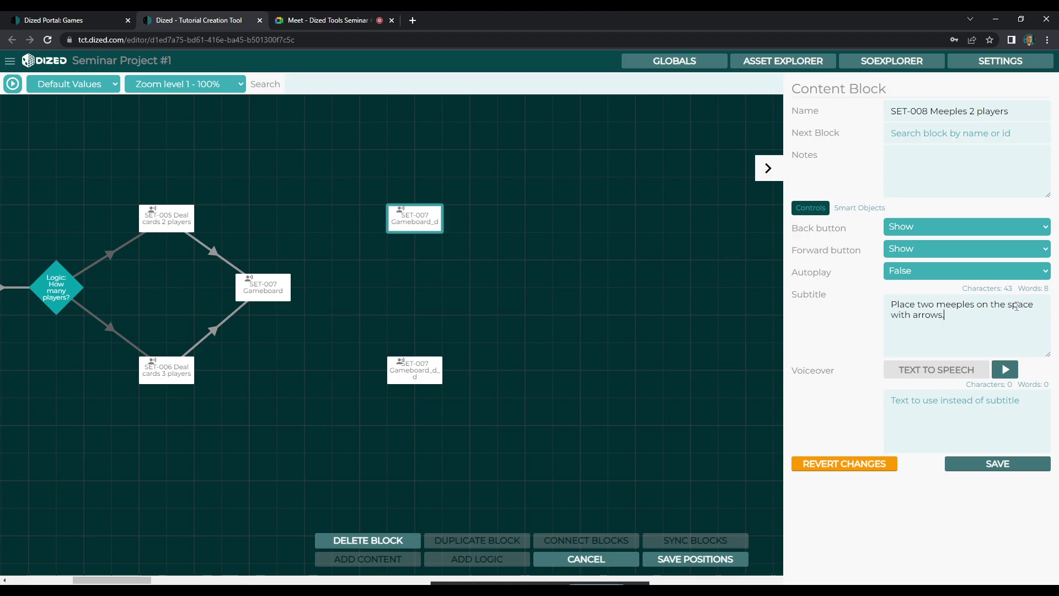
- Add "Leave the blue meeple in the box, it will not be needed." to the SET-008 subtitle and save the block
{"action": "type", "text": " Leave the blue meeple in the box, it will not be needed."}
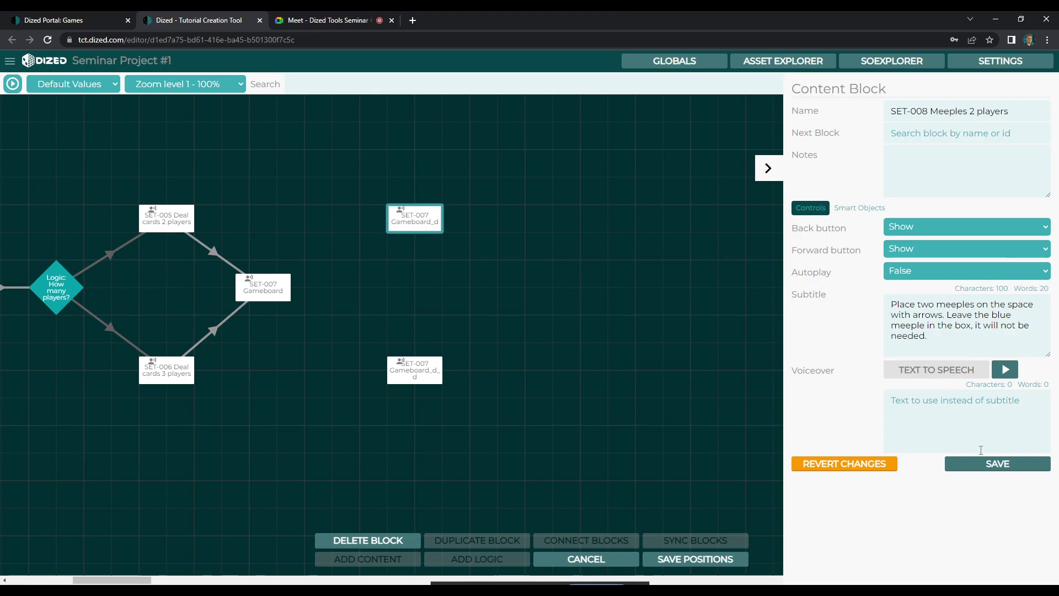
{"action": "left_click", "coordinate": [977, 469]}
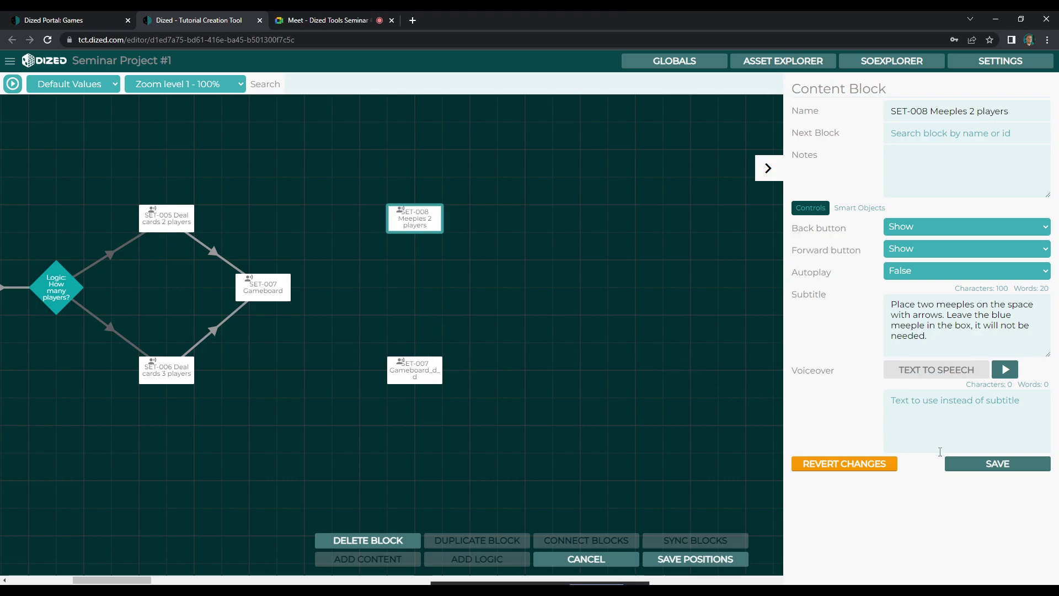
- Rename the lower duplicate gameboard block SET-009 Meeples 3 players
{"action": "left_click", "coordinate": [416, 380]}
{"action": "triple_click", "coordinate": [969, 111]}
{"action": "key", "text": "ctrl+v"}
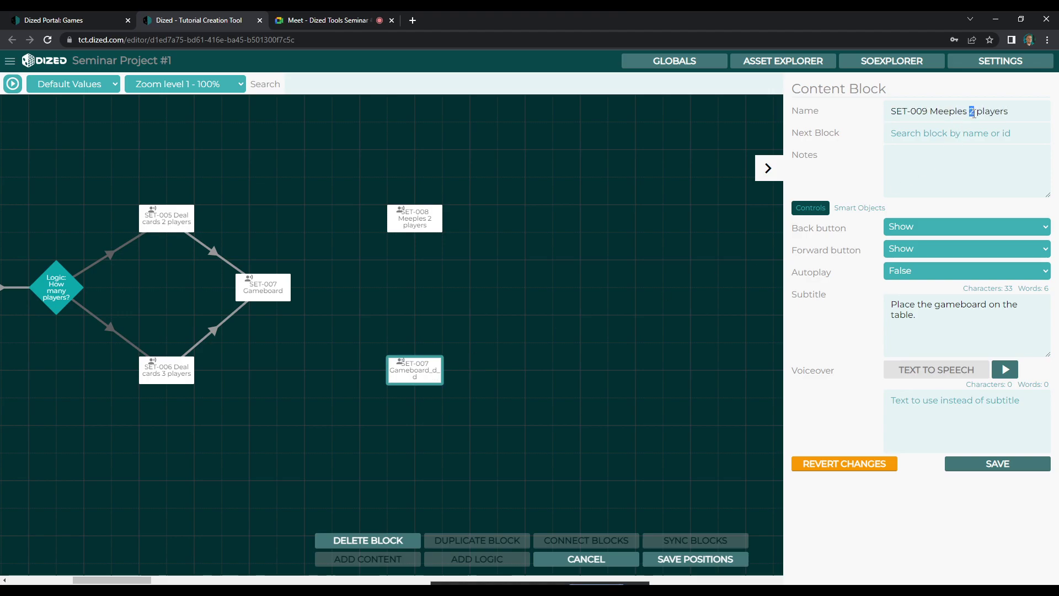
- Change the SET-009 block's subtitle to "Place all the meeples in the space with the arrows." and save the block
{"action": "left_click_drag", "start_coordinate": [917, 316], "coordinate": [785, 292]}
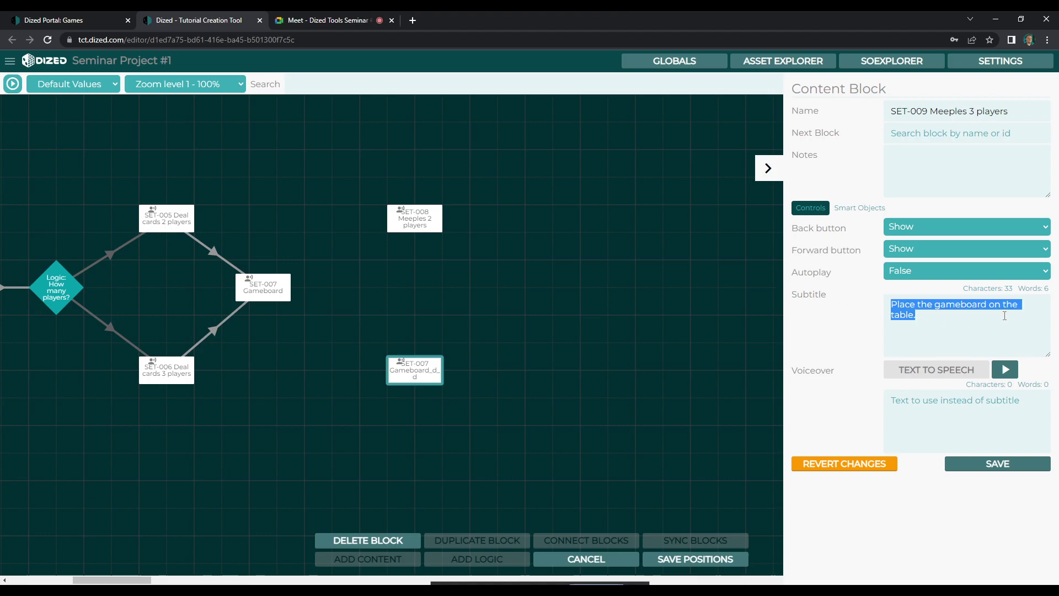
{"action": "left_click", "coordinate": [921, 306]}
{"action": "key", "text": "ctrl+shift+End"}
{"action": "type", "text": "all th"}
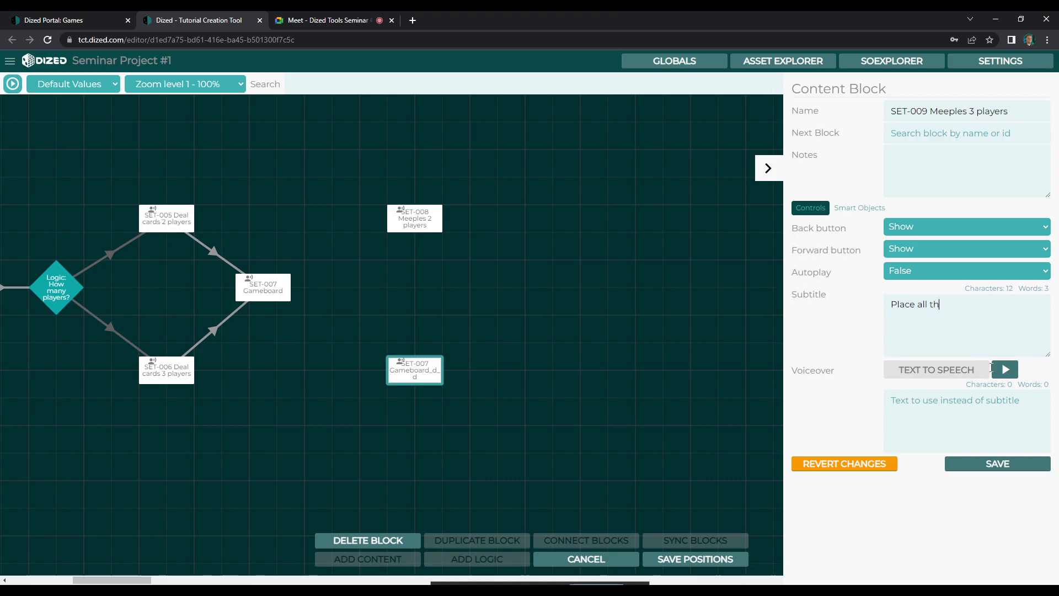
{"action": "type", "text": "e meeples in the "}
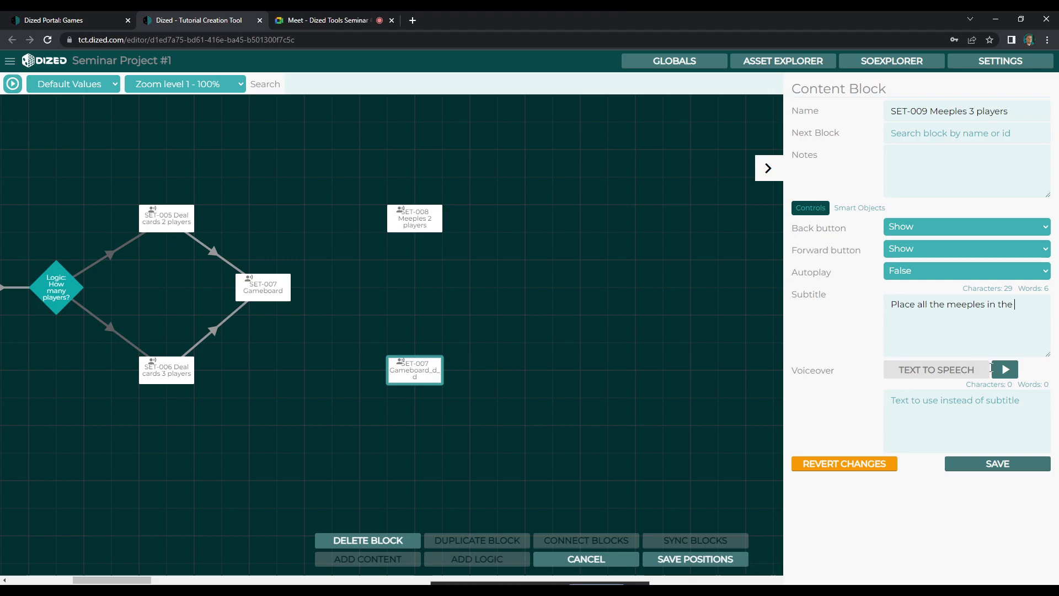
{"action": "type", "text": "space with the arrows."}
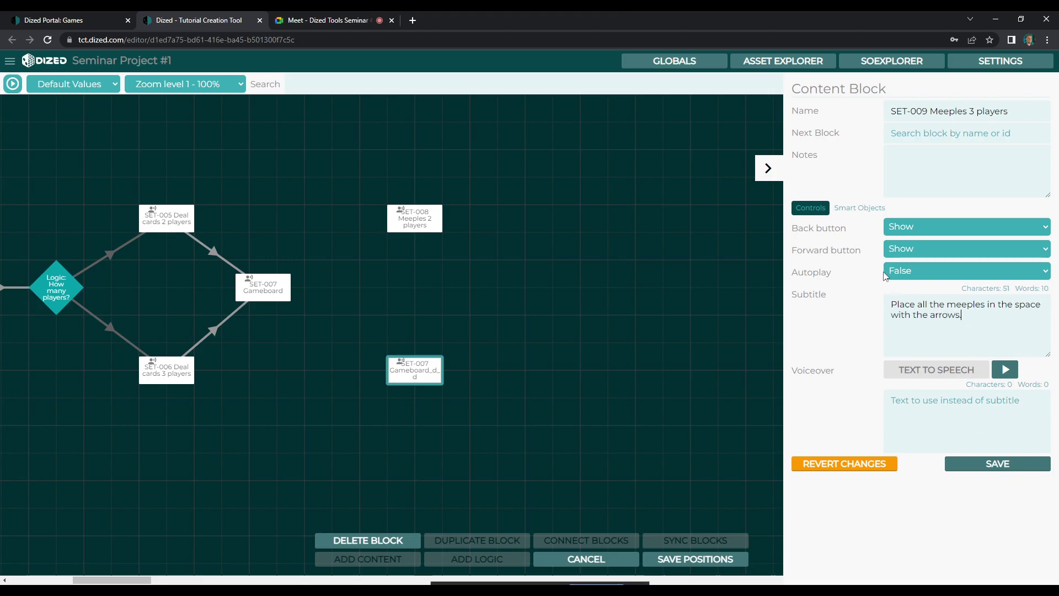
{"action": "left_click", "coordinate": [972, 468]}
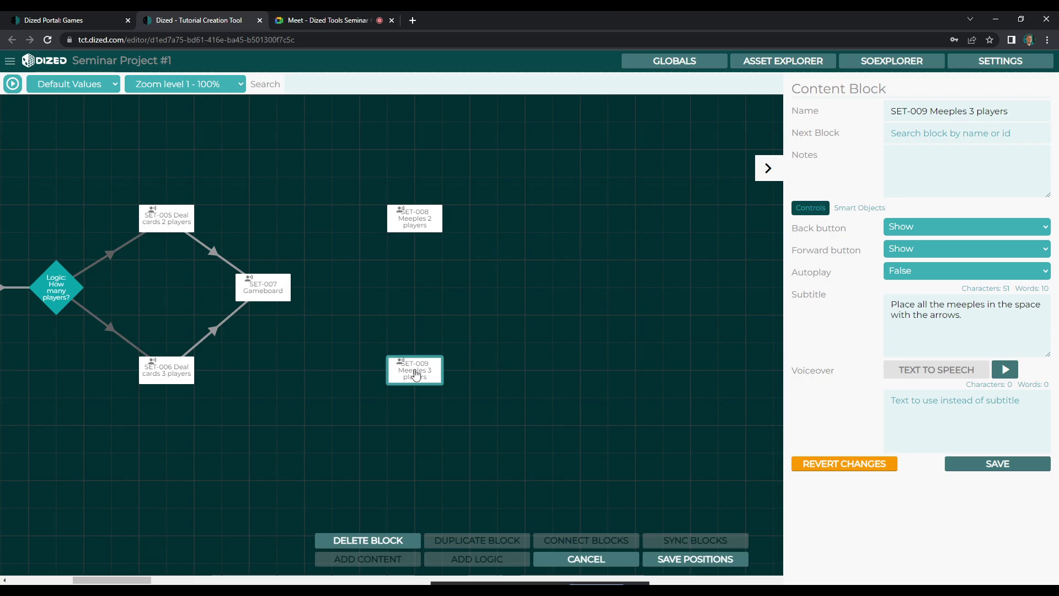
- Open the SET-009 block's scene and add the blue meeple to the gameboard space with arrows
{"action": "double_click", "coordinate": [425, 378]}
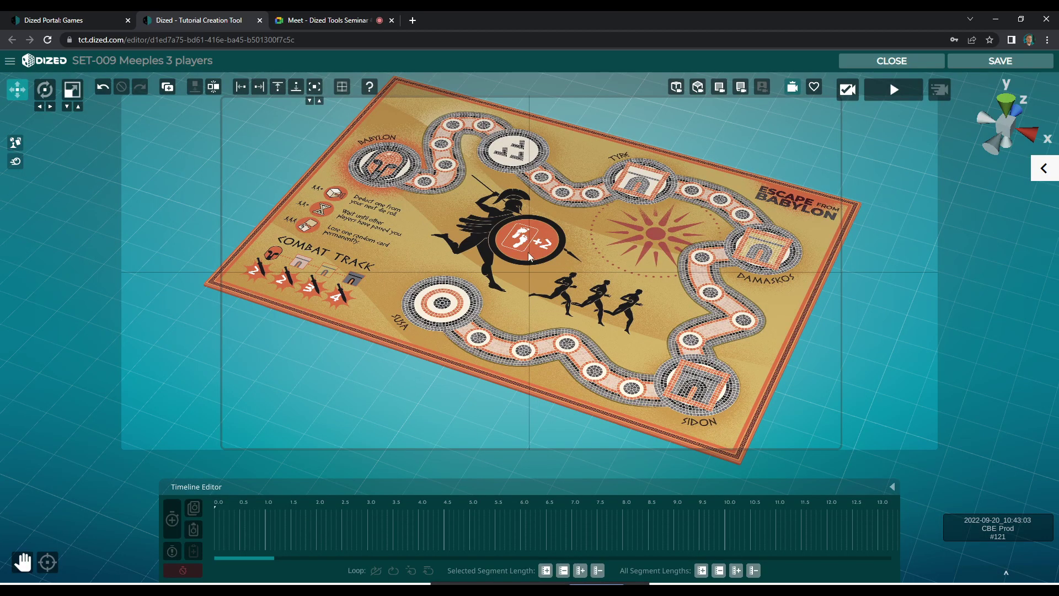
{"action": "scroll", "coordinate": [528, 252], "scroll_direction": "up", "scroll_amount": 5}
{"action": "left_click_drag", "start_coordinate": [527, 211], "coordinate": [549, 322]}
{"action": "key", "text": "space"}
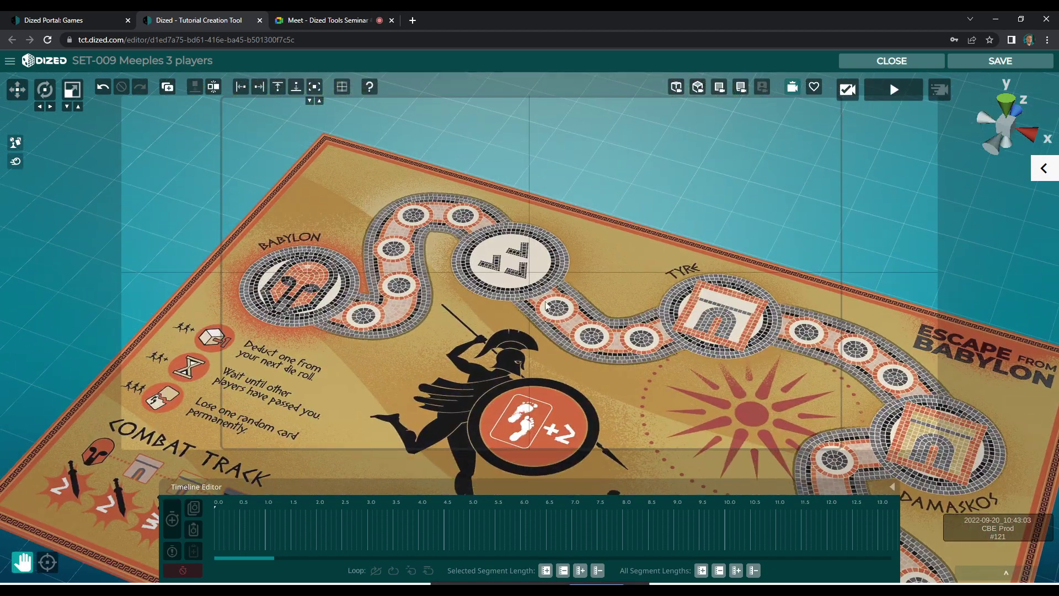
{"action": "scroll", "coordinate": [548, 322], "scroll_direction": "down", "scroll_amount": 4}
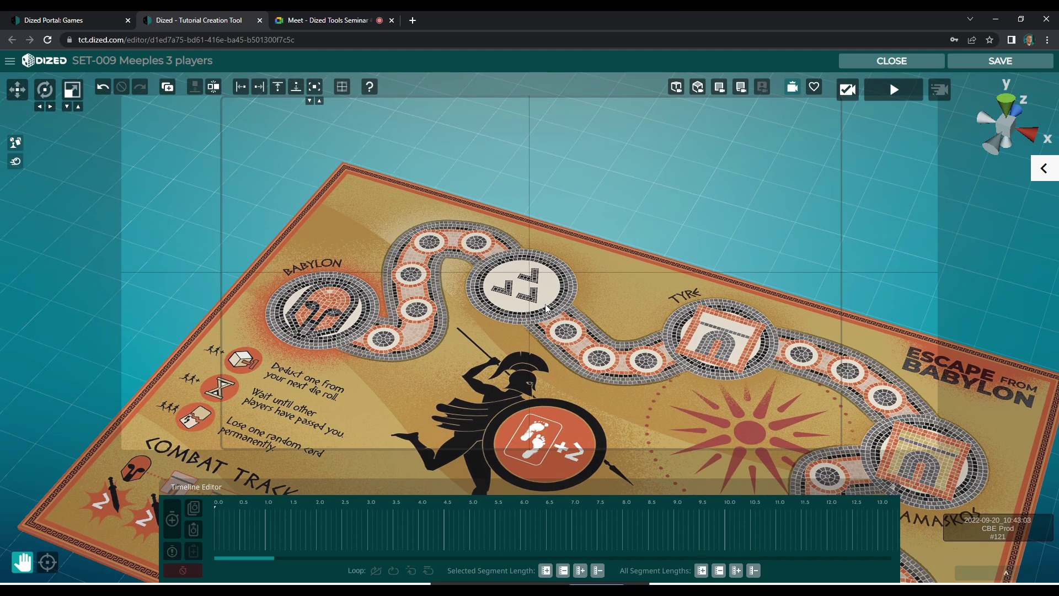
{"action": "left_click", "coordinate": [15, 144]}
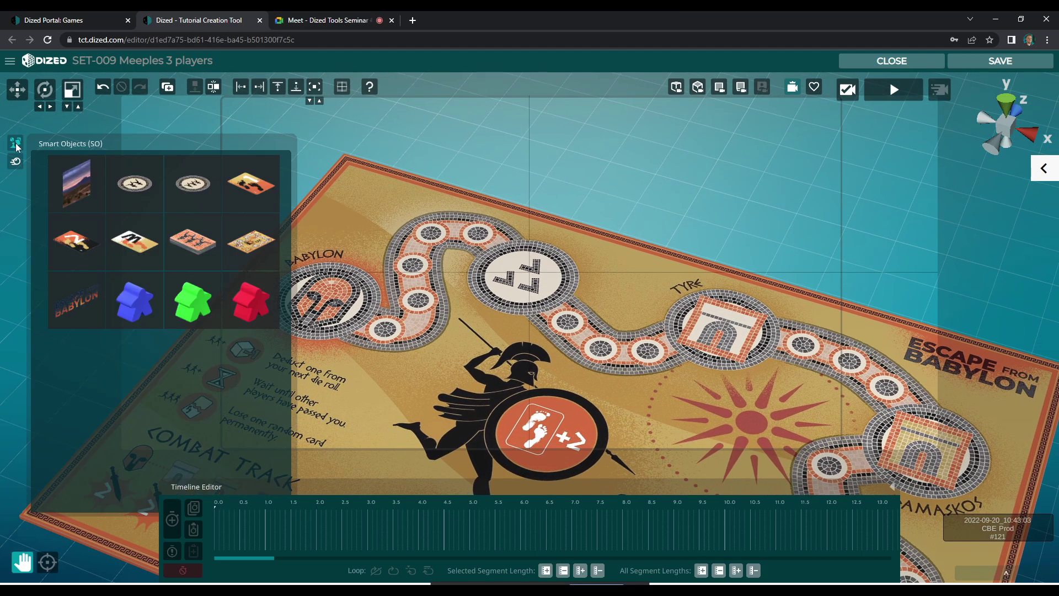
{"action": "left_click", "coordinate": [15, 91]}
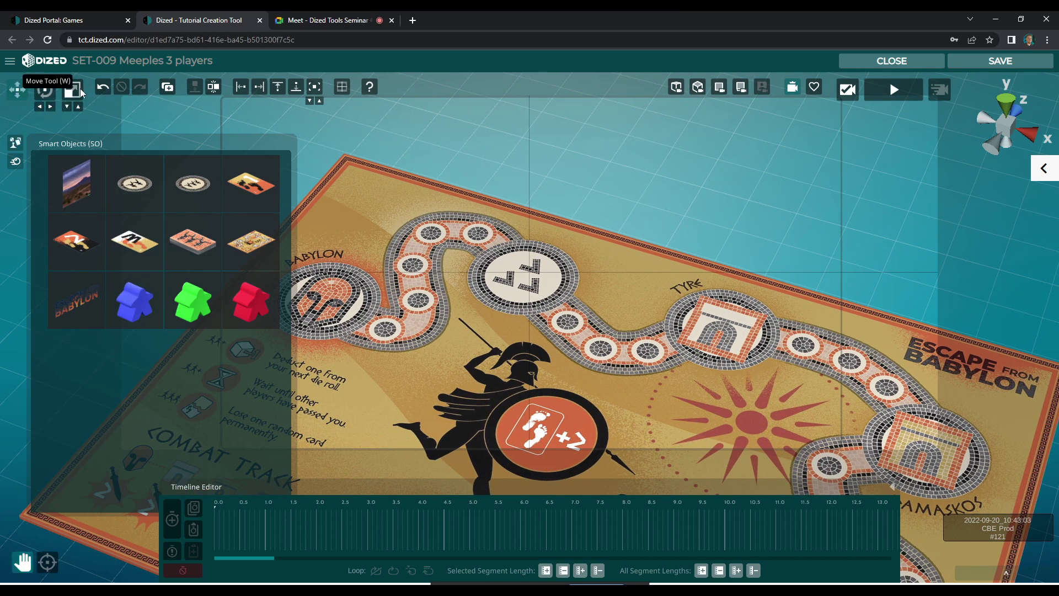
{"action": "left_click_drag", "start_coordinate": [134, 301], "coordinate": [532, 285]}
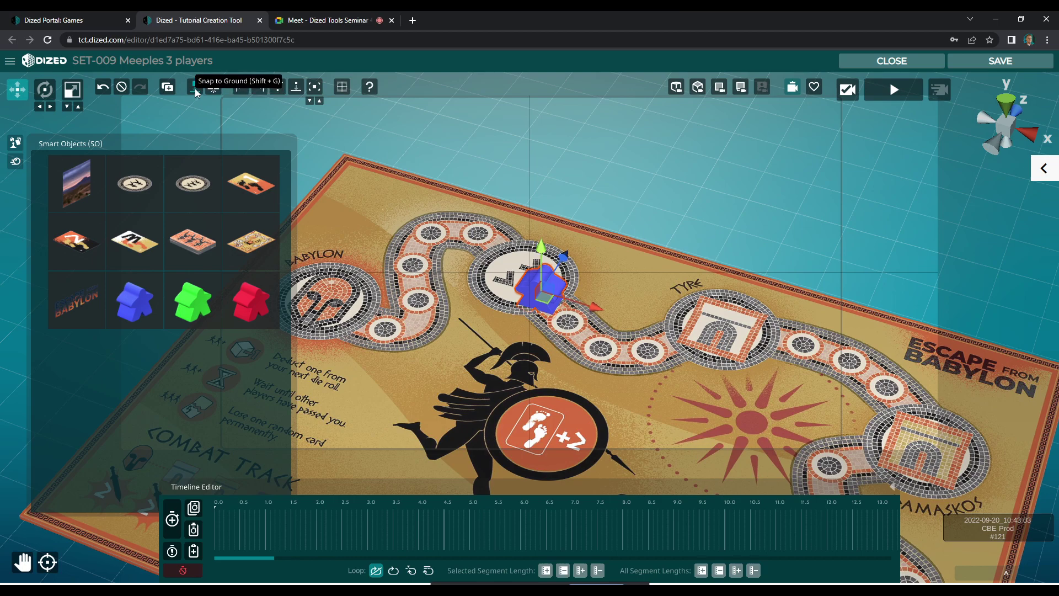
- Reposition the blue meeple so it stands at the back of the arrow space
{"action": "scroll", "coordinate": [508, 304], "scroll_direction": "up", "scroll_amount": 5}
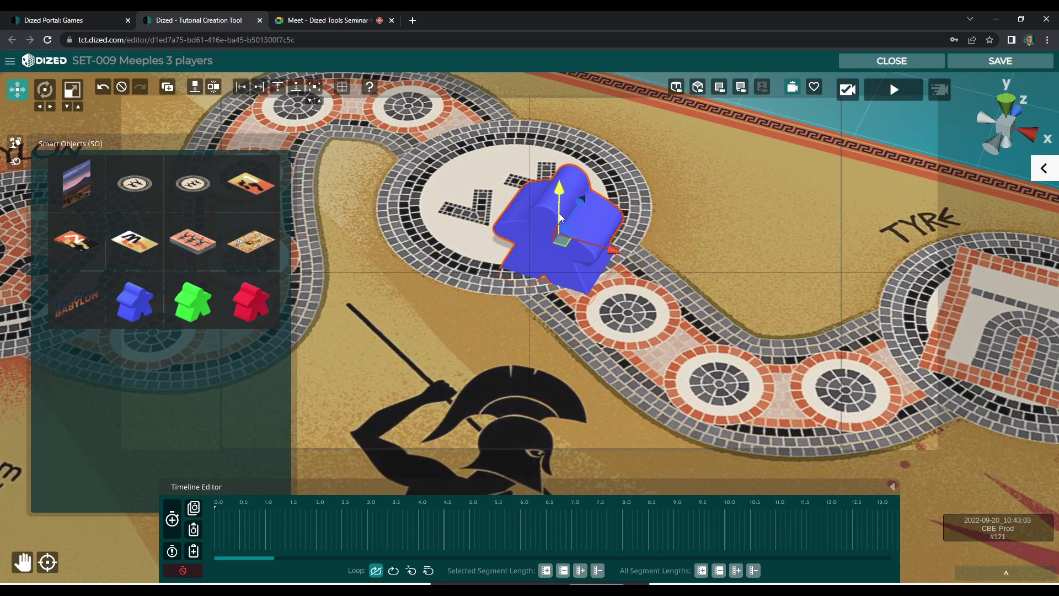
{"action": "left_click_drag", "start_coordinate": [560, 205], "coordinate": [561, 192]}
{"action": "left_click_drag", "start_coordinate": [561, 232], "coordinate": [537, 135]}
{"action": "scroll", "coordinate": [530, 226], "scroll_direction": "down", "scroll_amount": 6}
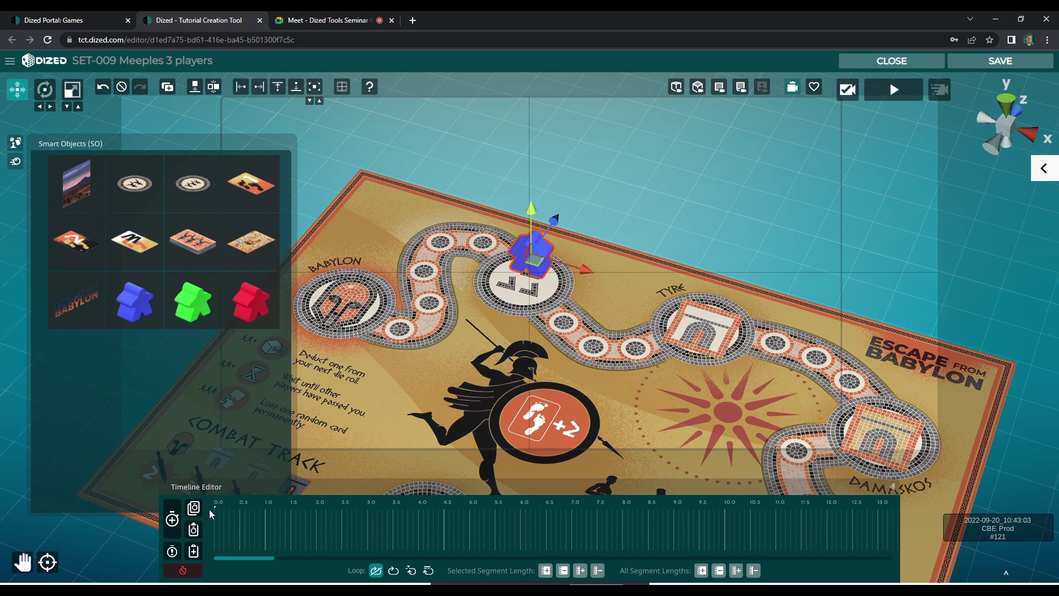
- Add an animation segment to the blue meeple and change its start to outside the top of the view
{"action": "left_click", "coordinate": [172, 524]}
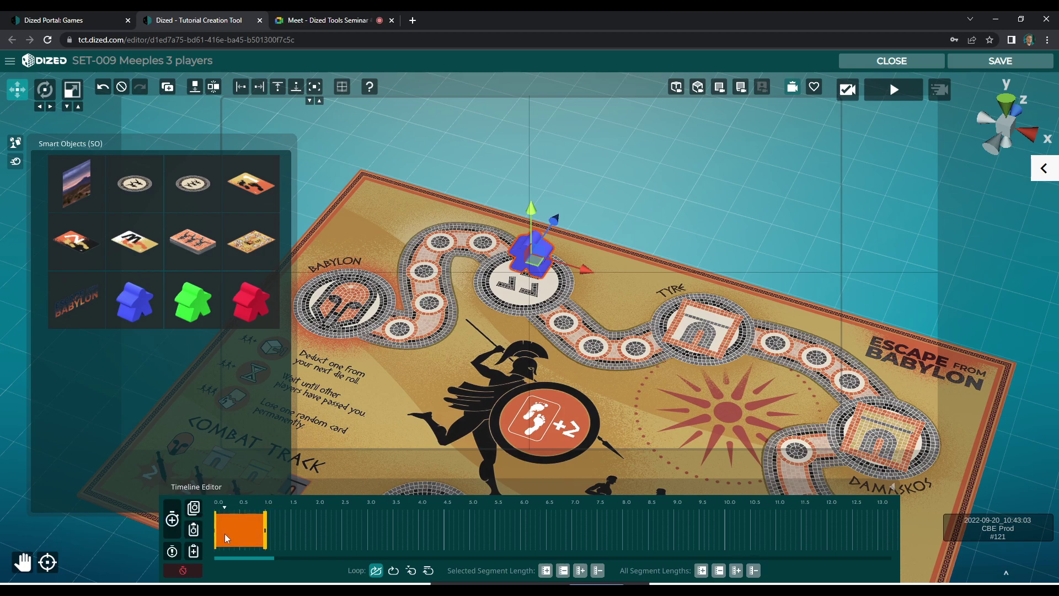
{"action": "right_click", "coordinate": [226, 539]}
{"action": "left_click", "coordinate": [238, 518]}
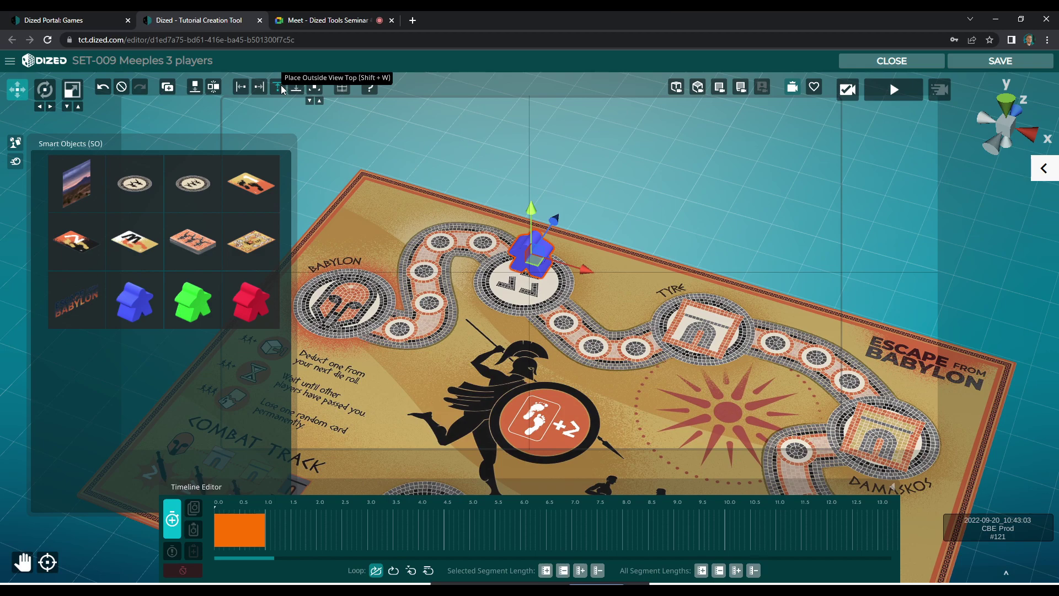
{"action": "left_click", "coordinate": [278, 86]}
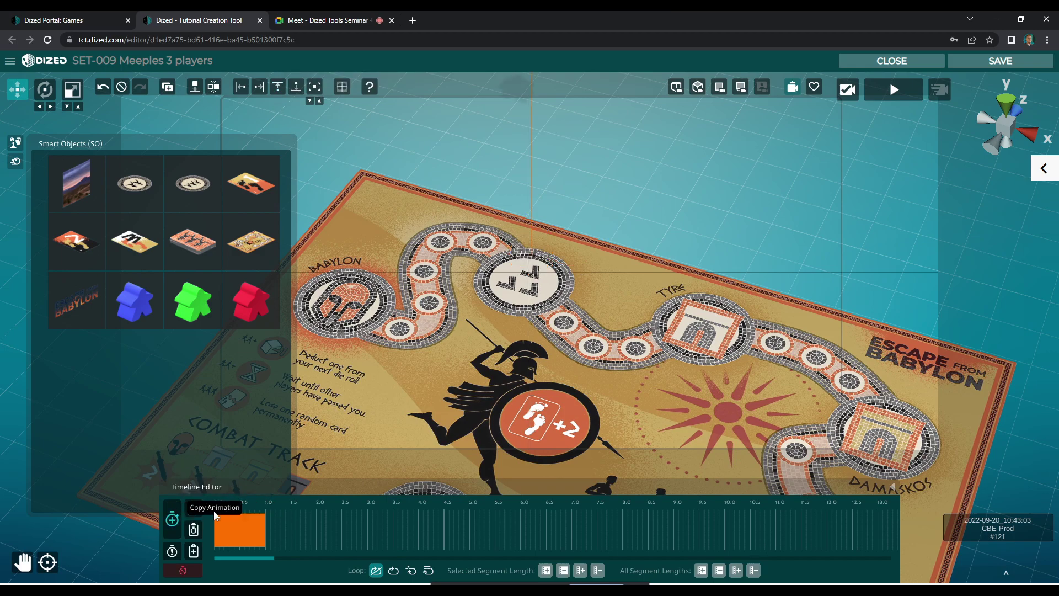
- Add more segments to the blue meeple's animation and raise the meeple slightly at the end of the second one
{"action": "left_click", "coordinate": [204, 517]}
{"action": "left_click", "coordinate": [204, 516]}
{"action": "left_click", "coordinate": [287, 530]}
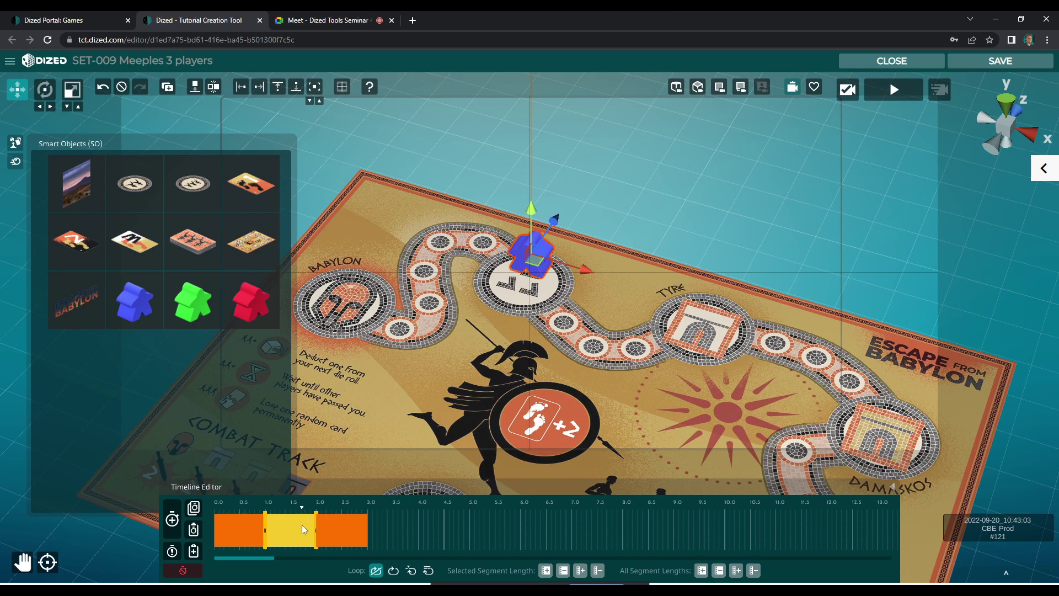
{"action": "right_click", "coordinate": [303, 529]}
{"action": "left_click", "coordinate": [307, 534]}
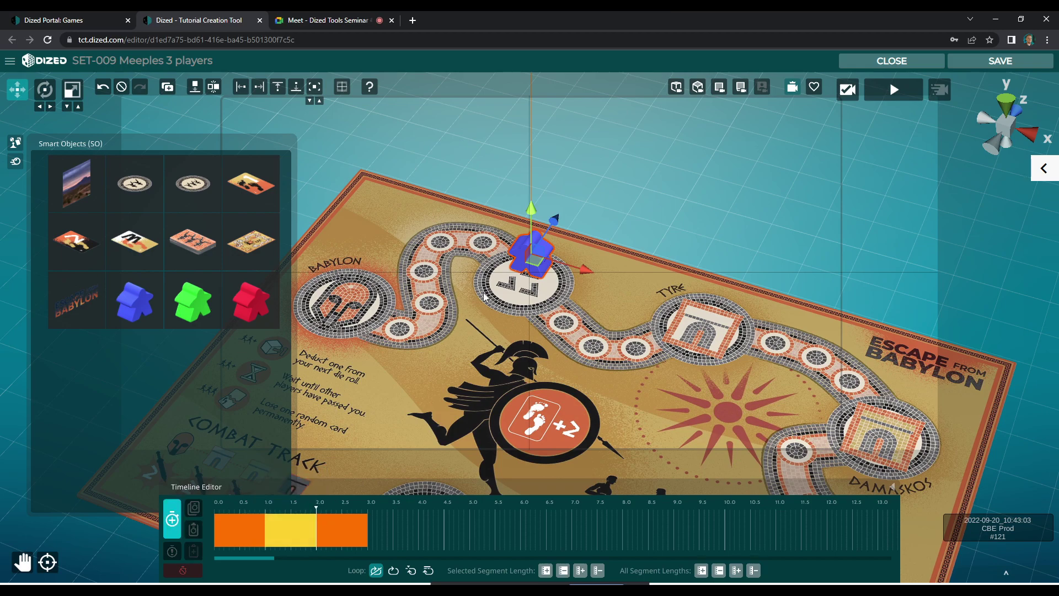
{"action": "left_click", "coordinate": [173, 519]}
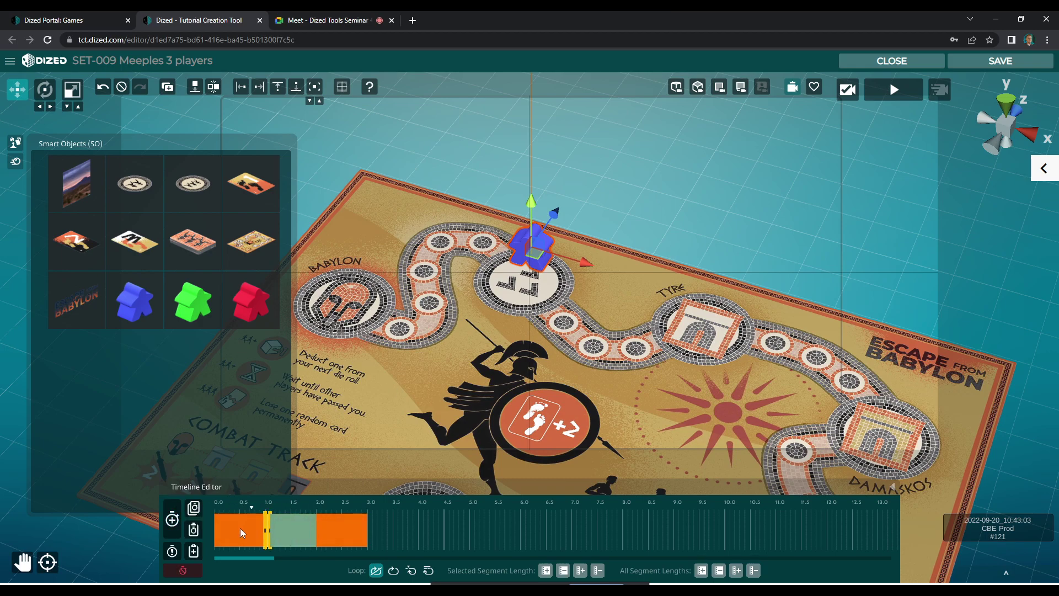
- Retime the blue meeple's segments to end at about 1.4 s, make the animation loop and preview it
{"action": "left_click_drag", "start_coordinate": [281, 538], "coordinate": [321, 538]}
{"action": "left_click", "coordinate": [272, 532]}
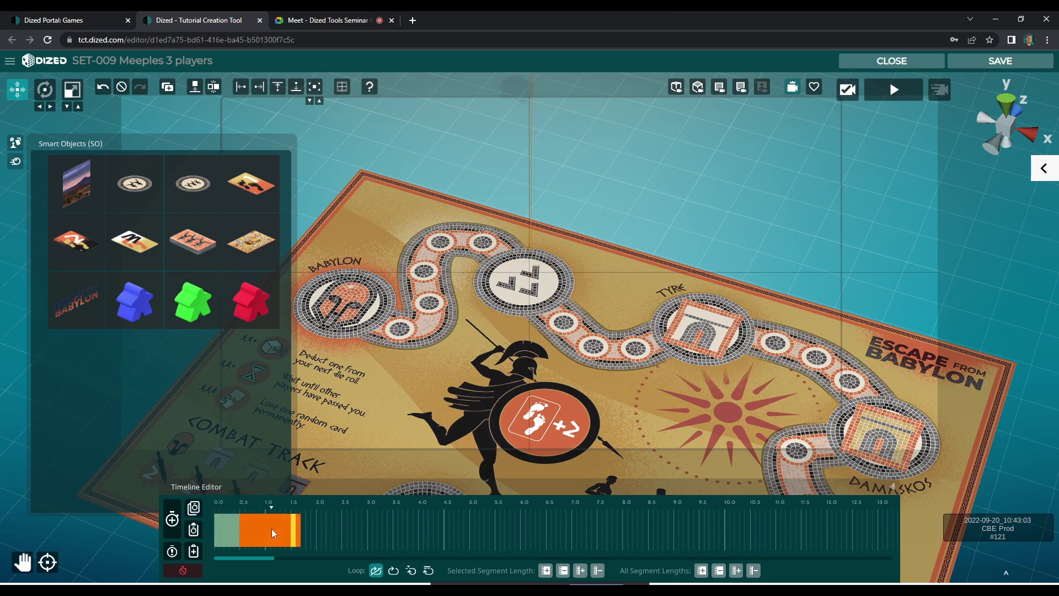
{"action": "left_click_drag", "start_coordinate": [241, 534], "coordinate": [305, 543]}
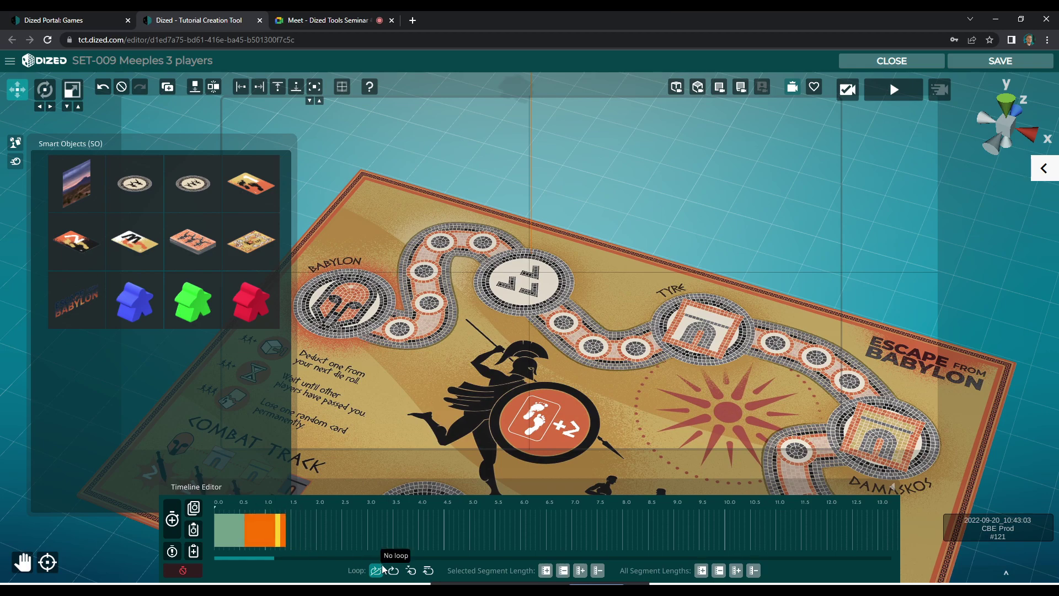
{"action": "left_click", "coordinate": [411, 570]}
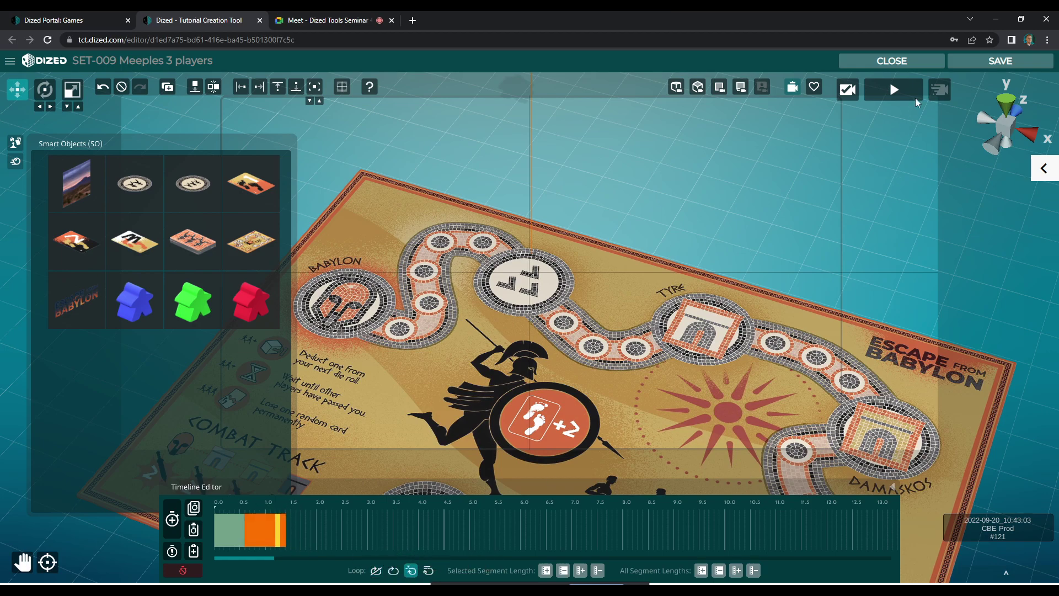
{"action": "left_click", "coordinate": [885, 94]}
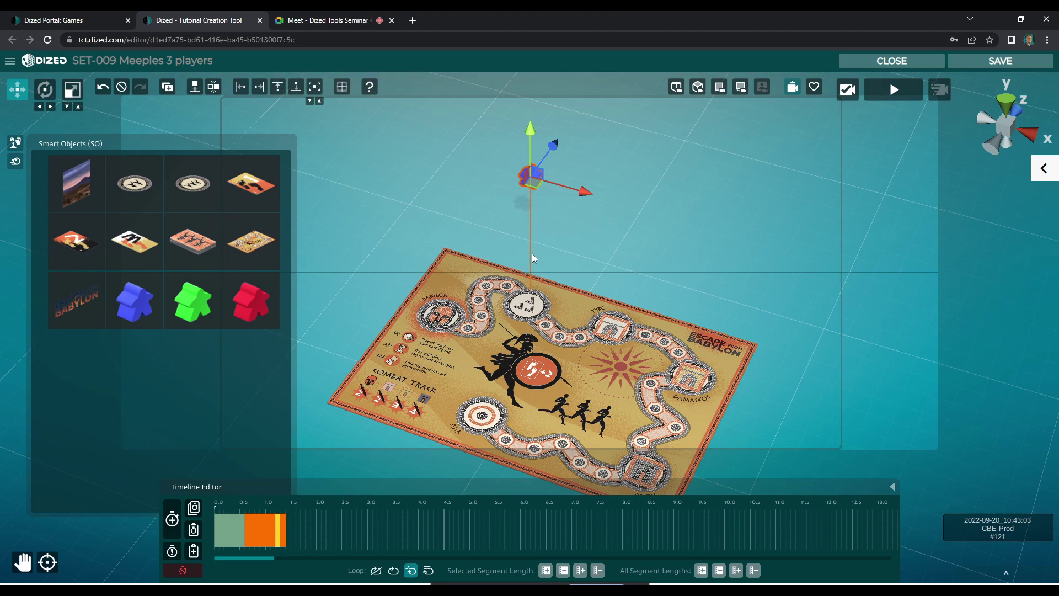
- Change the start of the blue meeple's drop segment so that it begins higher above the gameboard
{"action": "scroll", "coordinate": [562, 287], "scroll_direction": "up", "scroll_amount": 1}
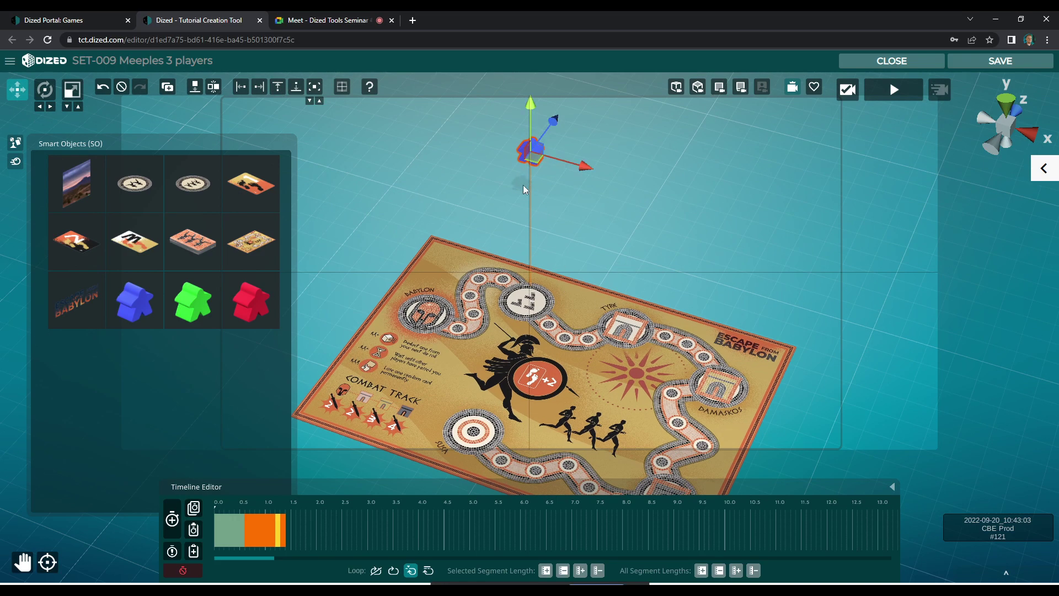
{"action": "left_click", "coordinate": [261, 530]}
{"action": "right_click", "coordinate": [262, 531]}
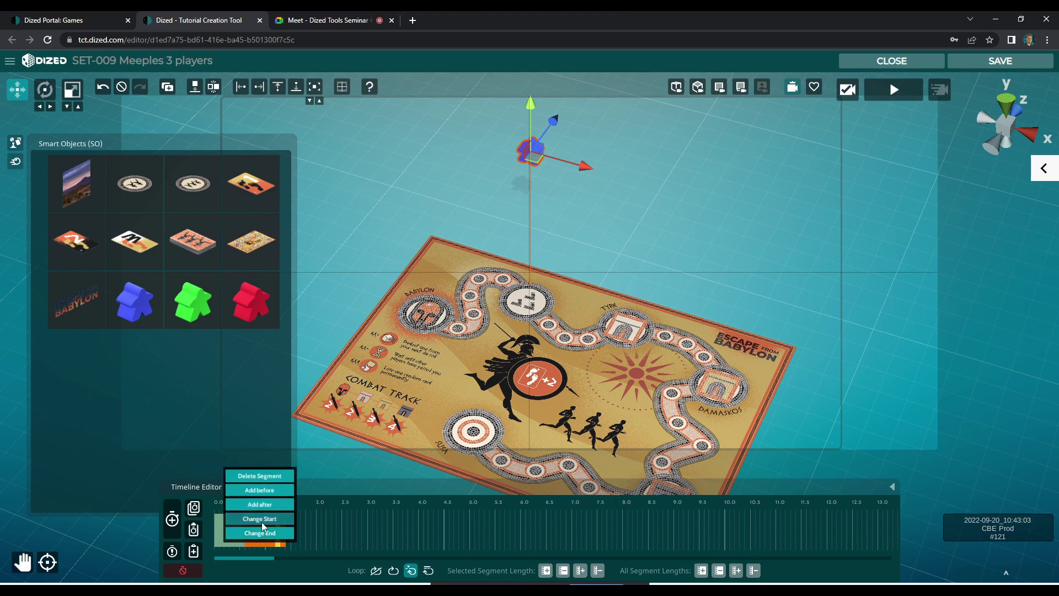
{"action": "left_click", "coordinate": [261, 523]}
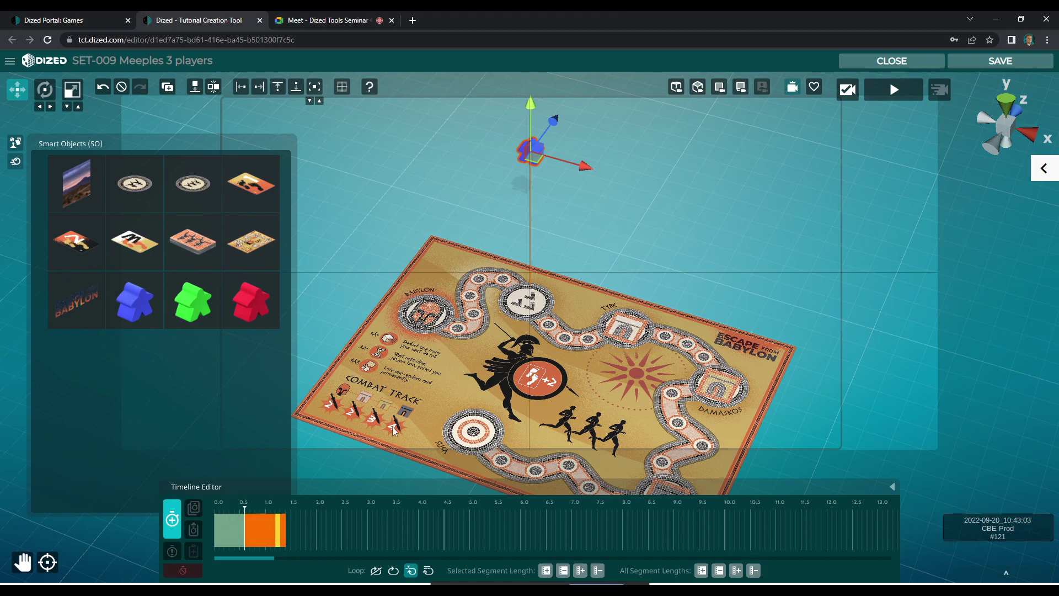
{"action": "left_click", "coordinate": [245, 531]}
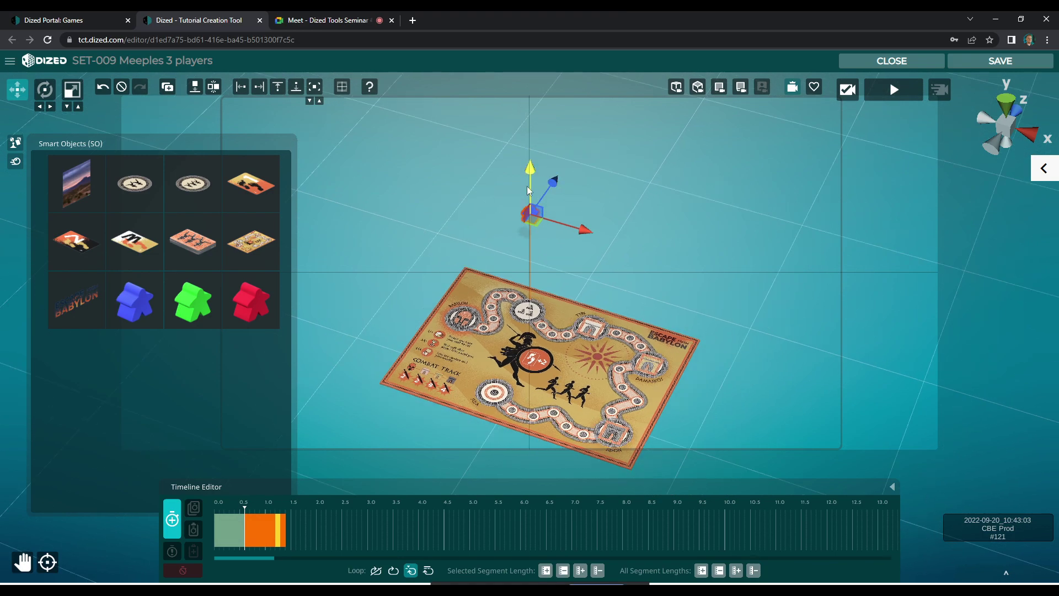
{"action": "left_click_drag", "start_coordinate": [538, 163], "coordinate": [535, 121]}
{"action": "left_click_drag", "start_coordinate": [531, 104], "coordinate": [531, 87]}
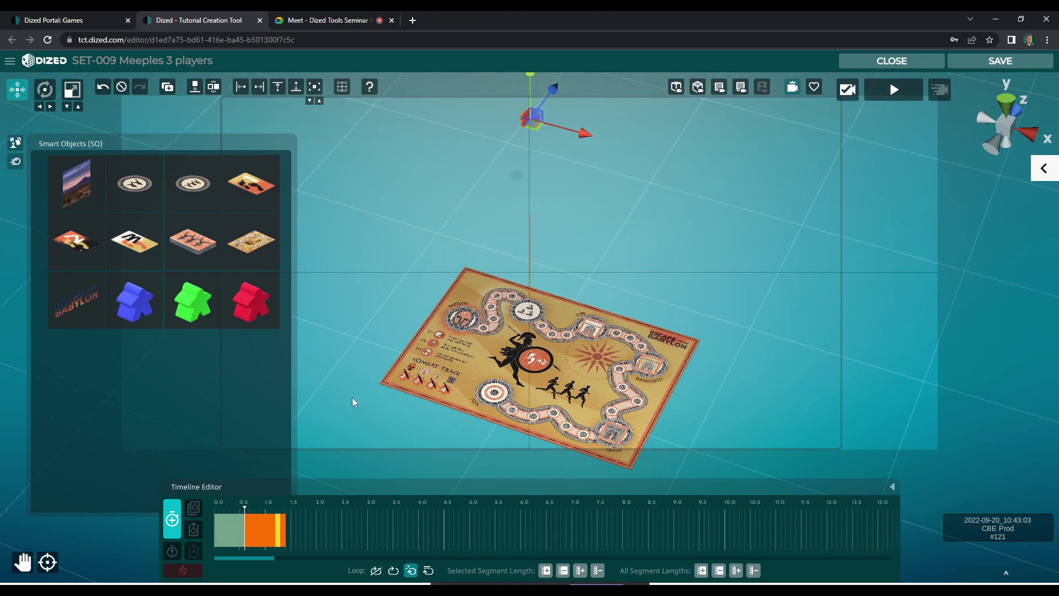
{"action": "left_click", "coordinate": [172, 517]}
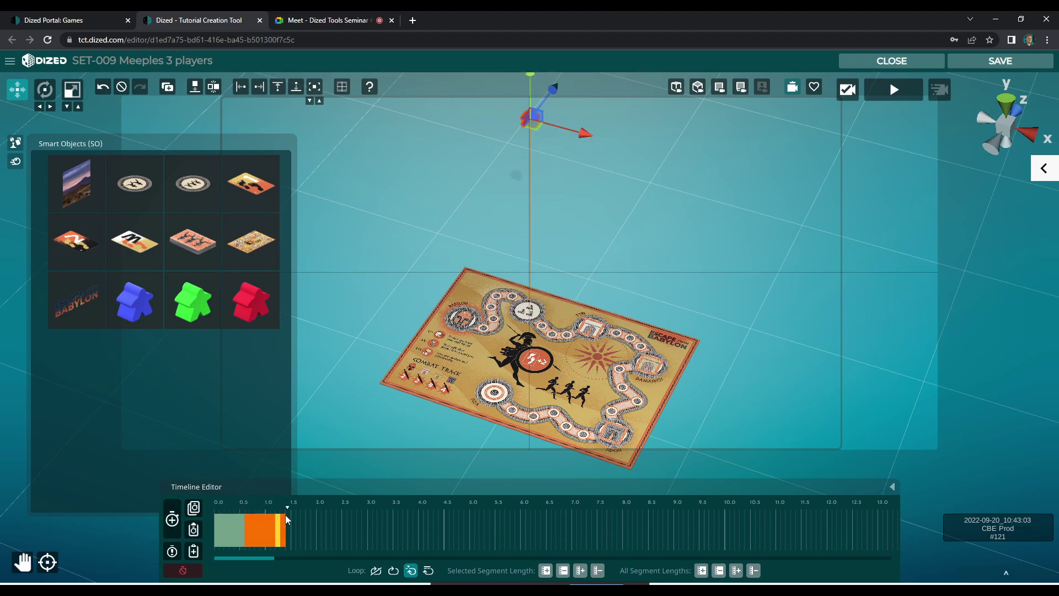
{"action": "left_click", "coordinate": [232, 513]}
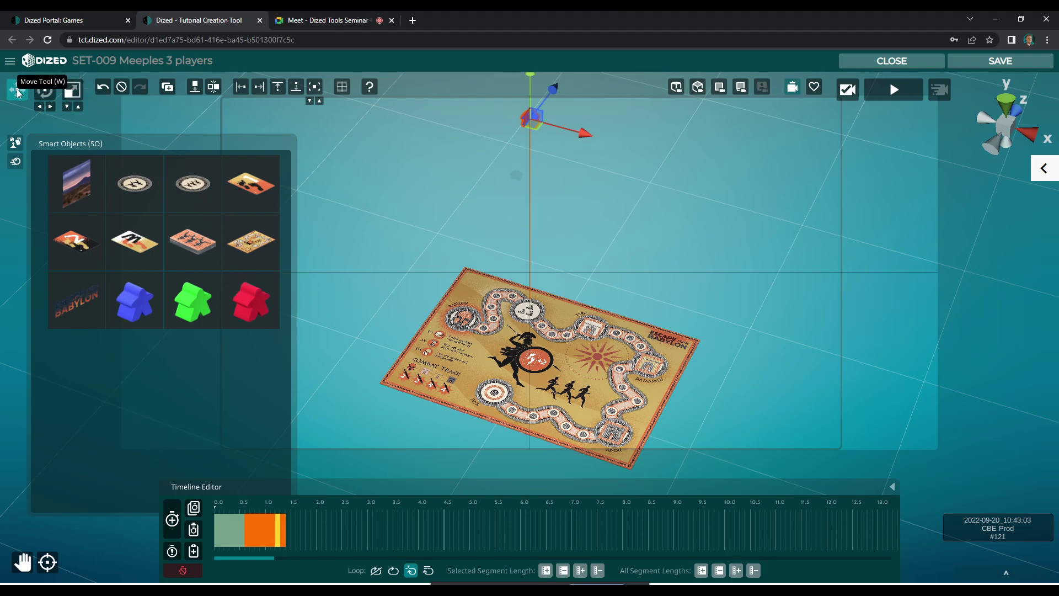
- Add the green and red meeples to the scene and move both together onto the space with arrows
{"action": "left_click_drag", "start_coordinate": [178, 318], "coordinate": [525, 300]}
{"action": "left_click_drag", "start_coordinate": [271, 301], "coordinate": [557, 306]}
{"action": "scroll", "coordinate": [558, 303], "scroll_direction": "up", "scroll_amount": 5}
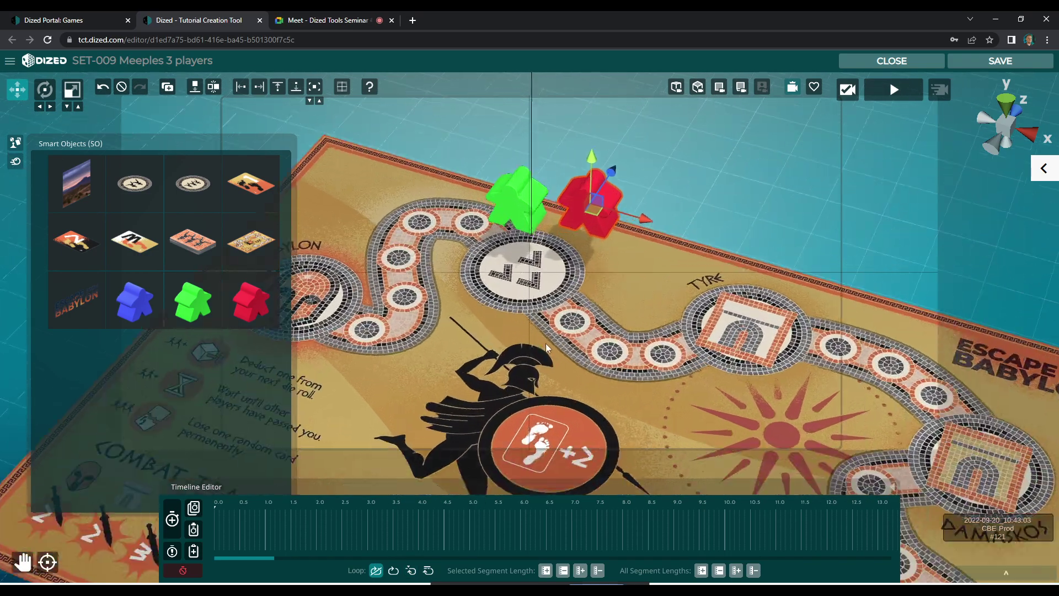
{"action": "scroll", "coordinate": [537, 276], "scroll_direction": "up", "scroll_amount": 2}
{"action": "scroll", "coordinate": [511, 144], "scroll_direction": "up", "scroll_amount": 2}
{"action": "left_click", "coordinate": [521, 144], "text": "shift"}
{"action": "left_click_drag", "start_coordinate": [566, 124], "coordinate": [574, 253]}
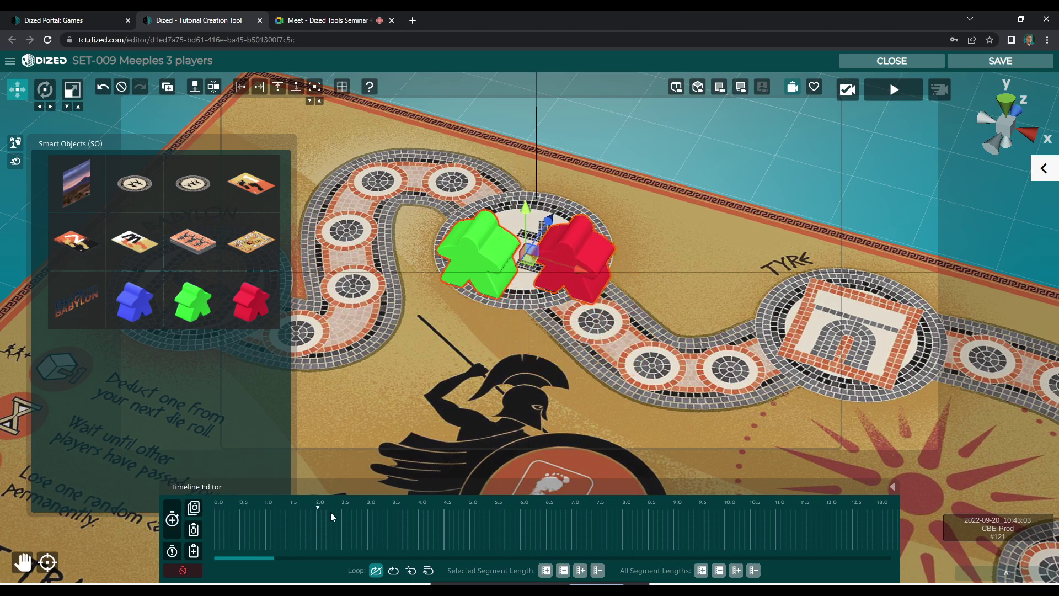
- Add another segment to the end of the blue meeple's animation and extend it to about 4.9 s
{"action": "left_click", "coordinate": [274, 508]}
{"action": "left_click", "coordinate": [530, 175]}
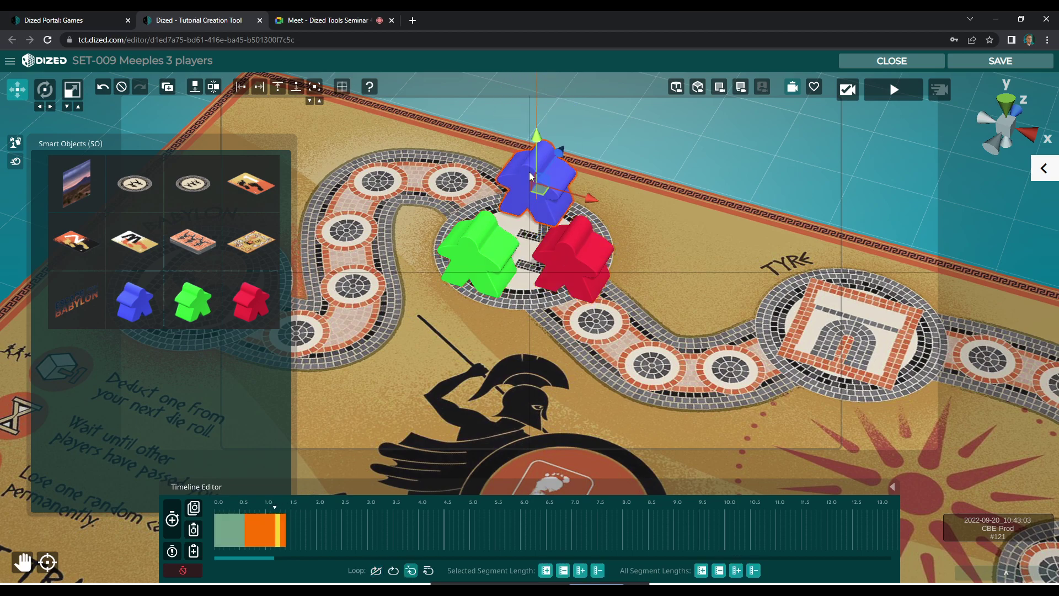
{"action": "left_click", "coordinate": [318, 532]}
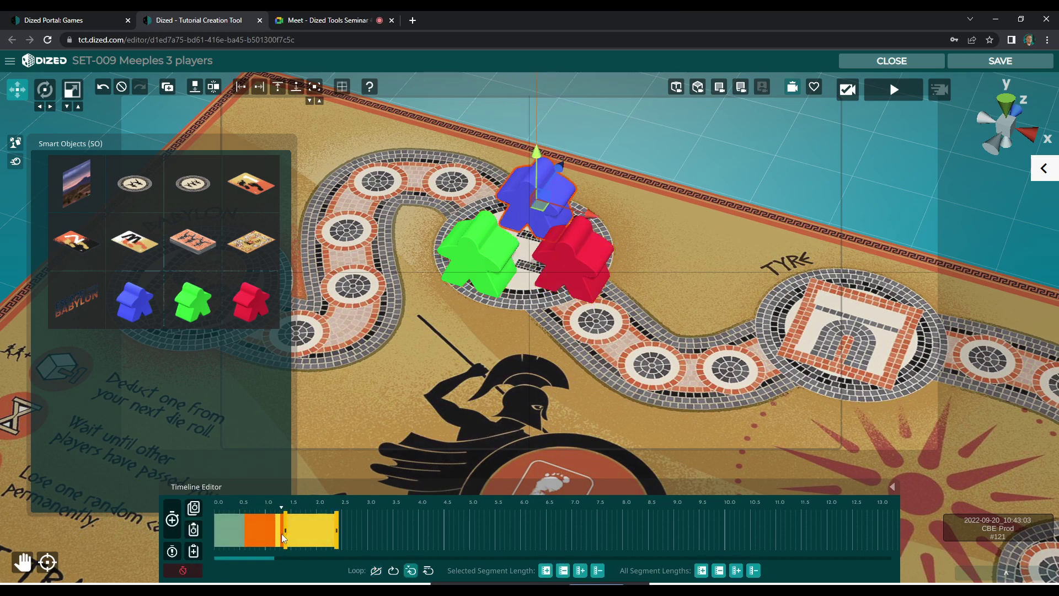
{"action": "left_click_drag", "start_coordinate": [333, 538], "coordinate": [414, 533]}
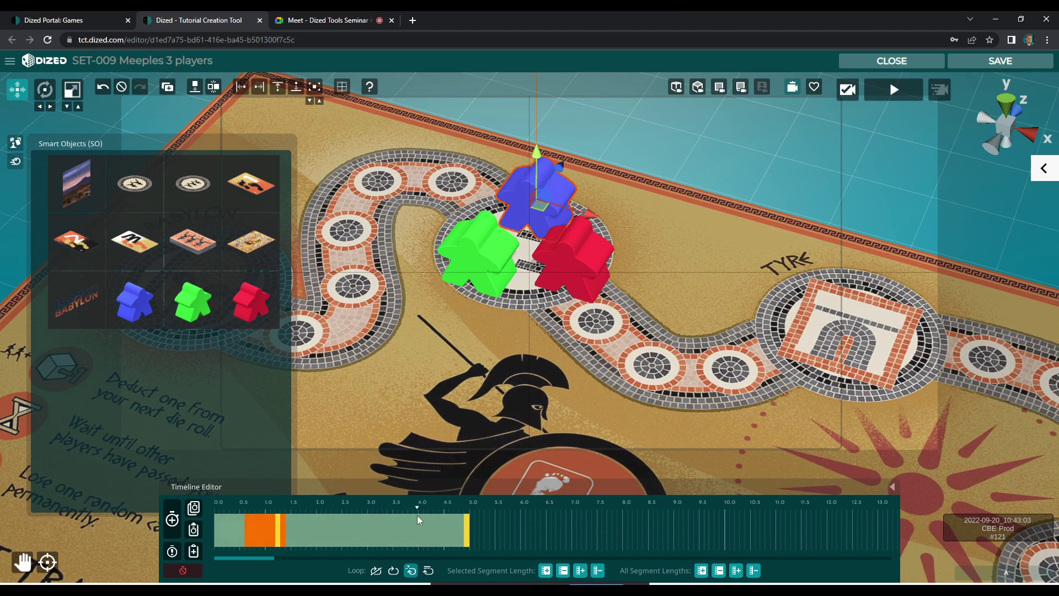
- Copy the blue meeple's animation to the green and red meeples, delay their drops to about 0.9 s and 1.3 s, make both loop and preview
{"action": "left_click", "coordinate": [220, 512]}
{"action": "left_click", "coordinate": [455, 267]}
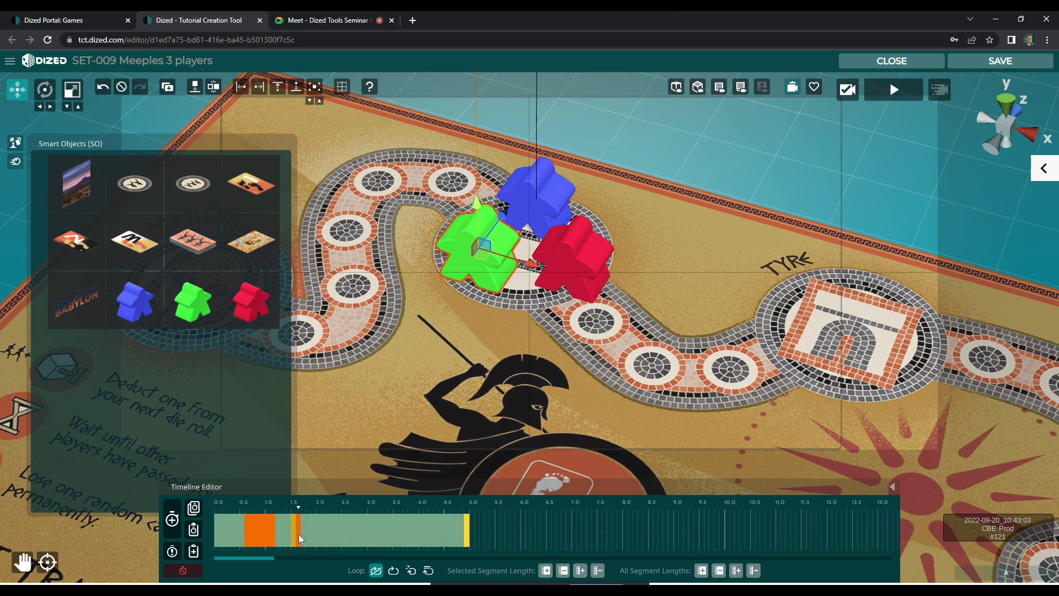
{"action": "left_click", "coordinate": [575, 252]}
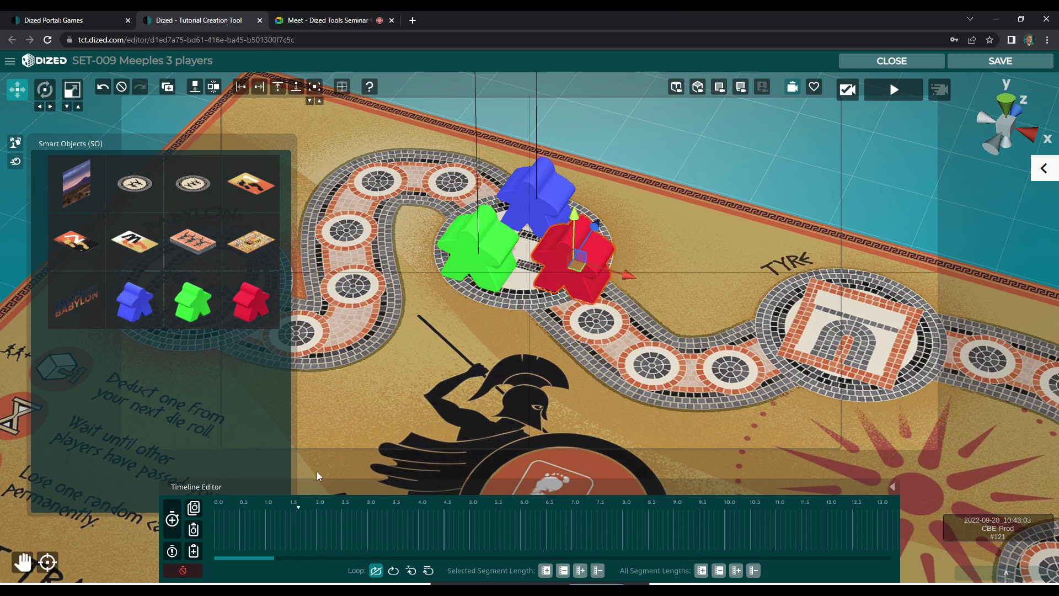
{"action": "left_click", "coordinate": [194, 527]}
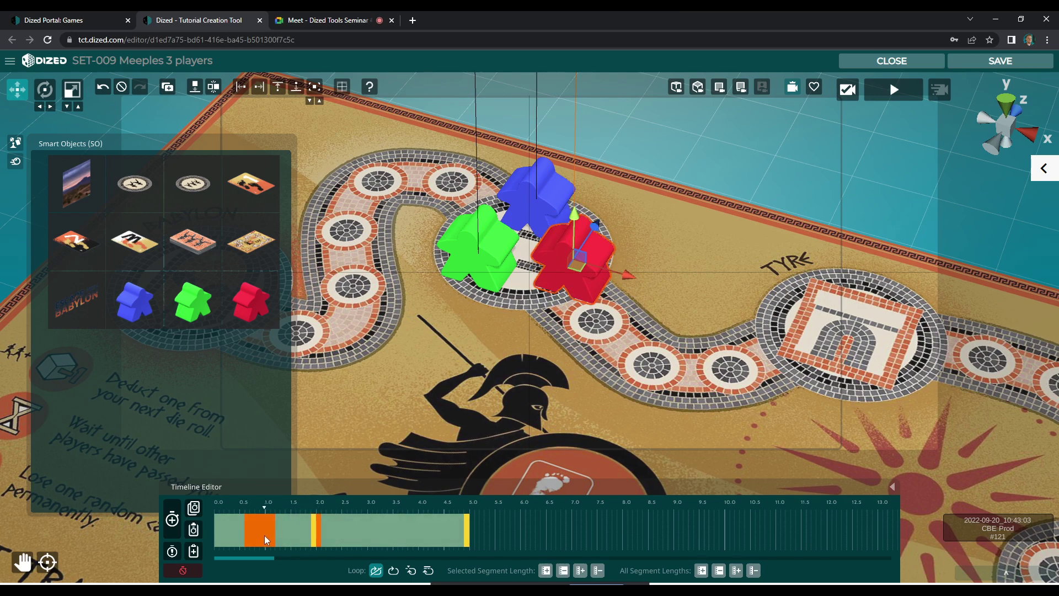
{"action": "left_click", "coordinate": [298, 530]}
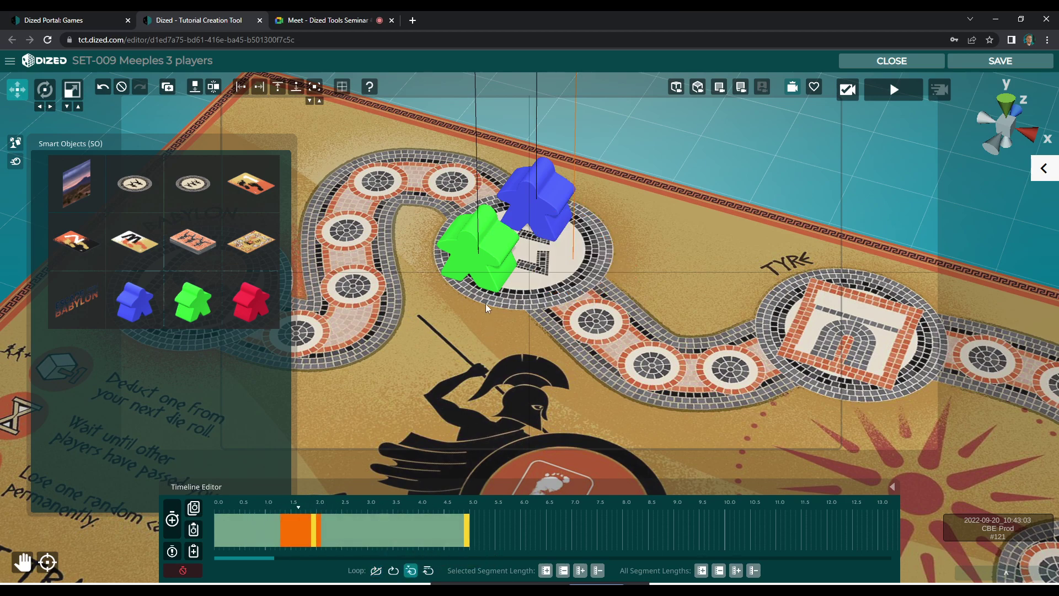
{"action": "left_click", "coordinate": [488, 258]}
{"action": "left_click", "coordinate": [414, 573]}
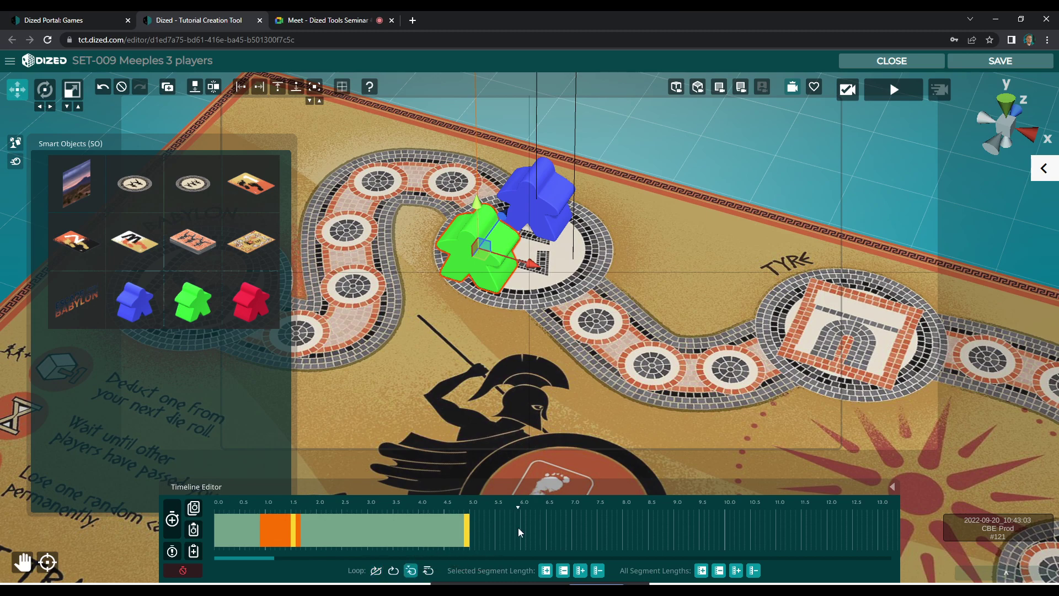
{"action": "left_click", "coordinate": [894, 91]}
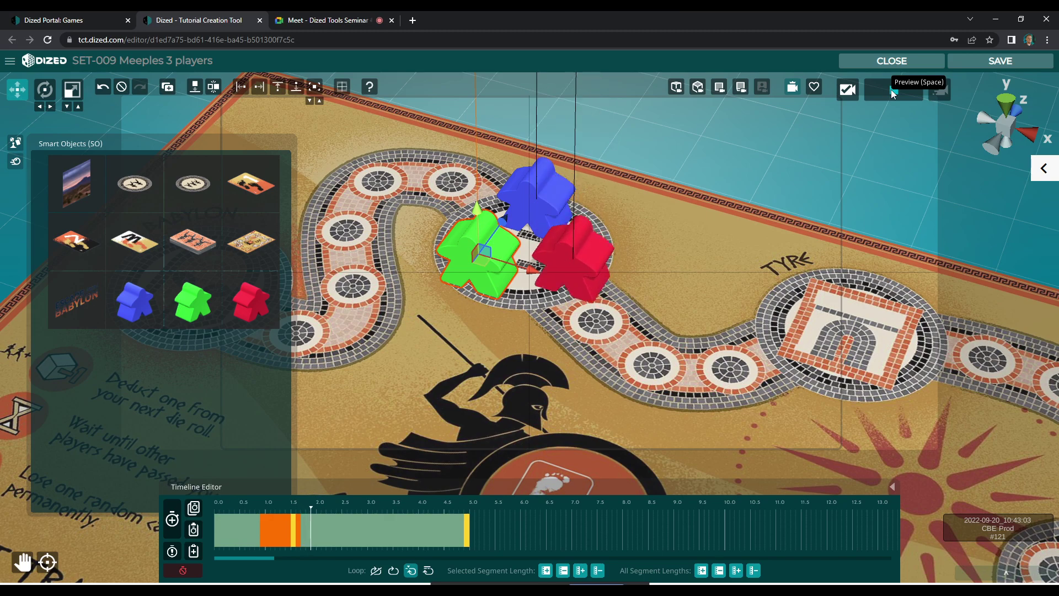
{"action": "left_click", "coordinate": [893, 91]}
- Rotate the landed red and green meeples to face different directions on the space with arrows and preview the animation
{"action": "left_click_drag", "start_coordinate": [289, 512], "coordinate": [313, 518]}
{"action": "key", "text": "e"}
{"action": "left_click", "coordinate": [567, 273]}
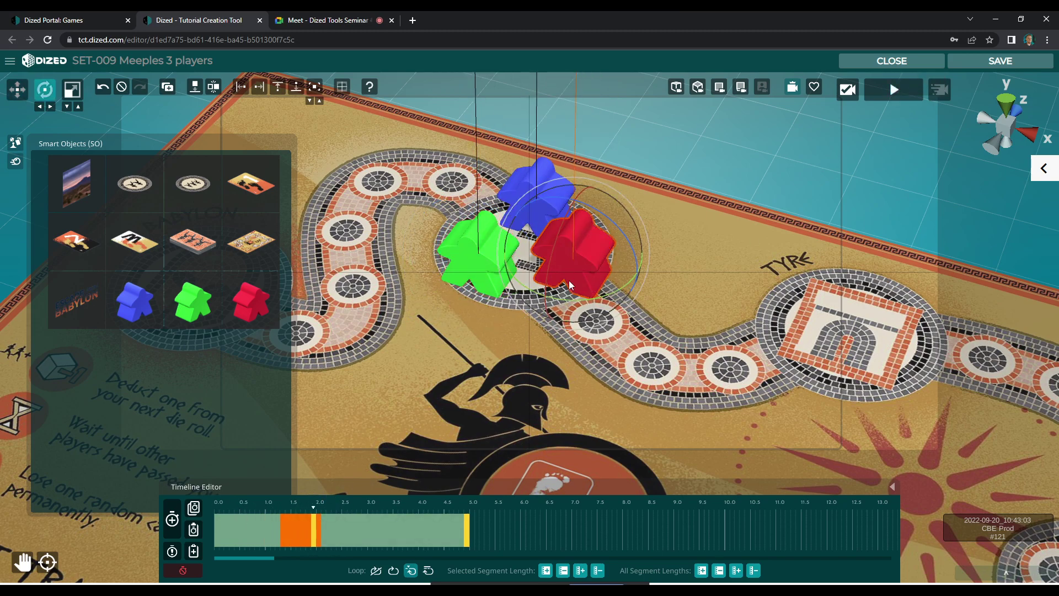
{"action": "left_click_drag", "start_coordinate": [570, 299], "coordinate": [584, 297]}
{"action": "left_click", "coordinate": [488, 279]}
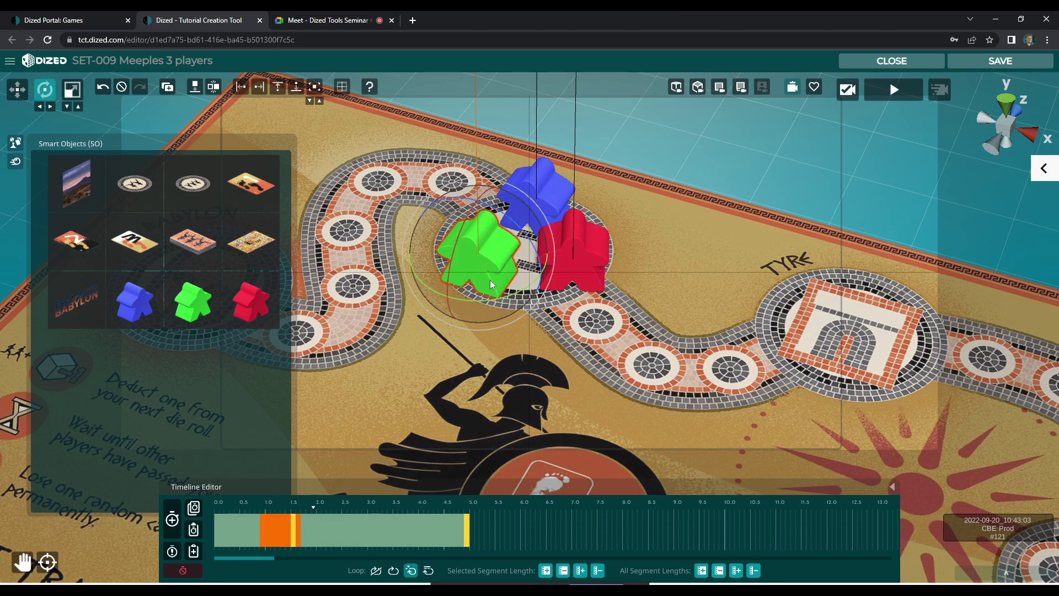
{"action": "left_click_drag", "start_coordinate": [492, 298], "coordinate": [468, 306]}
{"action": "left_click_drag", "start_coordinate": [314, 507], "coordinate": [253, 510]}
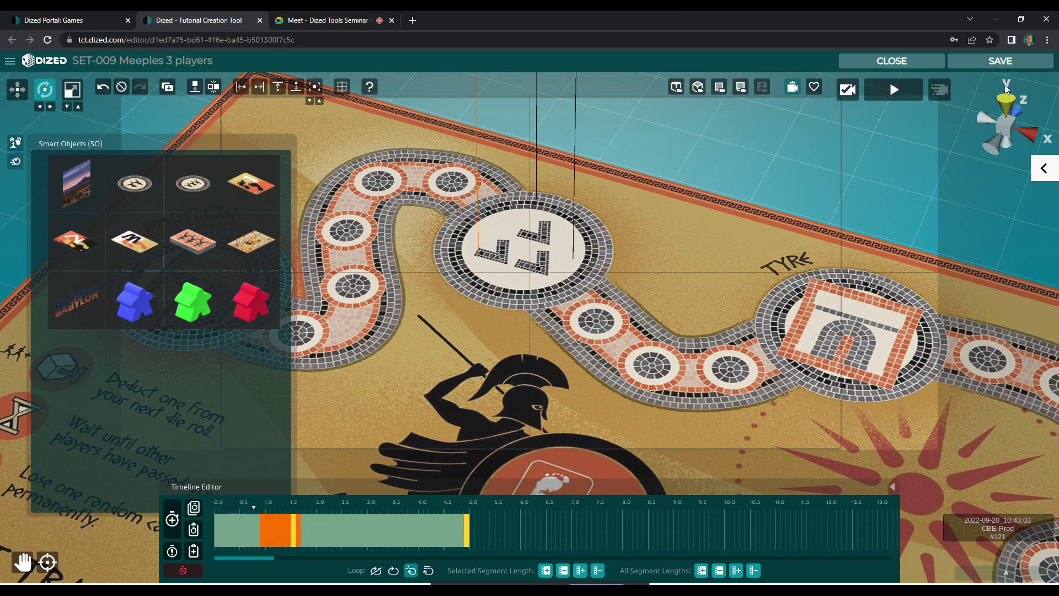
{"action": "left_click", "coordinate": [894, 91]}
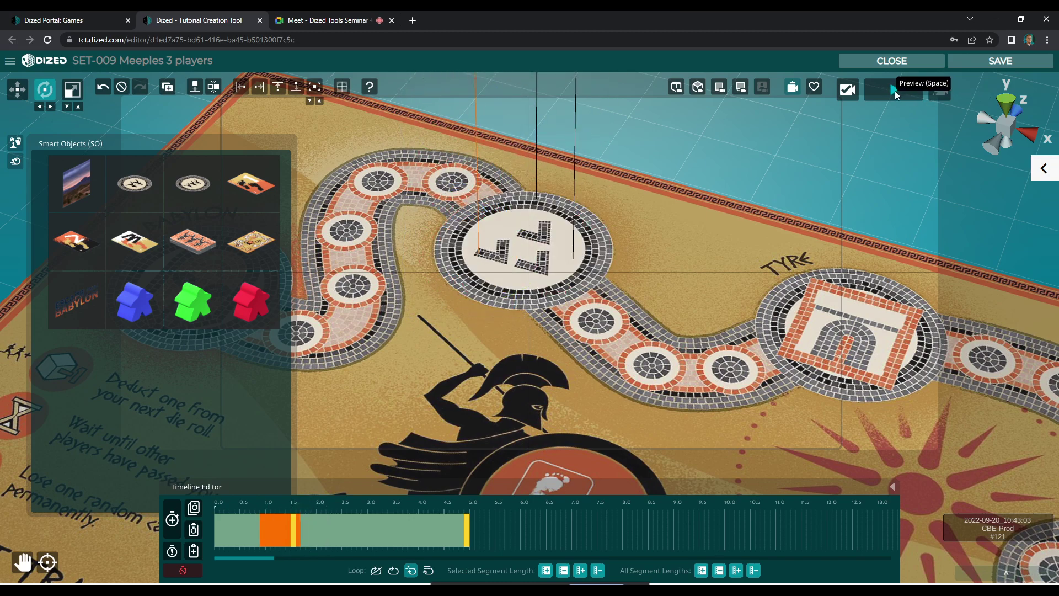
- Animate the camera from the whole gameboard to a close-up of the space with arrows, ending the movement at about 1.5 s
{"action": "left_click", "coordinate": [740, 86]}
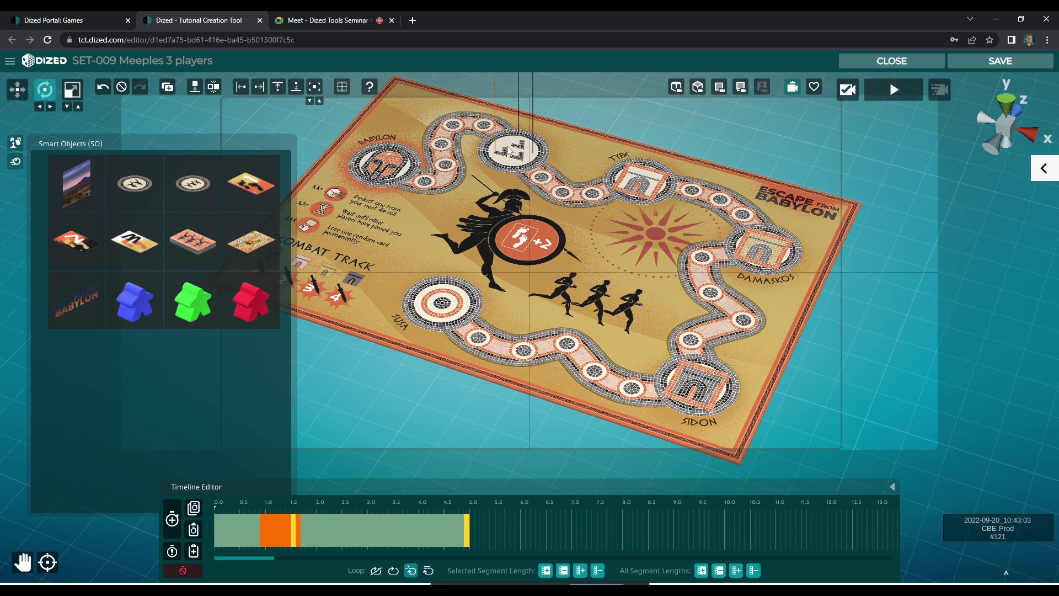
{"action": "left_click", "coordinate": [15, 143]}
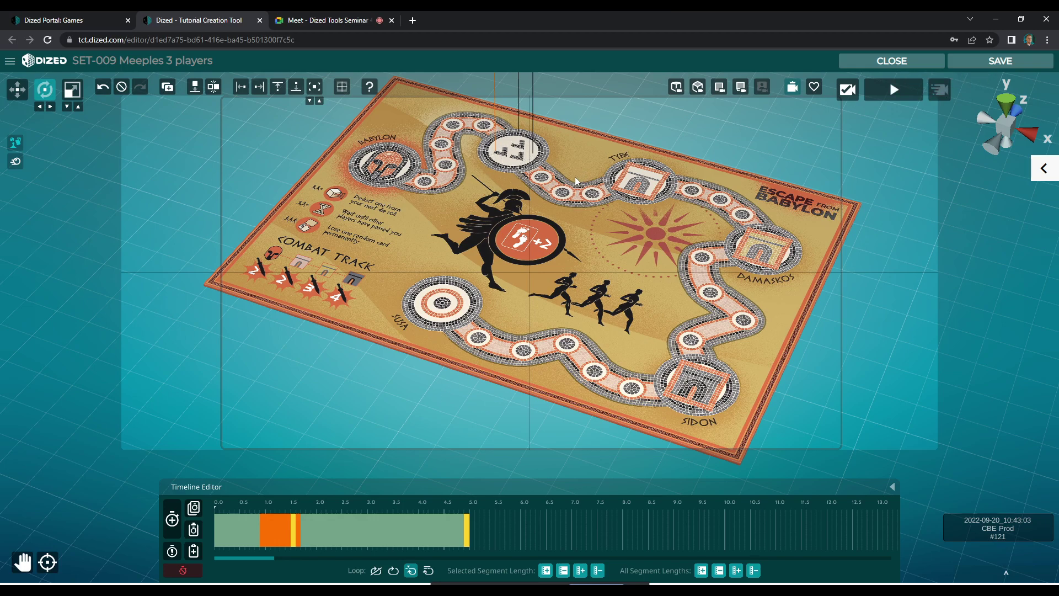
{"action": "left_click", "coordinate": [938, 90]}
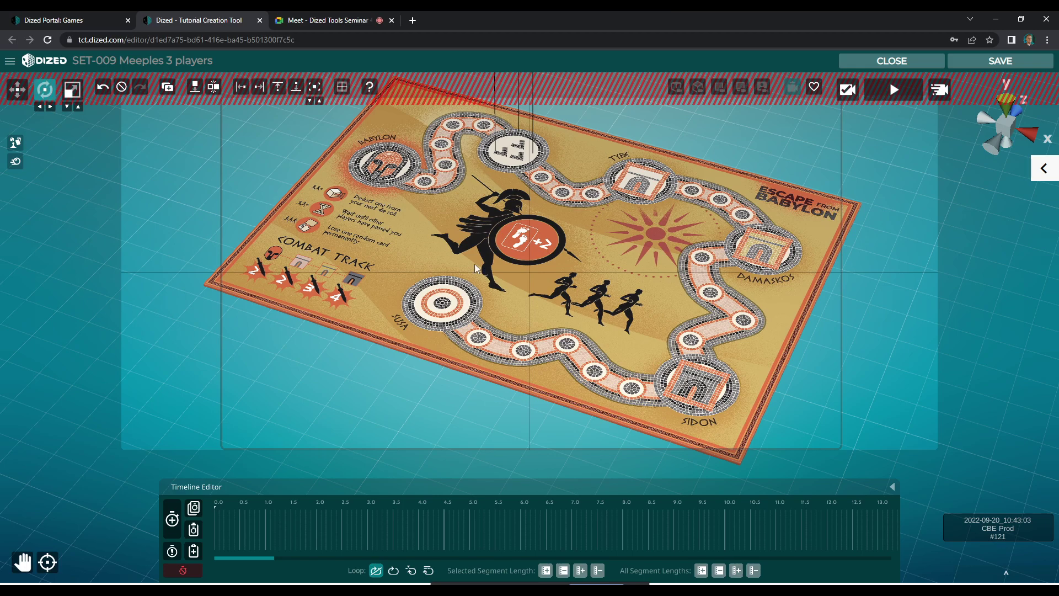
{"action": "left_click", "coordinate": [172, 520]}
{"action": "scroll", "coordinate": [482, 247], "scroll_direction": "down", "scroll_amount": 10}
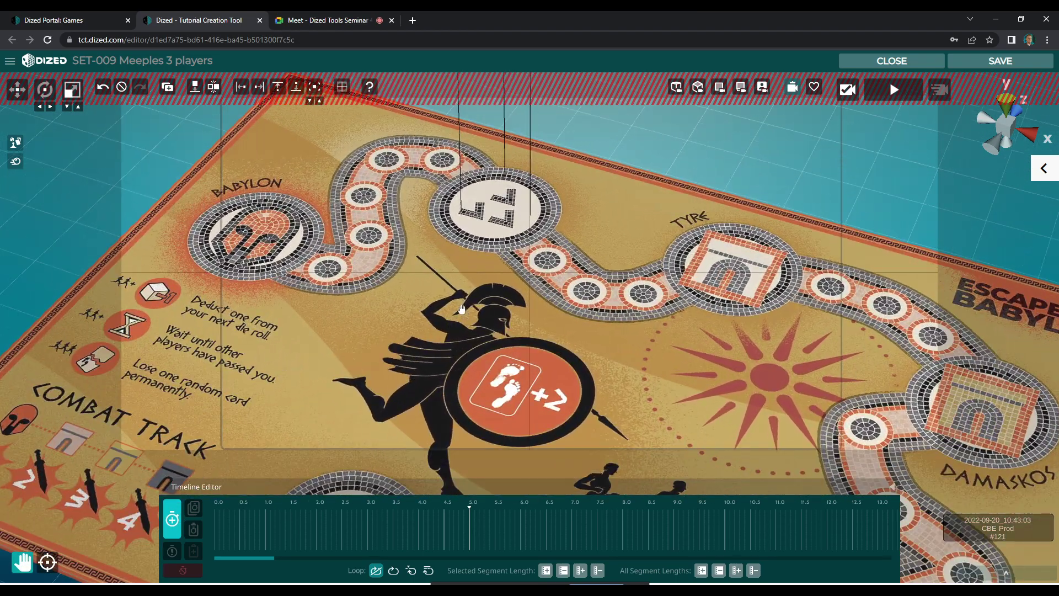
{"action": "left_click_drag", "start_coordinate": [461, 309], "coordinate": [498, 384]}
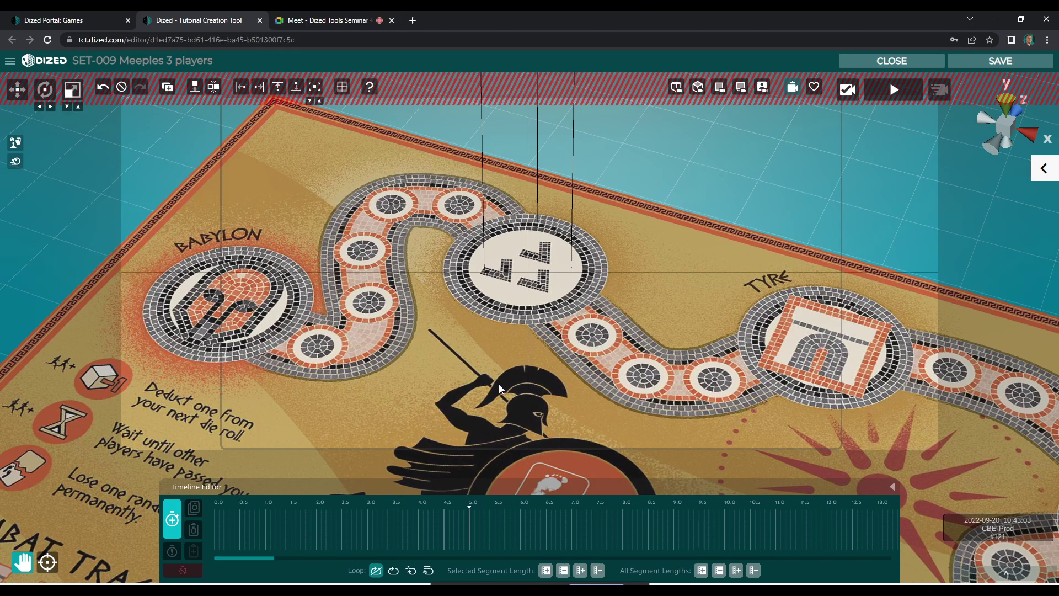
{"action": "scroll", "coordinate": [499, 384], "scroll_direction": "down", "scroll_amount": 2}
{"action": "left_click", "coordinate": [179, 522]}
{"action": "left_click_drag", "start_coordinate": [265, 528], "coordinate": [291, 532]}
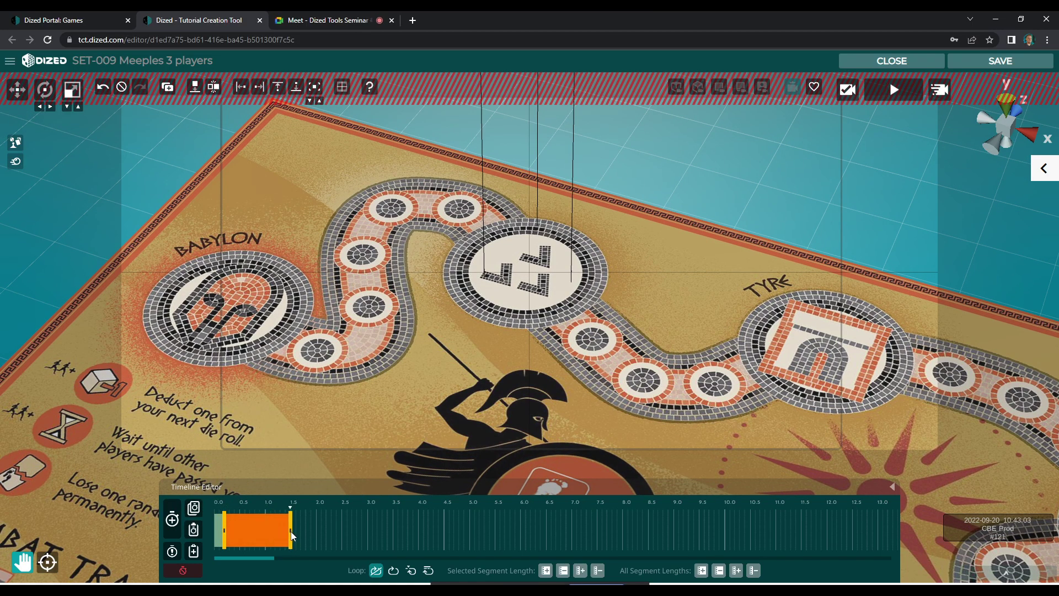
- Scrub through the camera movement, close the scene and preview the SET-009 Meeples 3 players block
{"action": "left_click", "coordinate": [215, 506]}
{"action": "left_click_drag", "start_coordinate": [226, 508], "coordinate": [303, 521]}
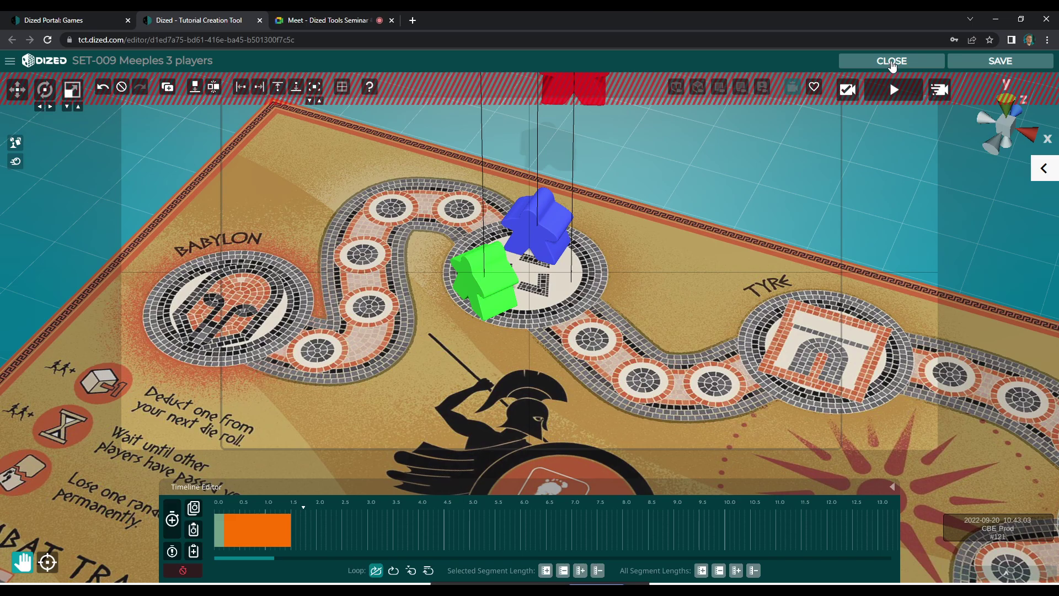
{"action": "left_click", "coordinate": [892, 62]}
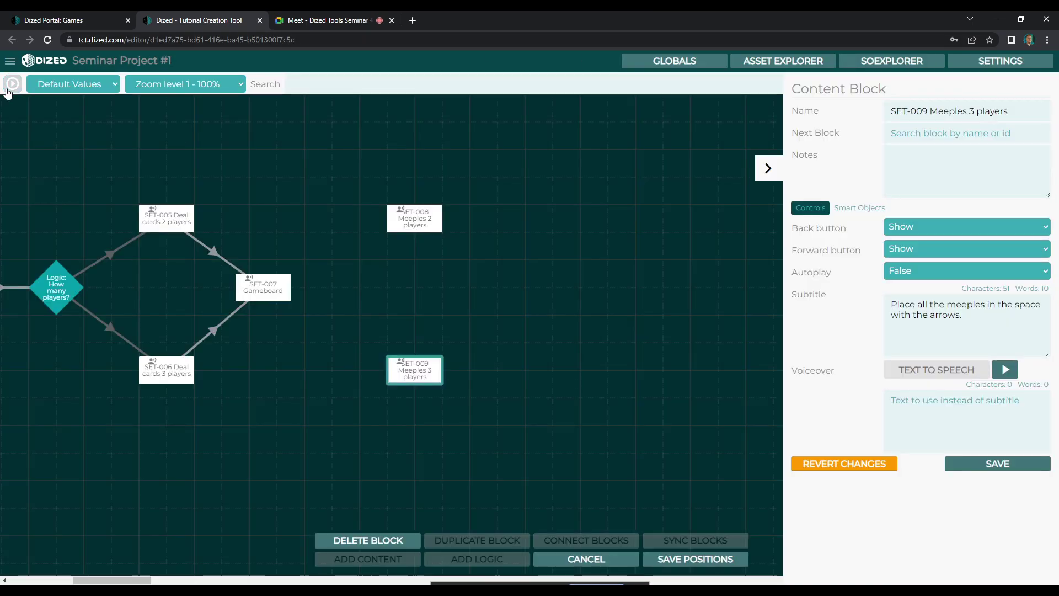
{"action": "left_click", "coordinate": [15, 85]}
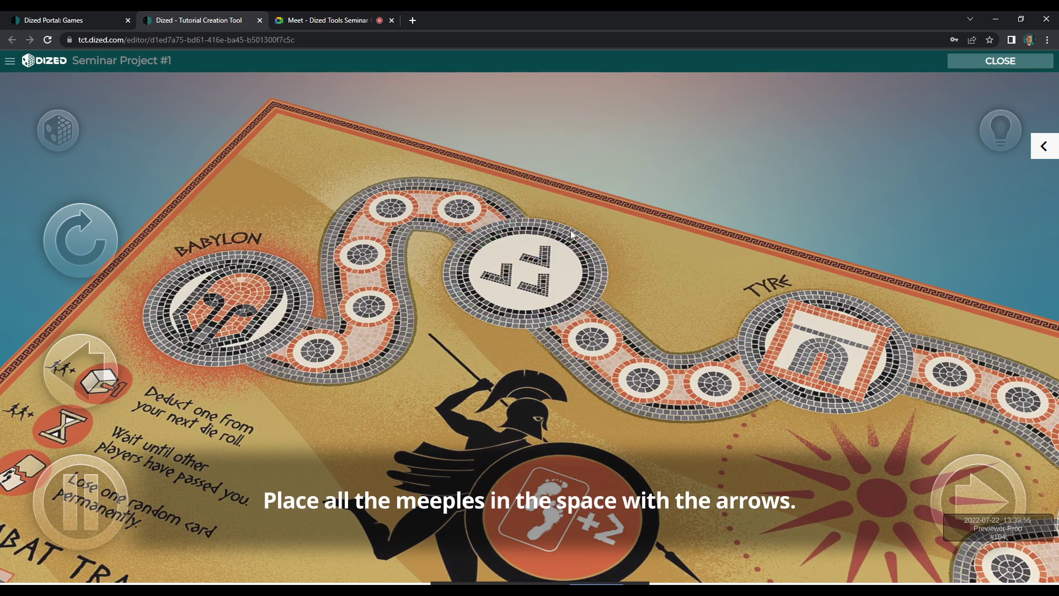
{"action": "left_click", "coordinate": [993, 62]}
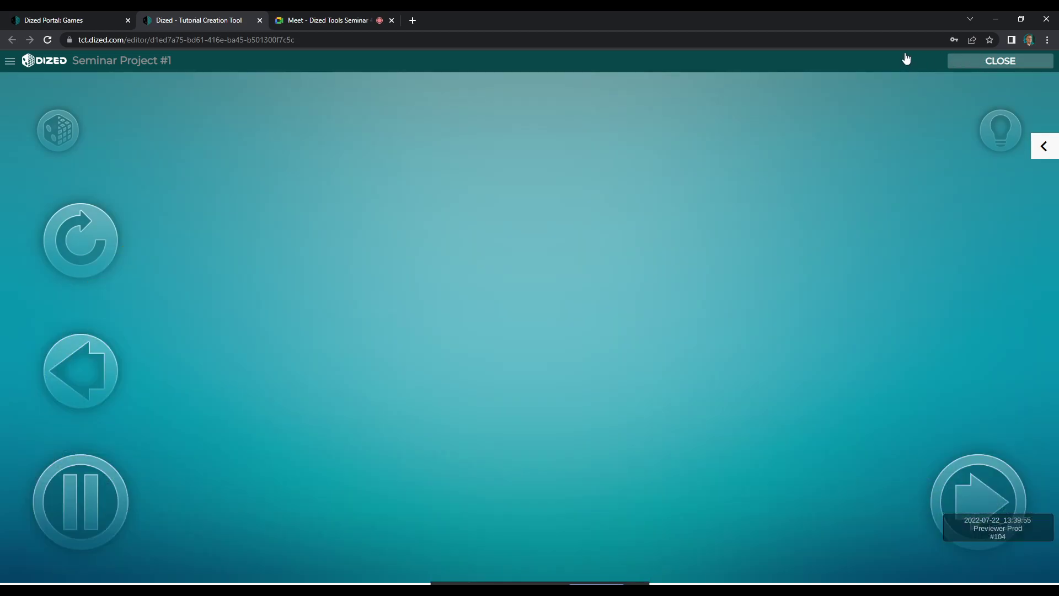
- Create a new smart object from the Highlight Dotted Circle base model, keeping its default name
{"action": "left_click", "coordinate": [880, 62]}
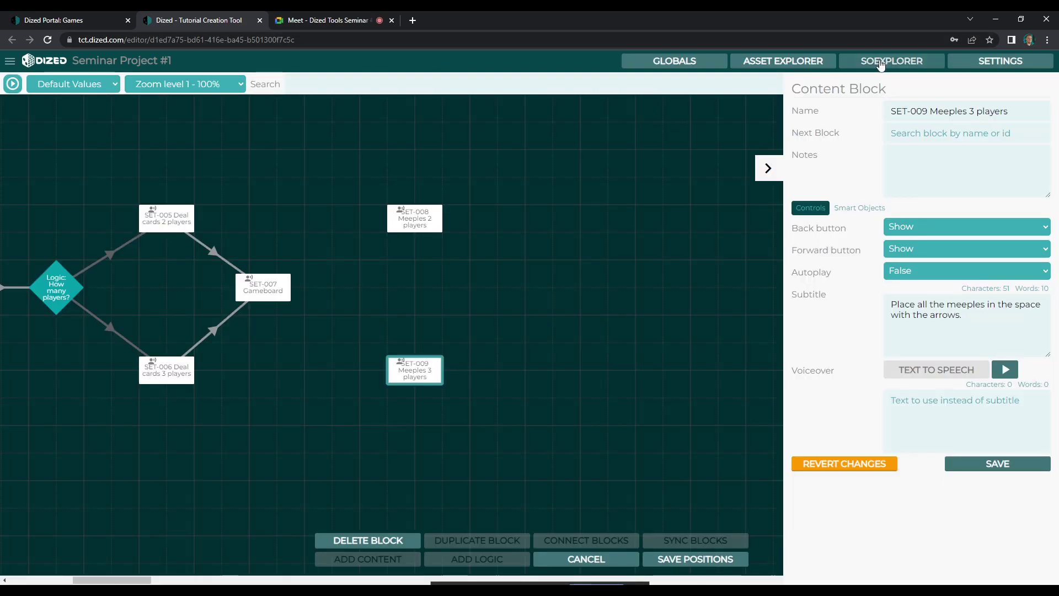
{"action": "left_click", "coordinate": [85, 104]}
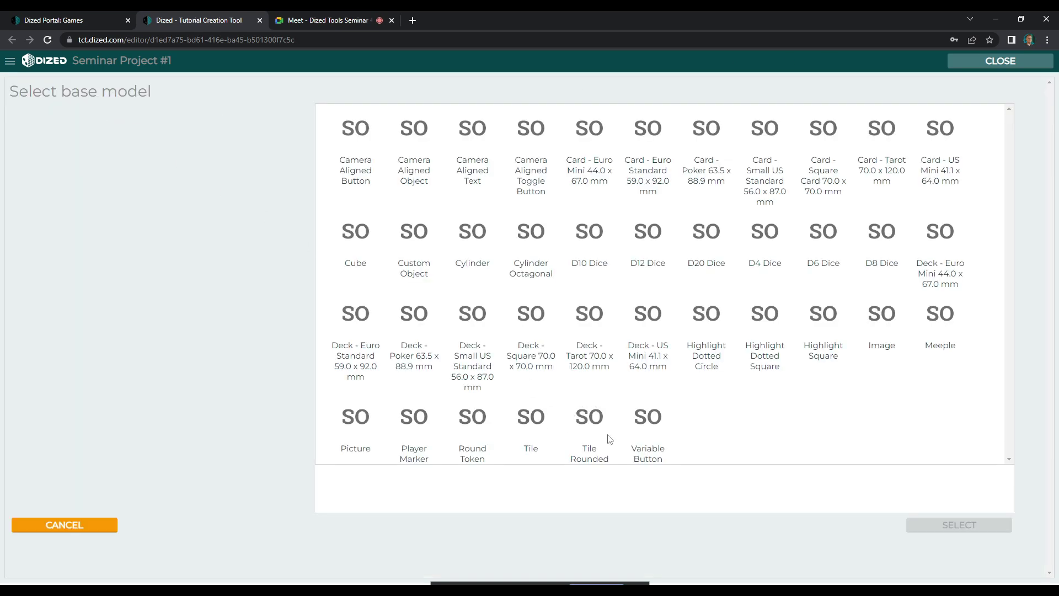
{"action": "left_click", "coordinate": [714, 320]}
{"action": "left_click", "coordinate": [930, 523]}
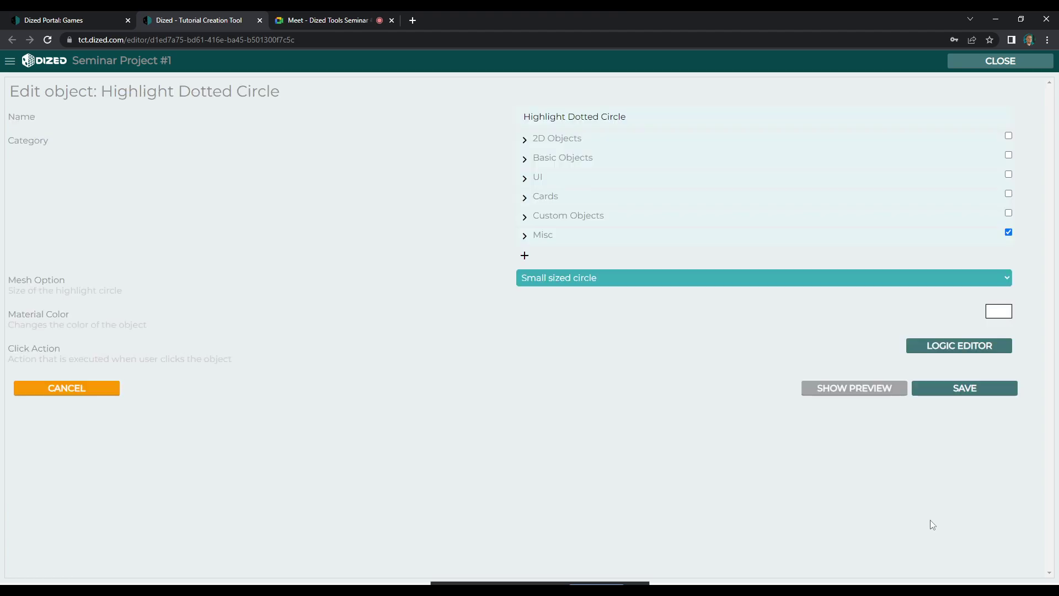
{"action": "left_click_drag", "start_coordinate": [625, 116], "coordinate": [519, 116]}
{"action": "left_click", "coordinate": [607, 117]}
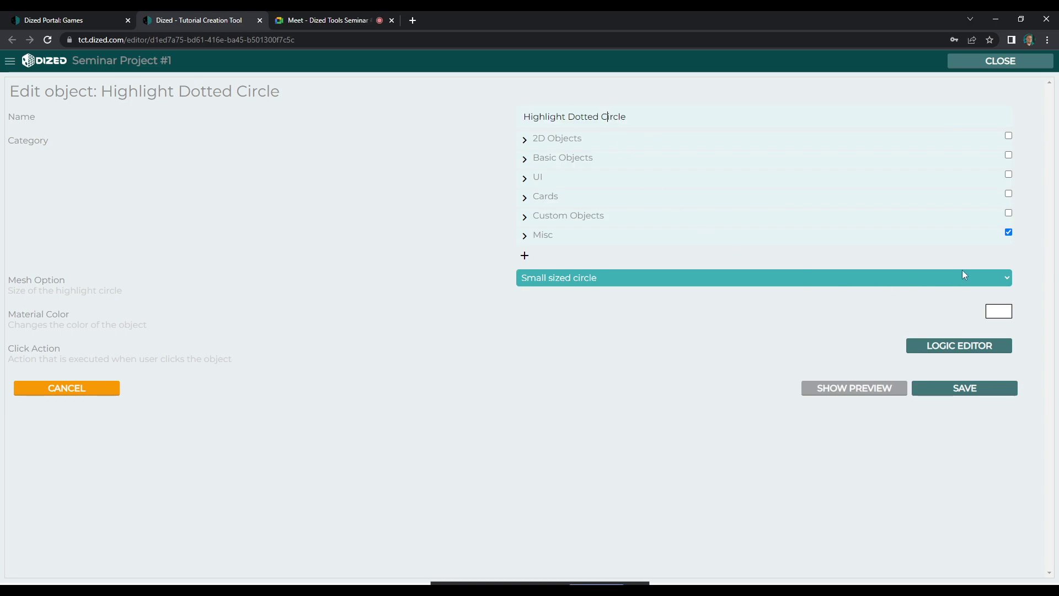
- Set the dotted circle's material color to bright green, keep the Small sized circle mesh, save the object and return to the block chart
{"action": "left_click", "coordinate": [1003, 313]}
{"action": "left_click", "coordinate": [995, 400]}
{"action": "left_click", "coordinate": [1042, 323]}
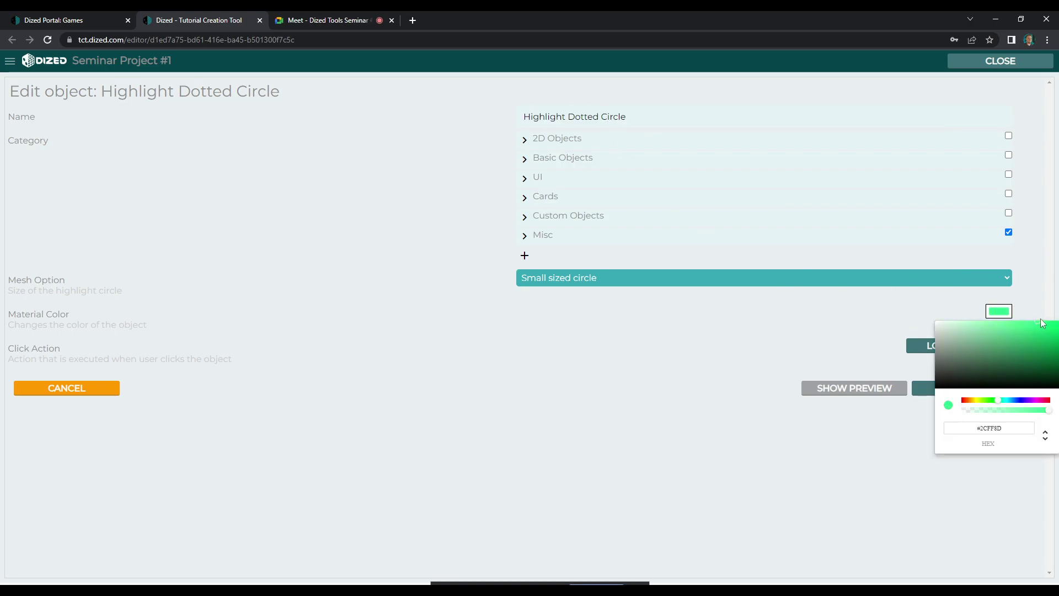
{"action": "left_click", "coordinate": [889, 318]}
{"action": "left_click", "coordinate": [553, 279]}
{"action": "left_click", "coordinate": [558, 279]}
{"action": "left_click", "coordinate": [990, 389]}
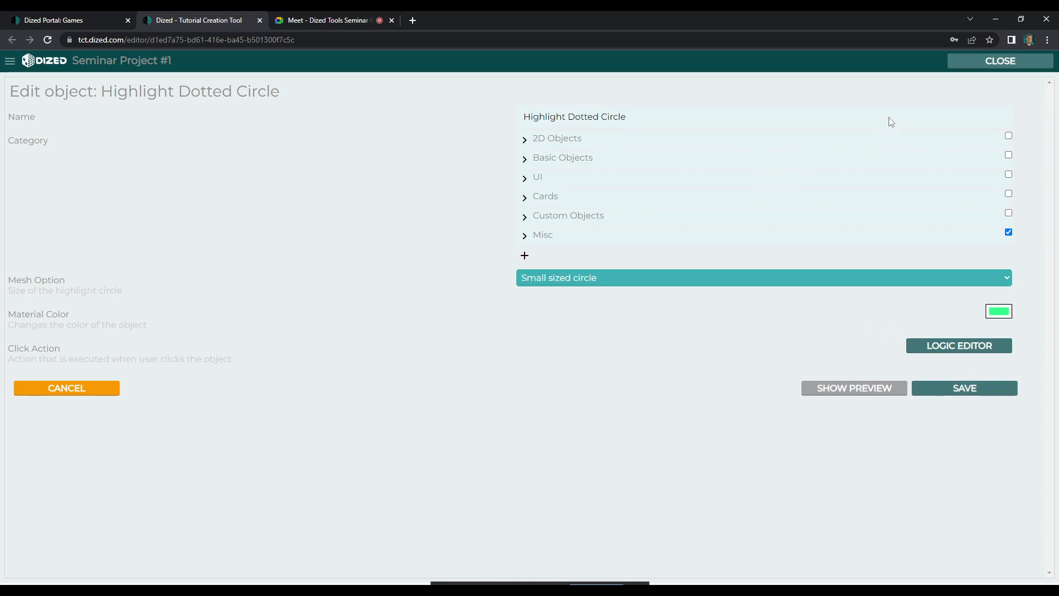
{"action": "left_click", "coordinate": [990, 68]}
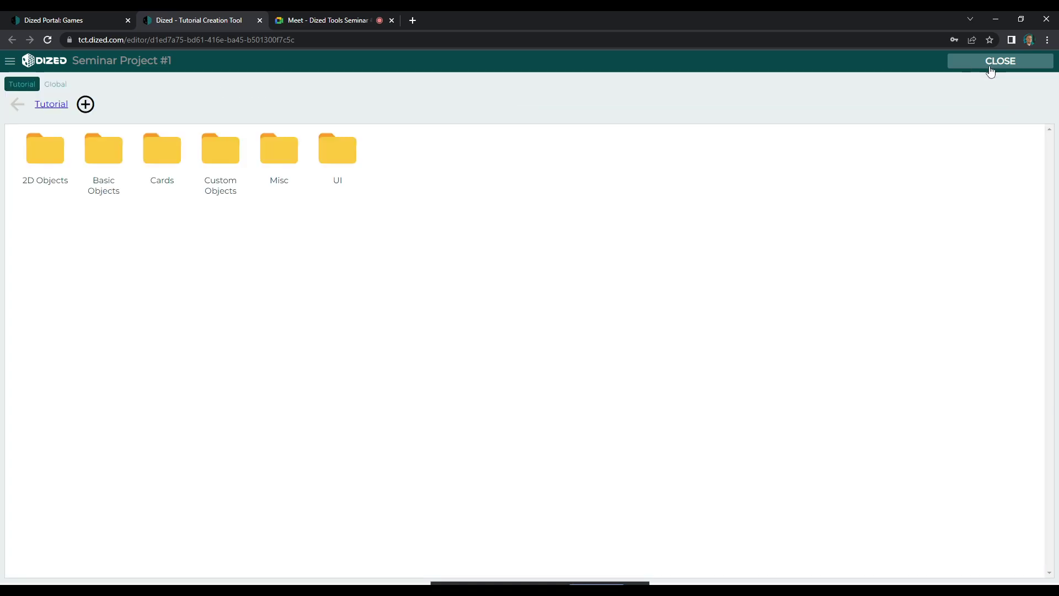
{"action": "left_click", "coordinate": [994, 64]}
- Reopen the SET-009 Meeples 3 players scene and place a Highlight Dotted Circle over the gameboard's space with arrows
{"action": "left_click", "coordinate": [449, 333]}
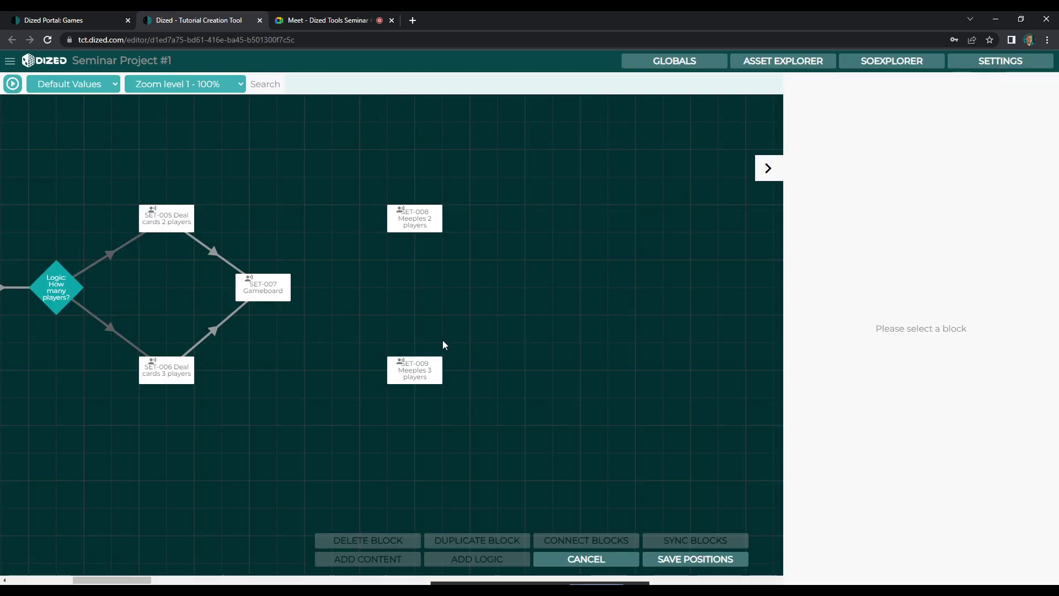
{"action": "double_click", "coordinate": [414, 380]}
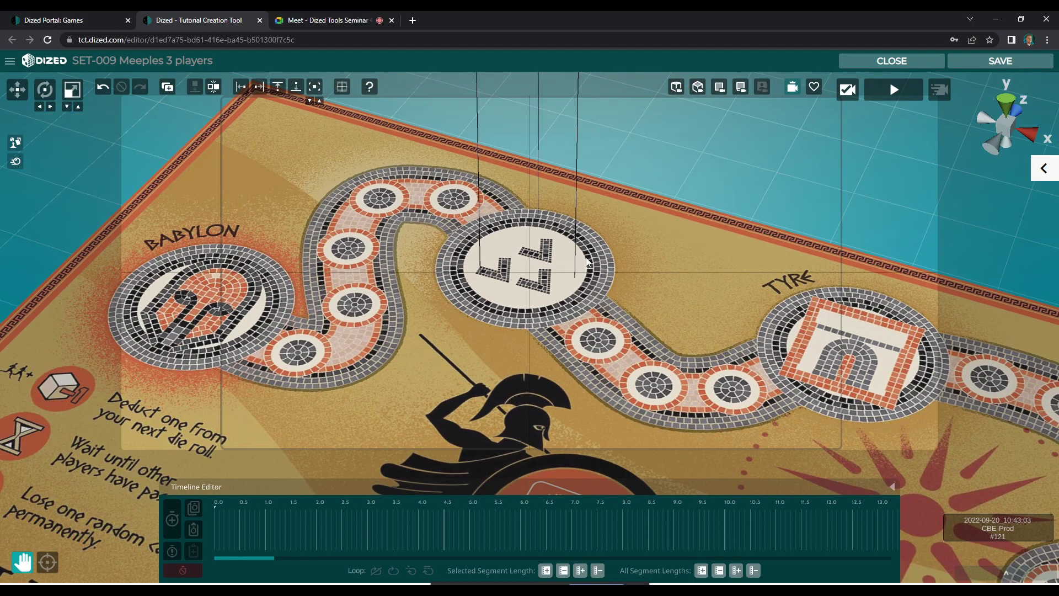
{"action": "left_click", "coordinate": [20, 142]}
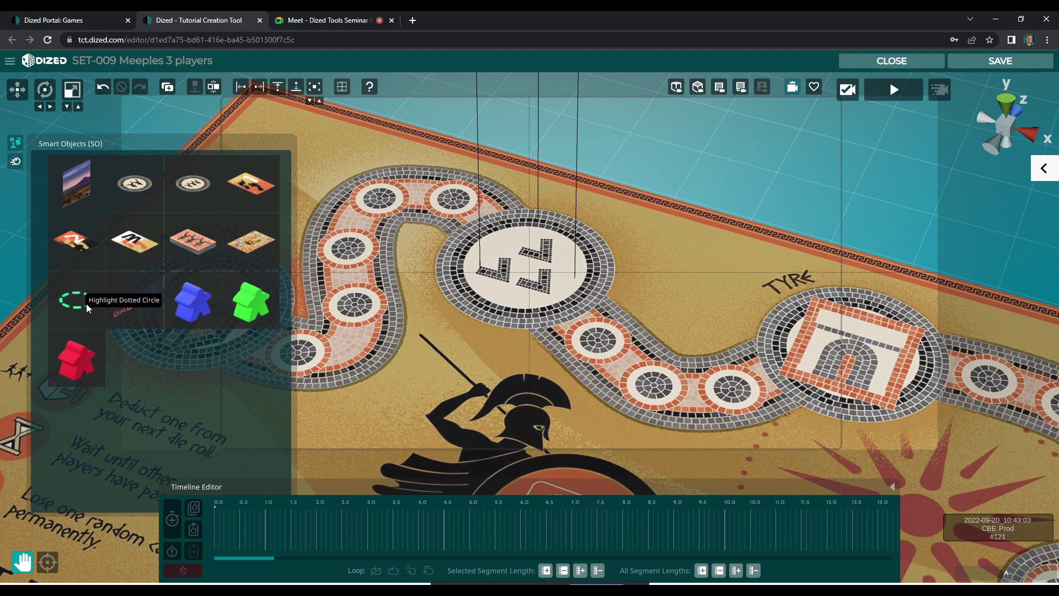
{"action": "left_click", "coordinate": [17, 89]}
{"action": "left_click_drag", "start_coordinate": [71, 300], "coordinate": [540, 425]}
{"action": "left_click_drag", "start_coordinate": [537, 365], "coordinate": [537, 244]}
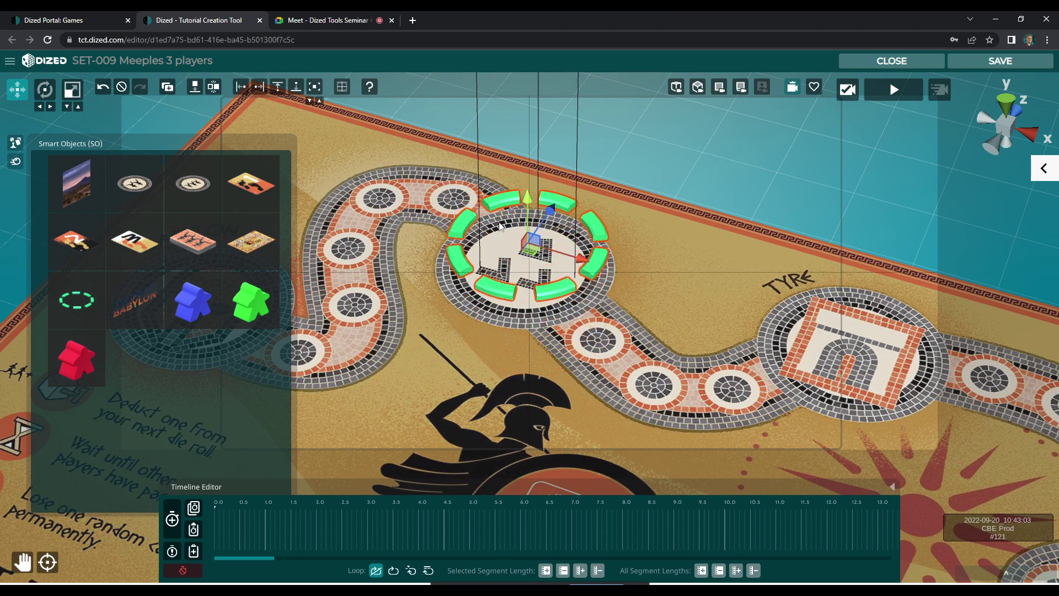
- Flatten the dotted circle, lower it onto the gameboard and enlarge it slightly so that it rings the space with arrows
{"action": "key", "text": "r"}
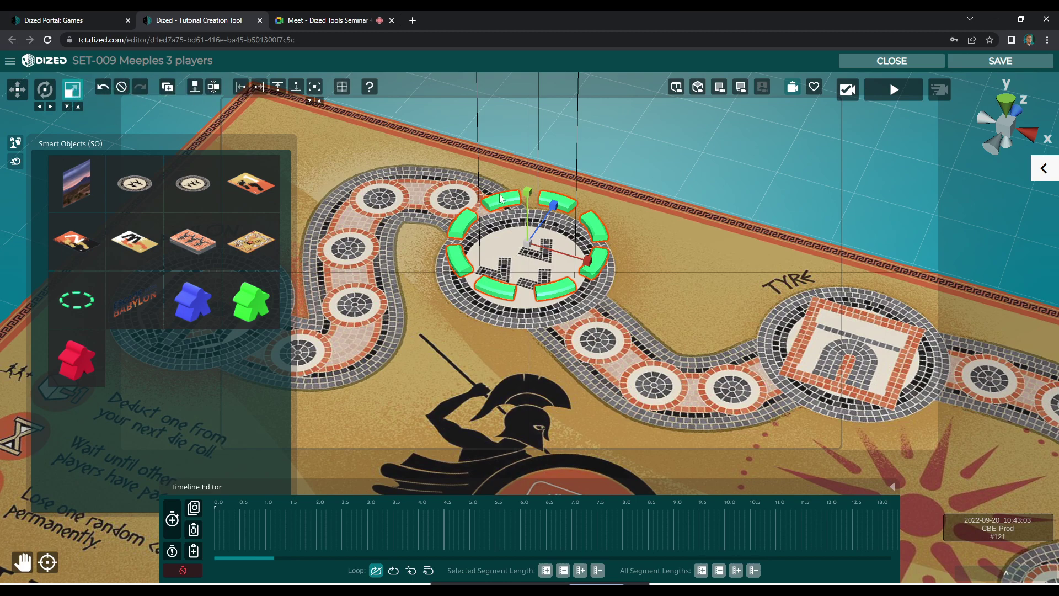
{"action": "left_click_drag", "start_coordinate": [527, 205], "coordinate": [533, 324]}
{"action": "key", "text": "w"}
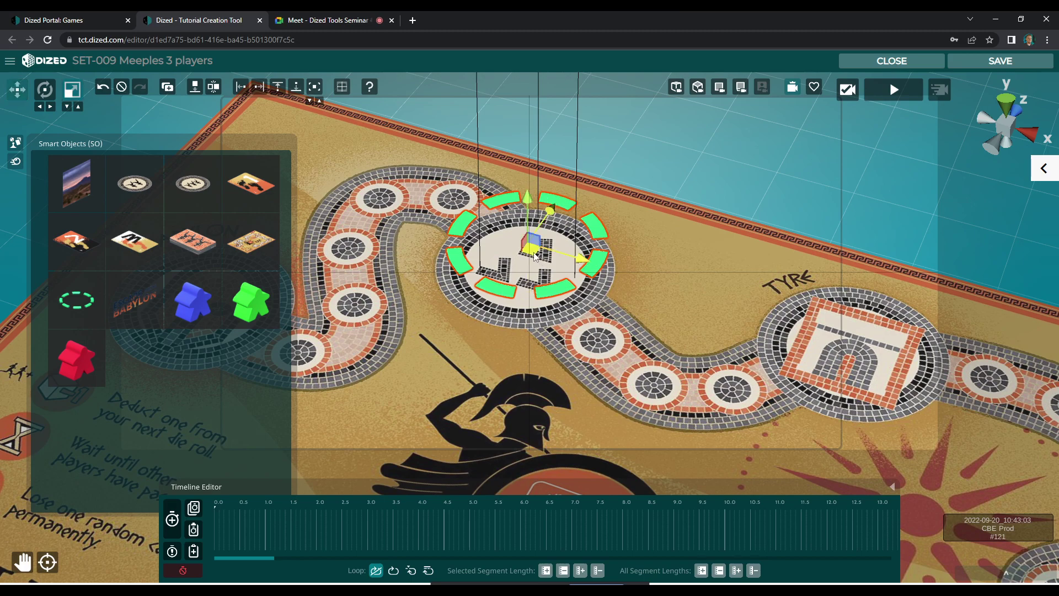
{"action": "key", "text": "ctrl+z"}
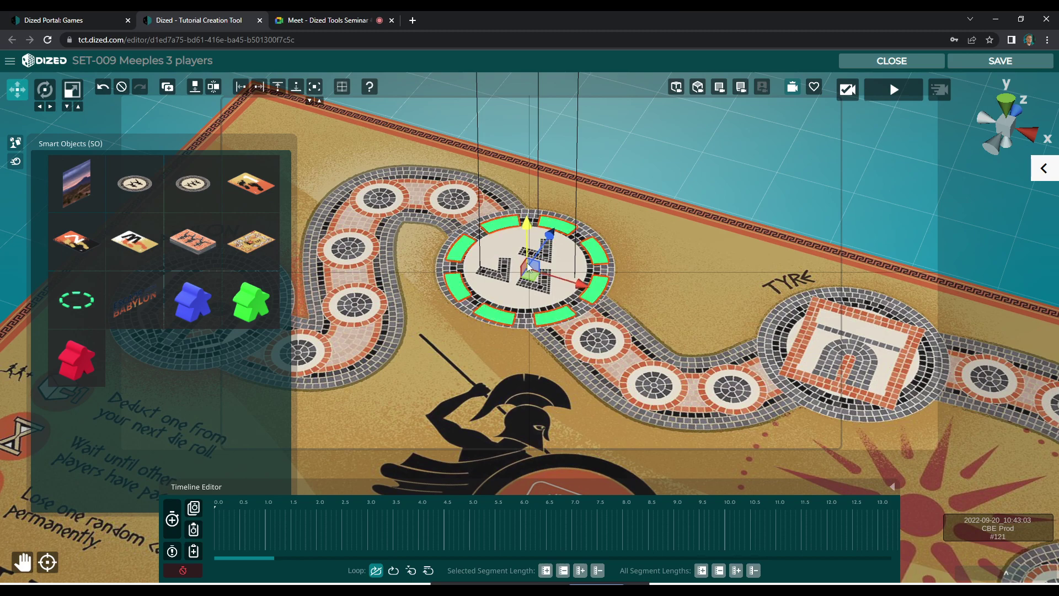
{"action": "key", "text": "r"}
{"action": "left_click_drag", "start_coordinate": [529, 273], "coordinate": [536, 266]}
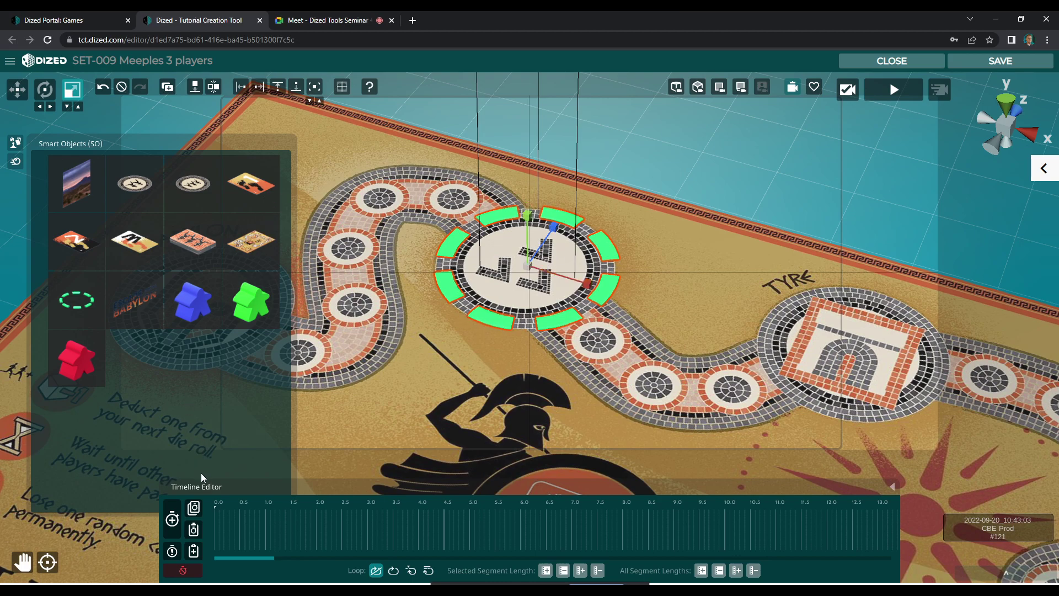
- Animate the dotted circle rotating flat around the space with arrows and set the animation to loop
{"action": "left_click", "coordinate": [171, 520]}
{"action": "key", "text": "e"}
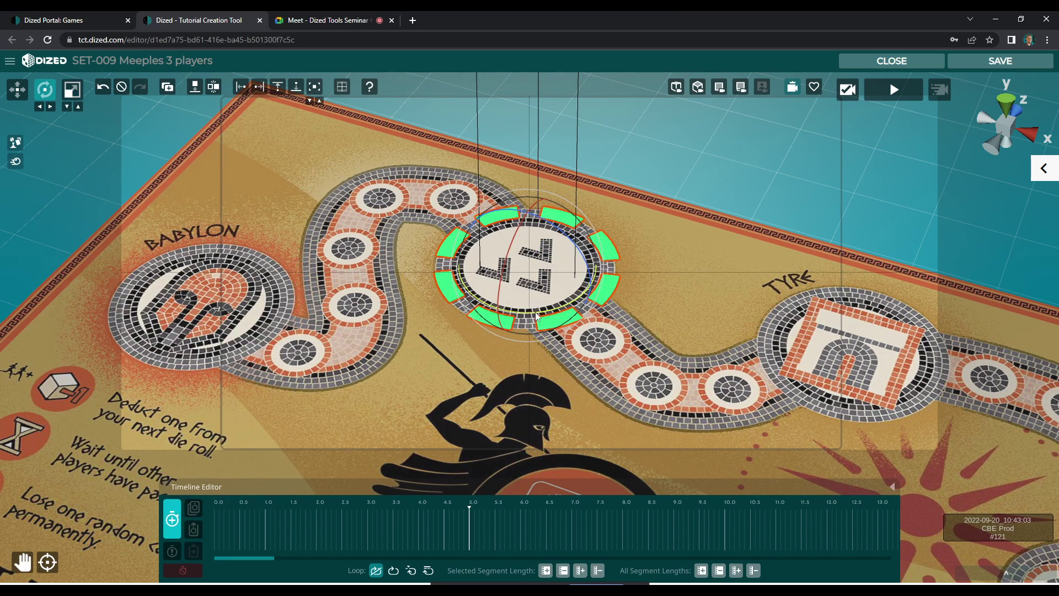
{"action": "left_click_drag", "start_coordinate": [536, 311], "coordinate": [453, 306]}
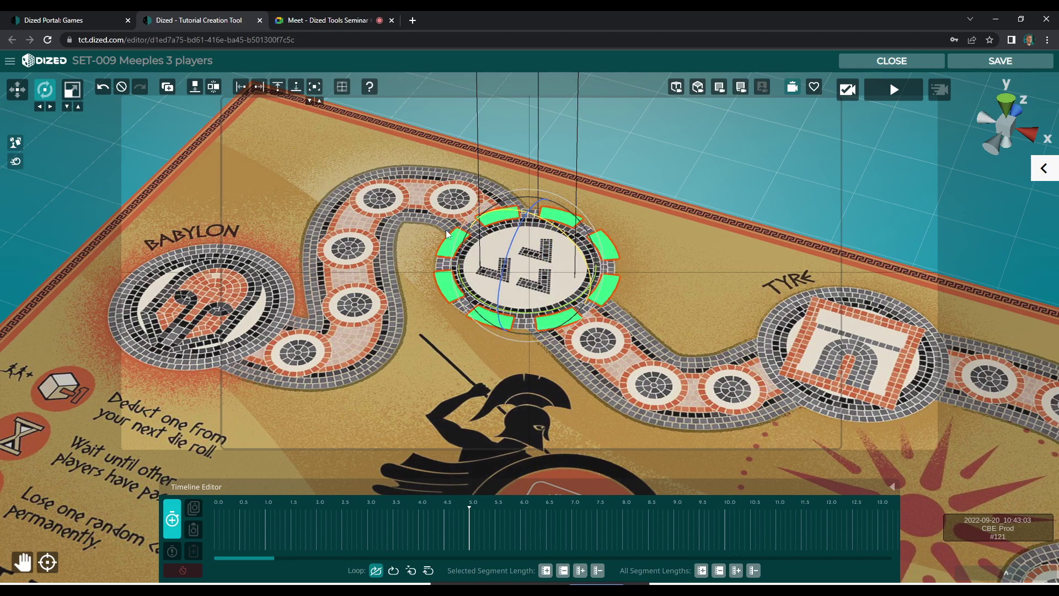
{"action": "left_click", "coordinate": [170, 519]}
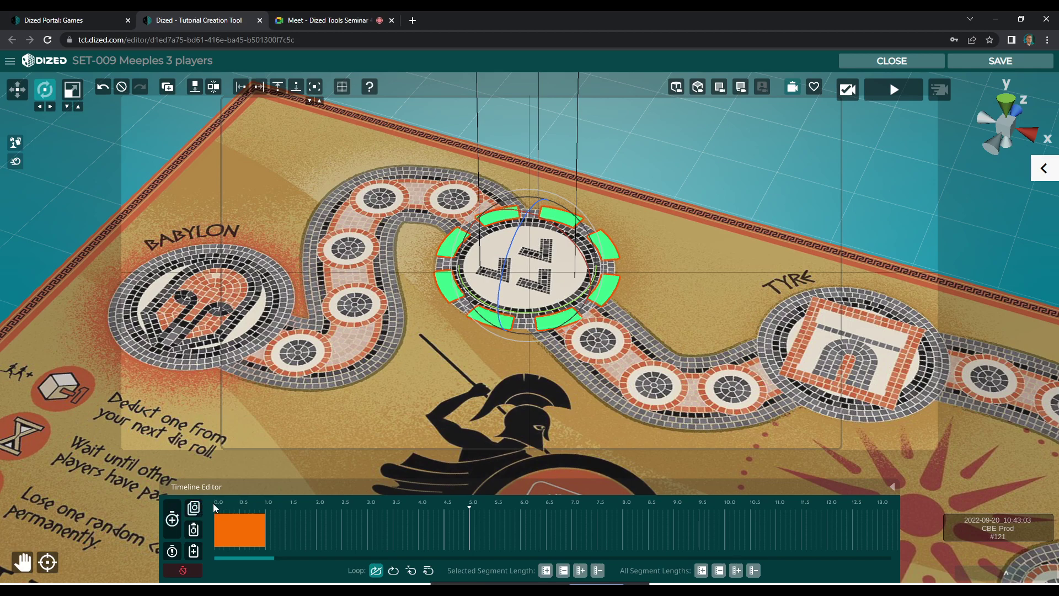
{"action": "left_click", "coordinate": [395, 572]}
- Close the scene and preview the SET-009 block with its rotating highlight, returning to the block chart
{"action": "left_click", "coordinate": [899, 64]}
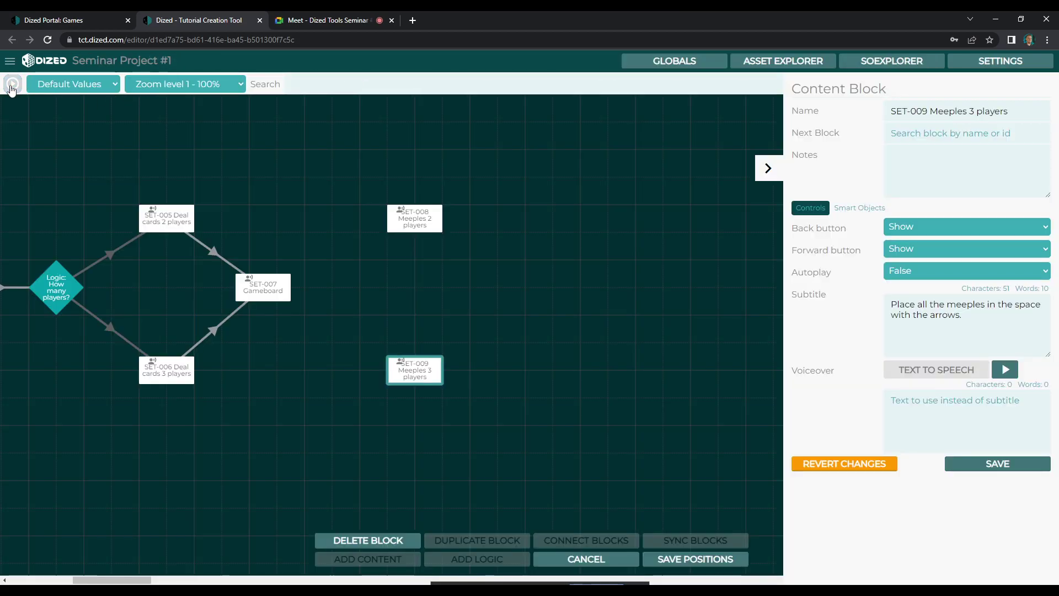
{"action": "left_click", "coordinate": [12, 84]}
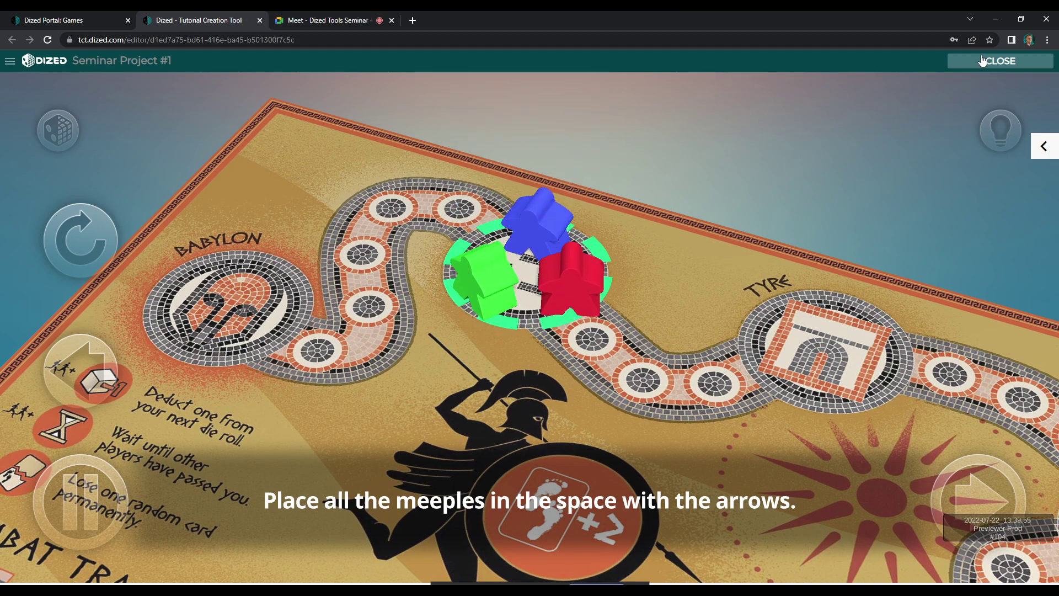
{"action": "left_click", "coordinate": [982, 61]}
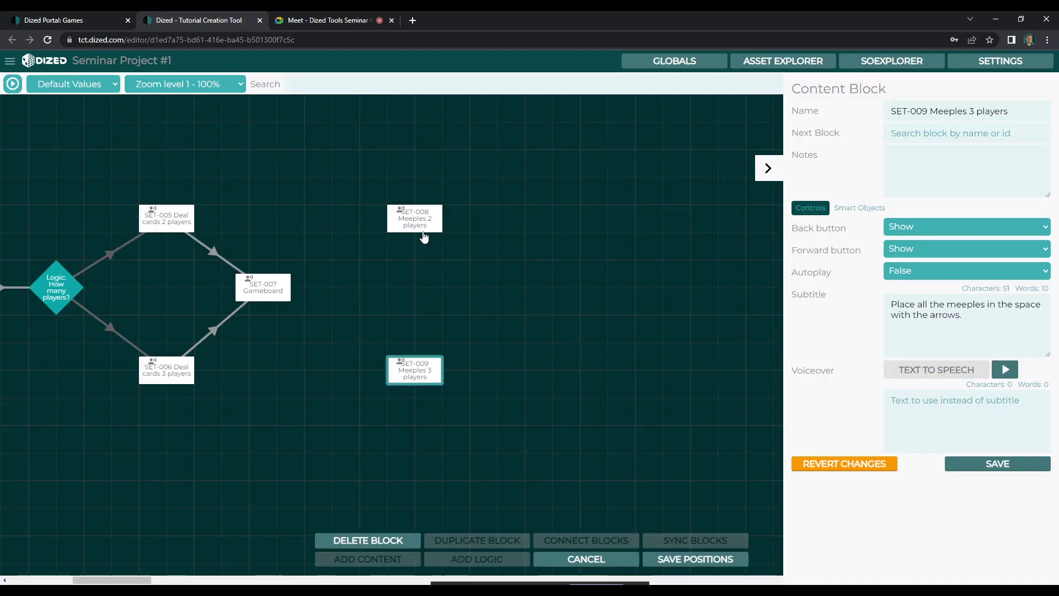
- Inspect the SET-008 Meeples 2 players scene and return to the block chart
{"action": "left_click", "coordinate": [423, 229]}
{"action": "left_click", "coordinate": [410, 379]}
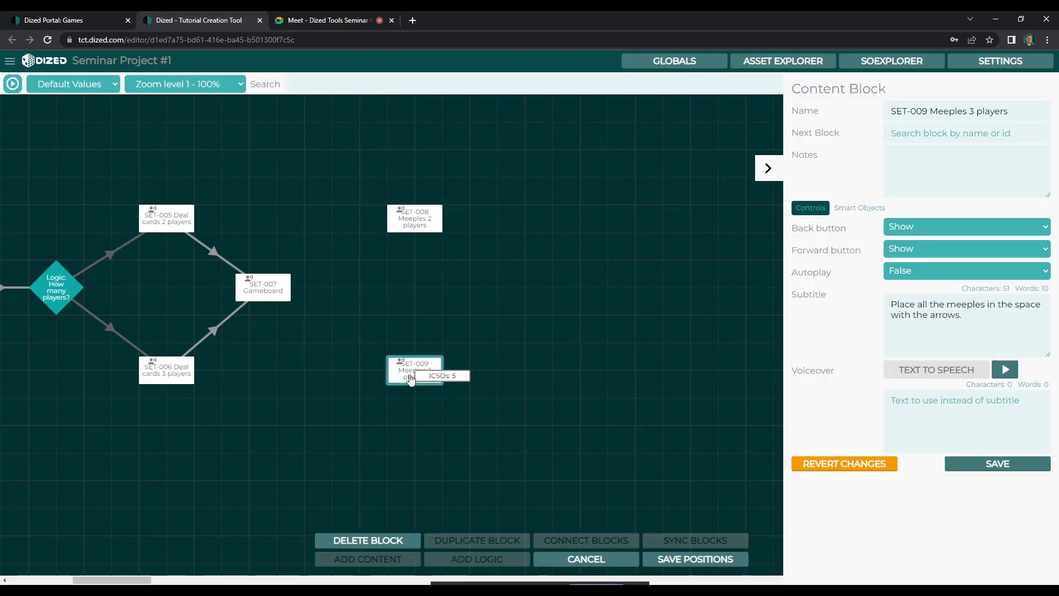
{"action": "double_click", "coordinate": [413, 230]}
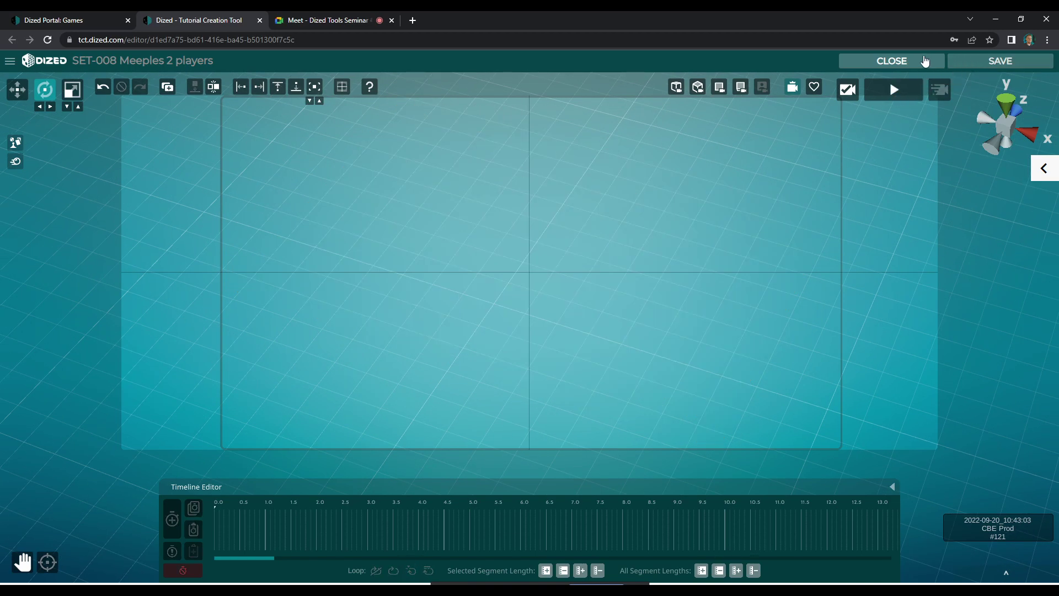
{"action": "left_click", "coordinate": [891, 62]}
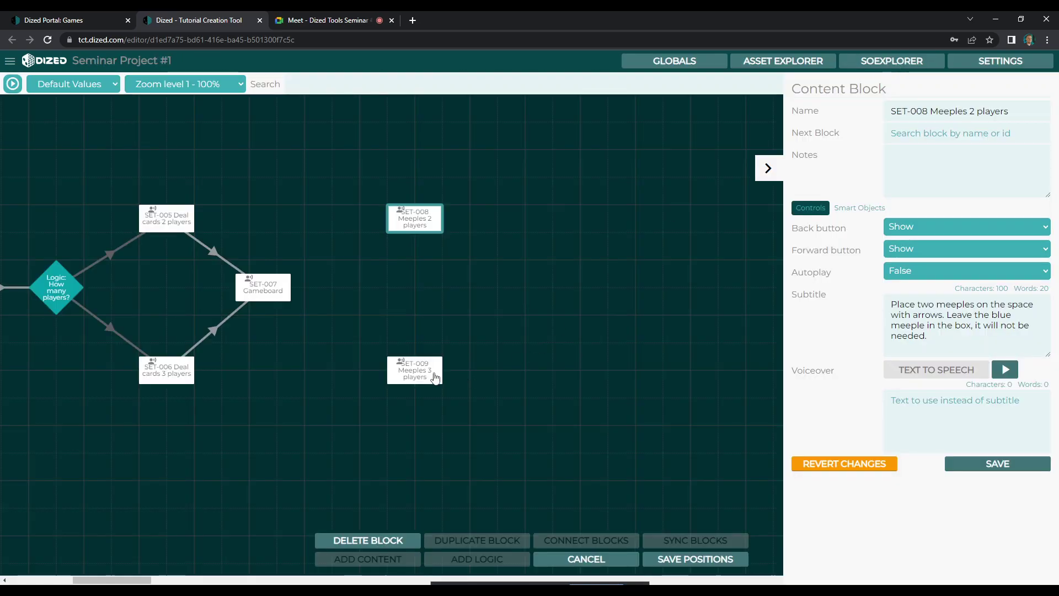
- Sync the ICSOs from the SET-009 Meeples 3 players block to the SET-008 Meeples 2 players block
{"action": "left_click", "coordinate": [424, 374]}
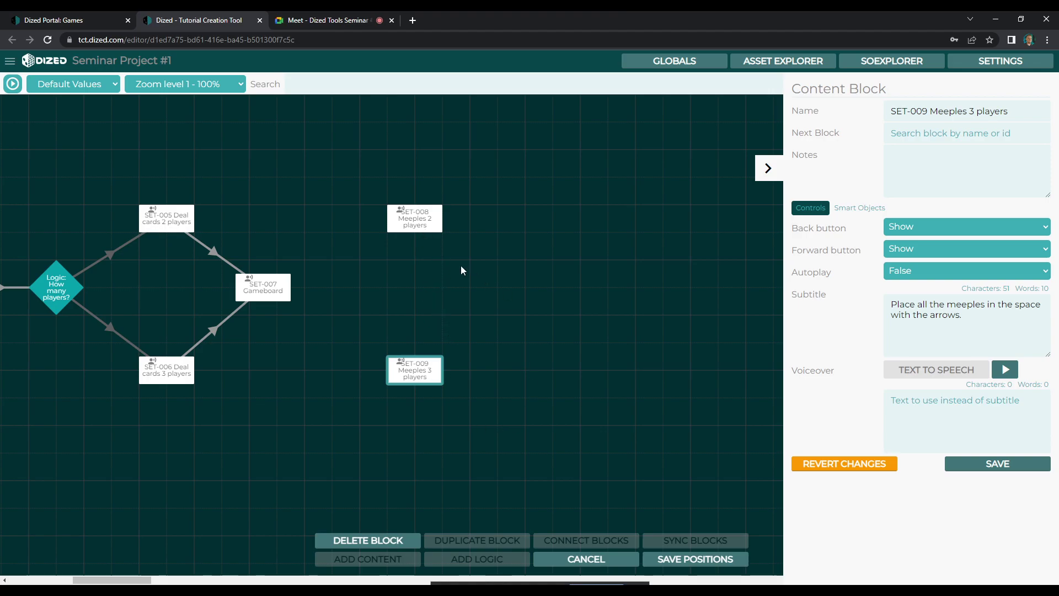
{"action": "left_click", "coordinate": [415, 231], "text": "shift"}
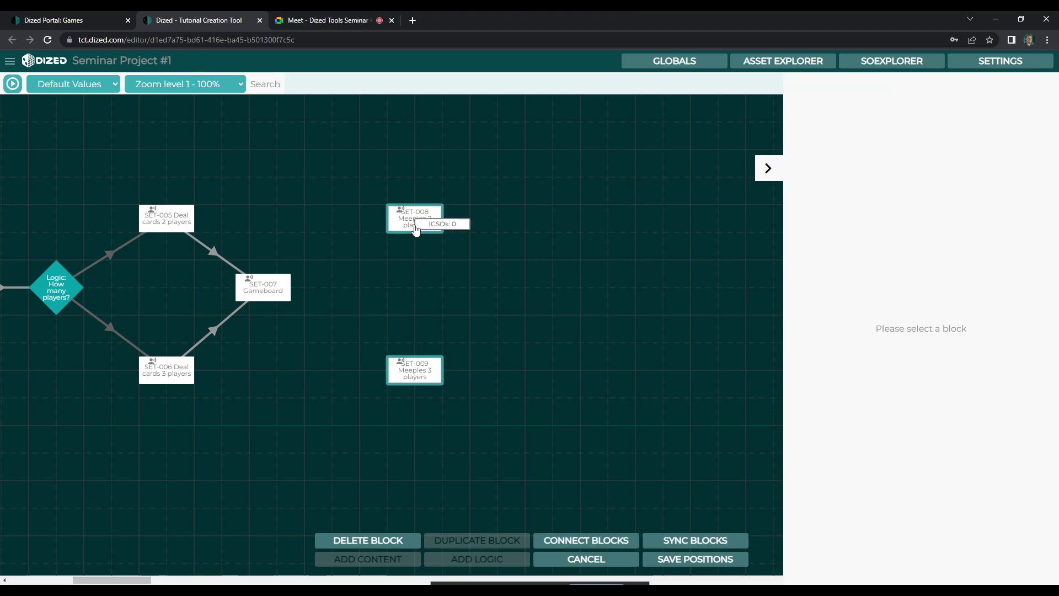
{"action": "left_click", "coordinate": [686, 539]}
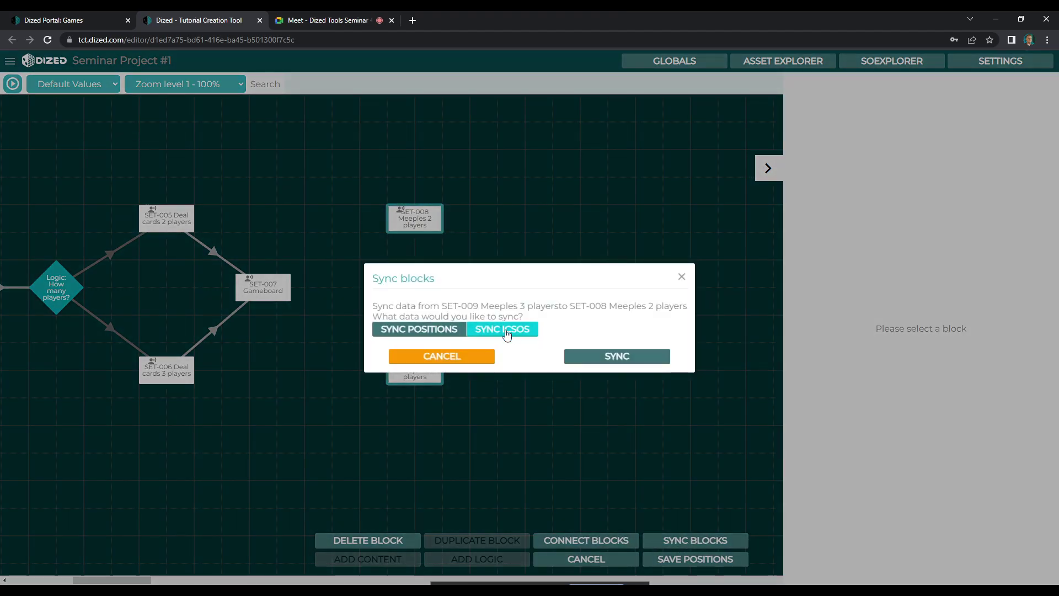
{"action": "left_click", "coordinate": [594, 356]}
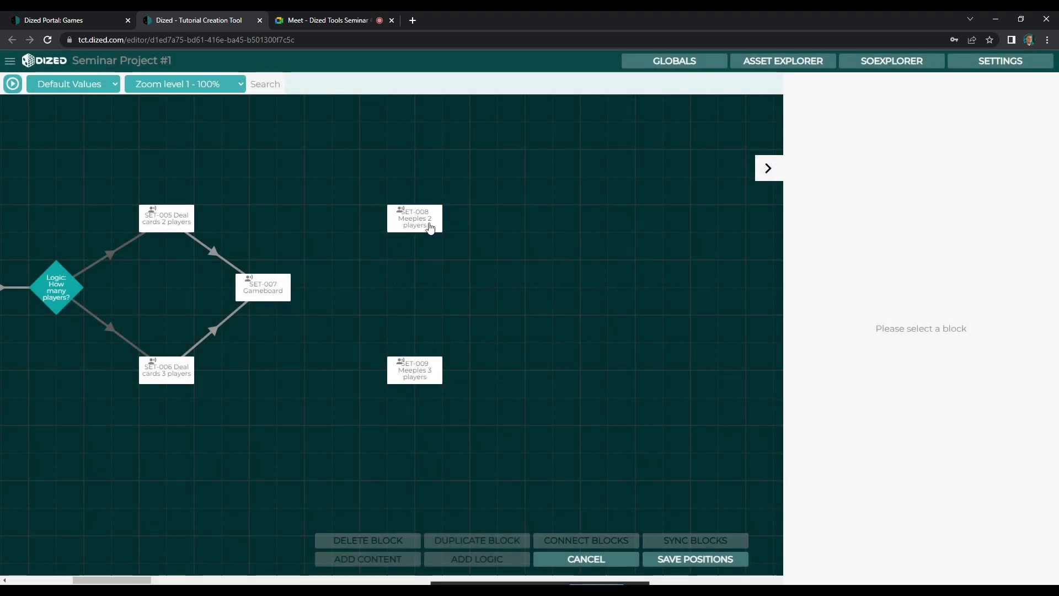
- In the SET-008 scene, delete the blue meeple and arrange the red and green meeples side by side on the space with arrows
{"action": "left_click", "coordinate": [430, 228]}
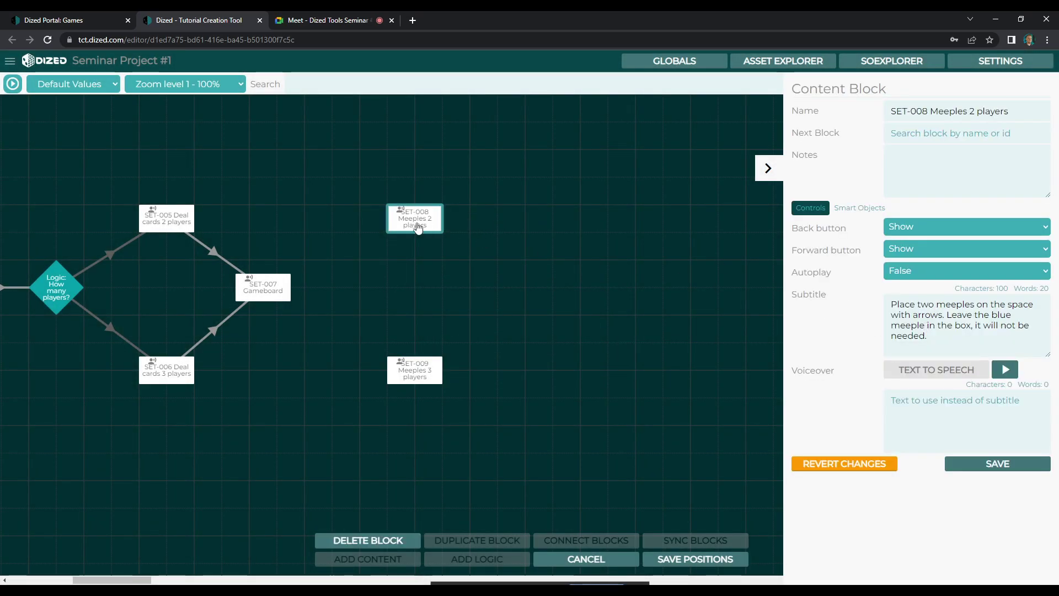
{"action": "double_click", "coordinate": [417, 228]}
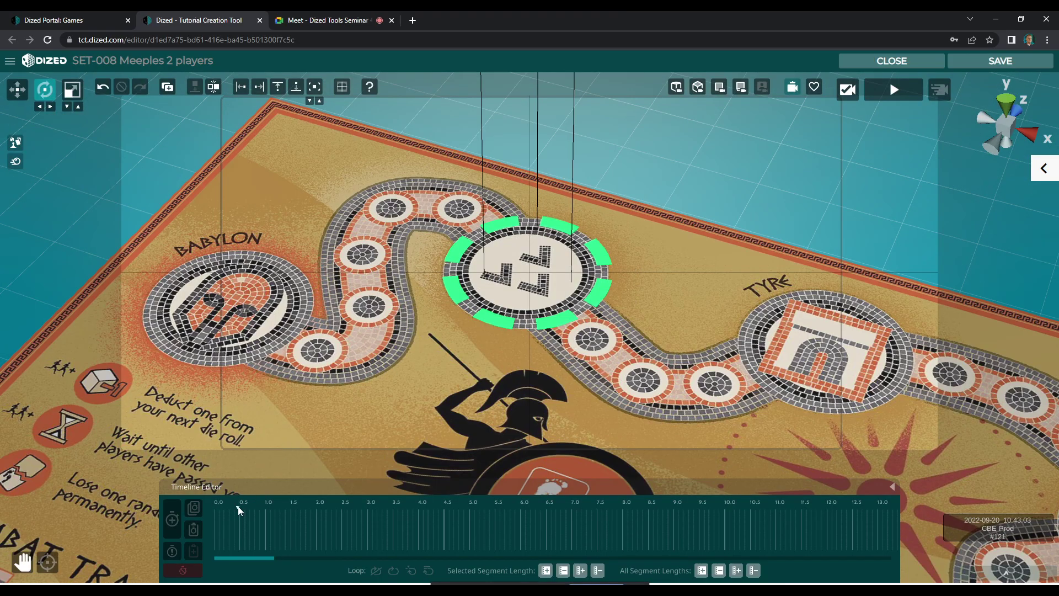
{"action": "left_click", "coordinate": [528, 230]}
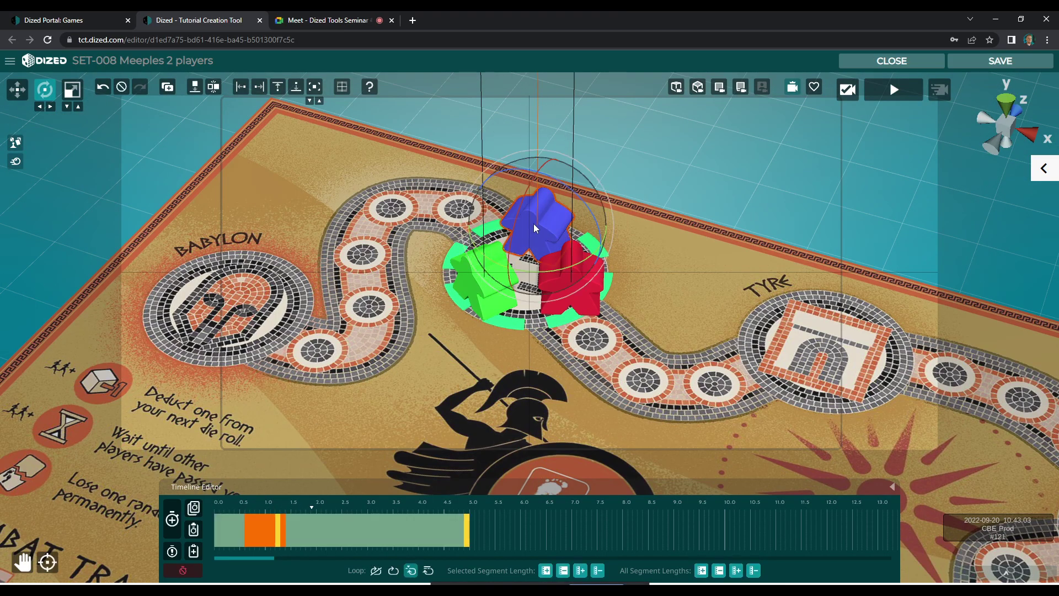
{"action": "left_click", "coordinate": [494, 279]}
{"action": "key", "text": "w"}
{"action": "left_click_drag", "start_coordinate": [567, 291], "coordinate": [562, 269]}
{"action": "left_click", "coordinate": [500, 255]}
- Shift the drop animations earlier, starting the green meeple's at about 0.6 s and the red meeple's at about 1.1 s
{"action": "left_click", "coordinate": [249, 528]}
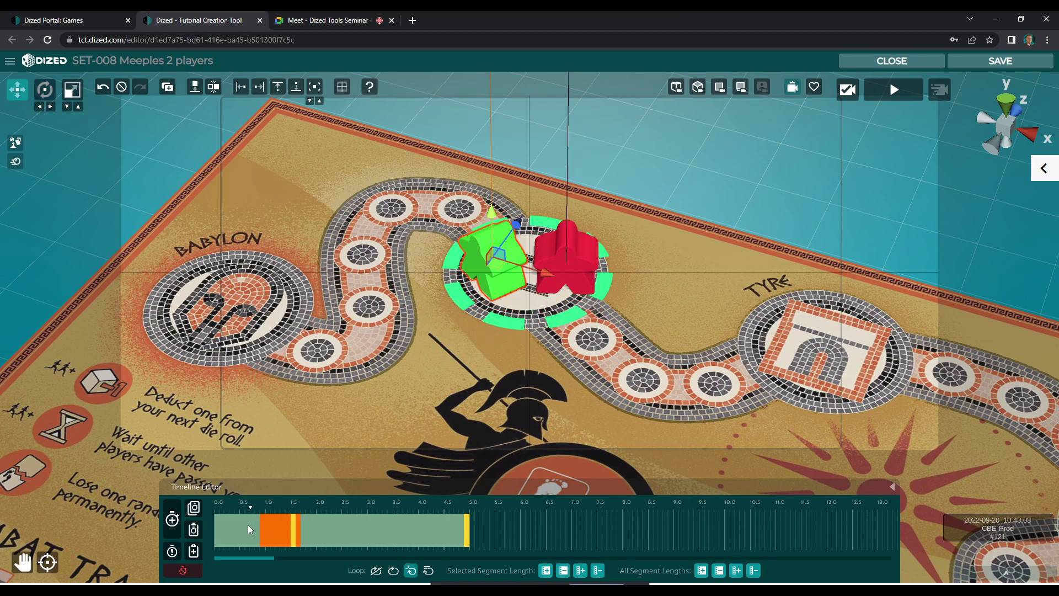
{"action": "left_click", "coordinate": [292, 532]}
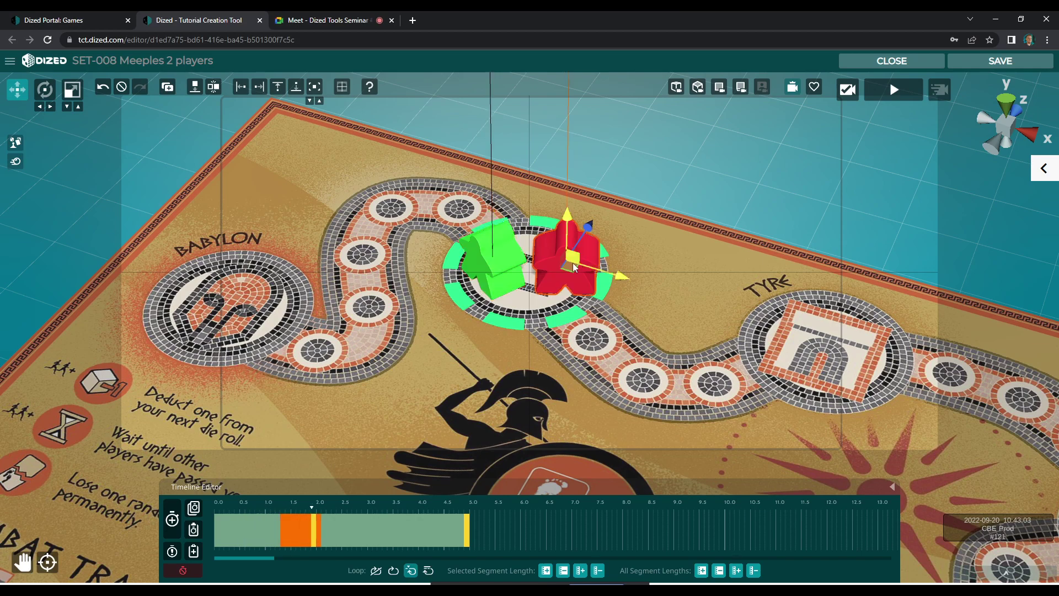
{"action": "left_click", "coordinate": [307, 539]}
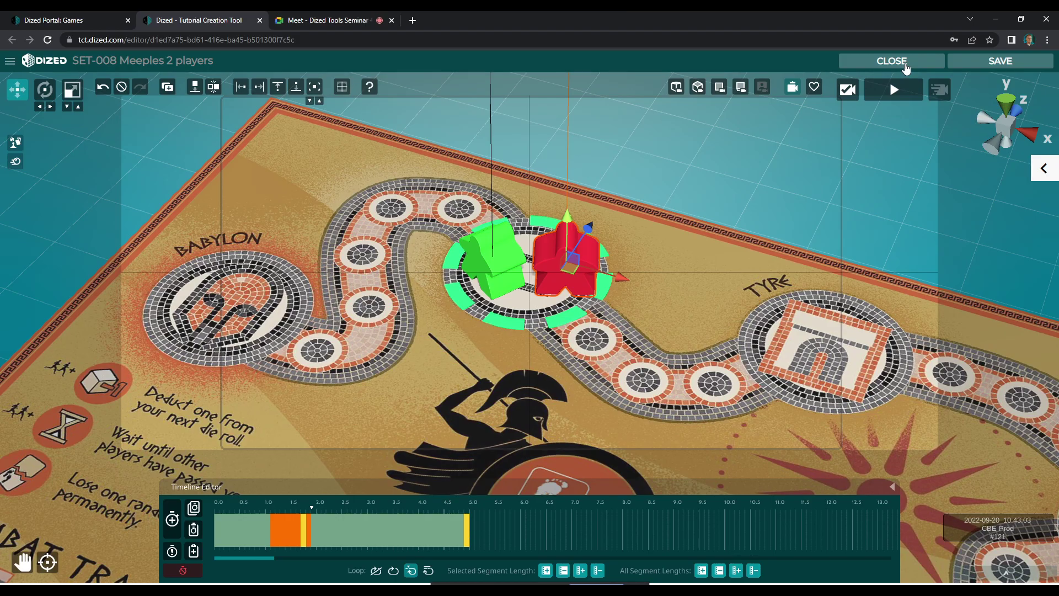
- Close the scene and preview the SET-008 Meeples 2 players block
{"action": "left_click", "coordinate": [905, 61]}
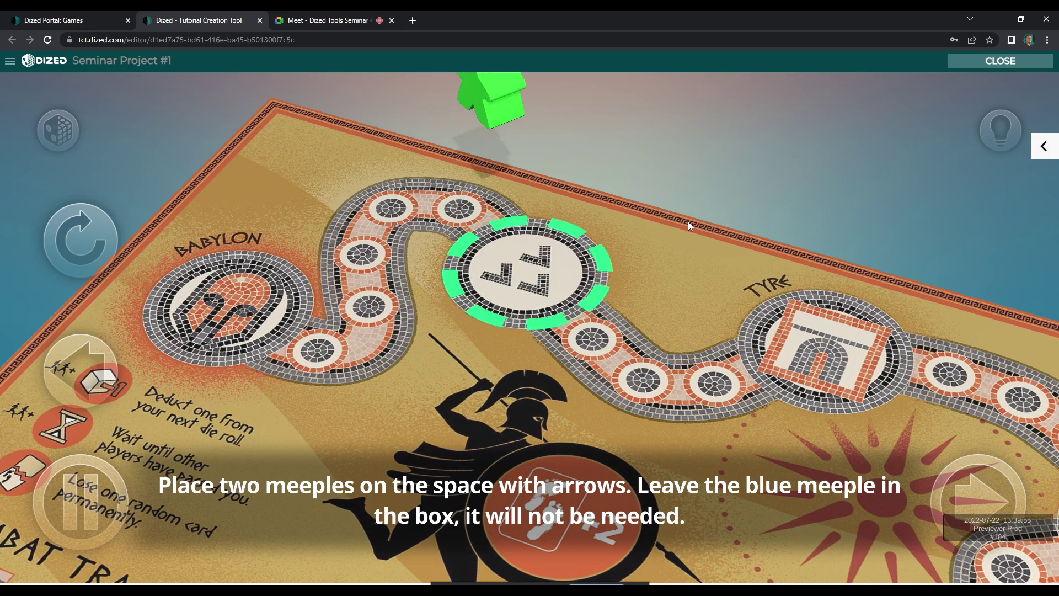
{"action": "left_click", "coordinate": [996, 64]}
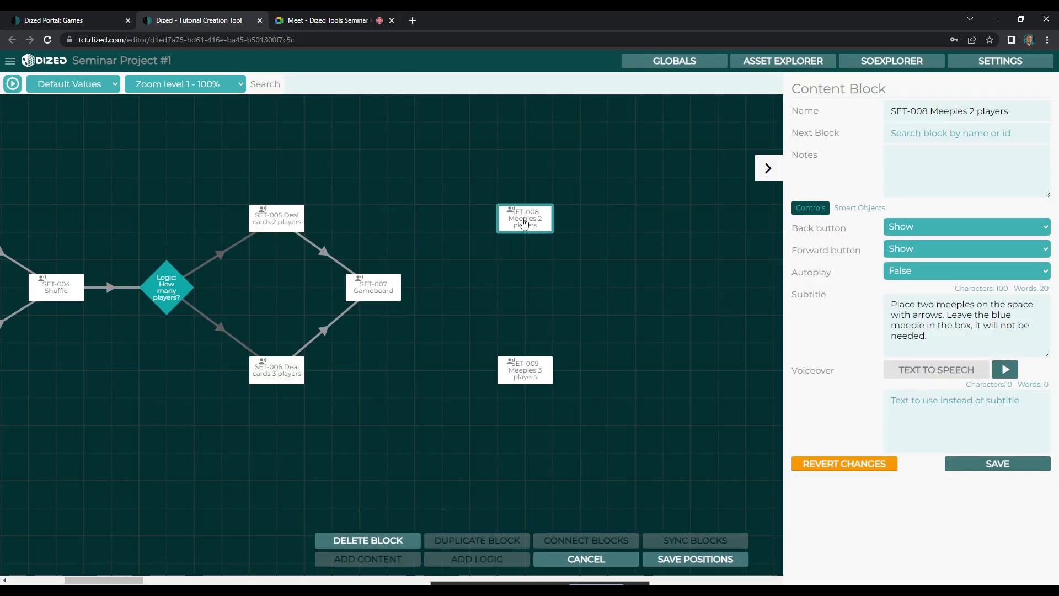
- Reopen the SET-008 scene and add a Meeple Blue at the gameboard's far edge, between the space with arrows and Tyre
{"action": "double_click", "coordinate": [523, 223]}
{"action": "left_click_drag", "start_coordinate": [246, 512], "coordinate": [324, 508]}
{"action": "left_click", "coordinate": [496, 263]}
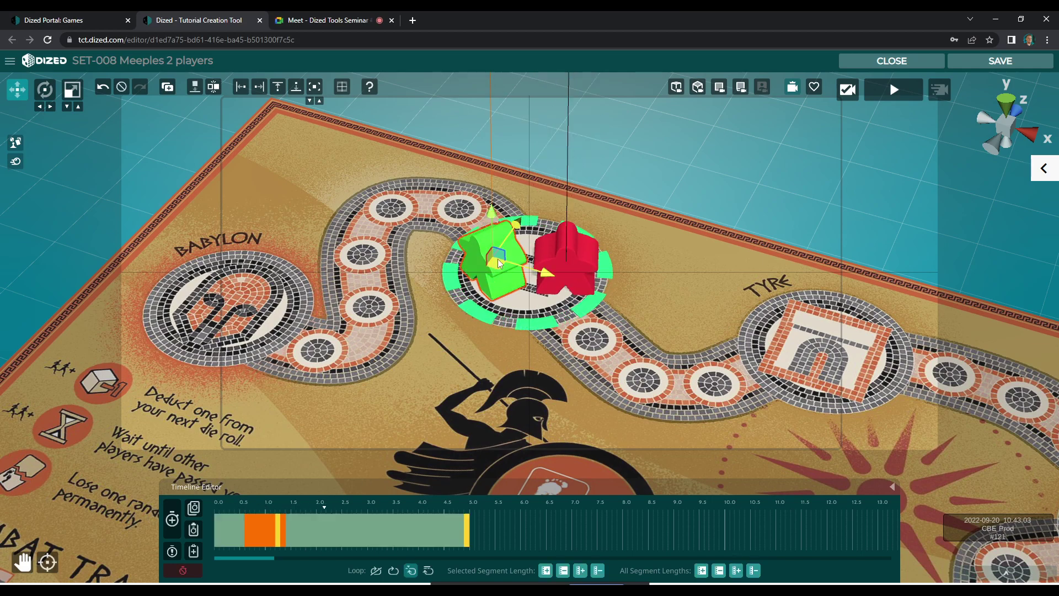
{"action": "left_click", "coordinate": [16, 144]}
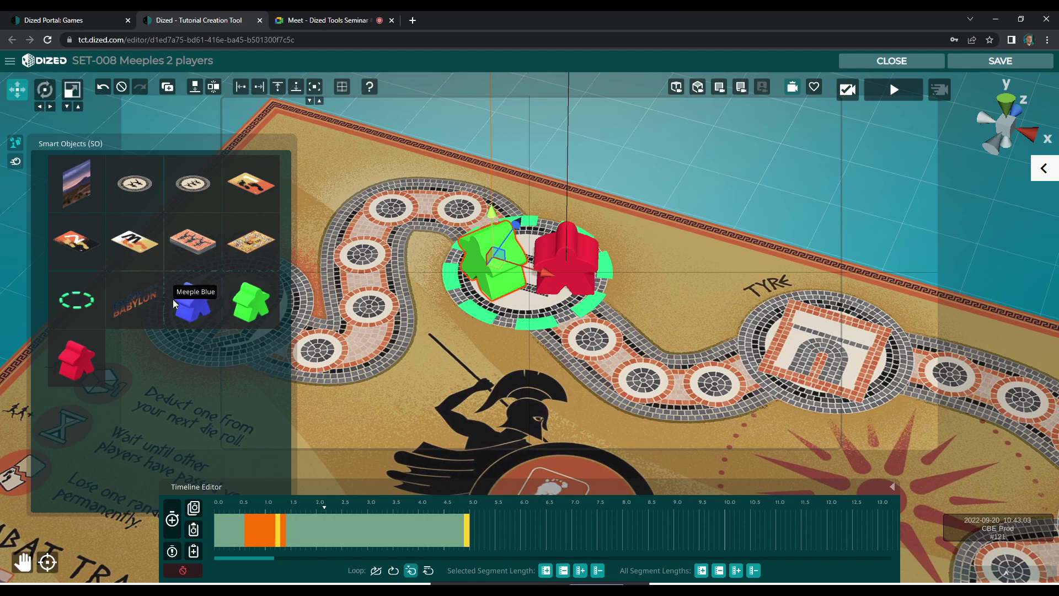
{"action": "left_click_drag", "start_coordinate": [190, 299], "coordinate": [733, 437]}
{"action": "left_click_drag", "start_coordinate": [702, 388], "coordinate": [711, 154]}
{"action": "key", "text": "e"}
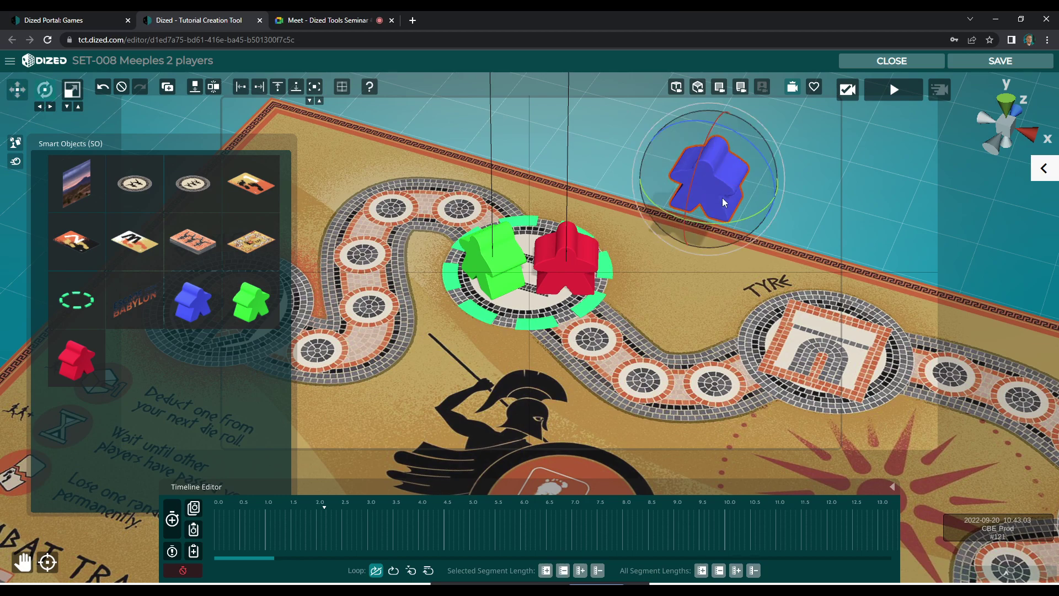
- Copy the green meeple's animation keyframes to the blue meeple and scrub the timeline to check the movement
{"action": "left_click", "coordinate": [484, 260]}
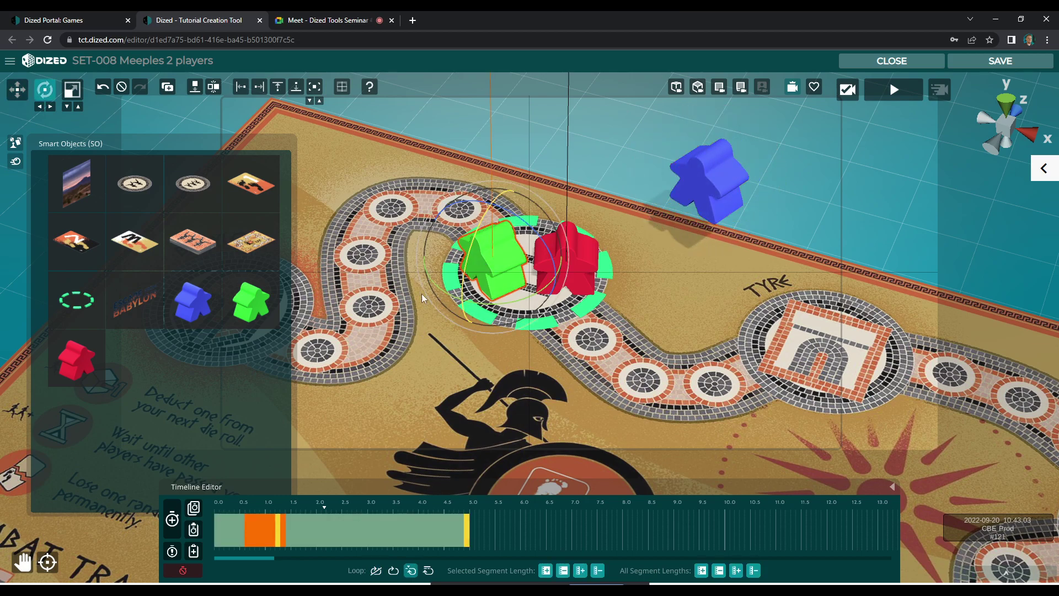
{"action": "left_click", "coordinate": [195, 510]}
{"action": "left_click", "coordinate": [710, 185]}
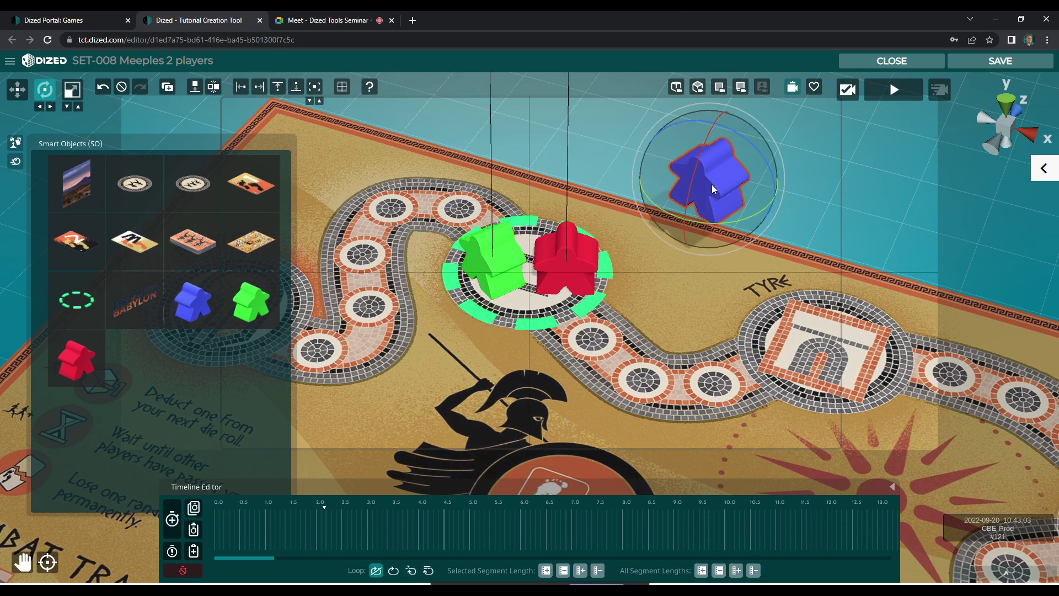
{"action": "left_click", "coordinate": [196, 530]}
{"action": "left_click_drag", "start_coordinate": [259, 508], "coordinate": [298, 508]}
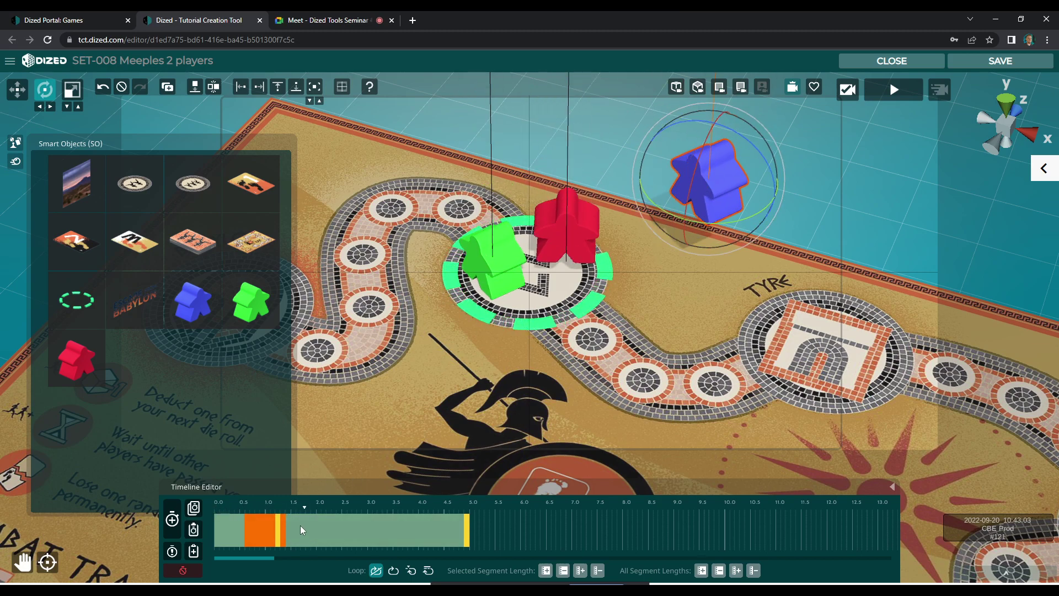
- Replace the blue meeple's last animation segment with one from about 1.8 s to 2.4 s that moves it outside the view past the gameboard's Tyre side
{"action": "right_click", "coordinate": [467, 528]}
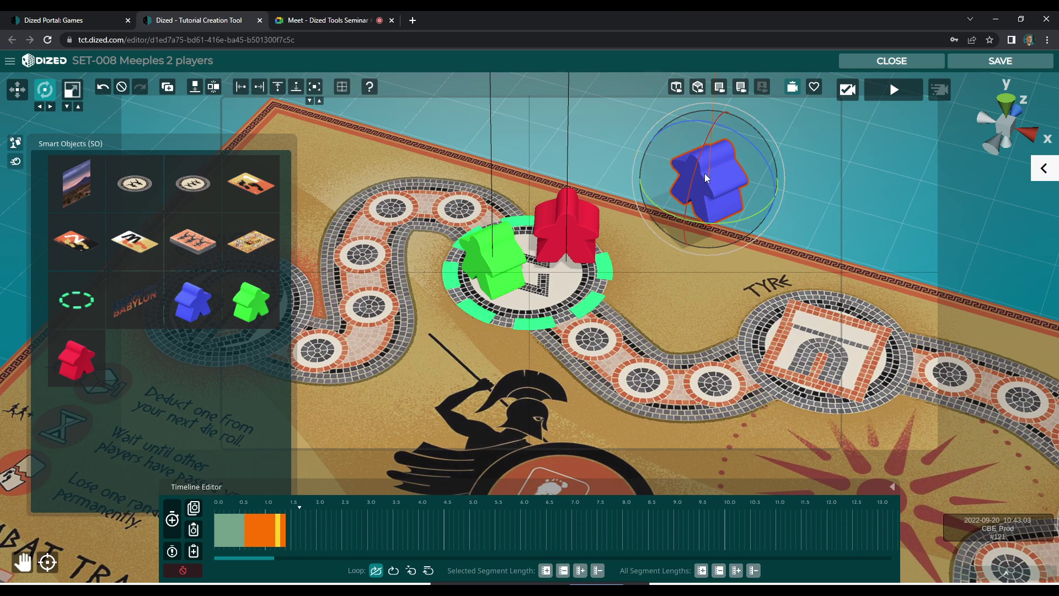
{"action": "left_click", "coordinate": [175, 524]}
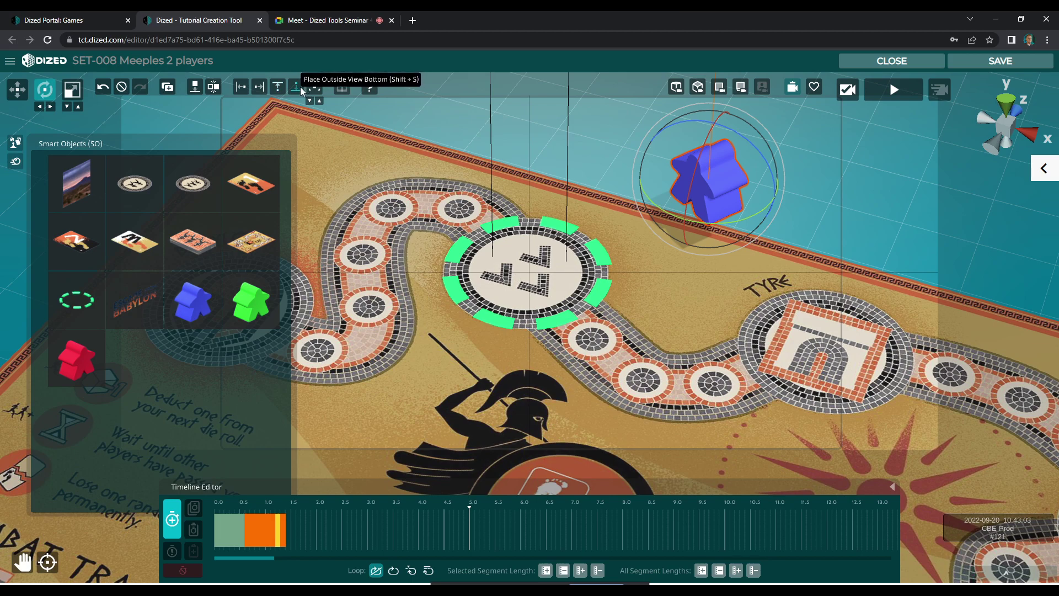
{"action": "left_click", "coordinate": [258, 88]}
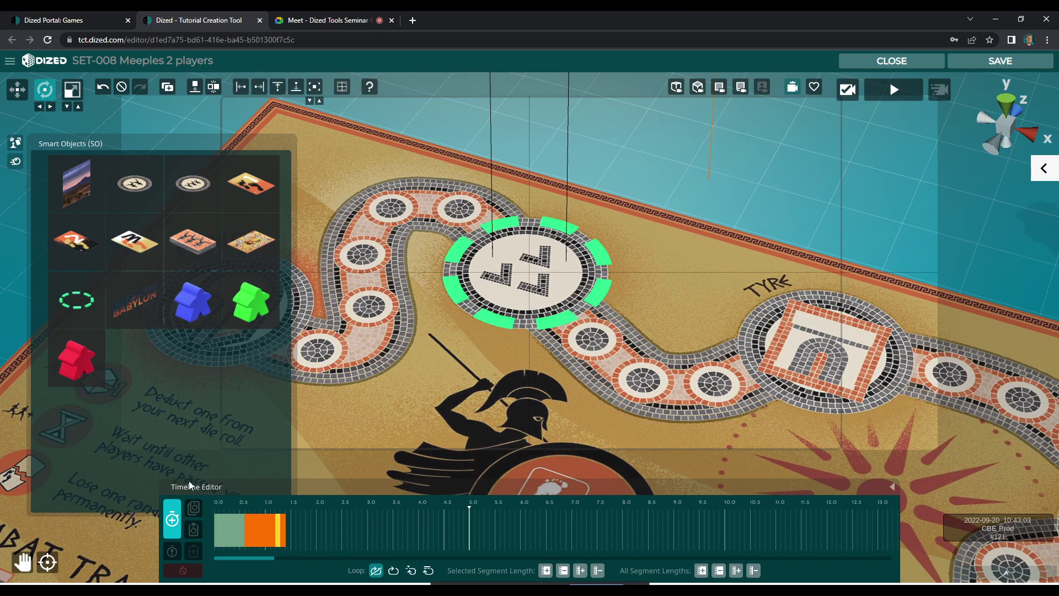
{"action": "left_click", "coordinate": [173, 519]}
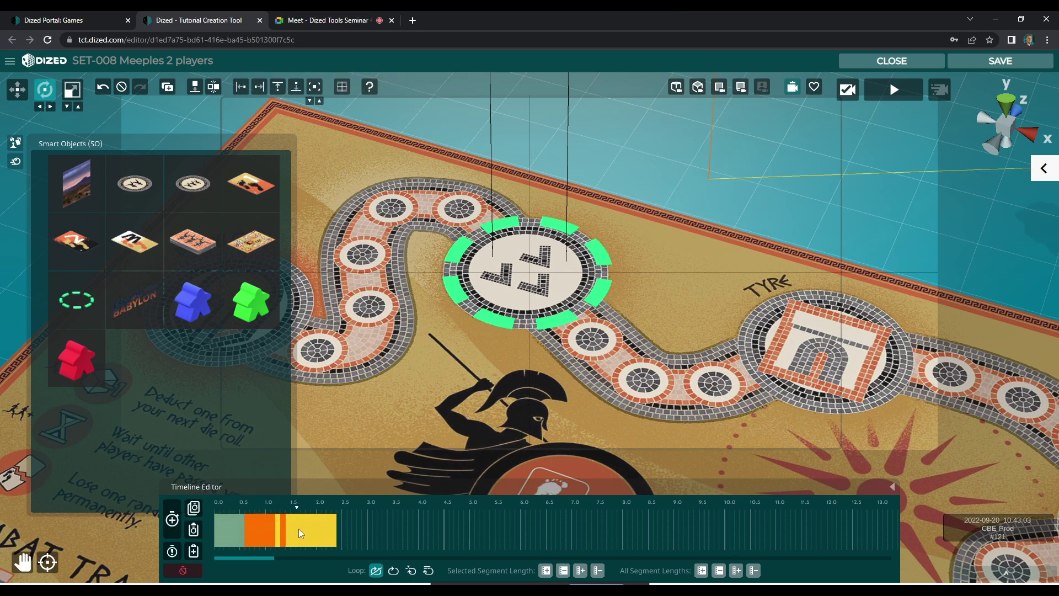
{"action": "left_click", "coordinate": [334, 532]}
{"action": "left_click_drag", "start_coordinate": [332, 538], "coordinate": [337, 540]}
{"action": "scroll", "coordinate": [641, 305], "scroll_direction": "down", "scroll_amount": 5}
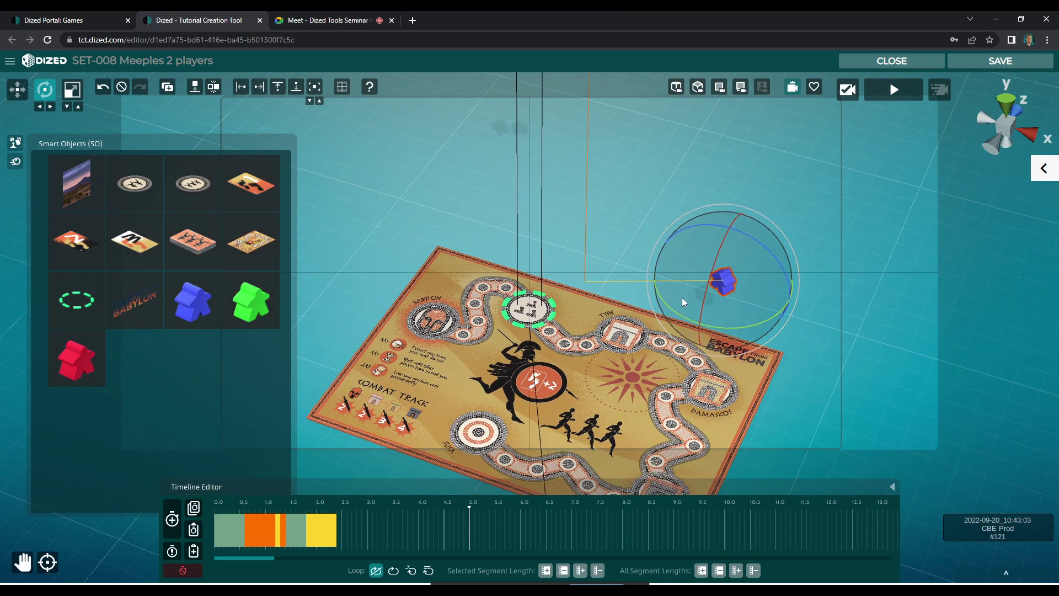
- Close the scene and preview the SET-008 Meeples 2 players block with the blue meeple's new exit animation
{"action": "left_click", "coordinate": [901, 65]}
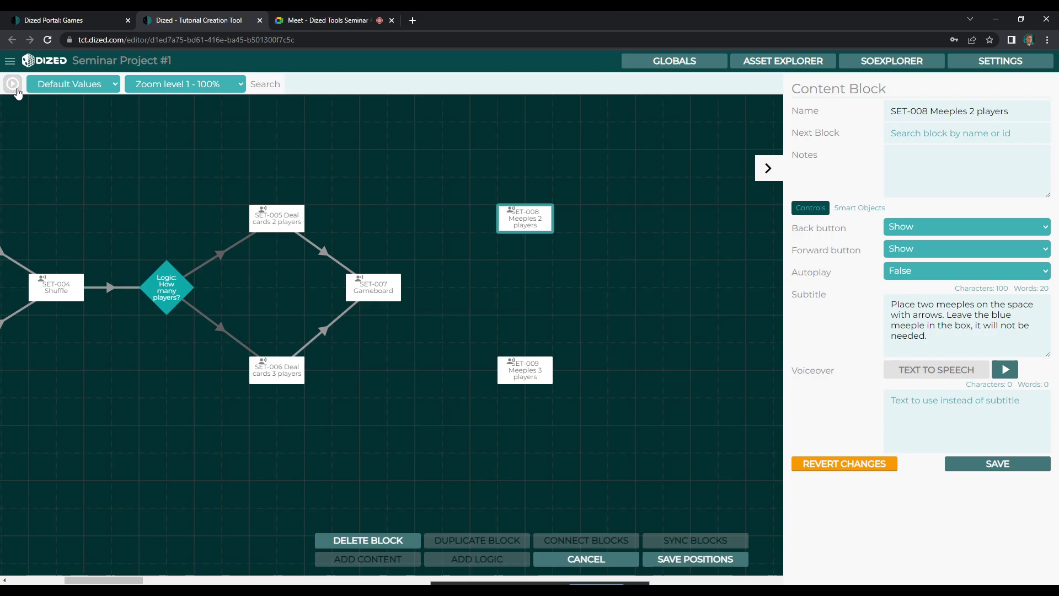
{"action": "left_click", "coordinate": [15, 88]}
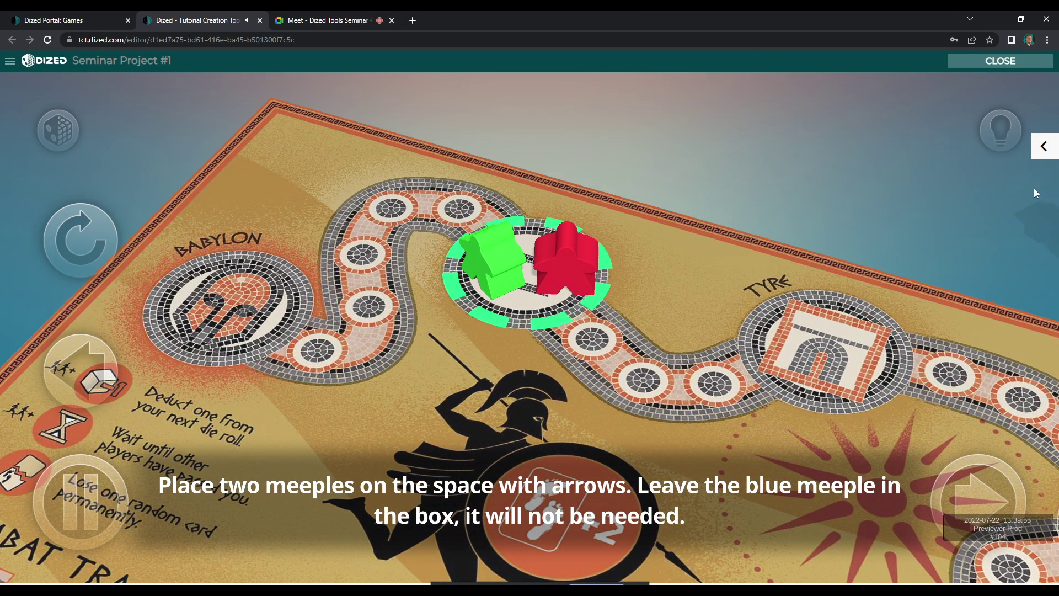
{"action": "left_click", "coordinate": [999, 60]}
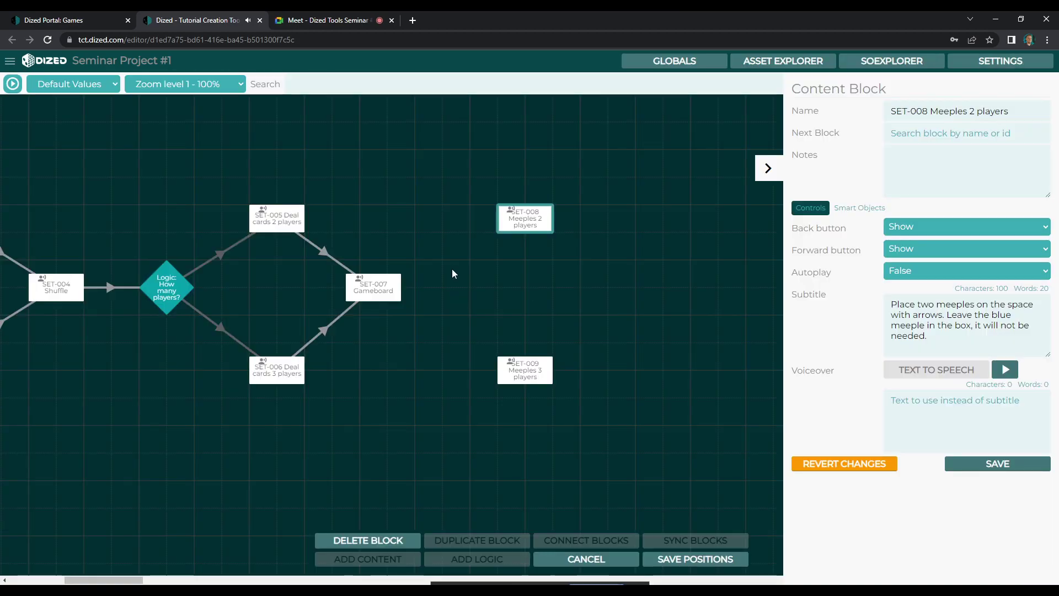
- Reopen the SET-008 scene and move the end position of the blue meeple's exit segment farther away from the gameboard
{"action": "double_click", "coordinate": [533, 217]}
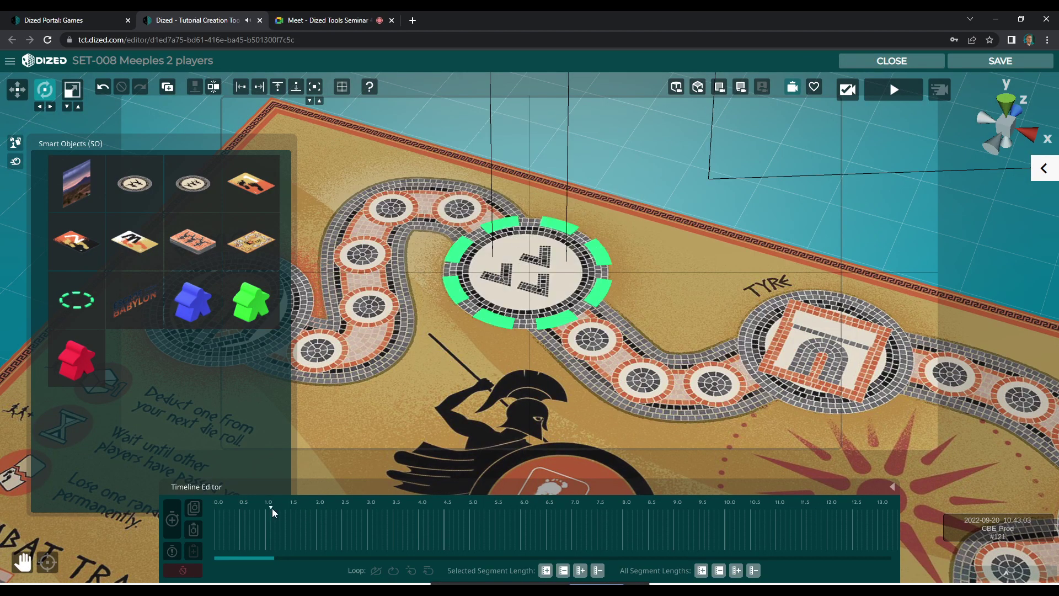
{"action": "left_click", "coordinate": [715, 195]}
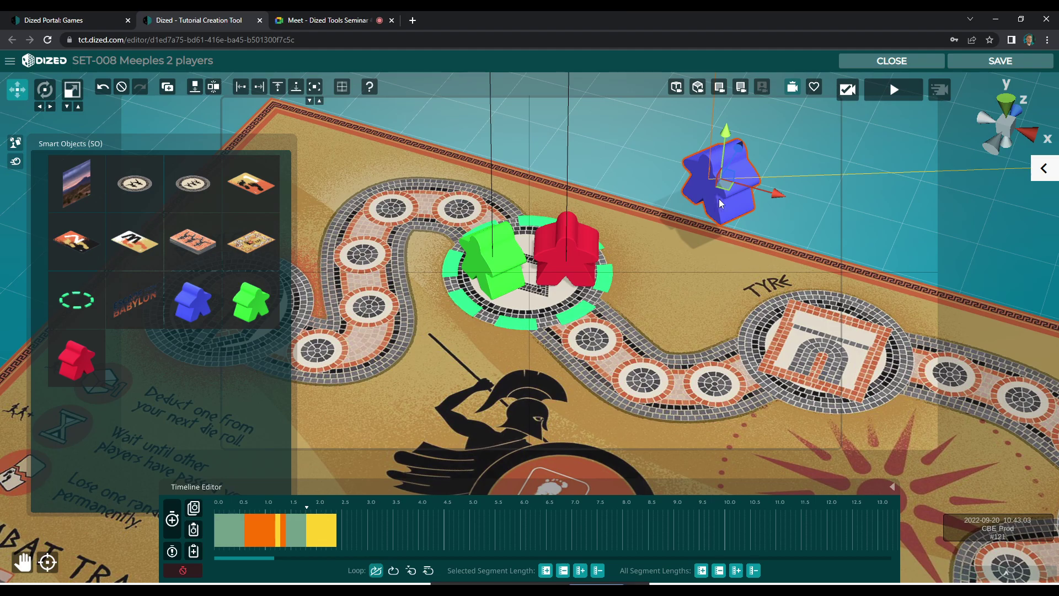
{"action": "left_click", "coordinate": [321, 530]}
{"action": "right_click", "coordinate": [327, 534]}
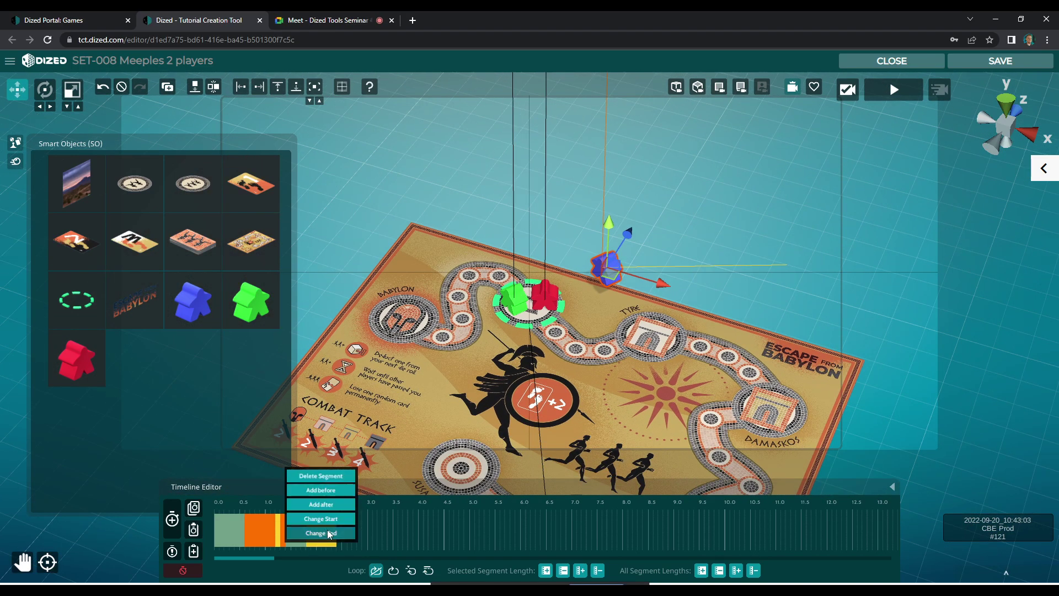
{"action": "left_click", "coordinate": [326, 532]}
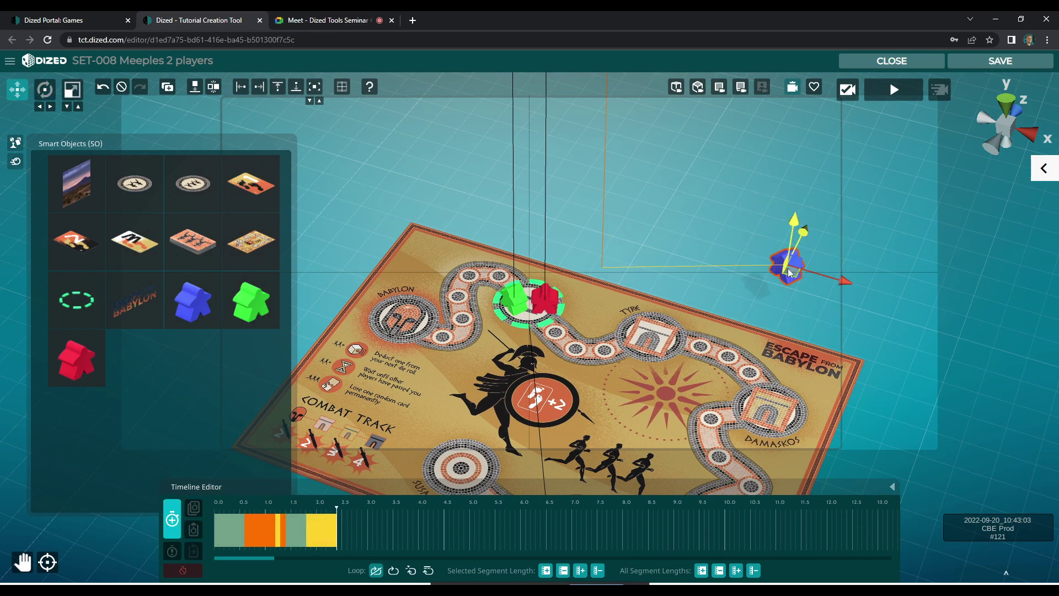
{"action": "left_click_drag", "start_coordinate": [832, 266], "coordinate": [1044, 245]}
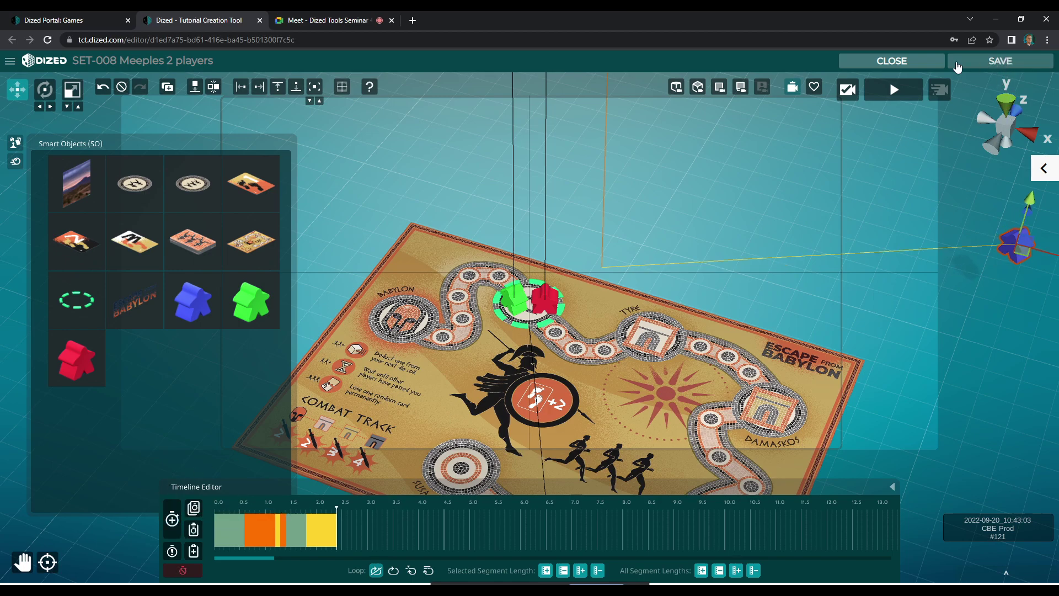
- Close the scene and preview the SET-008 block again to check the blue meeple's longer exit movement
{"action": "left_click", "coordinate": [904, 61]}
{"action": "left_click", "coordinate": [13, 89]}
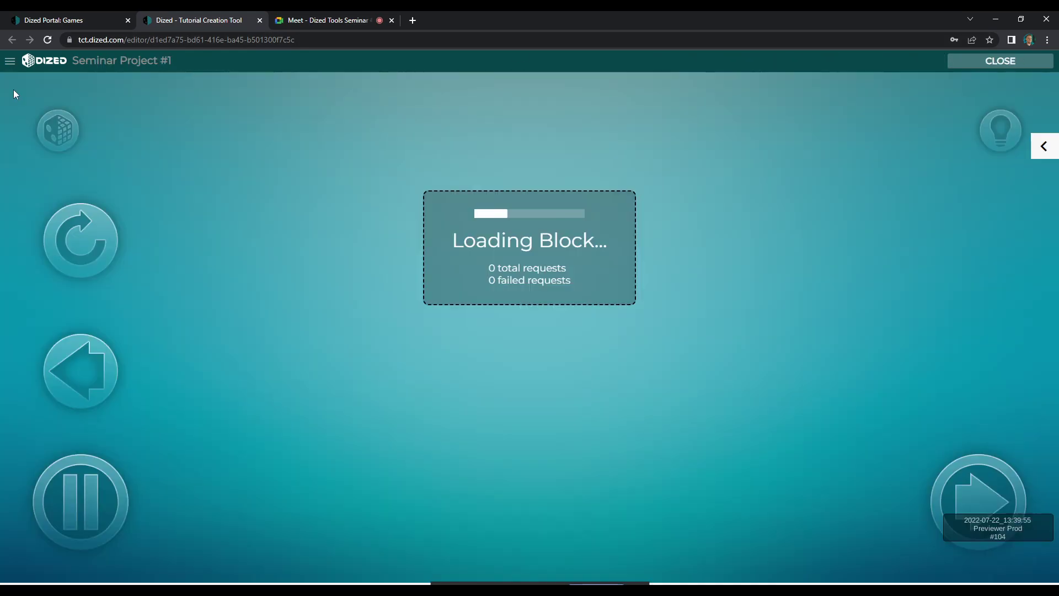
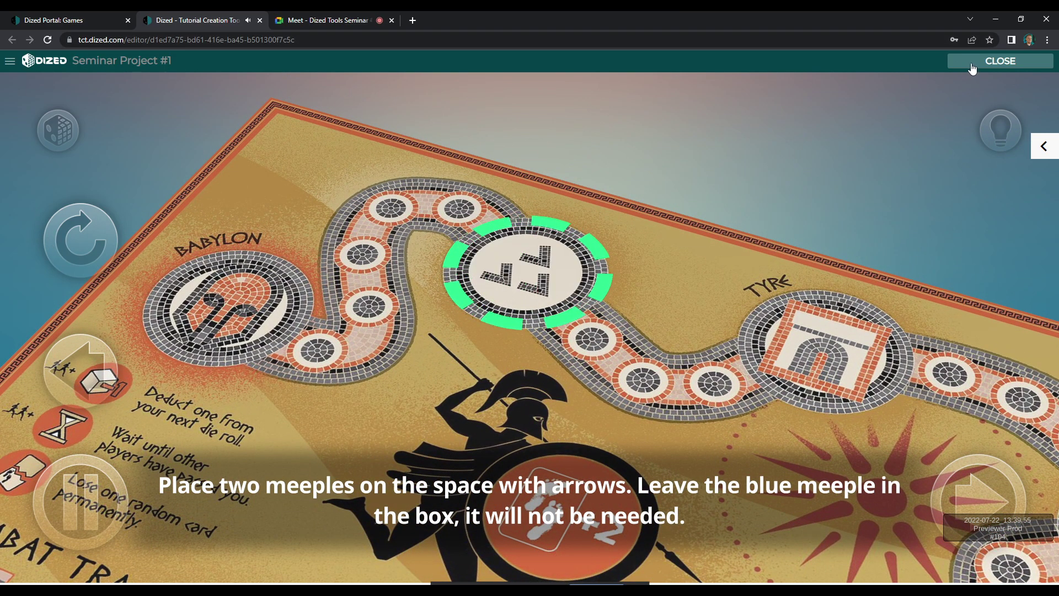
{"action": "left_click", "coordinate": [971, 67]}
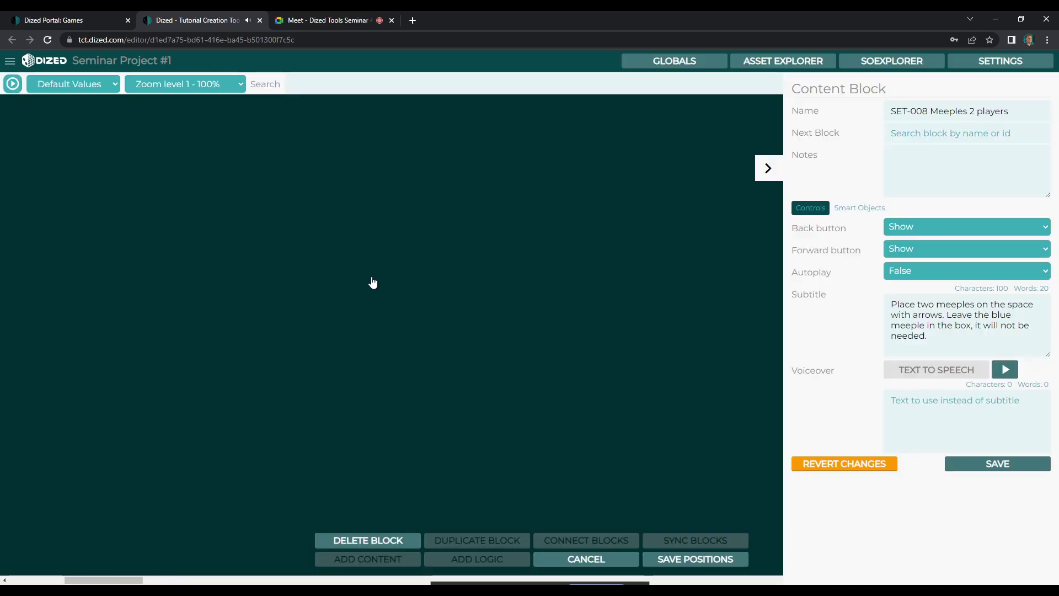
- Reopen the SET-008 scene, switch the blue meeple's animation to the third loop mode, and close the scene
{"action": "double_click", "coordinate": [512, 222]}
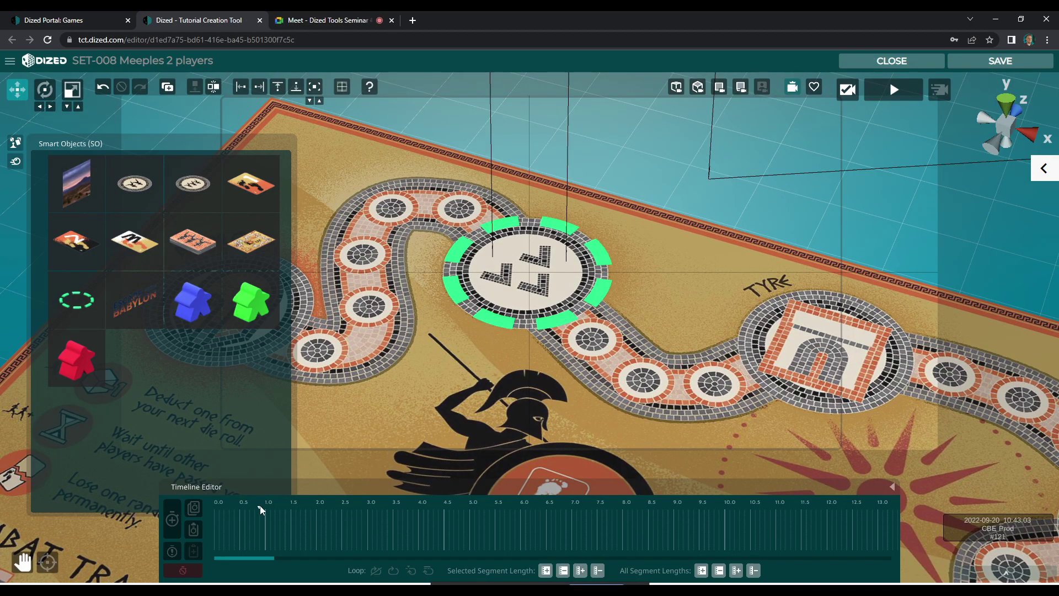
{"action": "left_click", "coordinate": [776, 186]}
{"action": "left_click", "coordinate": [410, 569]}
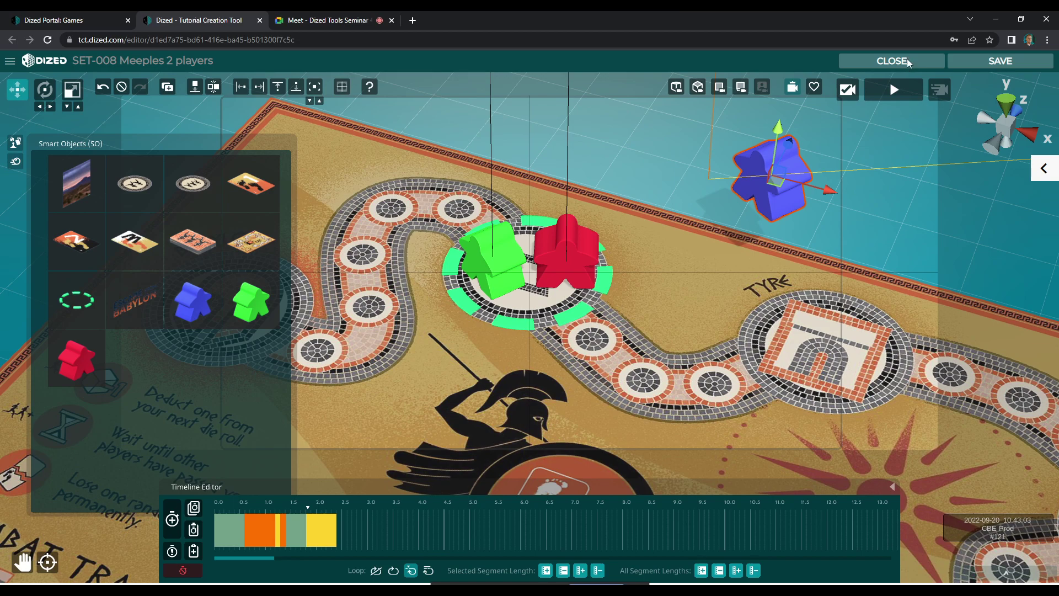
{"action": "left_click", "coordinate": [906, 59]}
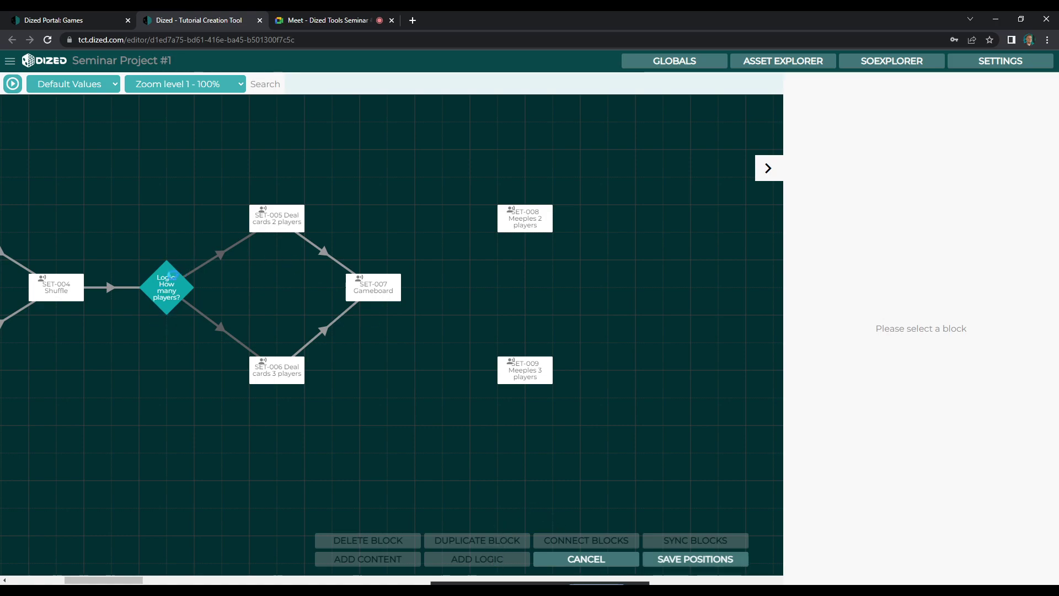
- Duplicate the "Logic: How many players?" block with Smart Object positions kept and block links cleared, and place the copy beyond SET-007 Gameboard
{"action": "left_click", "coordinate": [167, 288]}
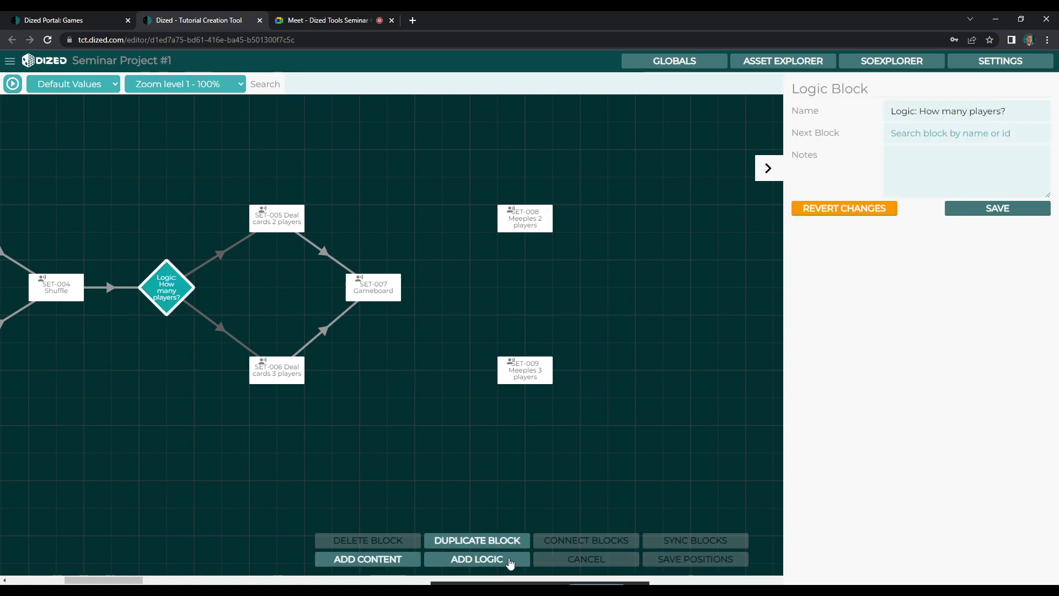
{"action": "left_click", "coordinate": [498, 542]}
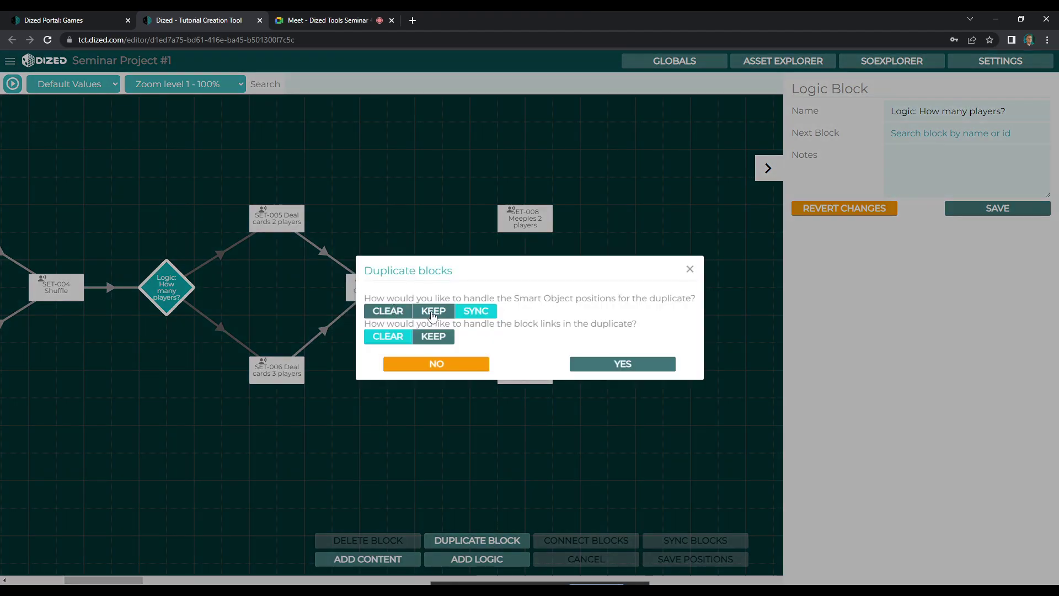
{"action": "left_click", "coordinate": [432, 312]}
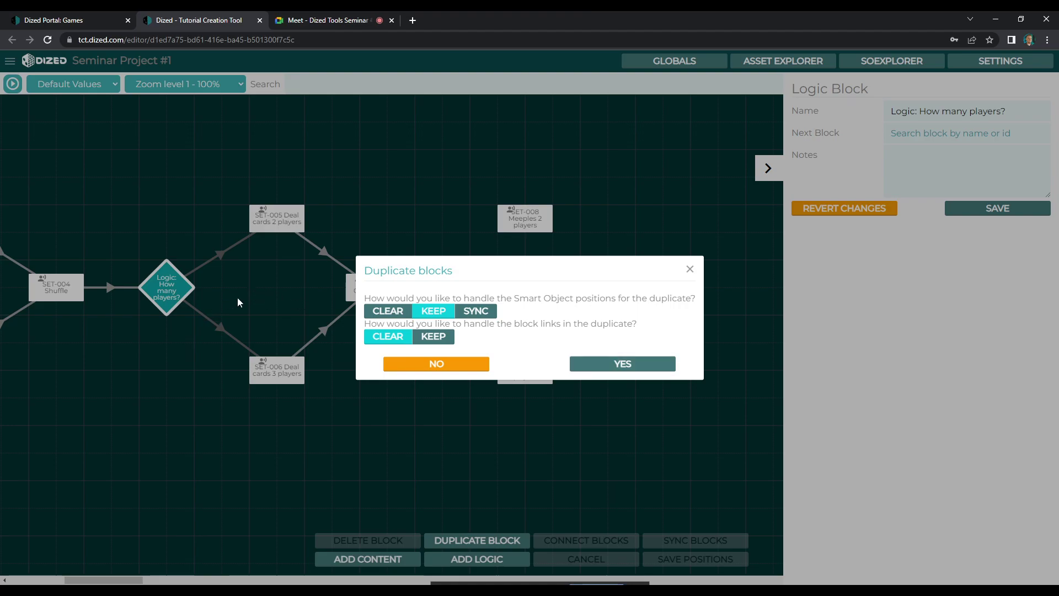
{"action": "key", "text": "Return"}
{"action": "left_click_drag", "start_coordinate": [435, 285], "coordinate": [461, 286]}
{"action": "left_click_drag", "start_coordinate": [528, 295], "coordinate": [723, 303]}
- Open the duplicated logic block and add a GoToBlock action to SET-008 Meeples 2 players when $playersCount equals 2
{"action": "double_click", "coordinate": [712, 283]}
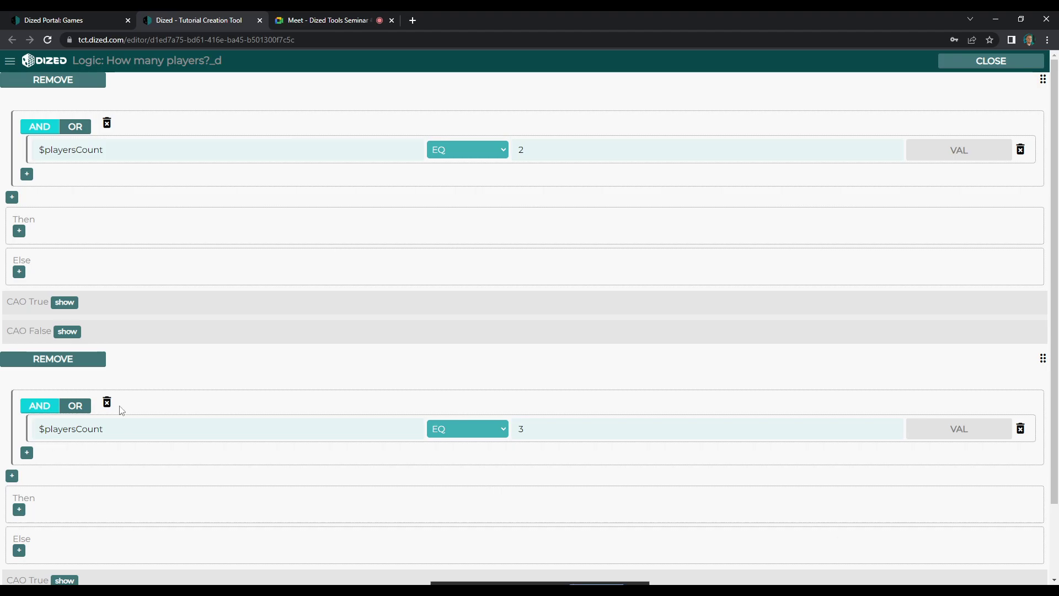
{"action": "scroll", "coordinate": [61, 468], "scroll_direction": "down", "scroll_amount": 1}
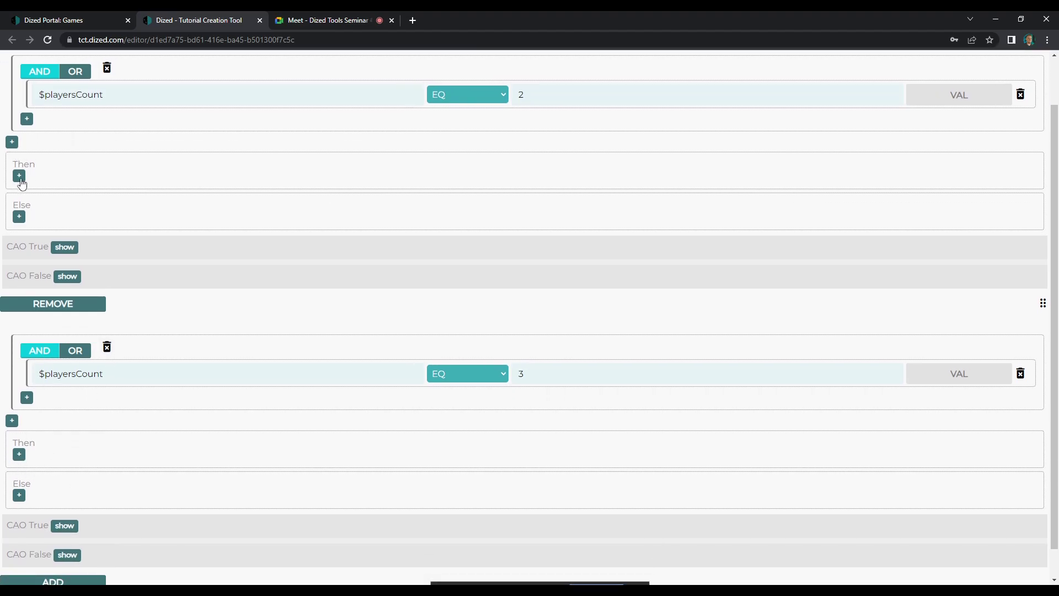
{"action": "scroll", "coordinate": [140, 127], "scroll_direction": "up", "scroll_amount": 1}
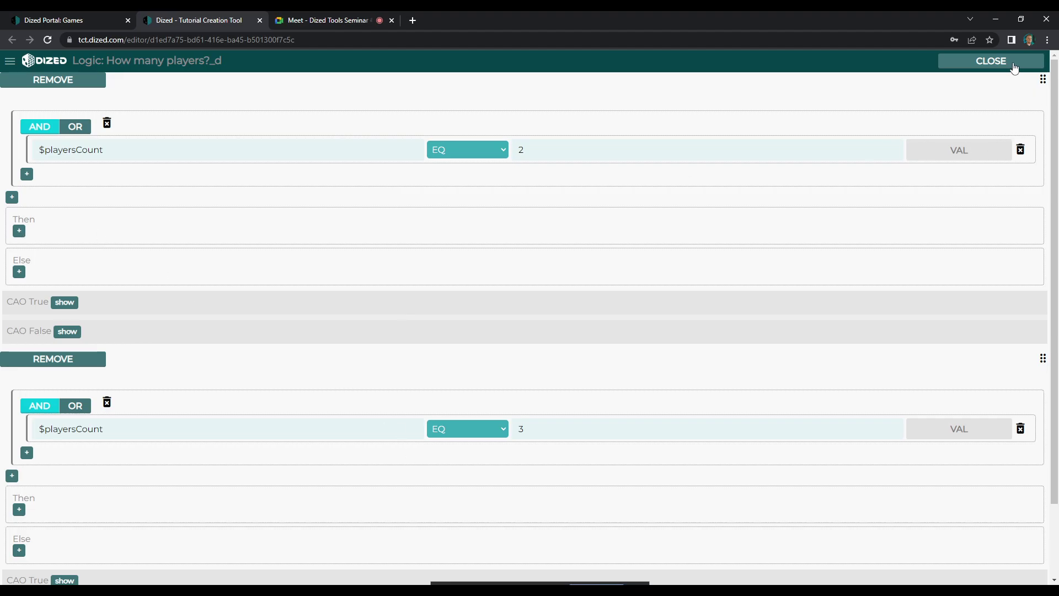
{"action": "left_click", "coordinate": [19, 230]}
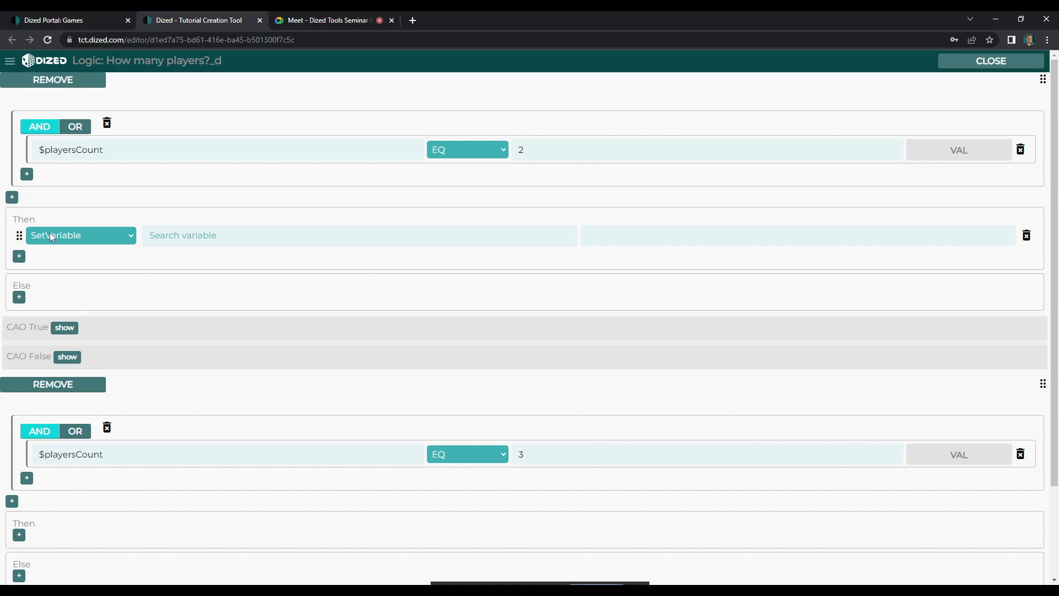
{"action": "left_click", "coordinate": [107, 235]}
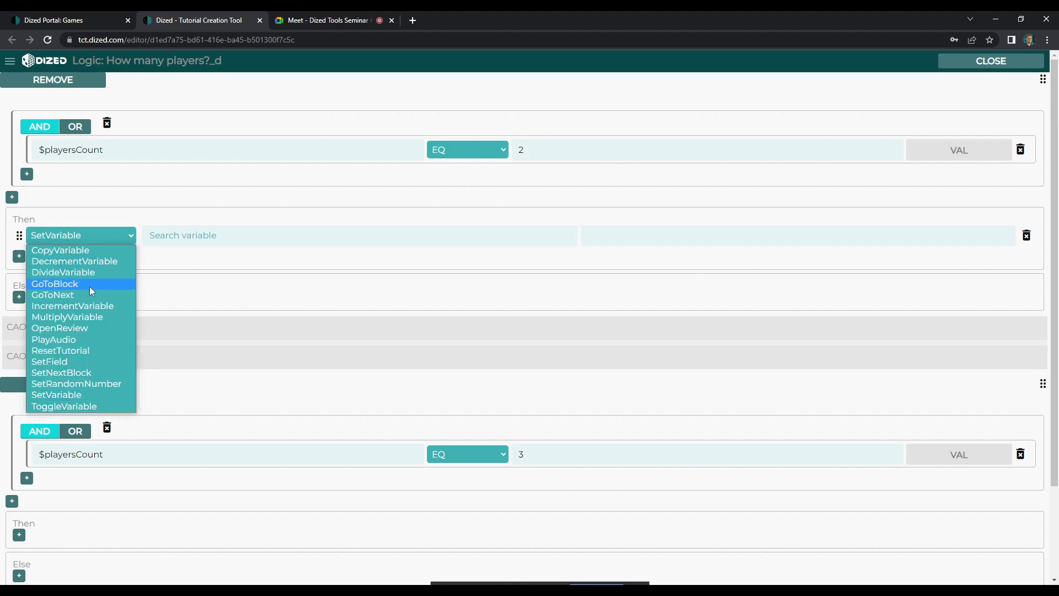
{"action": "left_click", "coordinate": [89, 287]}
{"action": "left_click", "coordinate": [210, 234]}
{"action": "type", "text": "00"}
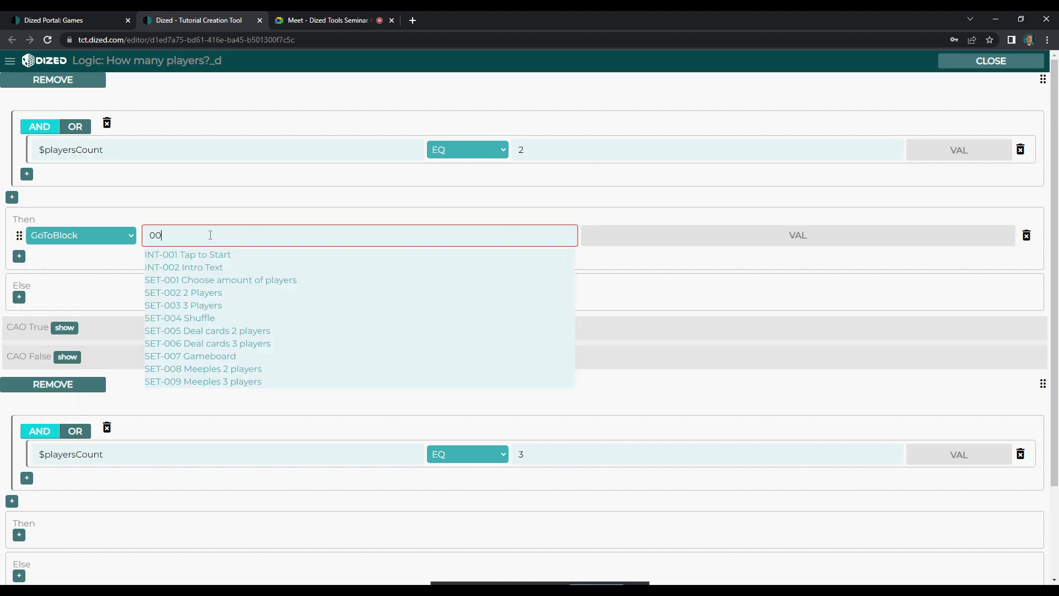
{"action": "left_click", "coordinate": [238, 369]}
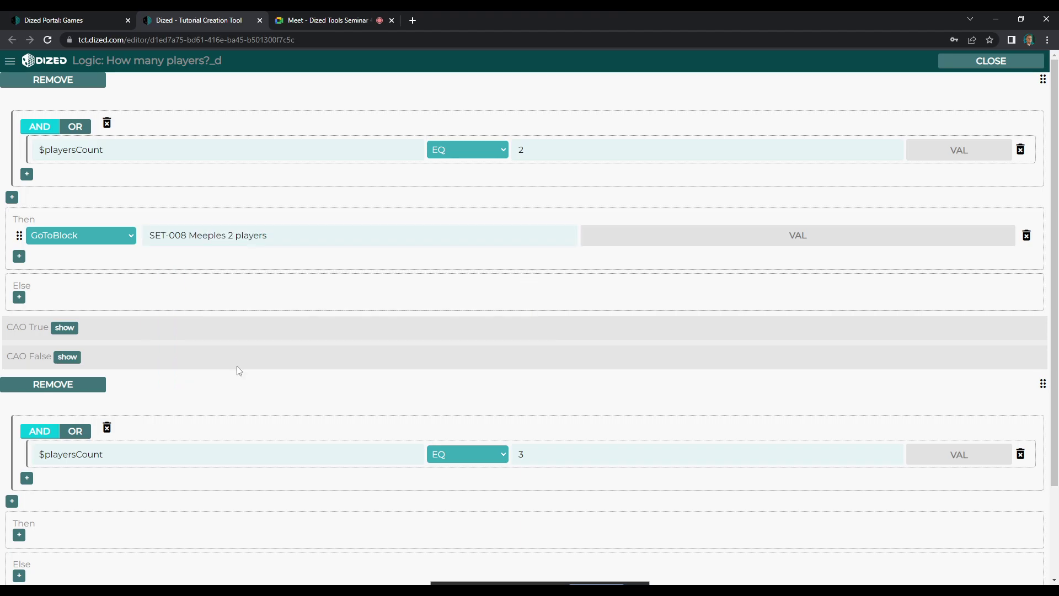
- Add a GoToBlock action to SET-009 Meeples 3 players when $playersCount equals 3, and review both conditions
{"action": "scroll", "coordinate": [166, 381], "scroll_direction": "down", "scroll_amount": 2}
{"action": "scroll", "coordinate": [109, 402], "scroll_direction": "up", "scroll_amount": 1}
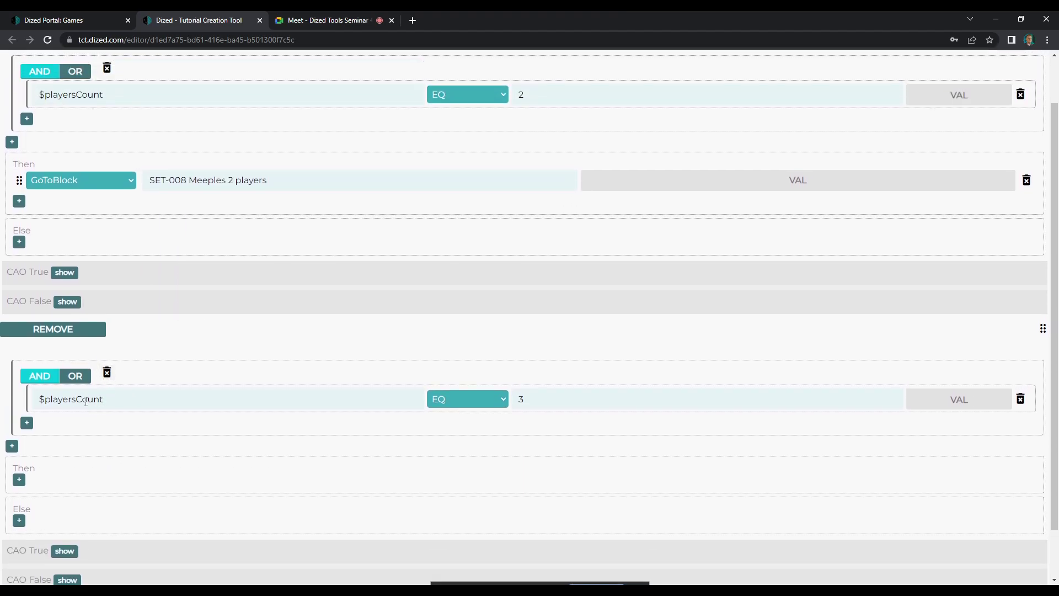
{"action": "scroll", "coordinate": [530, 396], "scroll_direction": "down", "scroll_amount": 1}
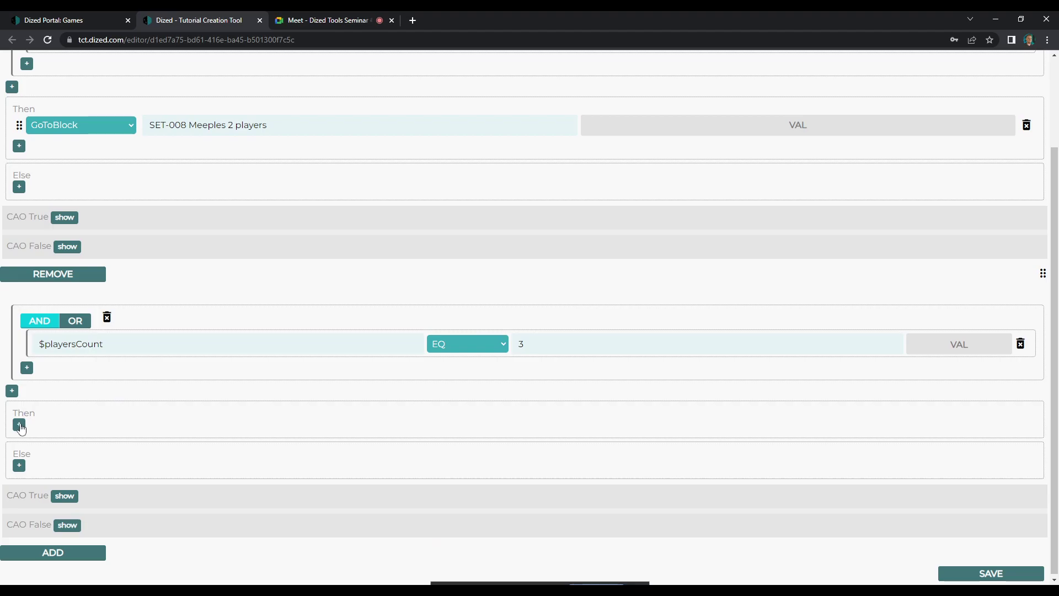
{"action": "left_click", "coordinate": [18, 424]}
{"action": "left_click", "coordinate": [55, 405]}
{"action": "left_click", "coordinate": [65, 450]}
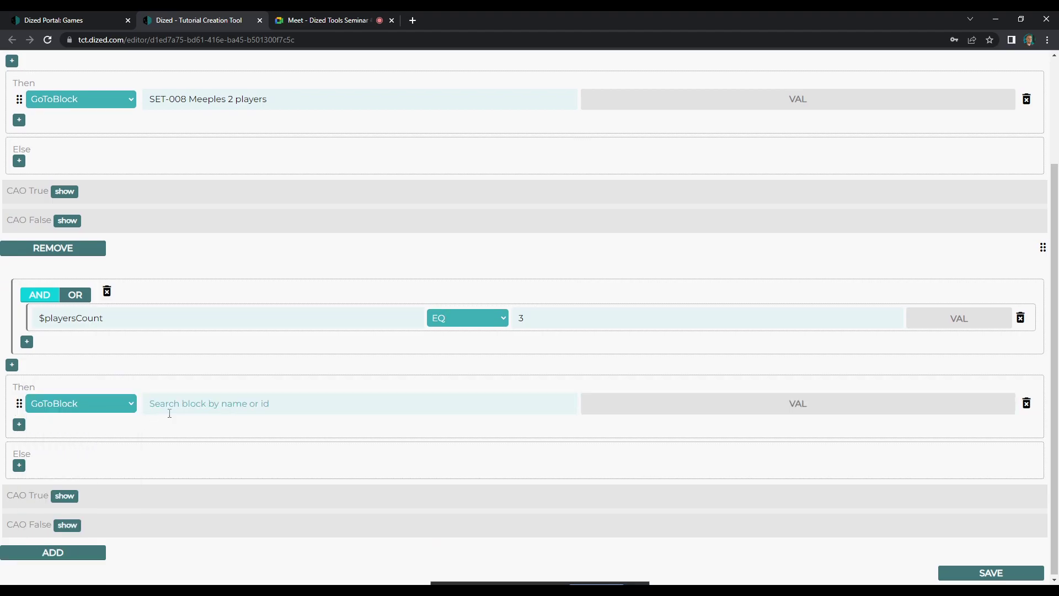
{"action": "left_click", "coordinate": [181, 398]}
{"action": "type", "text": "009"}
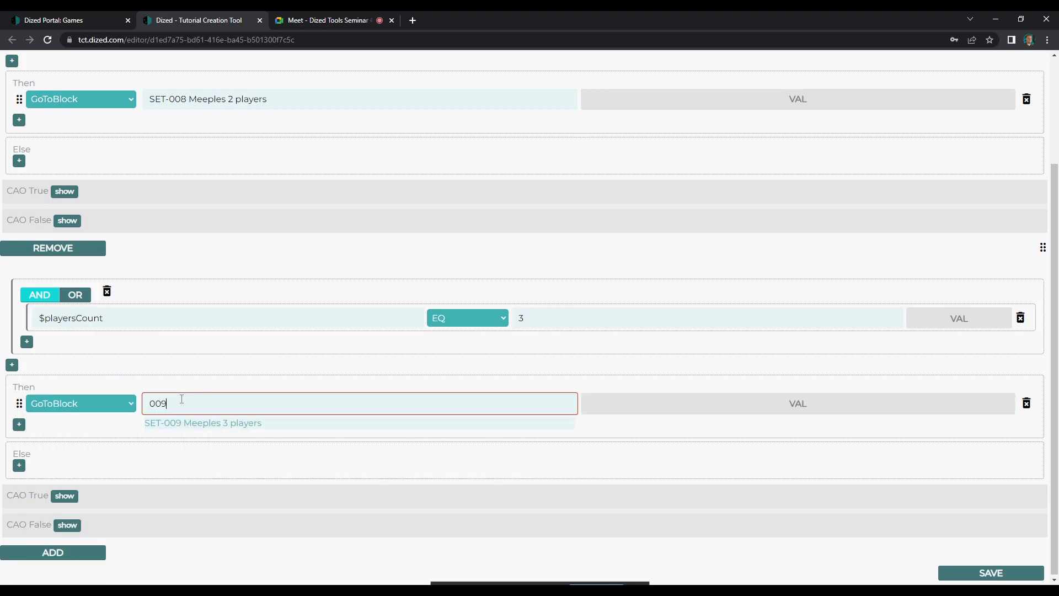
{"action": "left_click", "coordinate": [208, 423]}
{"action": "scroll", "coordinate": [529, 413], "scroll_direction": "up", "scroll_amount": 2}
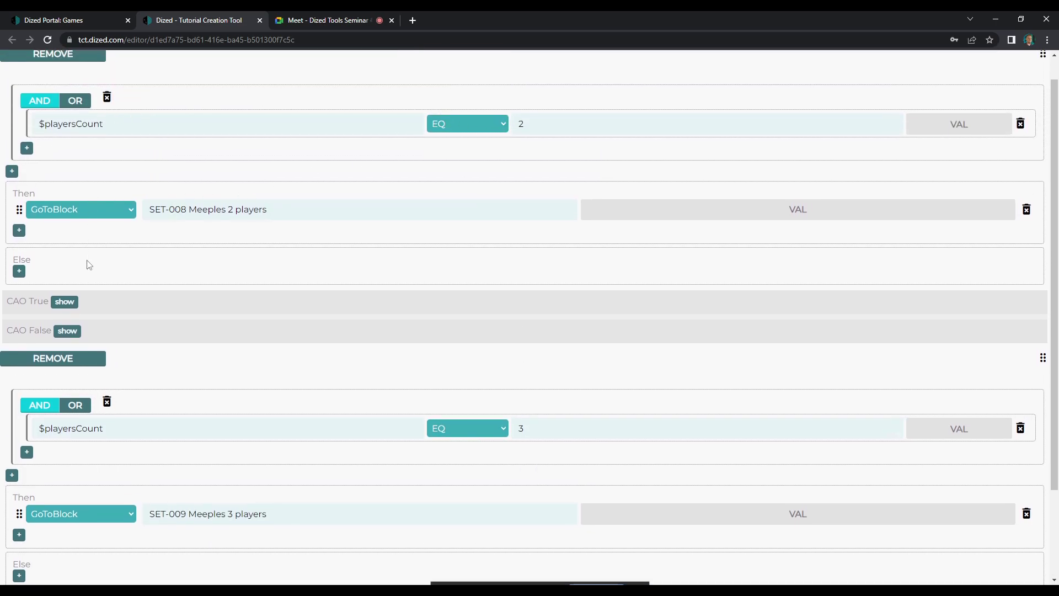
{"action": "scroll", "coordinate": [89, 264], "scroll_direction": "down", "scroll_amount": 2}
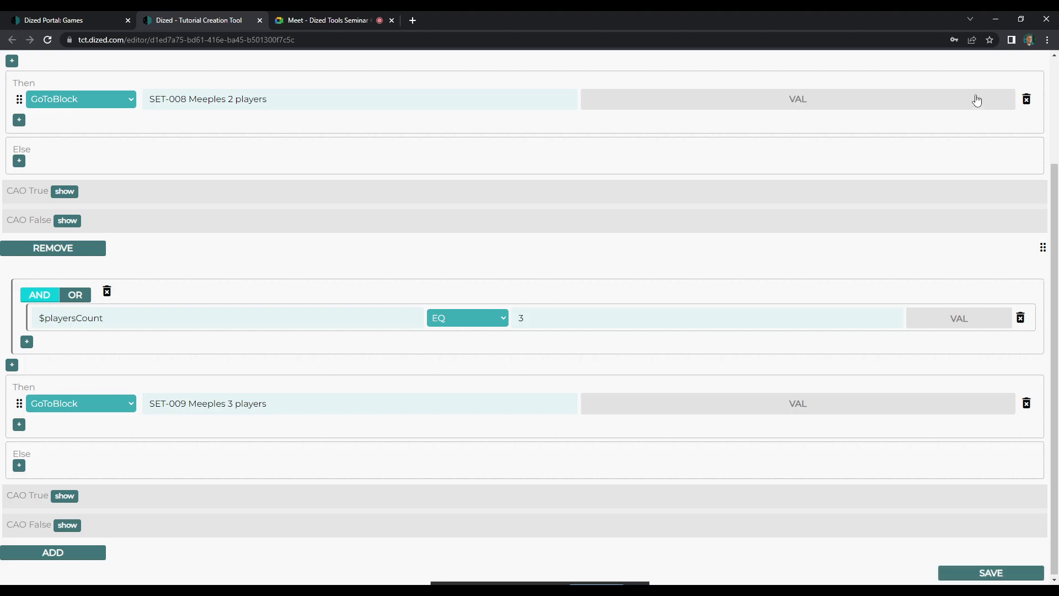
- Close the duplicated logic block and connect SET-007 Gameboard to it
{"action": "scroll", "coordinate": [994, 88], "scroll_direction": "up", "scroll_amount": 2}
{"action": "scroll", "coordinate": [995, 88], "scroll_direction": "up", "scroll_amount": 1}
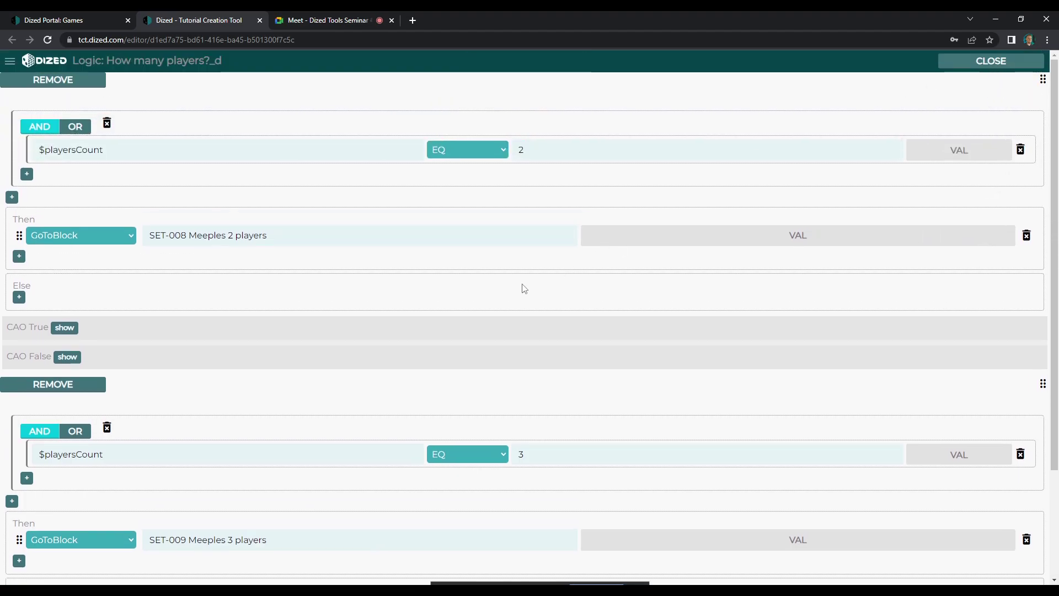
{"action": "left_click", "coordinate": [997, 65]}
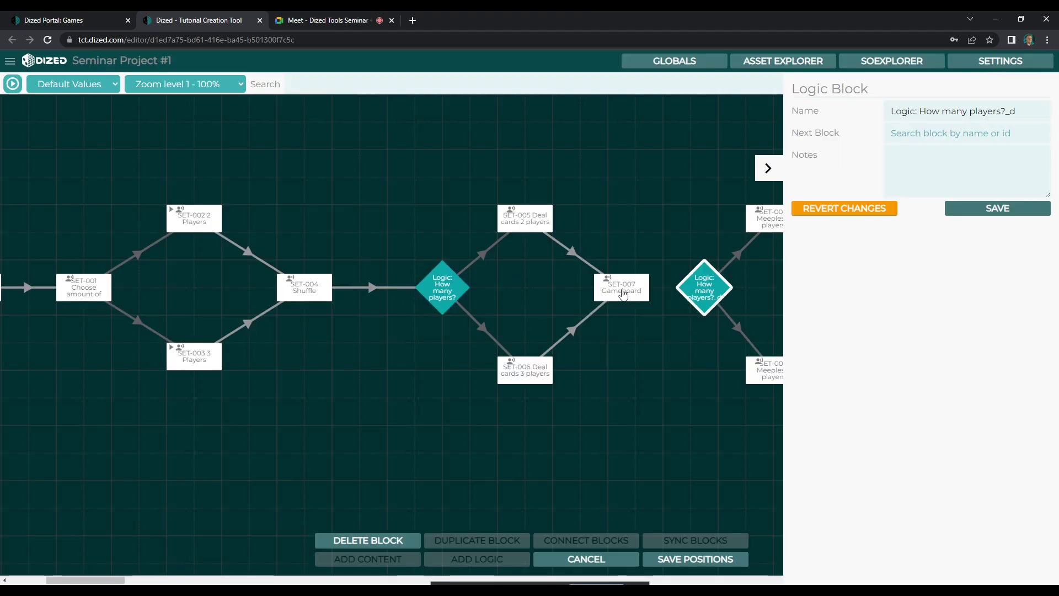
{"action": "left_click", "coordinate": [623, 294]}
{"action": "left_click", "coordinate": [697, 292], "text": "shift"}
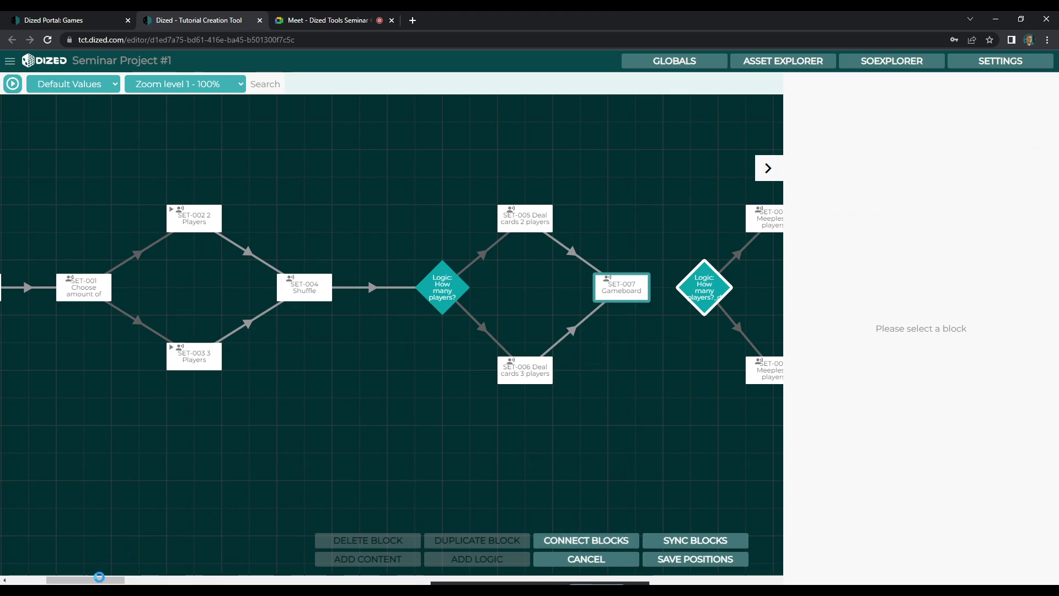
{"action": "left_click_drag", "start_coordinate": [96, 581], "coordinate": [126, 581]}
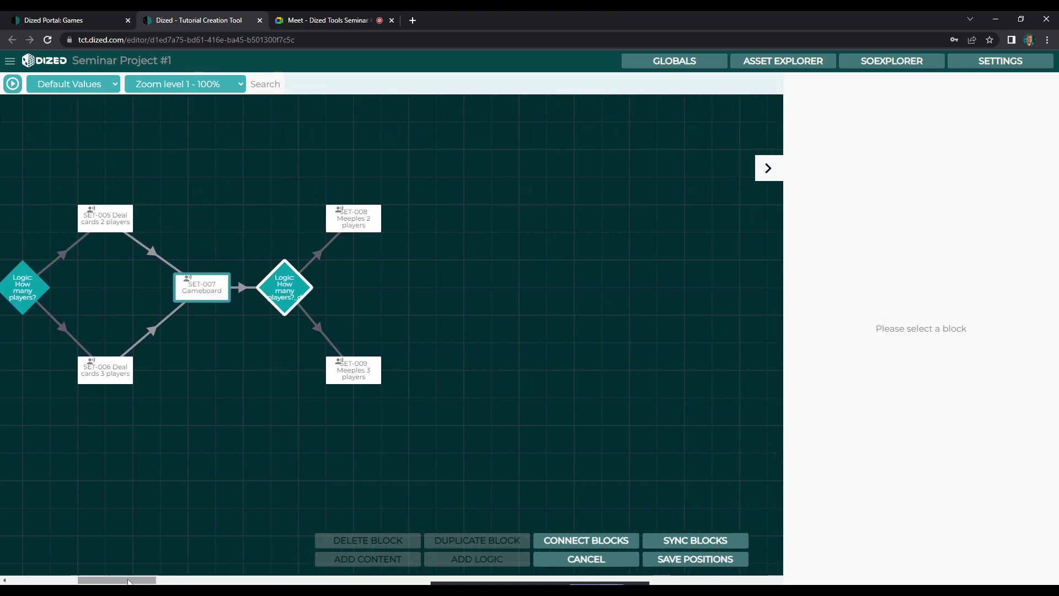
- Shift SET-007 Gameboard and its following logic block slightly toward the Meeples blocks, and rename that logic block "Logic: How many meeples?"
{"action": "left_click", "coordinate": [307, 298]}
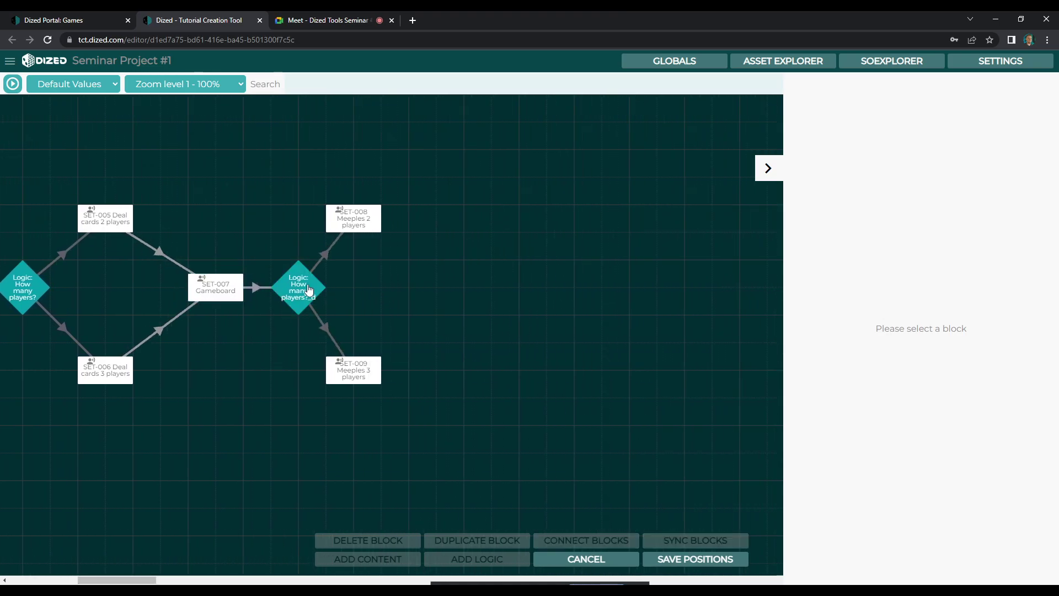
{"action": "left_click_drag", "start_coordinate": [1016, 112], "coordinate": [921, 118]}
{"action": "type", "text": "How many meeples?"}
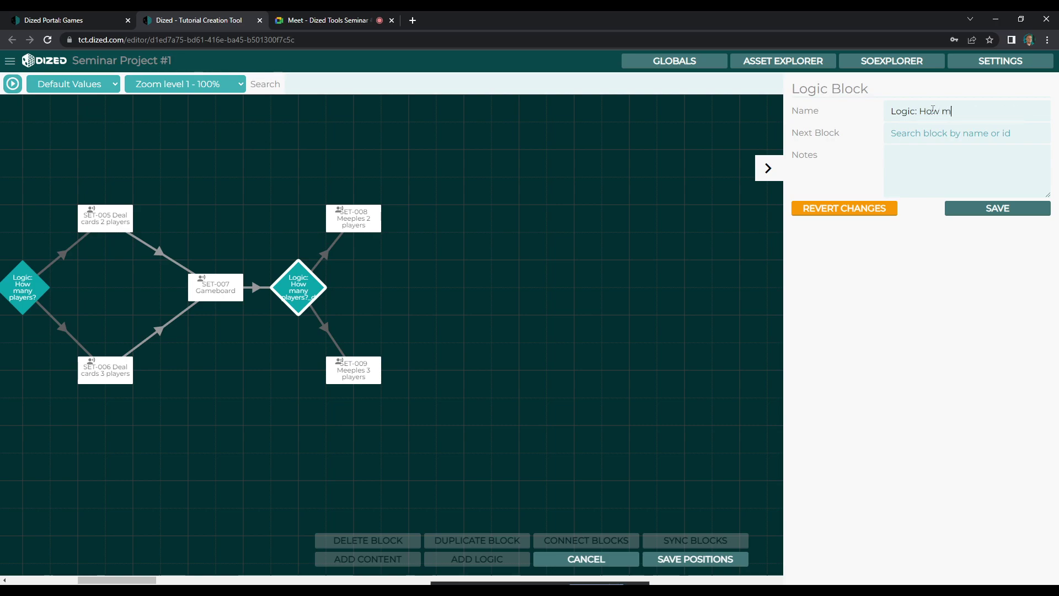
{"action": "left_click", "coordinate": [992, 210]}
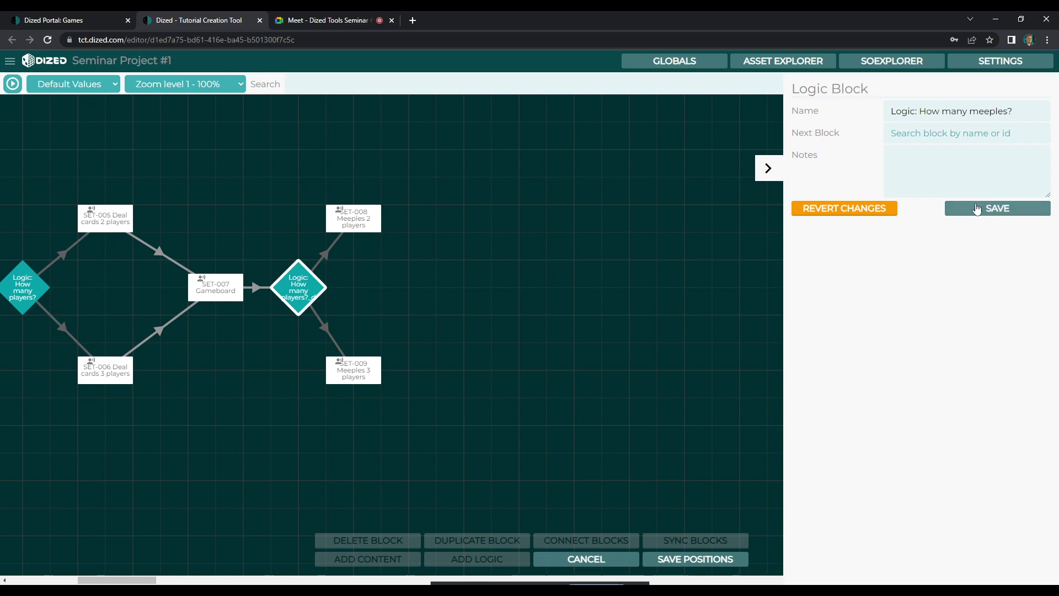
- Move the SET-008 and SET-009 Meeples blocks slightly further from the logic block and save the block positions
{"action": "left_click", "coordinate": [764, 172]}
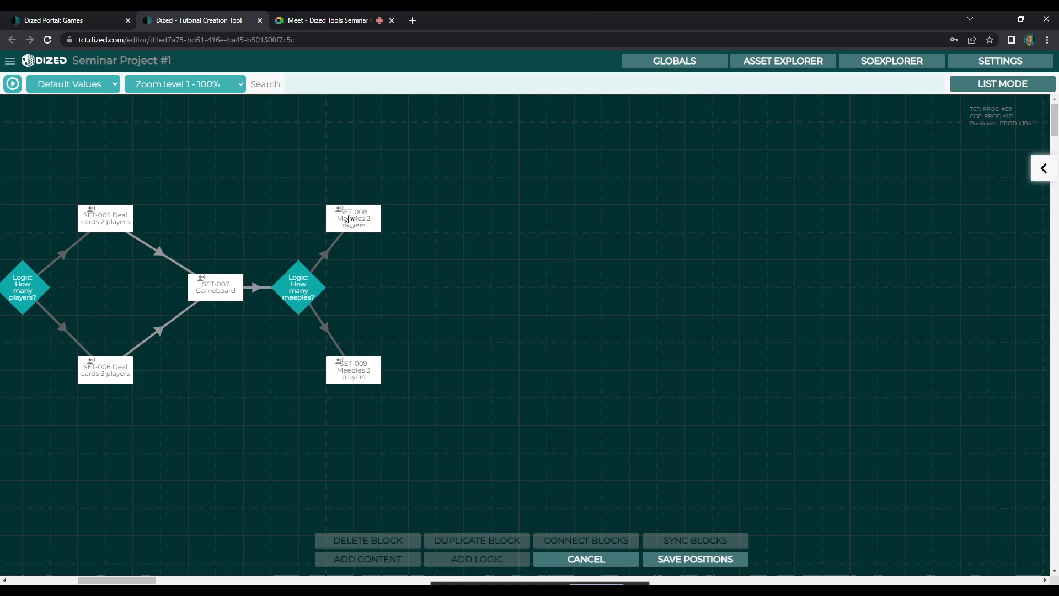
{"action": "left_click_drag", "start_coordinate": [349, 219], "coordinate": [377, 220]}
{"action": "left_click_drag", "start_coordinate": [349, 374], "coordinate": [376, 374]}
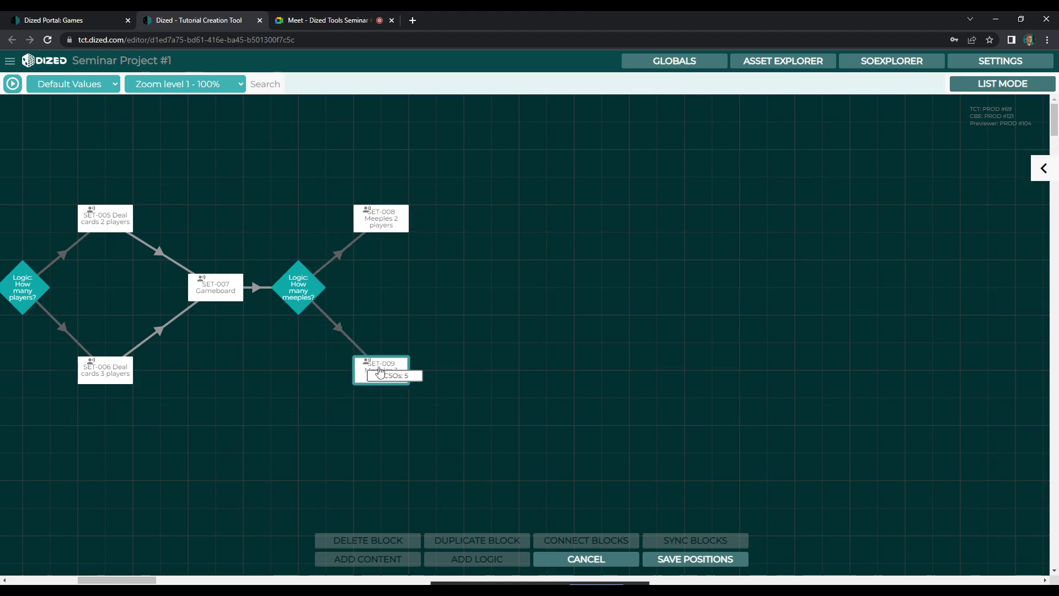
{"action": "left_click", "coordinate": [657, 558]}
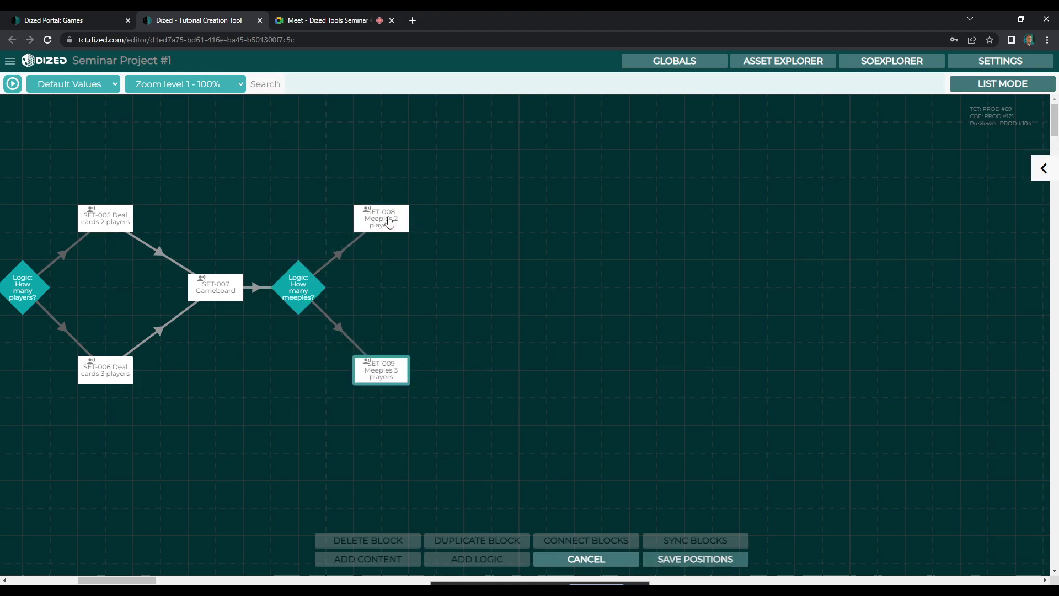
- Duplicate SET-009 Meeples 3 players with Smart Object positions synced and block links cleared, placing the copy beyond the original
{"action": "left_click", "coordinate": [385, 367]}
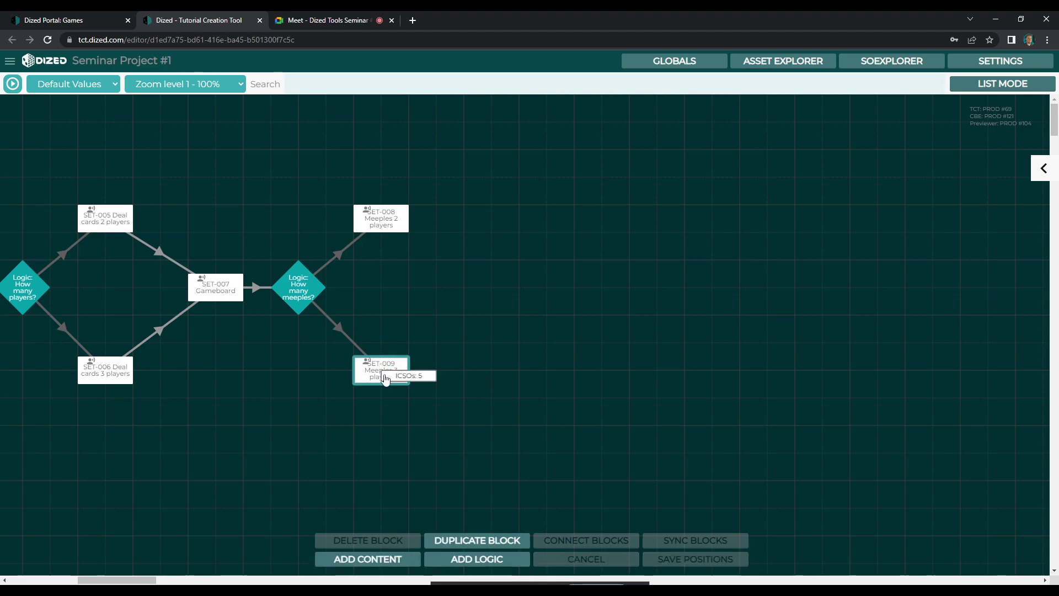
{"action": "left_click", "coordinate": [491, 367]}
{"action": "left_click", "coordinate": [355, 374]}
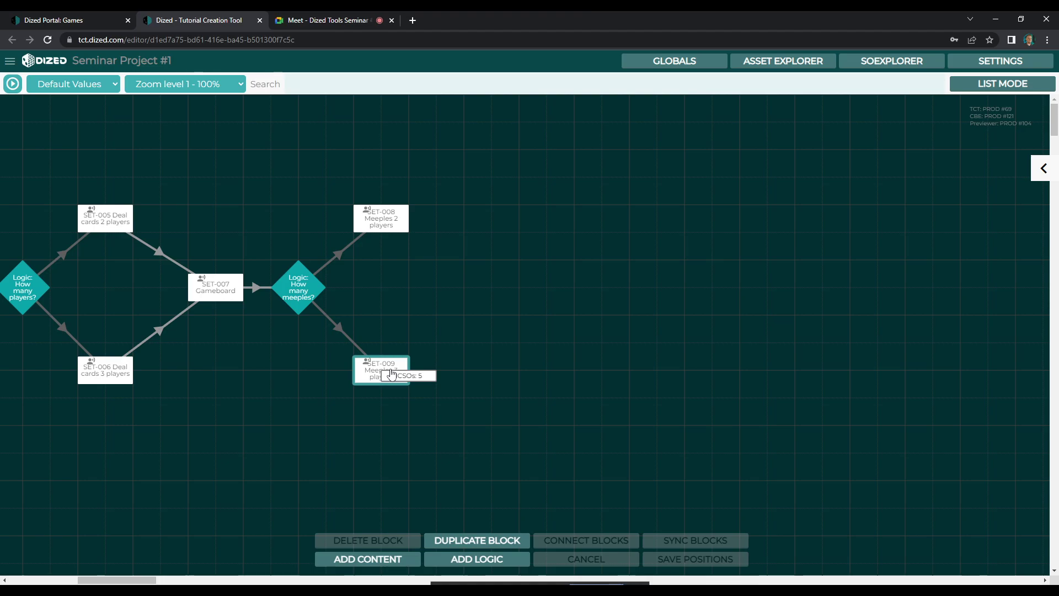
{"action": "left_click", "coordinate": [474, 540]}
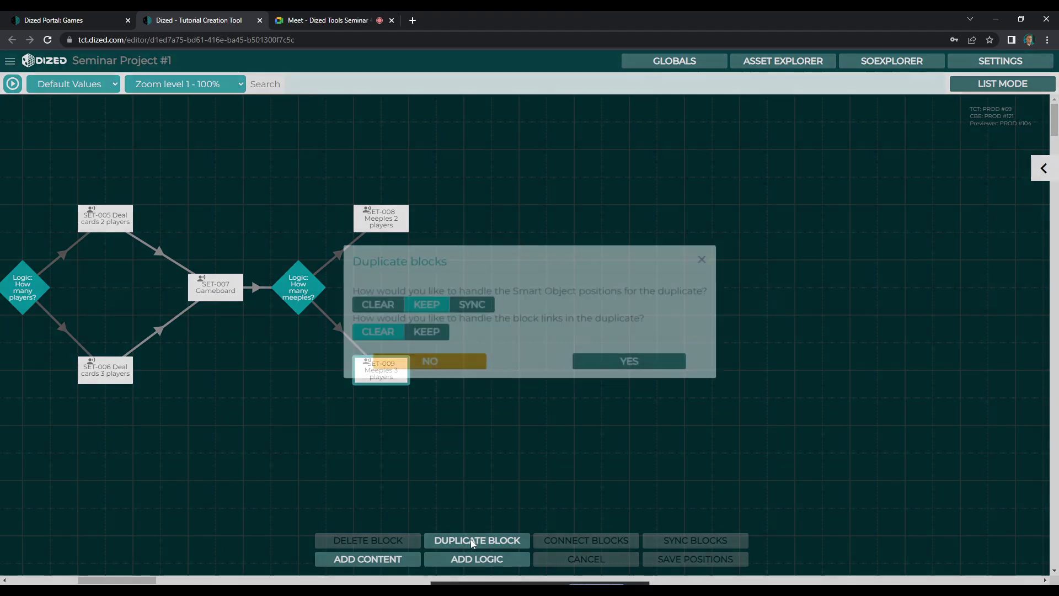
{"action": "left_click", "coordinate": [474, 312]}
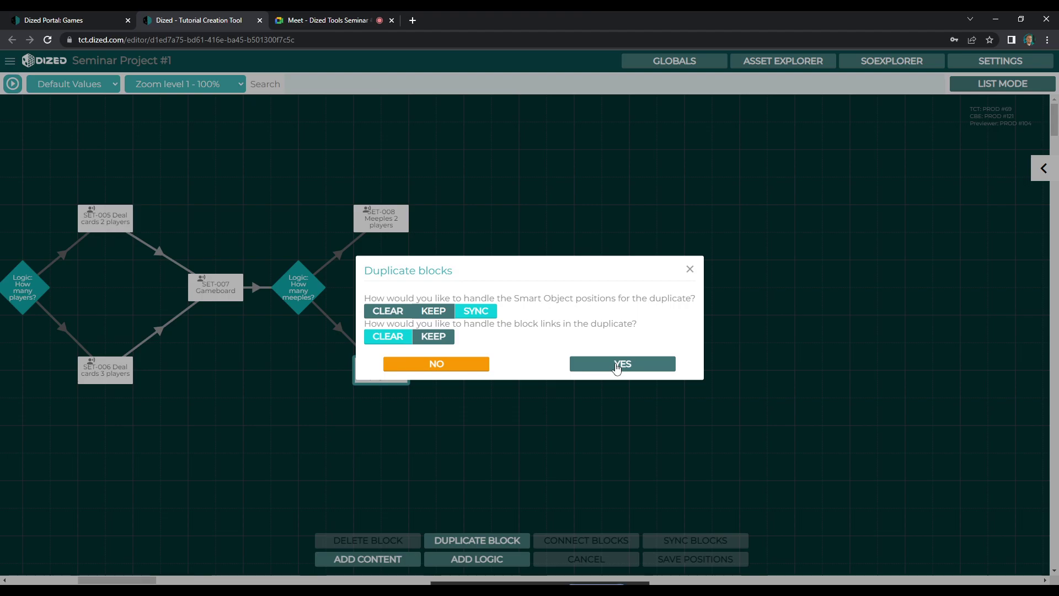
{"action": "left_click", "coordinate": [482, 368]}
- Open the duplicated SET-009 scene and delete the green arrow ring around the meeples
{"action": "double_click", "coordinate": [514, 341]}
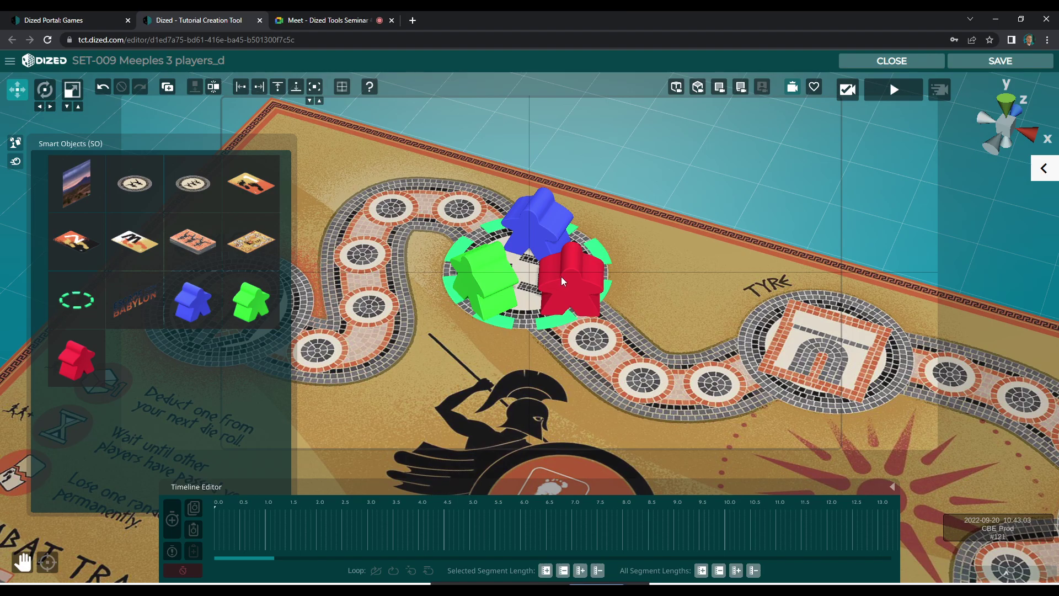
{"action": "left_click", "coordinate": [539, 322]}
{"action": "left_click", "coordinate": [538, 323]}
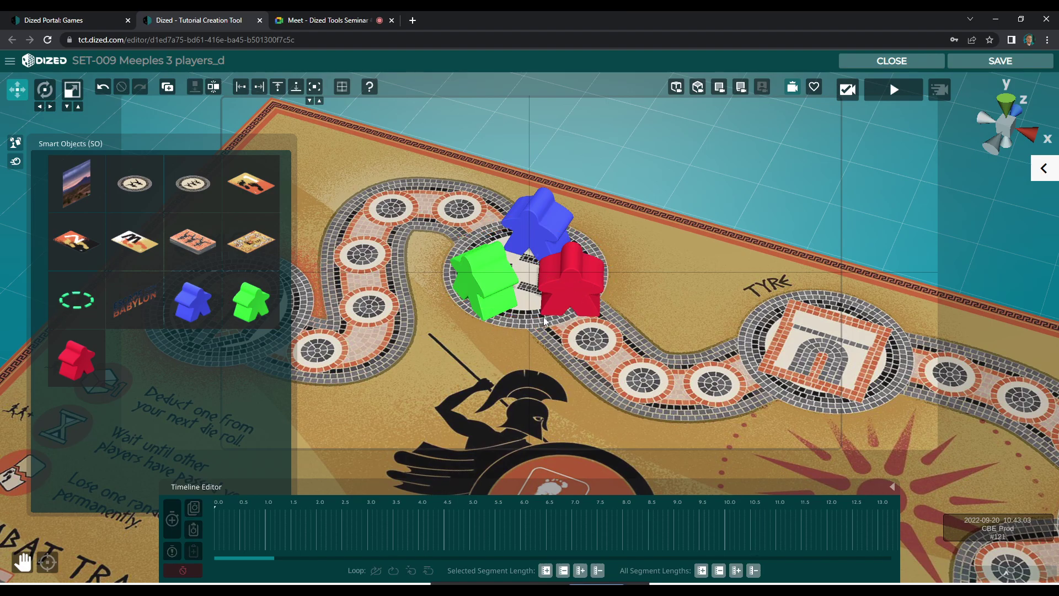
- Record a camera animation ending on the whole gameboard, extend its segment to 3.5 seconds, and close the scene
{"action": "scroll", "coordinate": [557, 298], "scroll_direction": "down", "scroll_amount": 5}
{"action": "scroll", "coordinate": [594, 167], "scroll_direction": "up", "scroll_amount": 5}
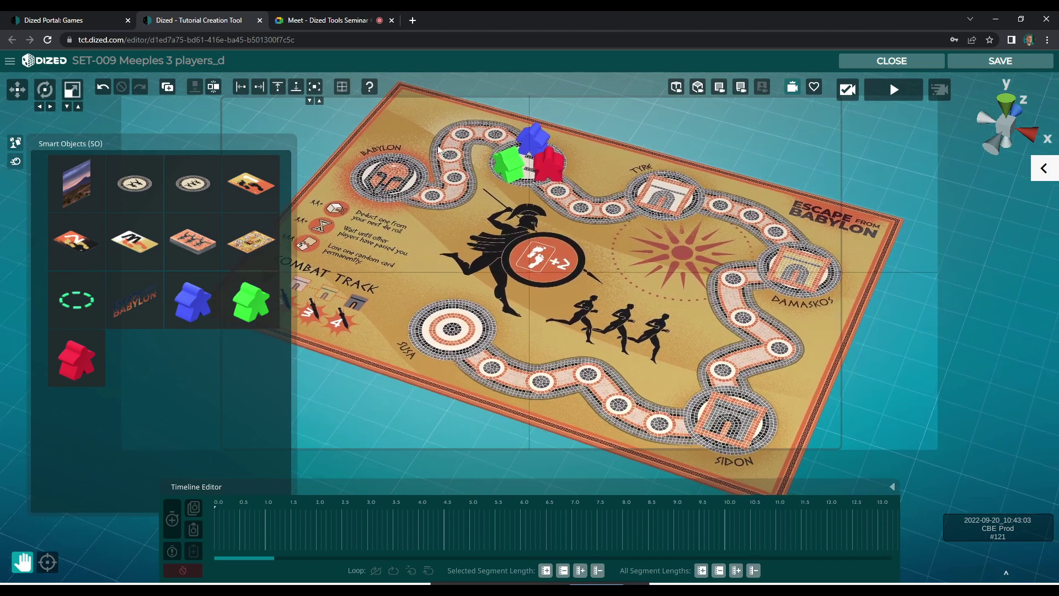
{"action": "left_click", "coordinate": [16, 142]}
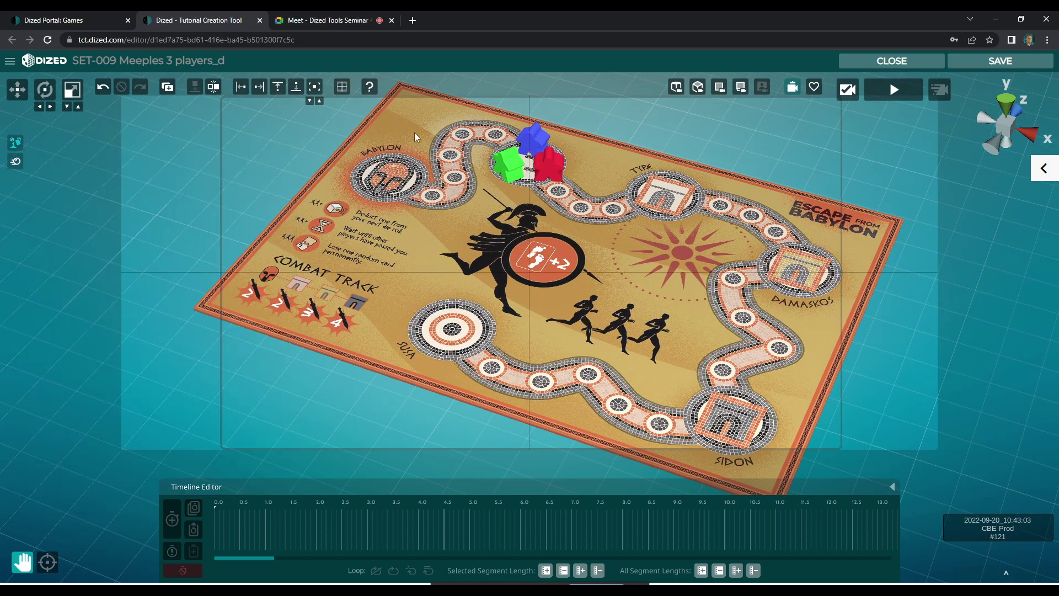
{"action": "left_click", "coordinate": [846, 92]}
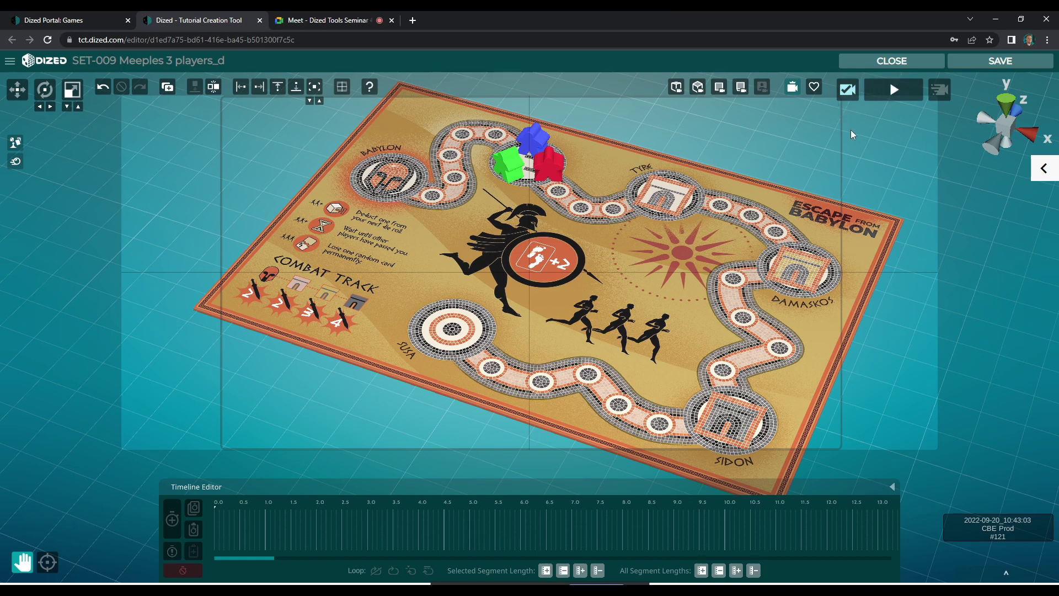
{"action": "left_click", "coordinate": [936, 92]}
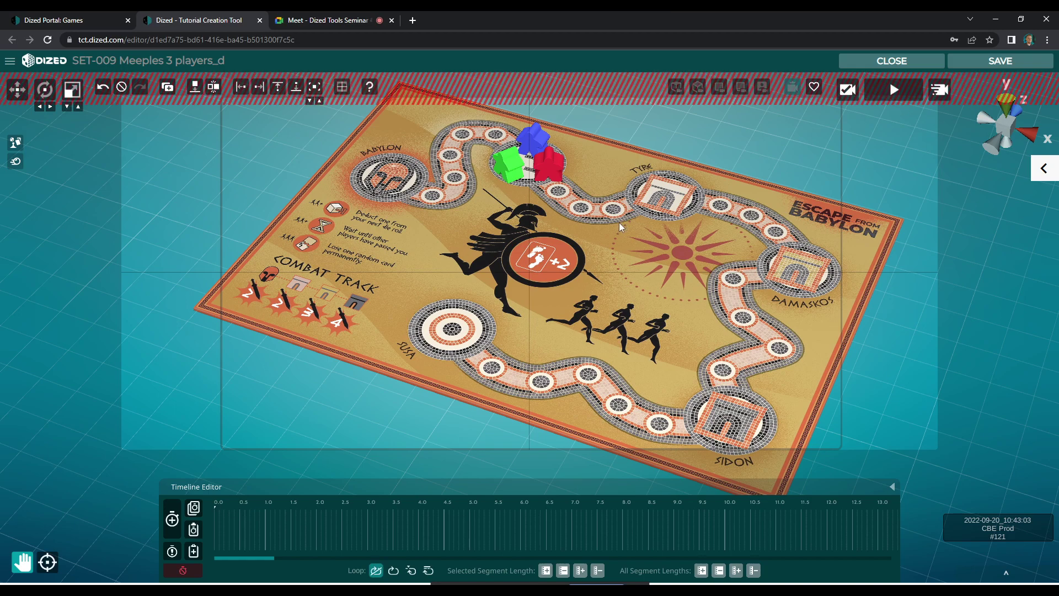
{"action": "left_click", "coordinate": [175, 524]}
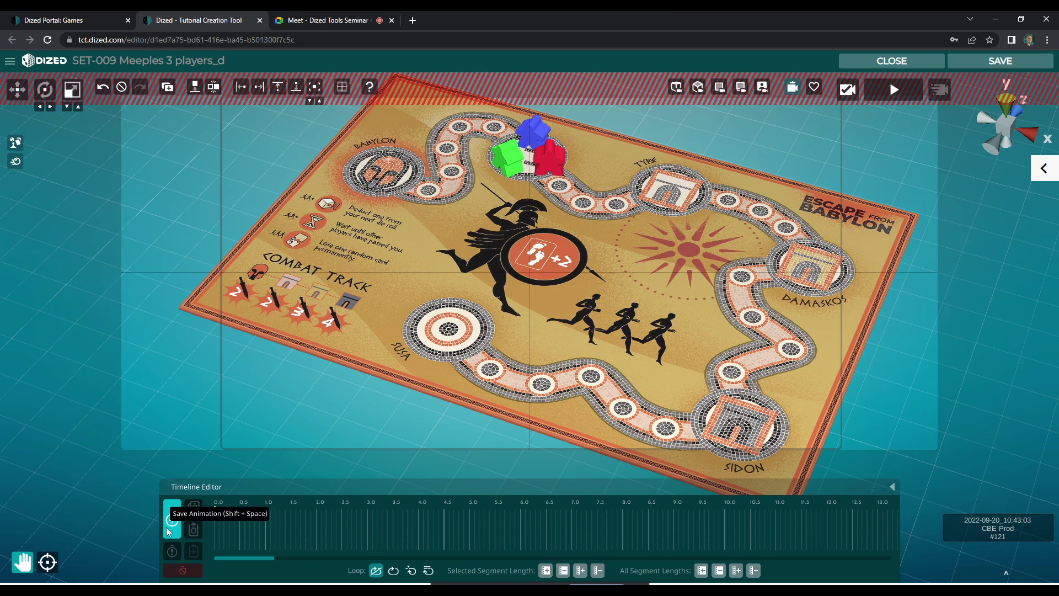
{"action": "left_click", "coordinate": [261, 529]}
{"action": "left_click_drag", "start_coordinate": [267, 532], "coordinate": [394, 533]}
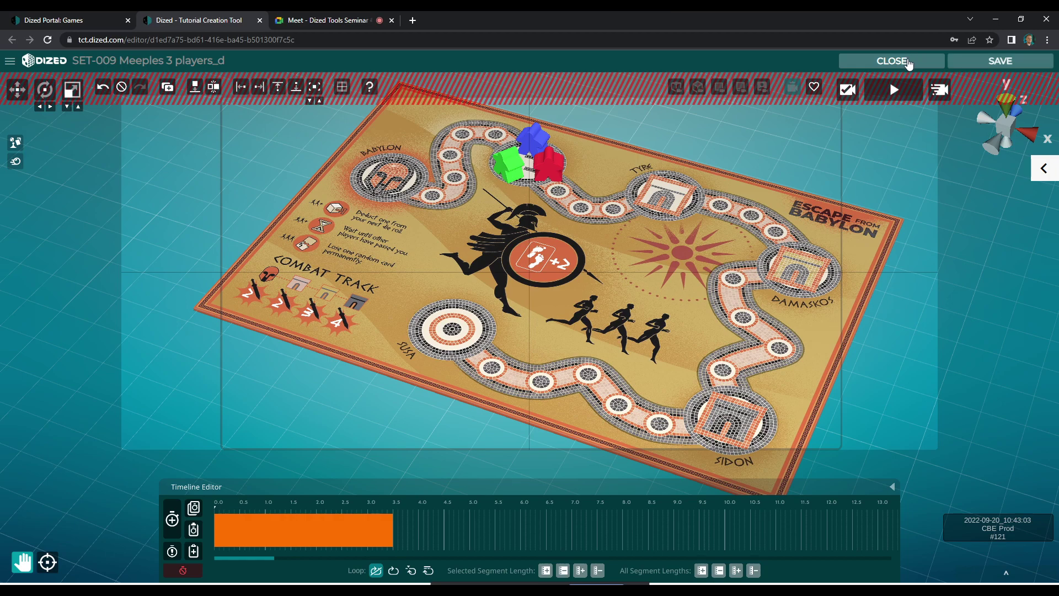
{"action": "left_click", "coordinate": [907, 61]}
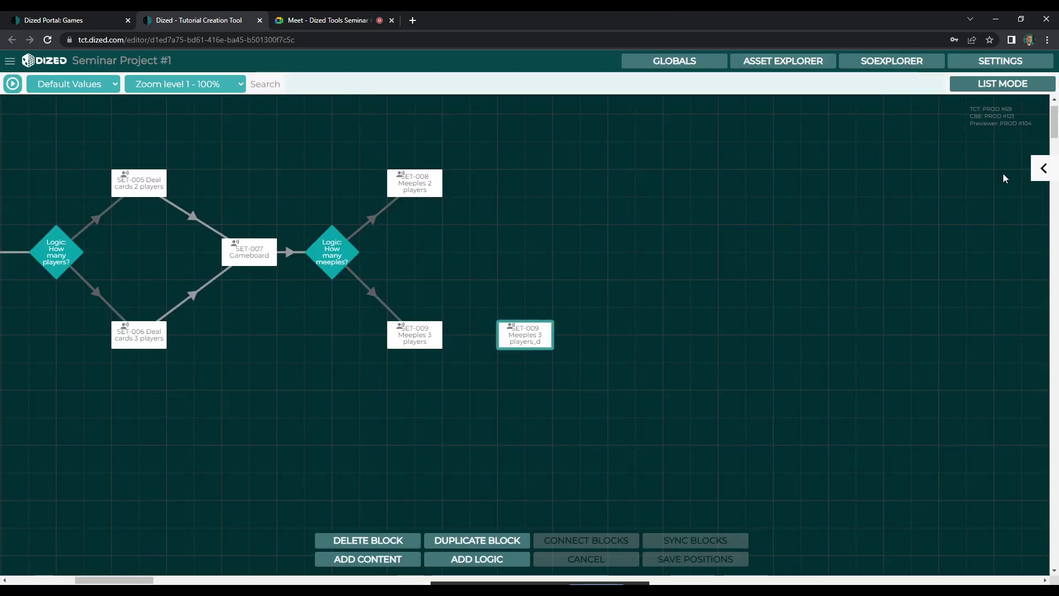
- Set the duplicated block's subtitle to "Setup complete!" and its Autoplay to True, and save the block
{"action": "left_click", "coordinate": [1043, 168]}
{"action": "left_click_drag", "start_coordinate": [962, 316], "coordinate": [813, 312]}
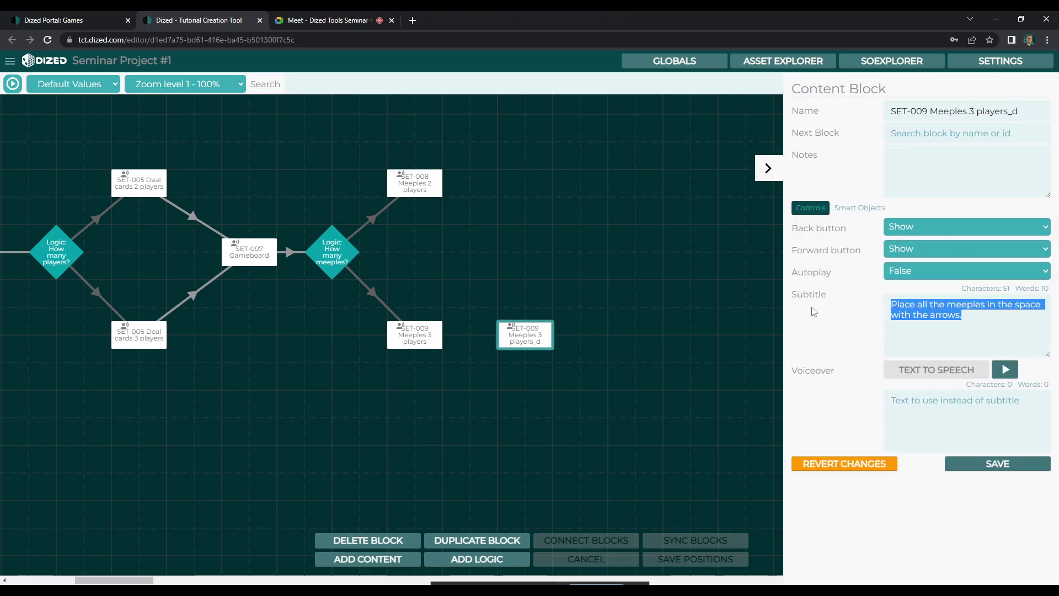
{"action": "type", "text": "Ste"}
{"action": "key", "text": "BackSpace"}
{"action": "key", "text": "BackSpace"}
{"action": "type", "text": "etup complete"}
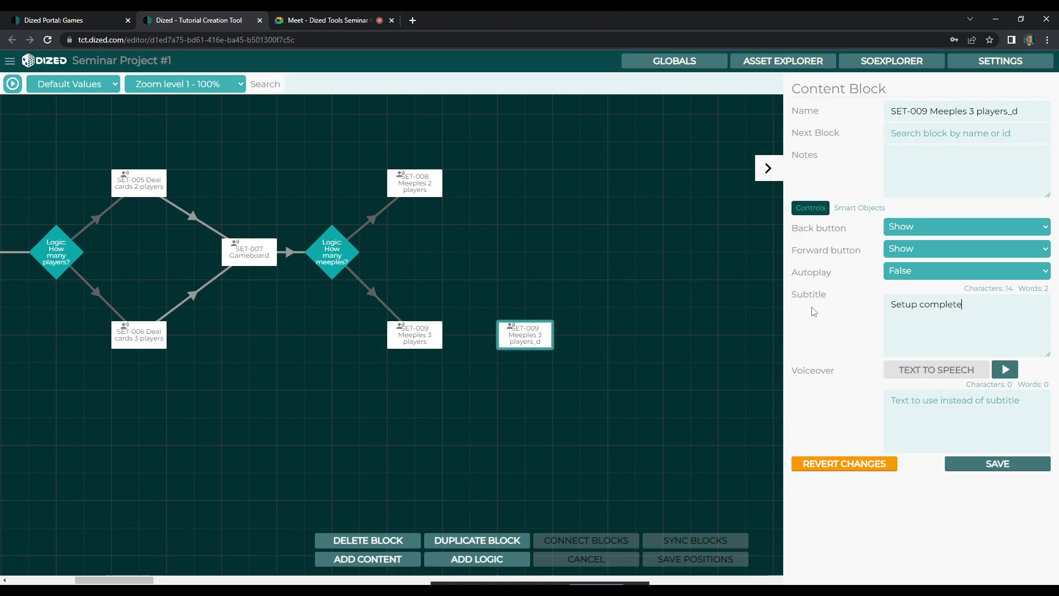
{"action": "left_click", "coordinate": [919, 270]}
{"action": "left_click", "coordinate": [913, 282]}
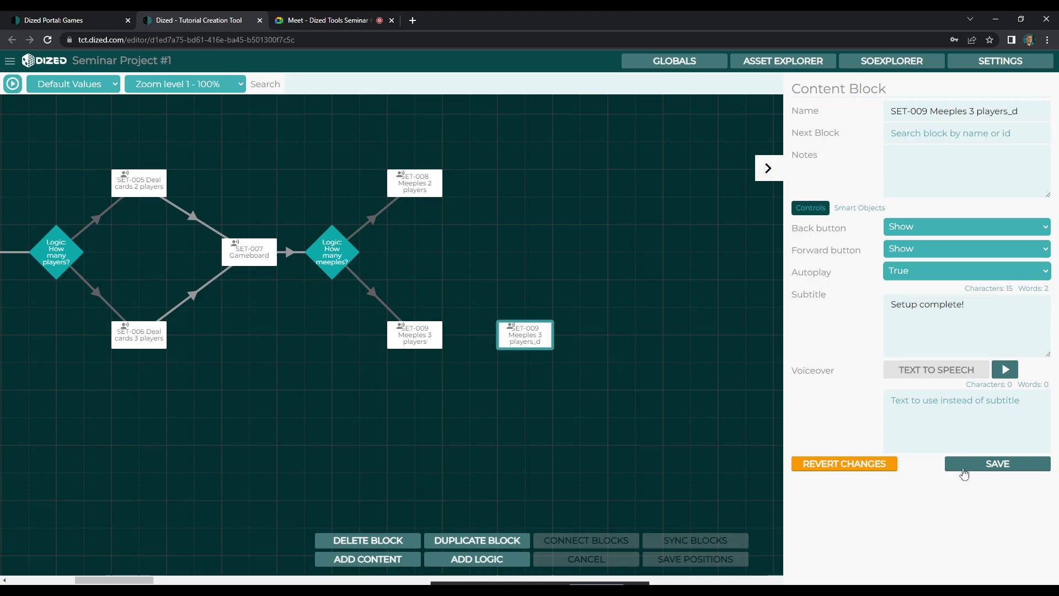
{"action": "left_click", "coordinate": [970, 470]}
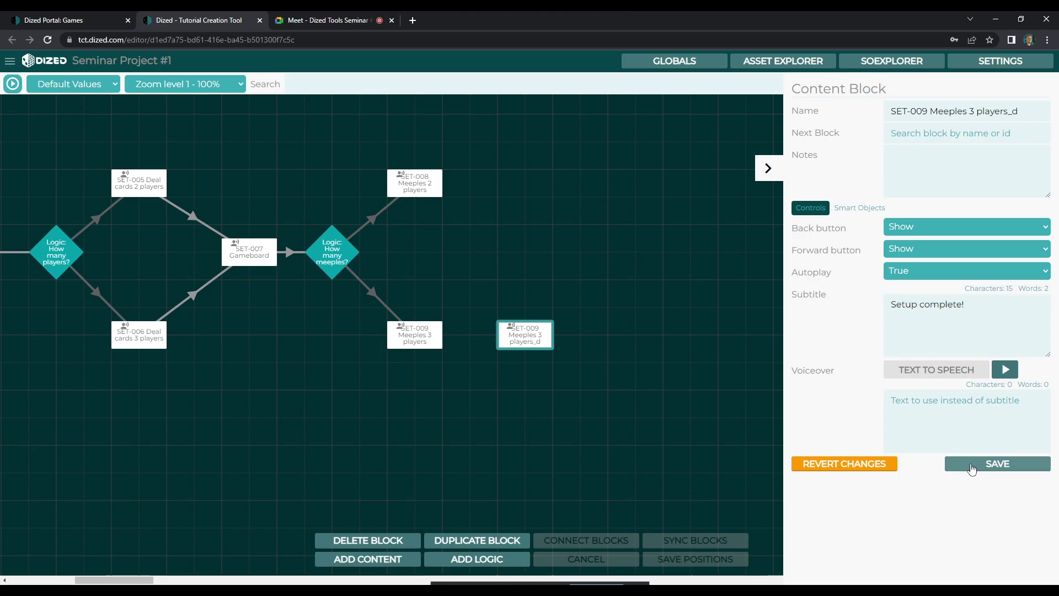
- Try to sync the ICSOs from SET-009 Meeples 3 players to its duplicate, and delete the duplicated block
{"action": "left_click", "coordinate": [456, 336]}
{"action": "left_click", "coordinate": [433, 340]}
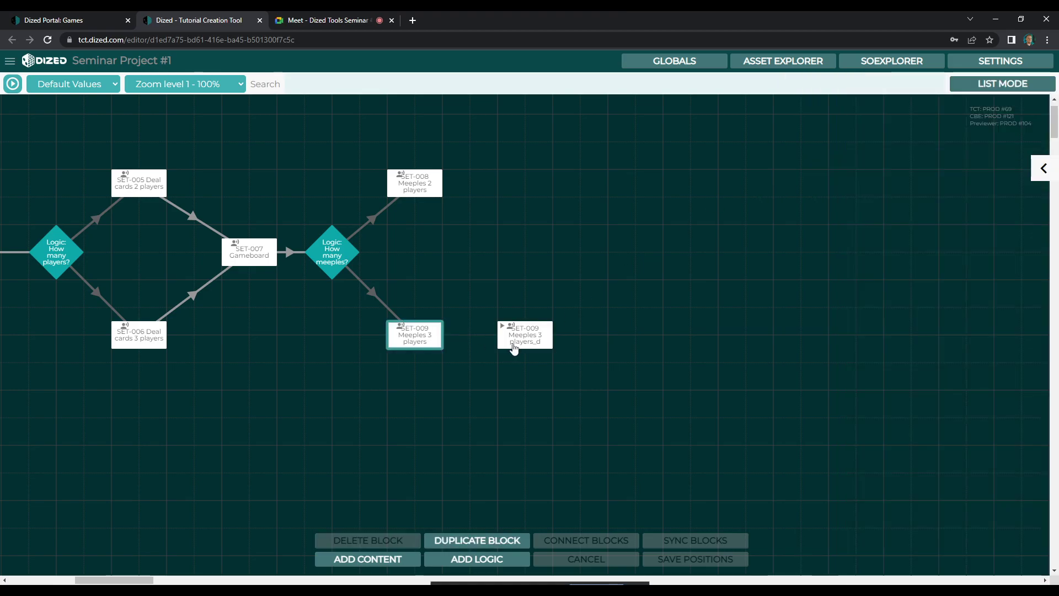
{"action": "left_click", "coordinate": [513, 344], "text": "ctrl"}
{"action": "left_click", "coordinate": [703, 536]}
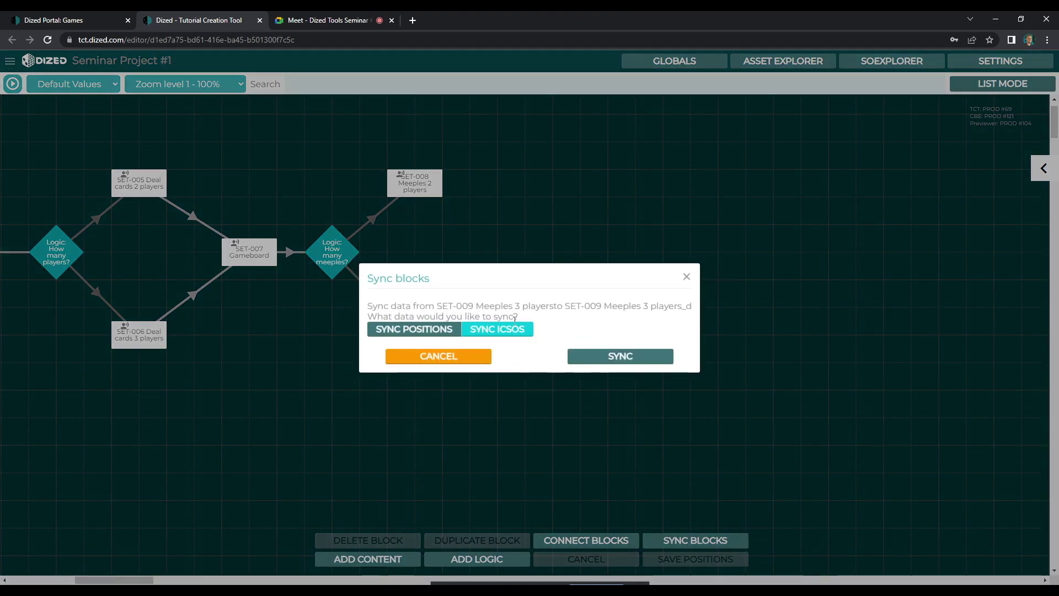
{"action": "left_click", "coordinate": [621, 358]}
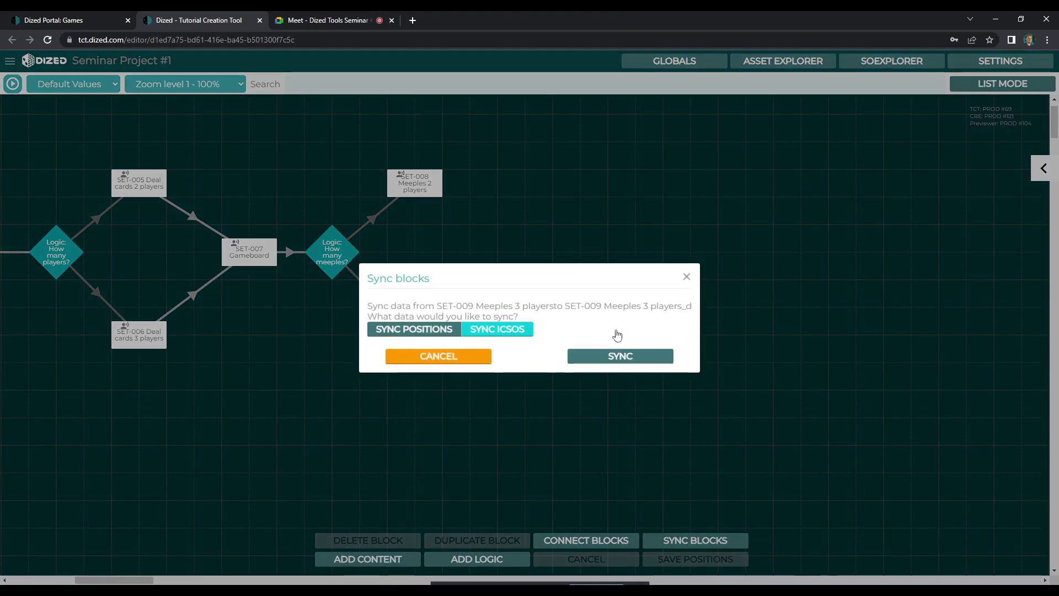
{"action": "left_click", "coordinate": [631, 357]}
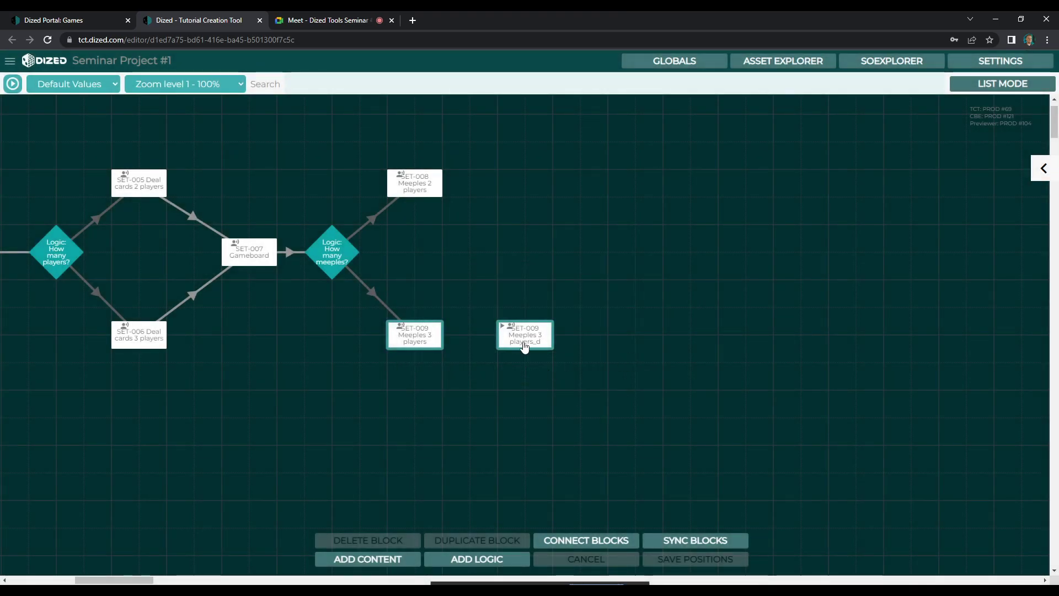
{"action": "left_click", "coordinate": [524, 336]}
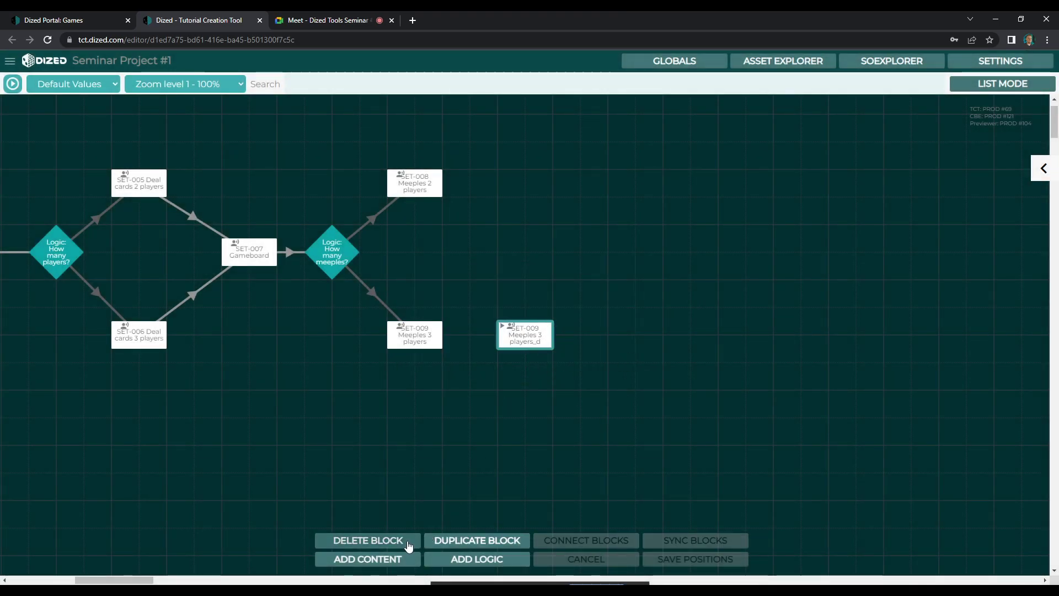
{"action": "left_click", "coordinate": [388, 541]}
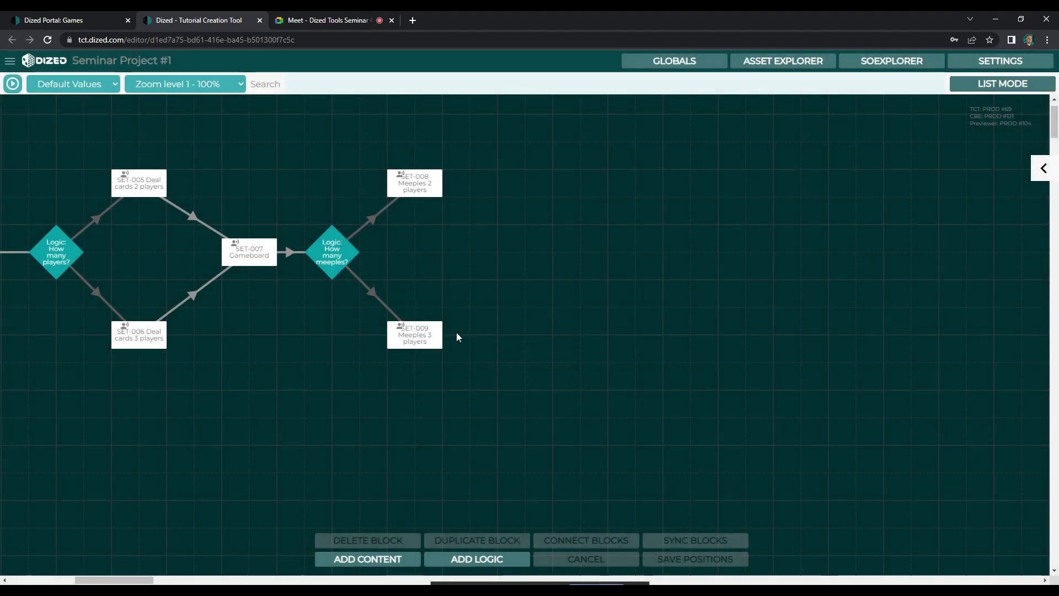
- Duplicate the SET-009 Meeples 3 players block with Smart Object positions set to Sync and block links set to Clear
{"action": "left_click", "coordinate": [434, 339]}
{"action": "left_click", "coordinate": [459, 543]}
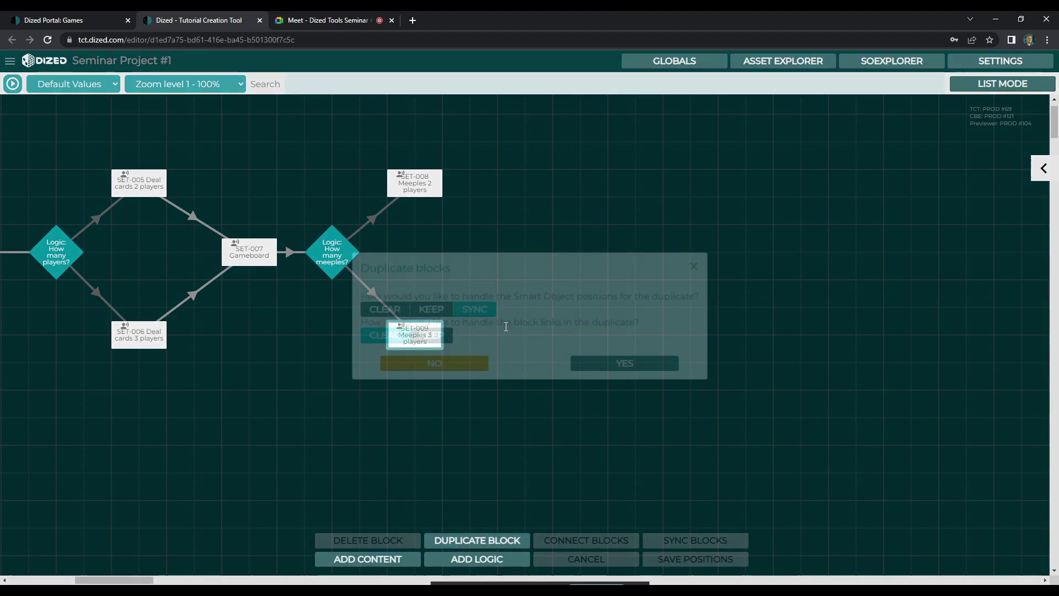
{"action": "left_click", "coordinate": [476, 312]}
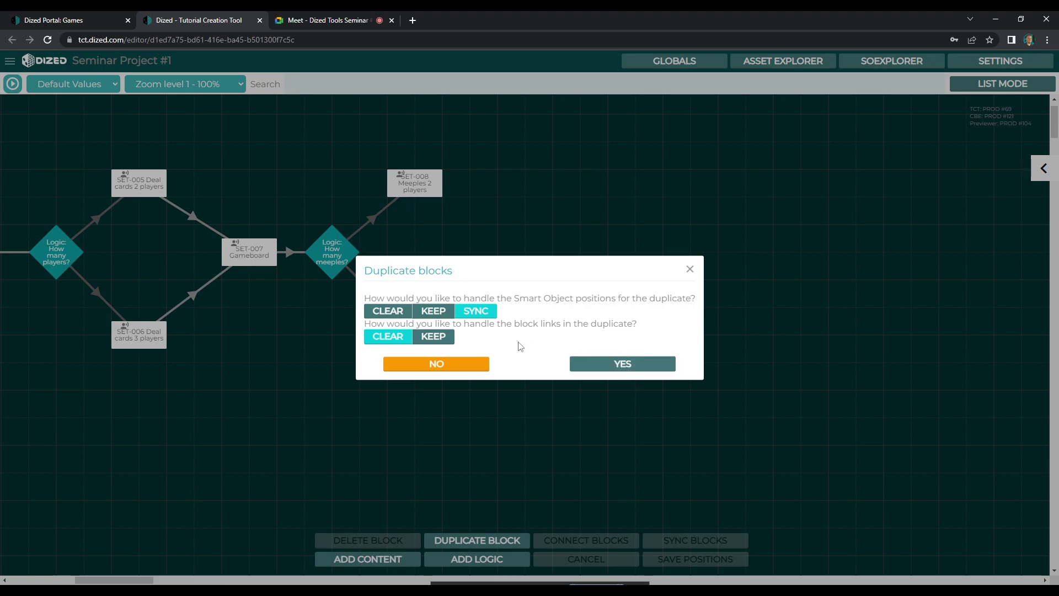
{"action": "key", "text": "Return"}
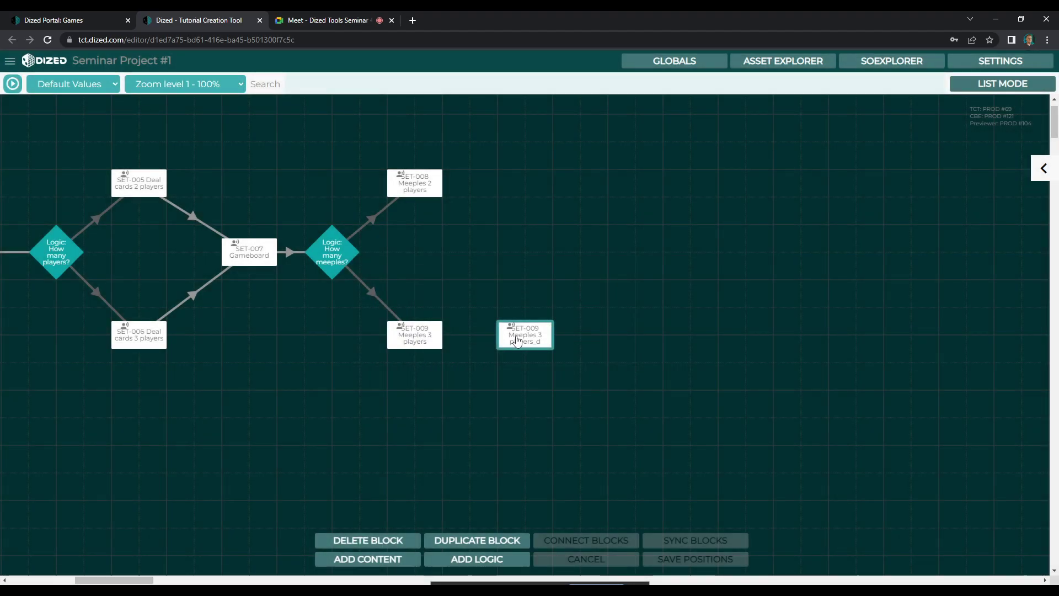
- Open the duplicated block's scene and delete the green arrow ring around the meeples
{"action": "double_click", "coordinate": [516, 338]}
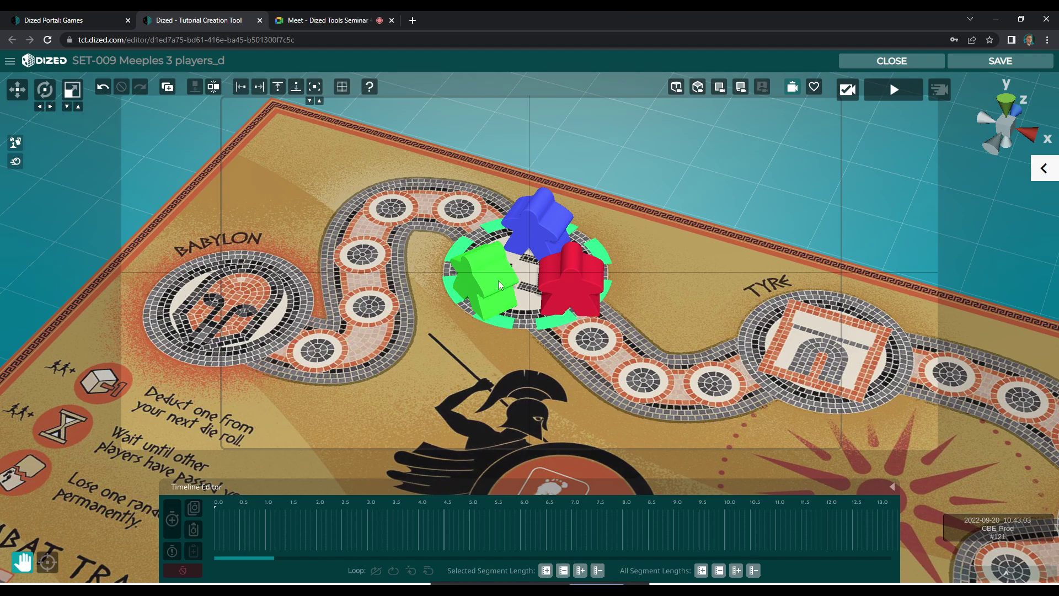
{"action": "left_click", "coordinate": [509, 328]}
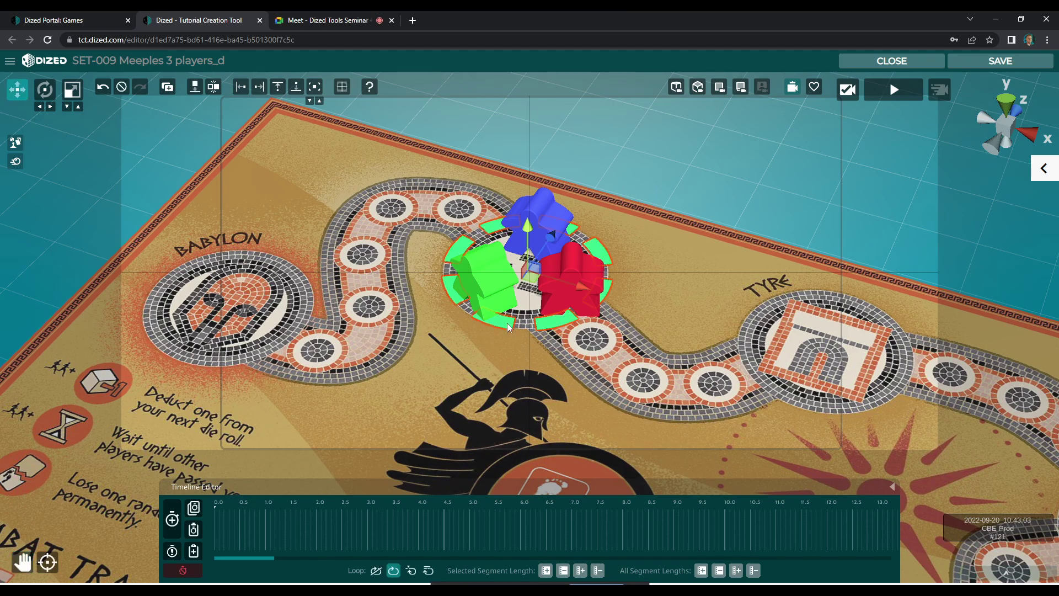
{"action": "left_click", "coordinate": [631, 172]}
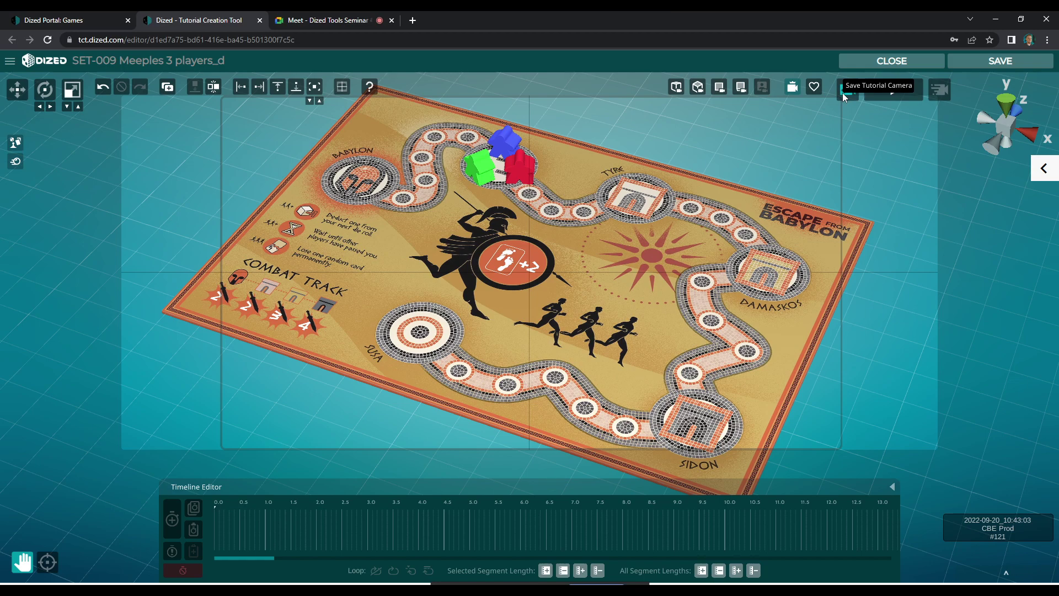
- Record a camera motion over the whole gameboard with segments ending at 3.0 and 5.0 seconds, and close the scene
{"action": "left_click", "coordinate": [937, 95]}
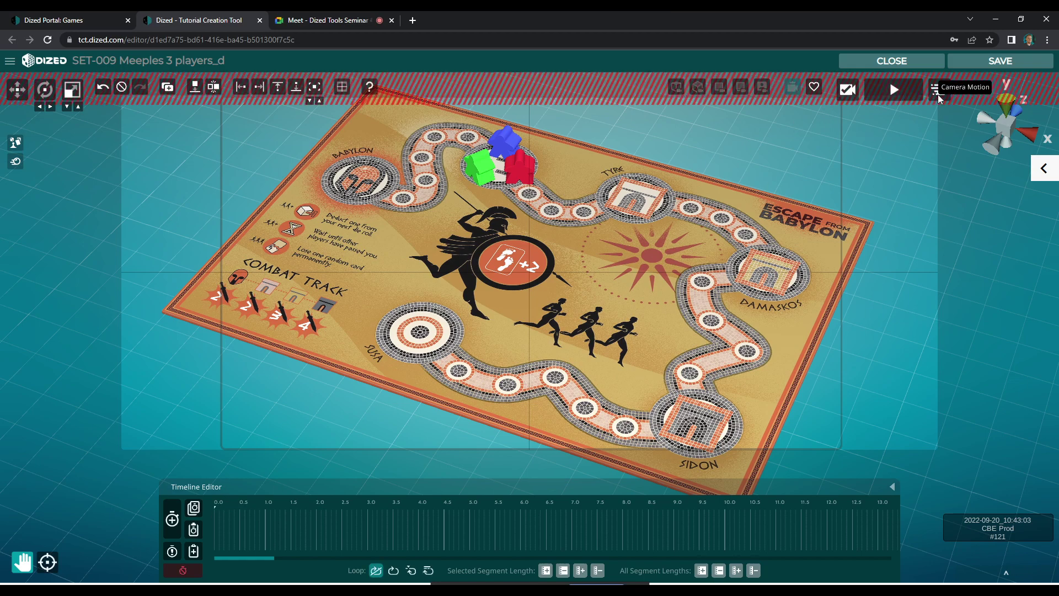
{"action": "left_click", "coordinate": [172, 519]}
{"action": "scroll", "coordinate": [497, 310], "scroll_direction": "up", "scroll_amount": 2}
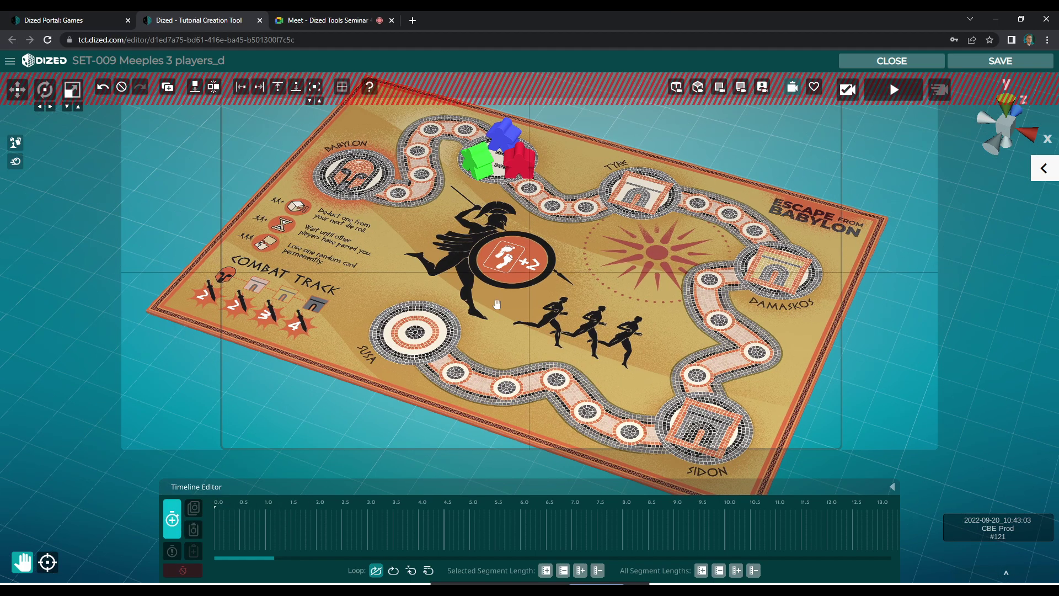
{"action": "left_click", "coordinate": [174, 519]}
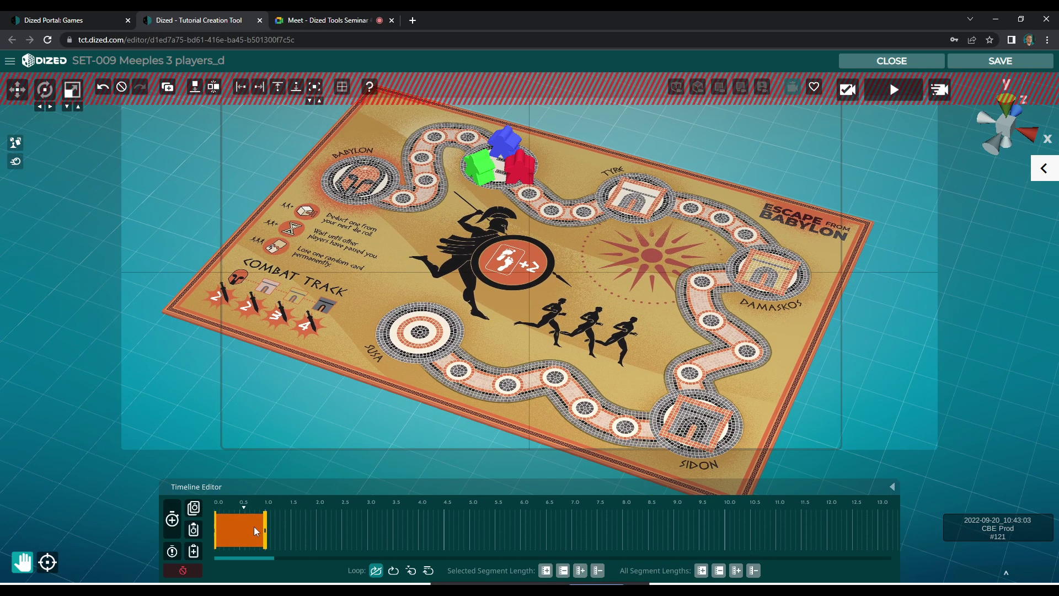
{"action": "left_click_drag", "start_coordinate": [267, 533], "coordinate": [367, 530]}
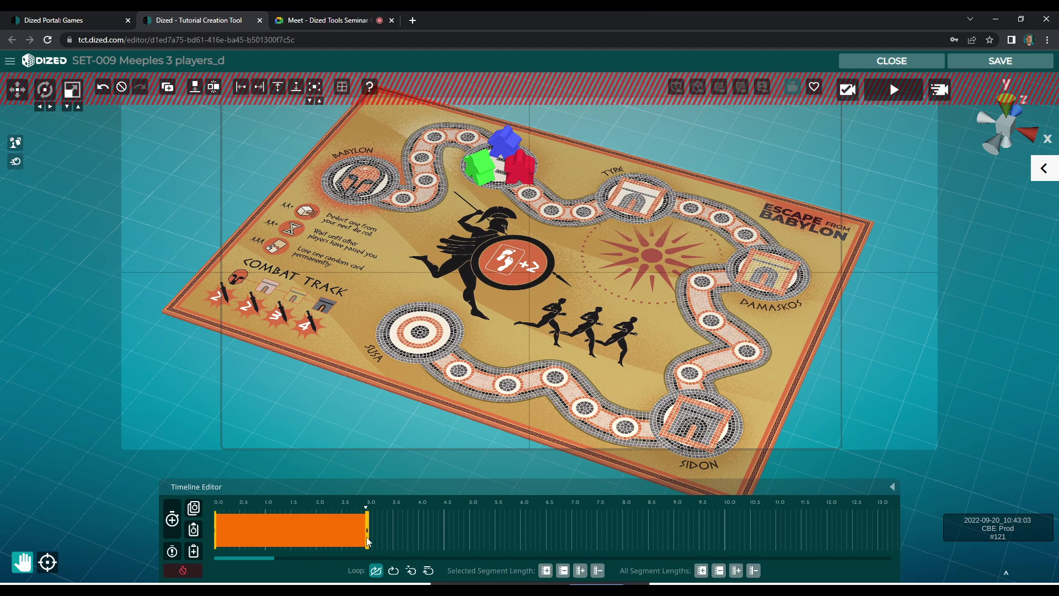
{"action": "left_click", "coordinate": [171, 519]}
{"action": "left_click_drag", "start_coordinate": [420, 530], "coordinate": [472, 533]}
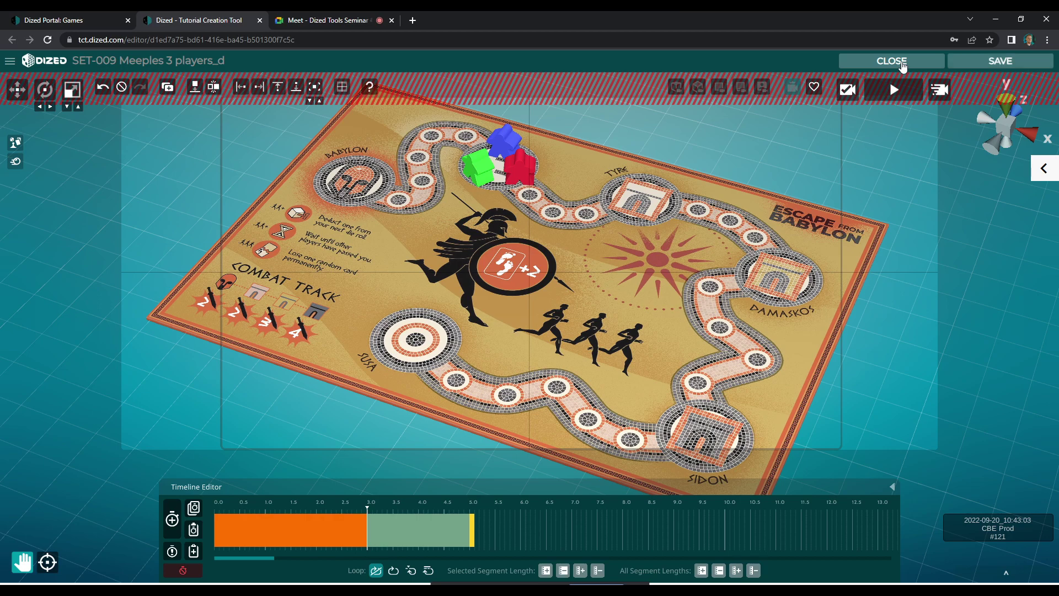
{"action": "left_click", "coordinate": [902, 66]}
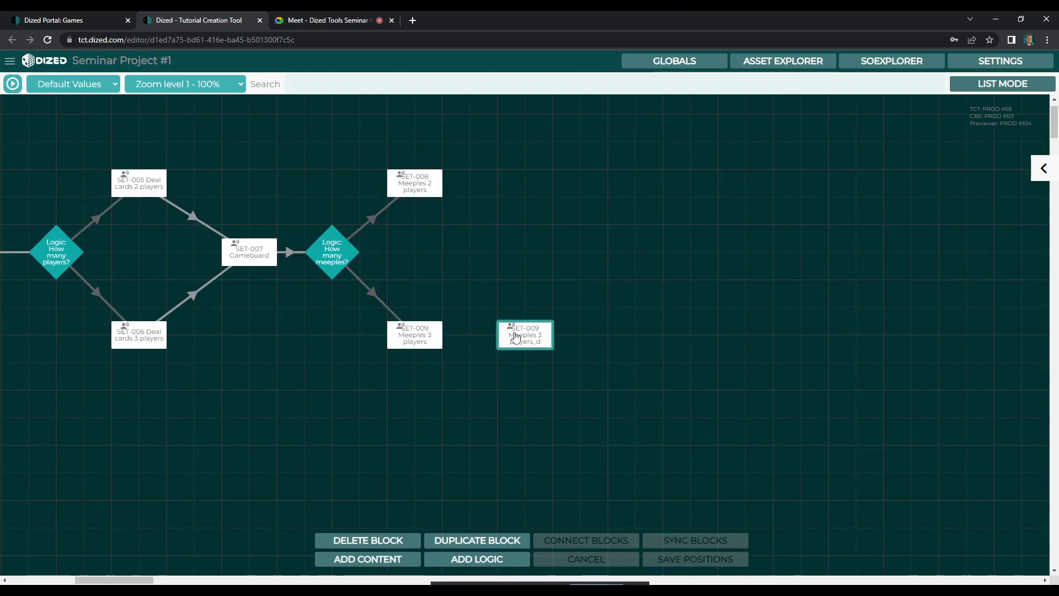
- Connect the SET-009 Meeples 3 players block to its duplicate
{"action": "left_click", "coordinate": [445, 344]}
{"action": "left_click", "coordinate": [438, 342]}
{"action": "left_click", "coordinate": [525, 340], "text": "shift"}
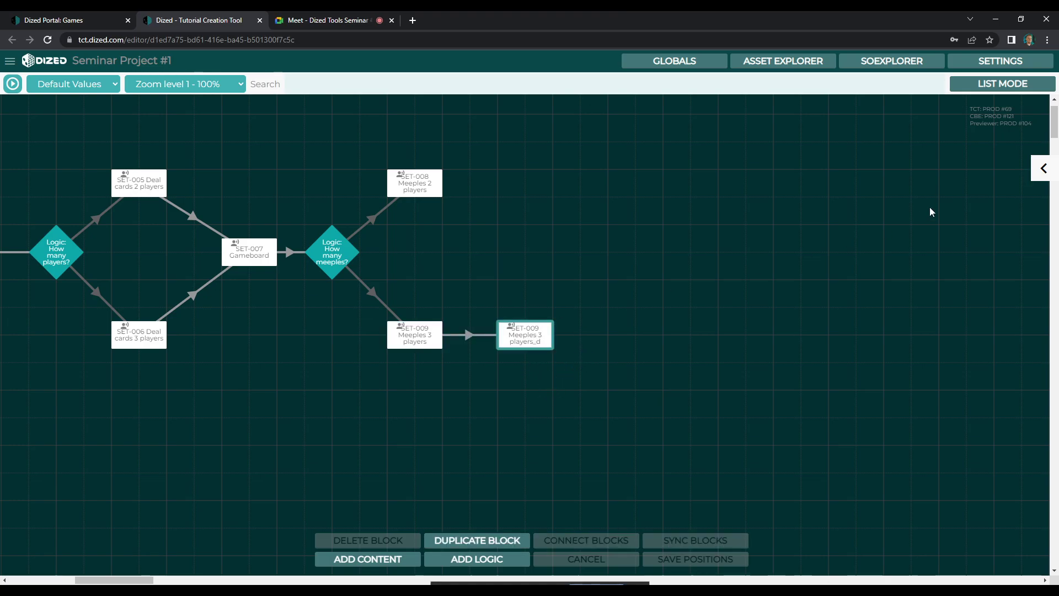
- Rename the duplicated block as "SET-010 Setup complete" and save it
{"action": "left_click", "coordinate": [1042, 169]}
{"action": "left_click_drag", "start_coordinate": [917, 111], "coordinate": [927, 111]}
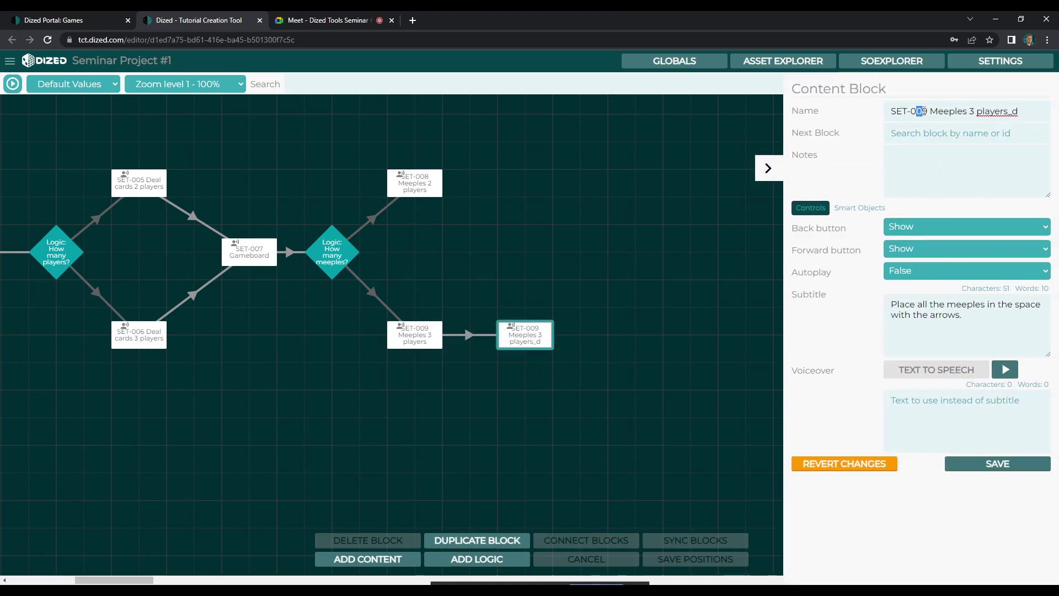
{"action": "type", "text": "10"}
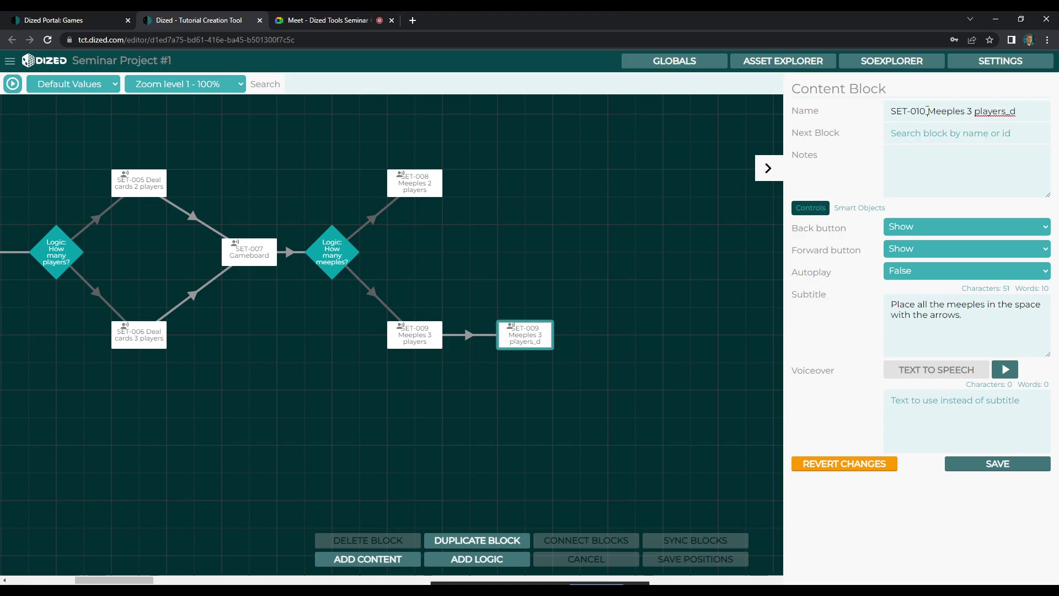
{"action": "key", "text": "shift+End"}
{"action": "type", "text": "Set"}
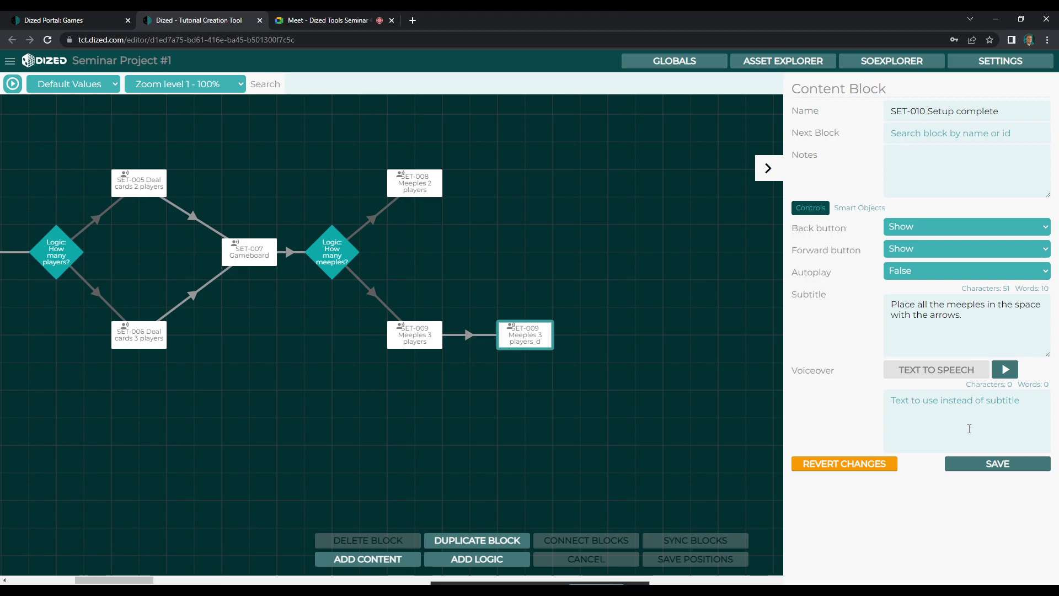
{"action": "left_click", "coordinate": [976, 467]}
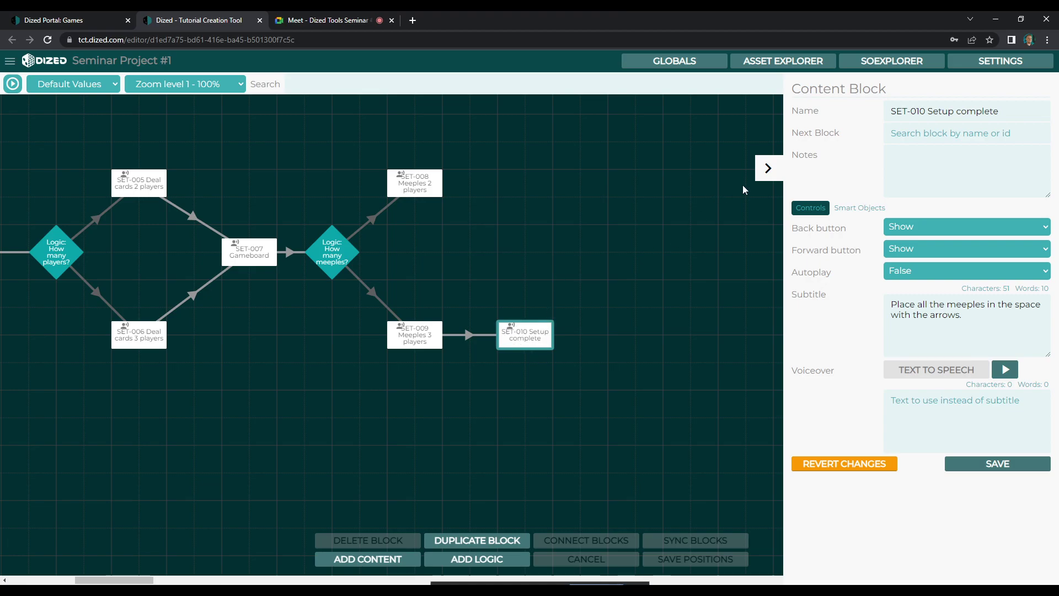
{"action": "left_click", "coordinate": [768, 168]}
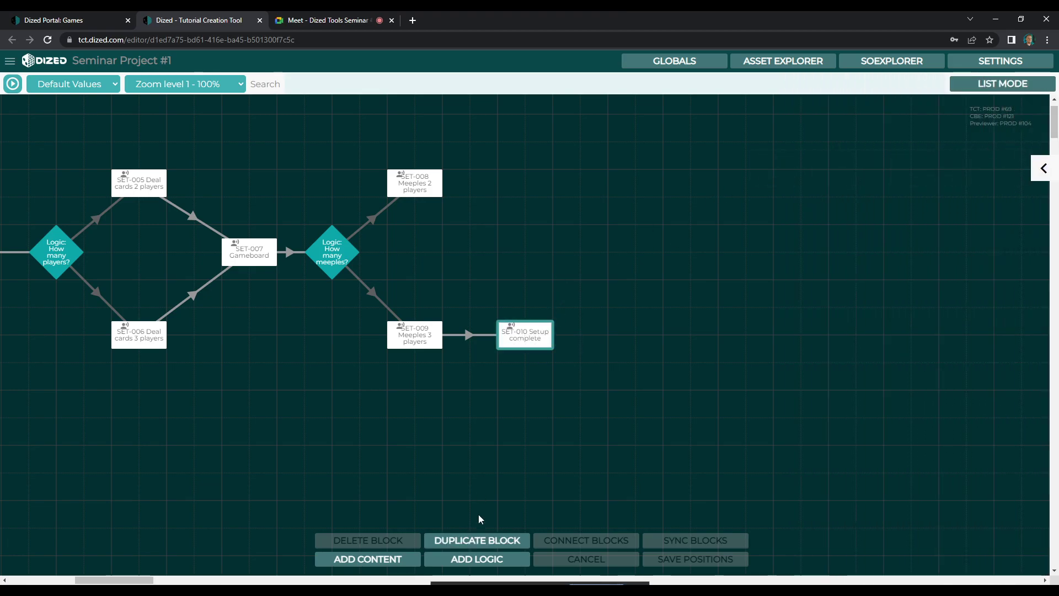
- Duplicate SET-010 with Smart Object positions set to Keep and links set to Clear, and place the copy beside SET-008
{"action": "left_click", "coordinate": [477, 546]}
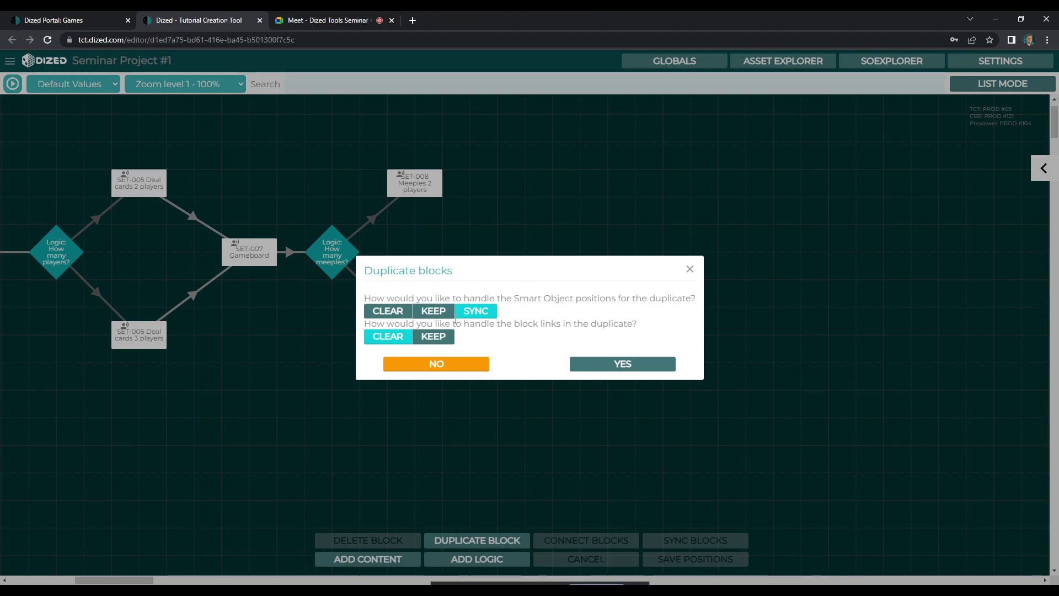
{"action": "left_click", "coordinate": [441, 313]}
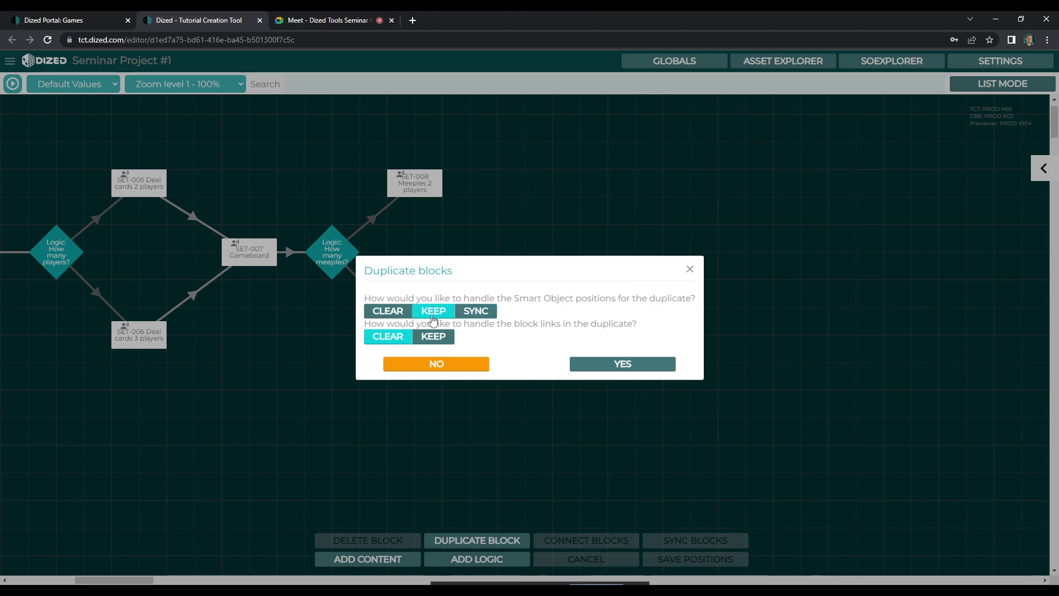
{"action": "left_click", "coordinate": [599, 365]}
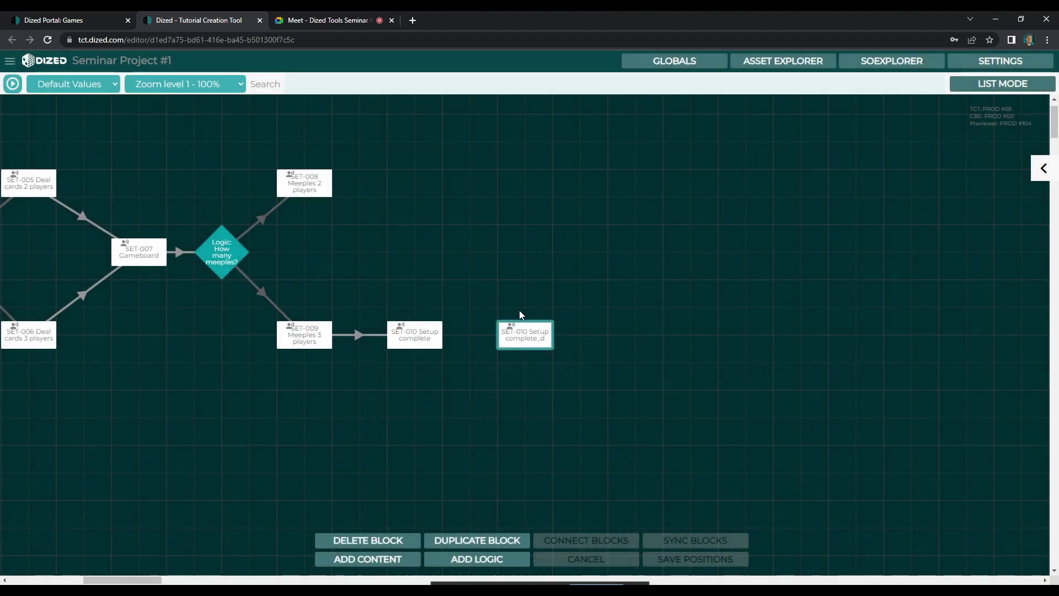
{"action": "left_click_drag", "start_coordinate": [532, 345], "coordinate": [424, 197]}
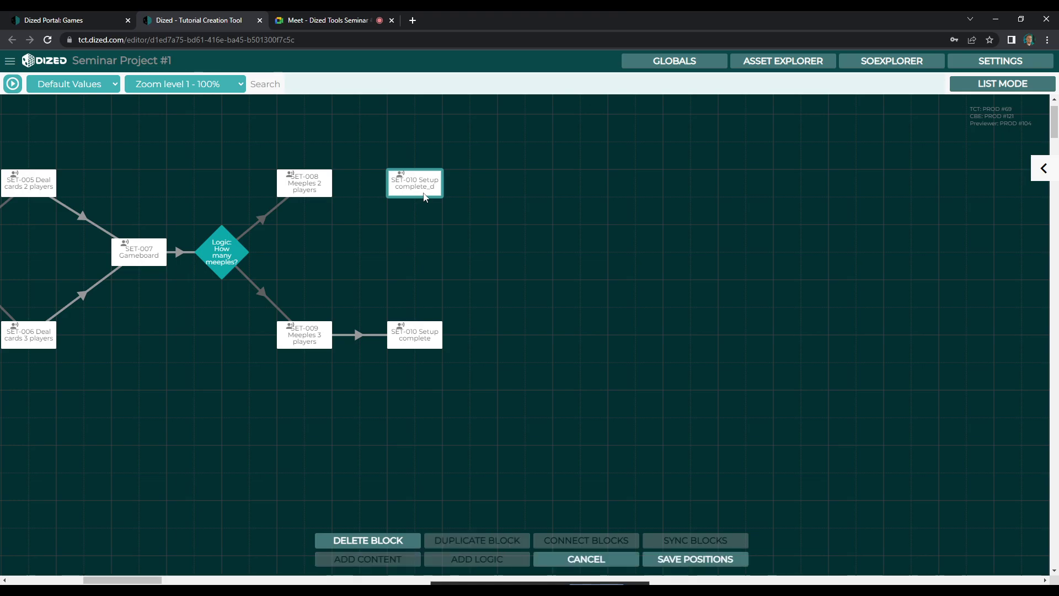
- Rename the copy as "SET-011 Setup complete", set its subtitle to "Setup complete.", and save the block
{"action": "left_click", "coordinate": [1043, 169]}
{"action": "type", "text": "1"}
{"action": "key", "text": "BackSpace"}
{"action": "left_click_drag", "start_coordinate": [964, 316], "coordinate": [838, 296]}
{"action": "type", "text": "Setup complete"}
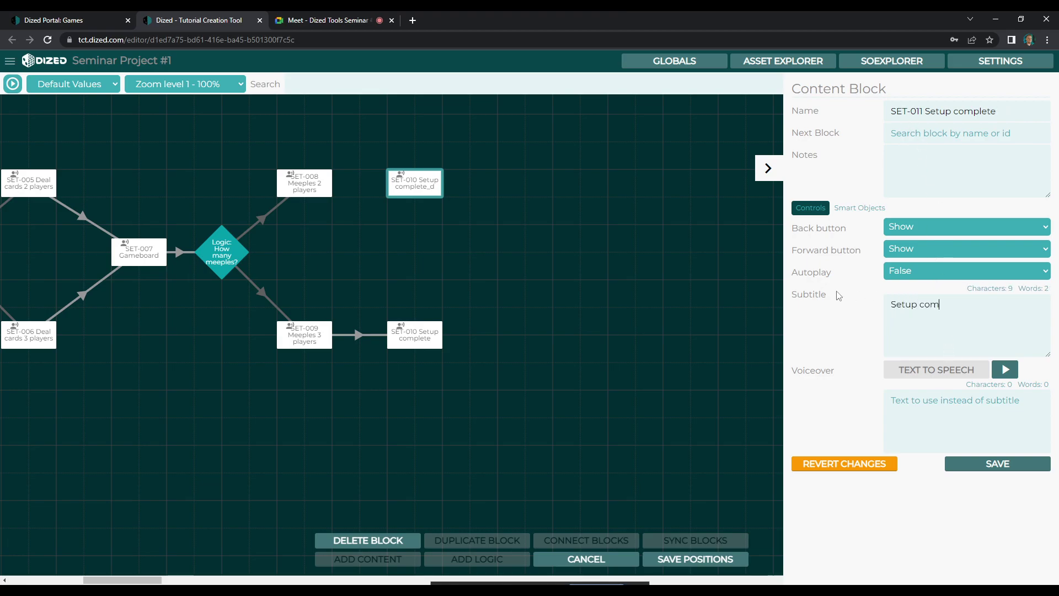
{"action": "type", "text": "."}
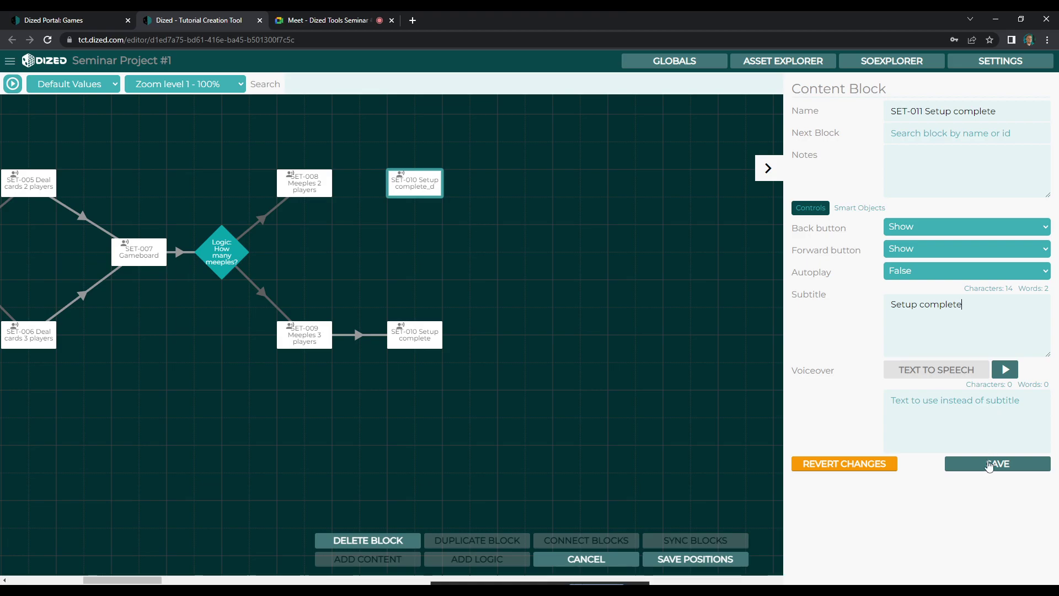
{"action": "left_click", "coordinate": [987, 468]}
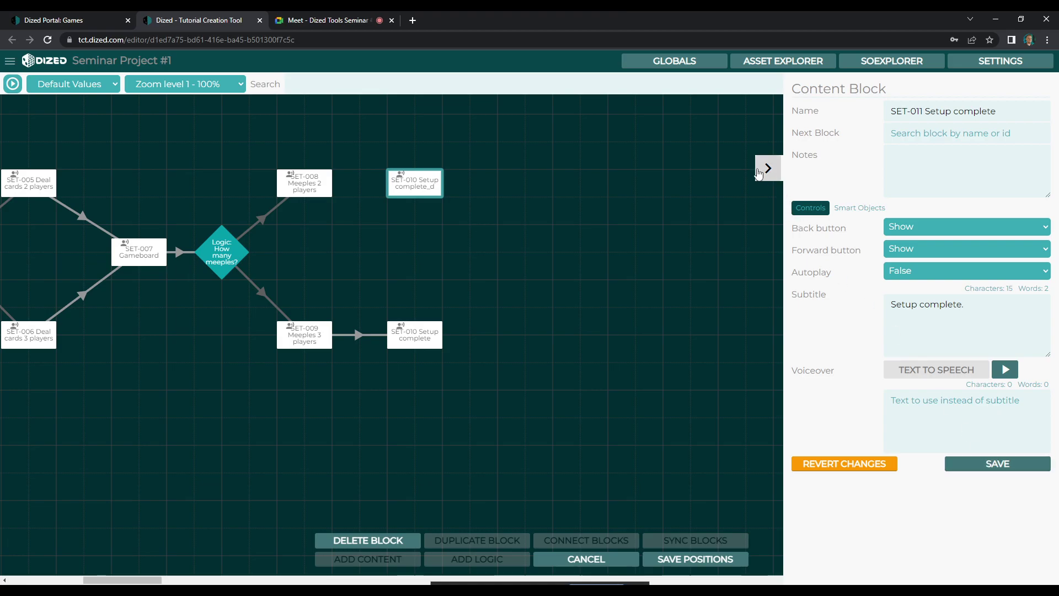
- Open the SET-011 scene, delete the blue meeple from the gameboard, and close the scene
{"action": "double_click", "coordinate": [422, 179]}
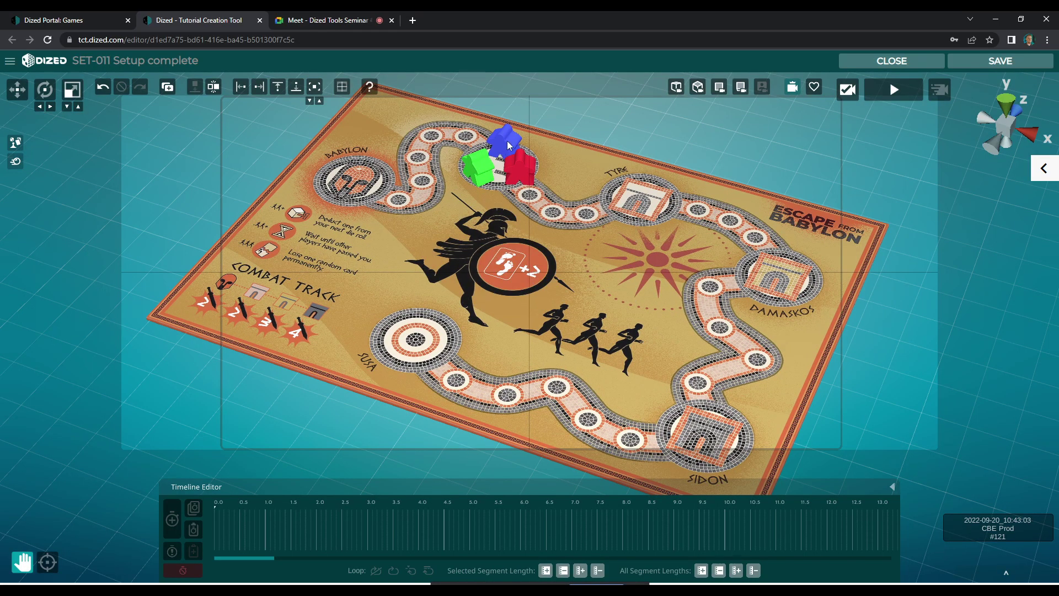
{"action": "left_click", "coordinate": [509, 145]}
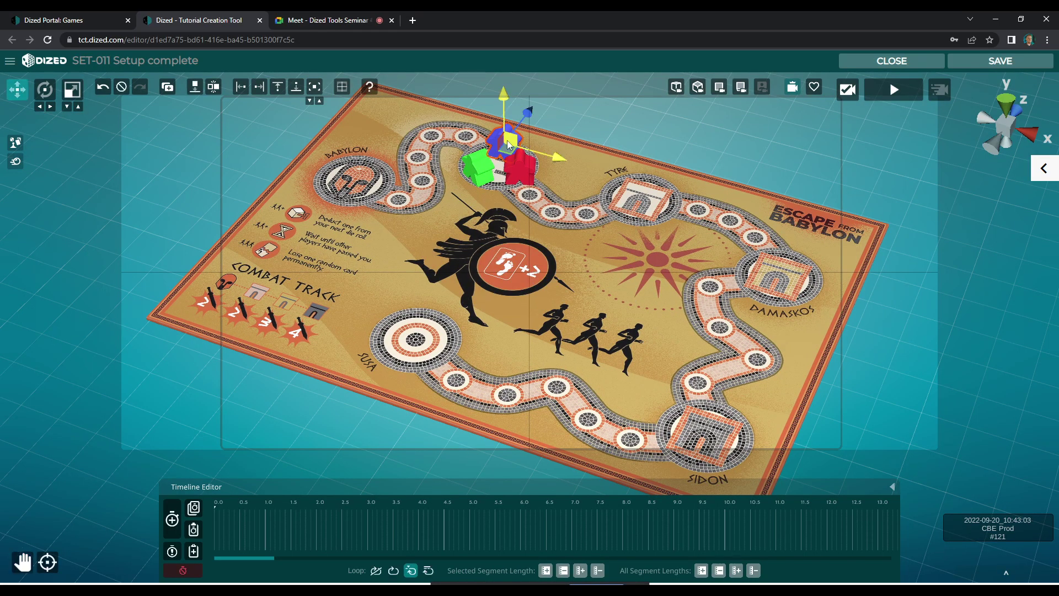
{"action": "key", "text": "Delete"}
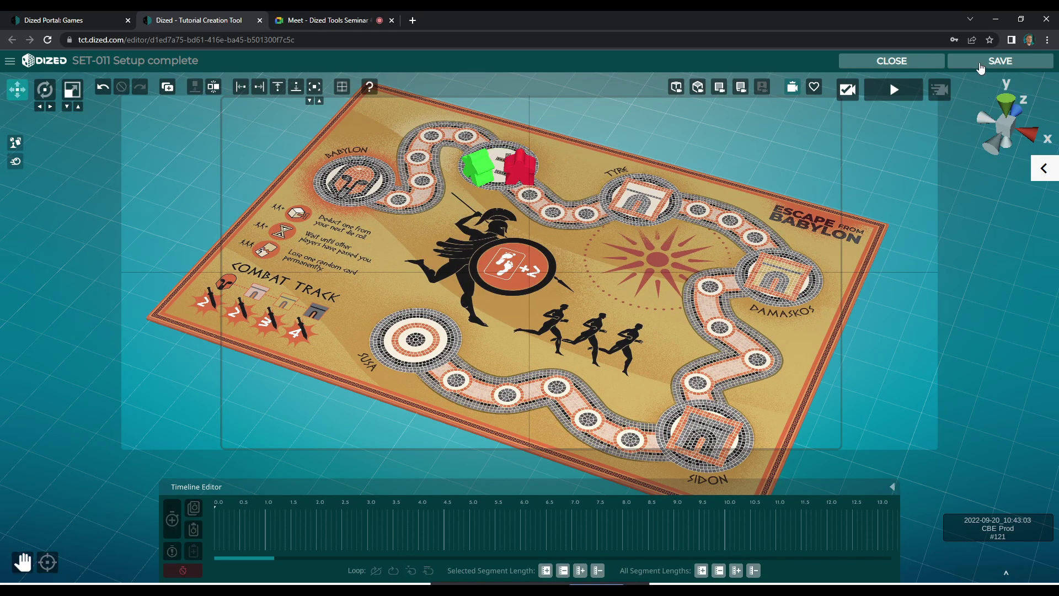
{"action": "left_click", "coordinate": [920, 65]}
{"action": "left_click", "coordinate": [887, 62]}
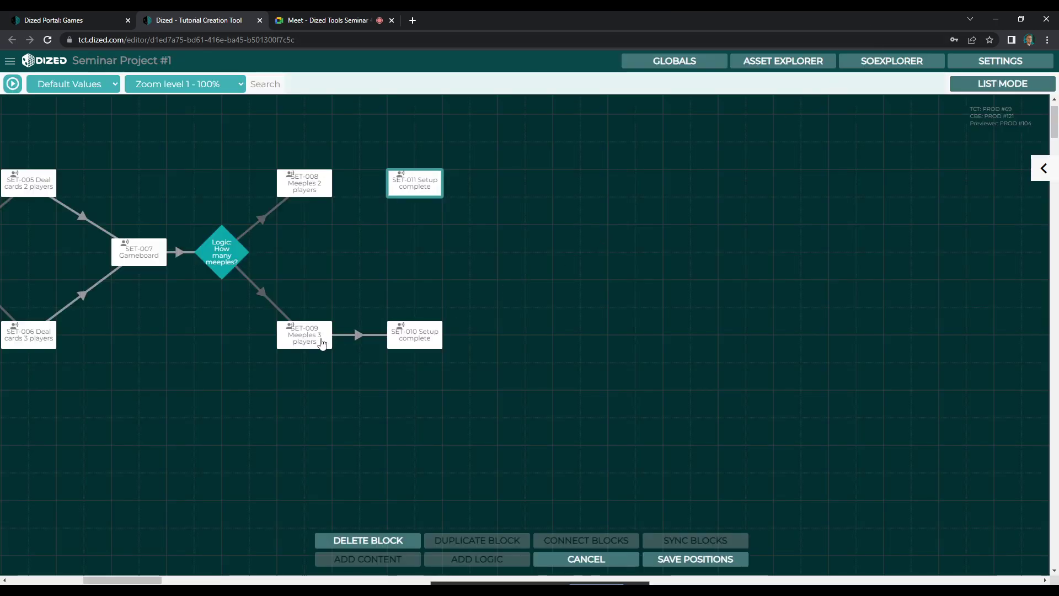
- Preview the tutorial from SET-009 Meeples 3 players through the SET-010 camera motion, and close the preview
{"action": "left_click", "coordinate": [322, 342]}
{"action": "left_click", "coordinate": [18, 87]}
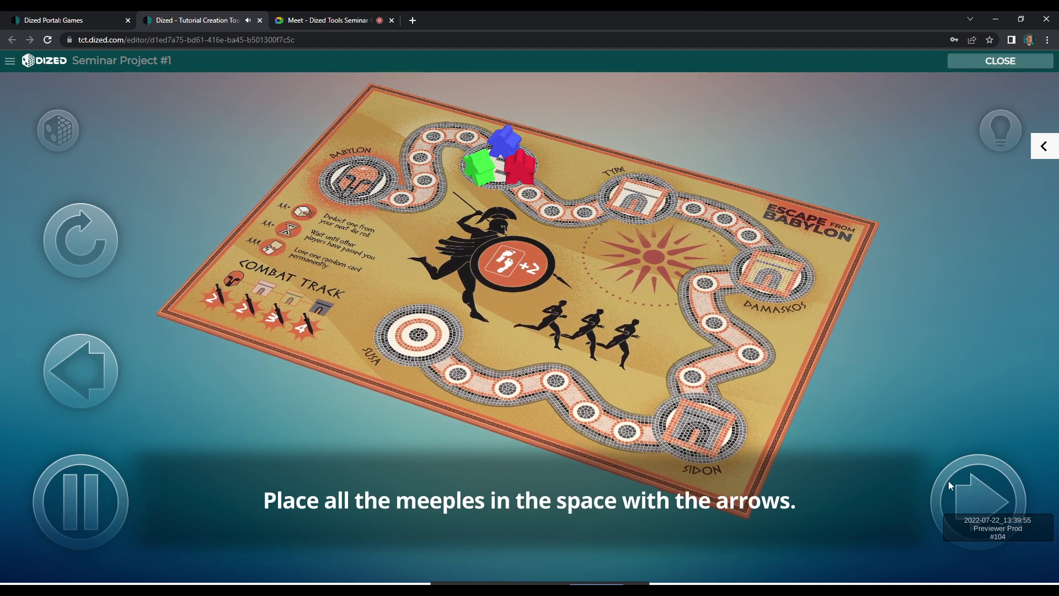
{"action": "left_click", "coordinate": [971, 64]}
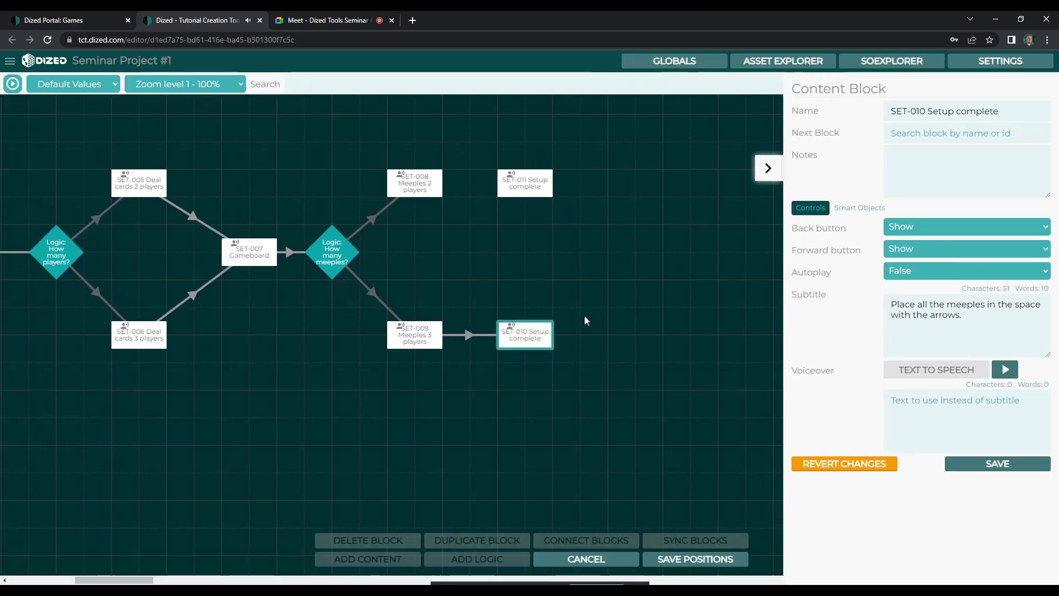
- Set SET-010's subtitle to "Setup complete." and its Autoplay to True, and save the block
{"action": "triple_click", "coordinate": [916, 310]}
{"action": "type", "text": "Setup complete."}
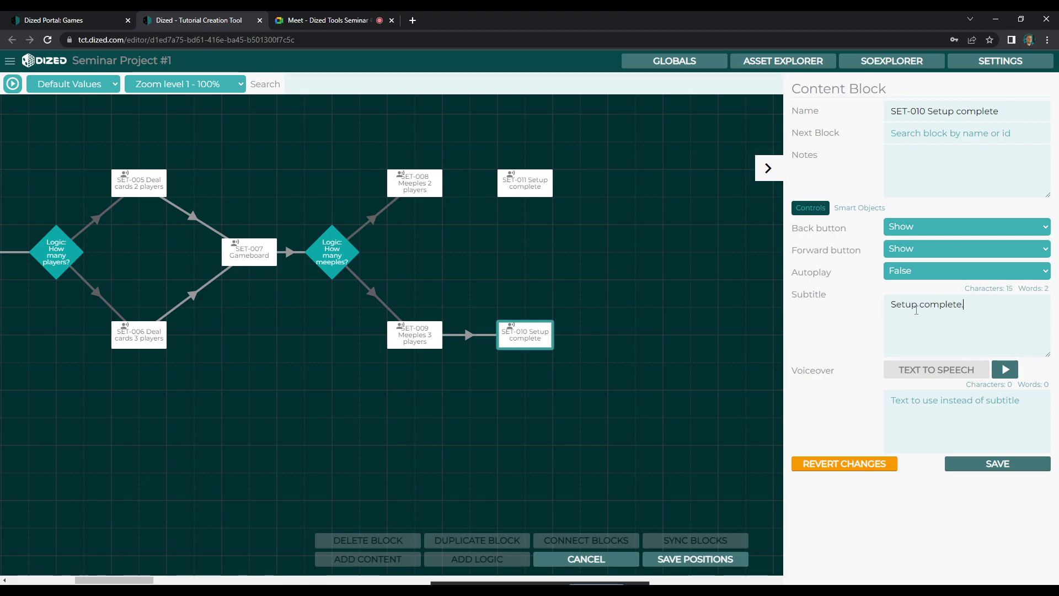
{"action": "left_click", "coordinate": [934, 271]}
{"action": "left_click", "coordinate": [932, 283]}
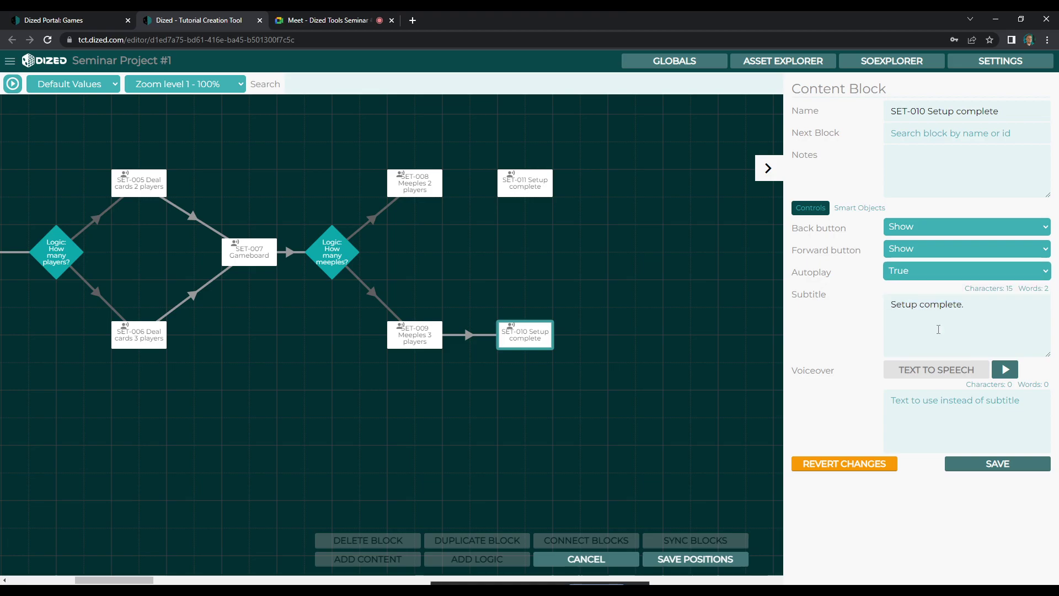
{"action": "left_click", "coordinate": [963, 464]}
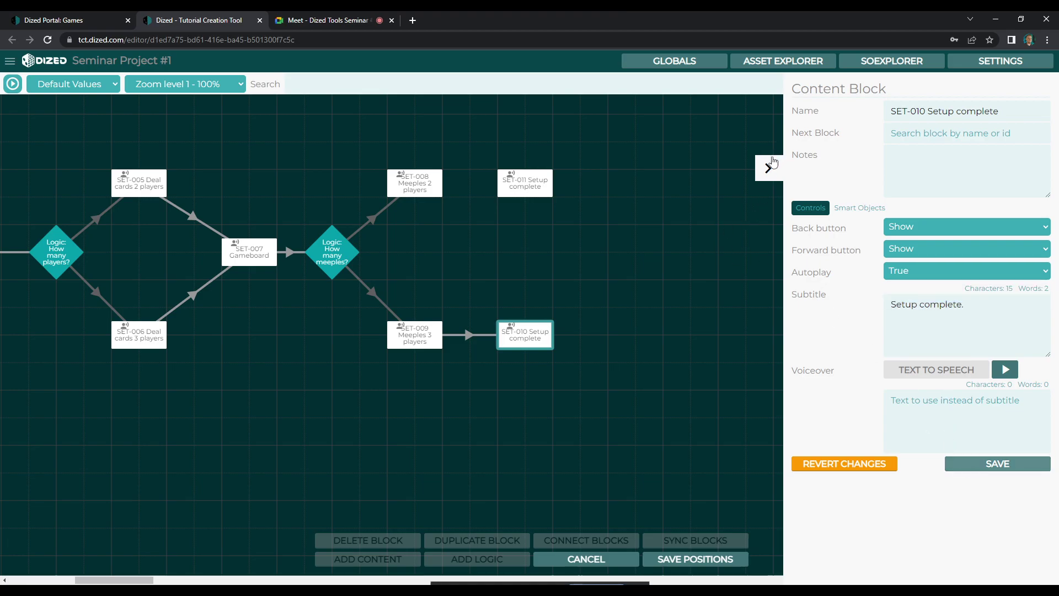
- Preview the tutorial from SET-009 Meeples 3 players through SET-010 to its end, and close the preview
{"action": "left_click", "coordinate": [410, 342]}
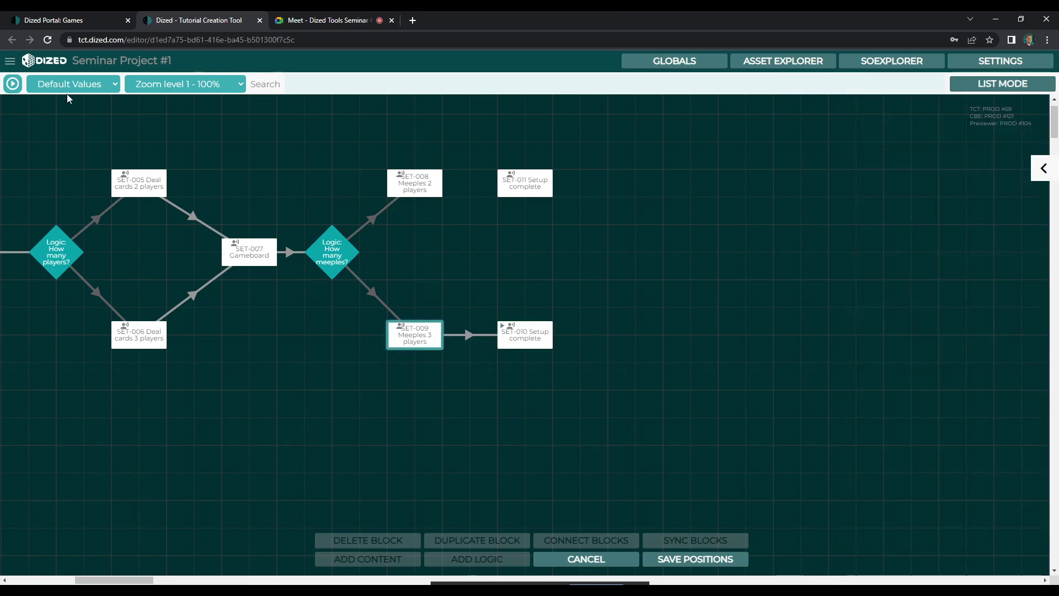
{"action": "left_click", "coordinate": [14, 83]}
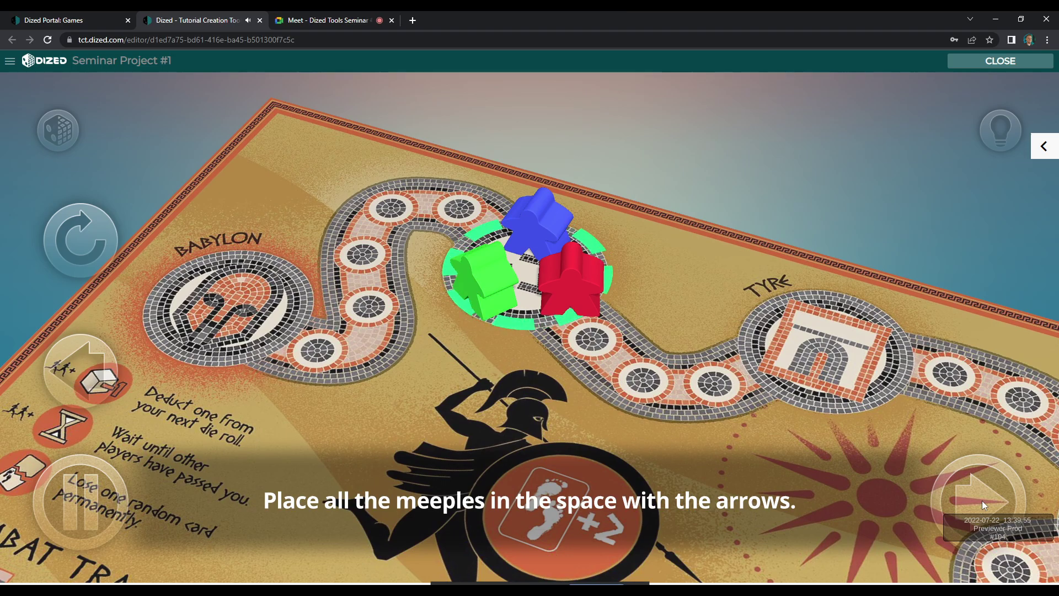
{"action": "left_click", "coordinate": [981, 501]}
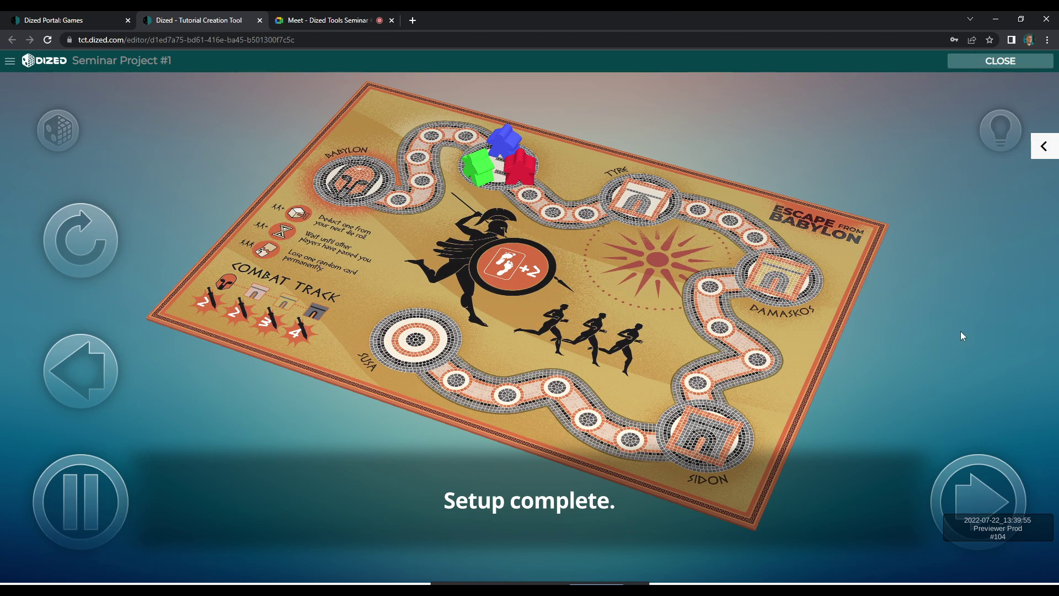
{"action": "left_click", "coordinate": [974, 505]}
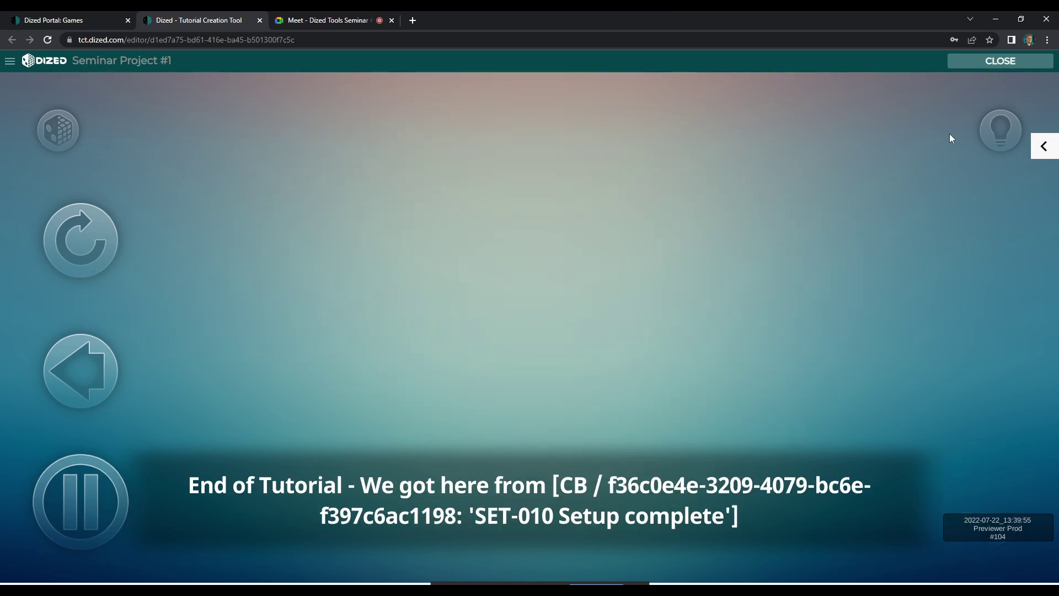
{"action": "left_click", "coordinate": [972, 64]}
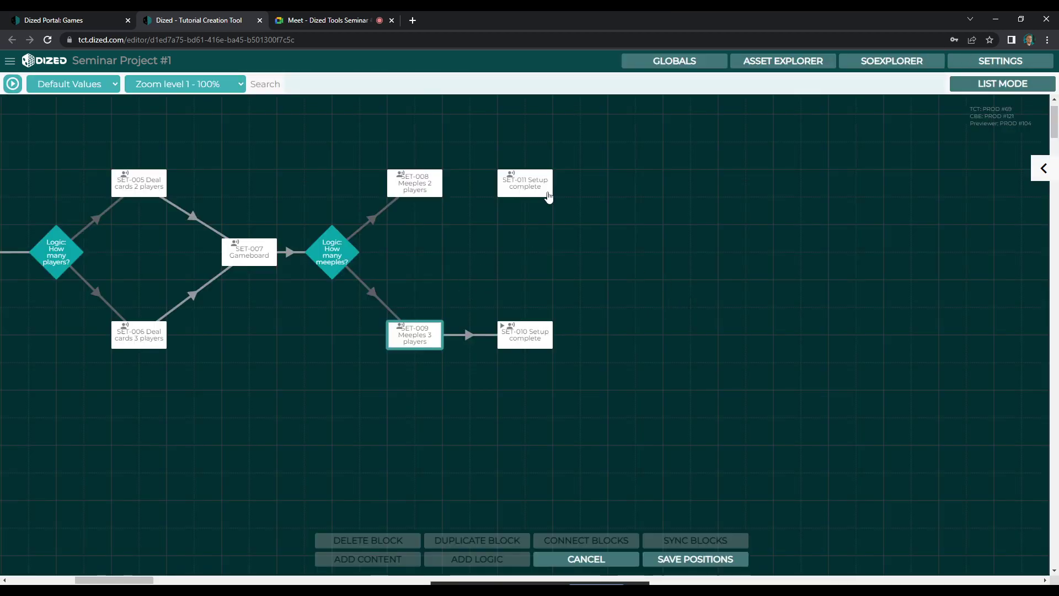
- Connect the SET-008 Meeples 2 players block to SET-011 Setup complete
{"action": "left_click", "coordinate": [433, 190]}
{"action": "left_click", "coordinate": [527, 190]}
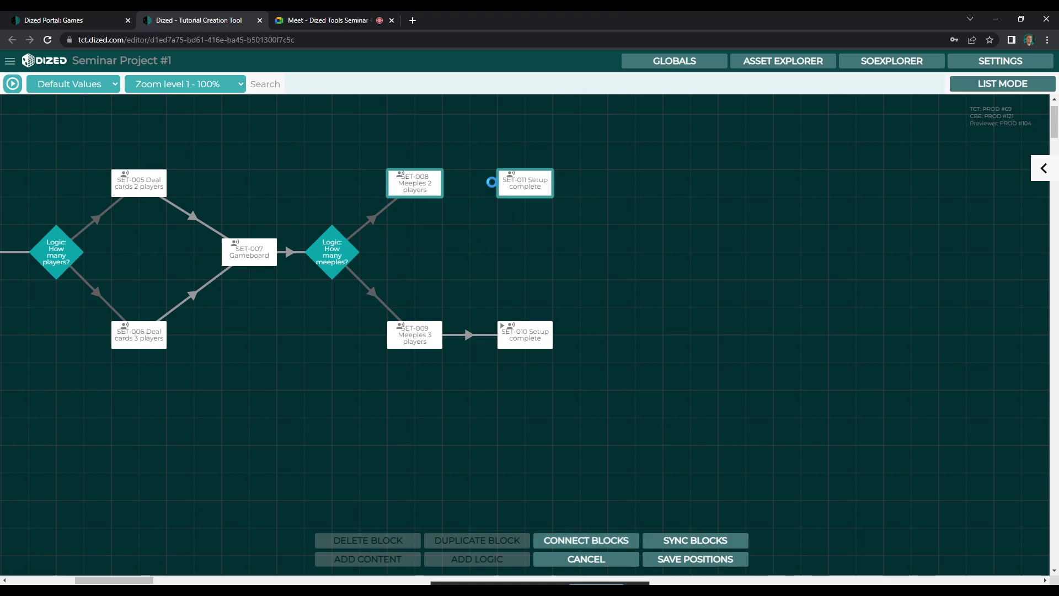
{"action": "left_click", "coordinate": [491, 191]}
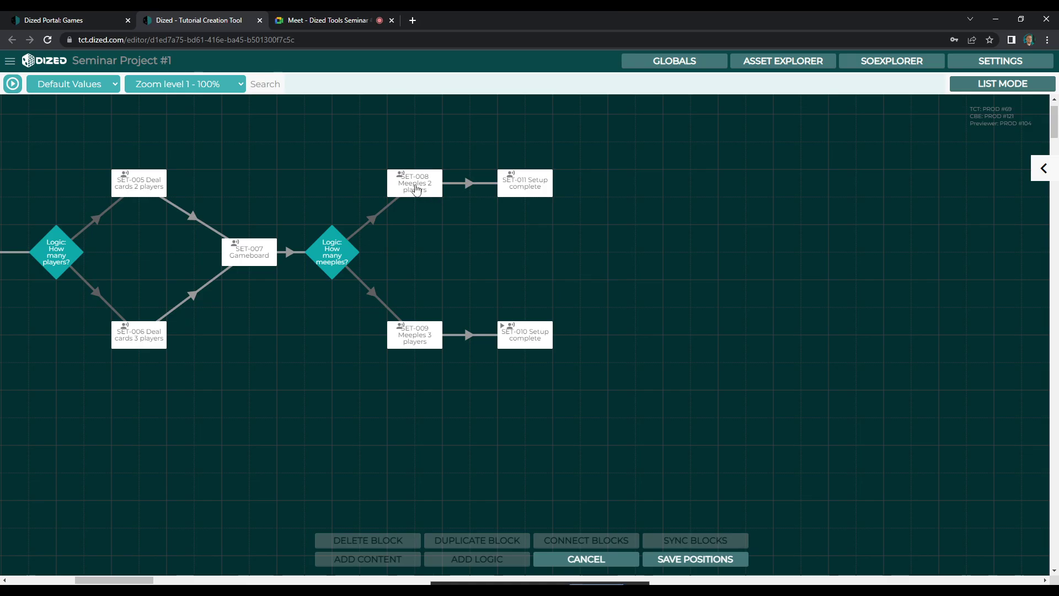
- Preview the tutorial from SET-008 Meeples 2 players through SET-011, and close the preview
{"action": "left_click", "coordinate": [12, 84]}
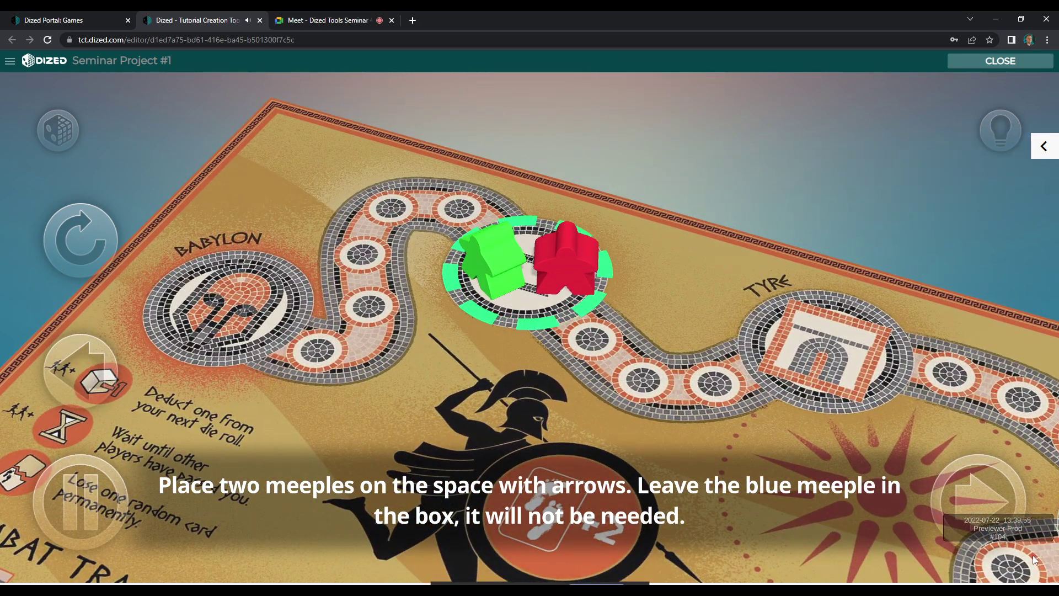
{"action": "left_click", "coordinate": [983, 505]}
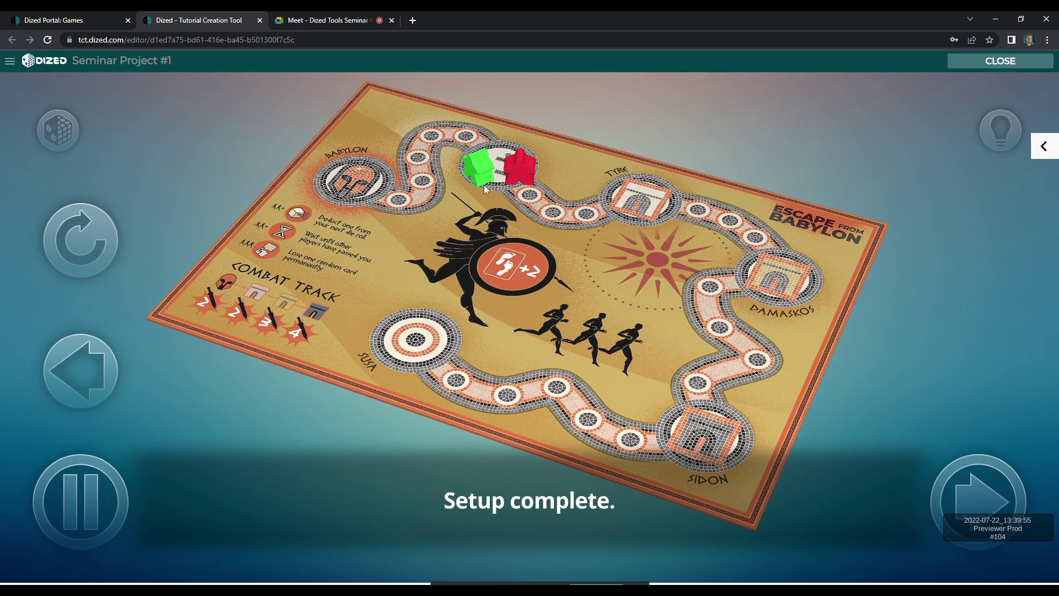
{"action": "left_click", "coordinate": [935, 487]}
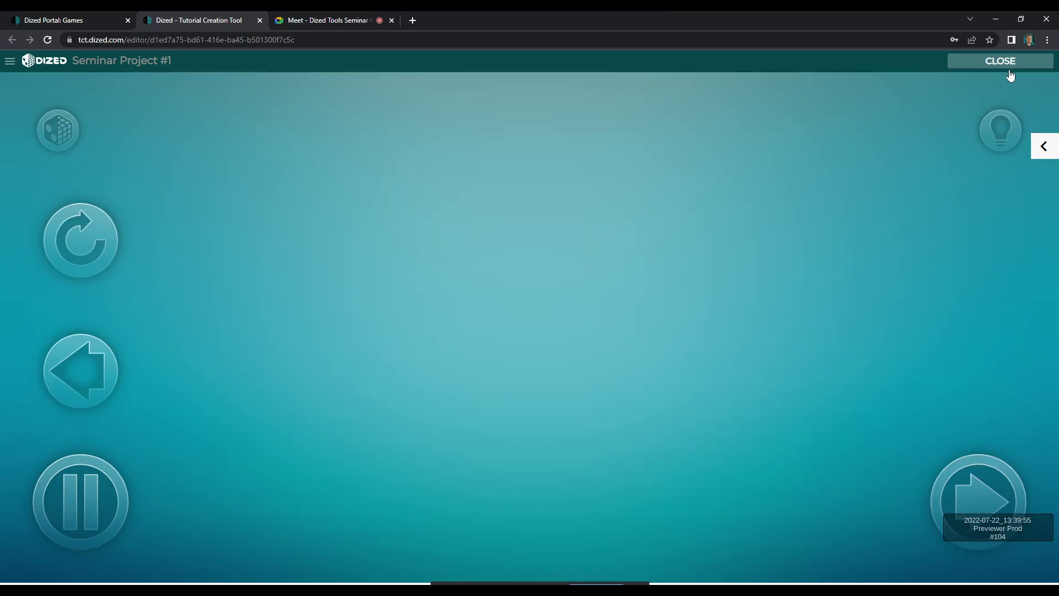
{"action": "left_click", "coordinate": [1013, 67]}
- Set SET-011's Autoplay to True, save the block, and close its properties
{"action": "left_click", "coordinate": [549, 192]}
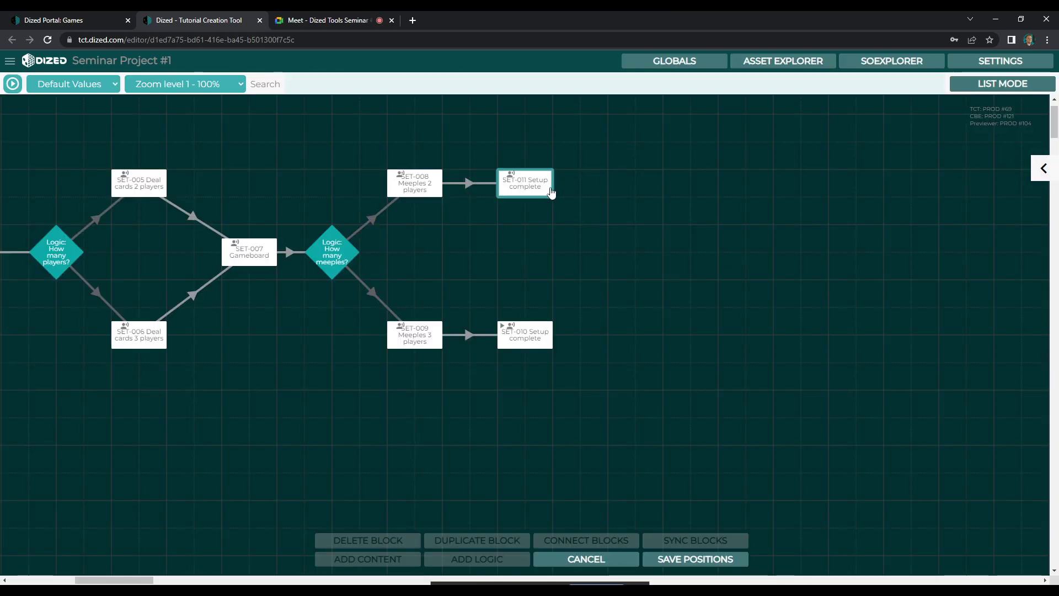
{"action": "left_click", "coordinate": [1050, 181]}
{"action": "left_click", "coordinate": [922, 271]}
{"action": "left_click", "coordinate": [922, 295]}
{"action": "left_click", "coordinate": [1002, 465]}
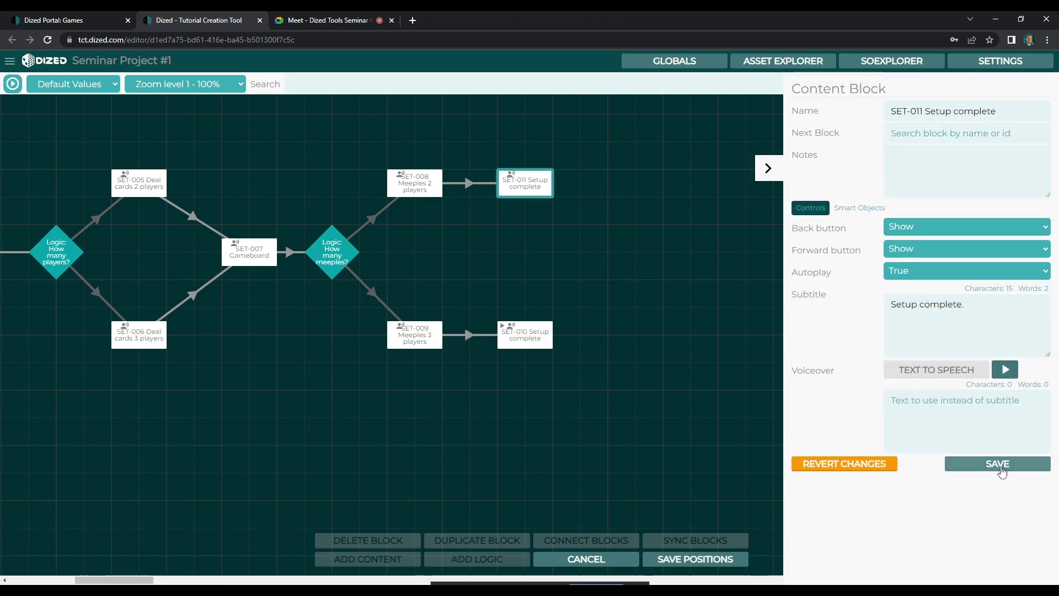
{"action": "left_click", "coordinate": [768, 180]}
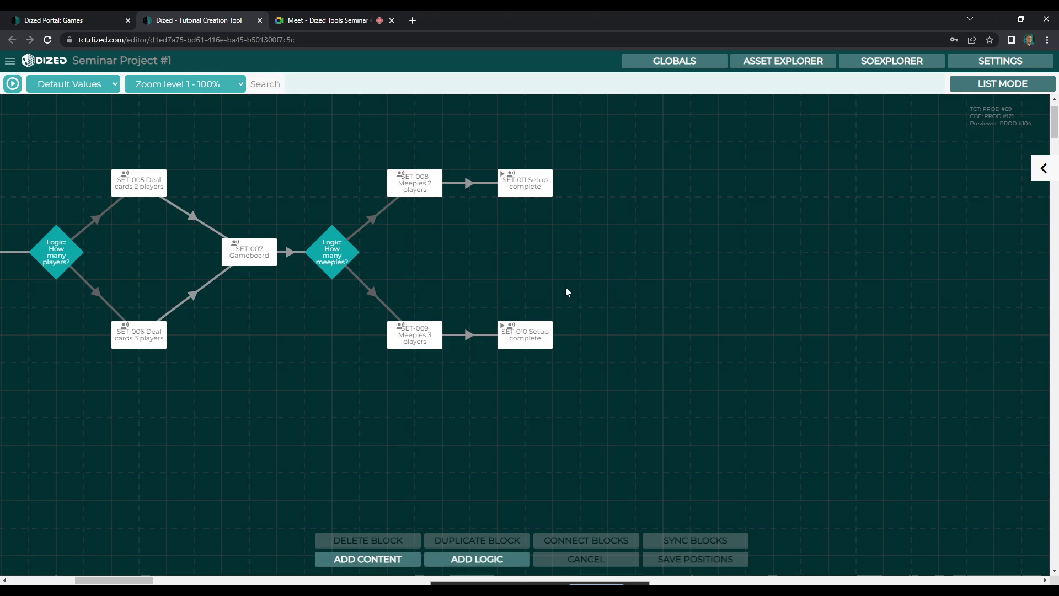
- Add a logic block named "Setup complete" after the two branches and connect both SET-011 and SET-010 to it
{"action": "left_click_drag", "start_coordinate": [514, 231], "coordinate": [502, 304]}
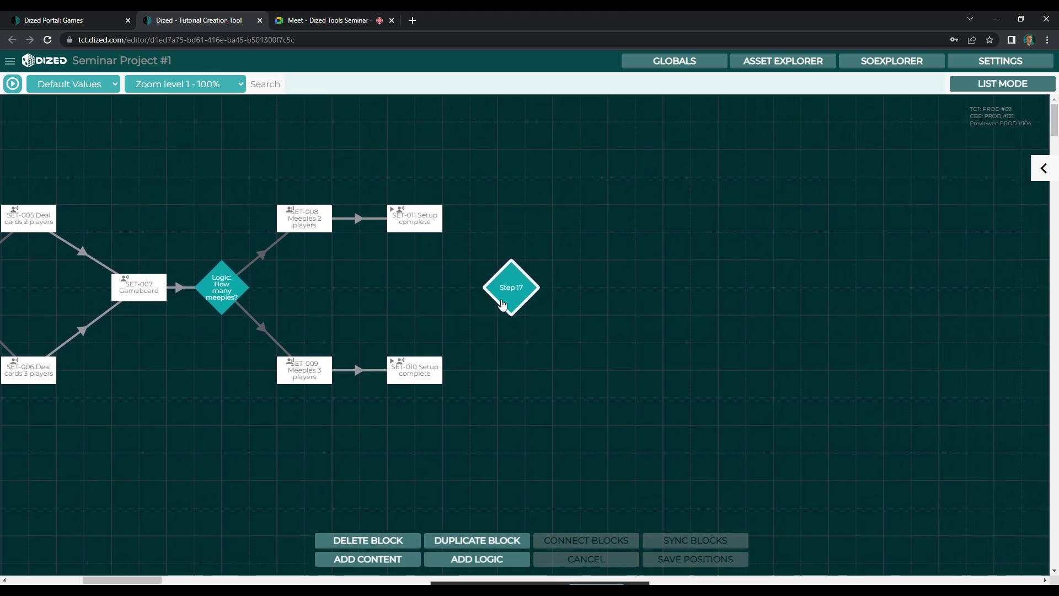
{"action": "left_click", "coordinate": [1042, 168]}
{"action": "left_click", "coordinate": [952, 111]}
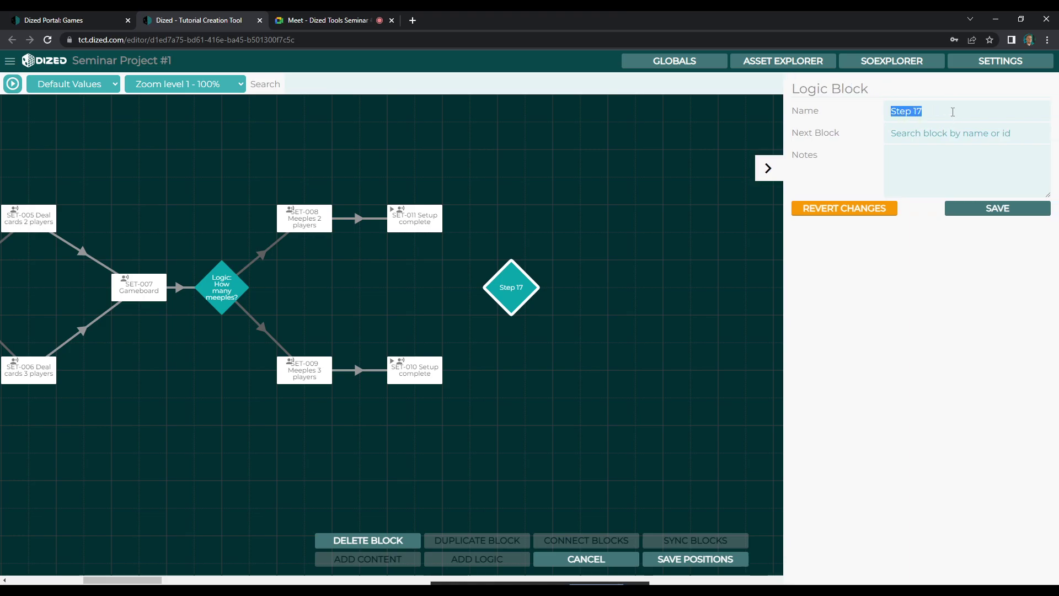
{"action": "type", "text": "Setup complete"}
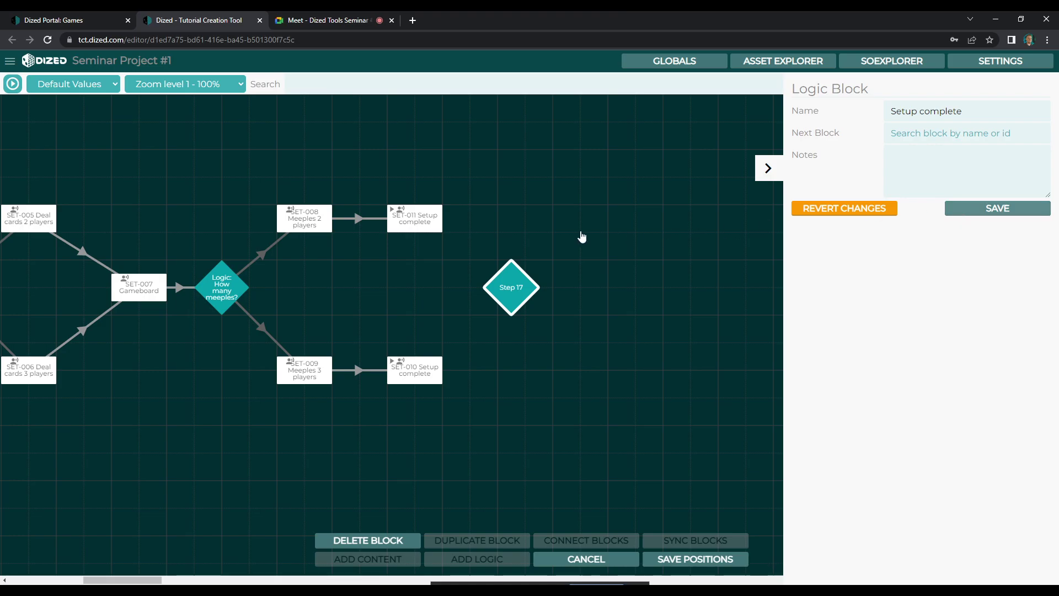
{"action": "left_click", "coordinate": [769, 168]}
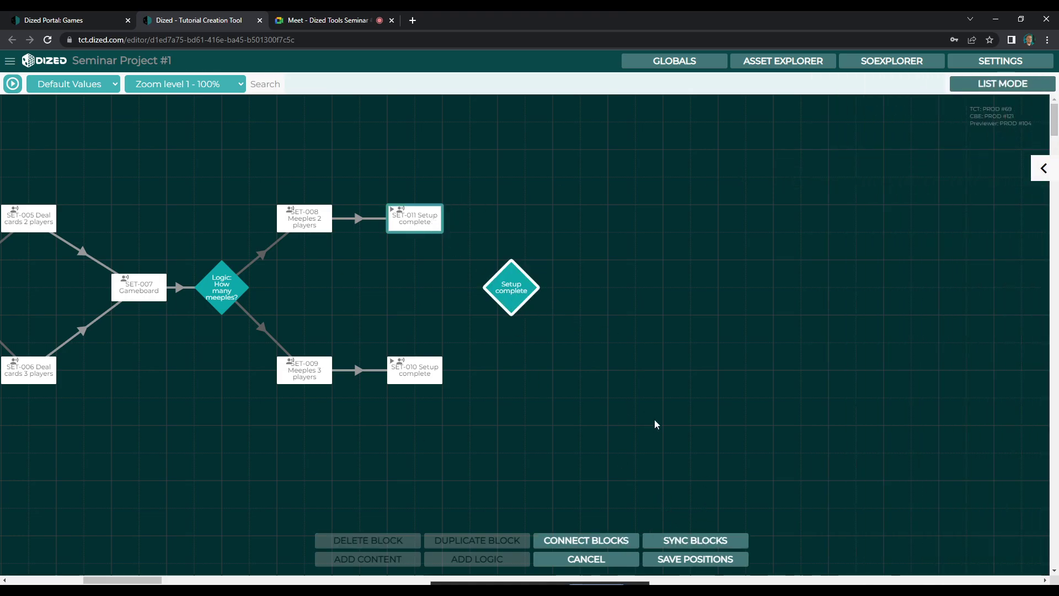
{"action": "left_click", "coordinate": [438, 368]}
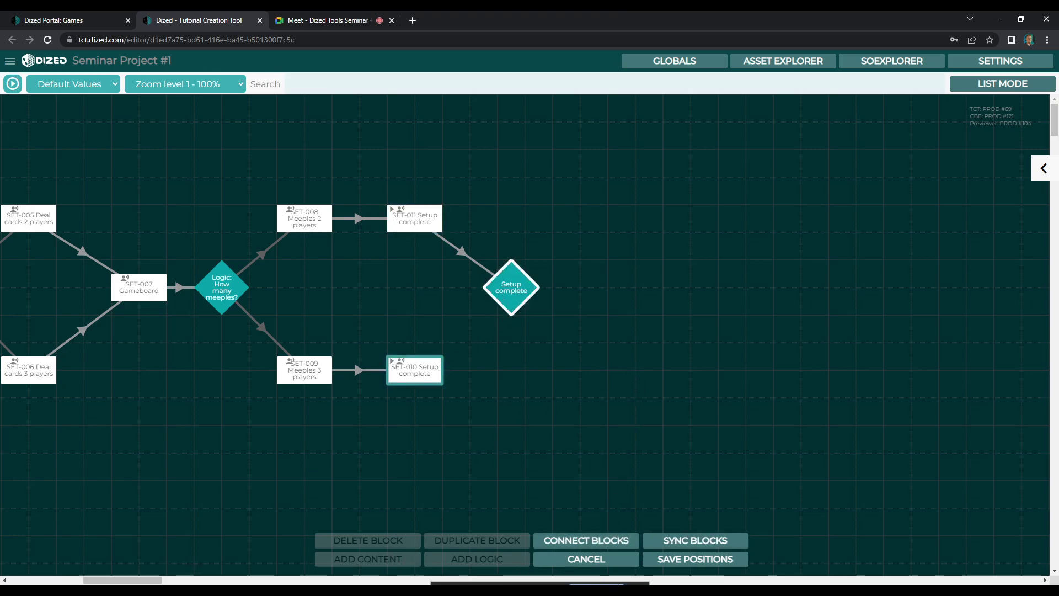
{"action": "left_click", "coordinate": [270, 432]}
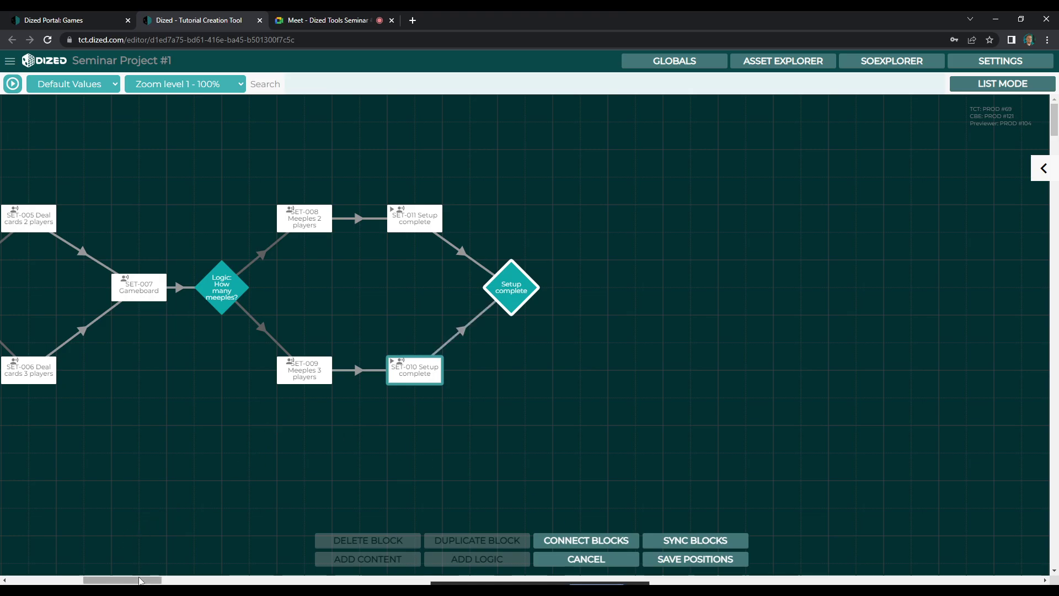
- Preview the whole setup from SET-001 with the two-player option to the end of the tutorial, and close the preview
{"action": "left_click_drag", "start_coordinate": [141, 580], "coordinate": [93, 580]}
{"action": "left_click", "coordinate": [217, 290]}
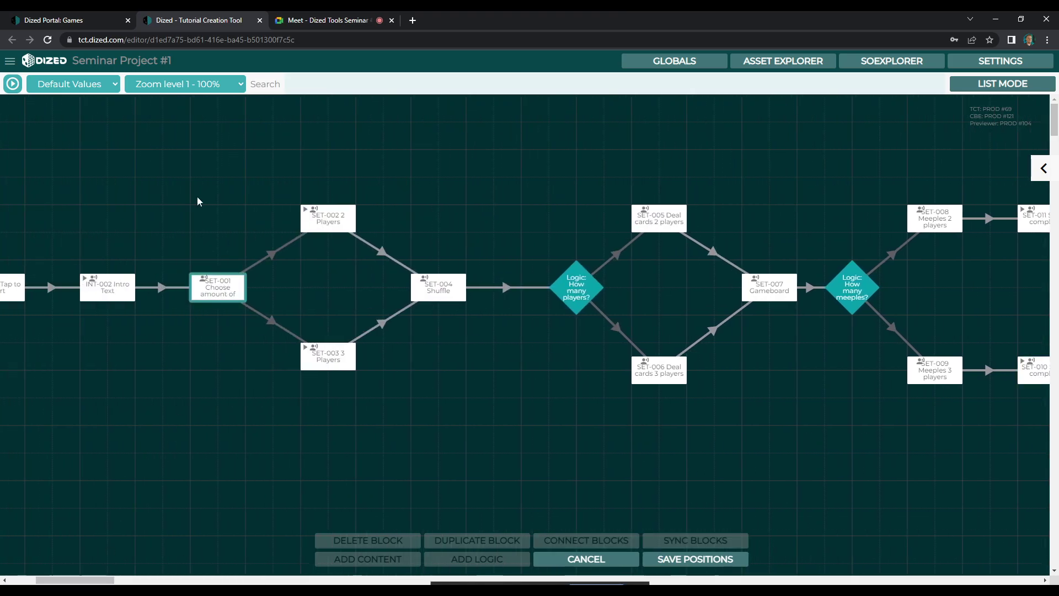
{"action": "left_click", "coordinate": [13, 83]}
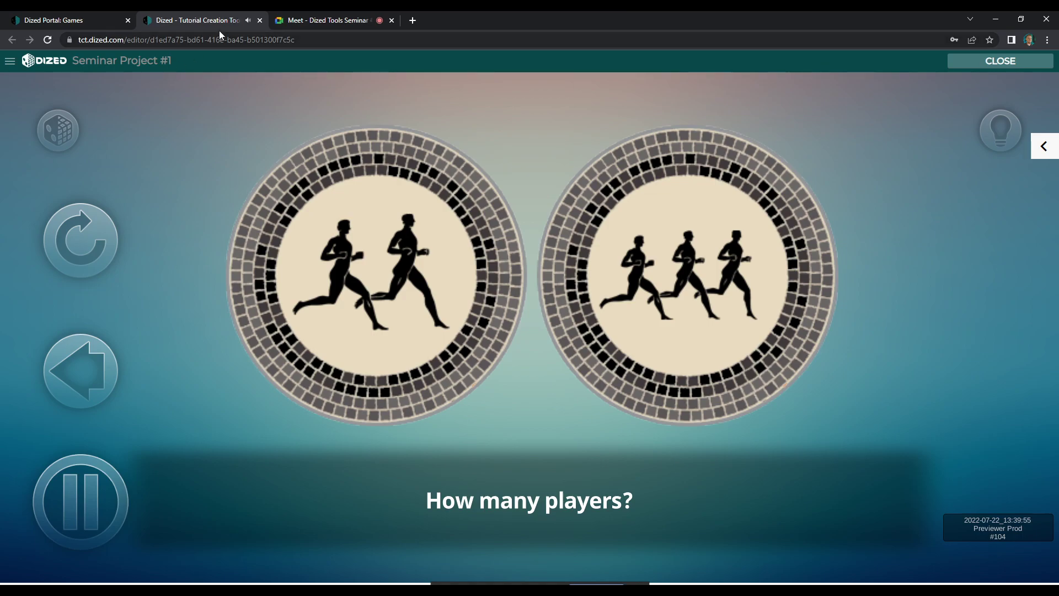
{"action": "left_click", "coordinate": [418, 260]}
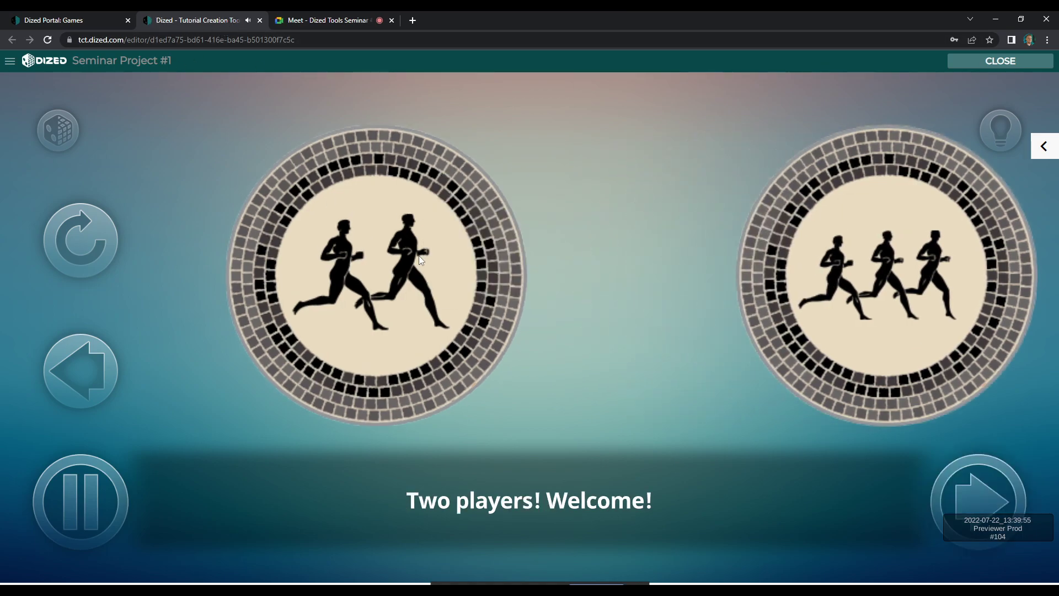
{"action": "left_click", "coordinate": [973, 496]}
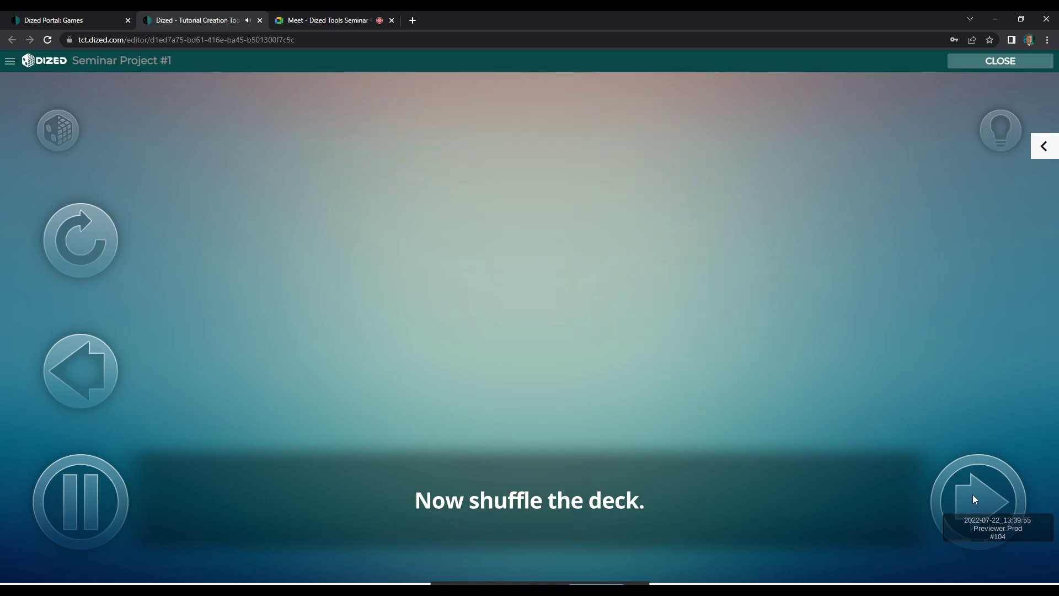
{"action": "left_click", "coordinate": [972, 496]}
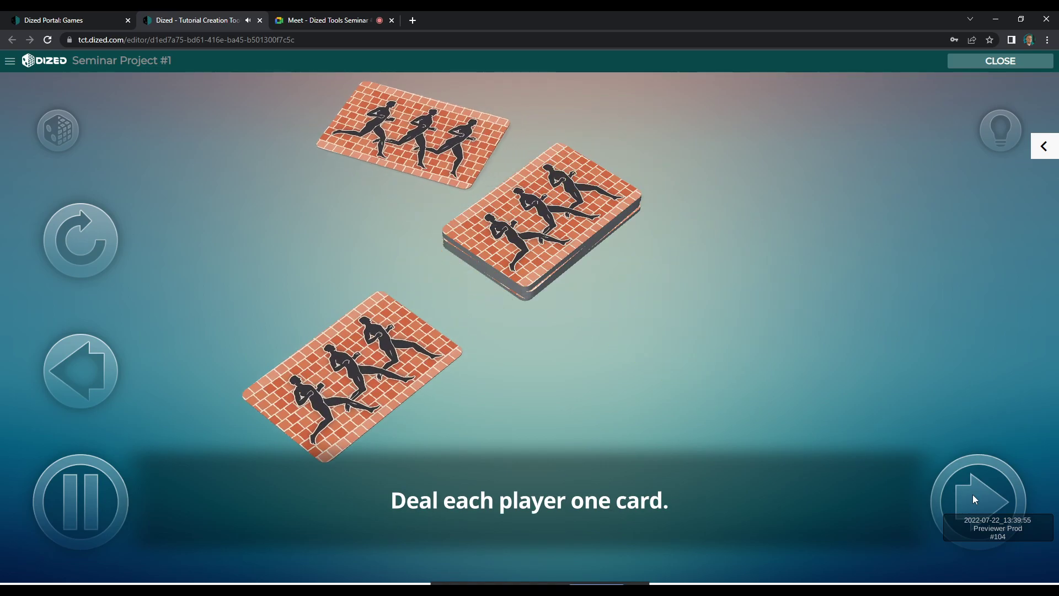
{"action": "left_click", "coordinate": [972, 496]}
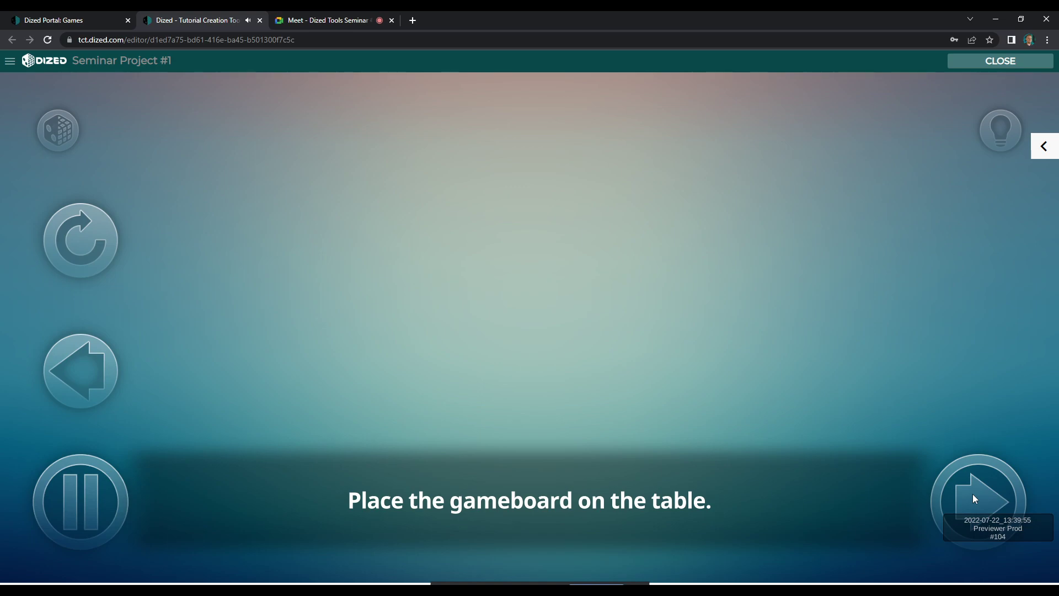
{"action": "left_click", "coordinate": [972, 494]}
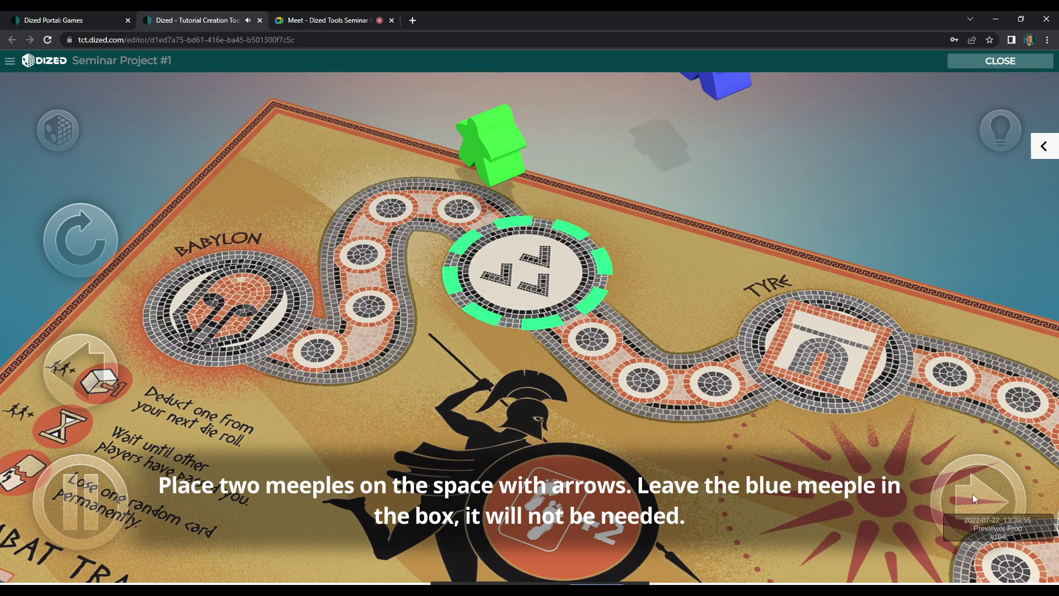
{"action": "left_click", "coordinate": [972, 494]}
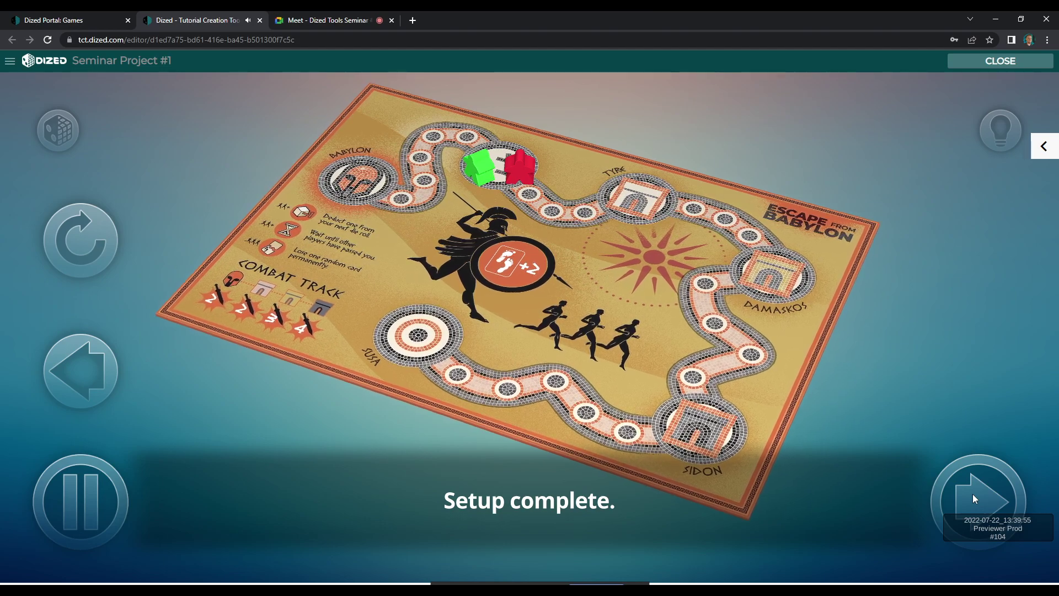
{"action": "left_click", "coordinate": [972, 494]}
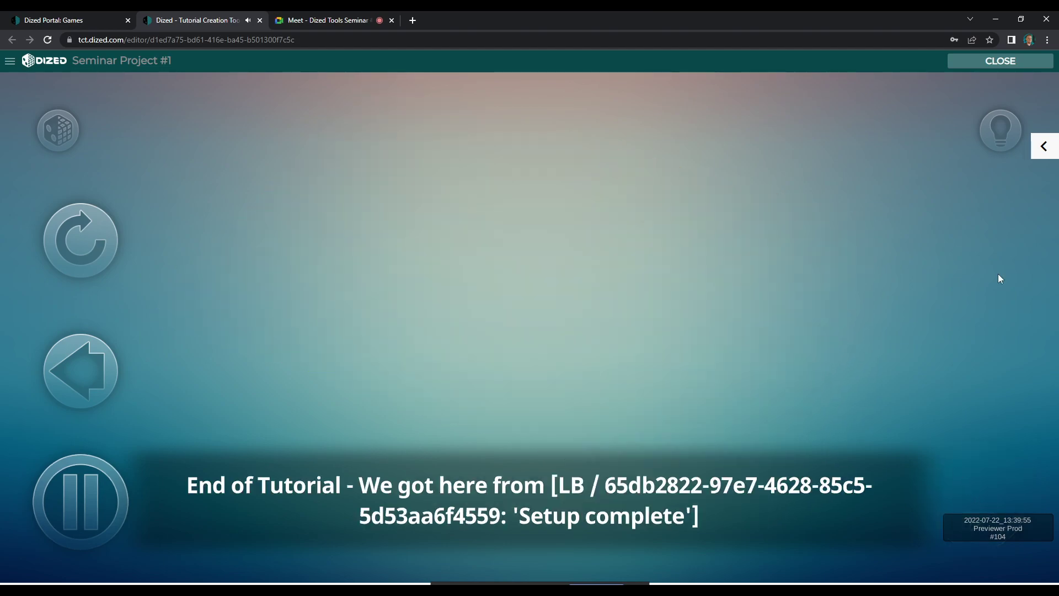
{"action": "left_click", "coordinate": [996, 62]}
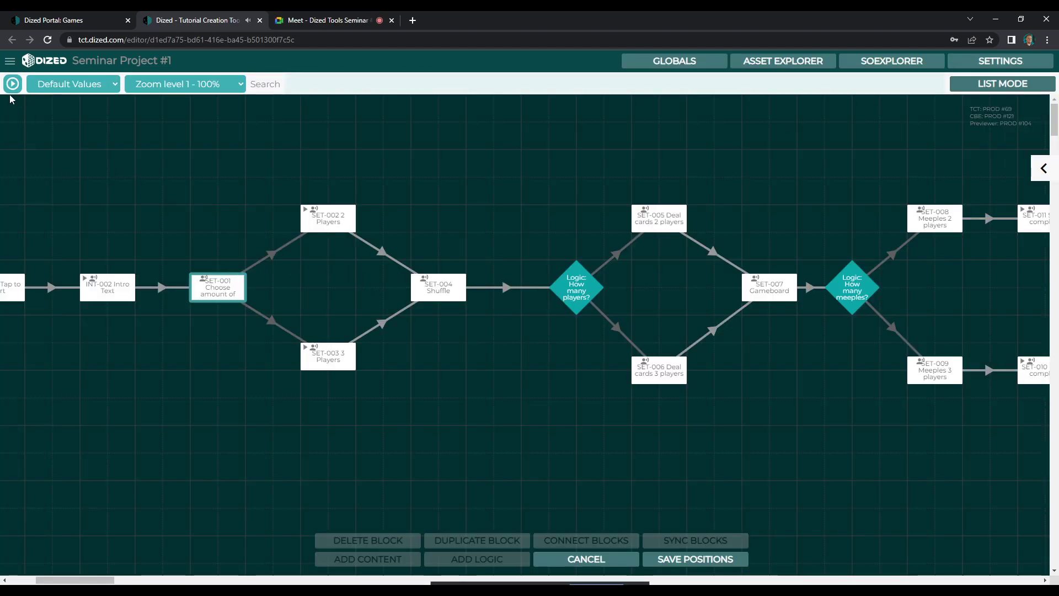
- Preview the whole setup from SET-001 with the three-player option through "Setup complete.", and close the preview
{"action": "left_click", "coordinate": [12, 84]}
{"action": "left_click", "coordinate": [788, 342]}
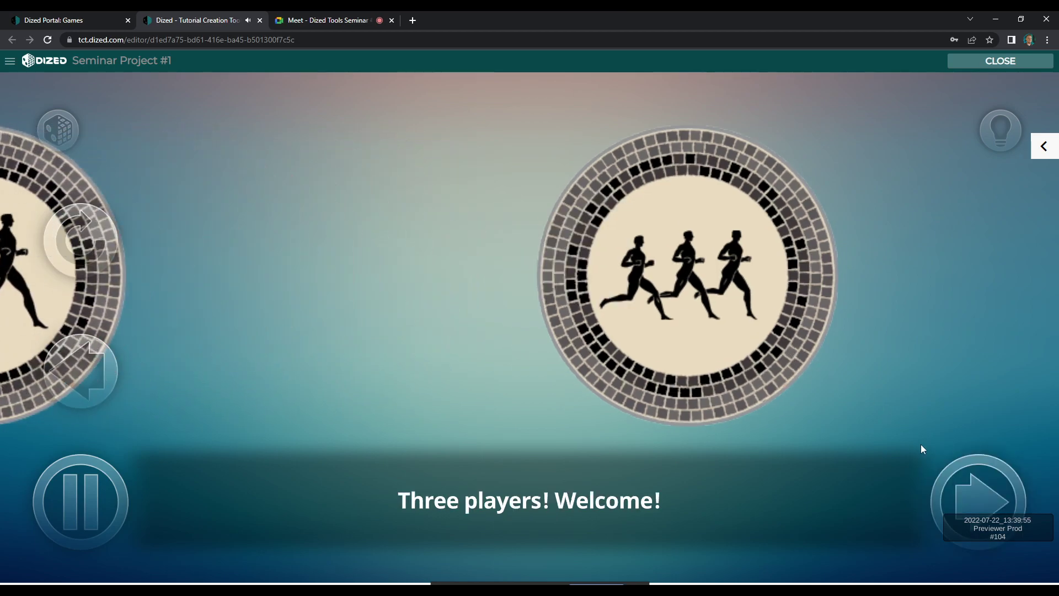
{"action": "left_click", "coordinate": [965, 490]}
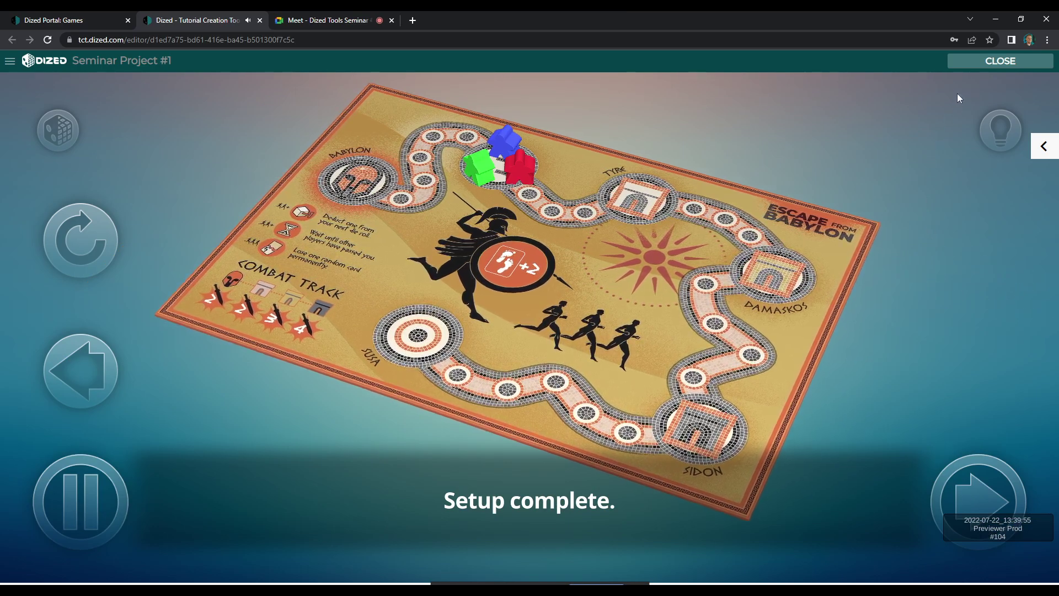
{"action": "left_click", "coordinate": [979, 498]}
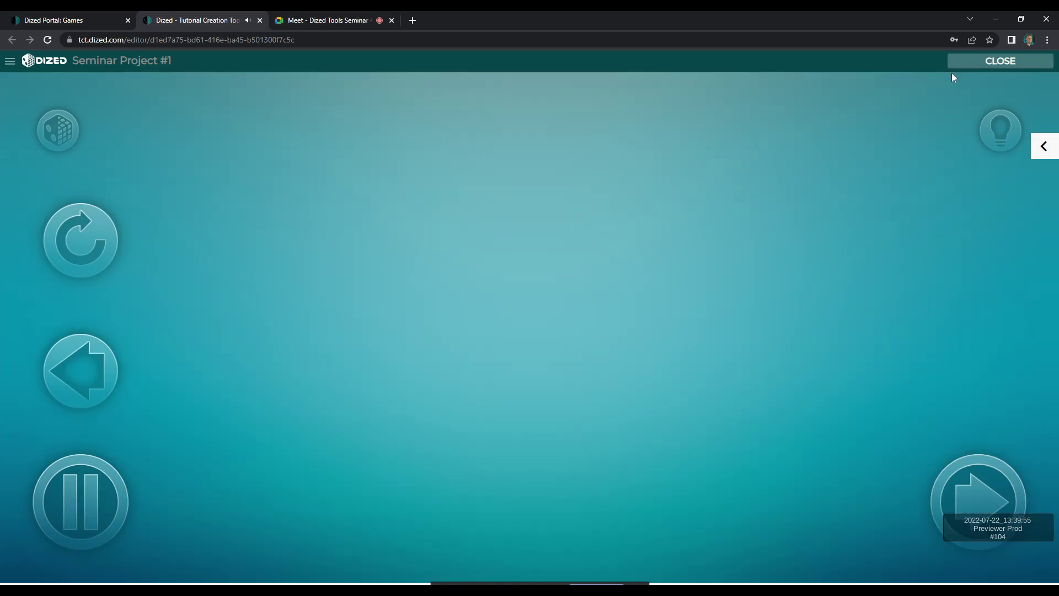
{"action": "left_click", "coordinate": [951, 64]}
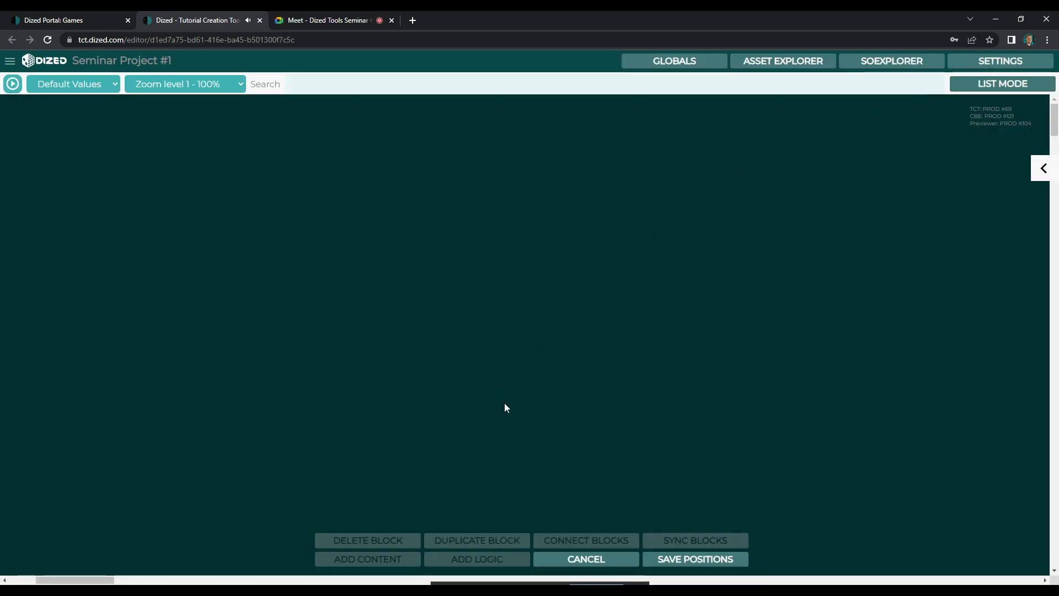
{"action": "scroll", "coordinate": [109, 579], "scroll_direction": "right", "scroll_amount": 5}
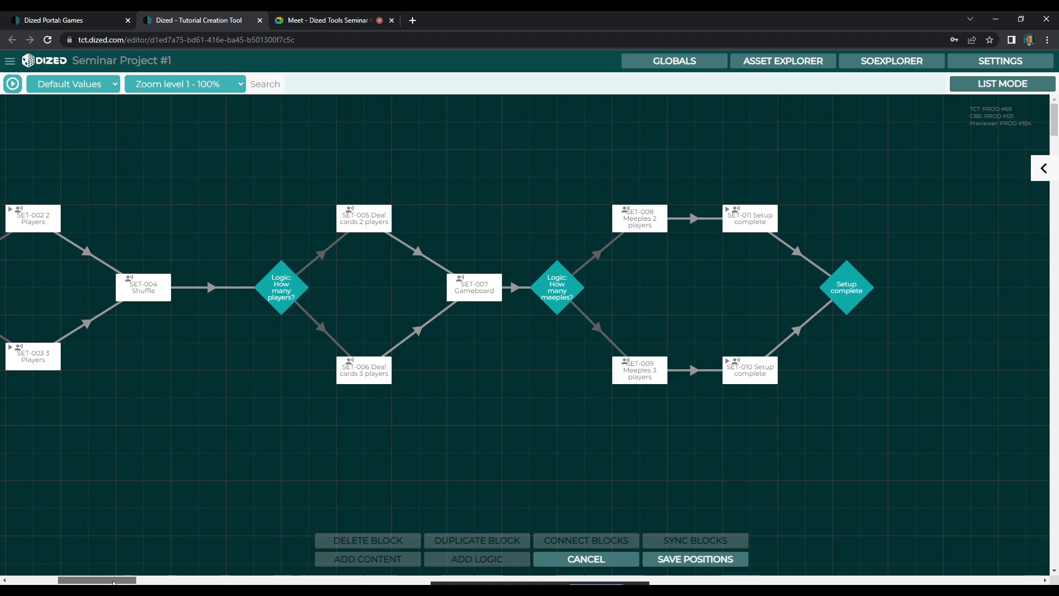
{"action": "scroll", "coordinate": [110, 580], "scroll_direction": "left", "scroll_amount": 3}
{"action": "scroll", "coordinate": [97, 580], "scroll_direction": "left", "scroll_amount": 9}
{"action": "scroll", "coordinate": [100, 580], "scroll_direction": "right", "scroll_amount": 9}
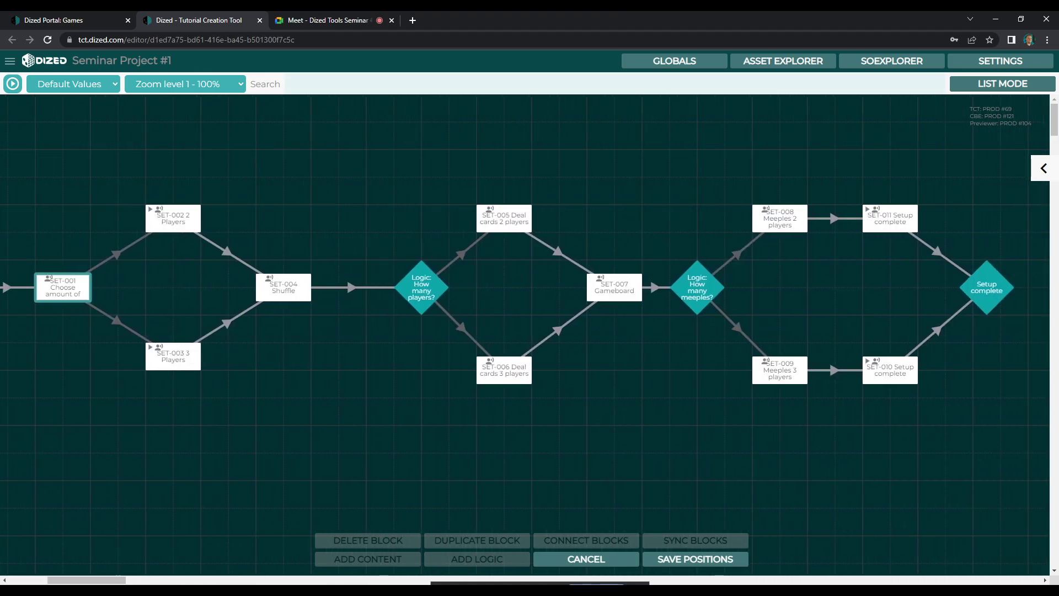
- Switch to the Google Meet call and stop presenting the screen
{"action": "mouse_move", "coordinate": [282, 592]}
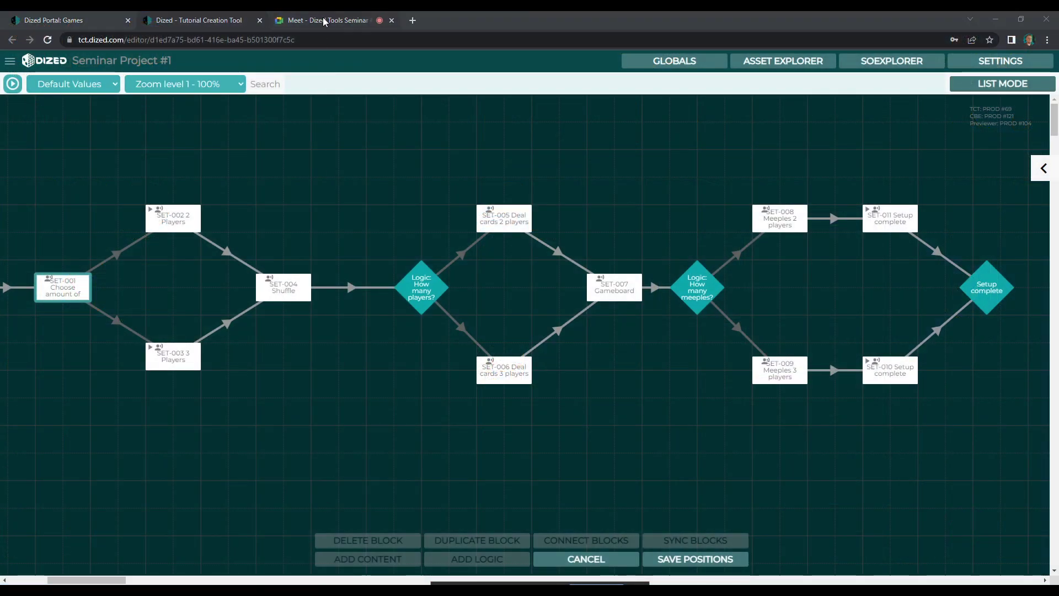
{"action": "left_click", "coordinate": [324, 20]}
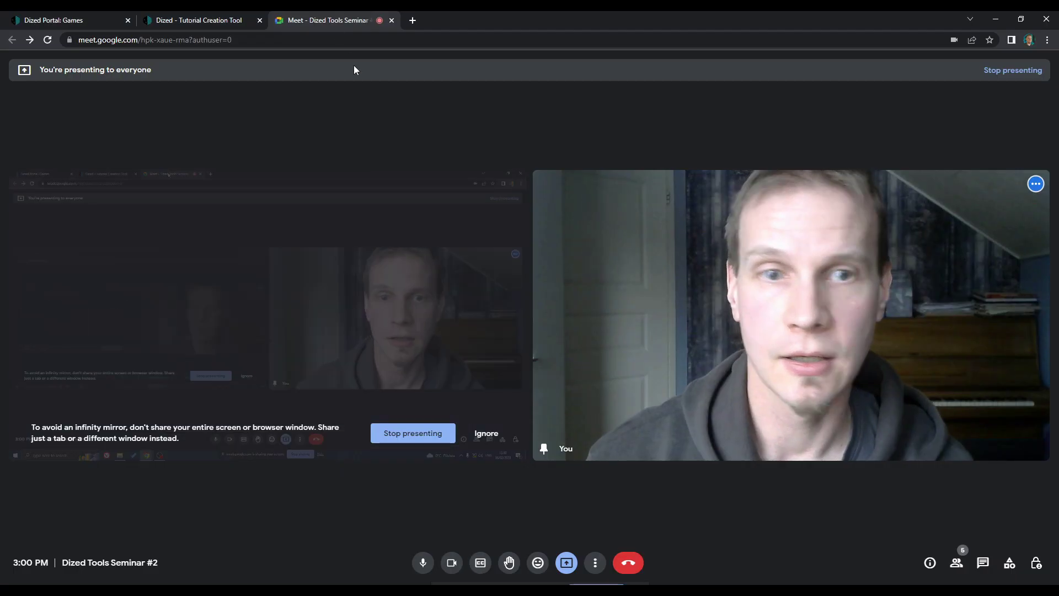
{"action": "left_click", "coordinate": [566, 562]}
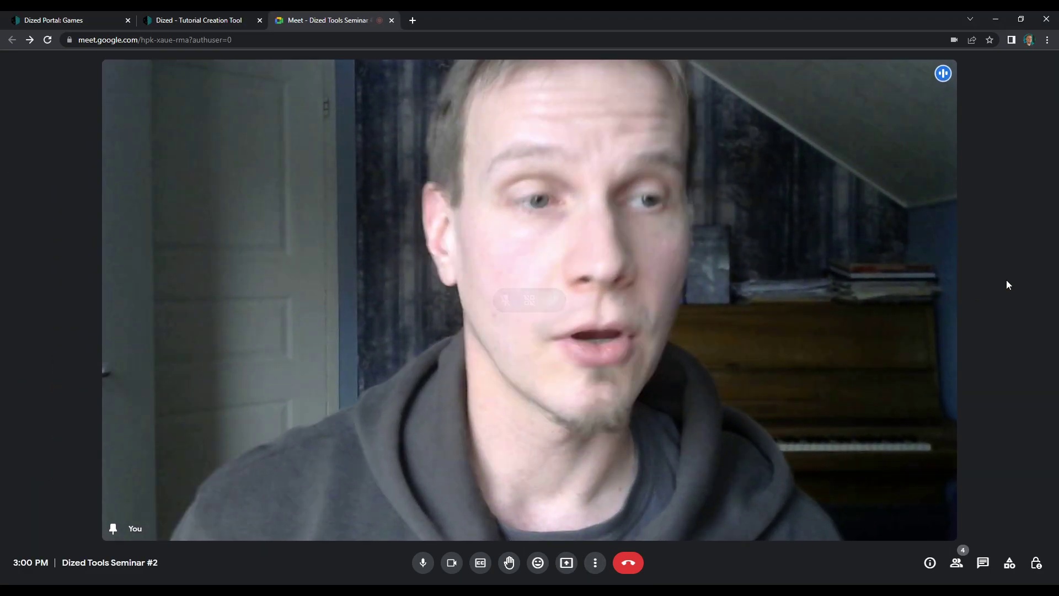